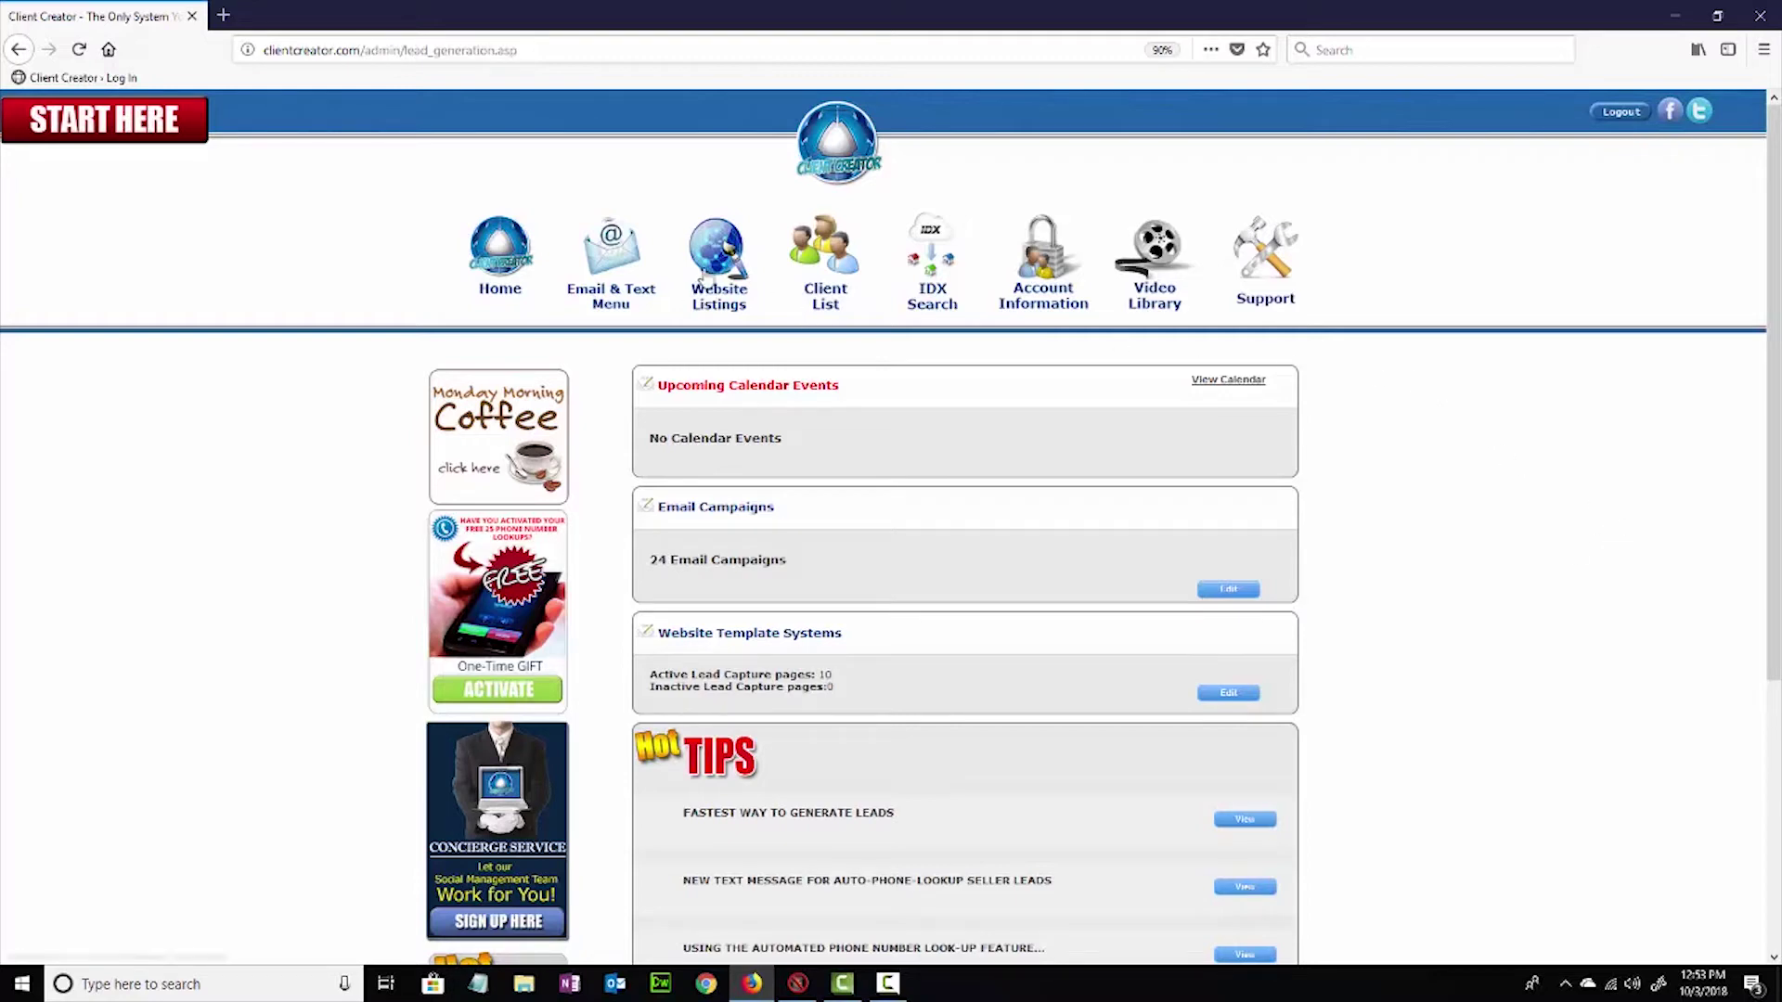
# Open the website listings and review the current landing pages down to the end of the list.
pyautogui.click(717, 269)
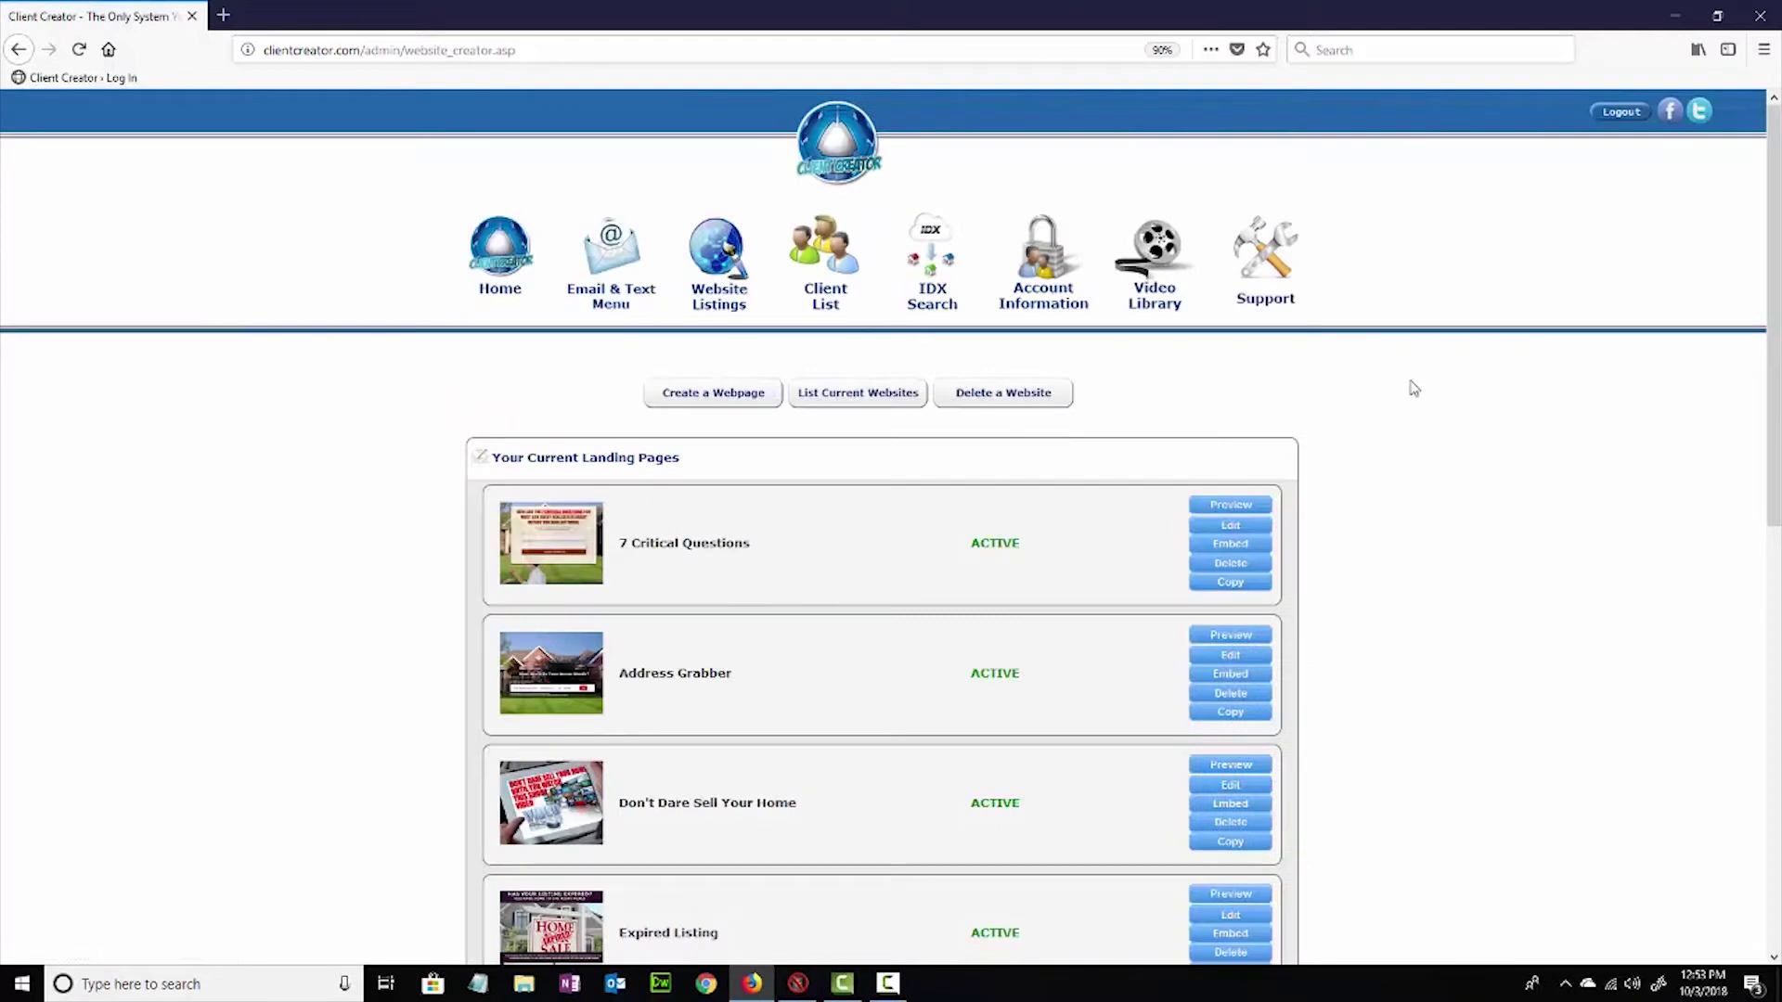
pyautogui.scroll(-7, 1414, 399)
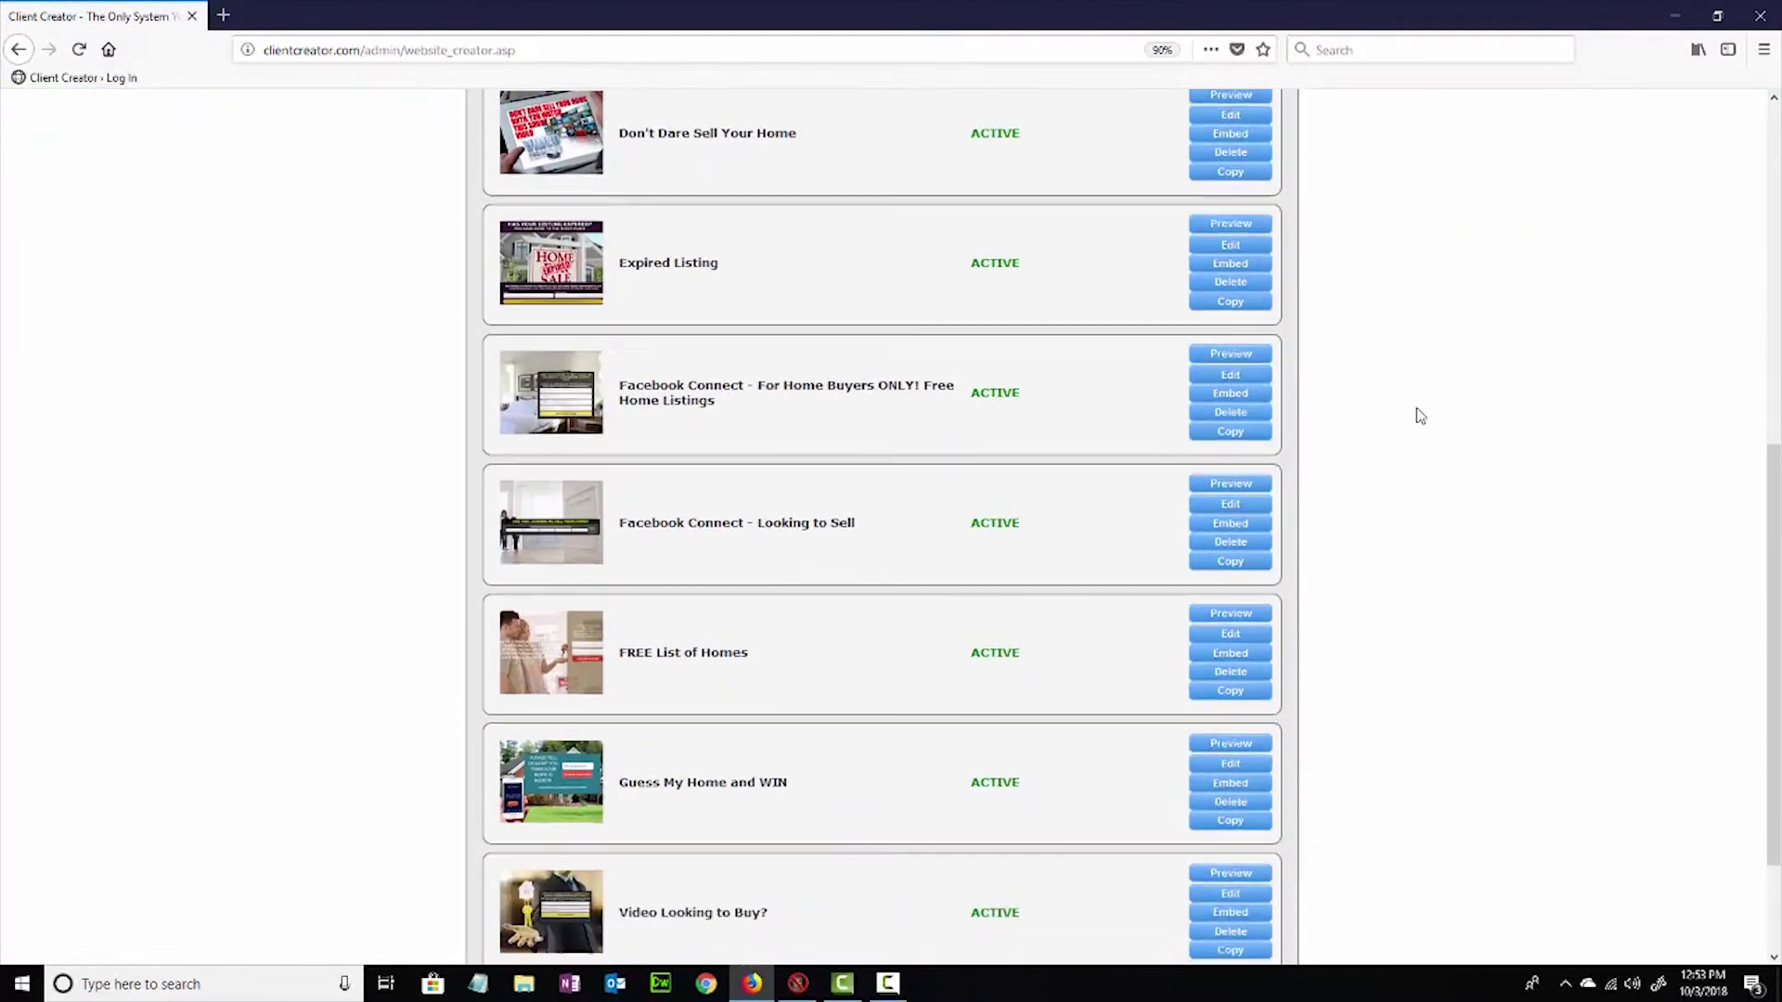
pyautogui.scroll(-2, 1420, 415)
pyautogui.scroll(2, 1423, 418)
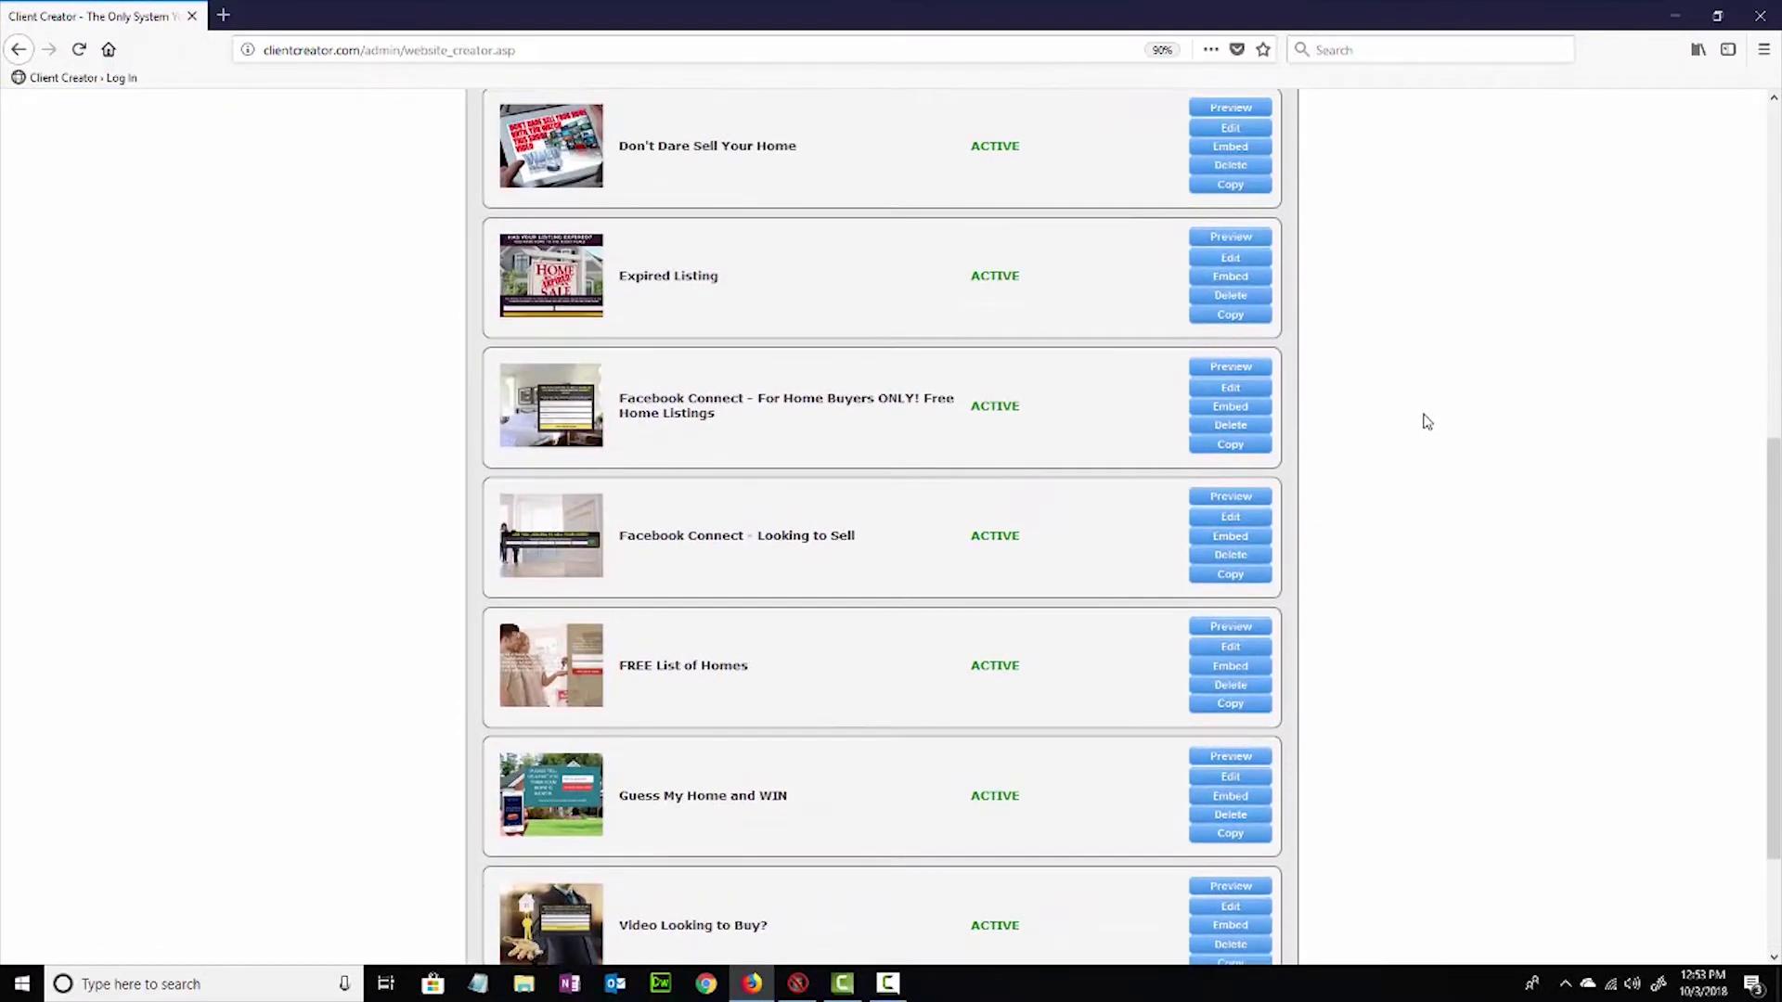
pyautogui.scroll(2, 1427, 423)
pyautogui.scroll(1, 1427, 423)
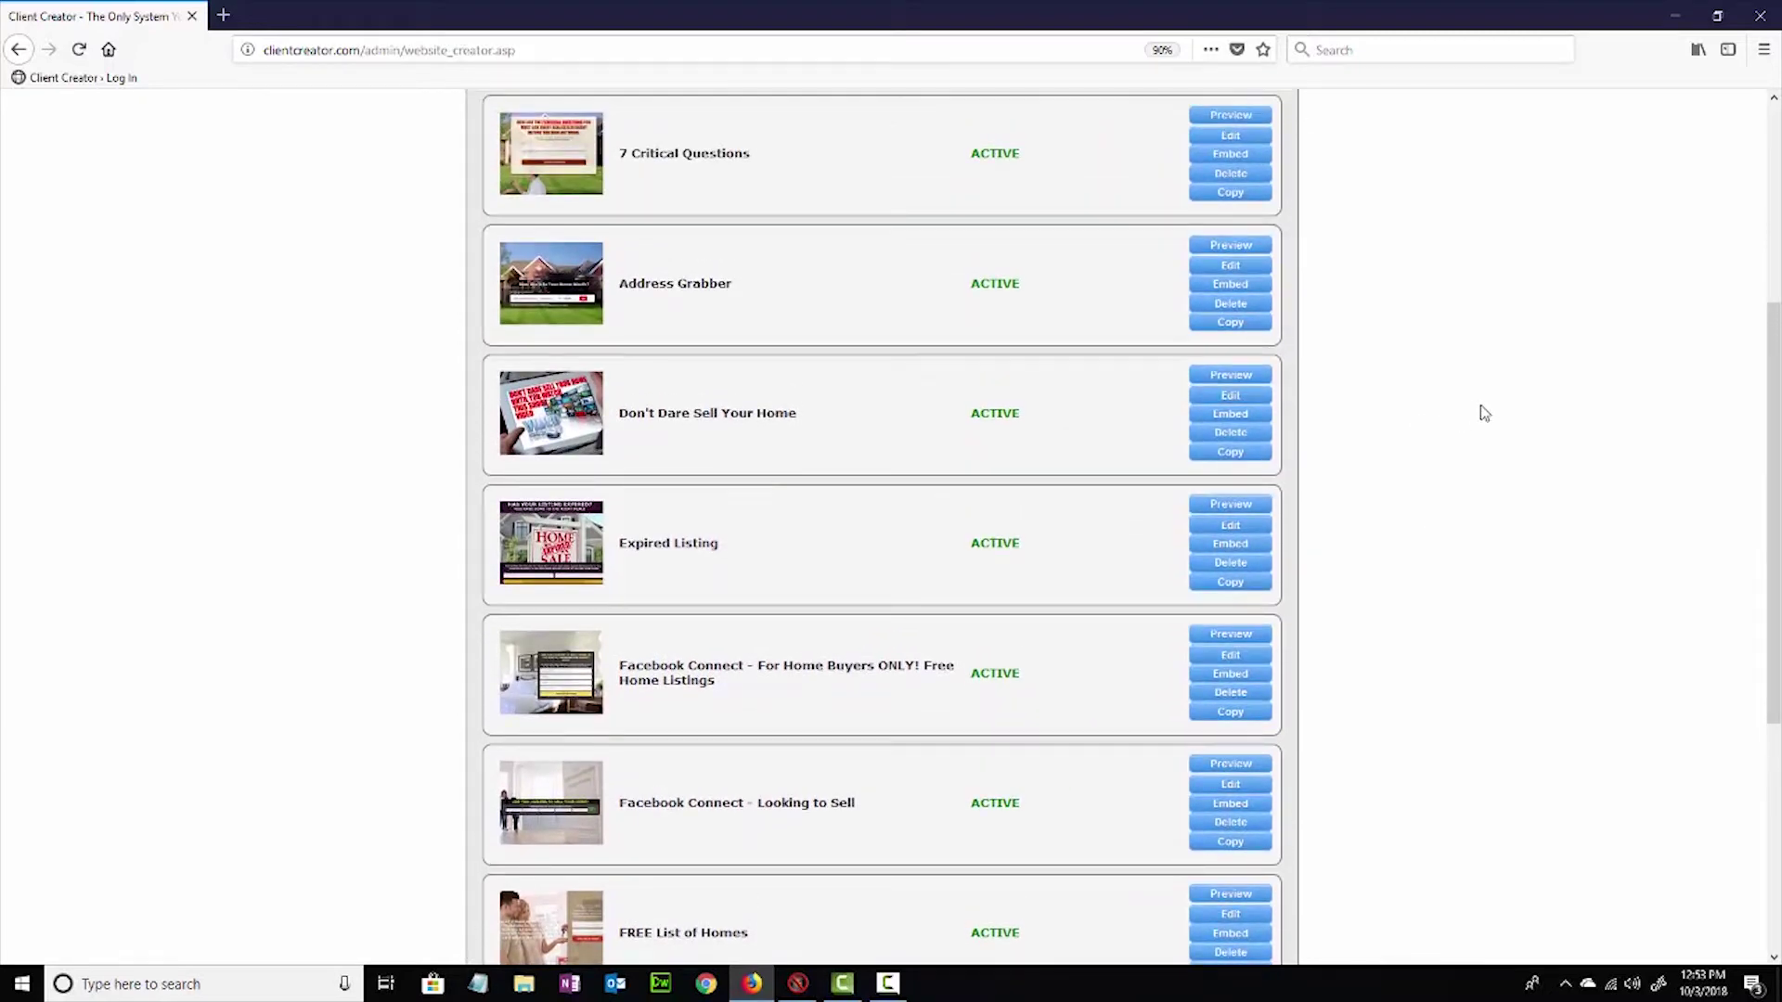
pyautogui.scroll(-3, 1481, 397)
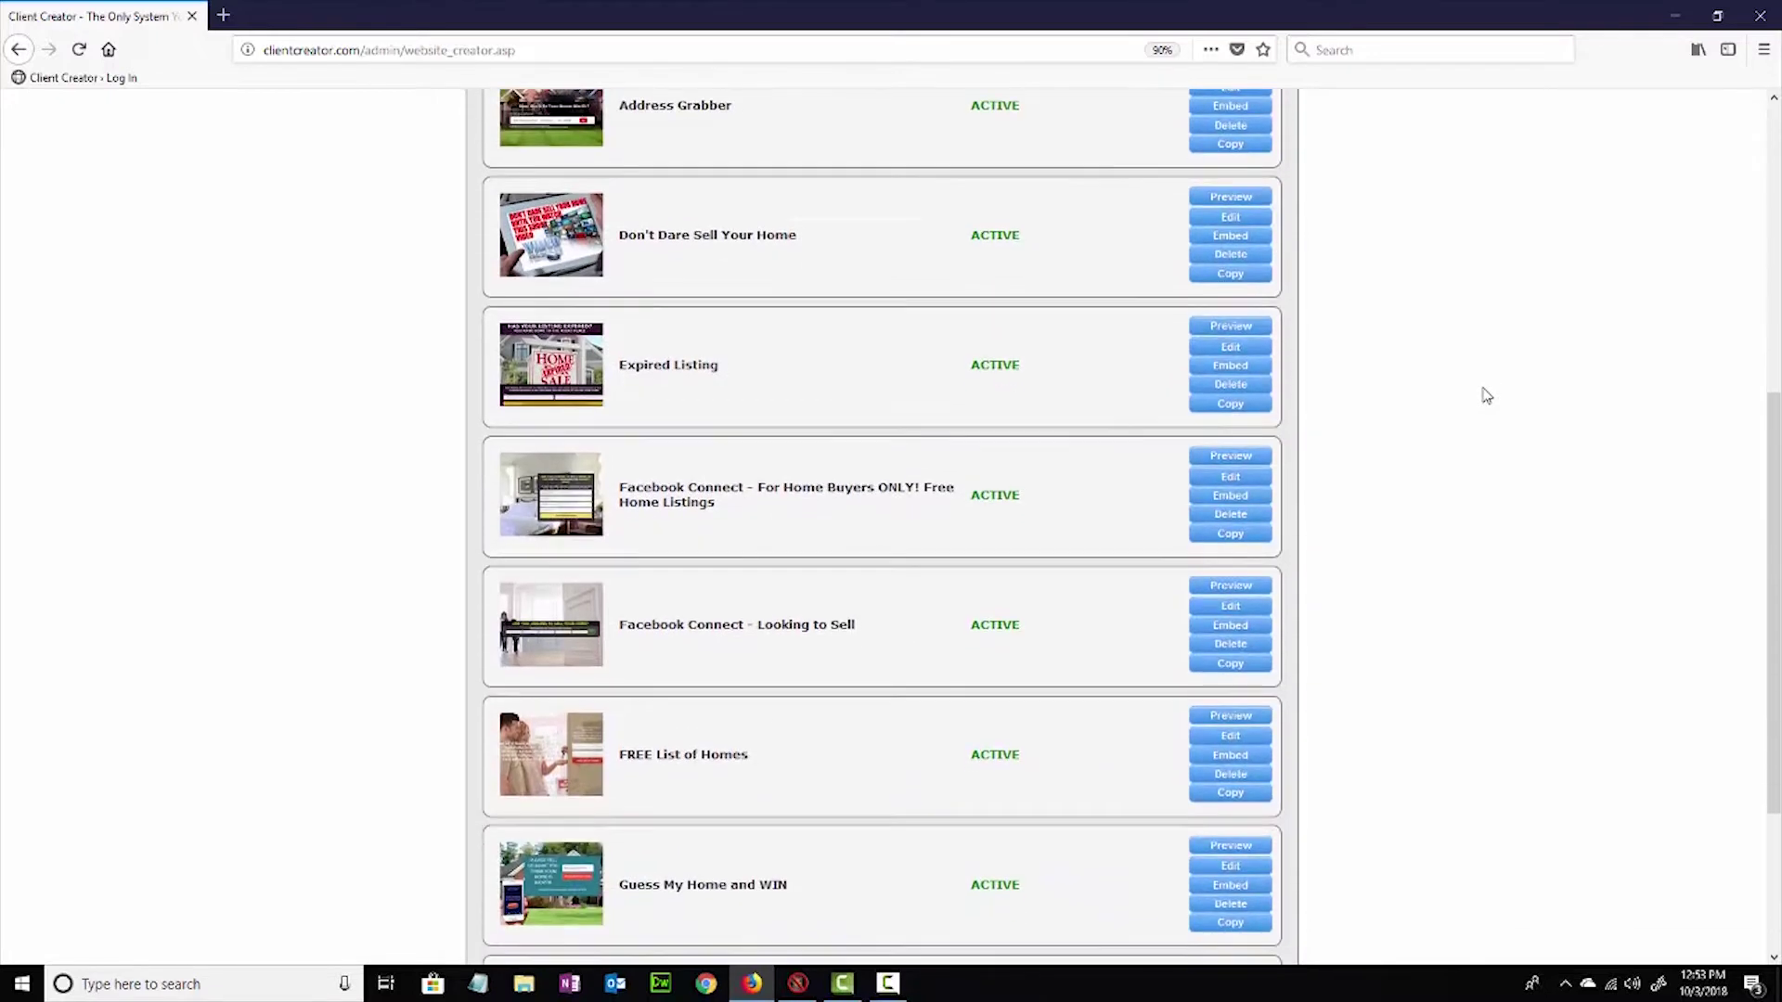
pyautogui.scroll(-2, 1486, 396)
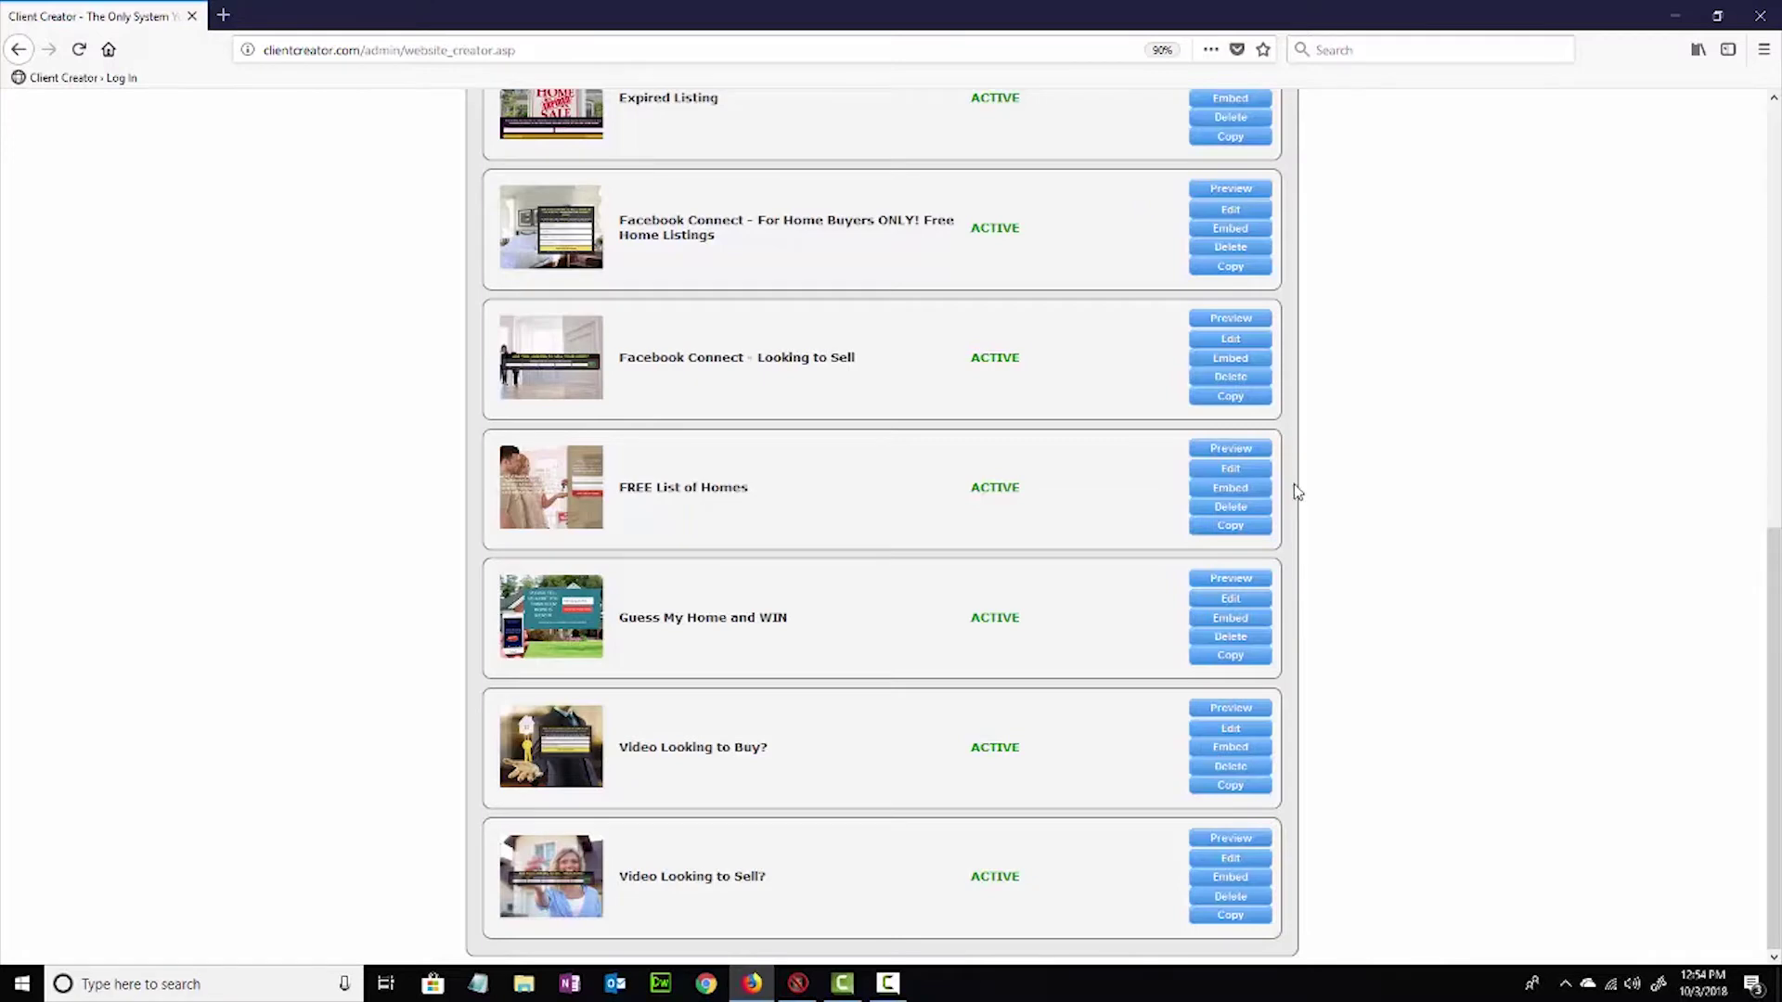
# Generate the embed code for the FREE List of Homes page with the "Don't Give Your Home Away!" image.
pyautogui.click(1231, 488)
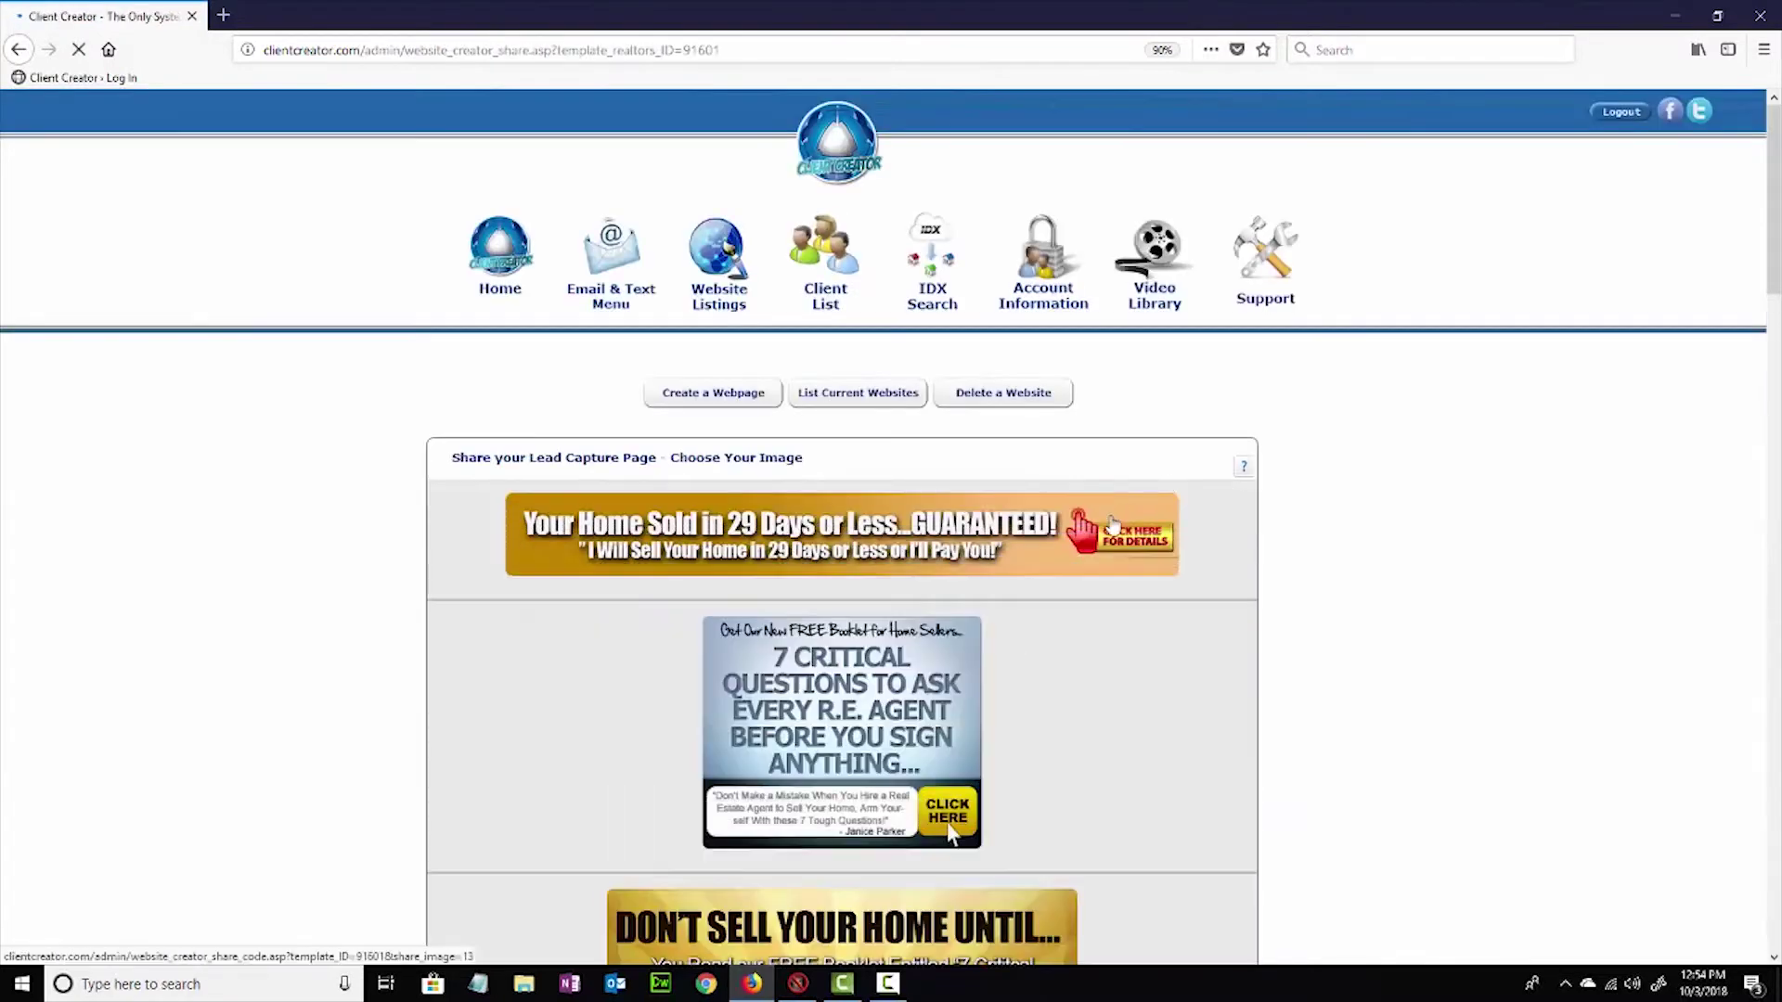
pyautogui.scroll(-2, 1118, 525)
pyautogui.scroll(-3, 1140, 536)
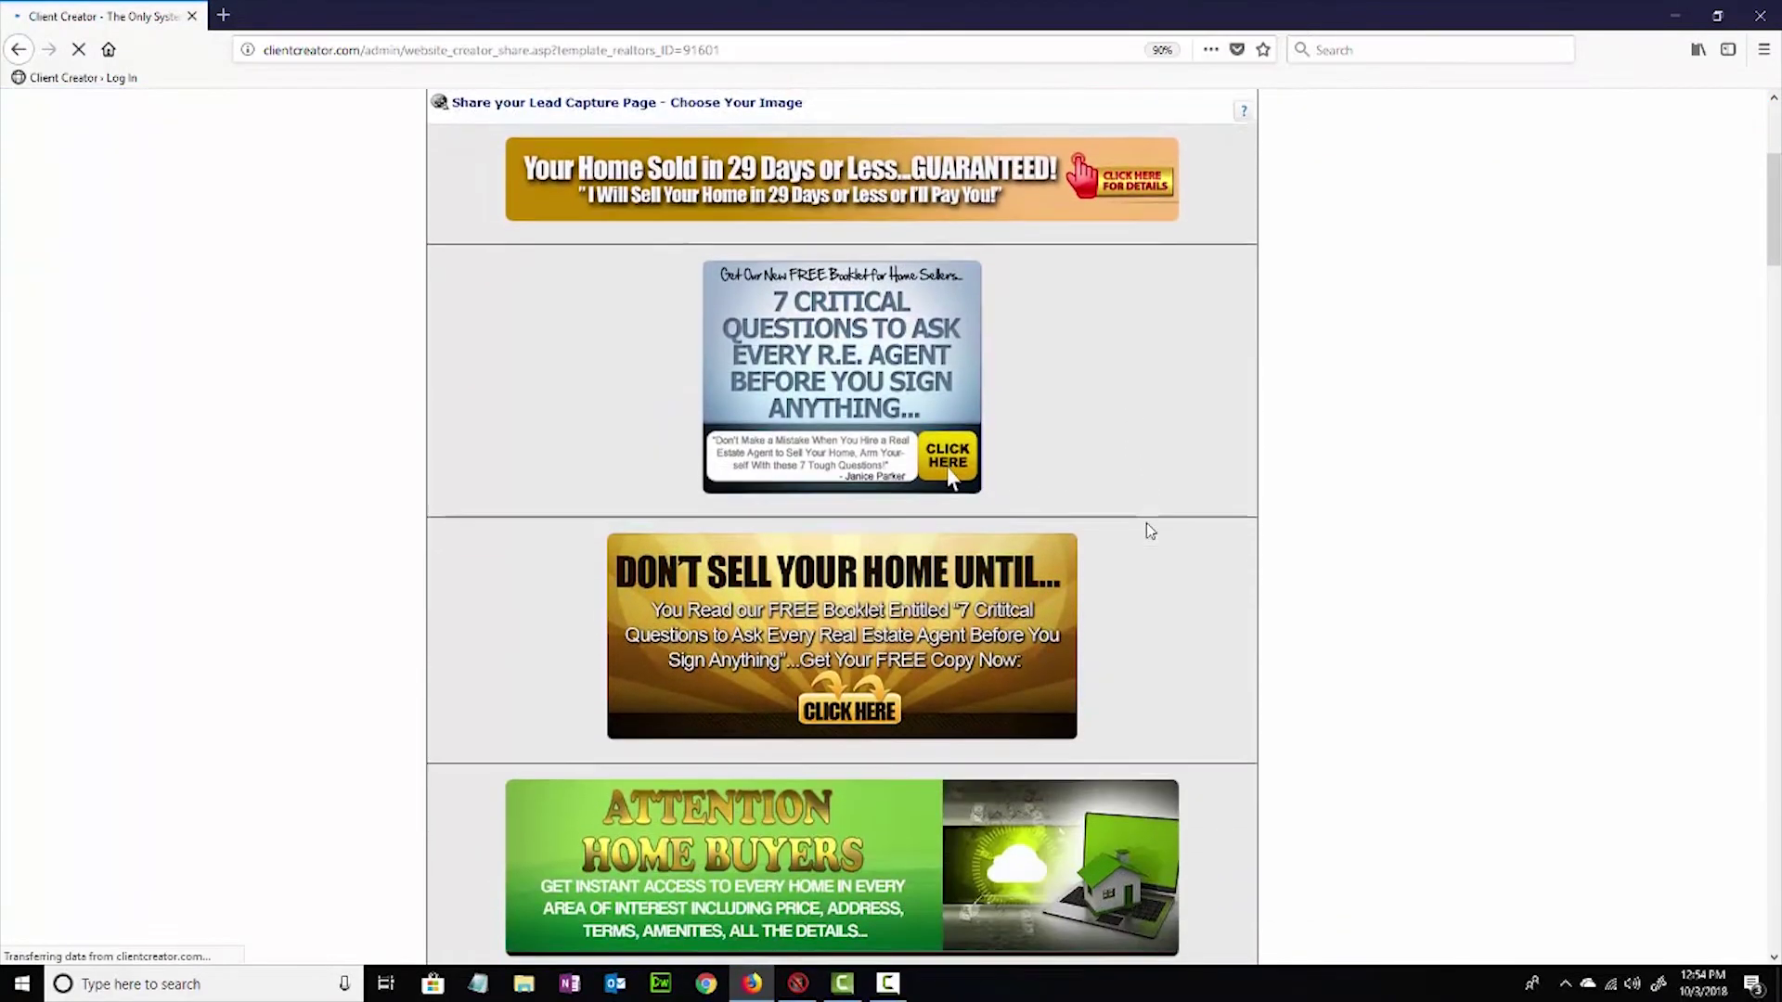
pyautogui.scroll(-1, 1010, 409)
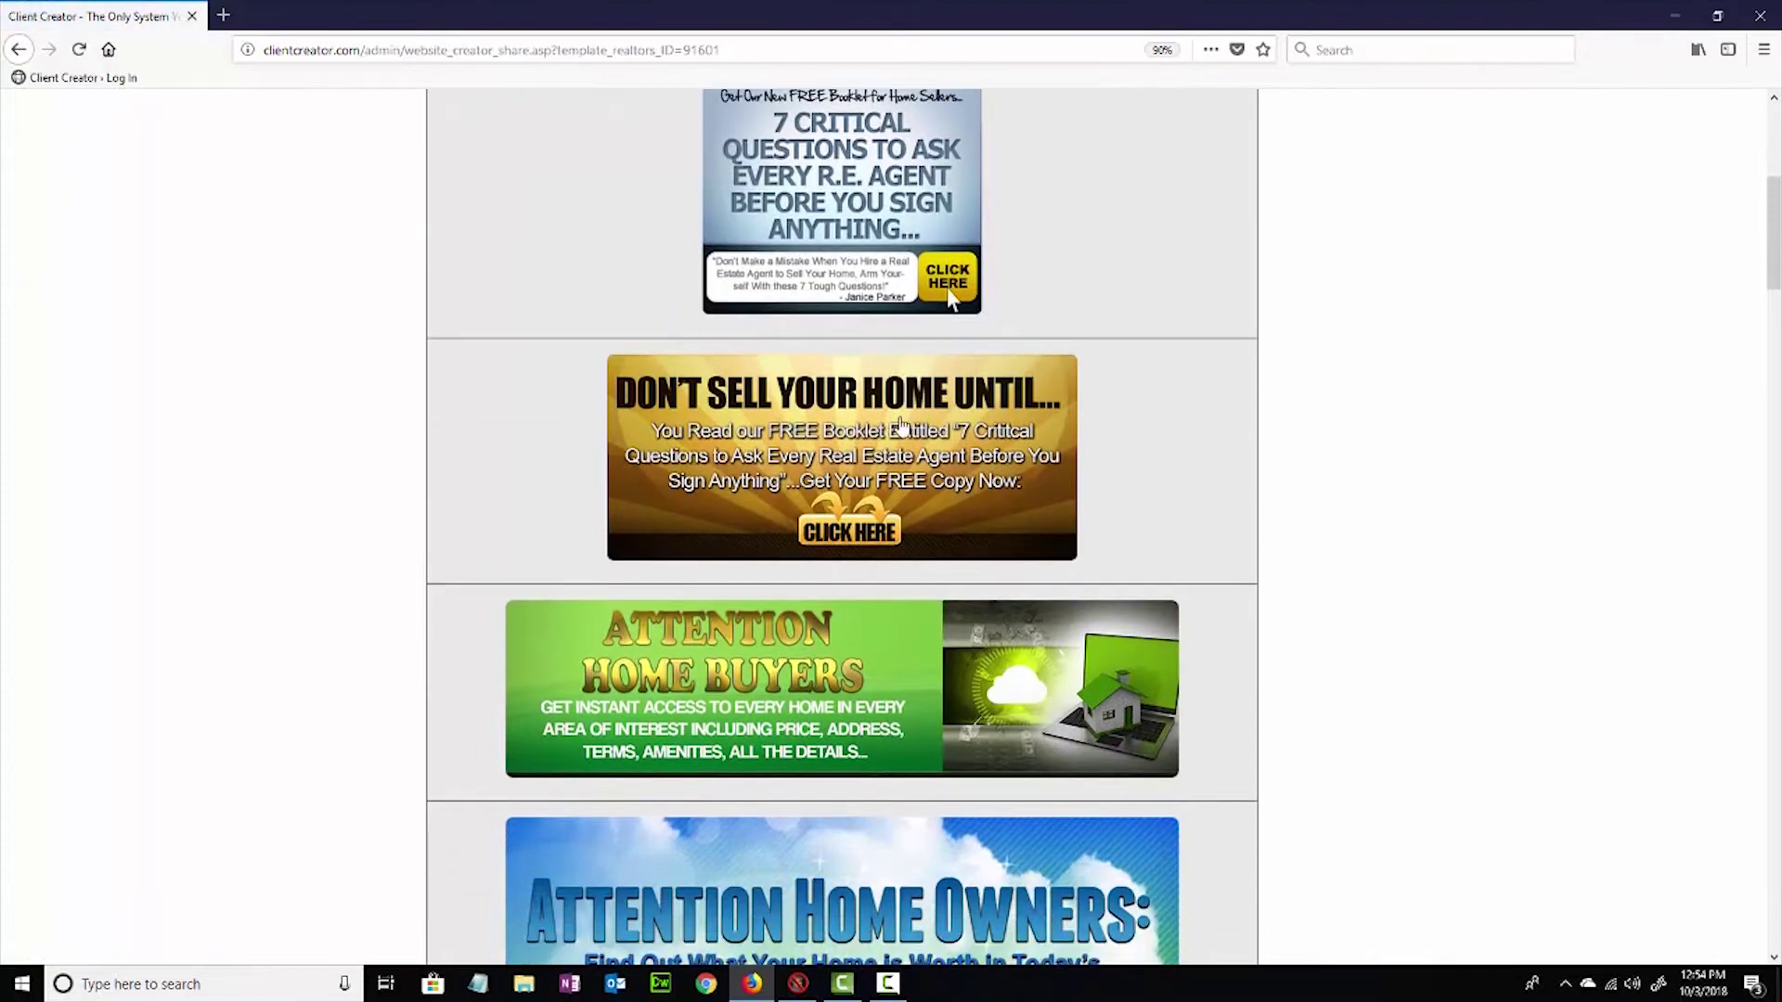
pyautogui.scroll(-2, 914, 434)
pyautogui.scroll(-8, 909, 335)
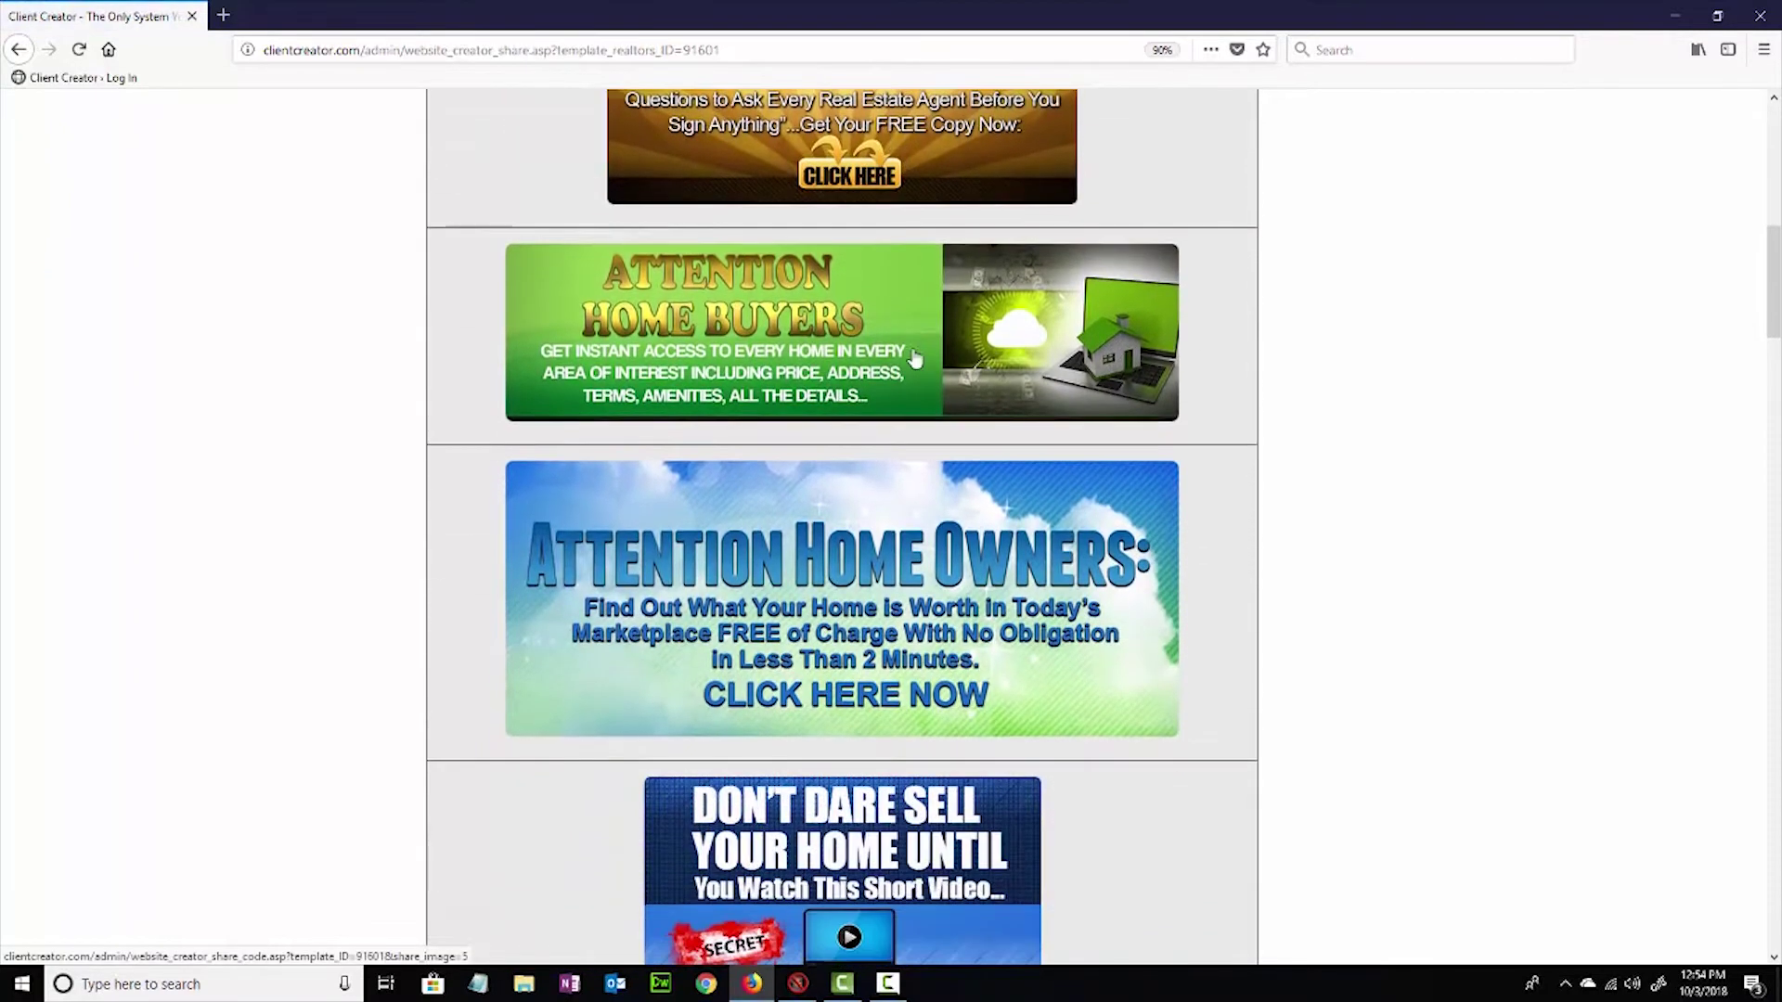
pyautogui.scroll(-1, 1105, 517)
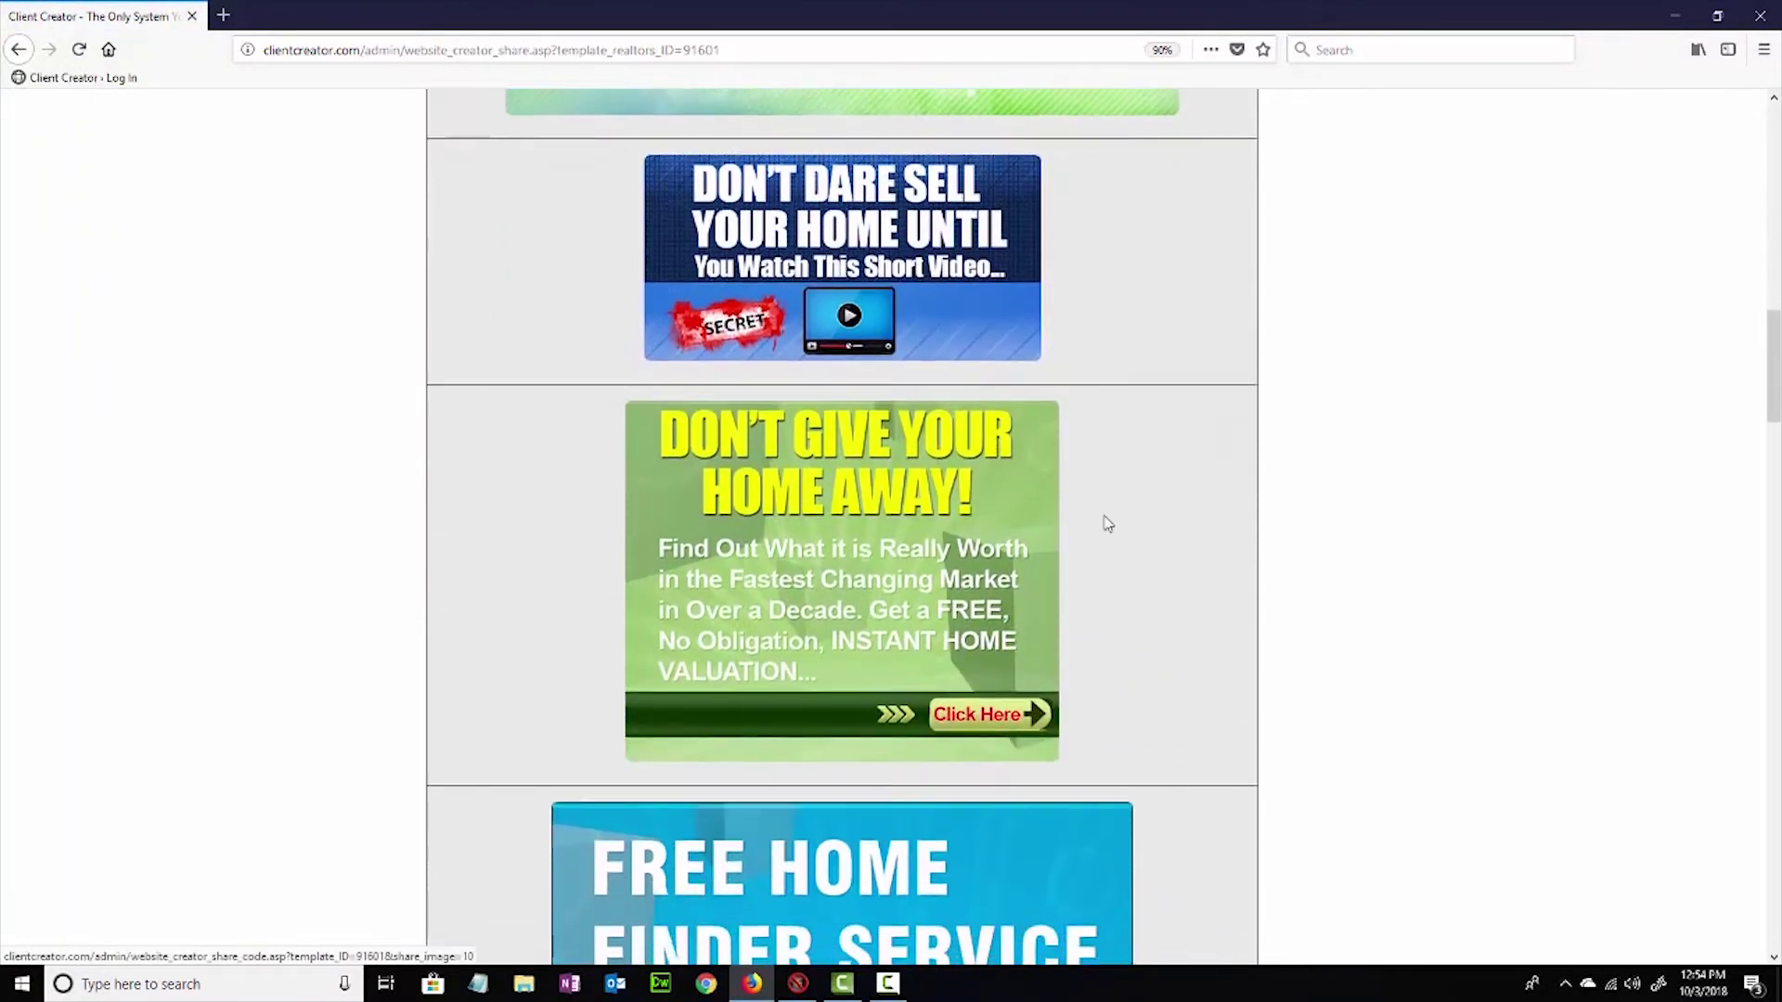
pyautogui.scroll(-1, 1219, 522)
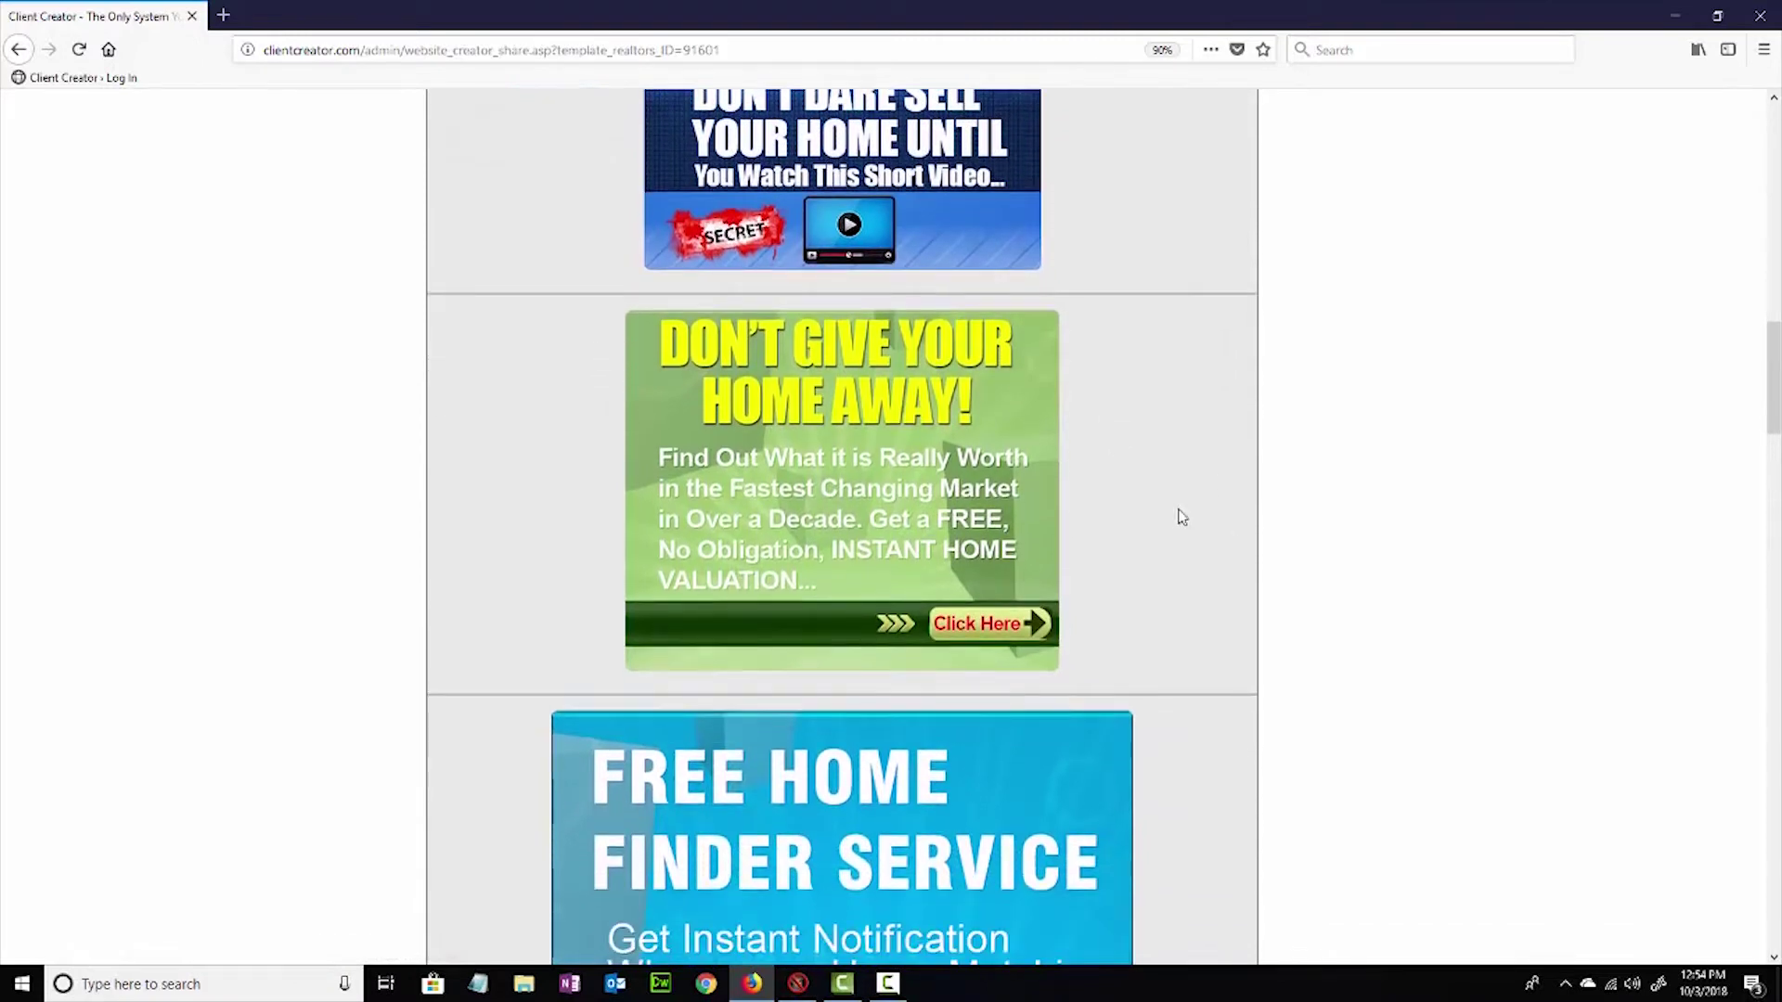
pyautogui.click(826, 435)
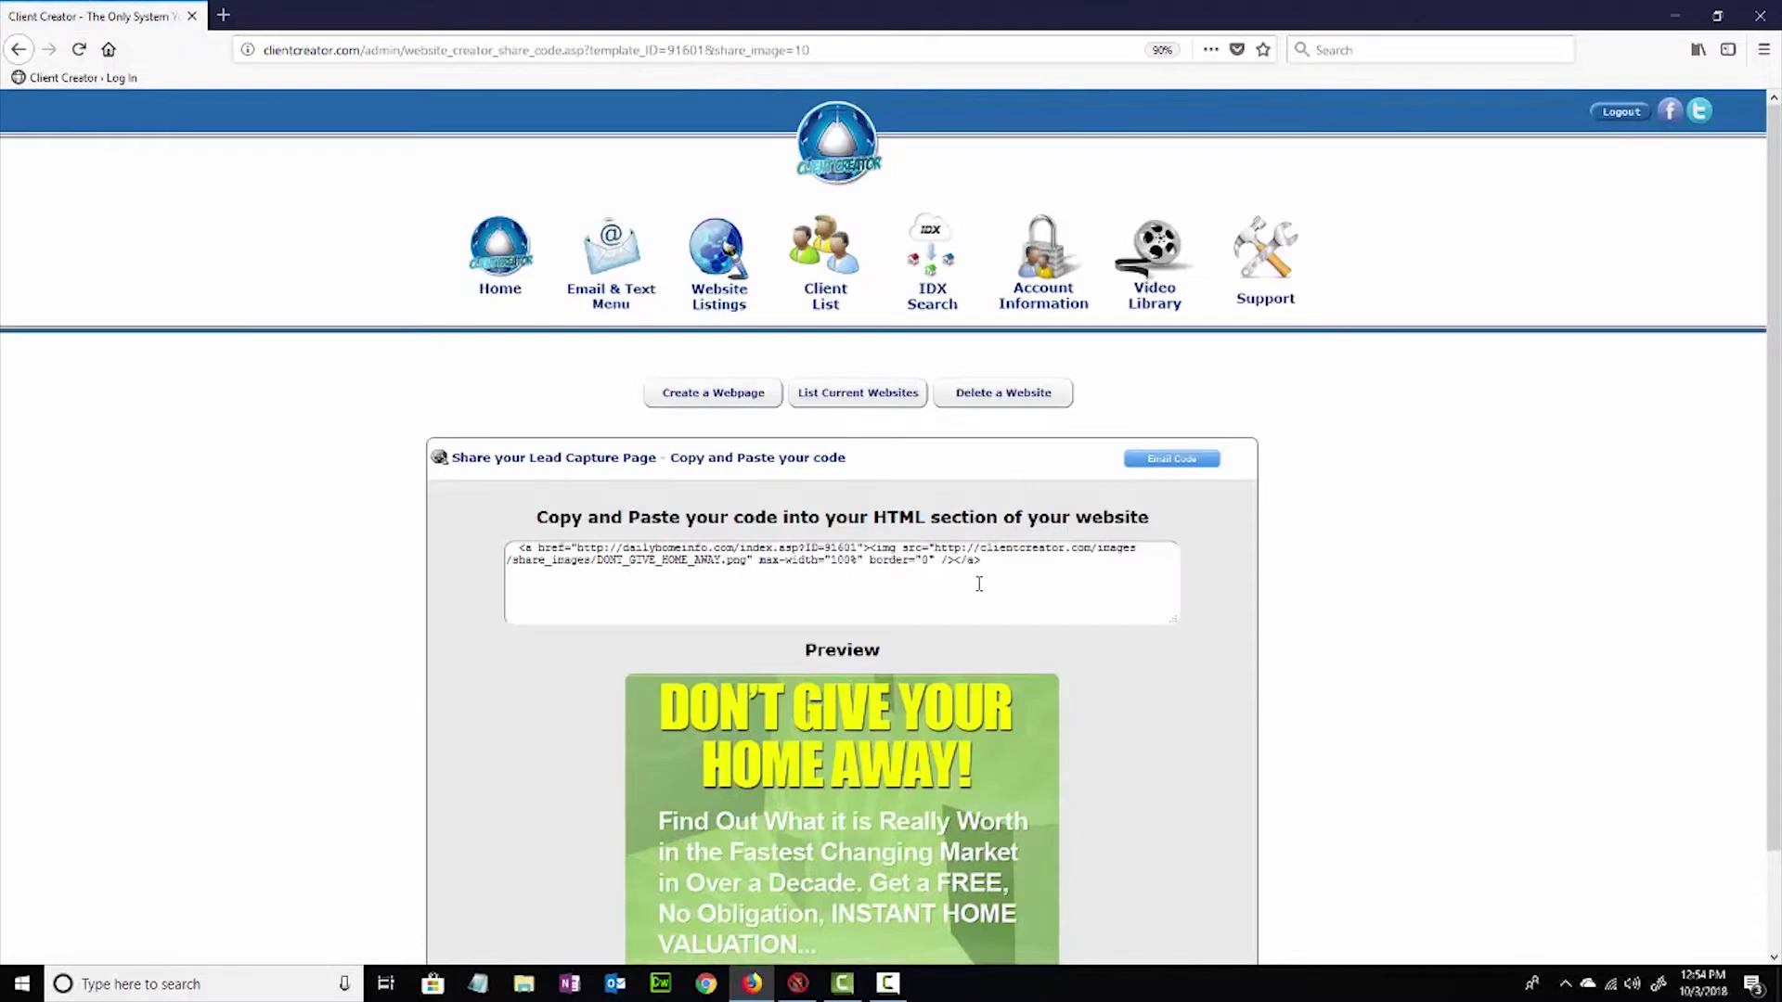
# Examine the generated embed code and the form for emailing it to the webmaster, closing the form without sending.
pyautogui.moveTo(991, 561); pyautogui.dragTo(510, 548)
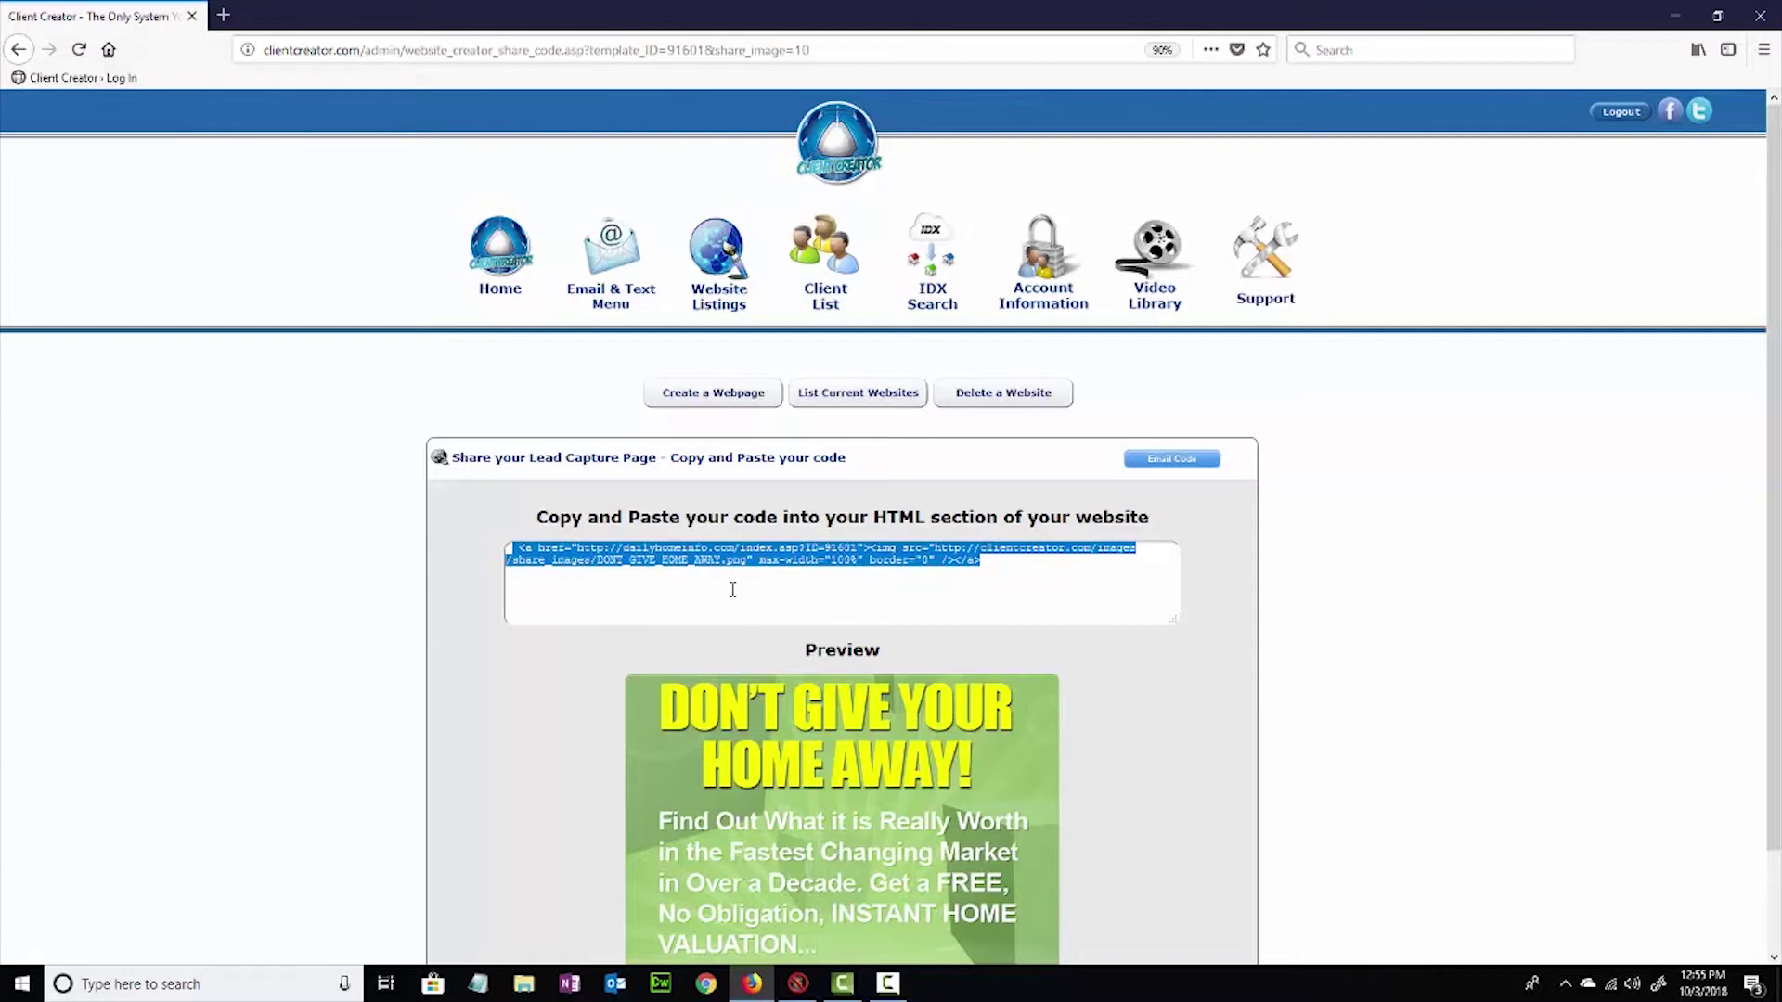
pyautogui.click(946, 593)
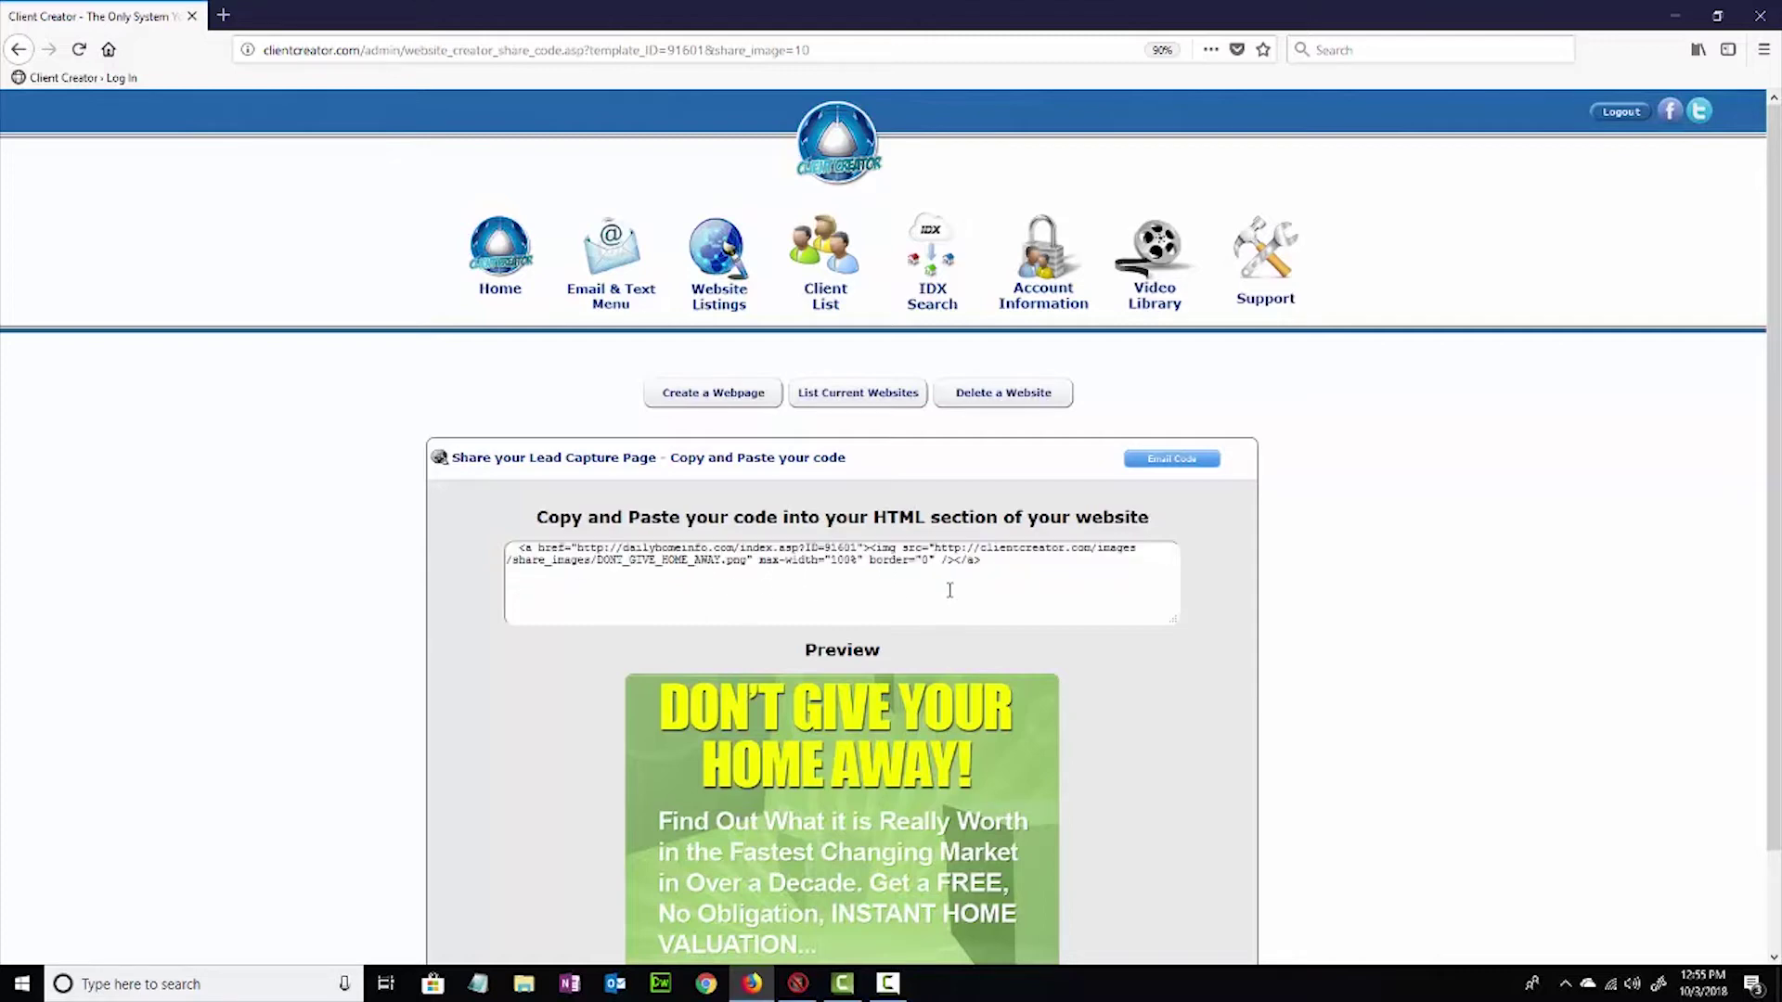
pyautogui.click(1170, 460)
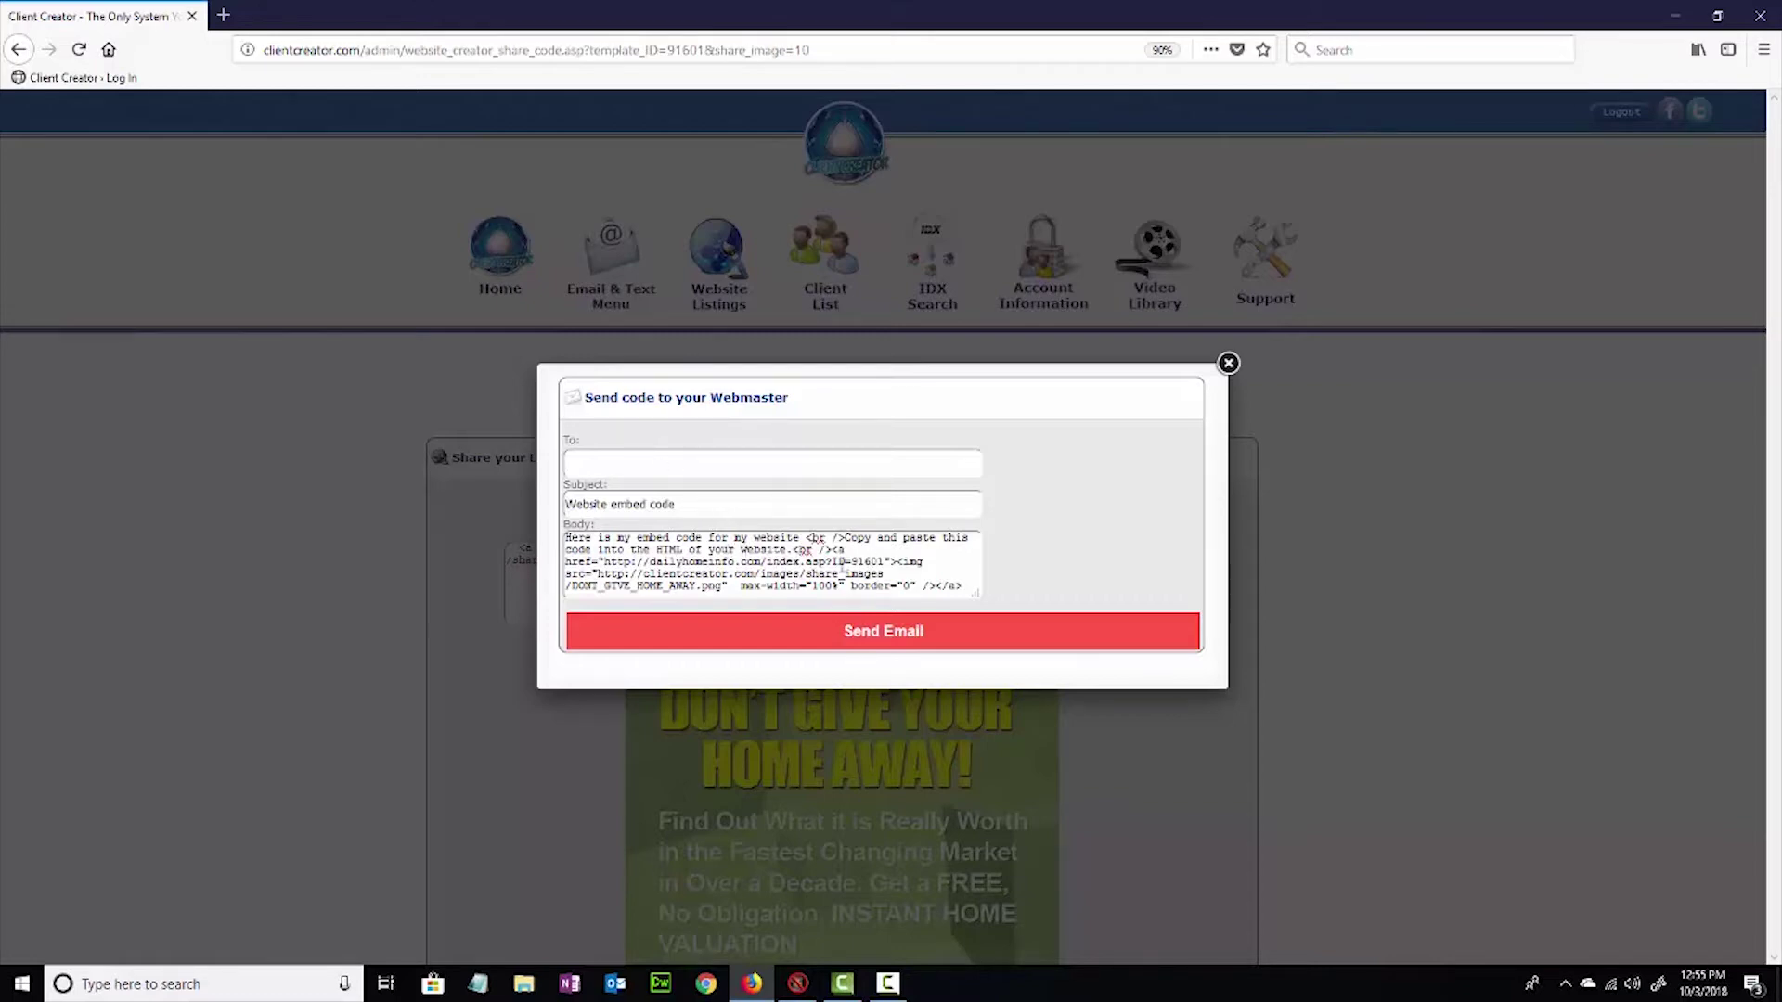
pyautogui.click(1228, 363)
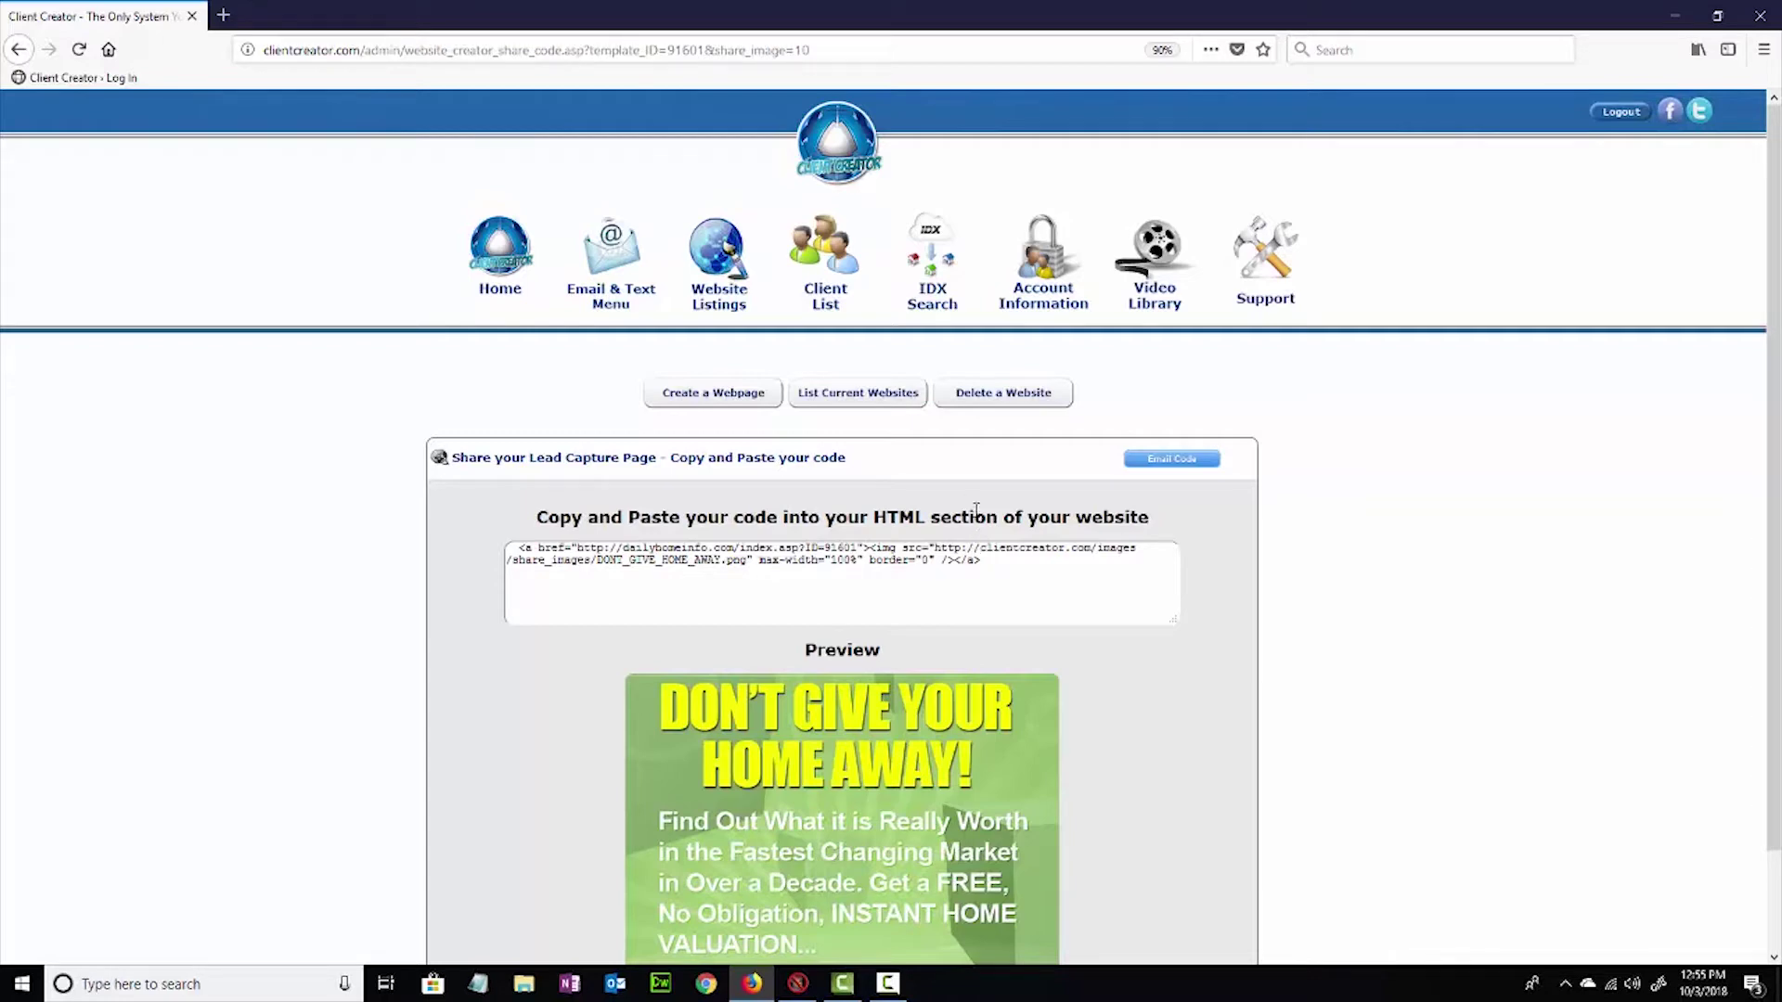
# Return to the website listings and open the "Video Looking to Buy?" landing page for editing.
pyautogui.click(740, 285)
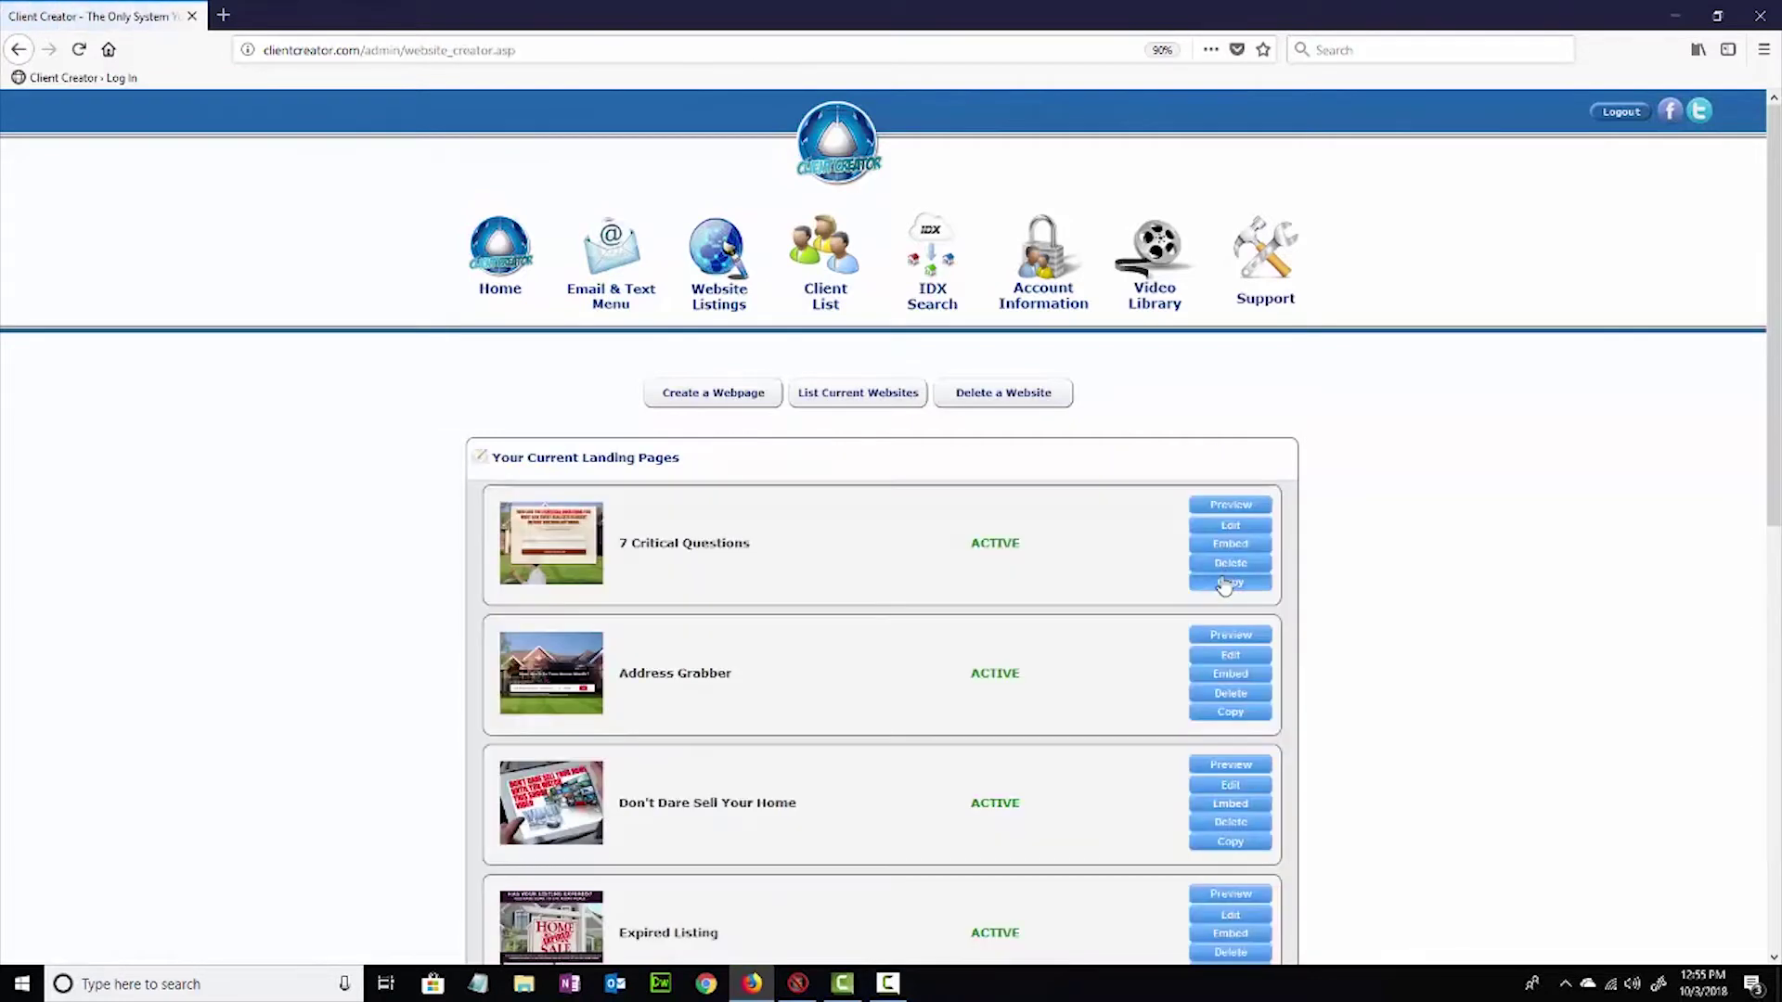
pyautogui.scroll(-3, 1339, 617)
pyautogui.scroll(-1, 1357, 520)
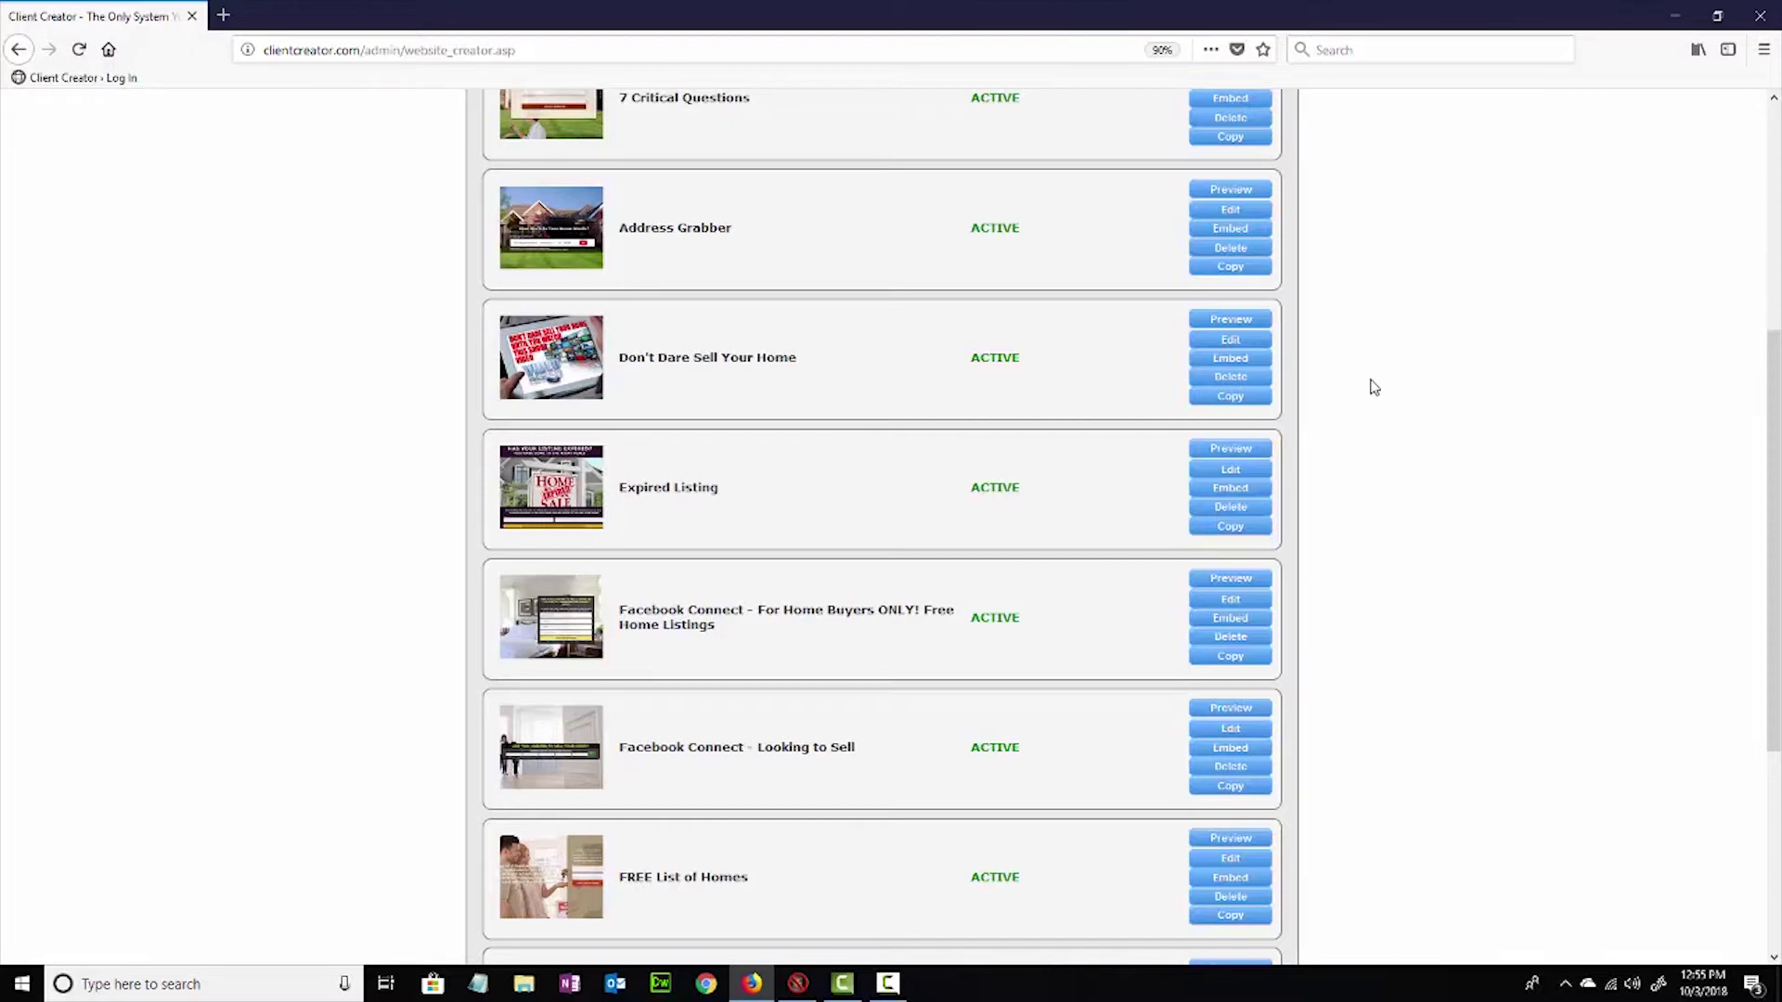
pyautogui.scroll(-2, 1373, 388)
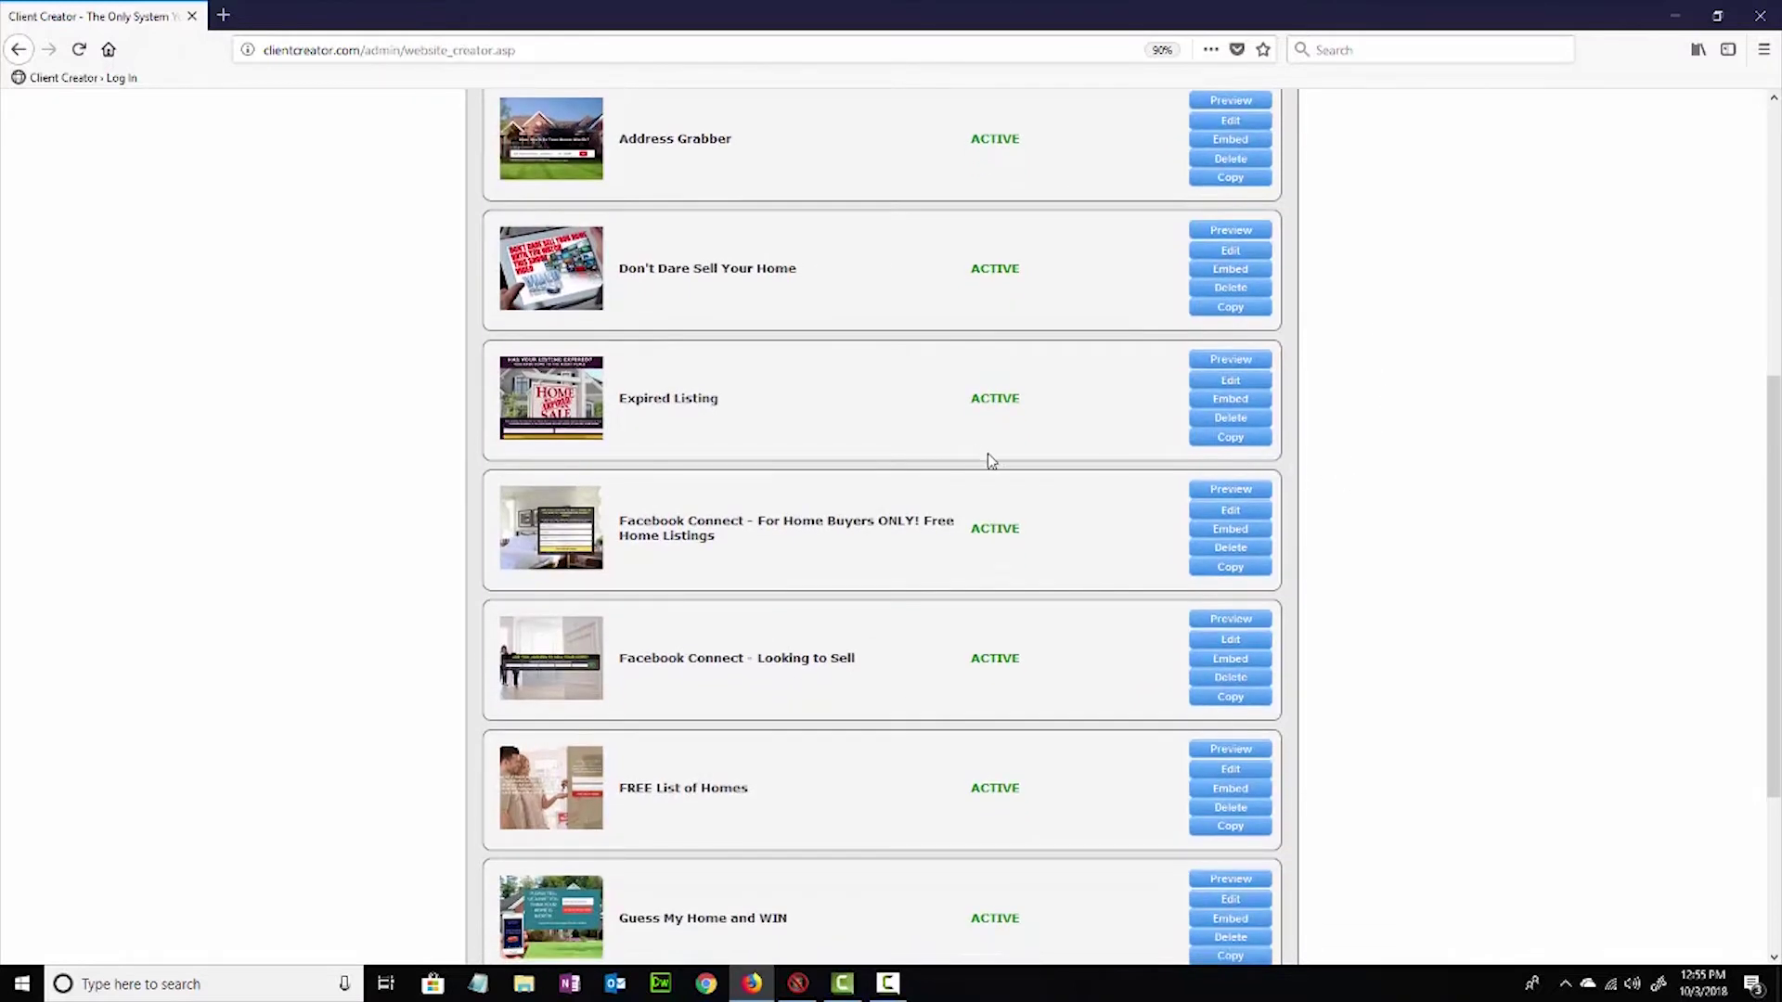
pyautogui.scroll(-2, 971, 449)
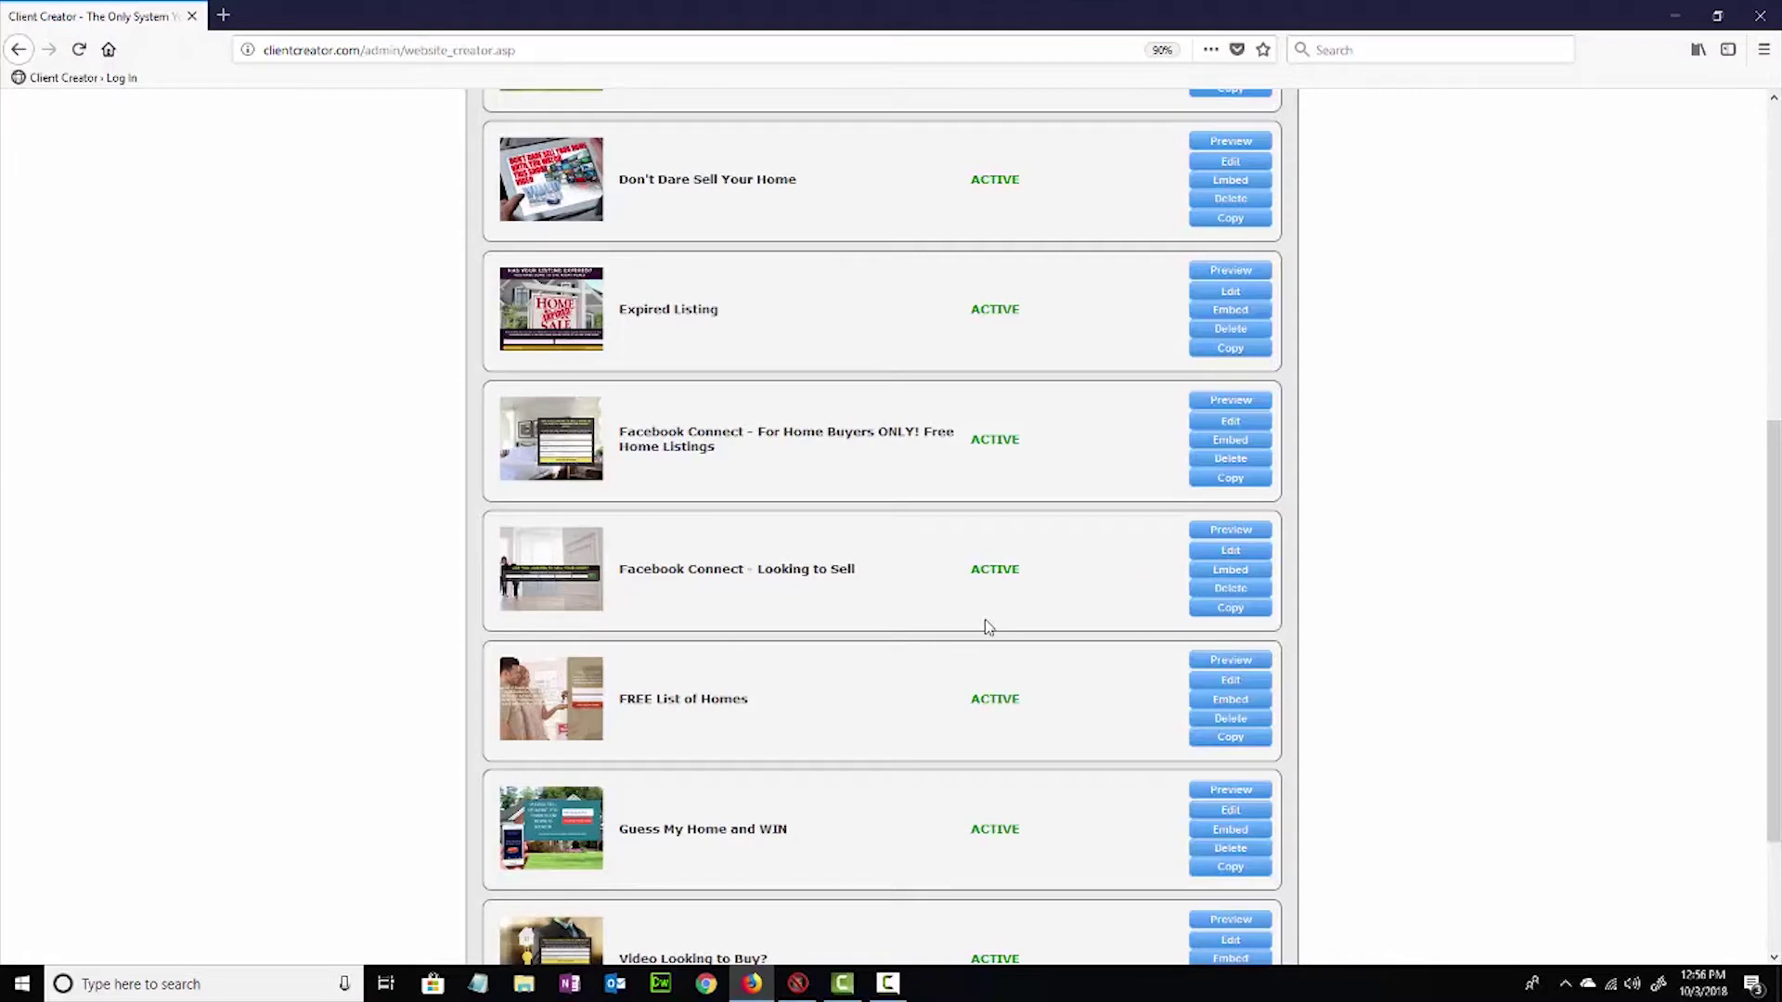
pyautogui.scroll(-3, 981, 627)
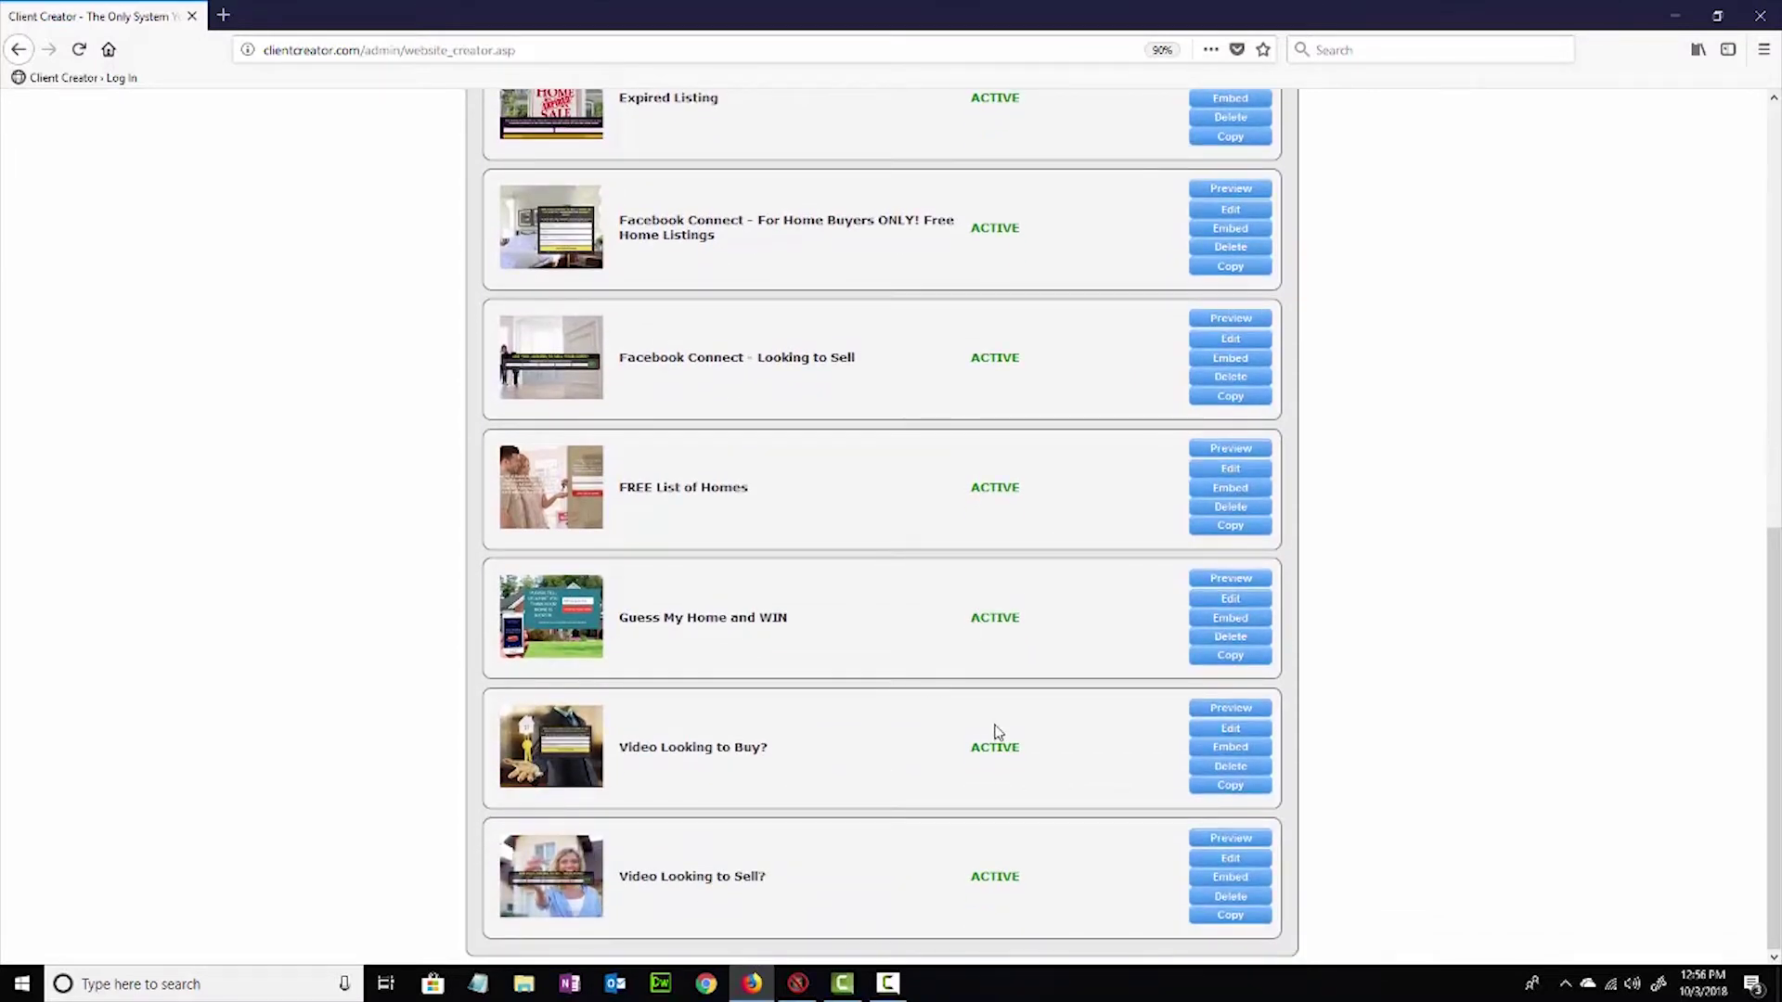
pyautogui.click(1228, 733)
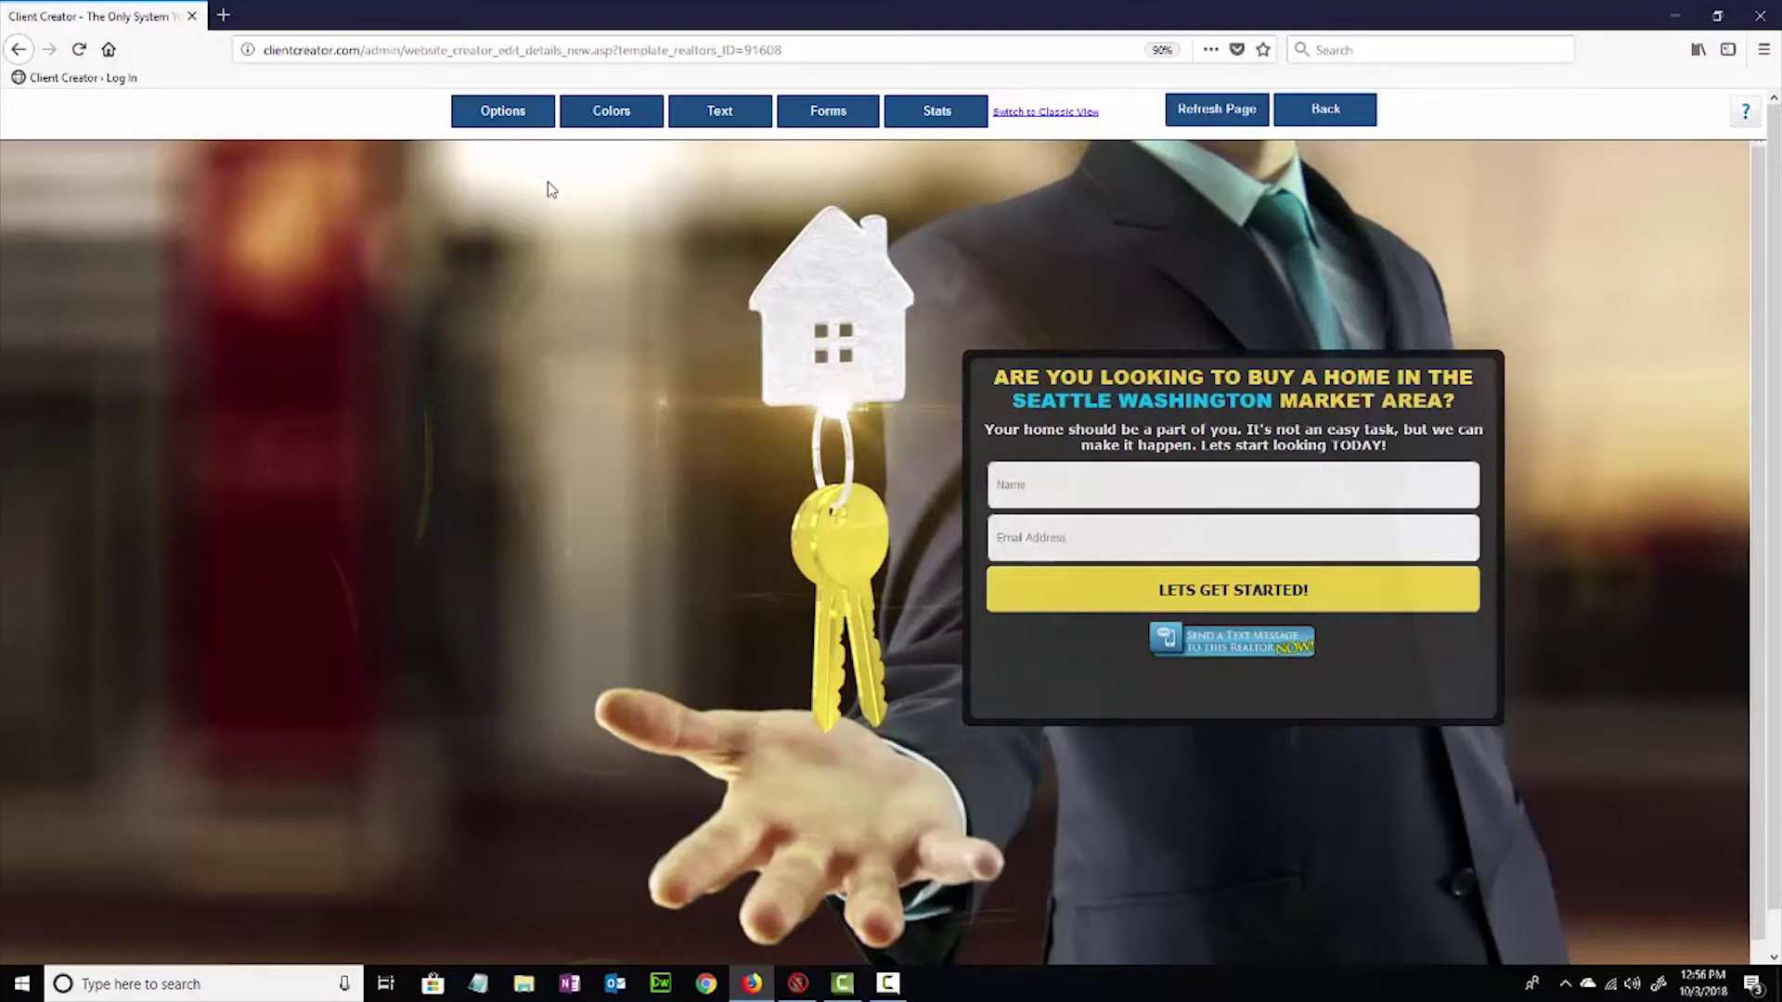
# Open the page's template design options and examine the available website templates, including Open House Details.
pyautogui.click(521, 116)
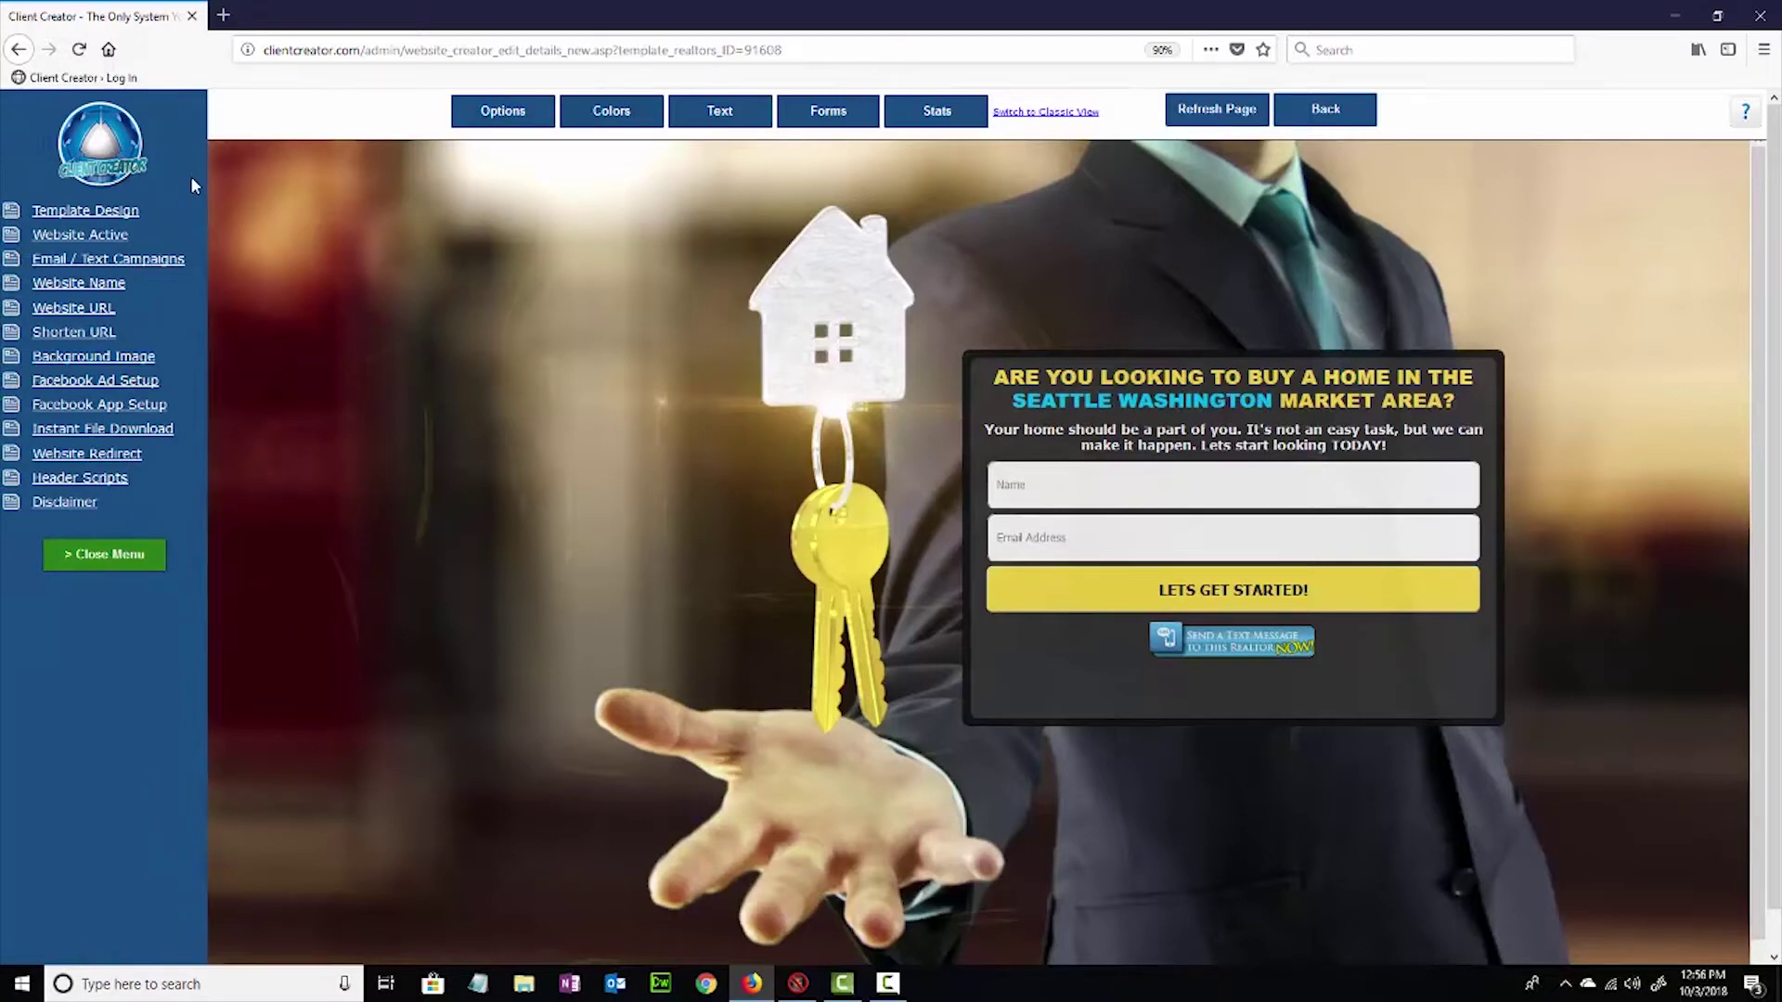
pyautogui.click(115, 215)
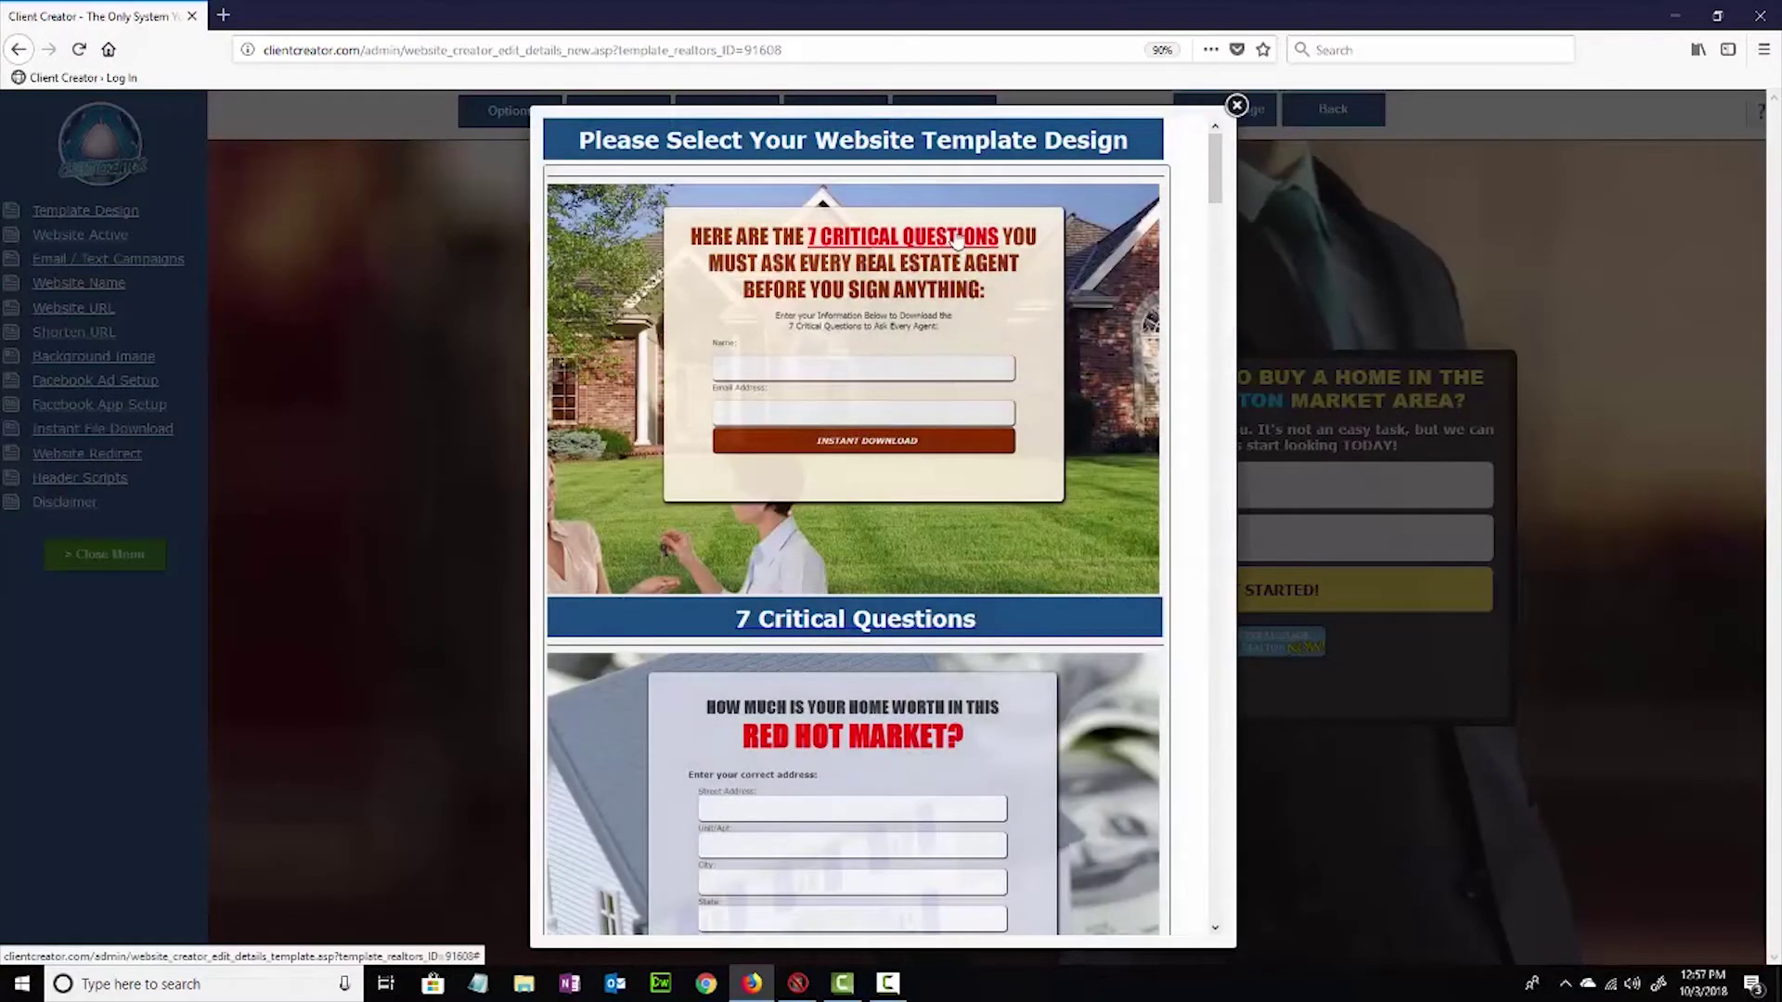
pyautogui.scroll(-4, 869, 350)
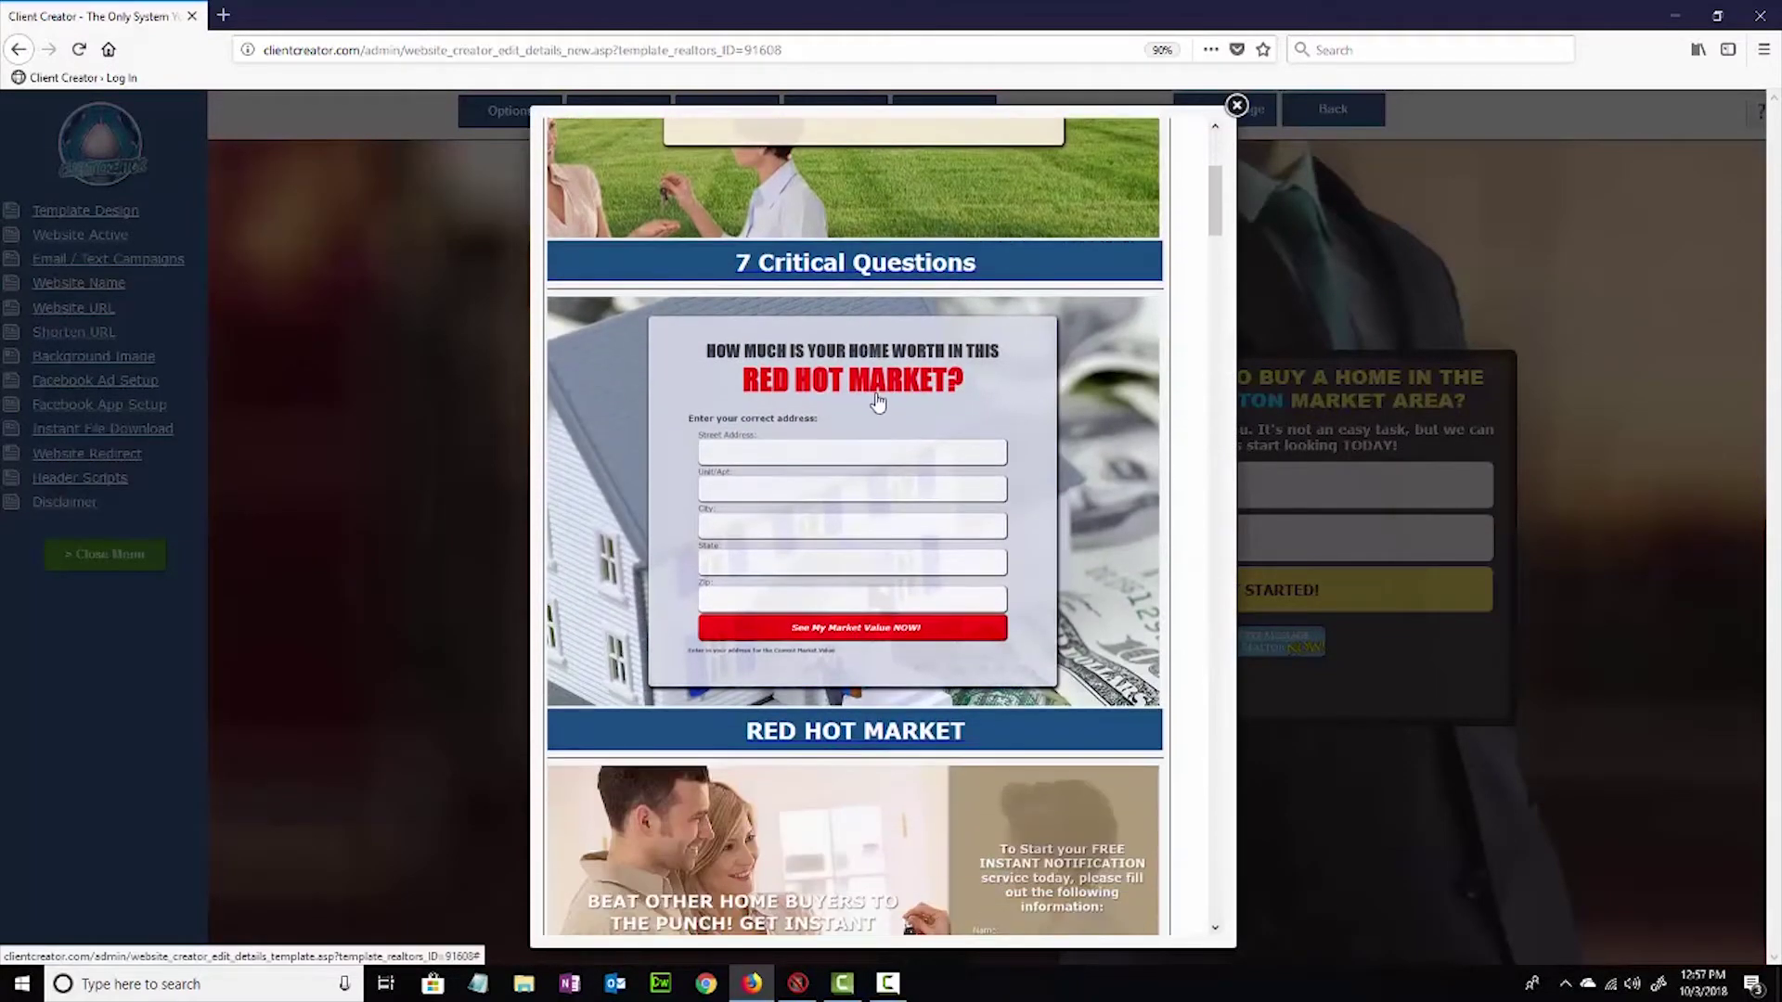
pyautogui.scroll(-6, 876, 406)
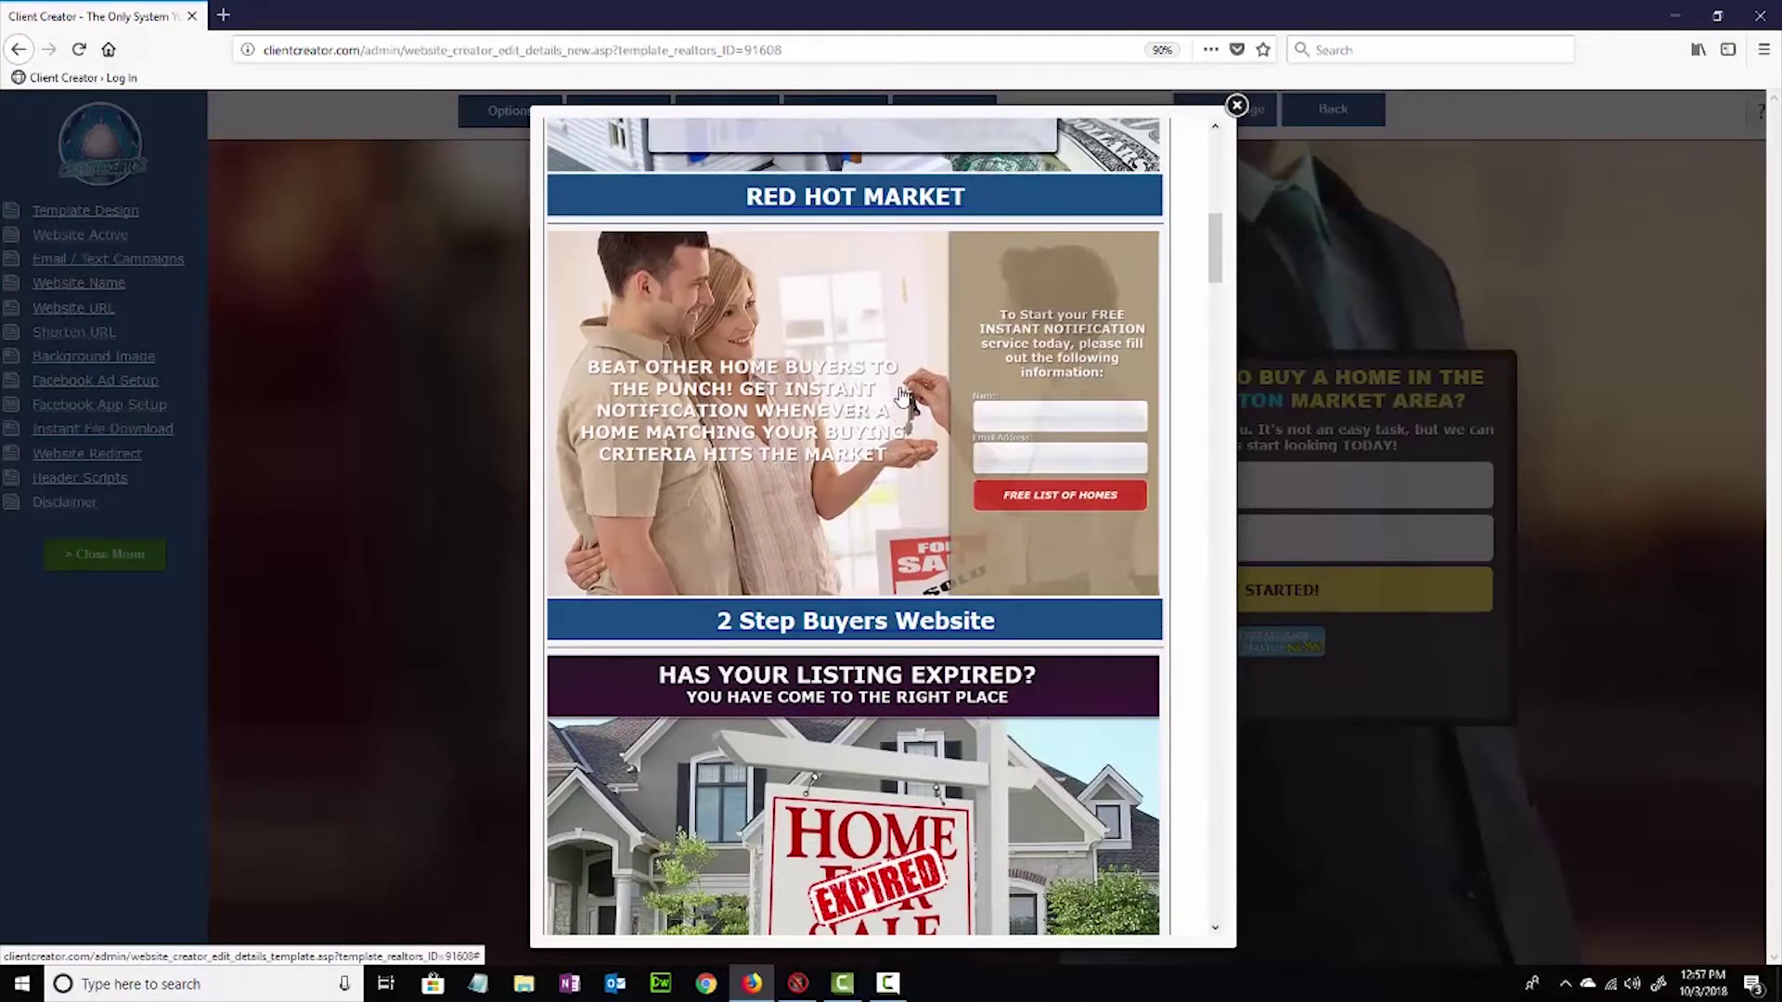
pyautogui.scroll(-5, 901, 390)
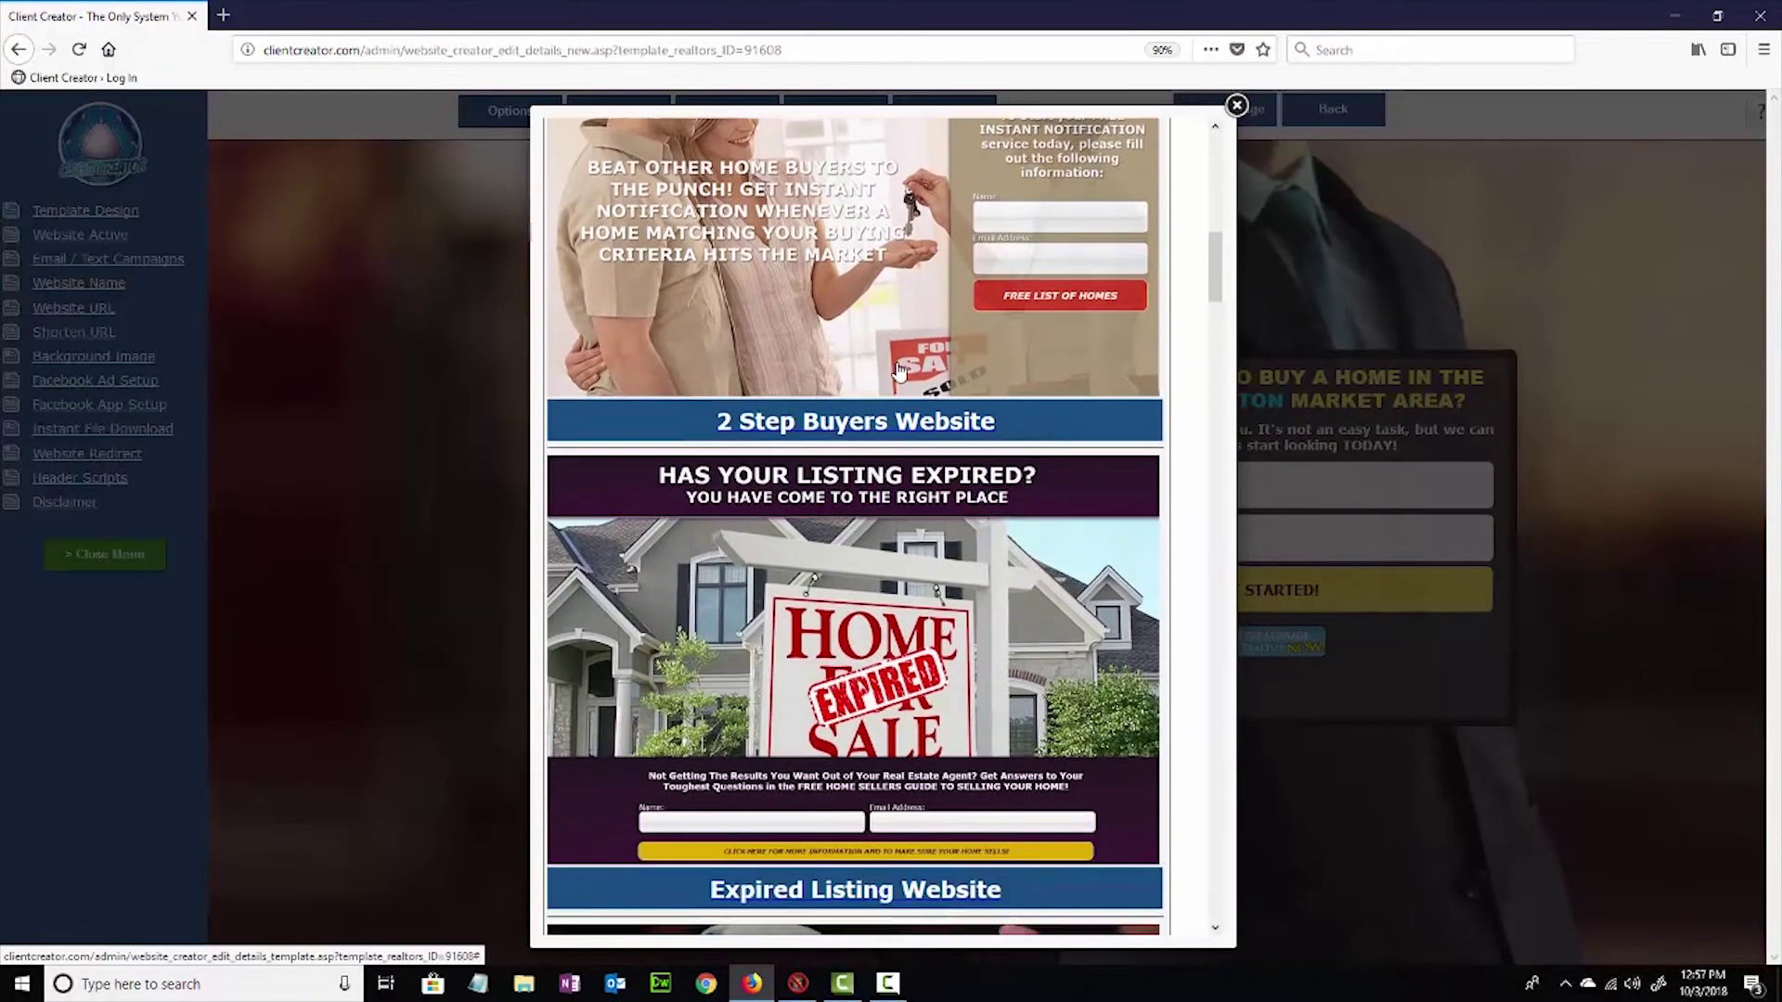
pyautogui.scroll(-3, 861, 437)
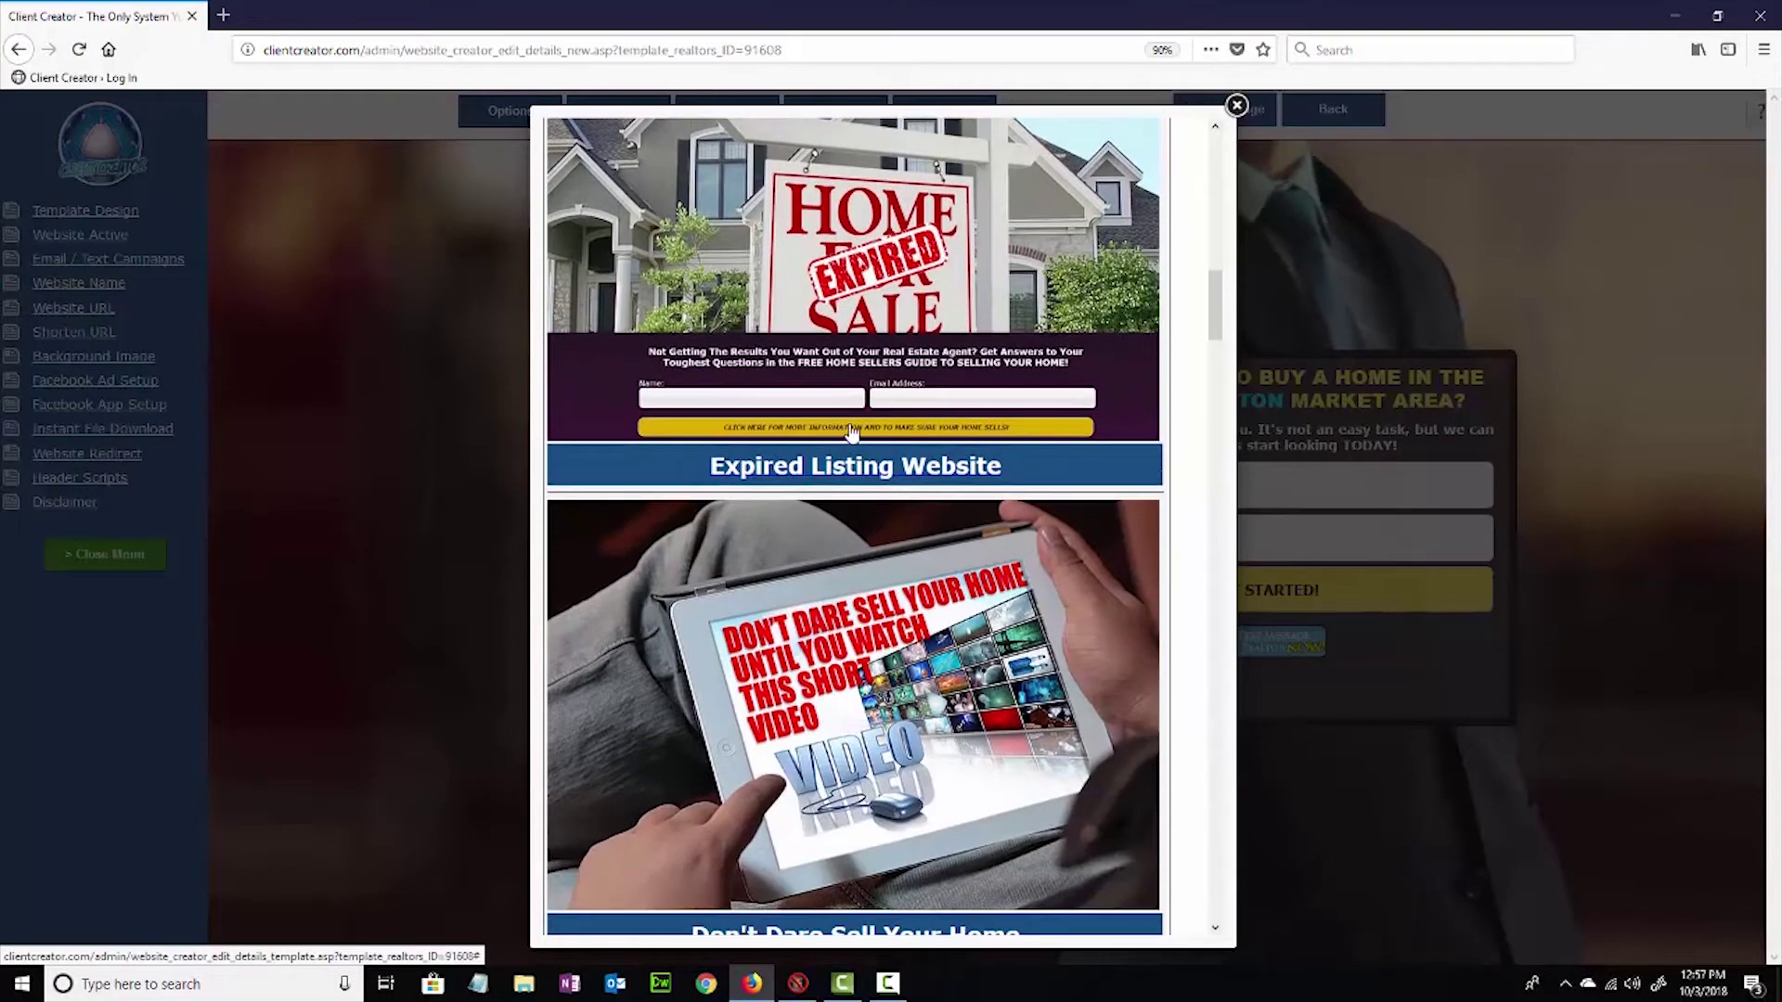
pyautogui.scroll(-10, 862, 443)
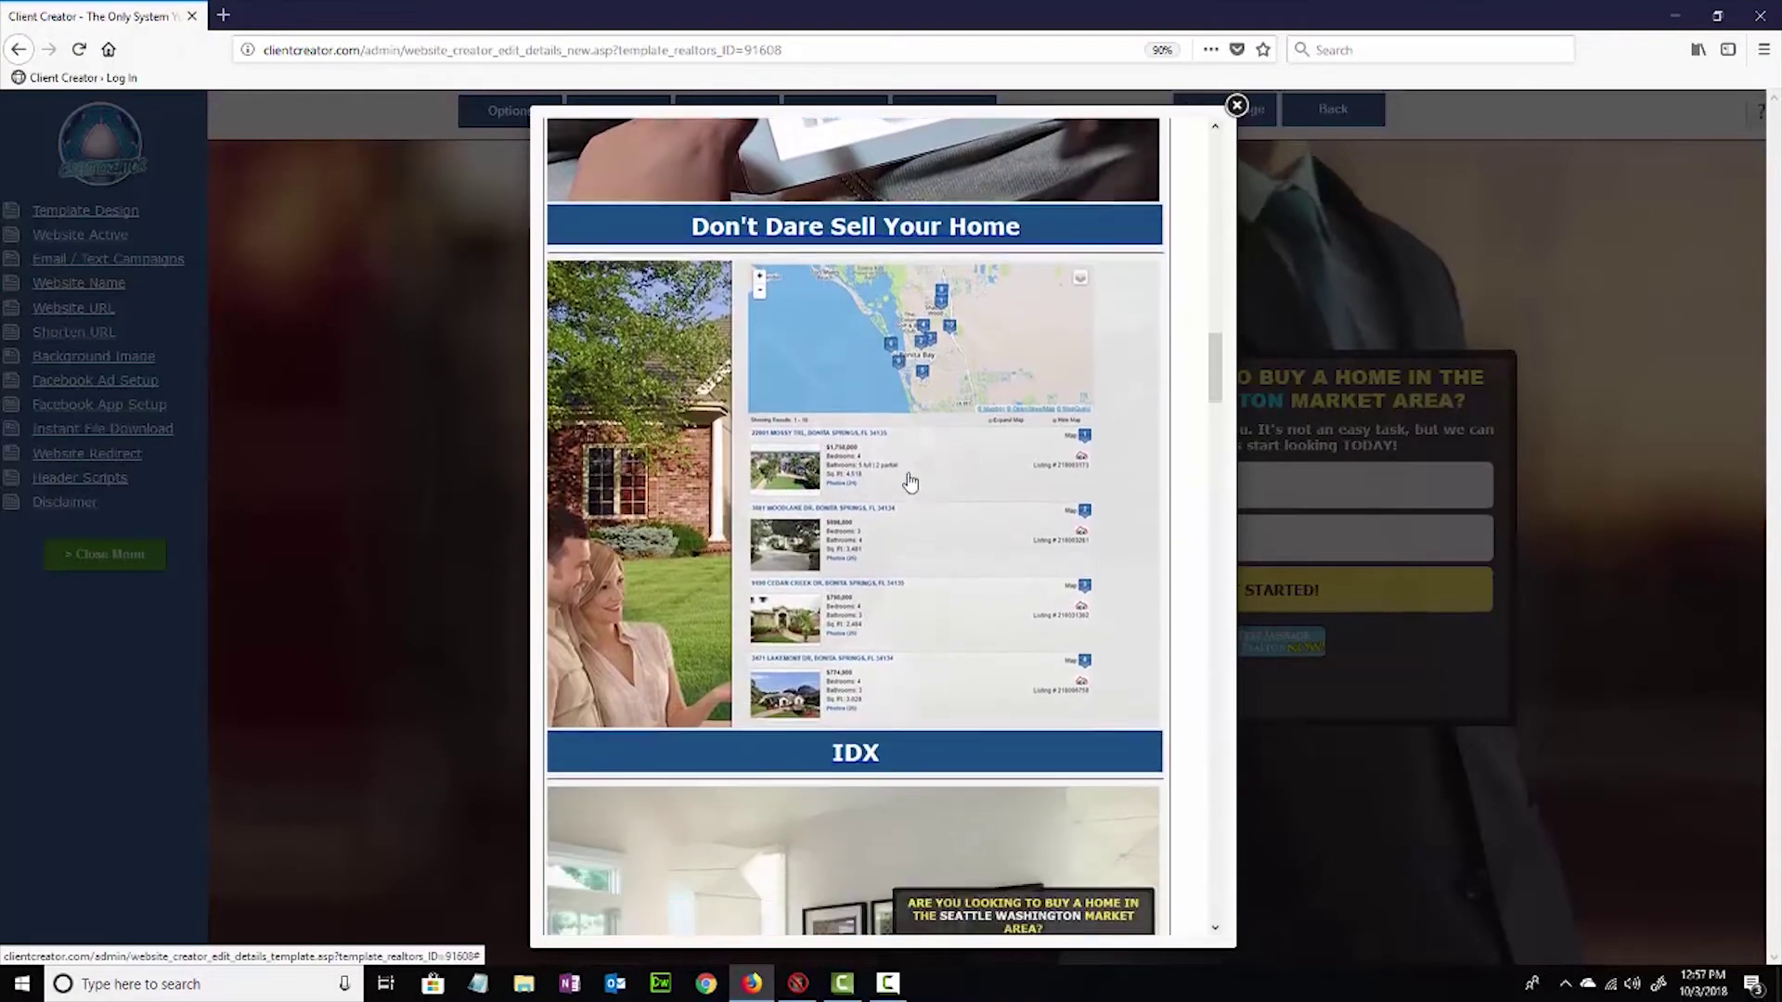
pyautogui.scroll(-7, 909, 483)
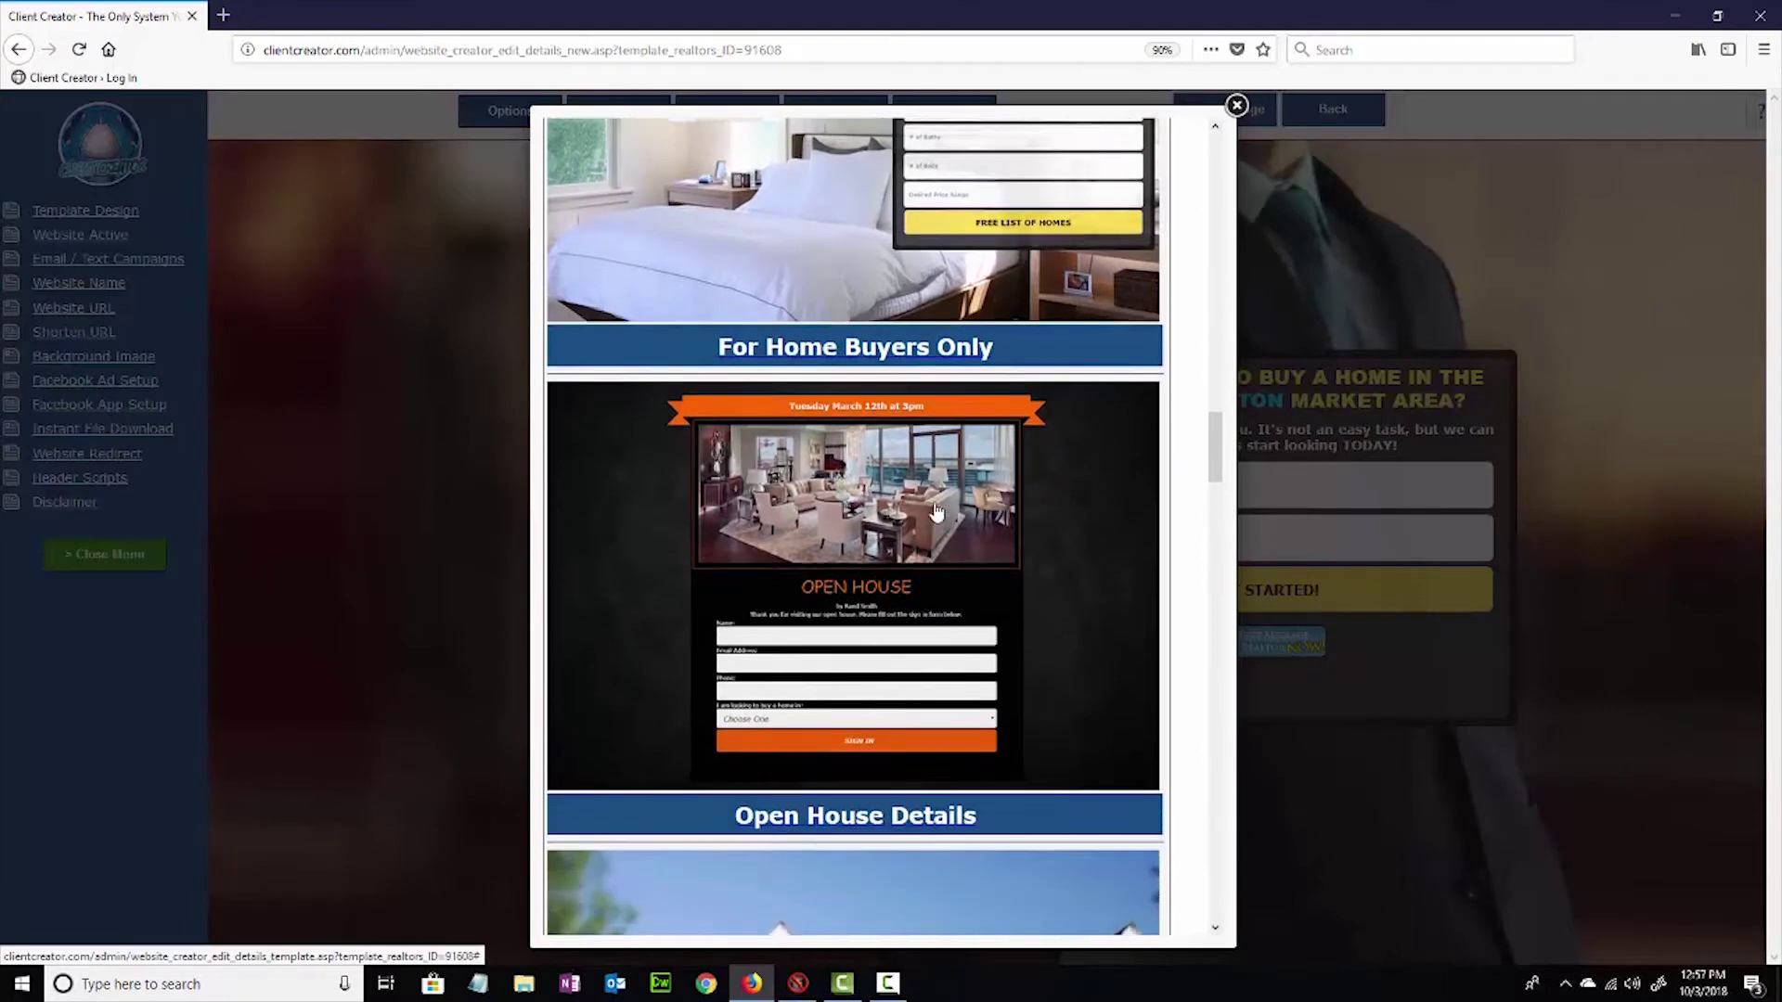
pyautogui.scroll(-1, 940, 506)
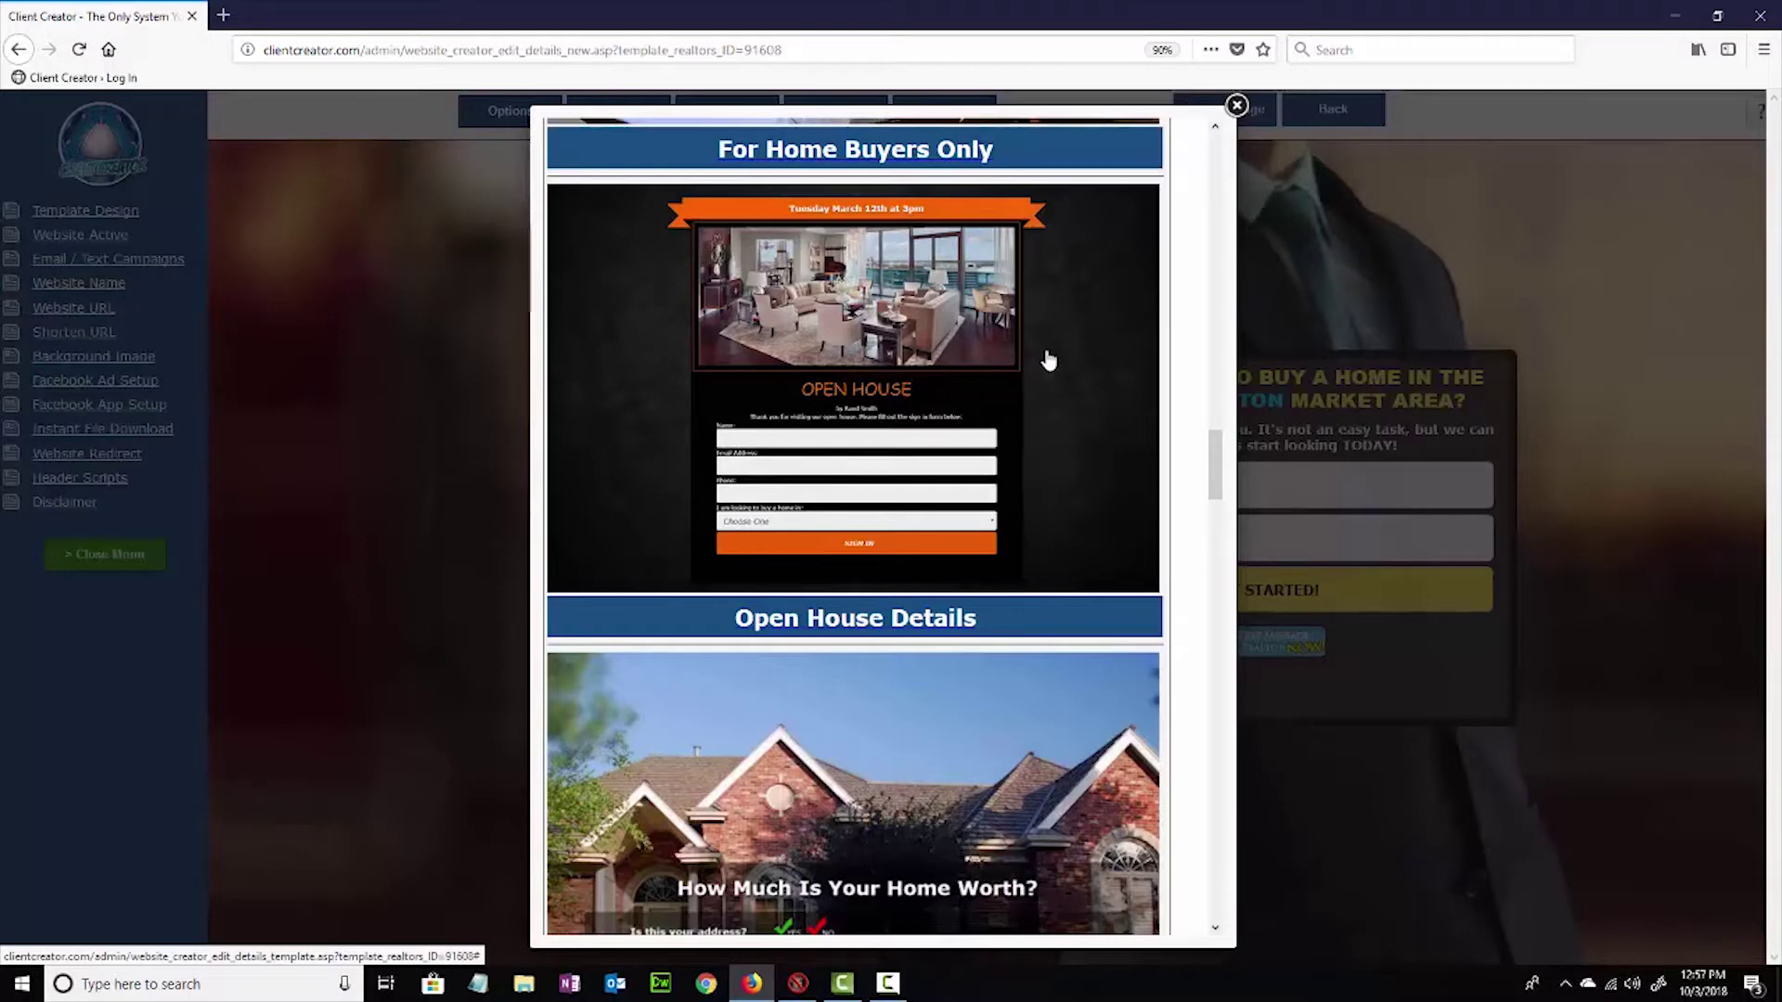
pyautogui.scroll(-3, 1082, 324)
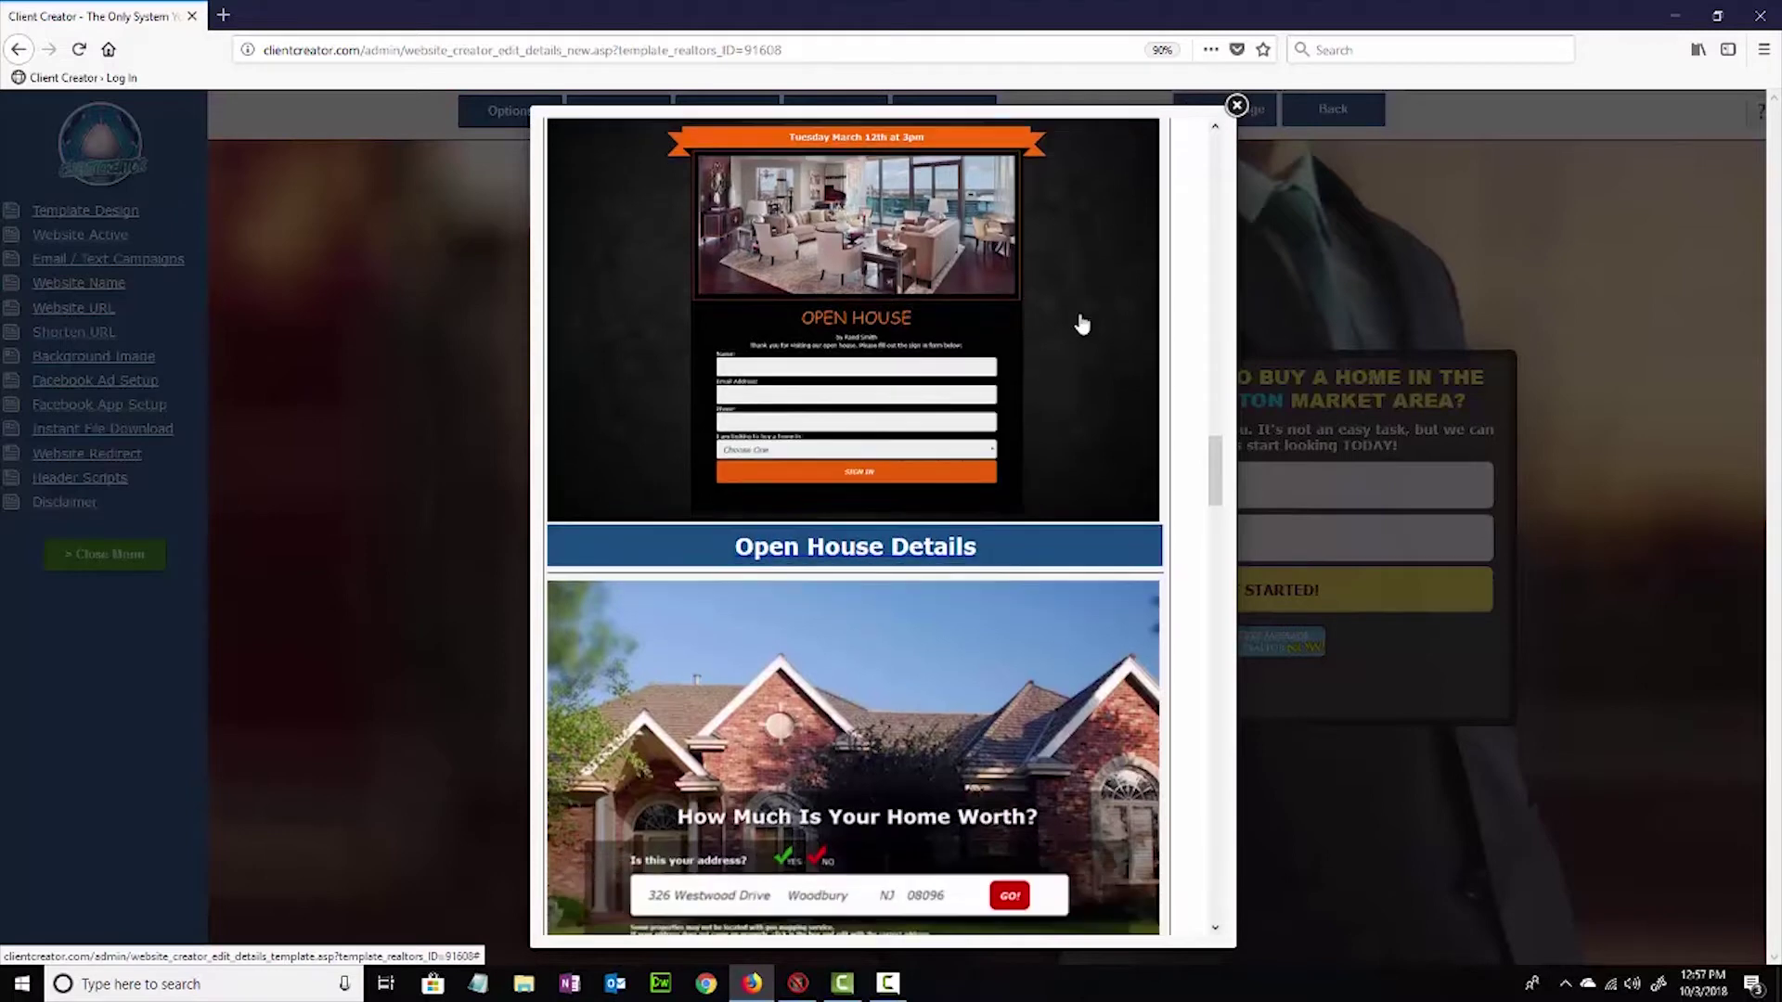
pyautogui.scroll(2, 1082, 324)
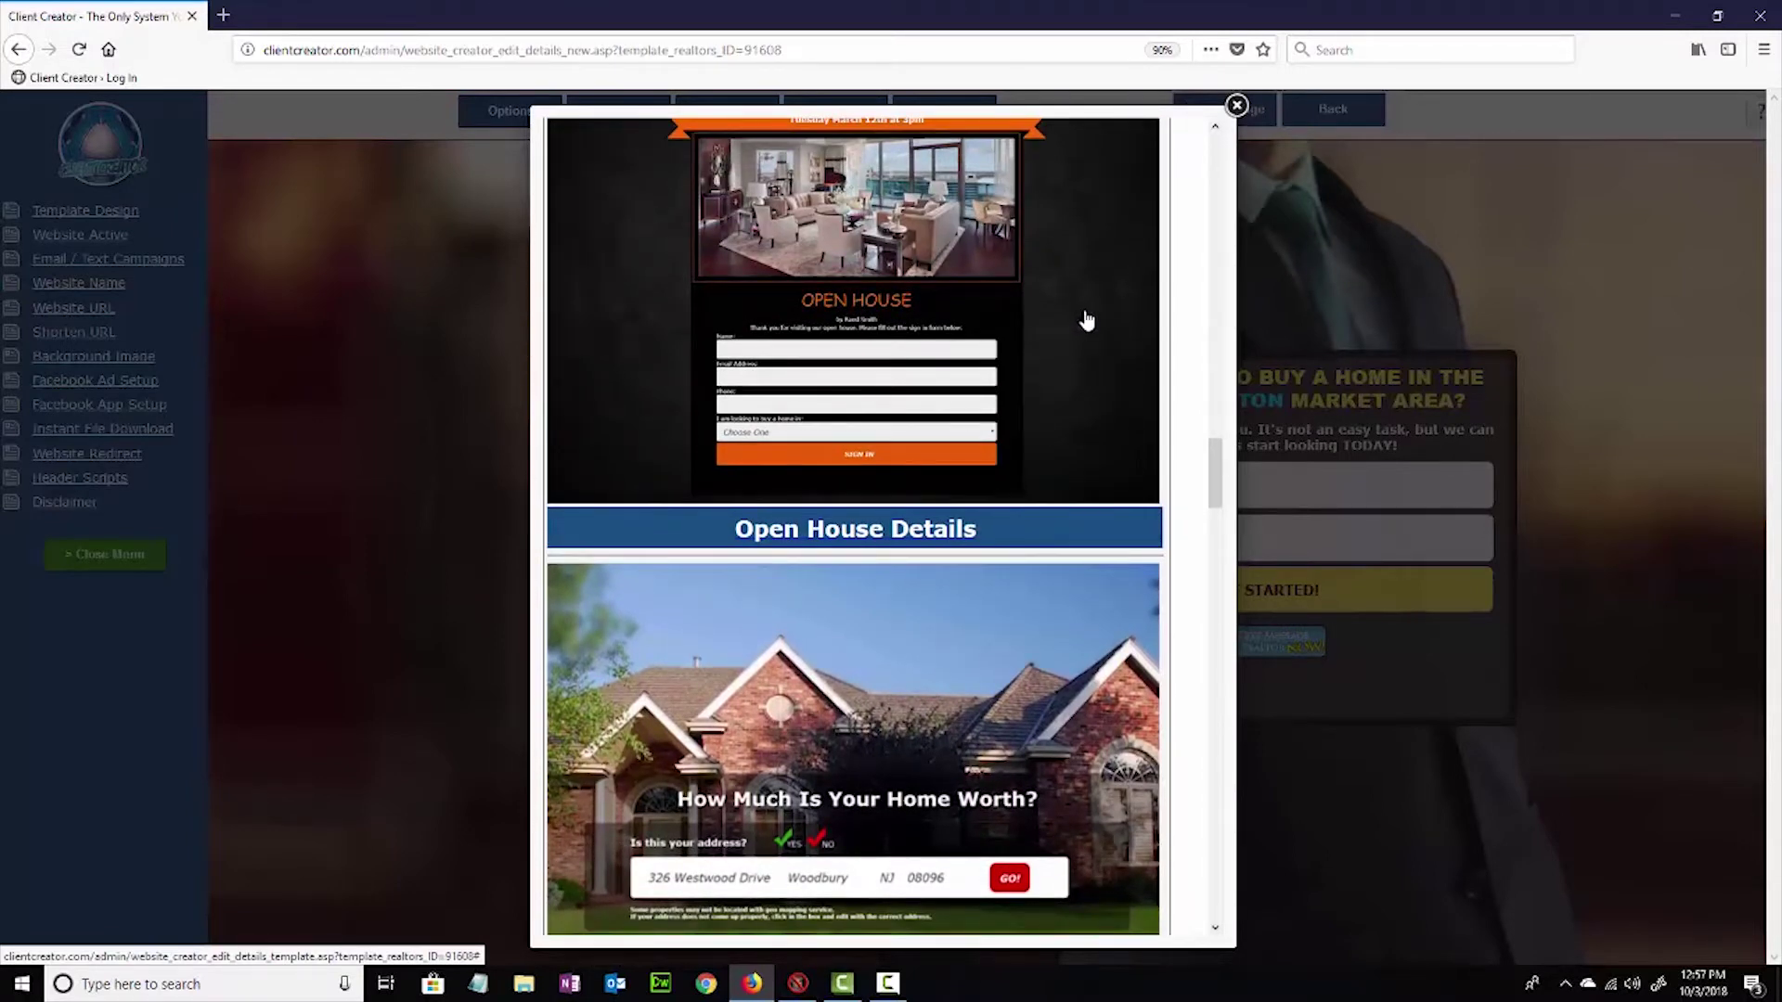
pyautogui.scroll(1, 1090, 323)
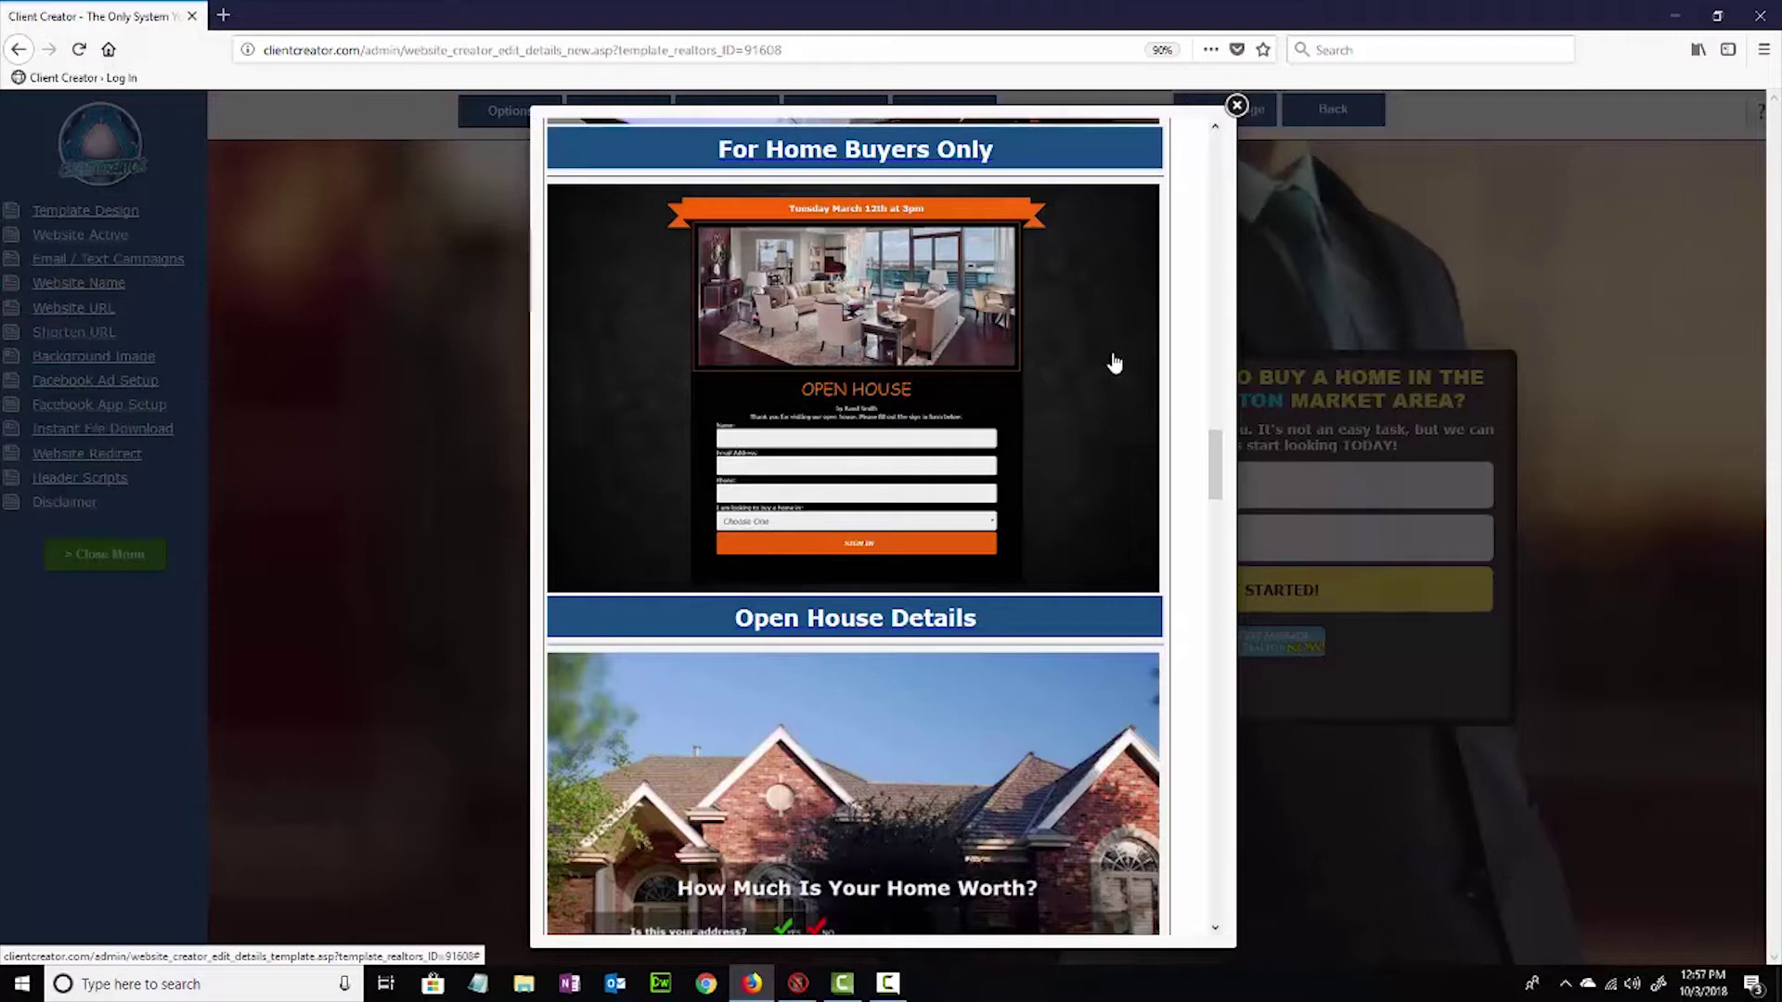
# Look through more of the website templates and close the template design options without choosing one.
pyautogui.scroll(-3, 1118, 385)
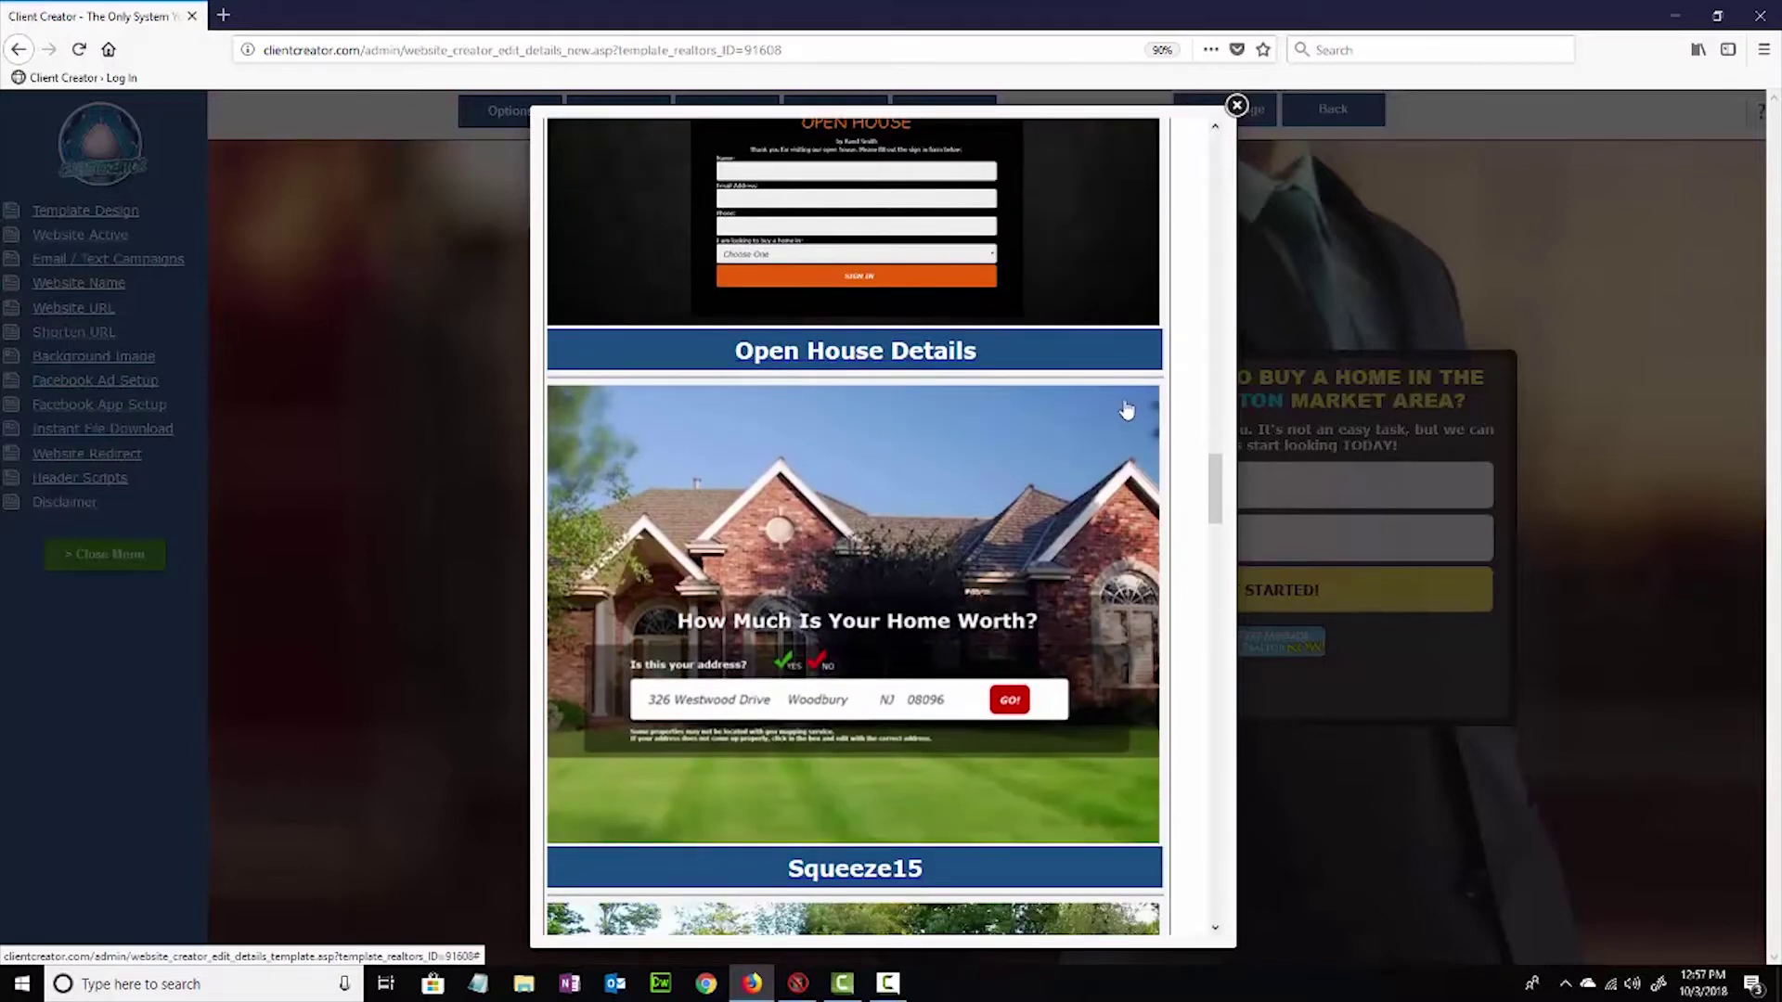
pyautogui.click(1238, 105)
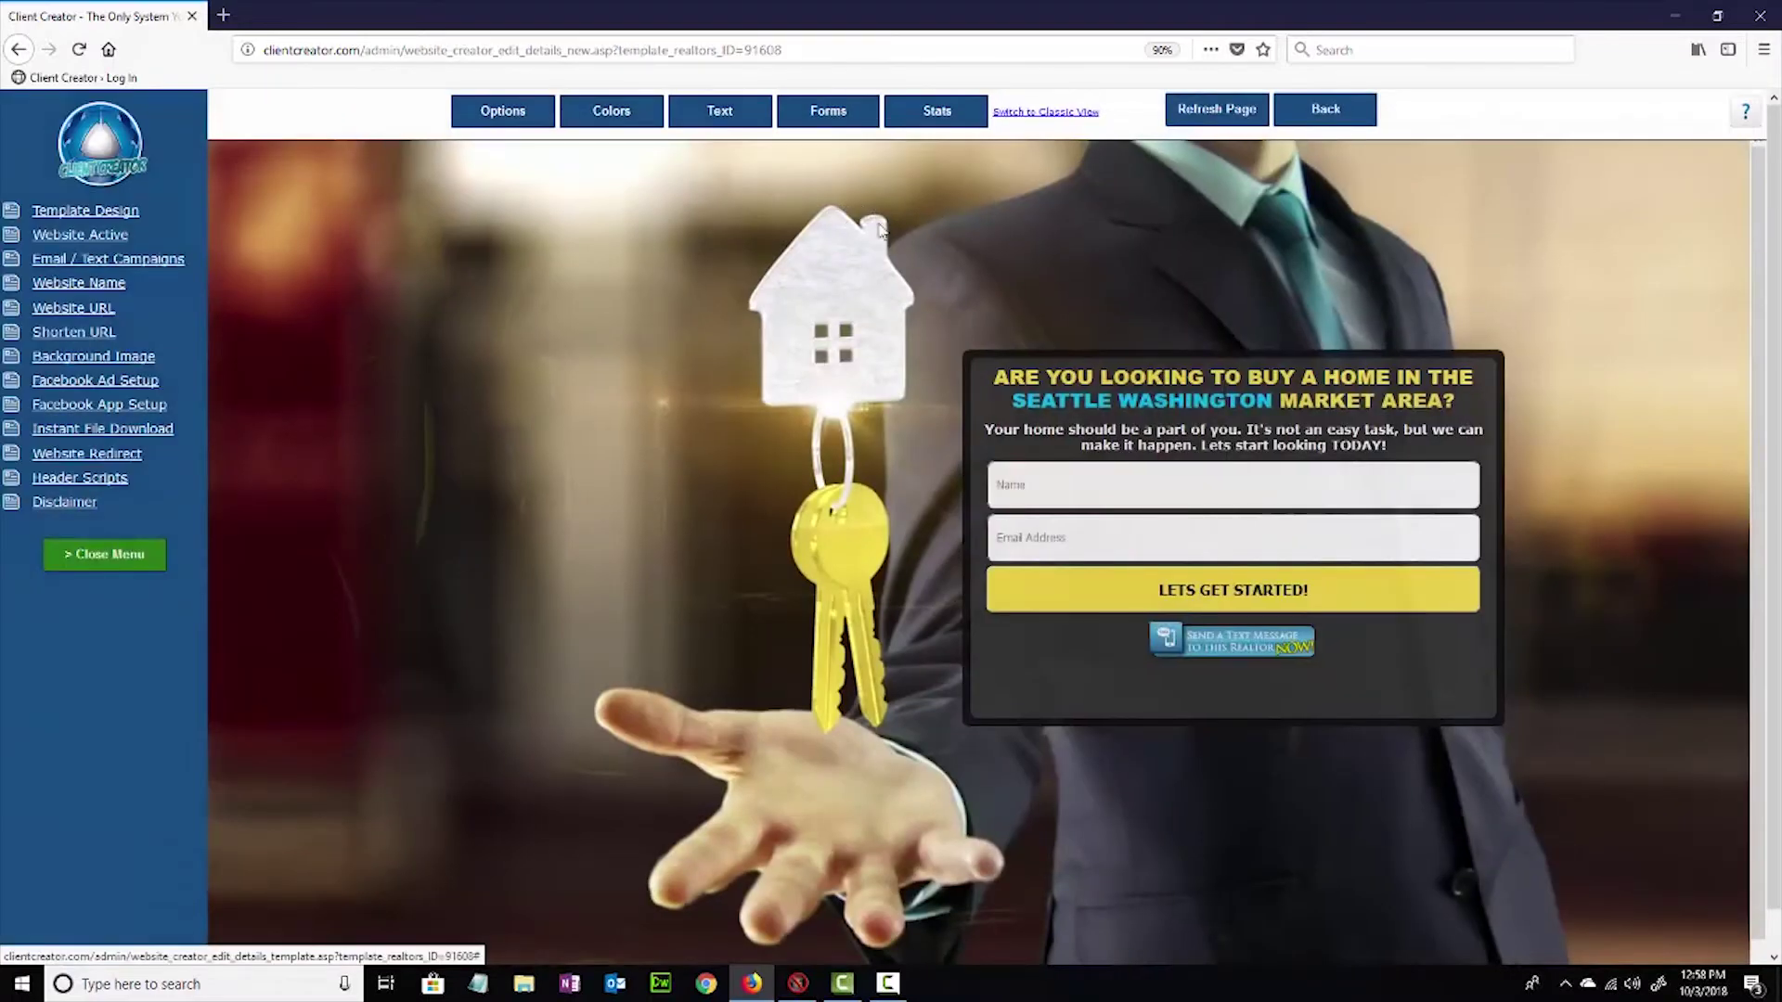
# Deactivate the landing page's website, save the change, and refresh the page editor.
pyautogui.click(97, 240)
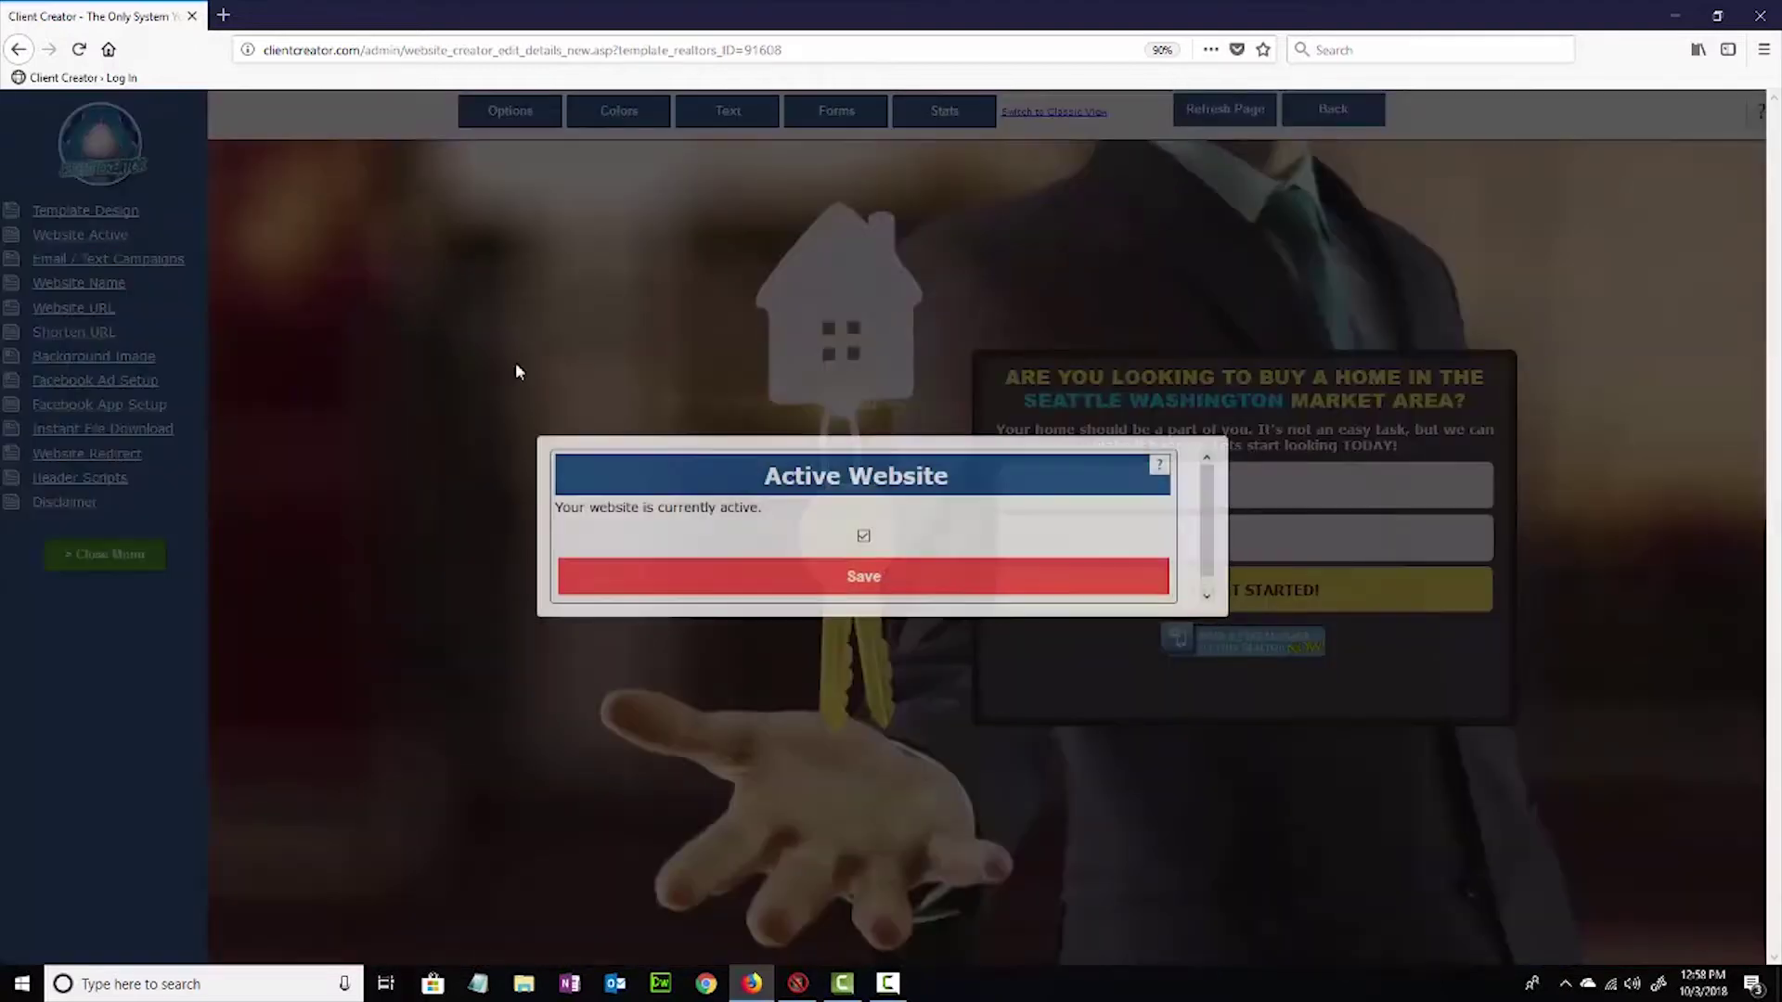
pyautogui.click(863, 536)
pyautogui.click(877, 591)
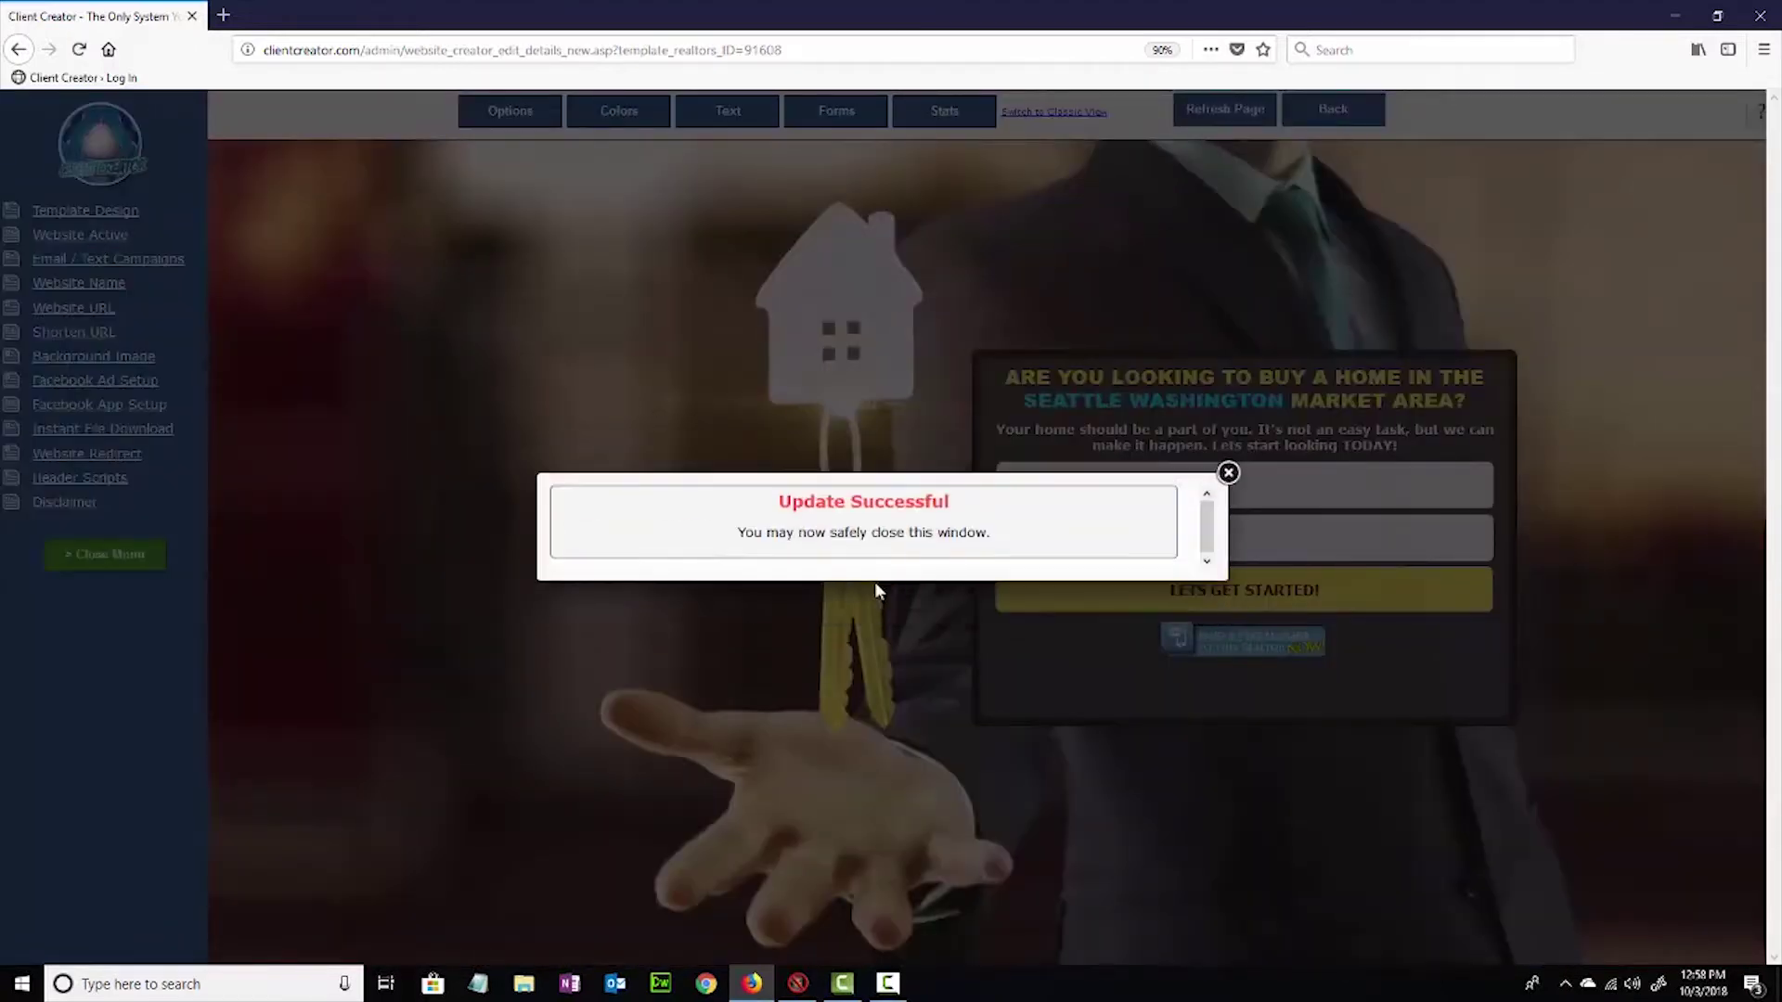
pyautogui.click(1228, 473)
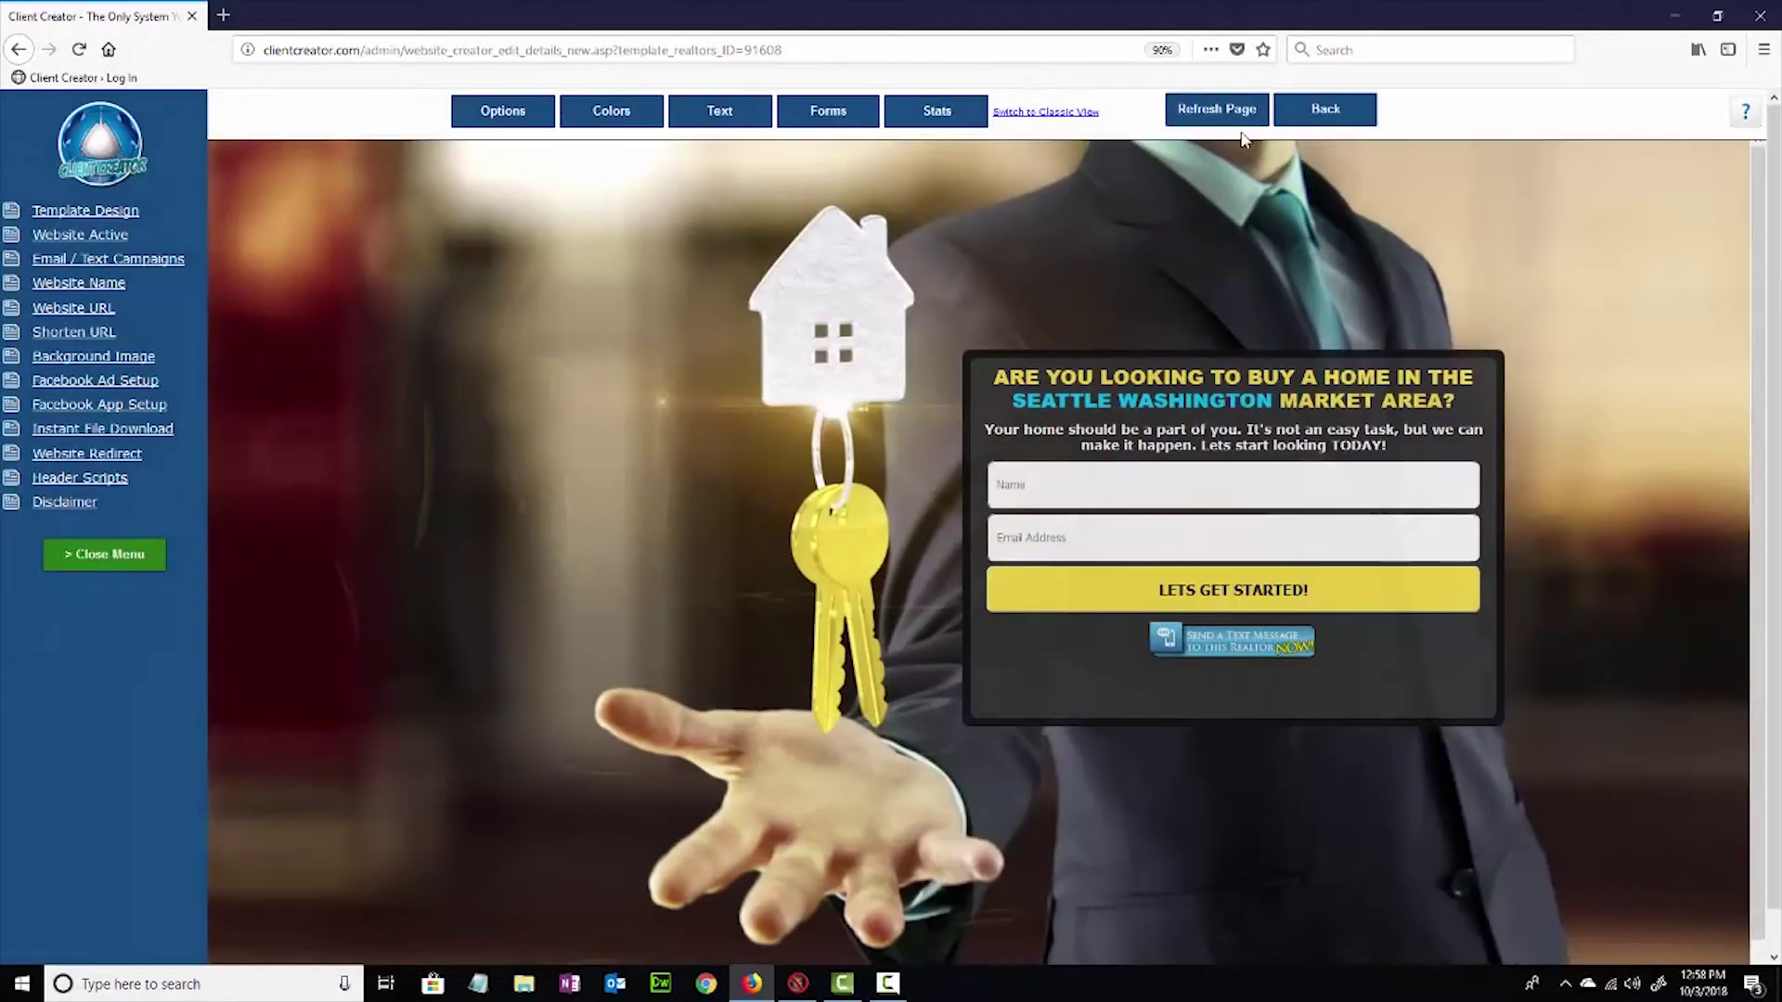
pyautogui.click(1217, 111)
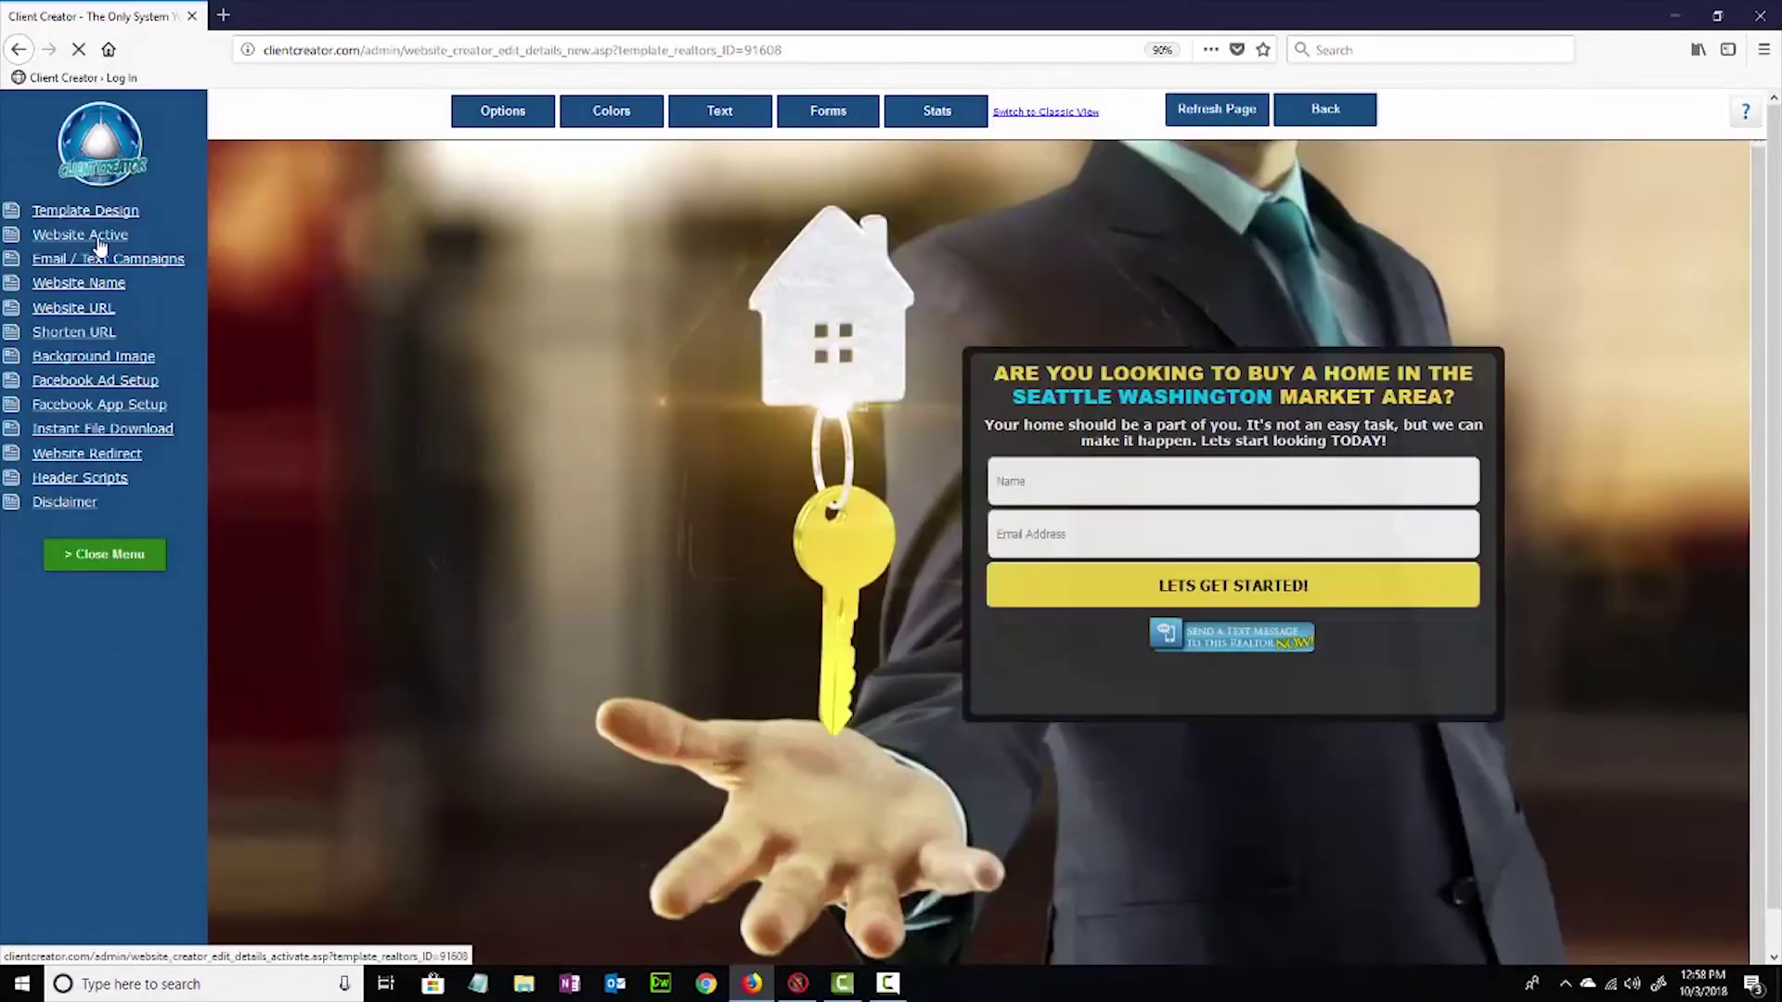
# Reactivate the landing page's website and save the change.
pyautogui.click(99, 239)
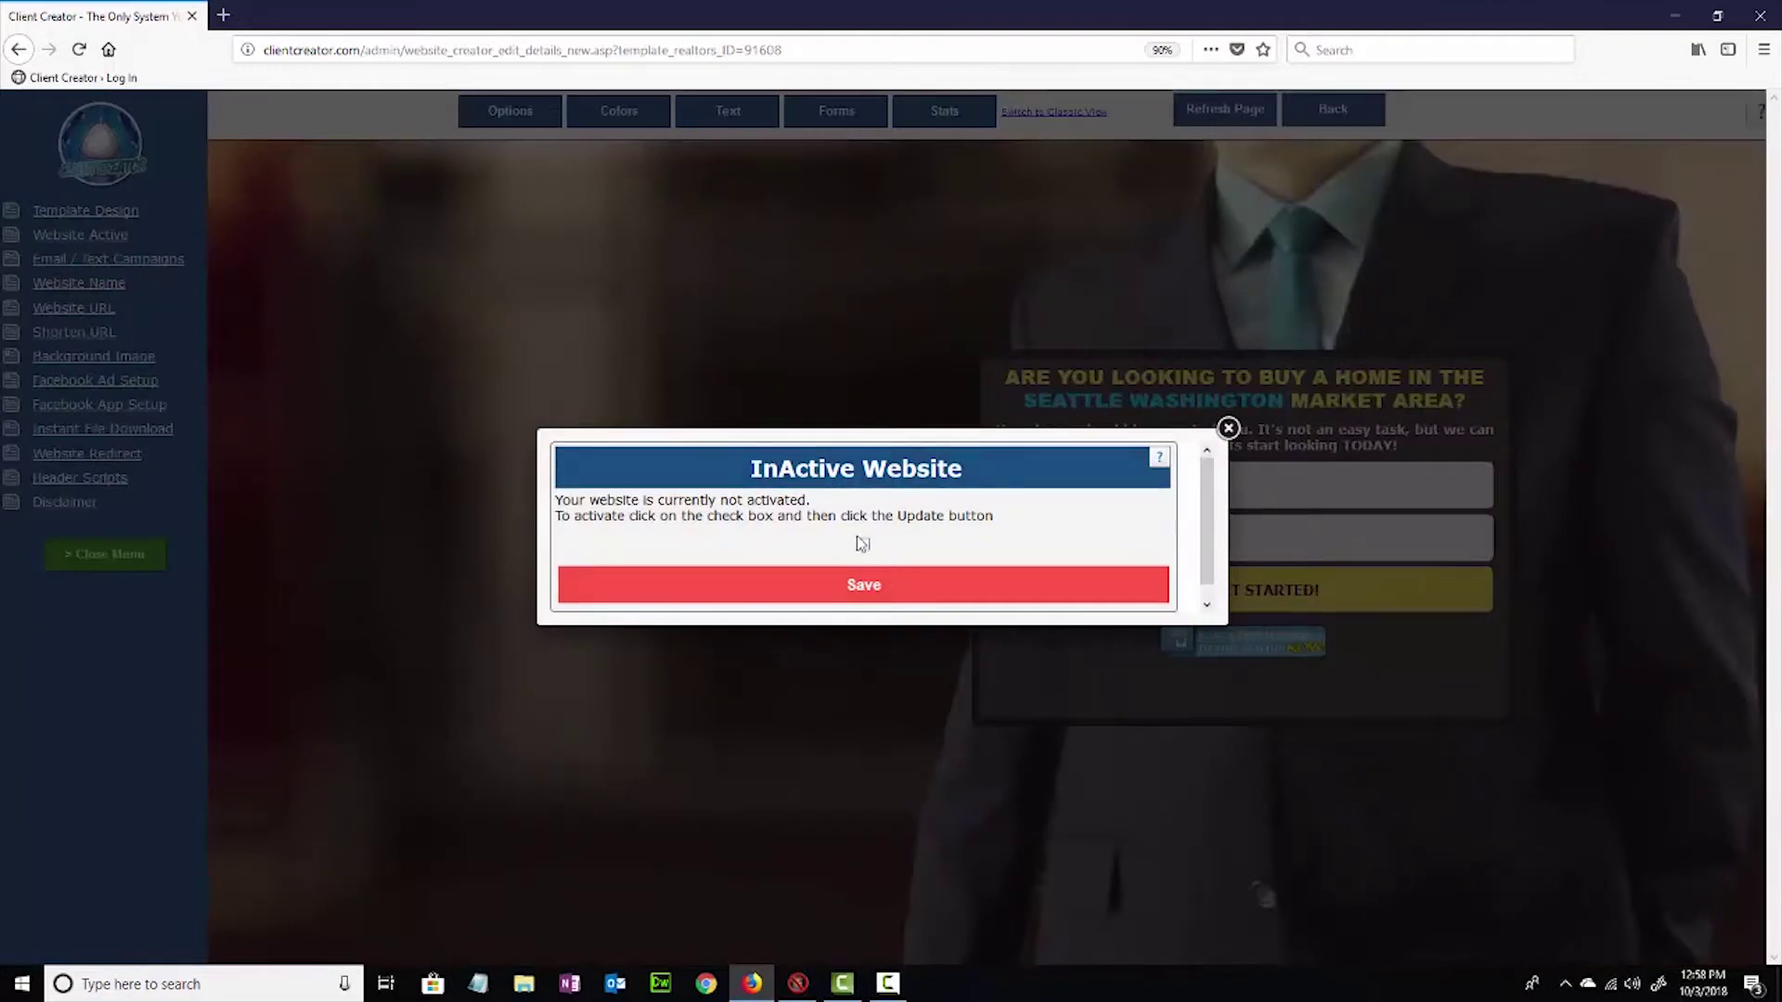
pyautogui.click(863, 544)
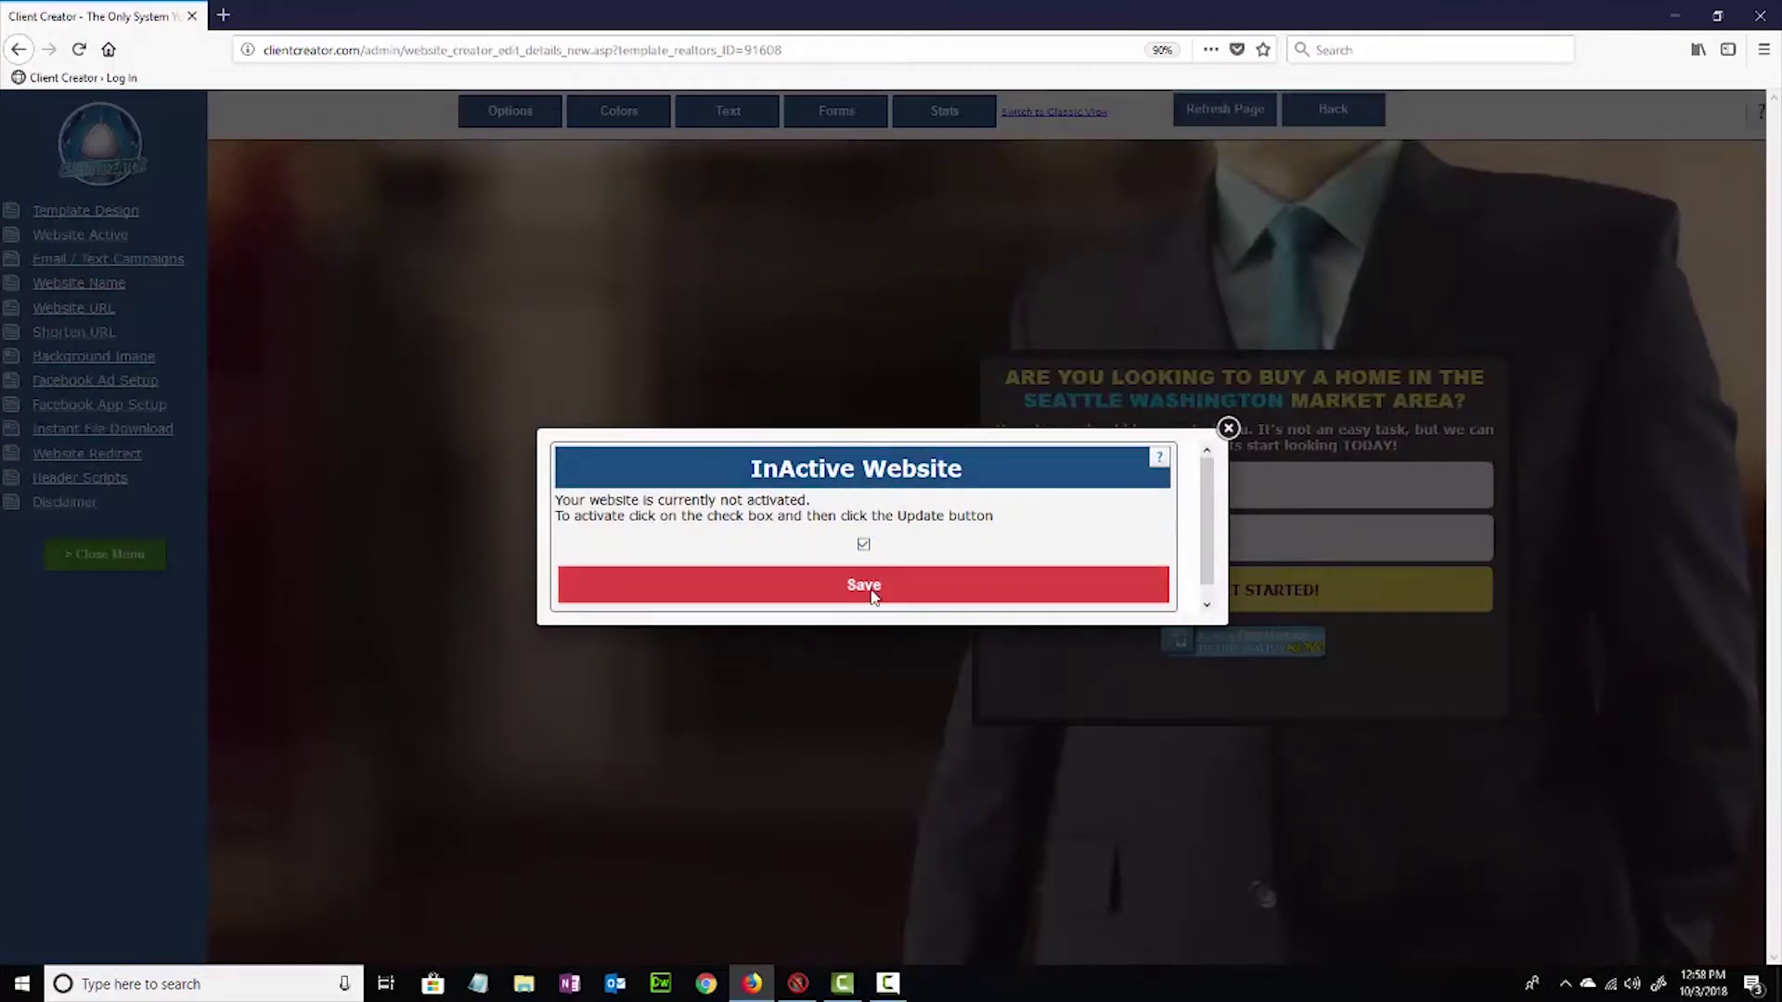
pyautogui.click(873, 594)
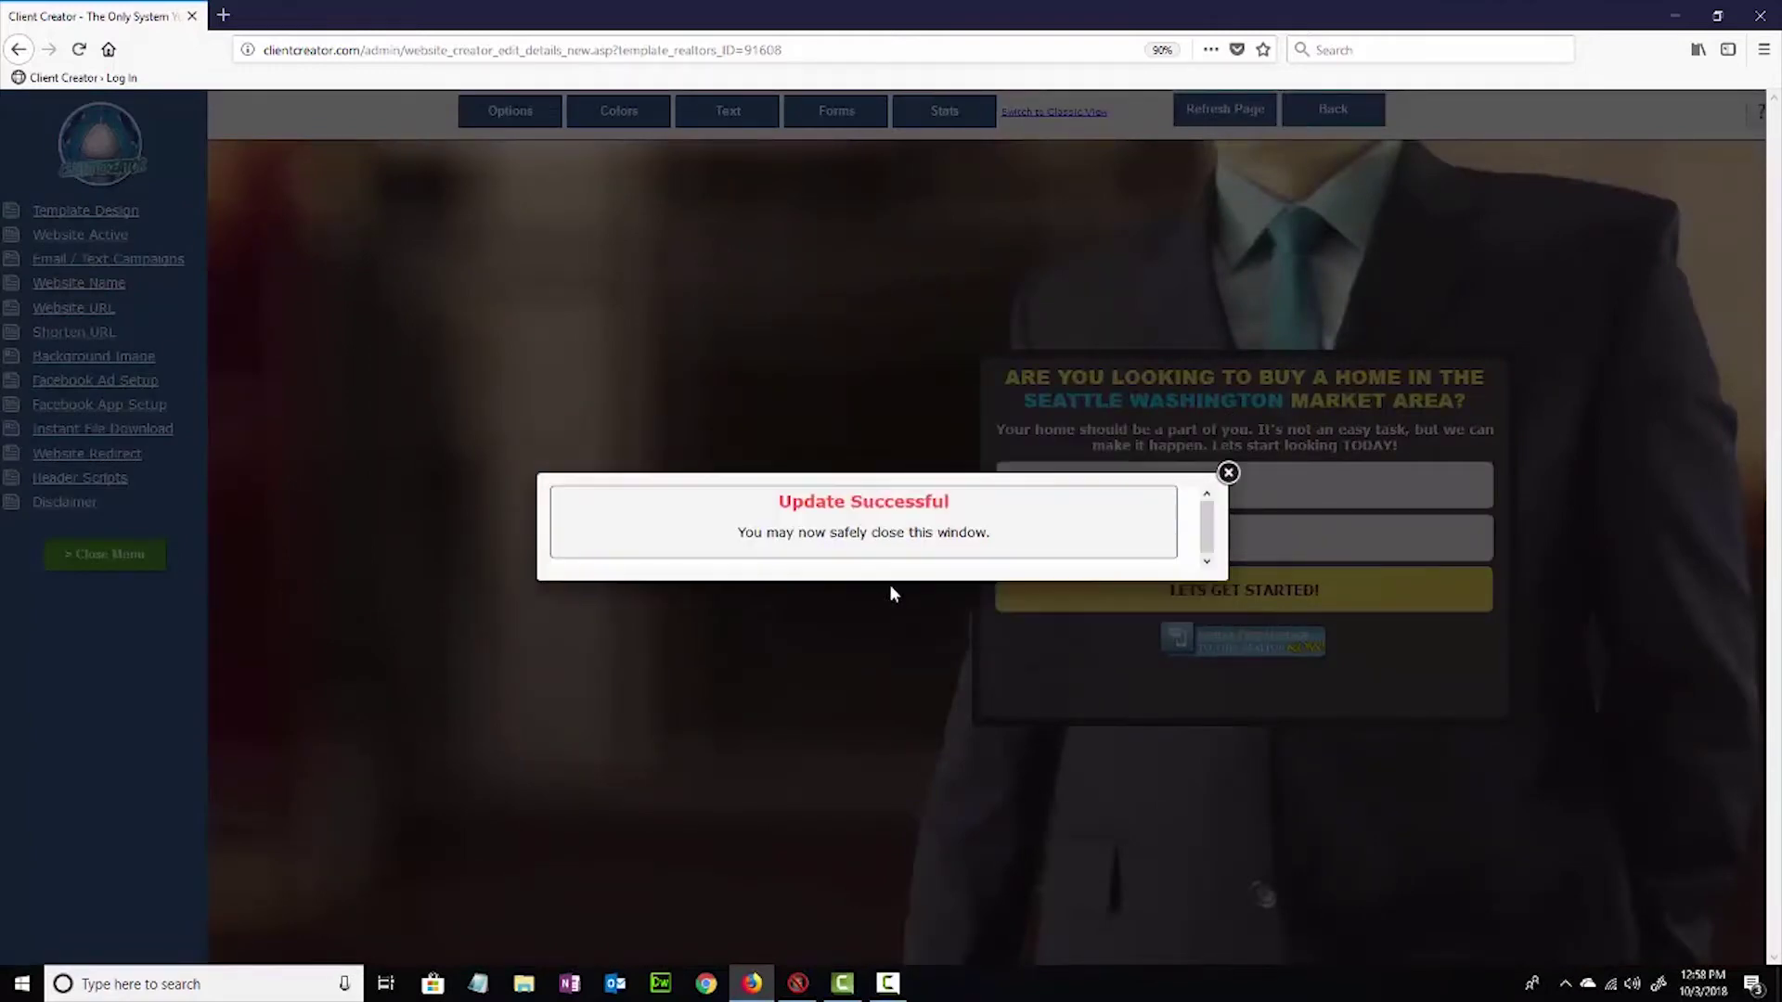
pyautogui.click(1228, 473)
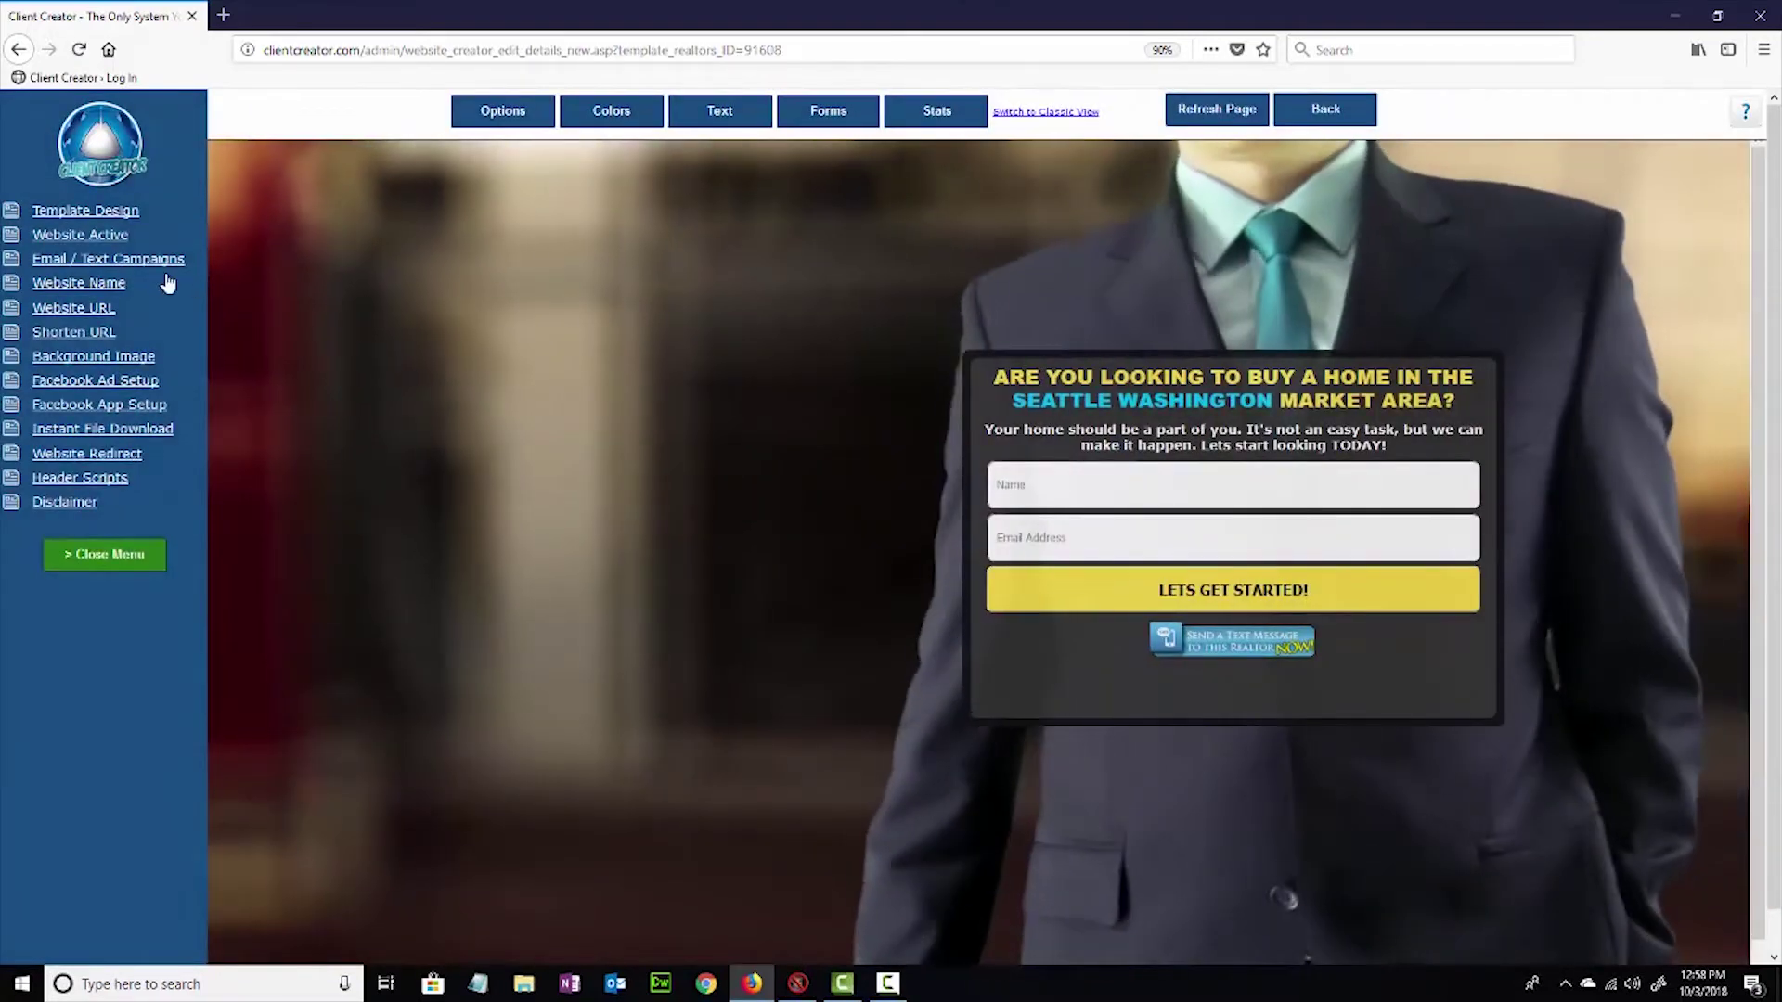
# In the page's campaign assignments, review the default email campaign and choose Buyer Prospect Campaign as the email campaign.
pyautogui.click(138, 260)
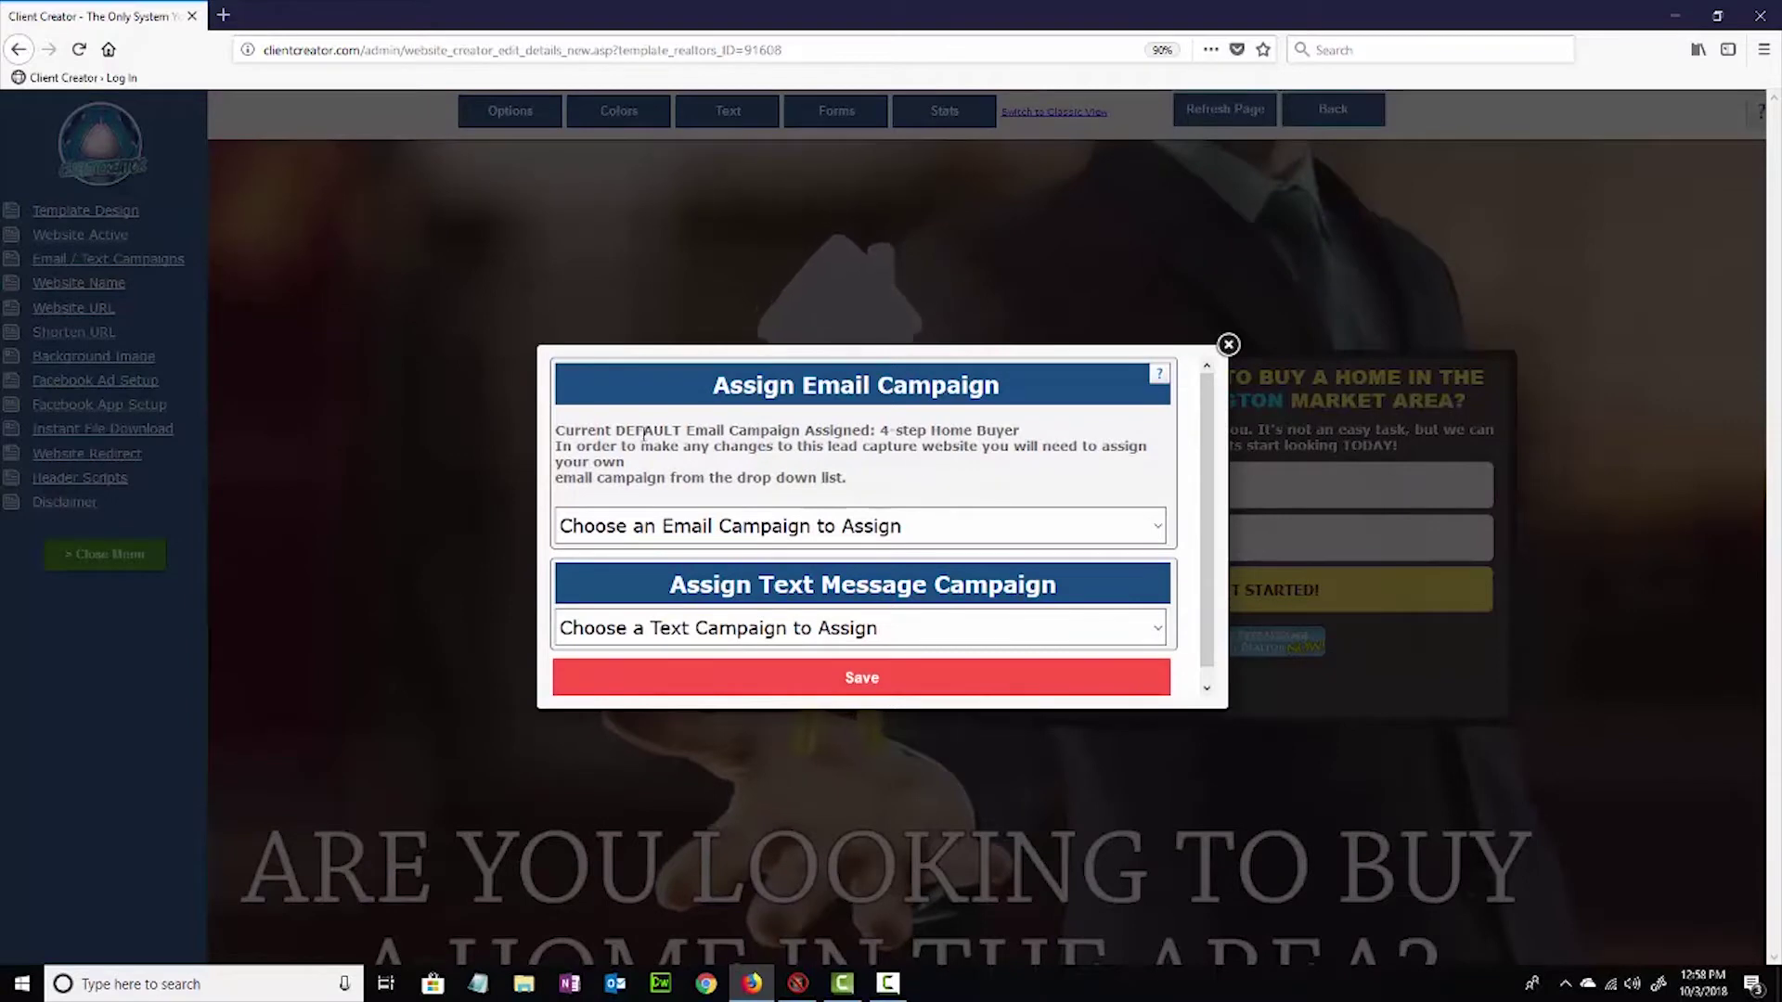
pyautogui.moveTo(615, 430); pyautogui.dragTo(800, 432)
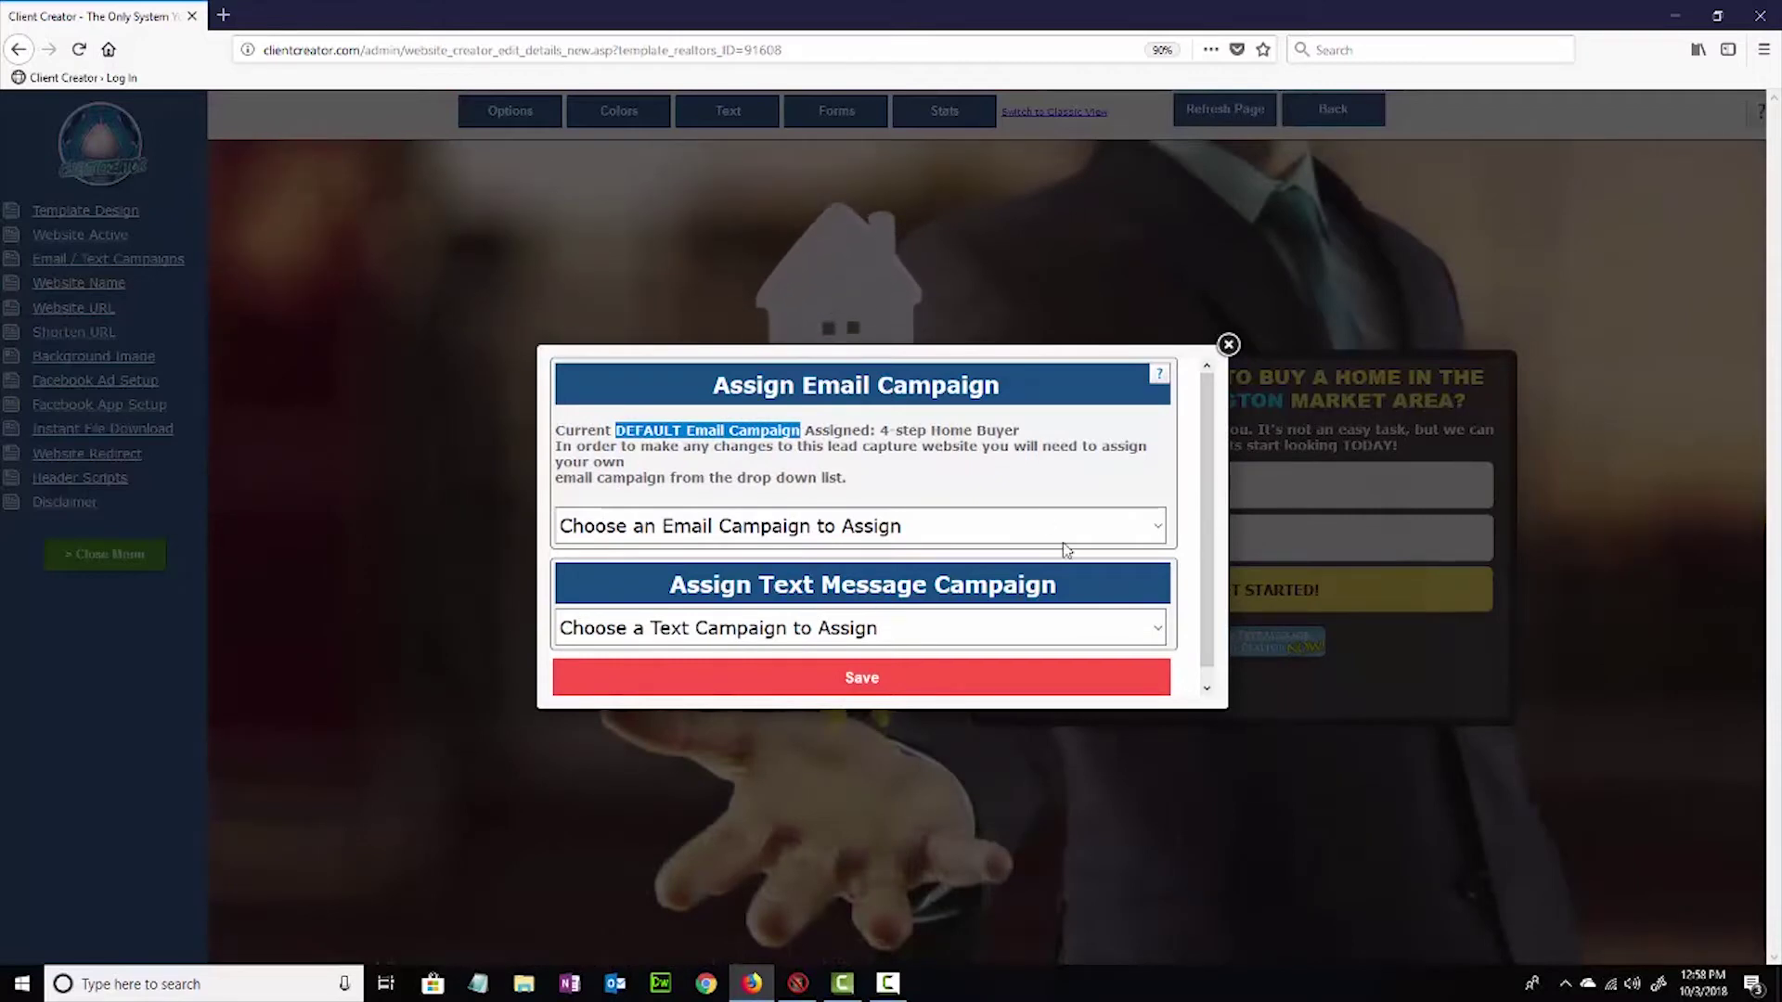
pyautogui.click(807, 440)
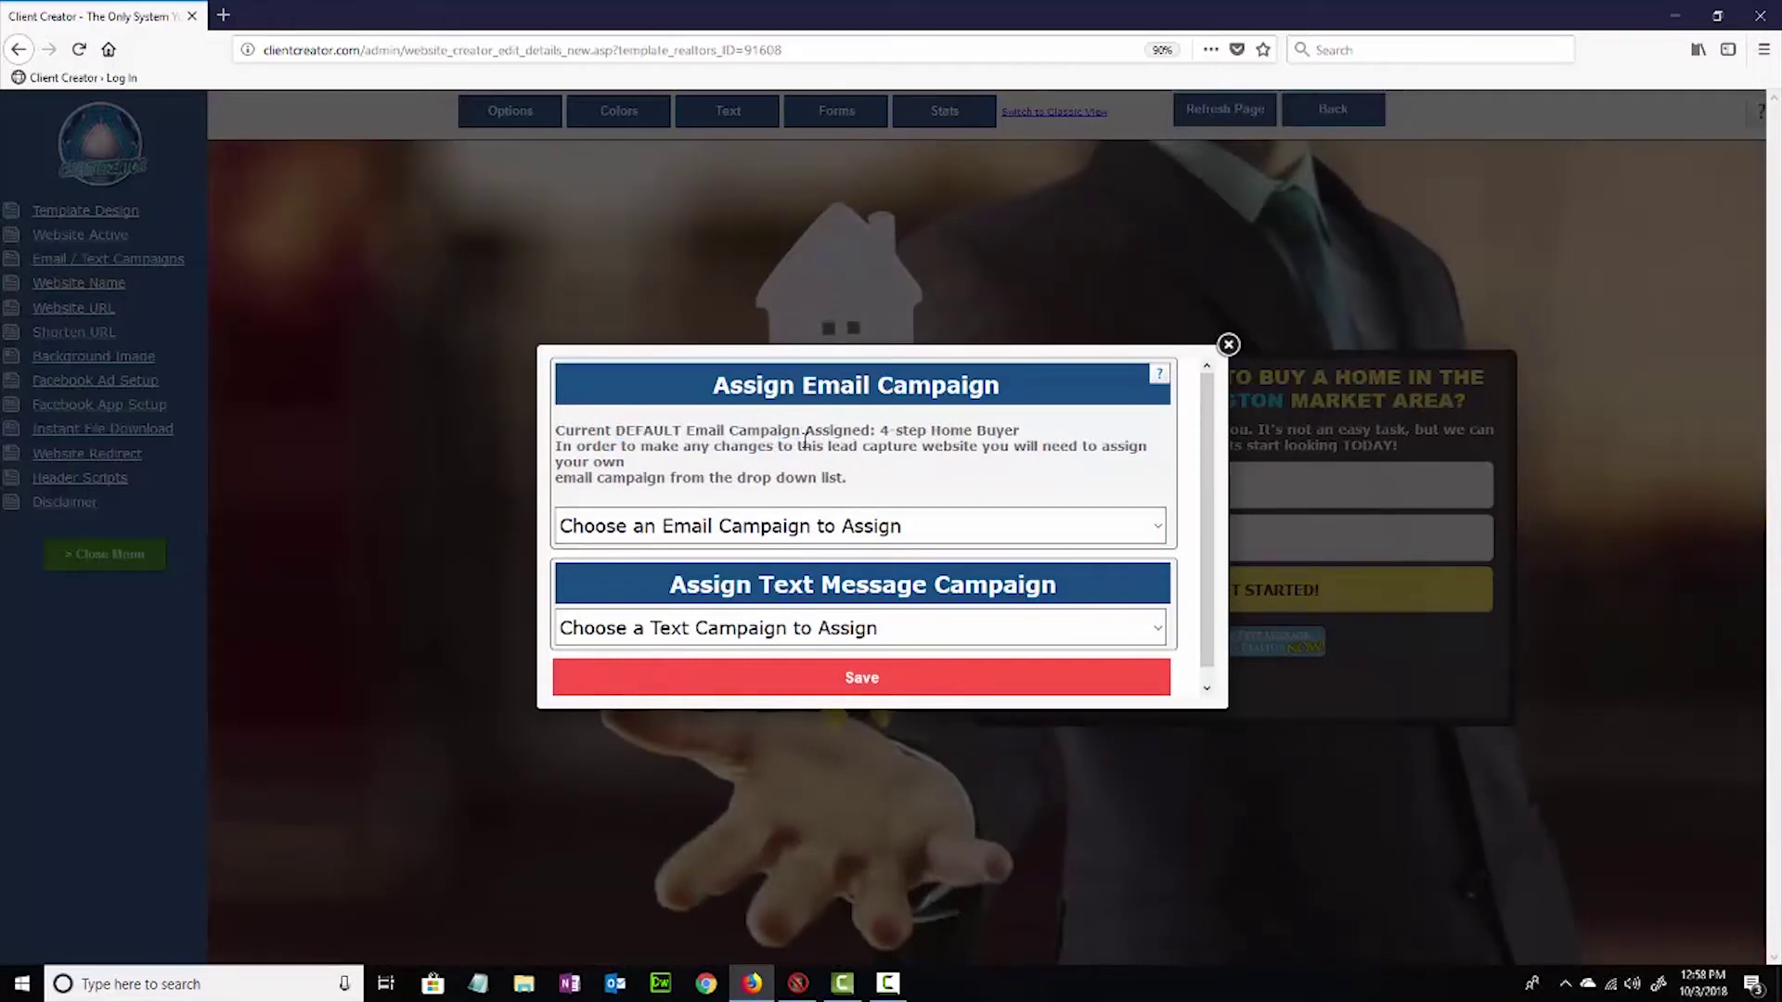
pyautogui.moveTo(876, 431); pyautogui.dragTo(1021, 429)
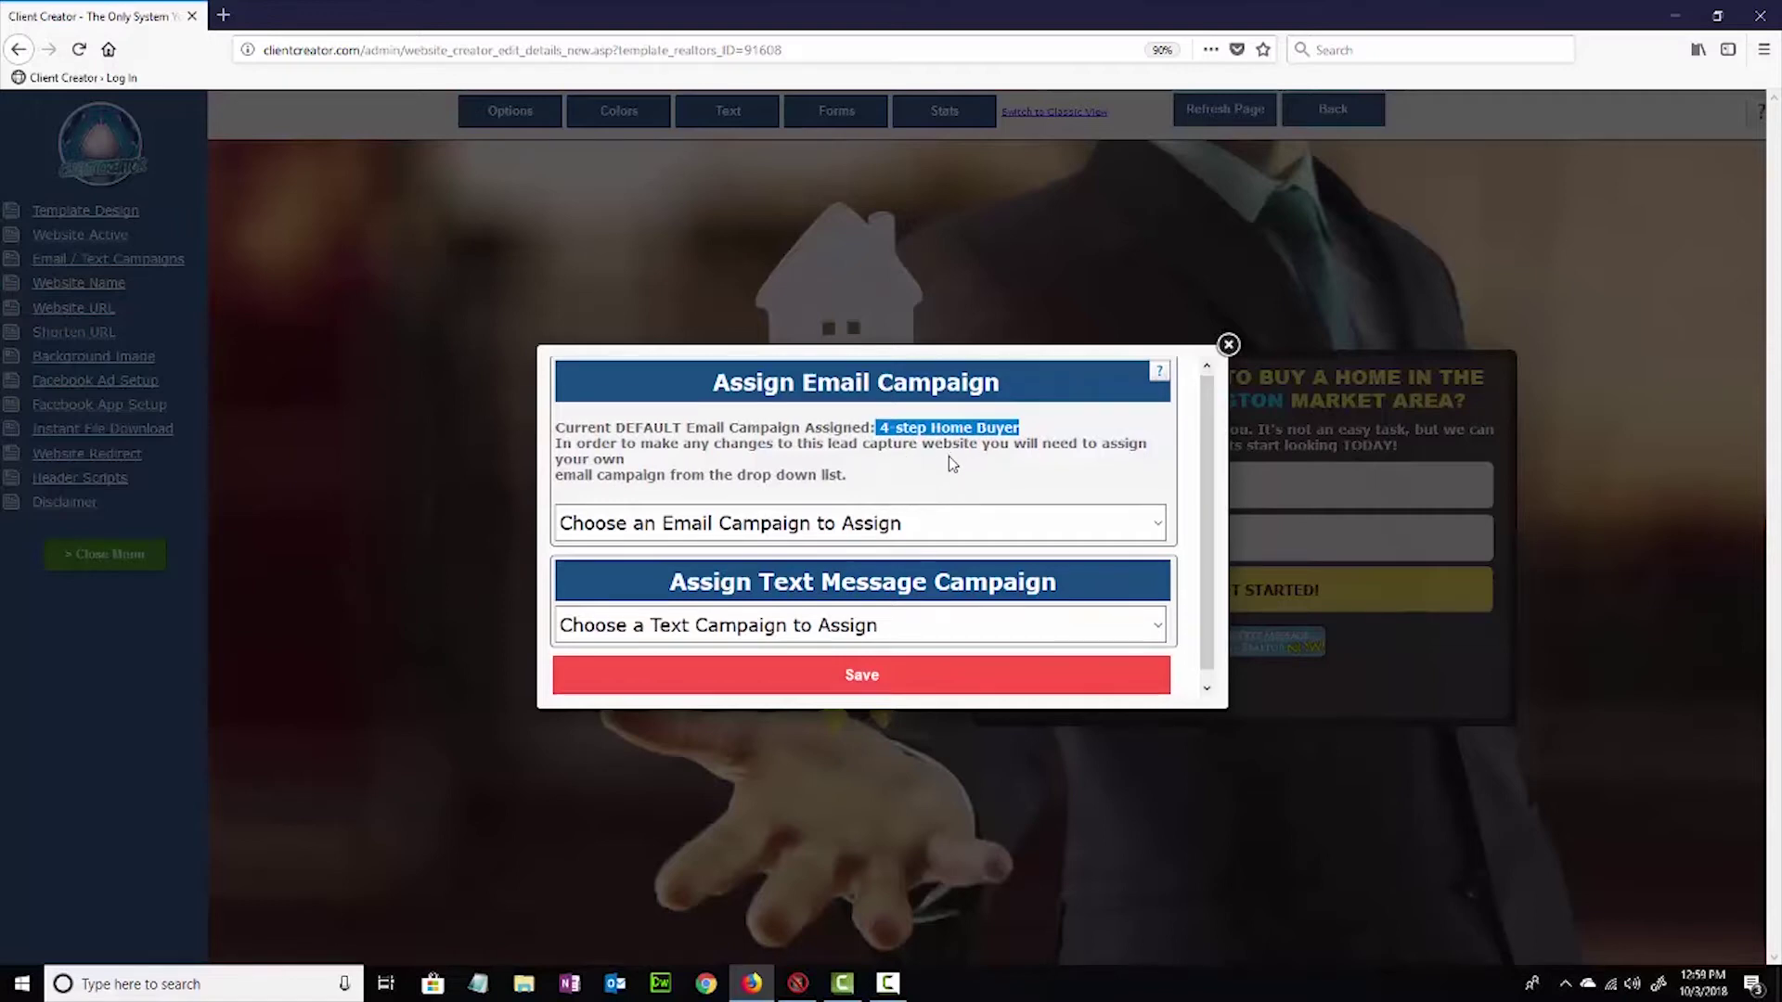
pyautogui.scroll(-1, 947, 464)
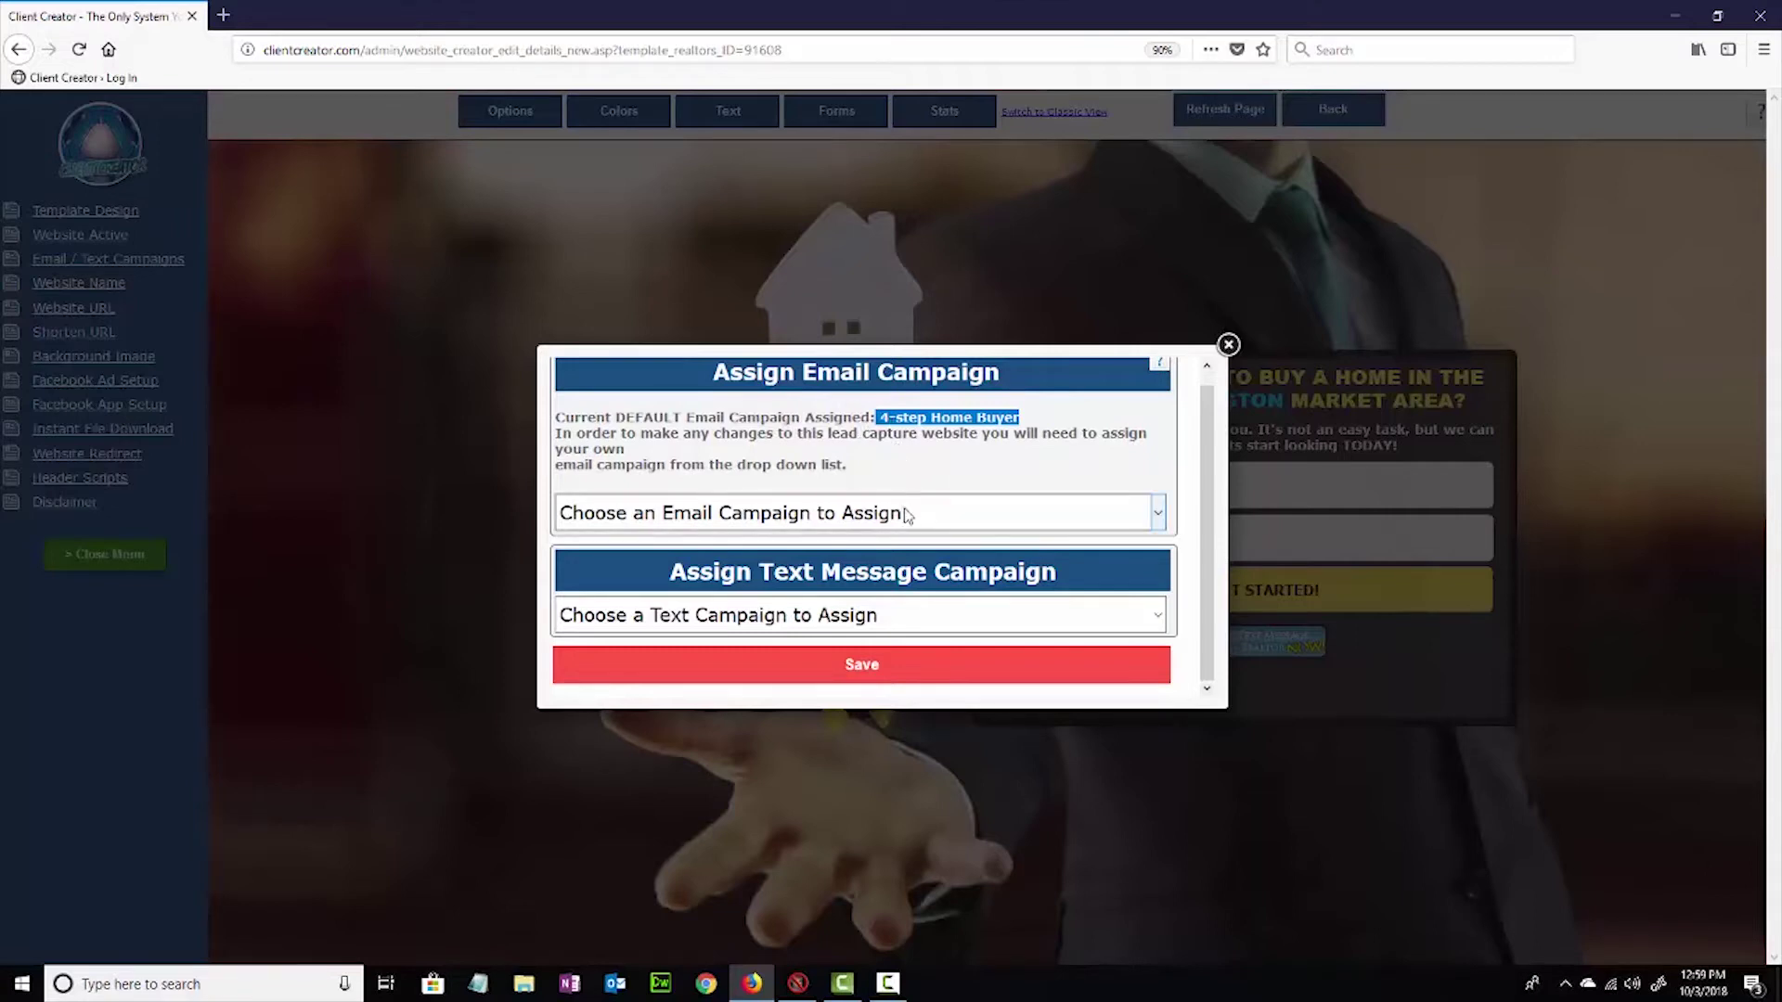
pyautogui.click(944, 518)
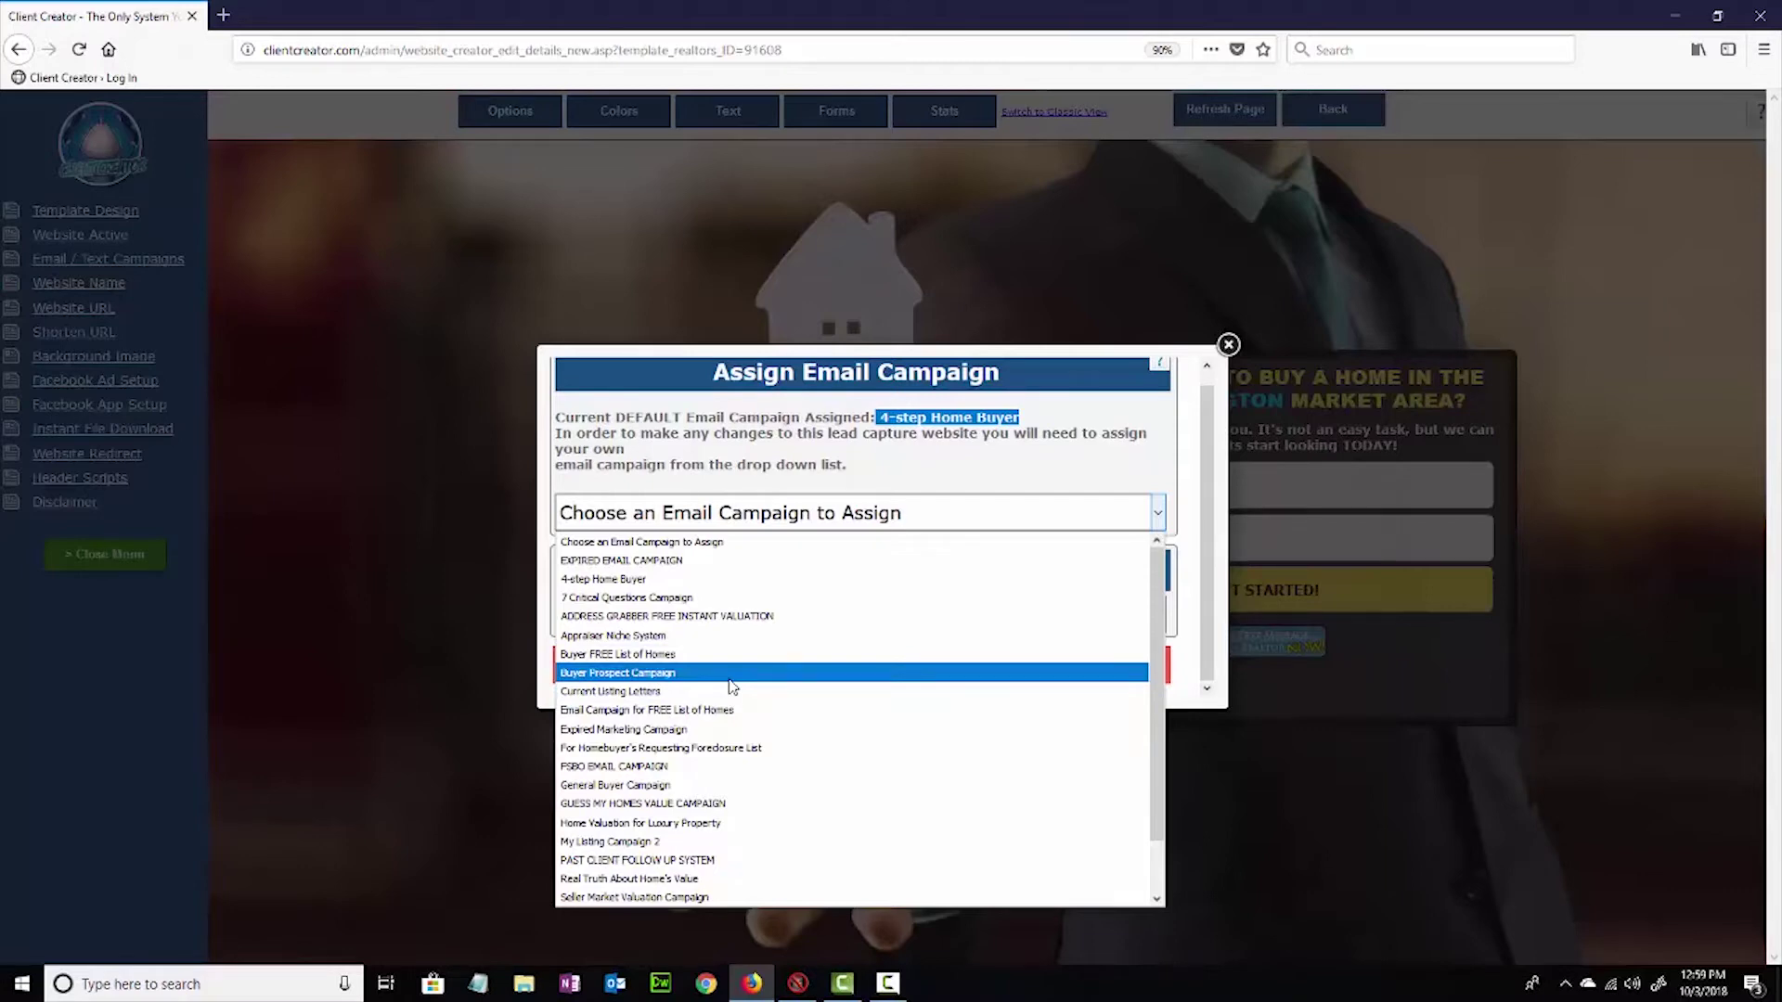
pyautogui.click(637, 673)
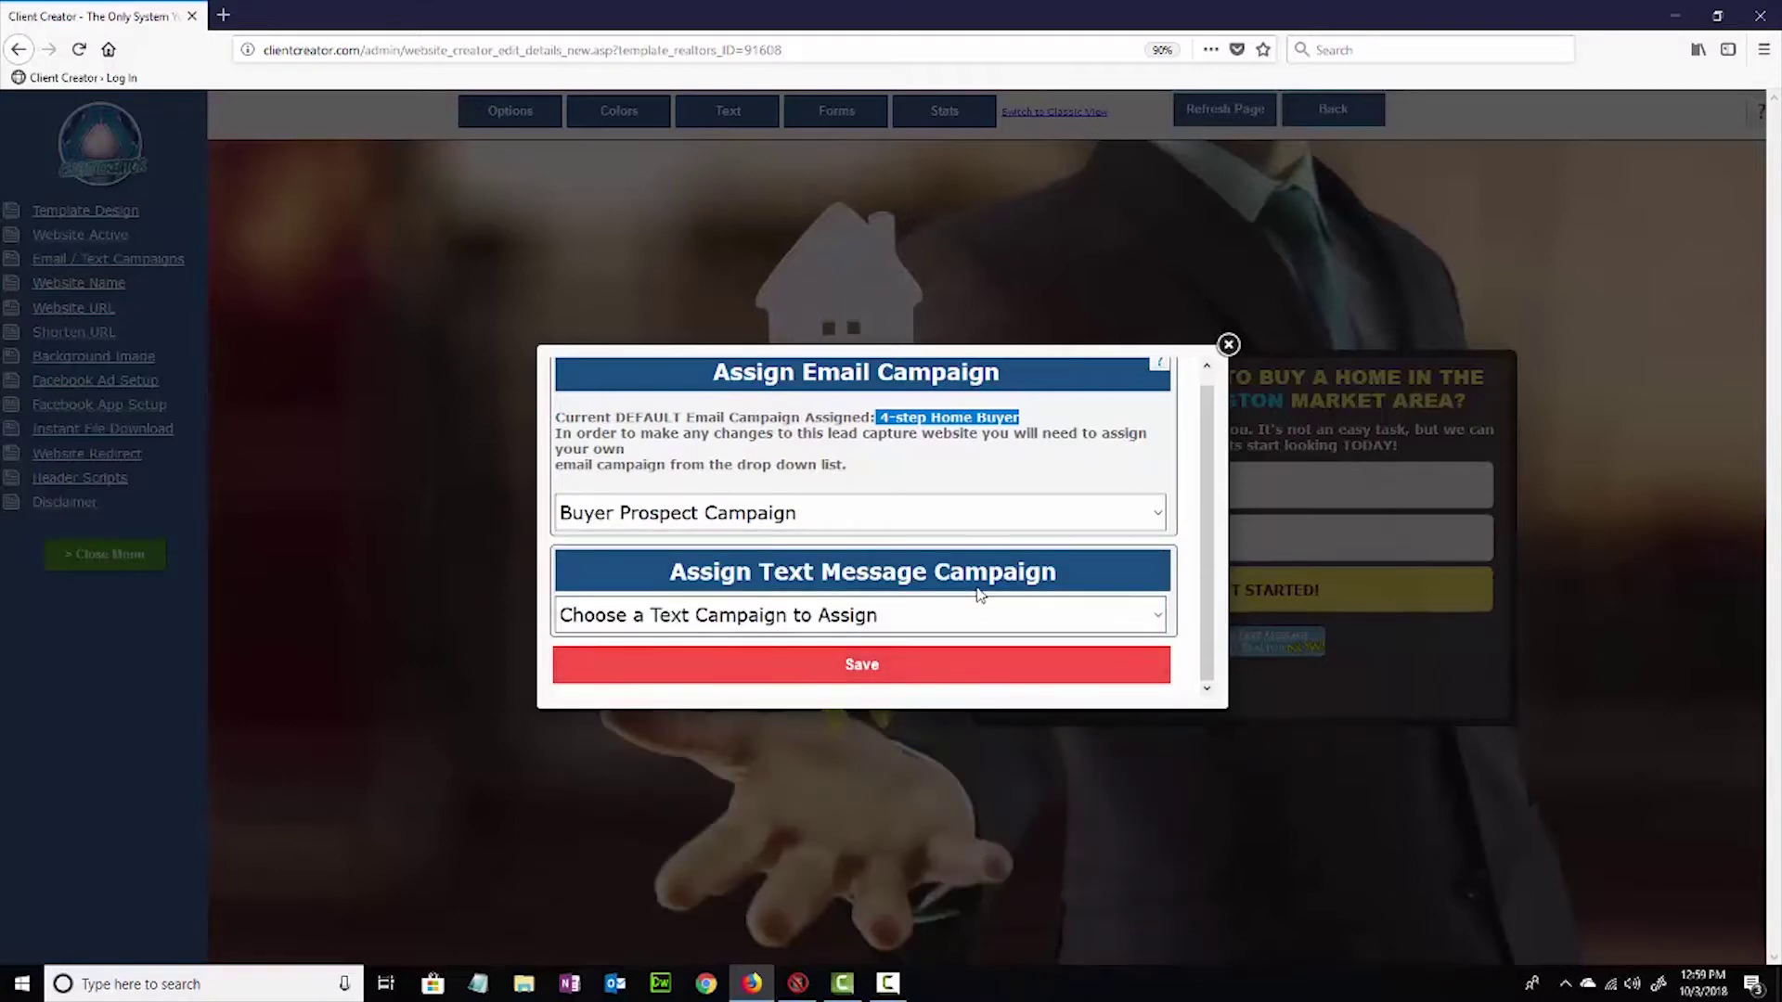
# Choose Buyer Text Message Campaign as the text message campaign, save the assignments, and reopen them to check both selections.
pyautogui.click(917, 615)
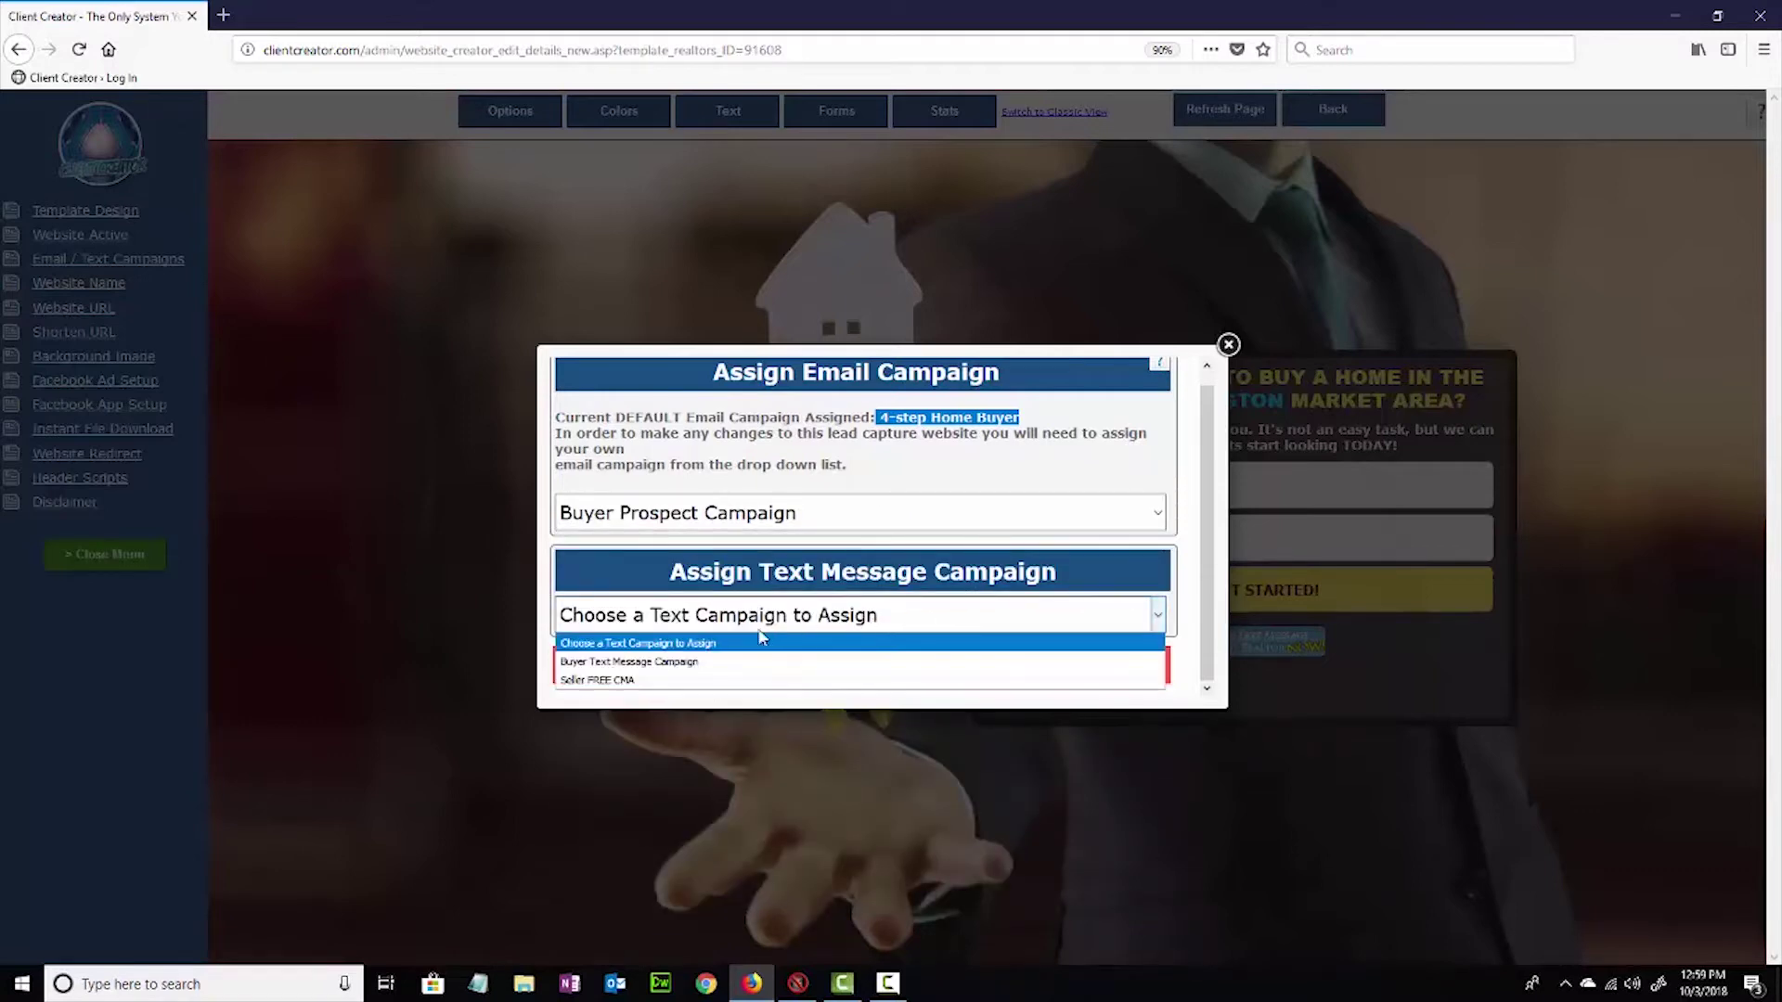
pyautogui.click(648, 662)
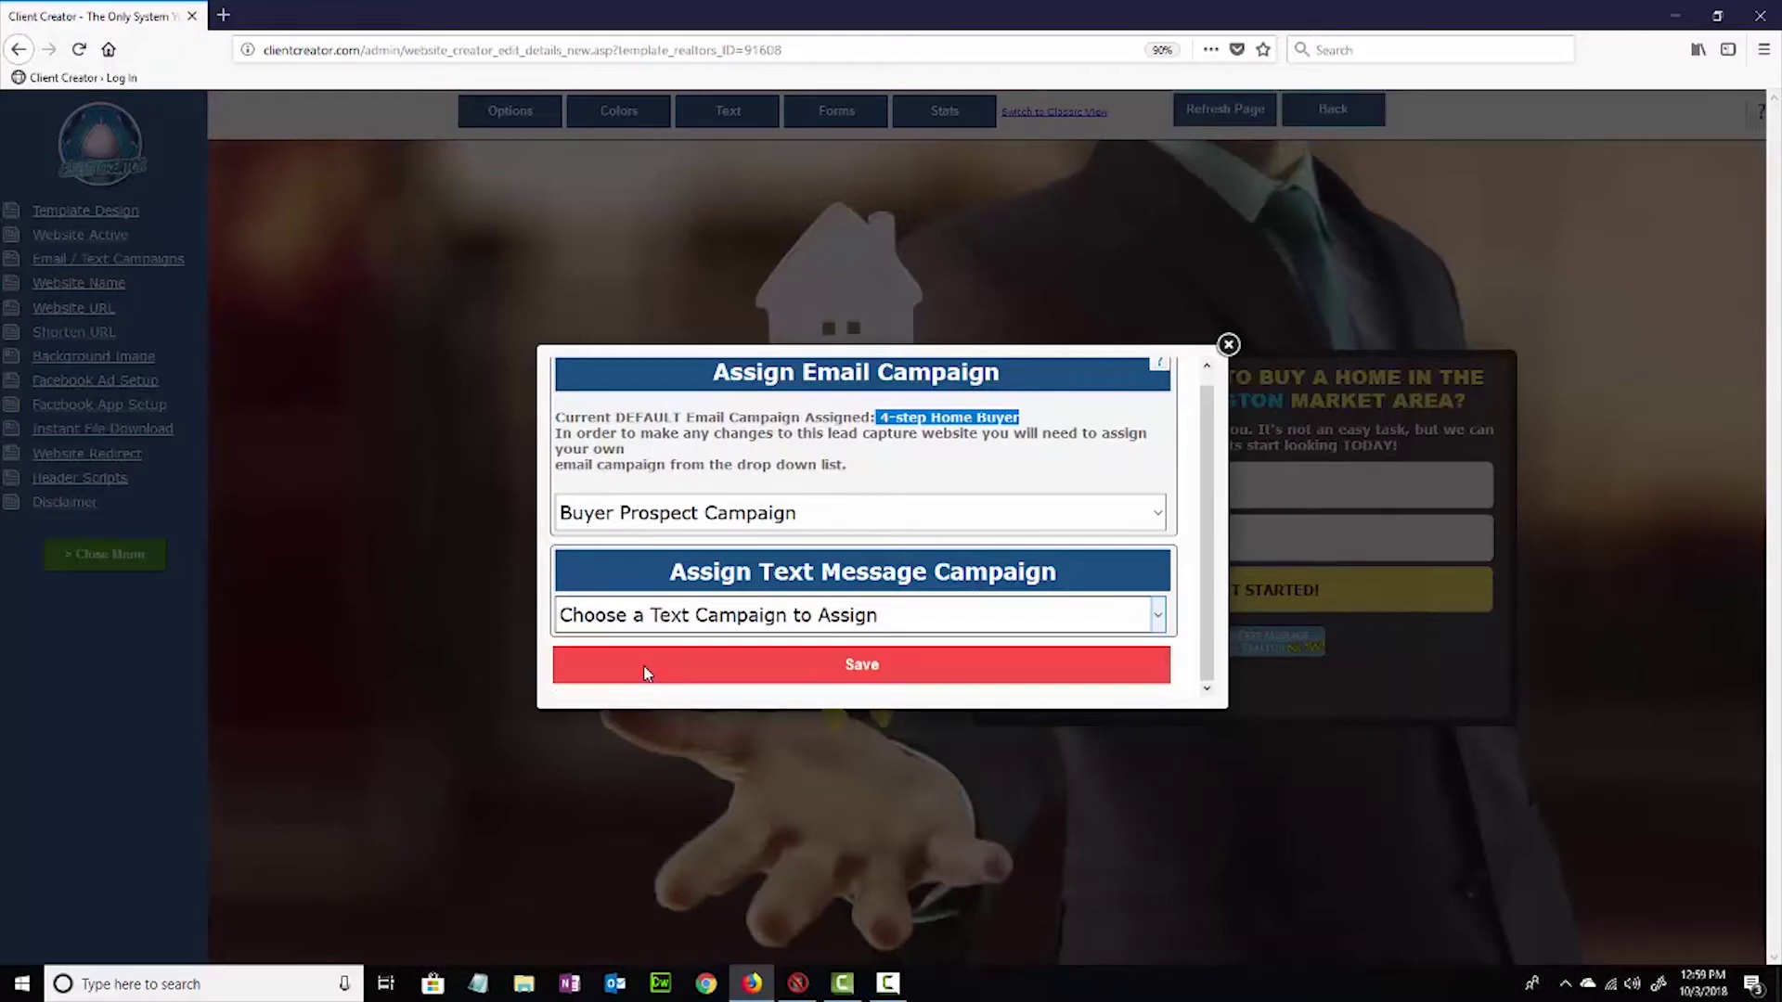
pyautogui.click(861, 668)
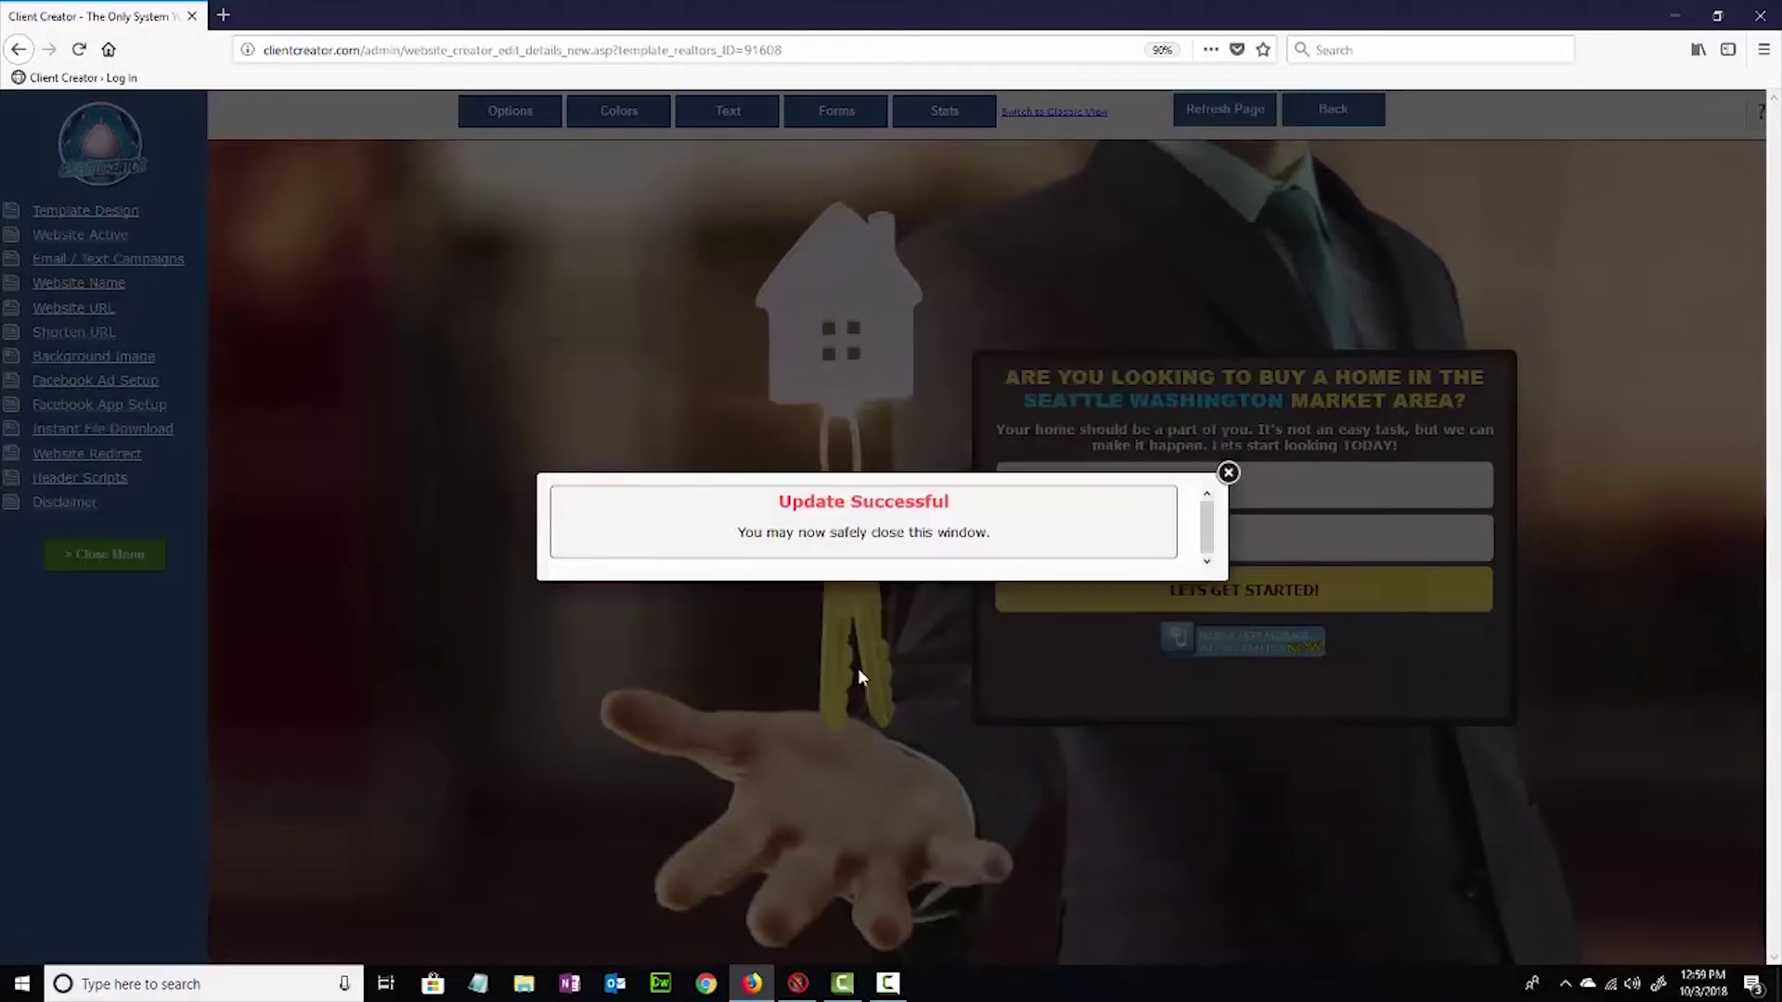
pyautogui.click(1228, 473)
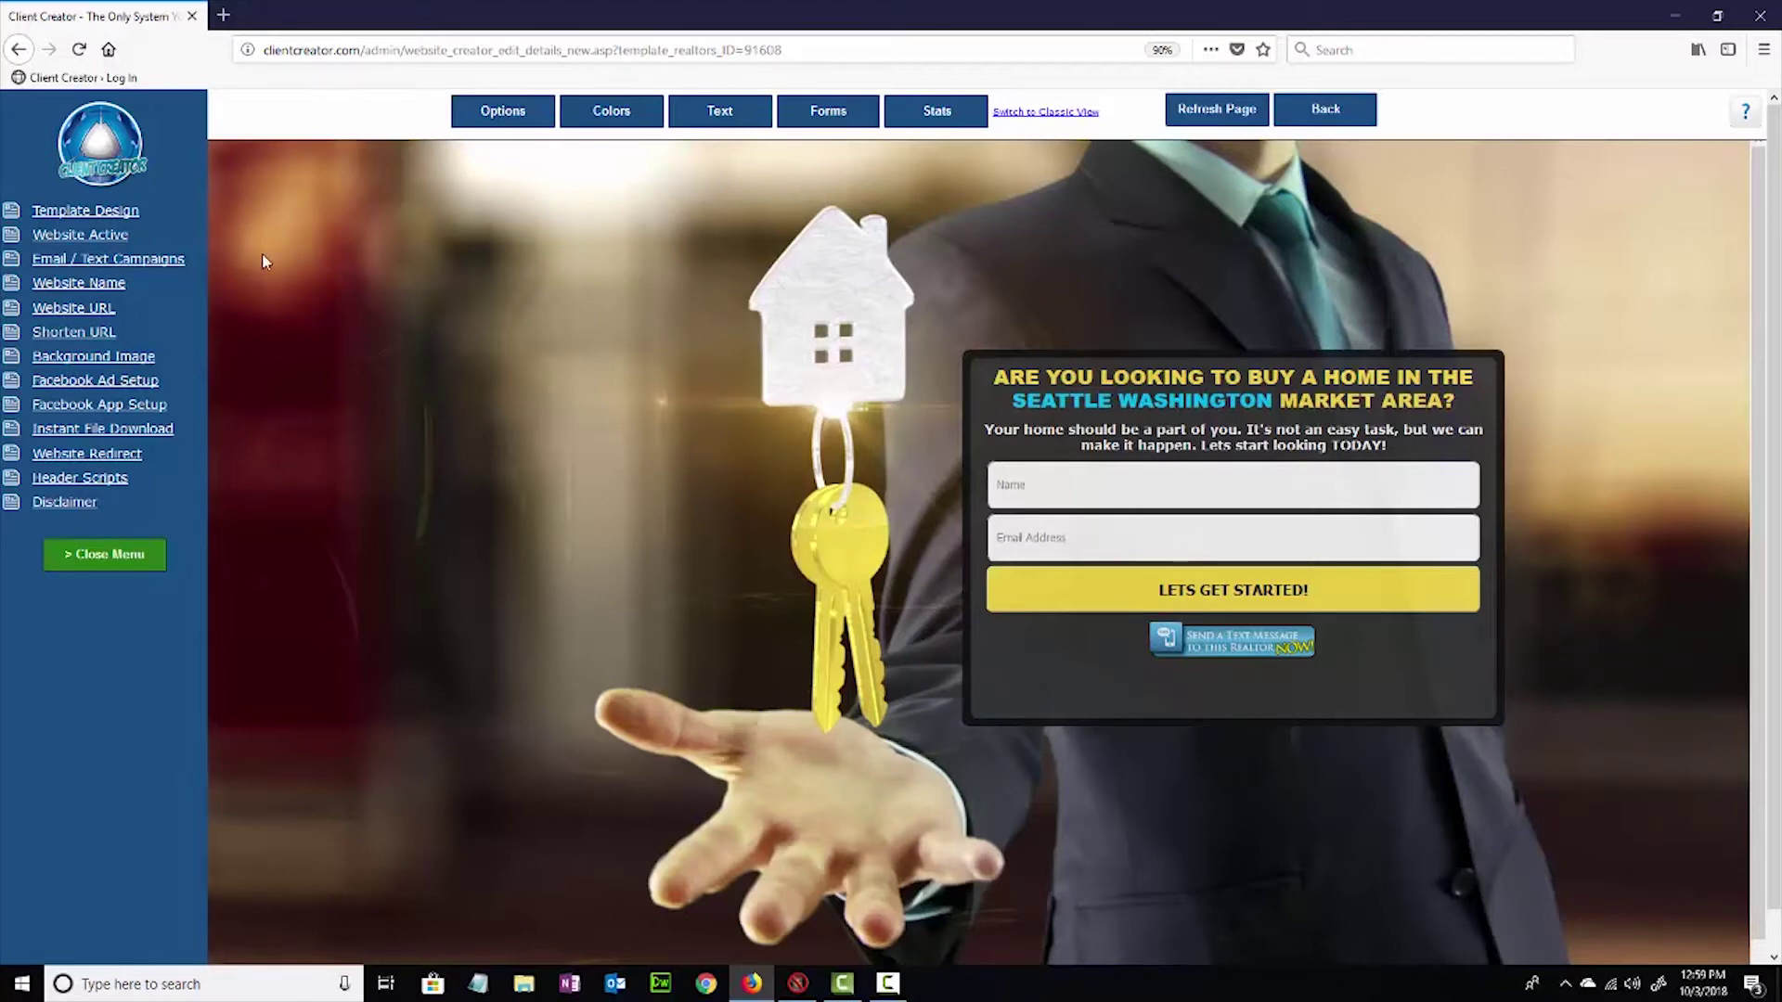
pyautogui.click(164, 269)
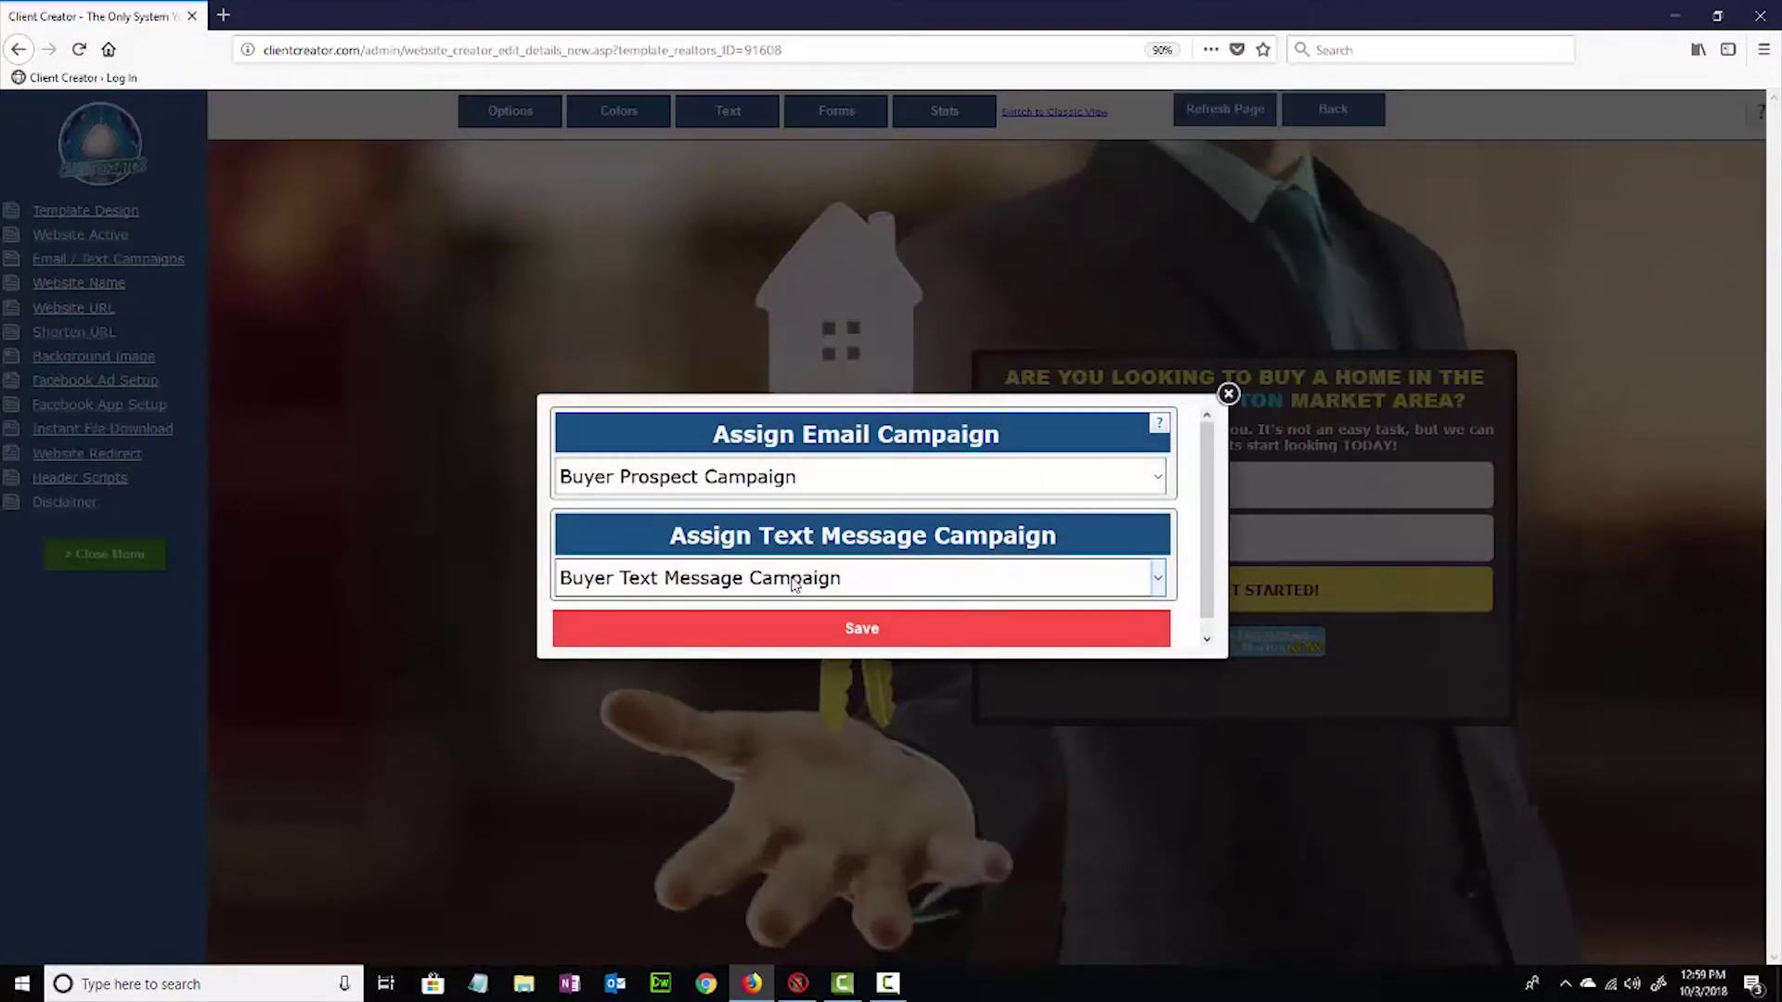
pyautogui.click(1229, 395)
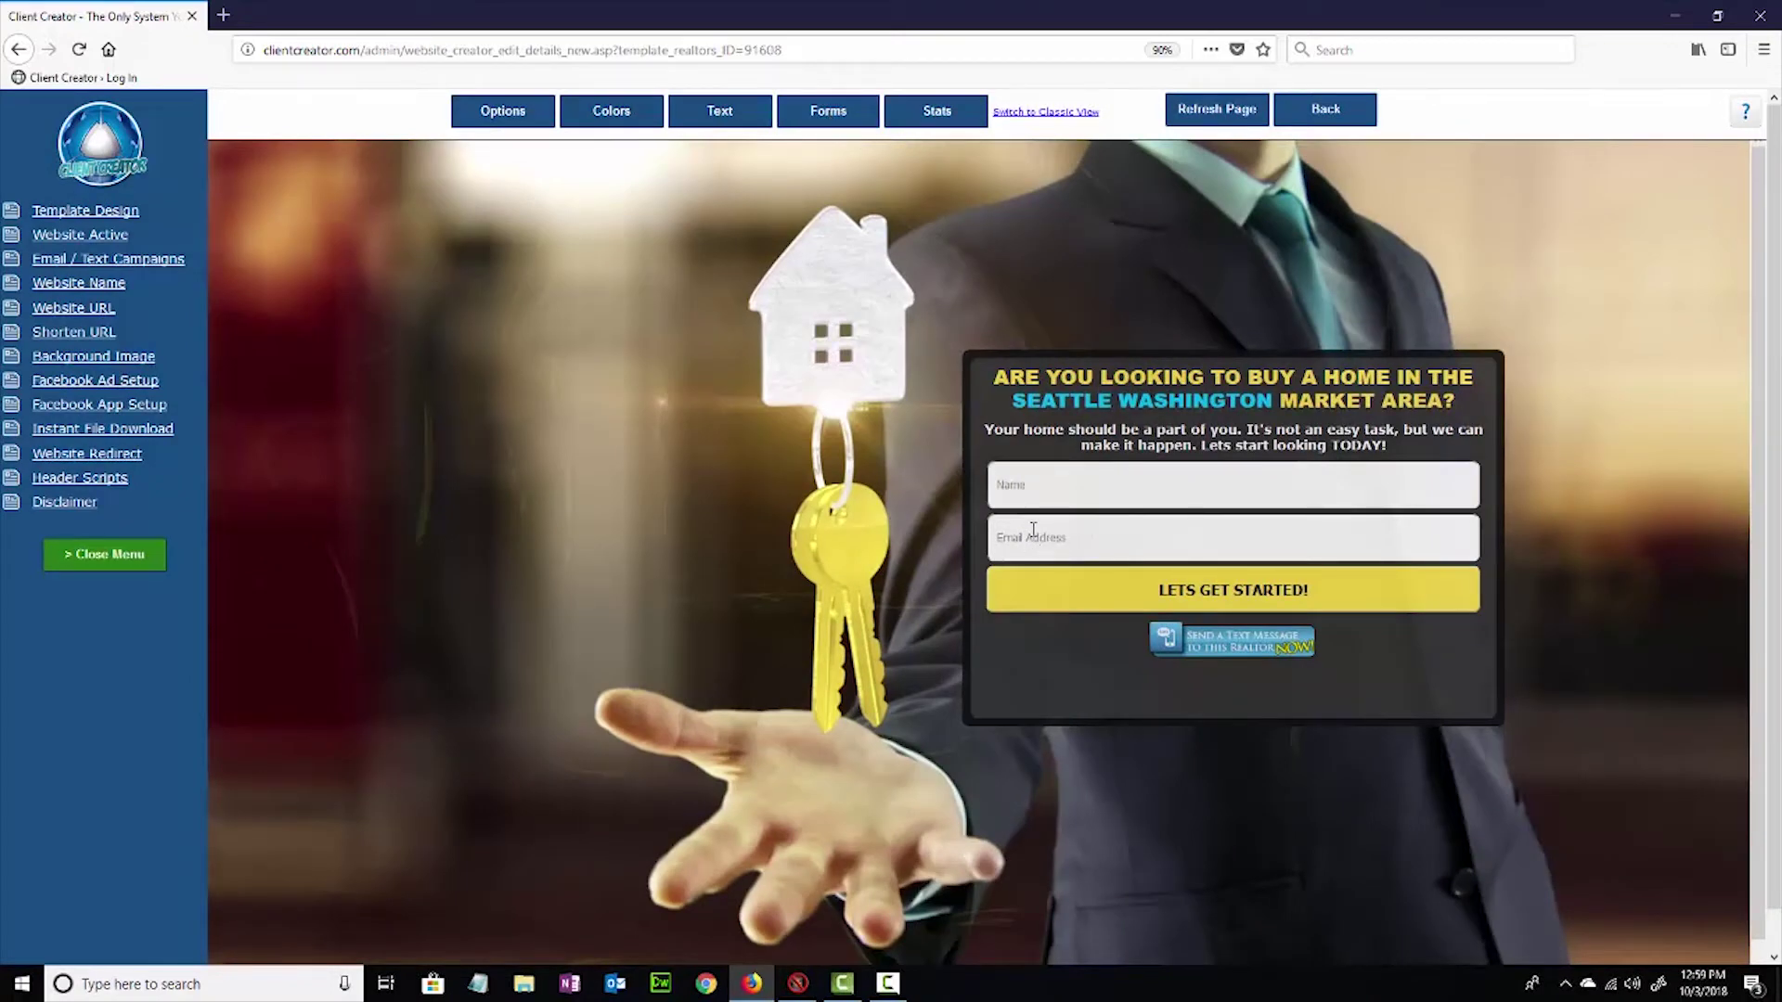
# Add a Cell Number field to the landing page's lead capture form.
pyautogui.click(840, 123)
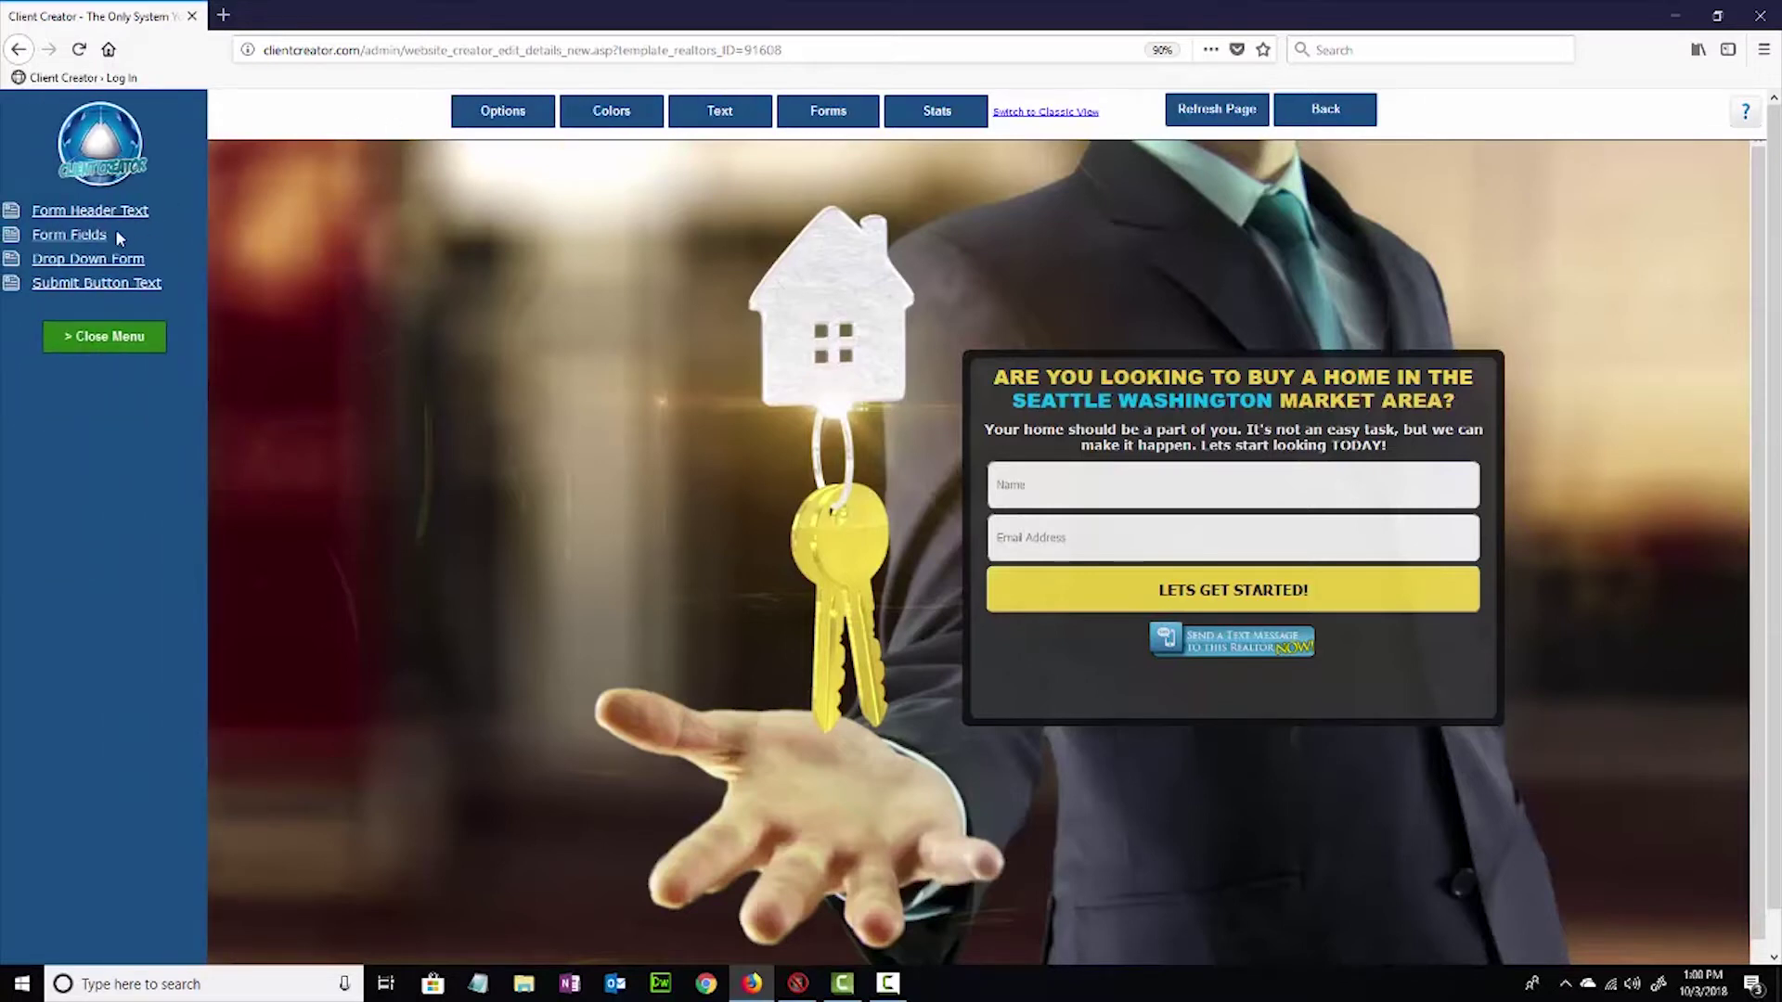
pyautogui.click(89, 239)
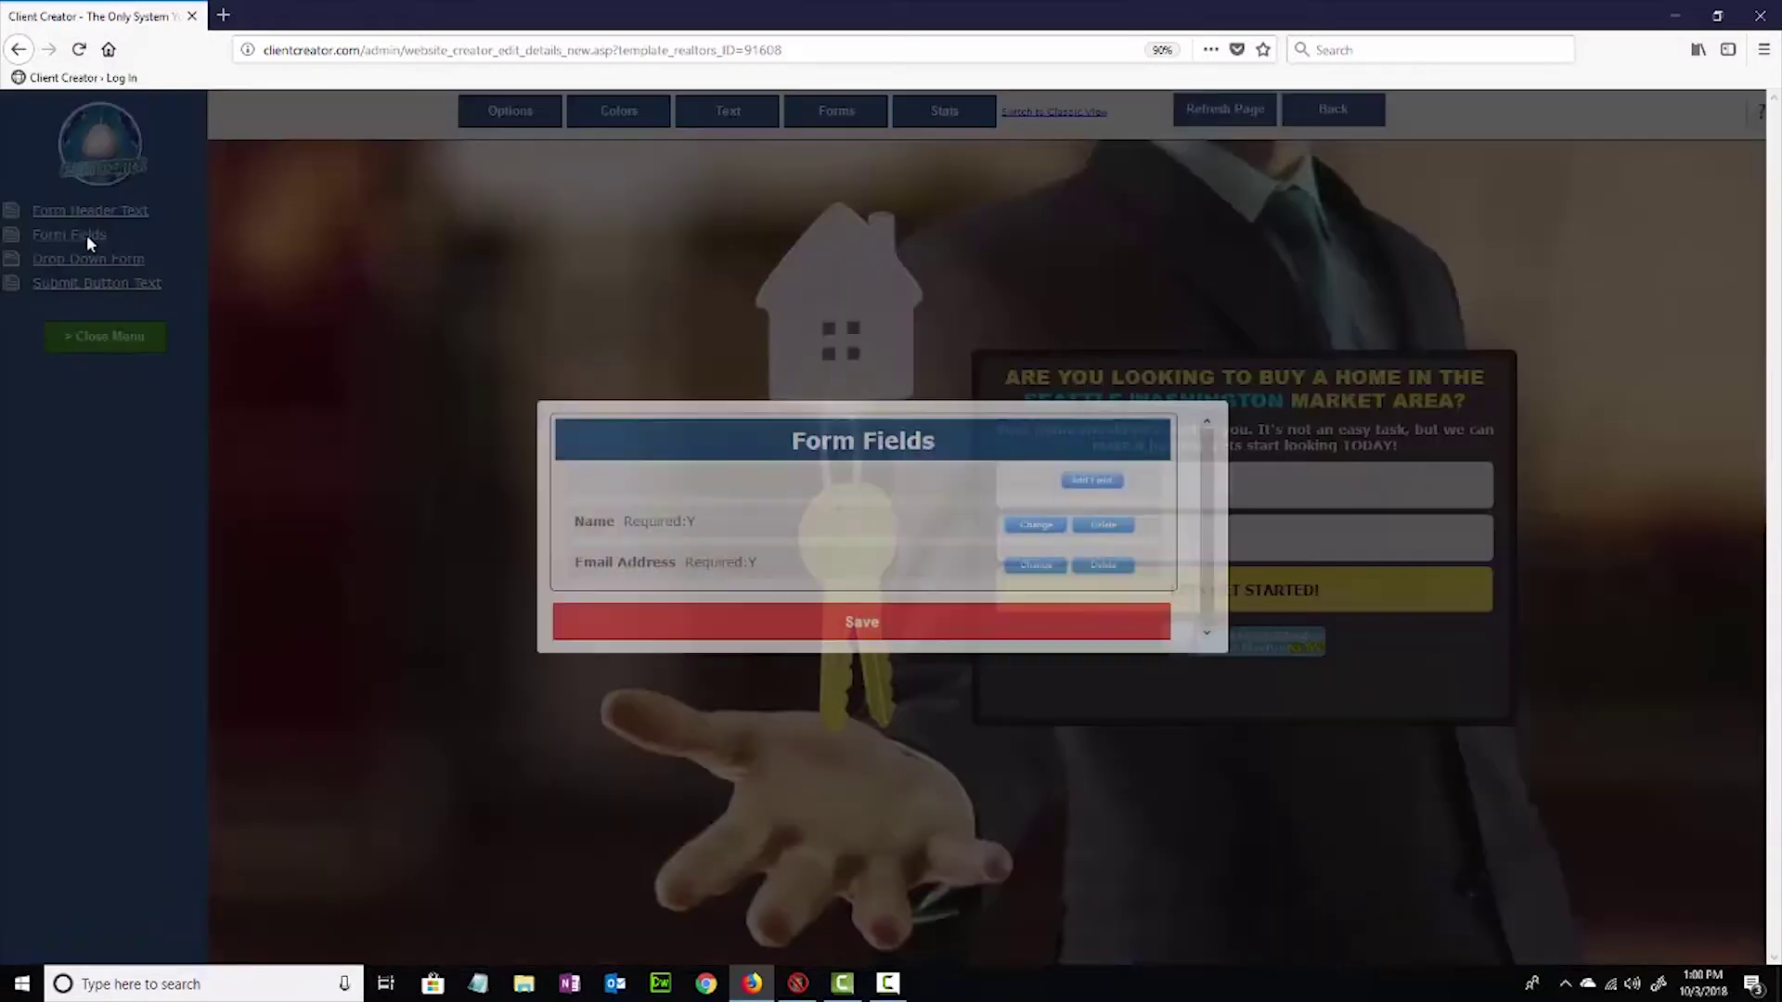
pyautogui.click(1091, 482)
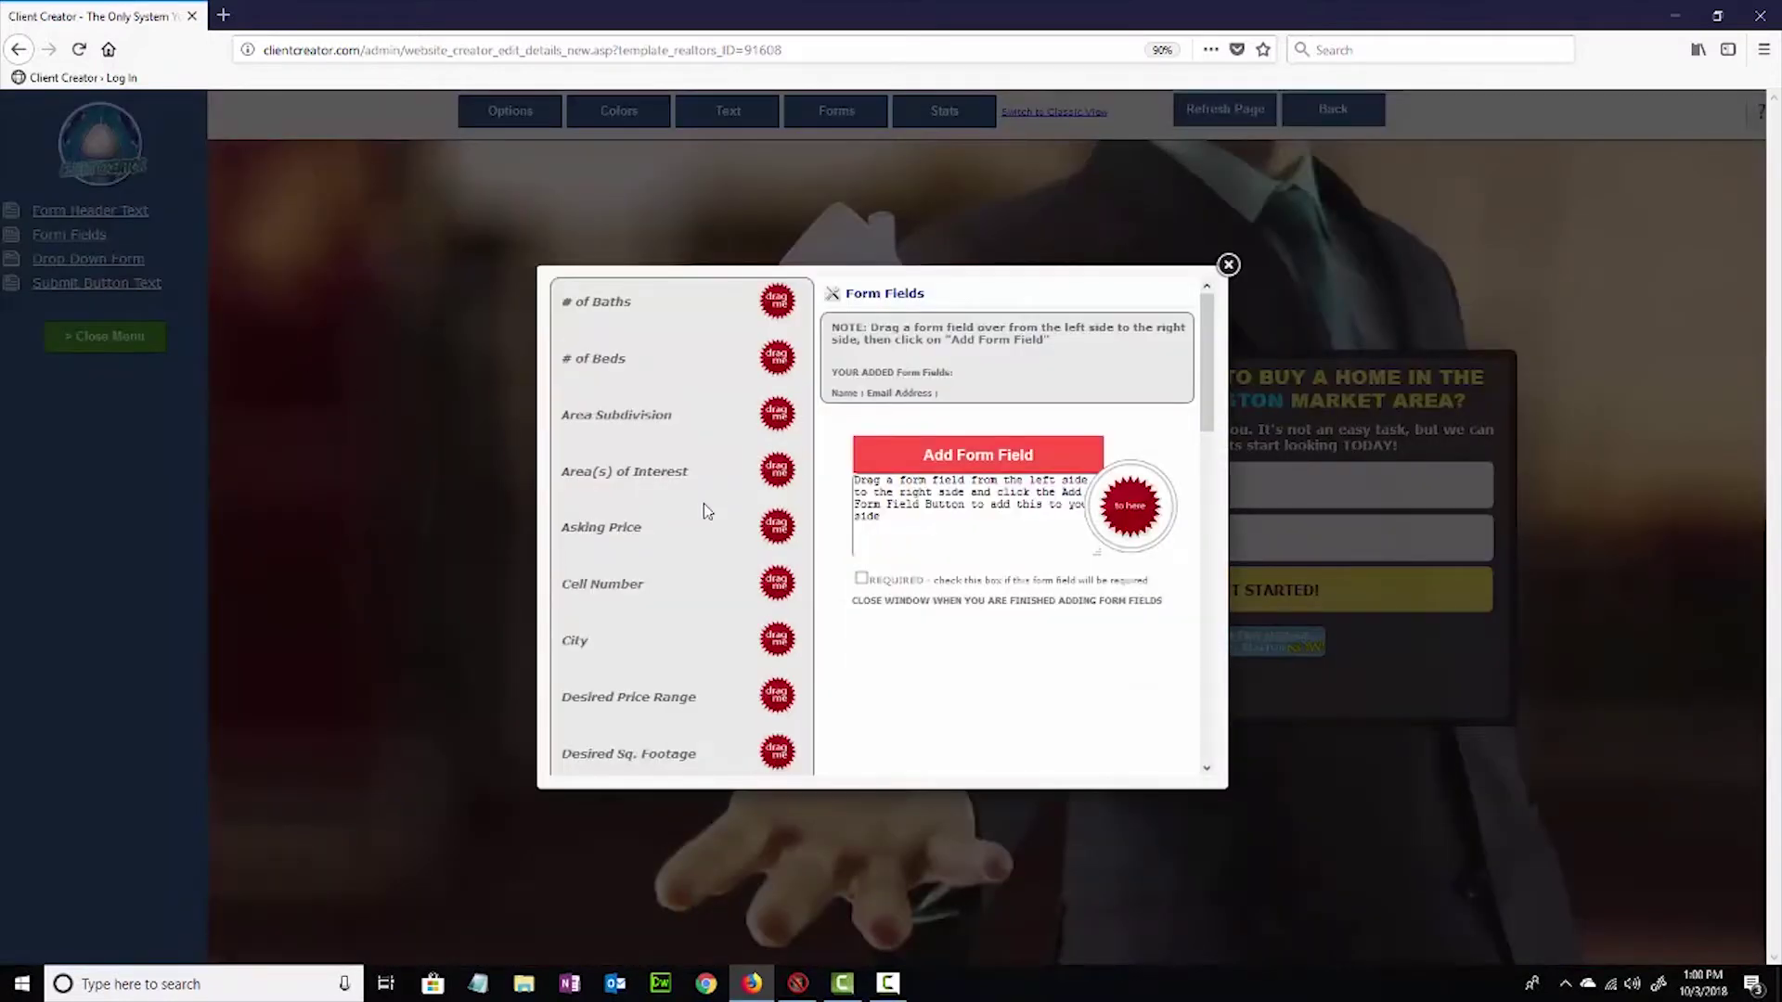
pyautogui.scroll(-5, 703, 504)
pyautogui.scroll(-6, 703, 514)
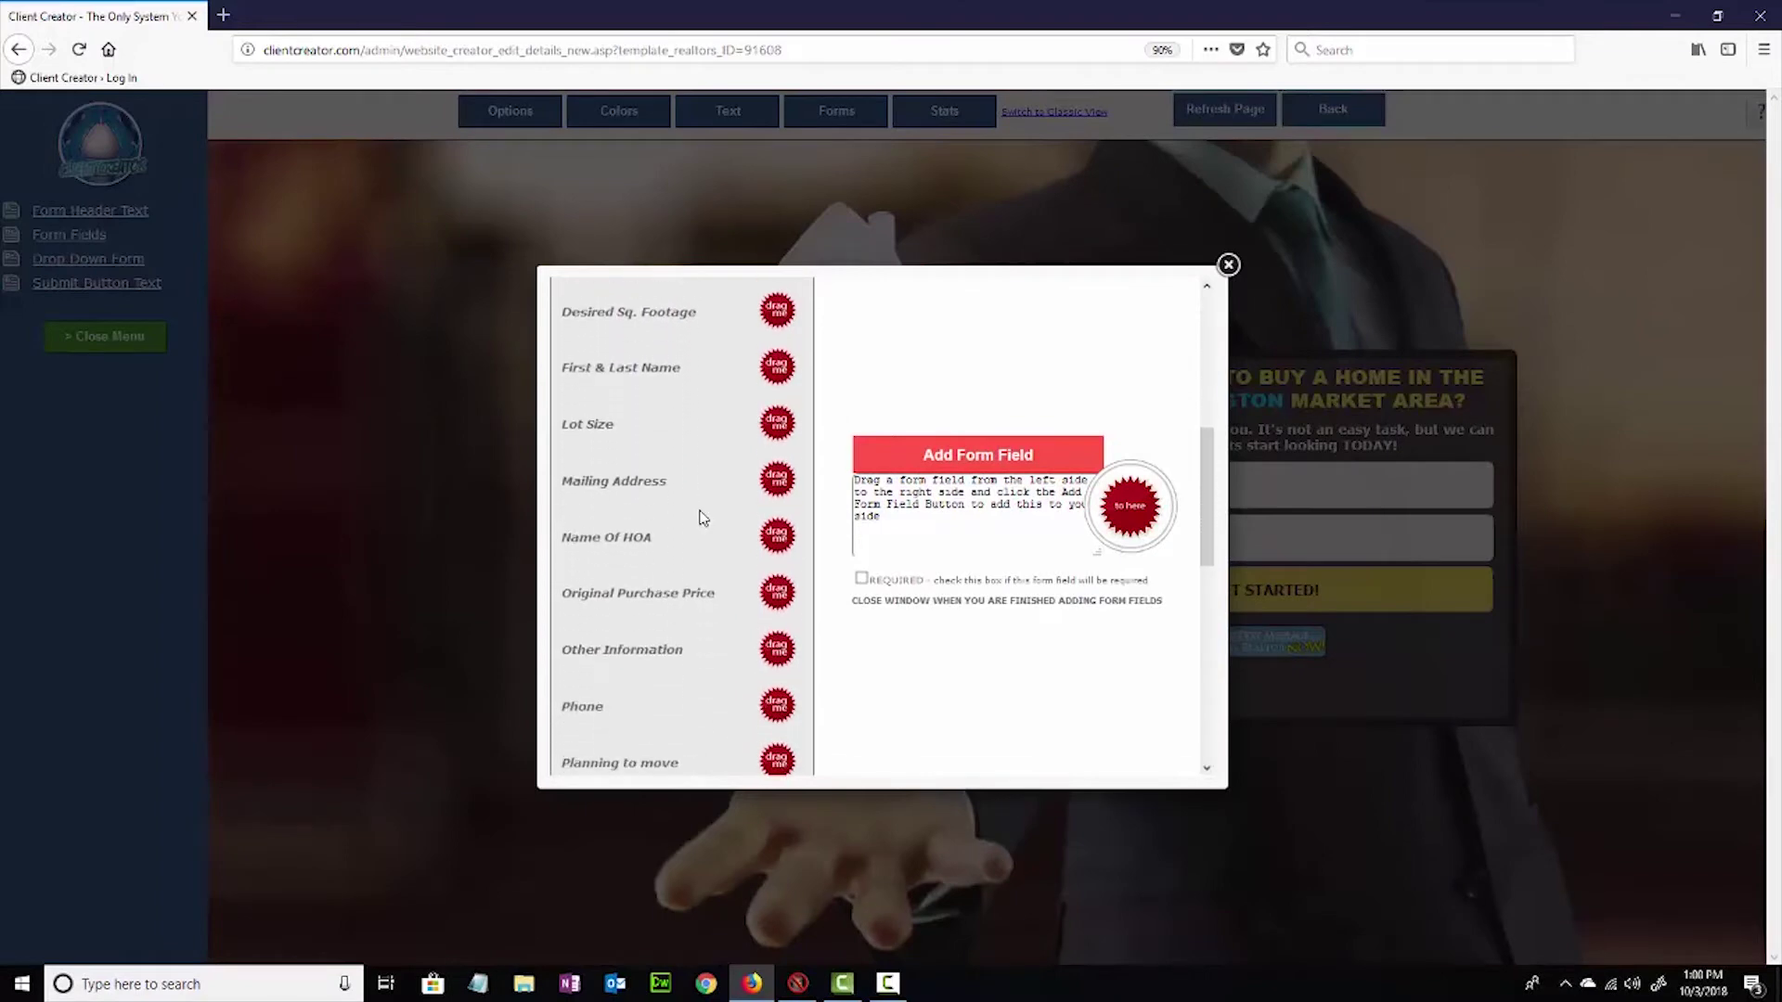
pyautogui.scroll(8, 701, 505)
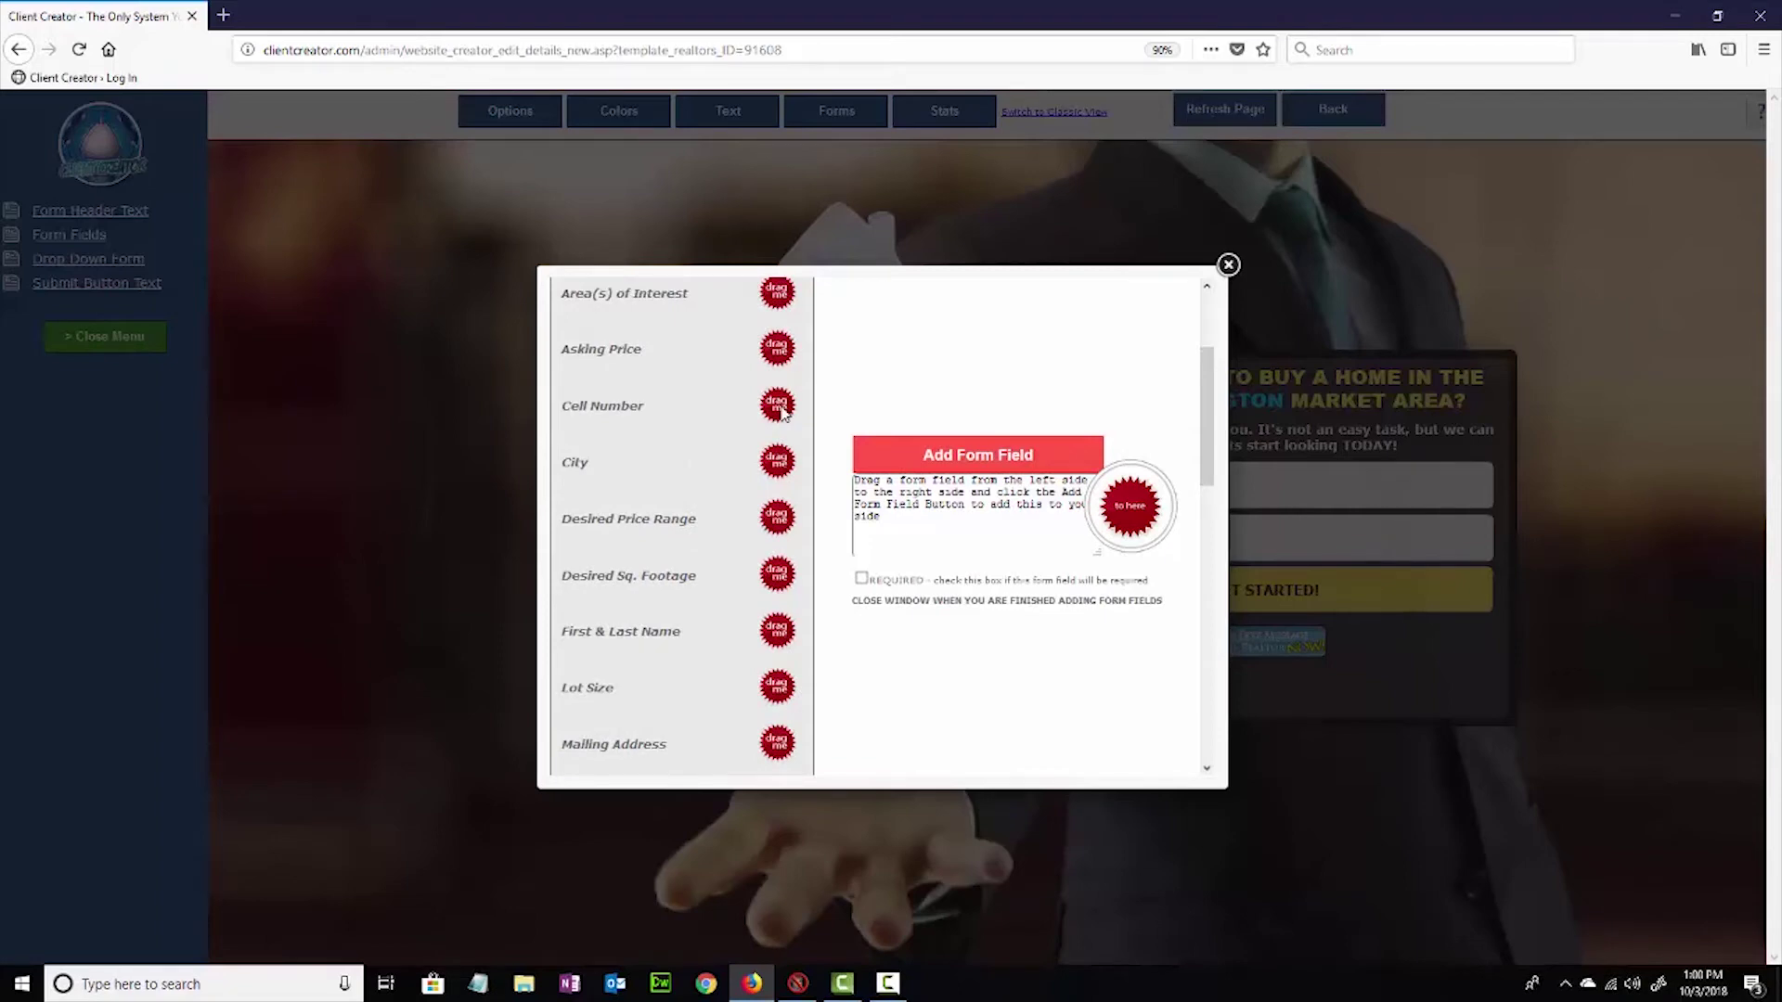
pyautogui.moveTo(783, 411); pyautogui.dragTo(1134, 526)
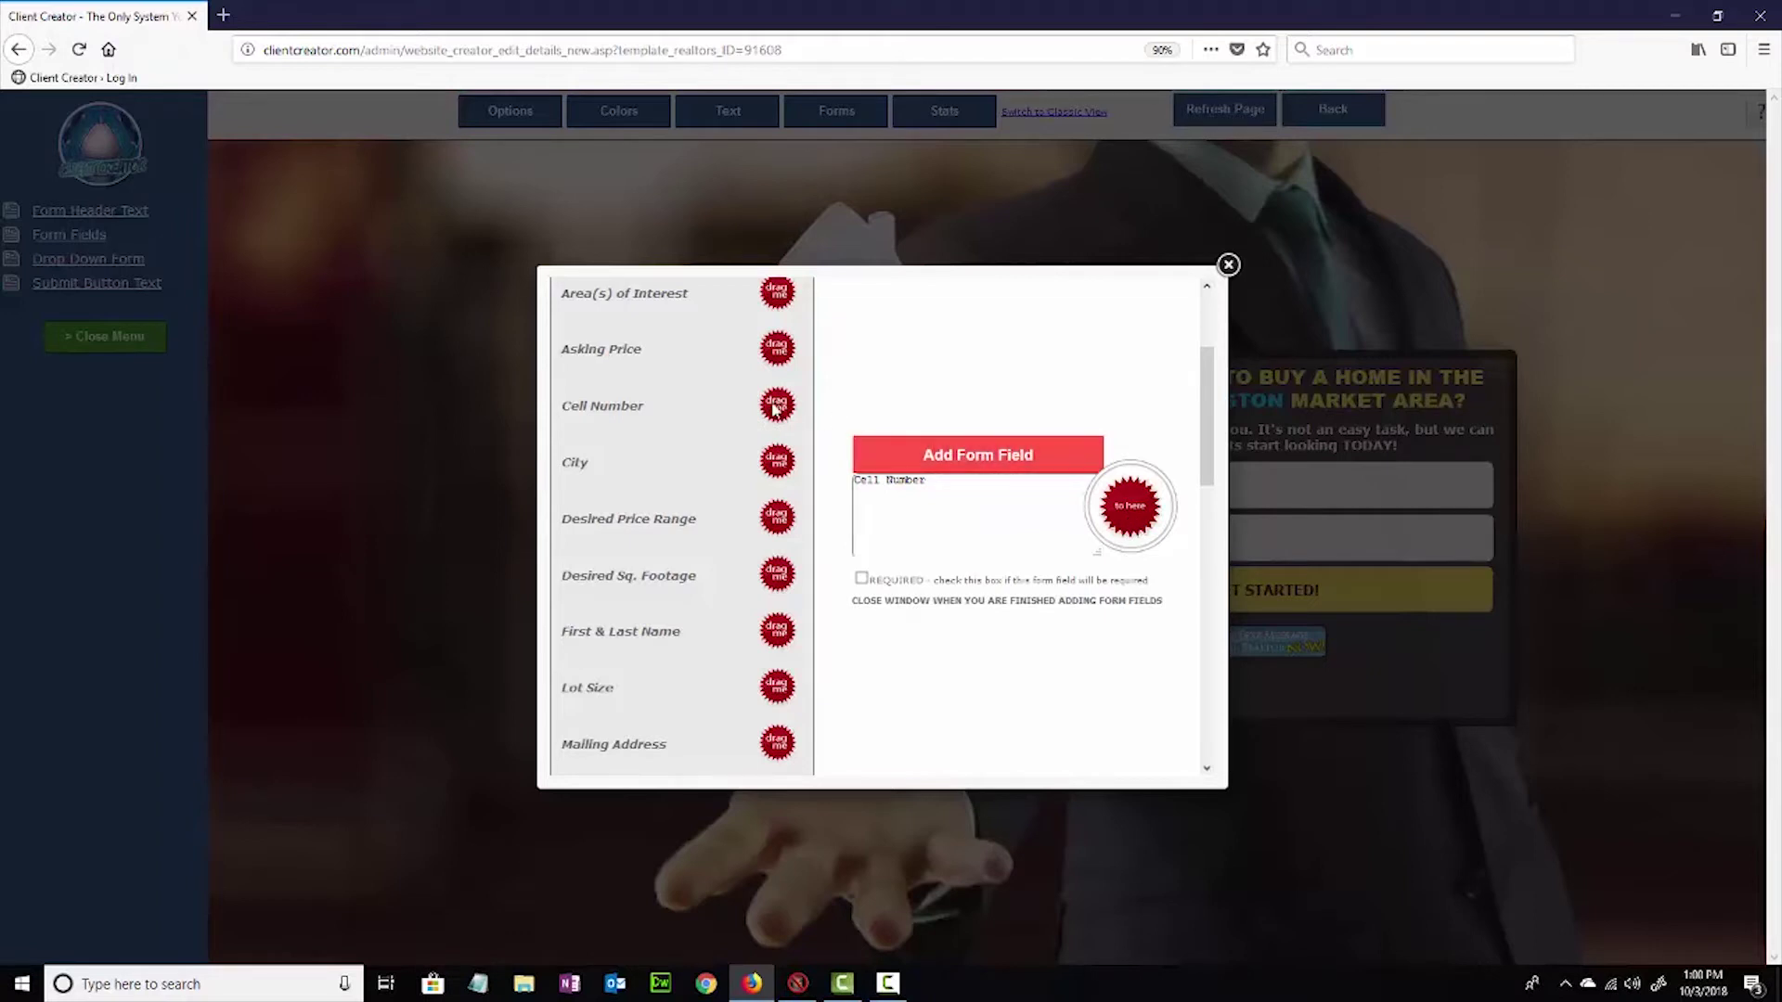
pyautogui.moveTo(775, 409); pyautogui.dragTo(1135, 512)
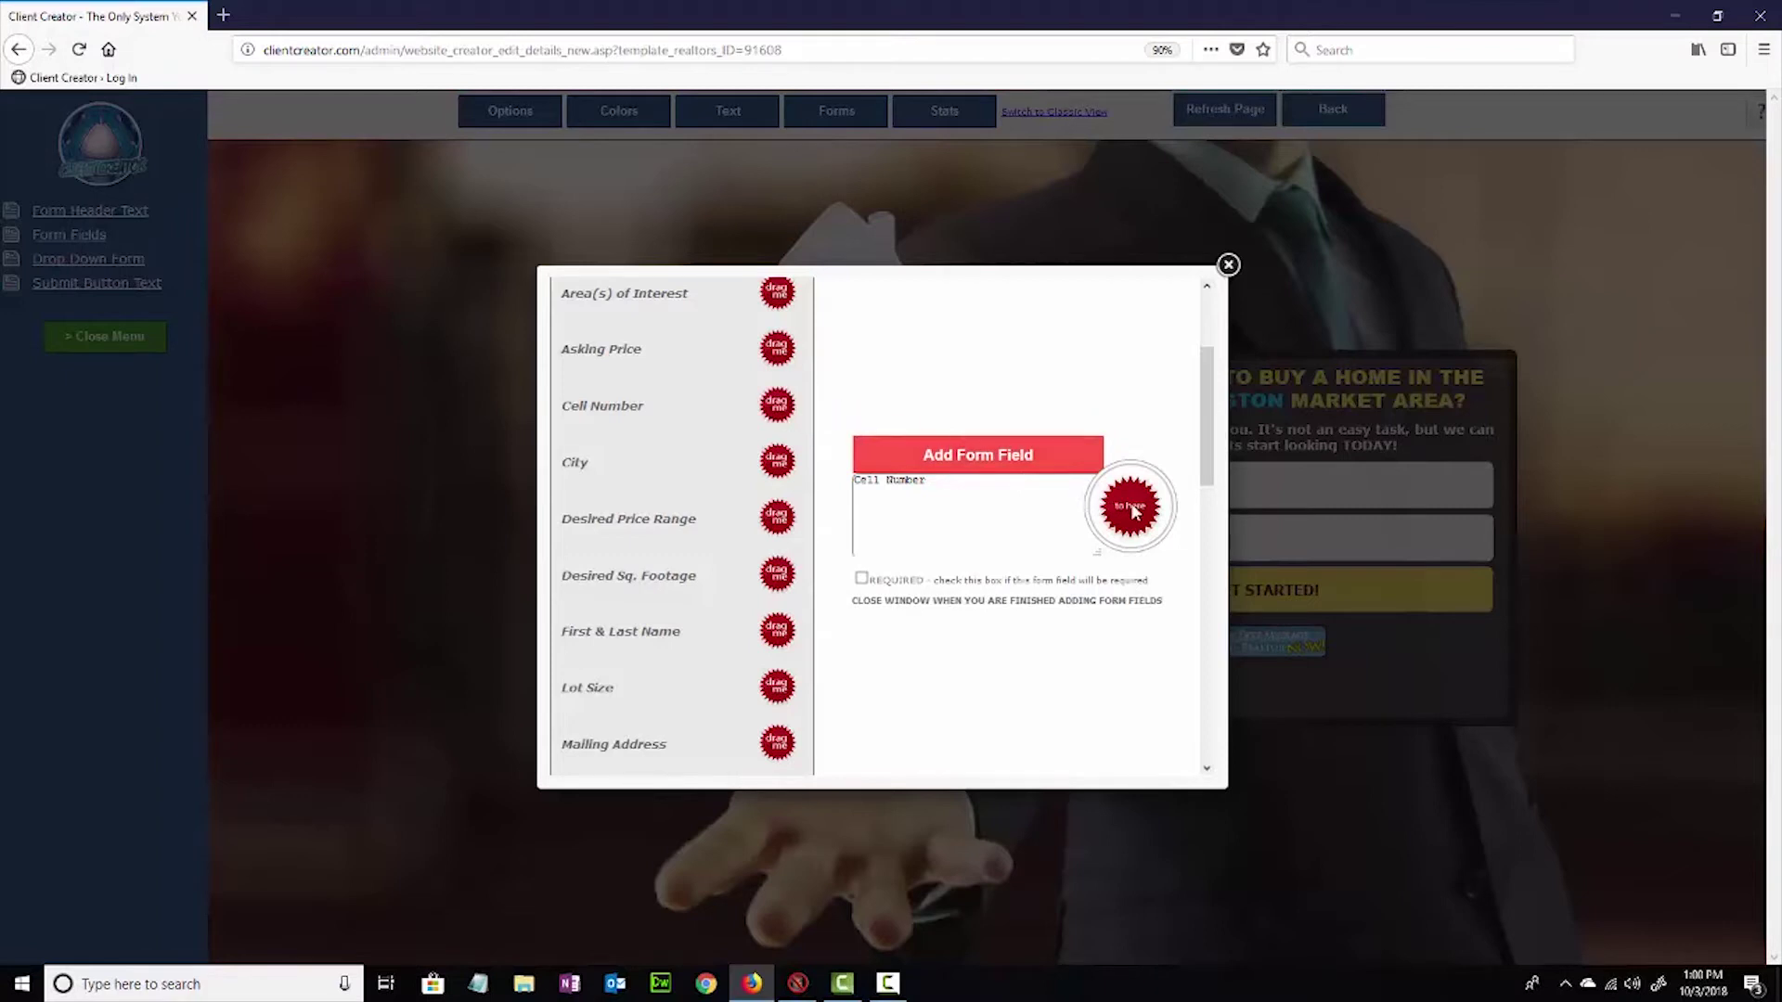
pyautogui.click(973, 464)
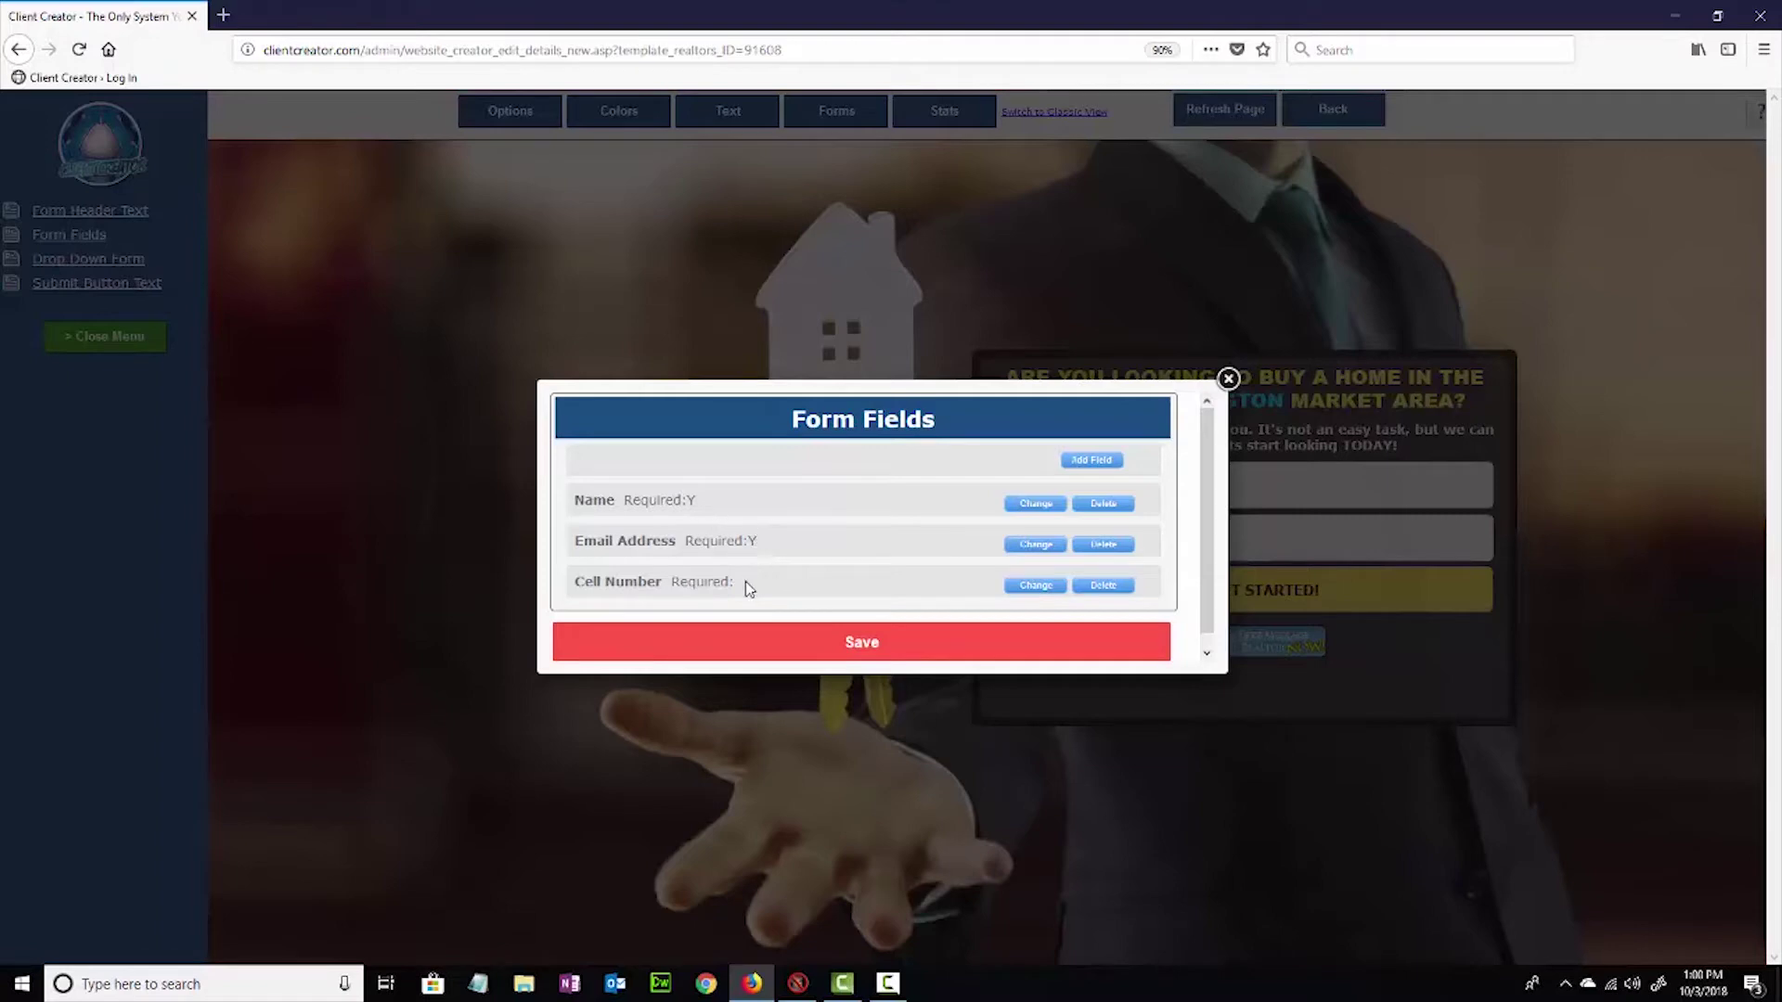
# Make the Cell Number form field required and save the form fields.
pyautogui.click(1040, 591)
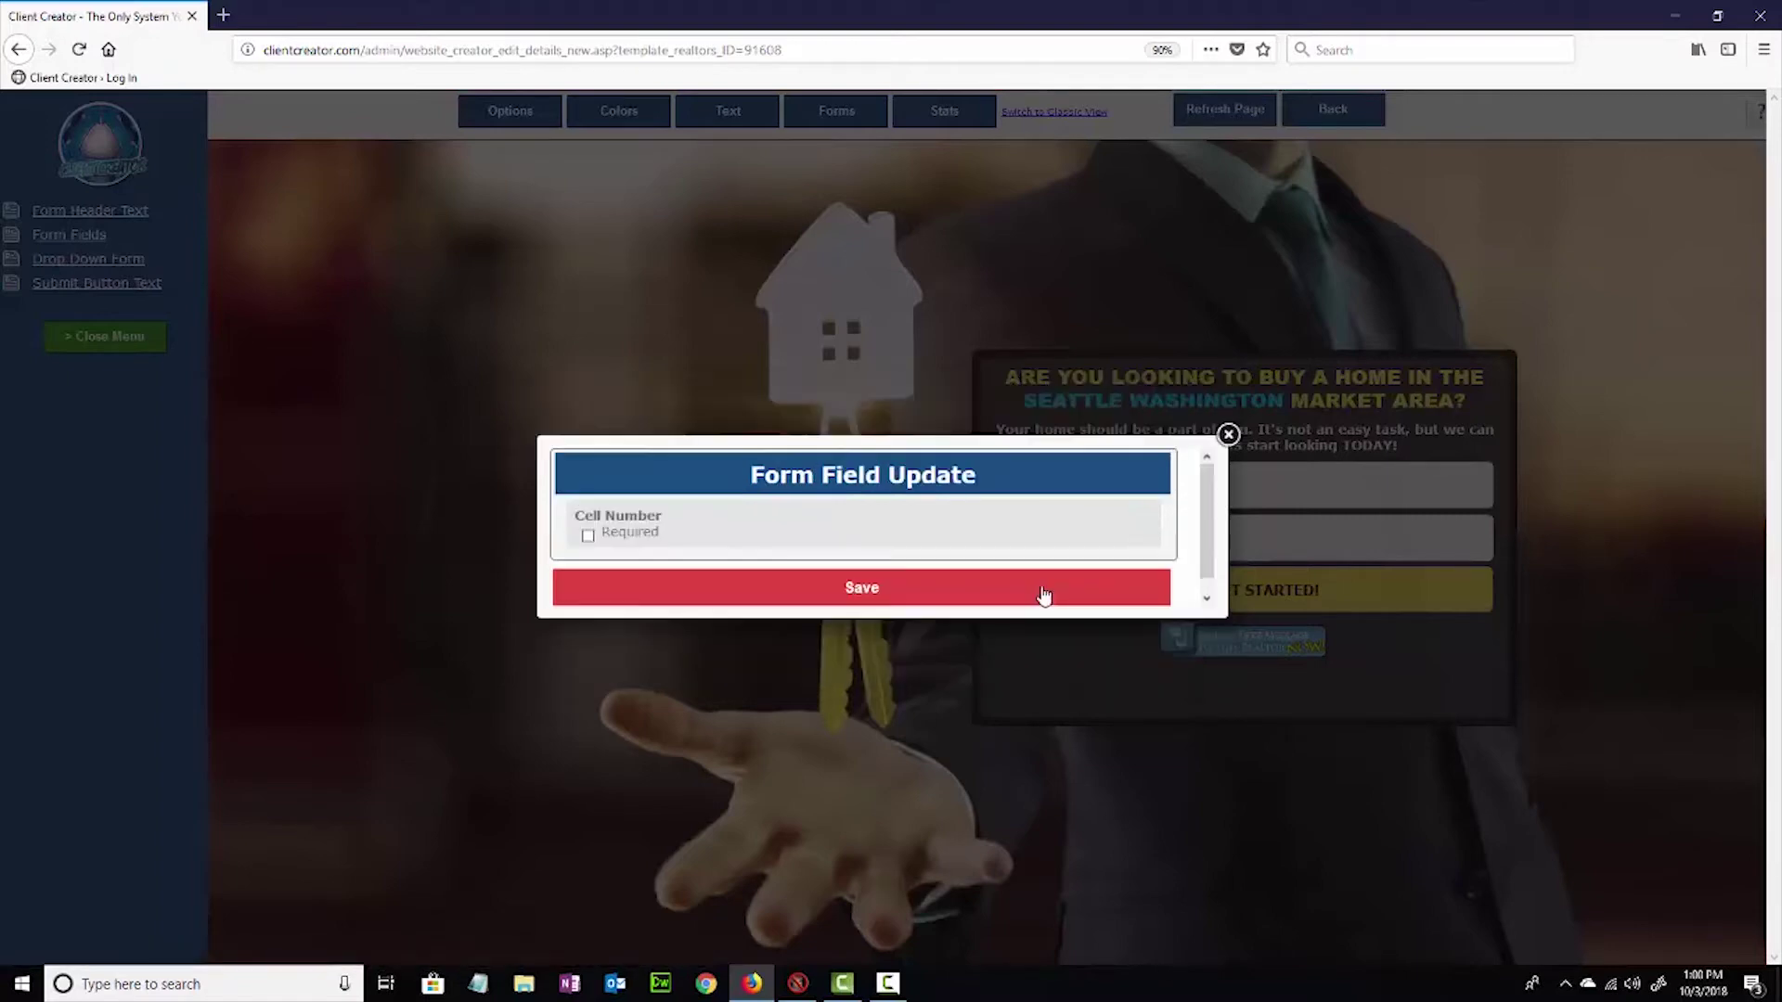
pyautogui.click(588, 537)
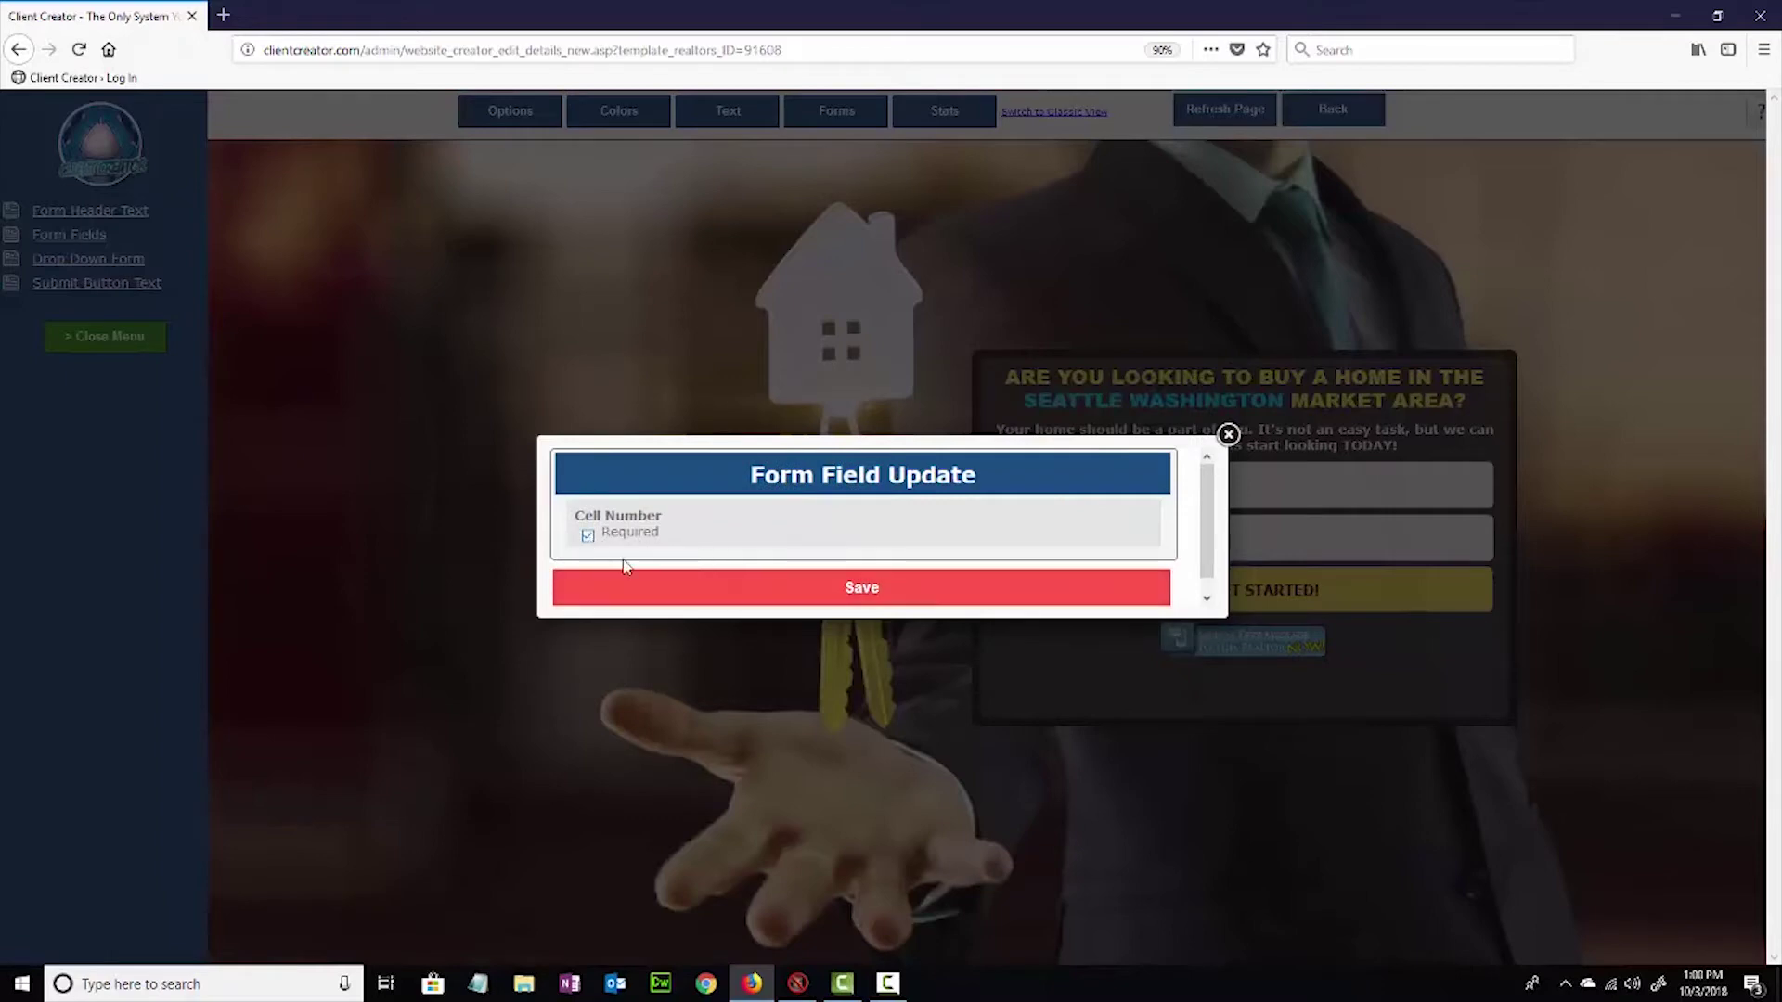
pyautogui.click(859, 588)
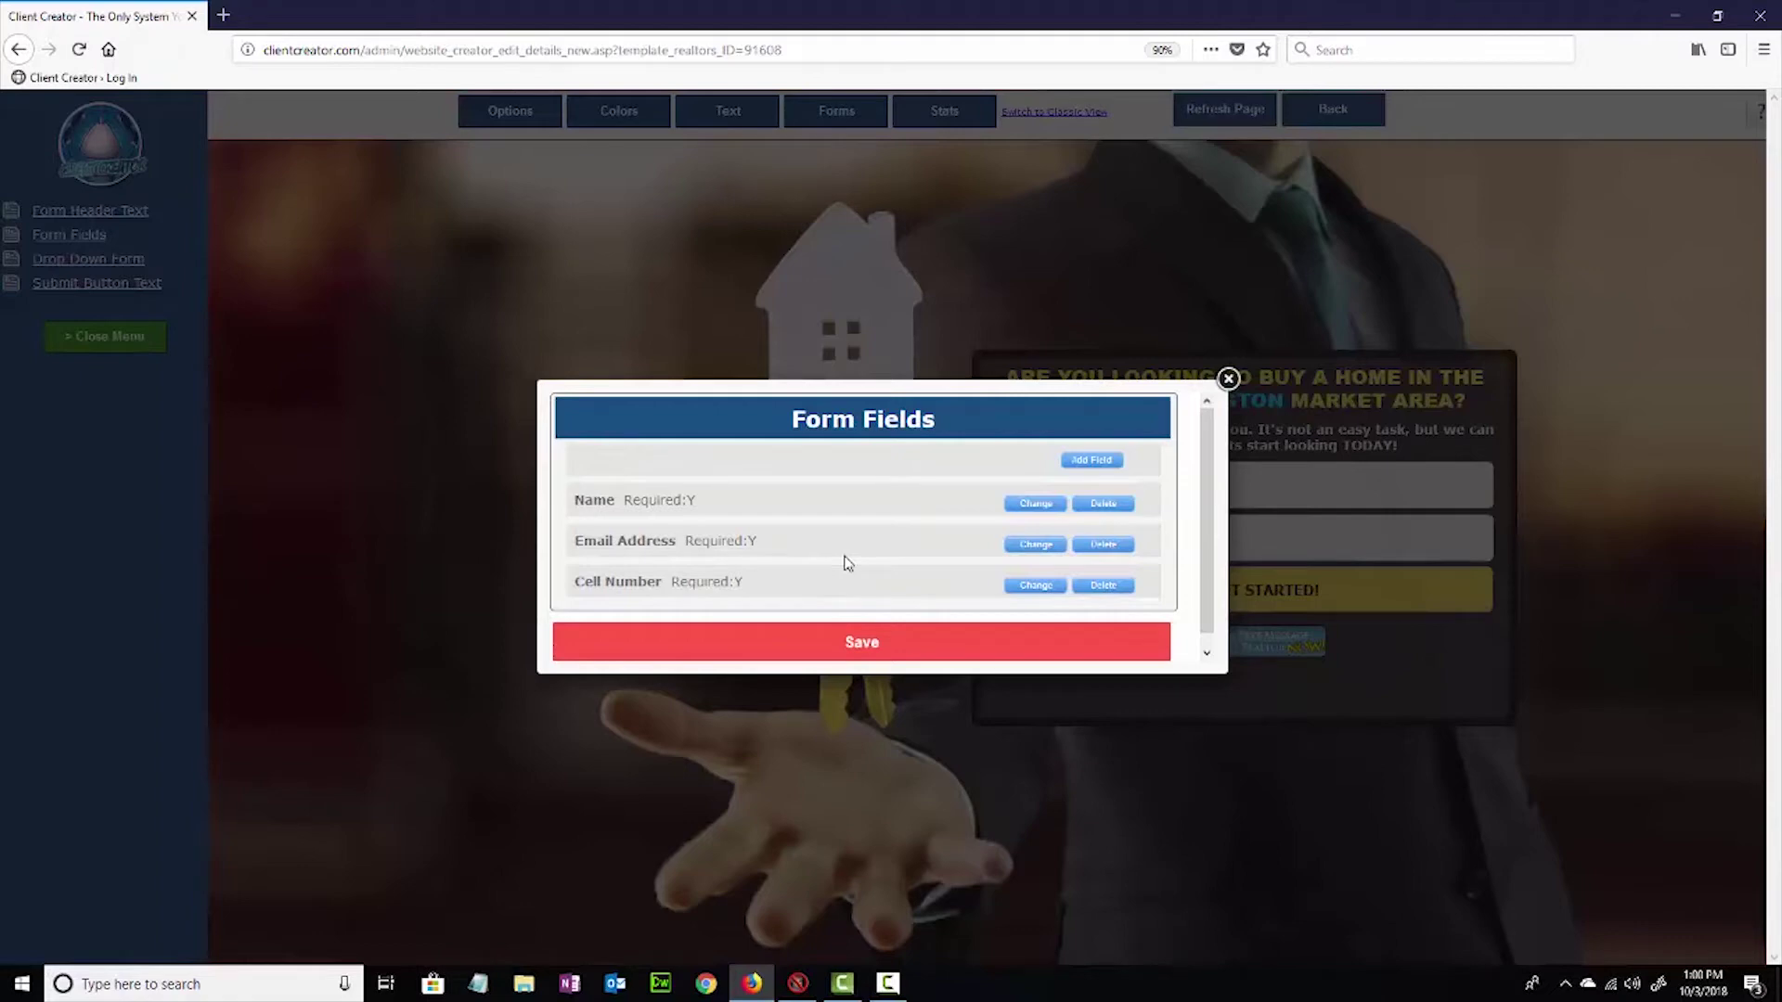
pyautogui.click(863, 649)
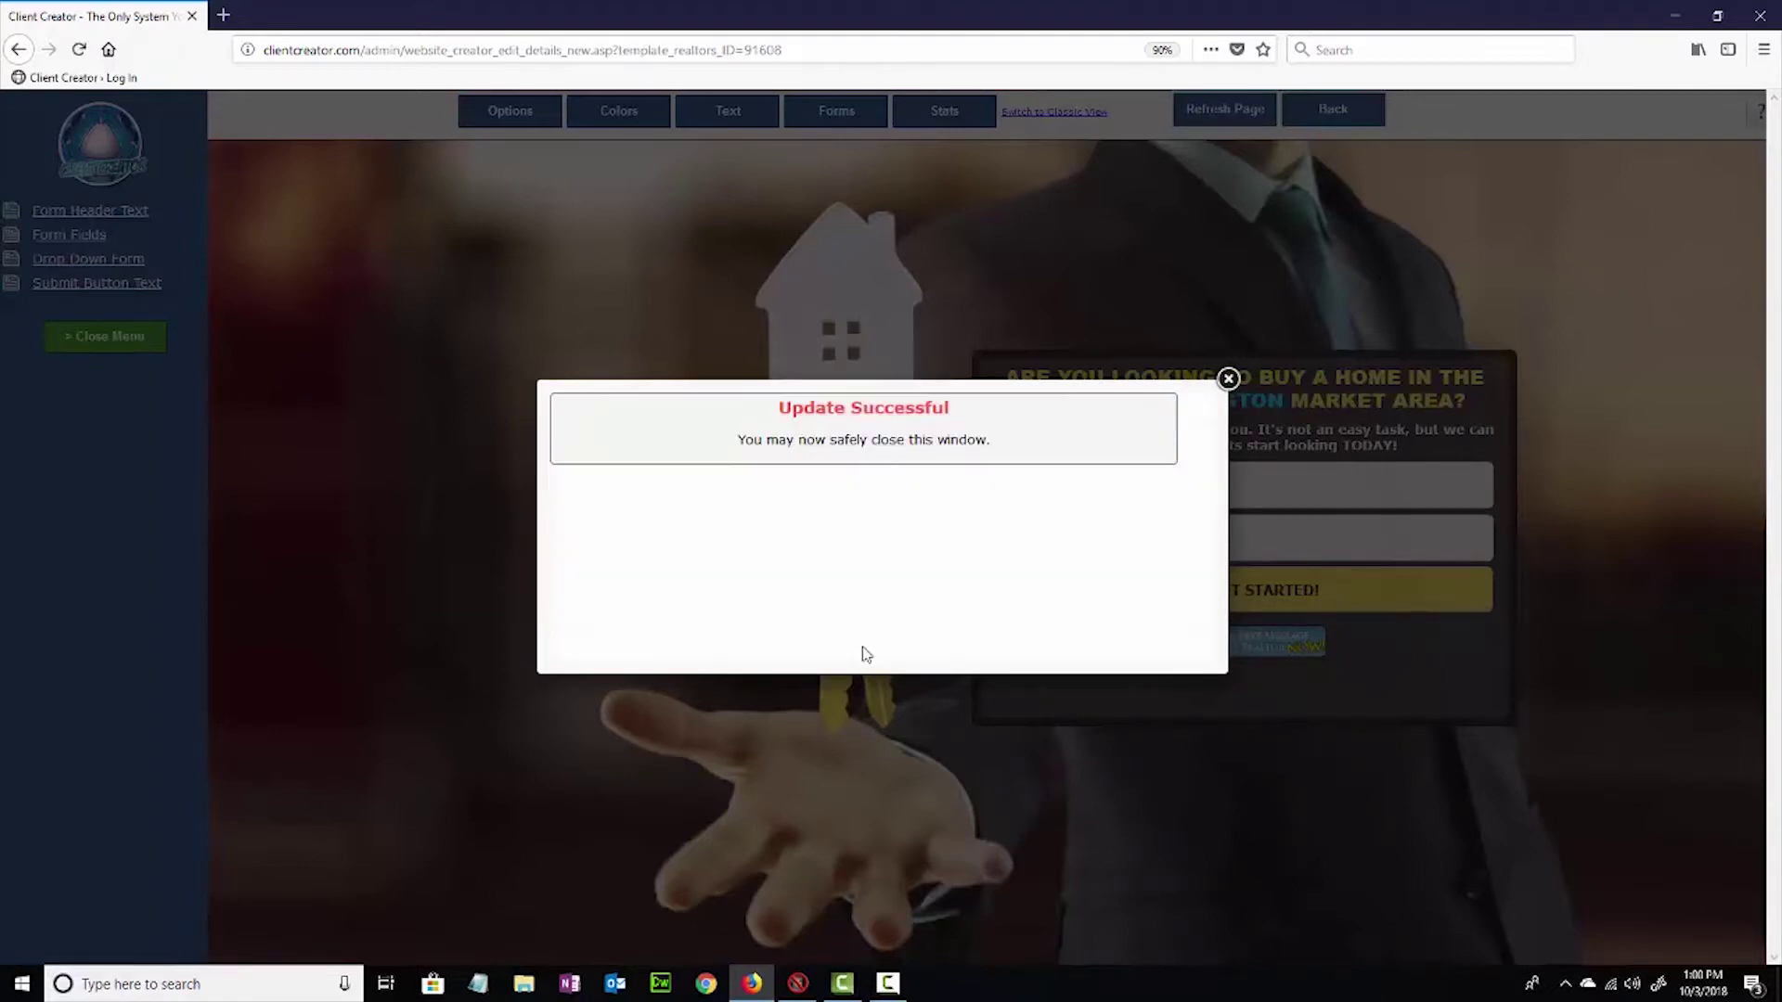
# Refresh the landing page preview to check the lead form, and review the assigned email and text message campaigns.
pyautogui.click(1227, 475)
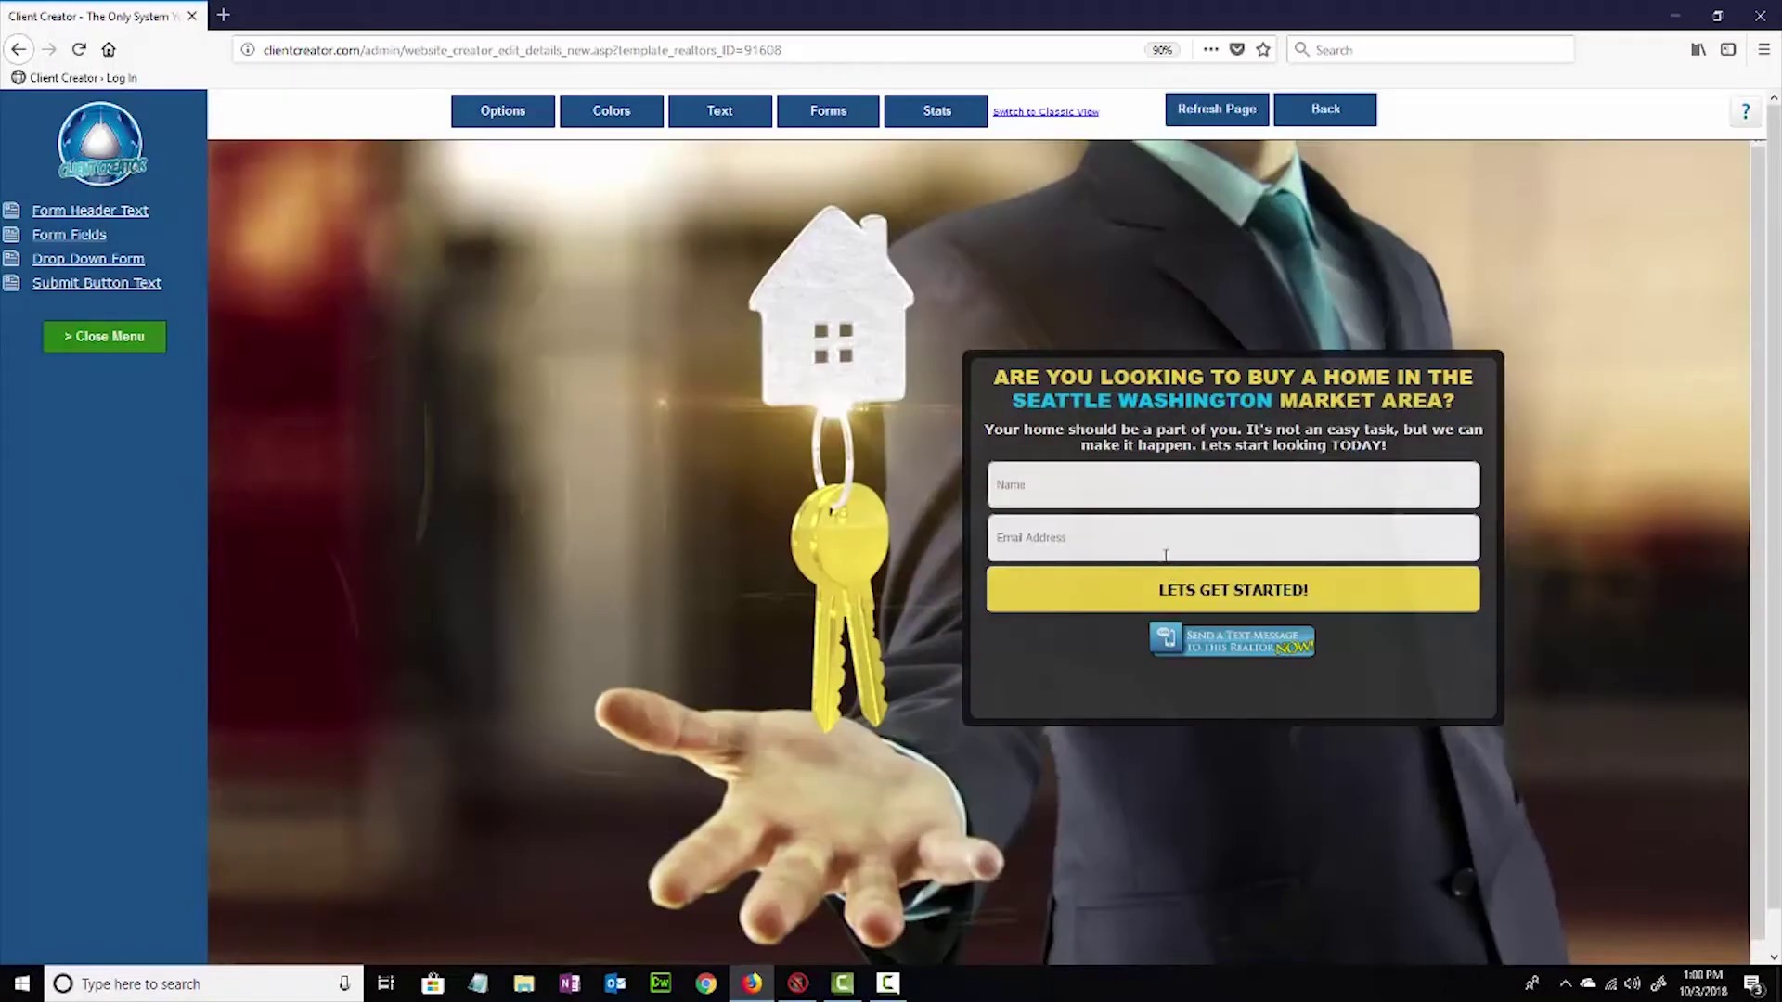
pyautogui.click(1199, 112)
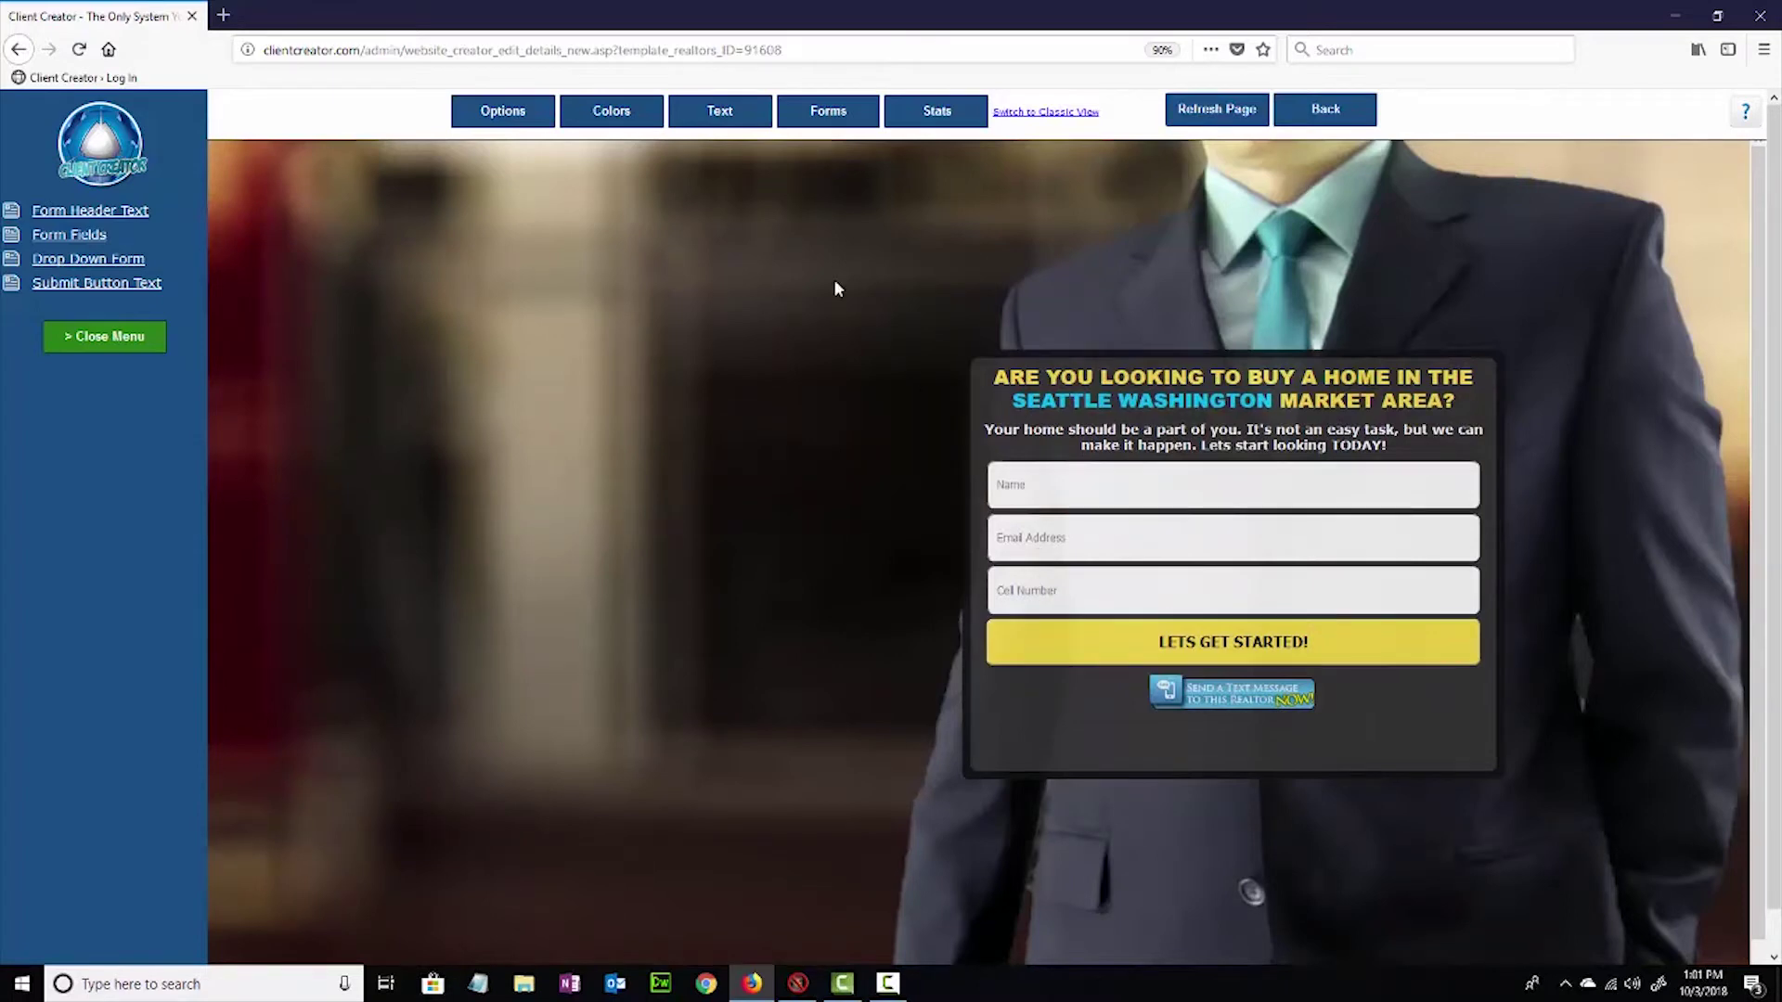
pyautogui.click(502, 112)
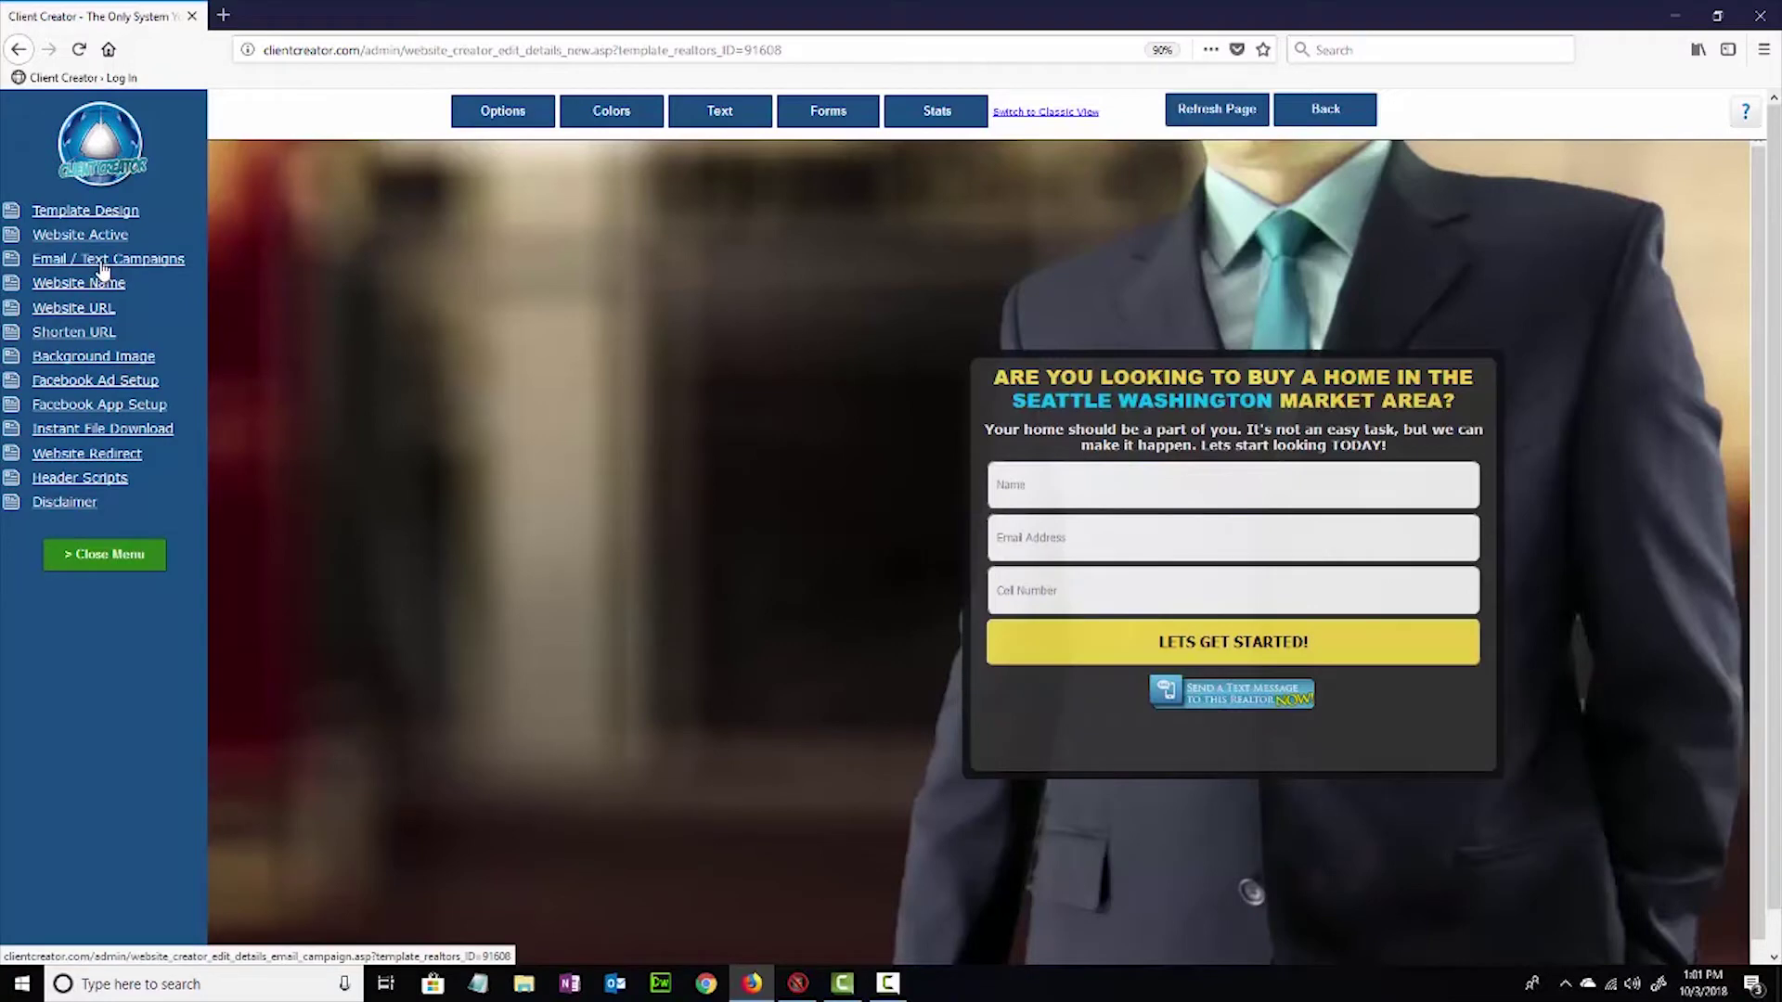
pyautogui.click(103, 267)
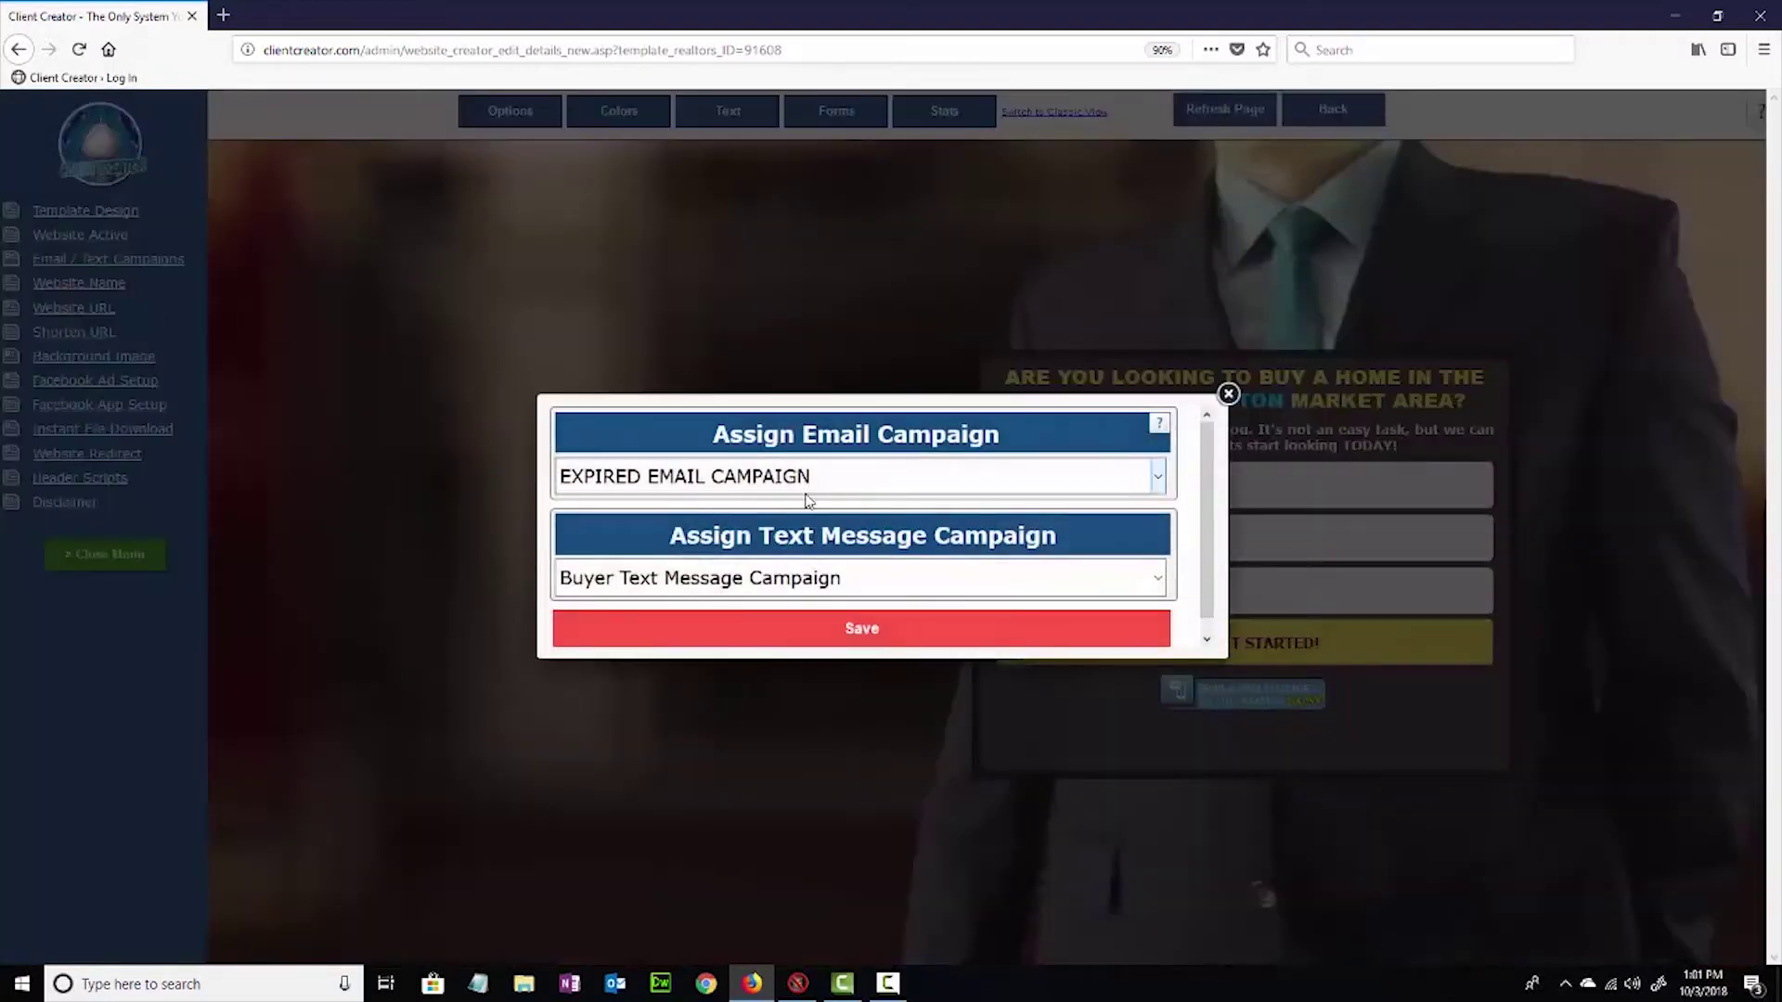
pyautogui.click(1228, 393)
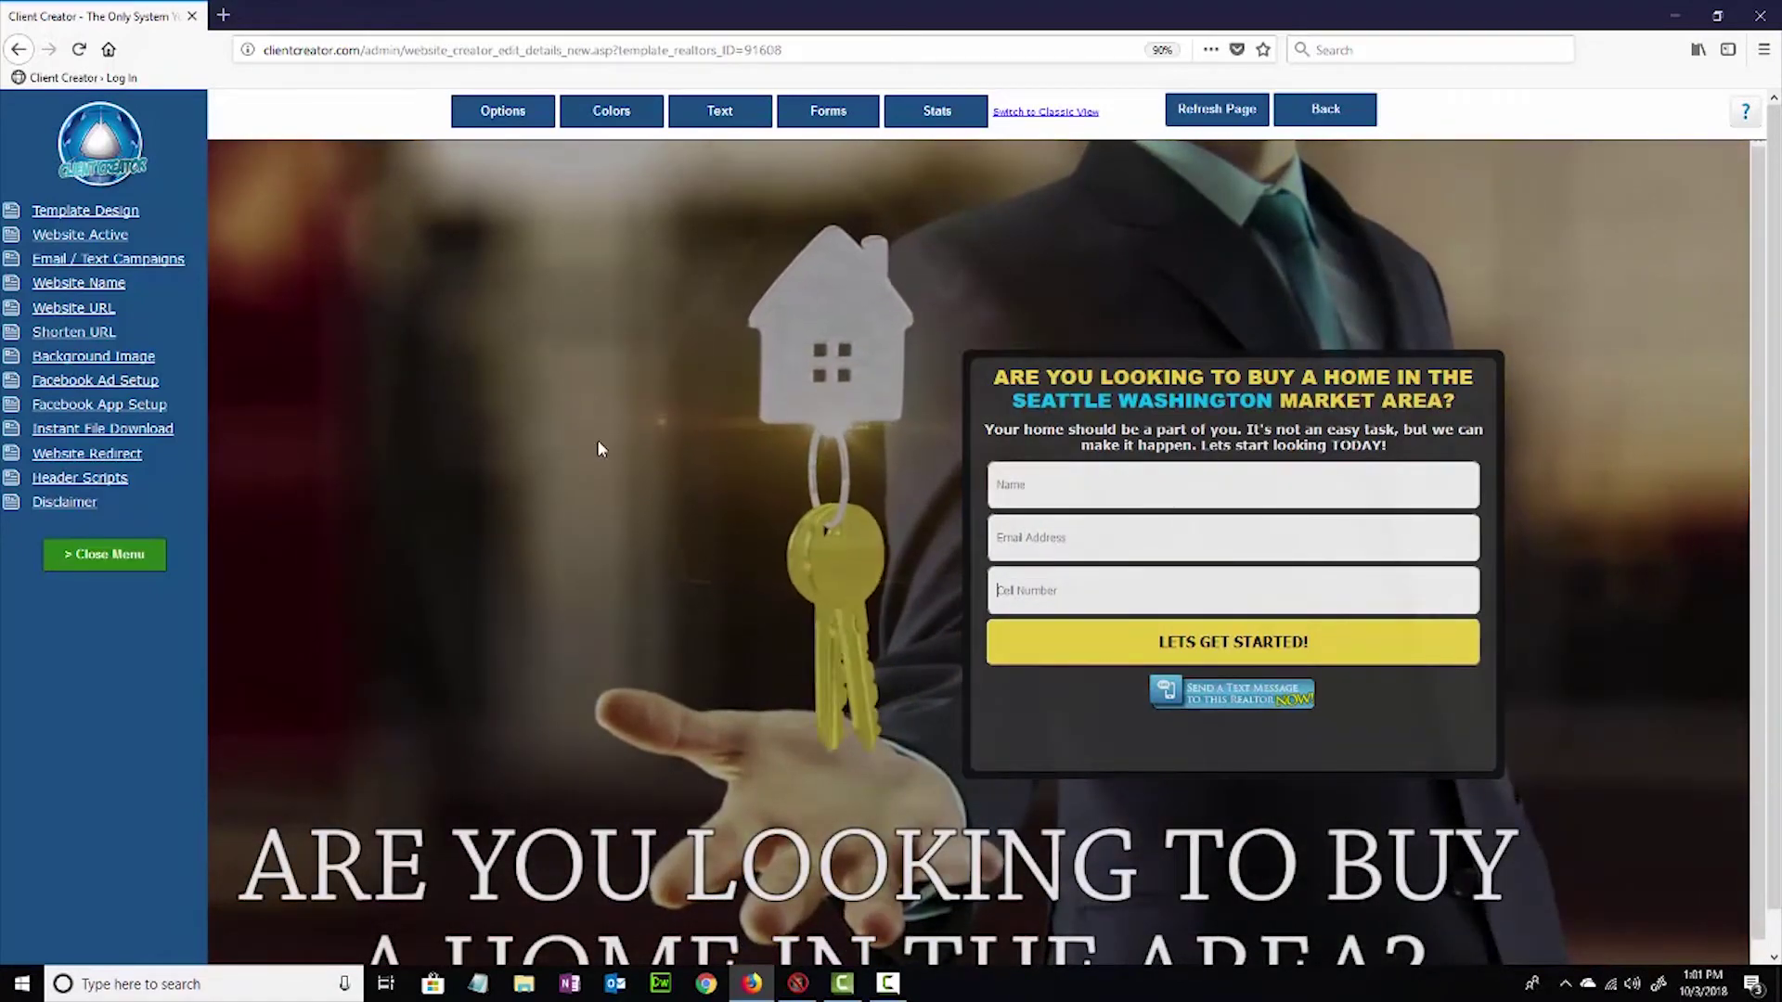
# Review the landing page's Website Name setting and close it without making changes.
pyautogui.click(84, 289)
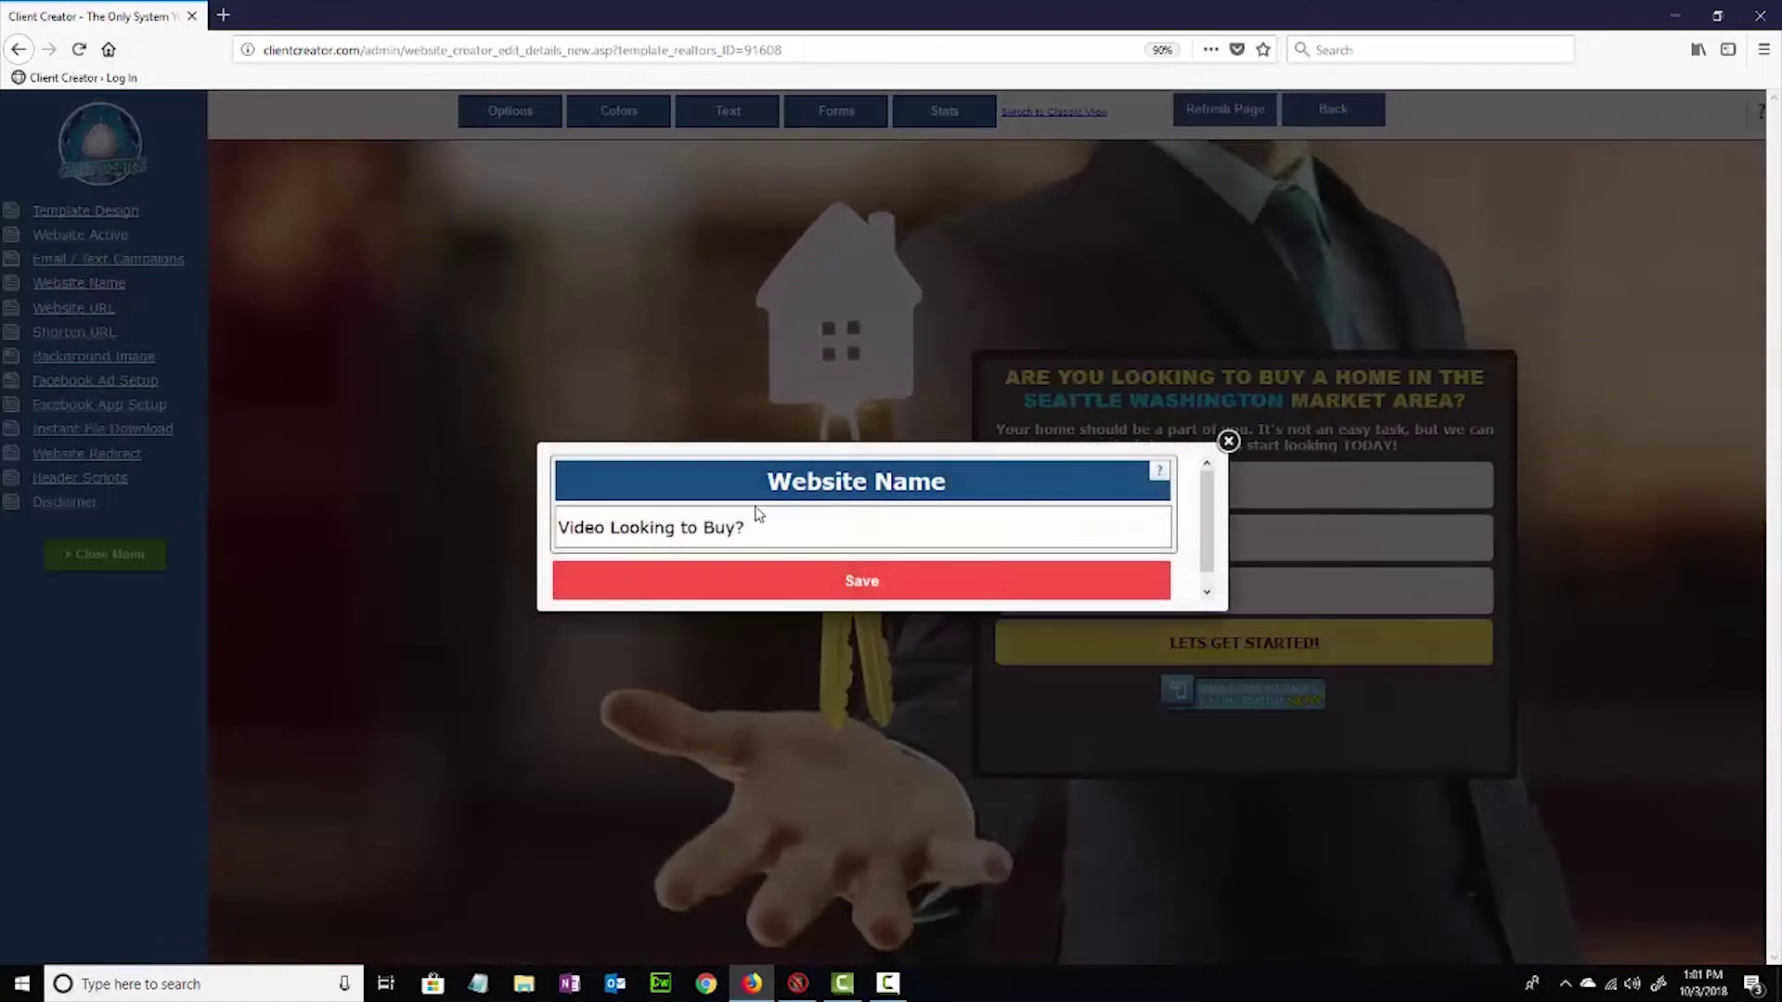
pyautogui.click(766, 528)
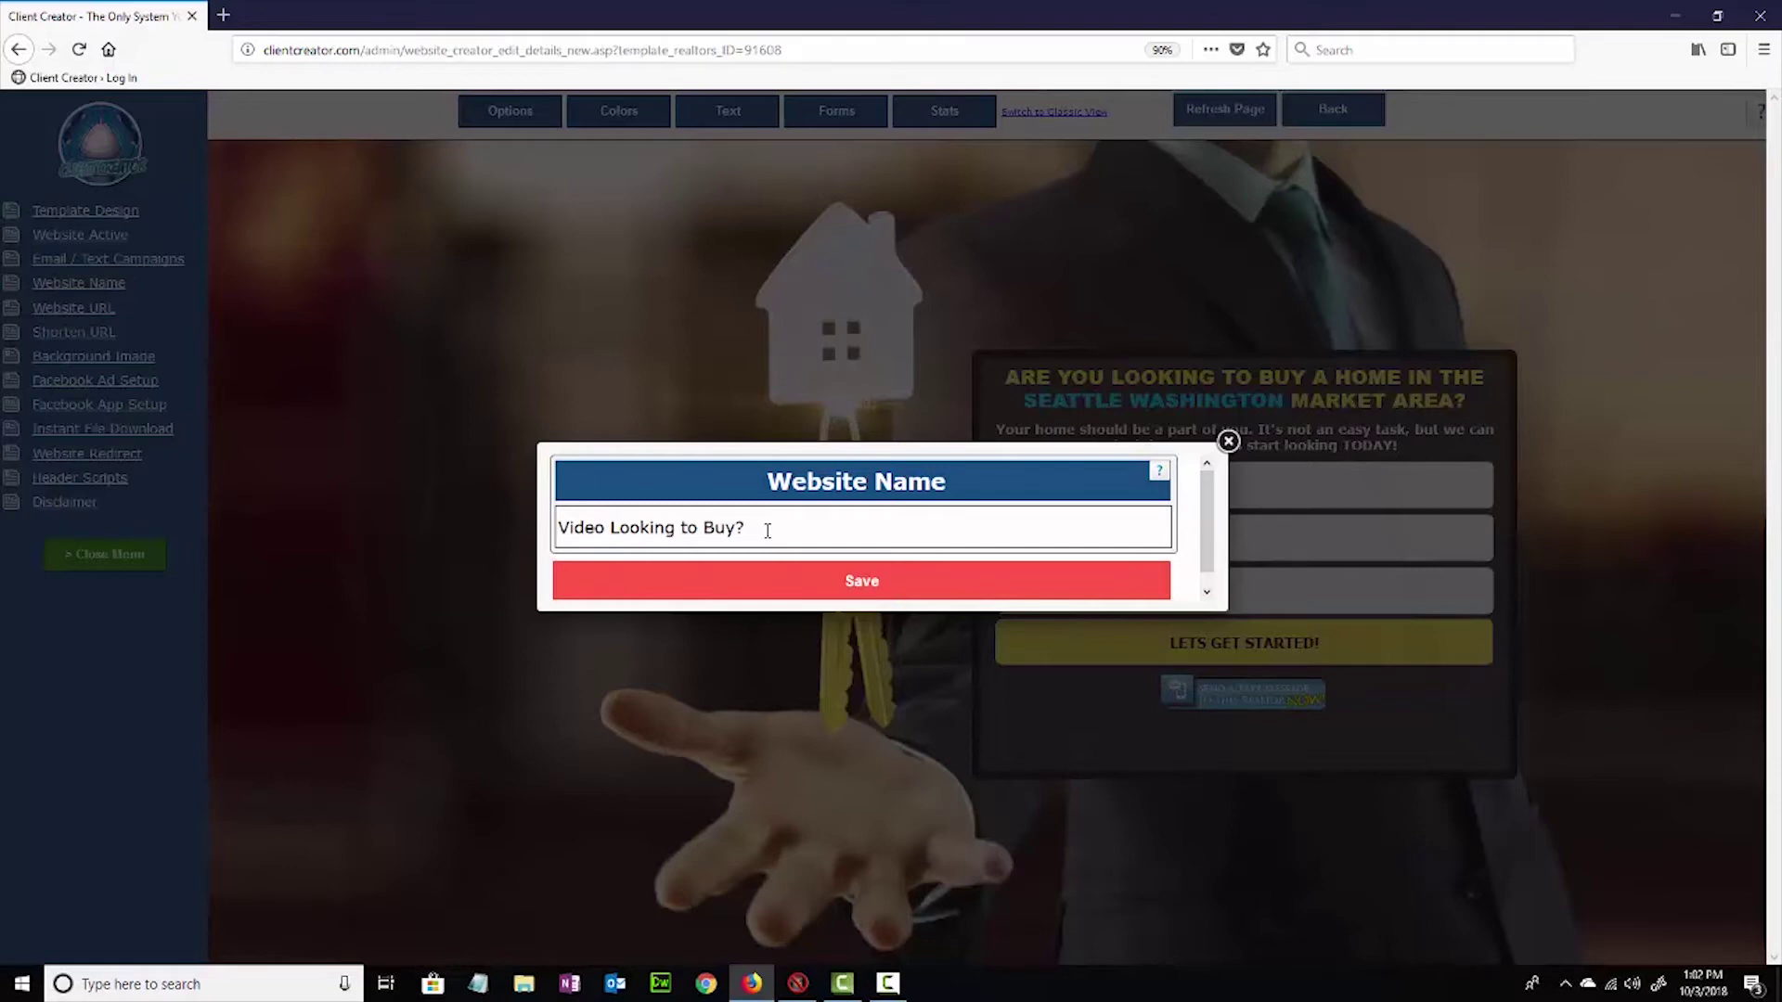
pyautogui.click(1228, 442)
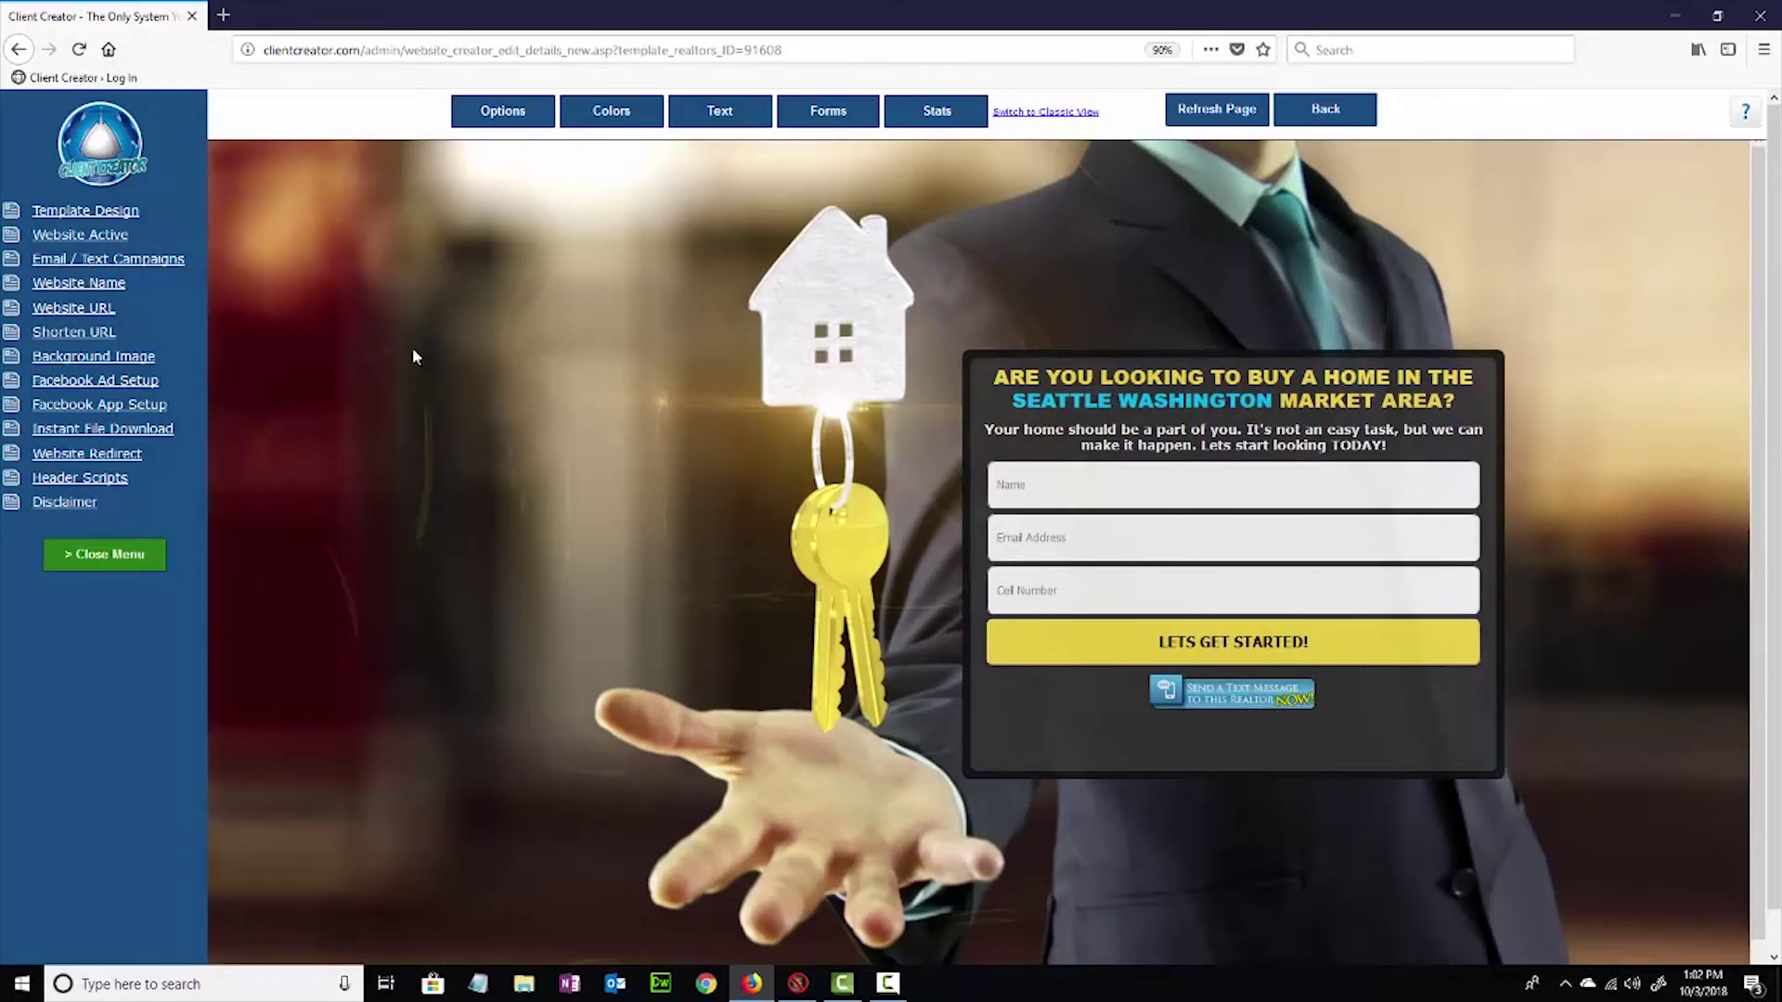
pyautogui.click(113, 284)
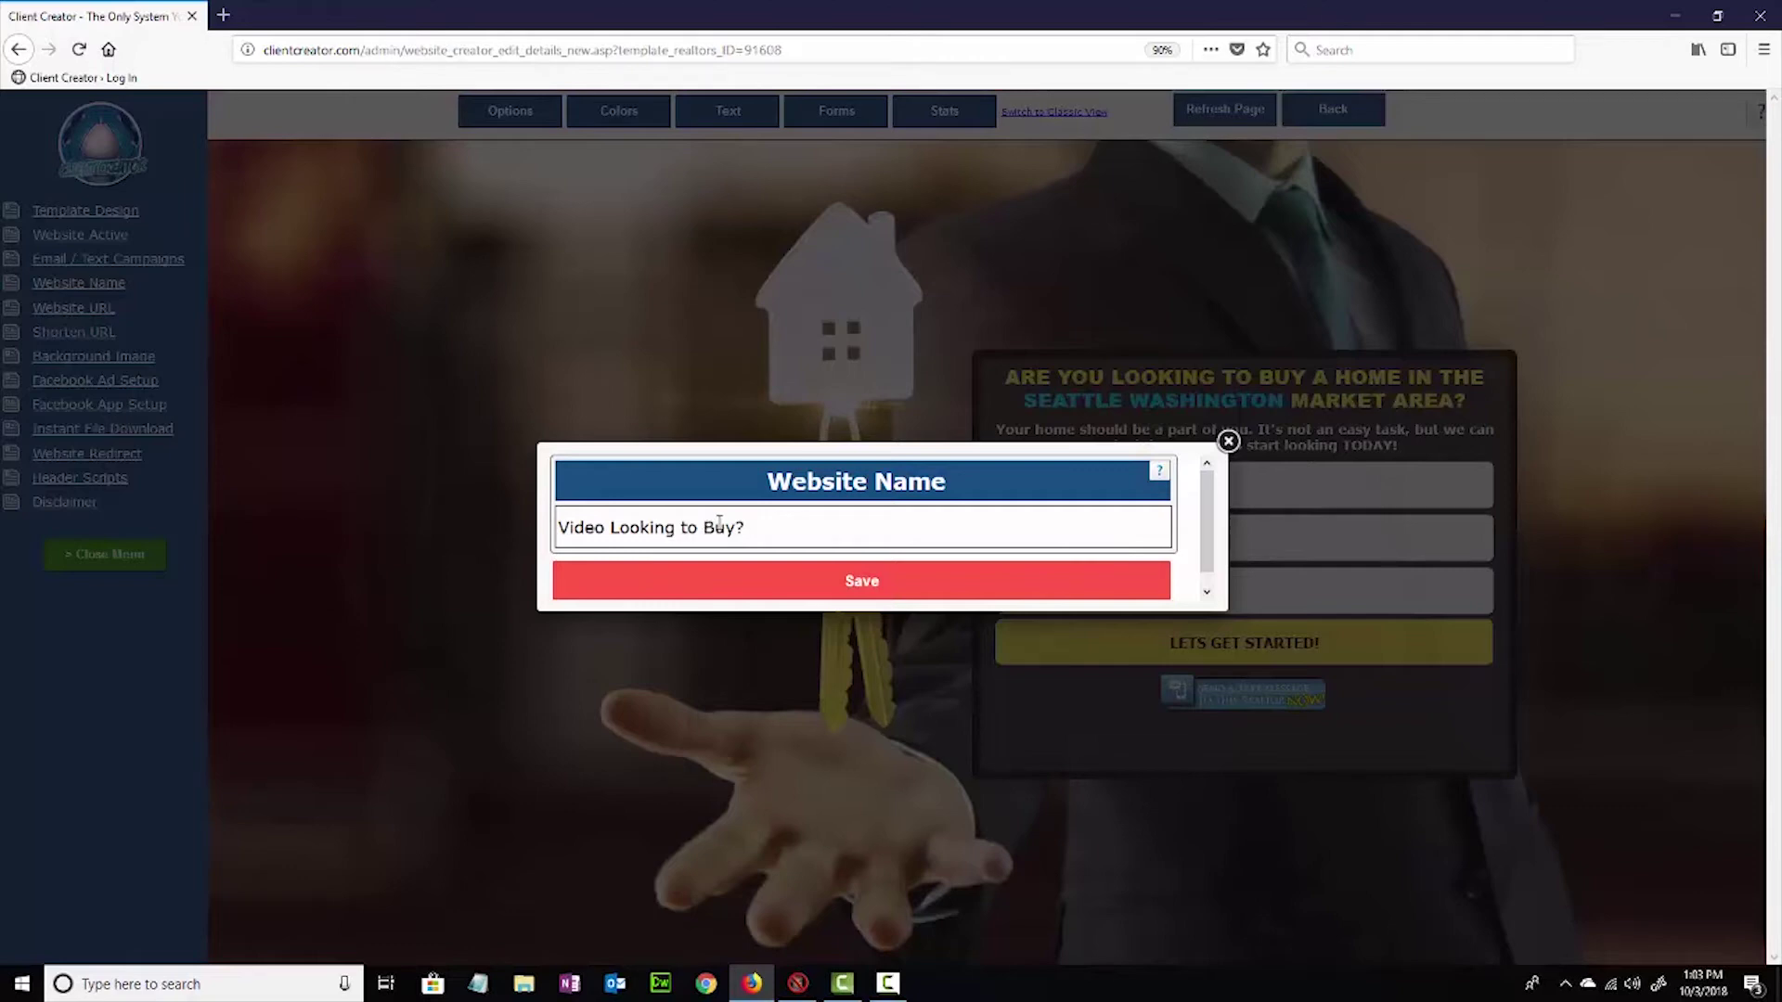
pyautogui.click(1228, 442)
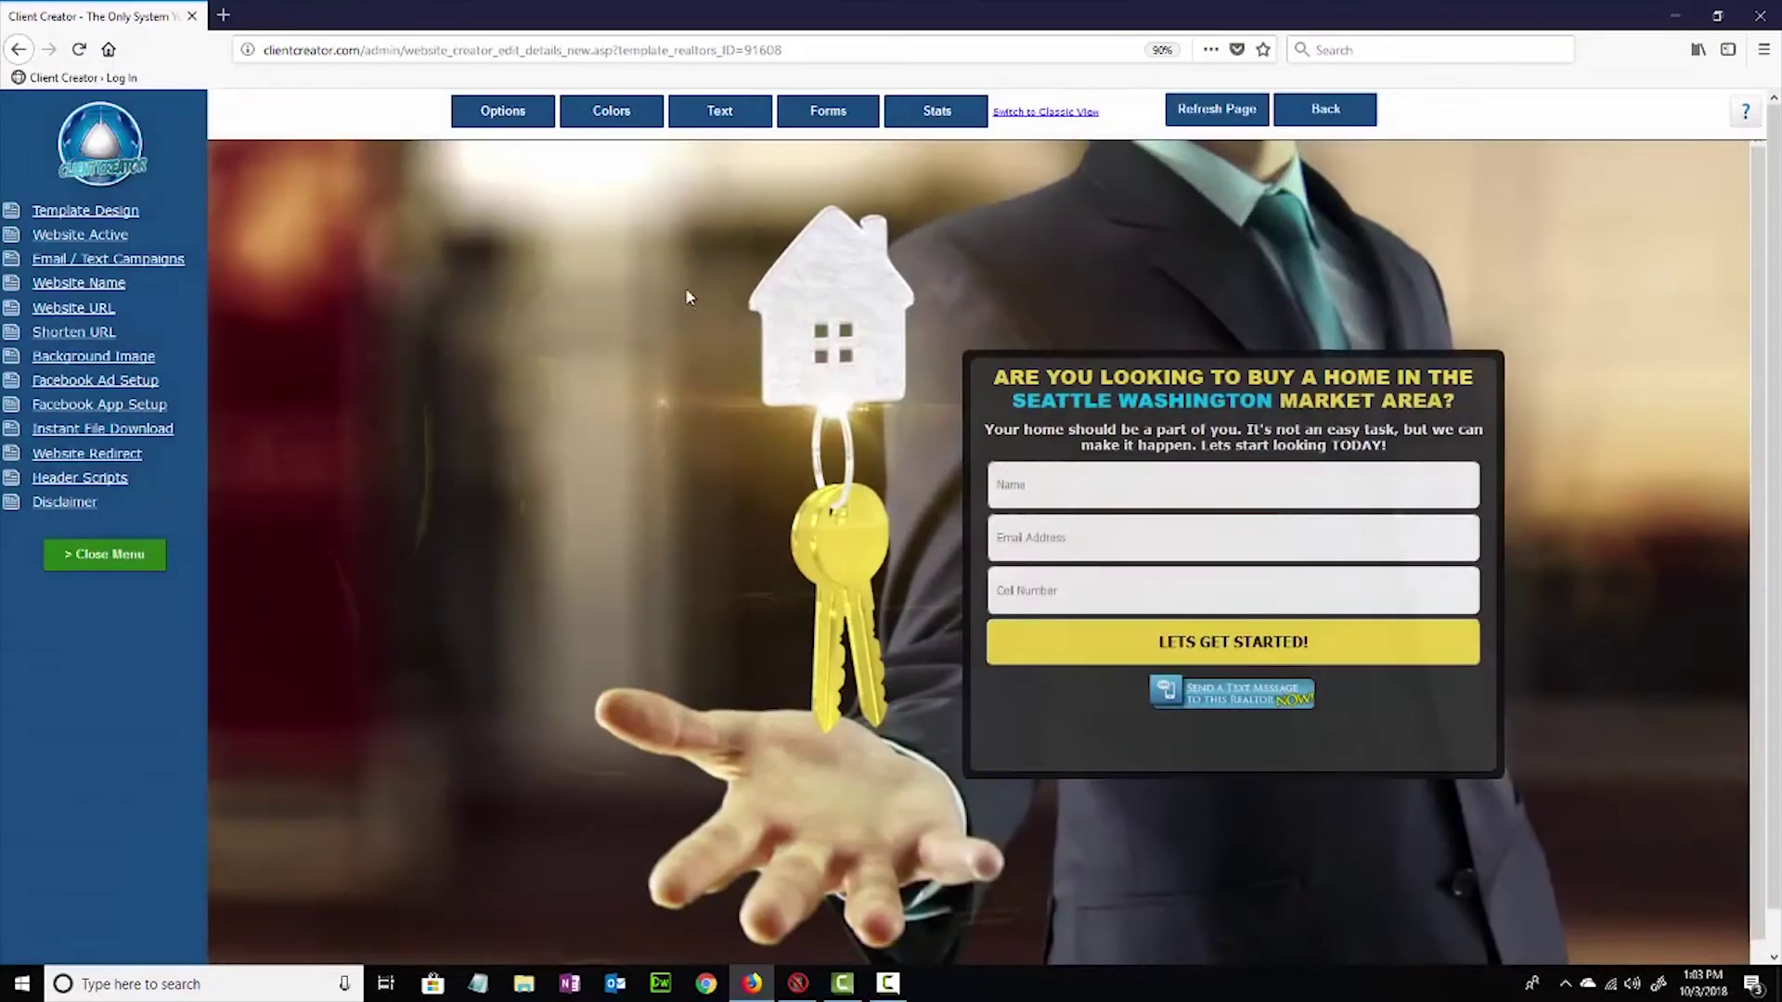
# Create a shortened URL for the landing page with the short name ClientCreator and save it.
pyautogui.click(92, 332)
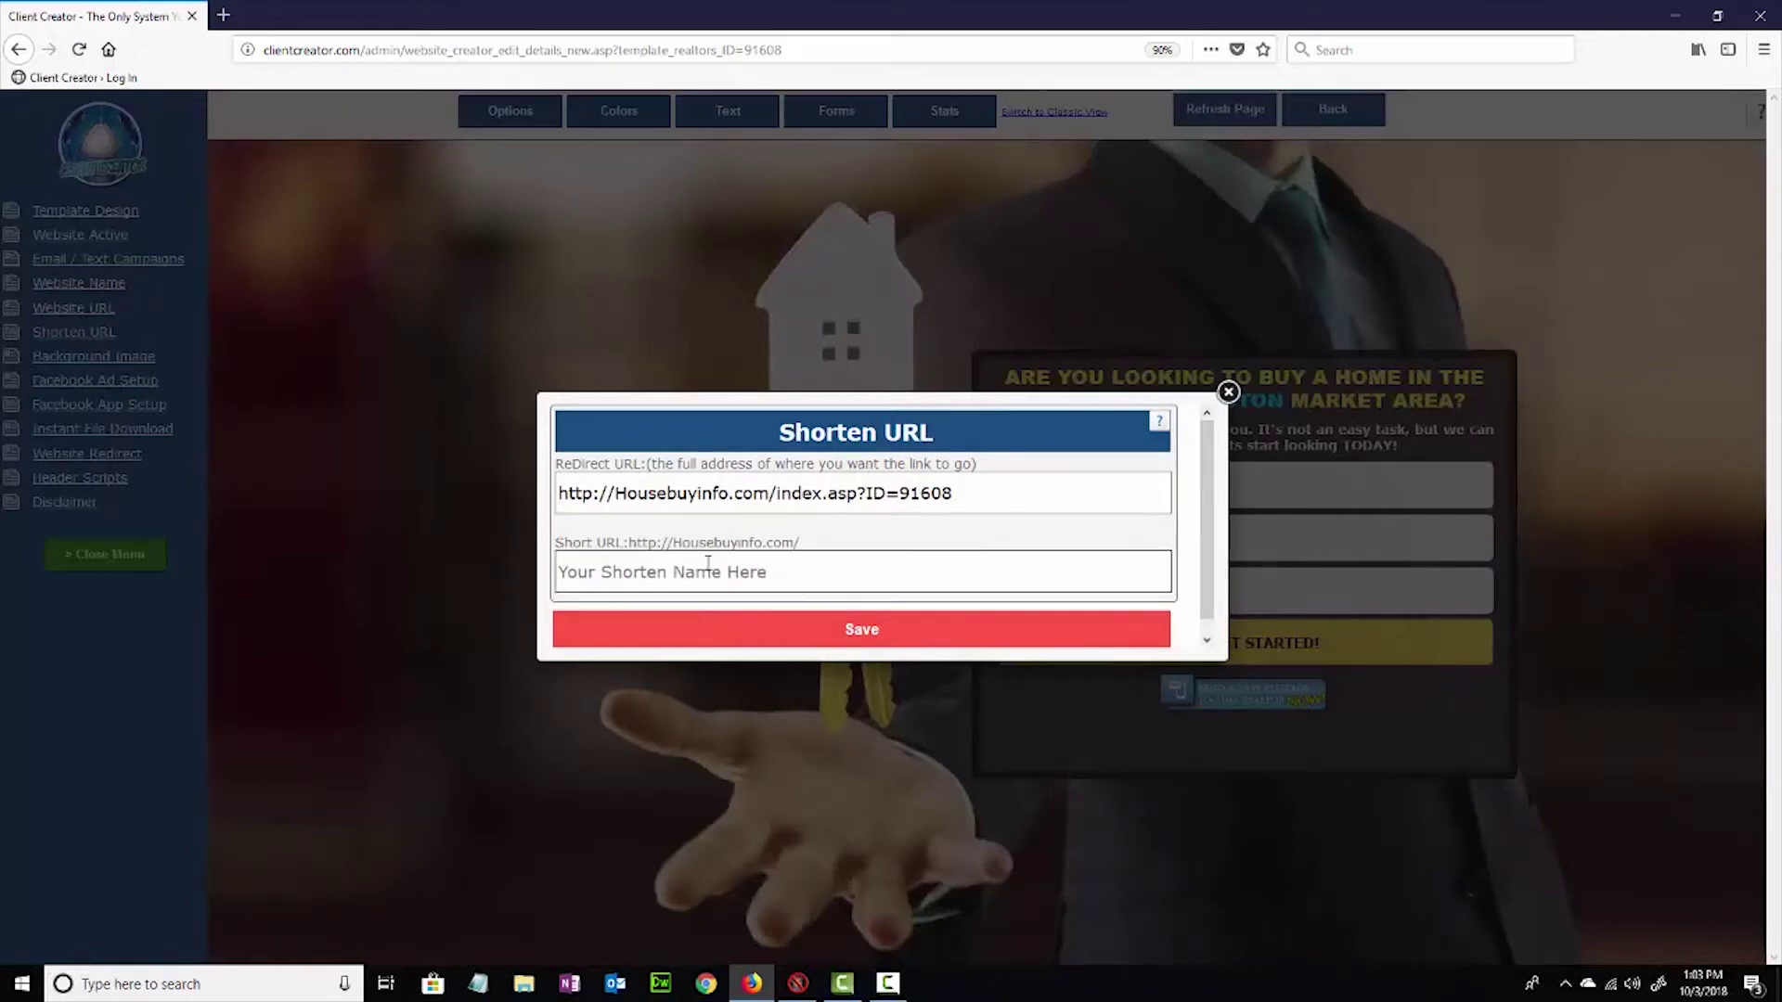
pyautogui.moveTo(961, 493); pyautogui.dragTo(556, 492)
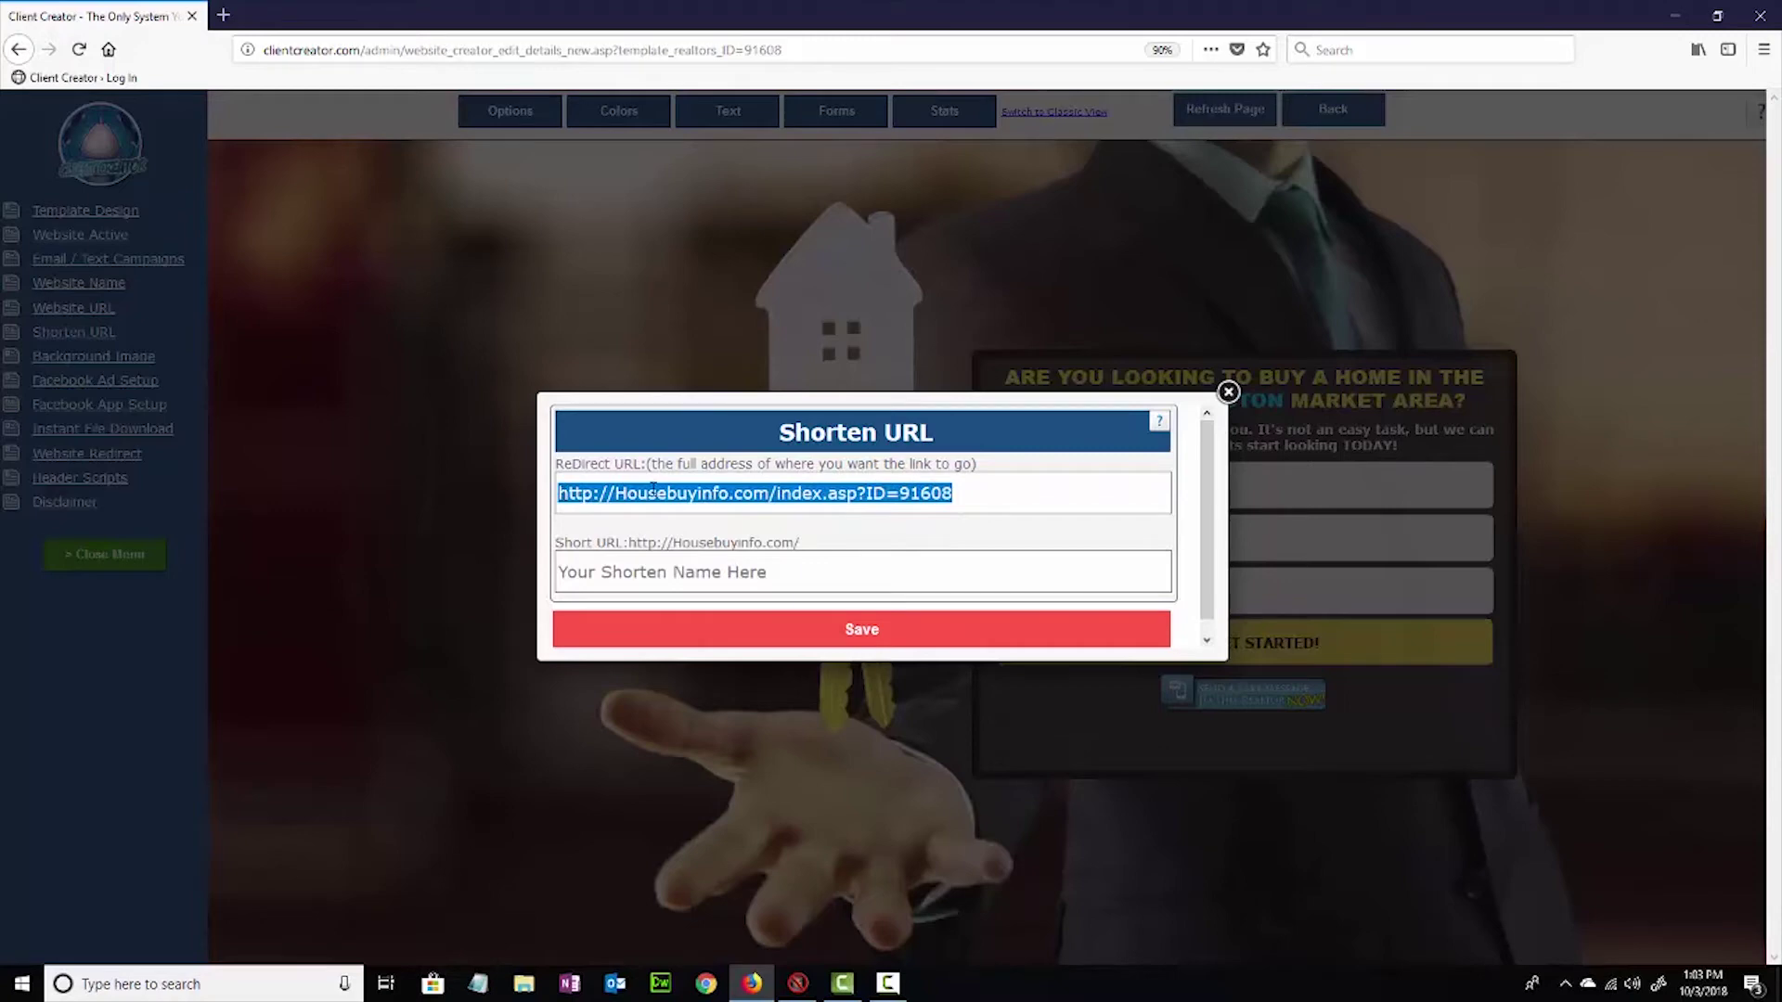
pyautogui.click(922, 493)
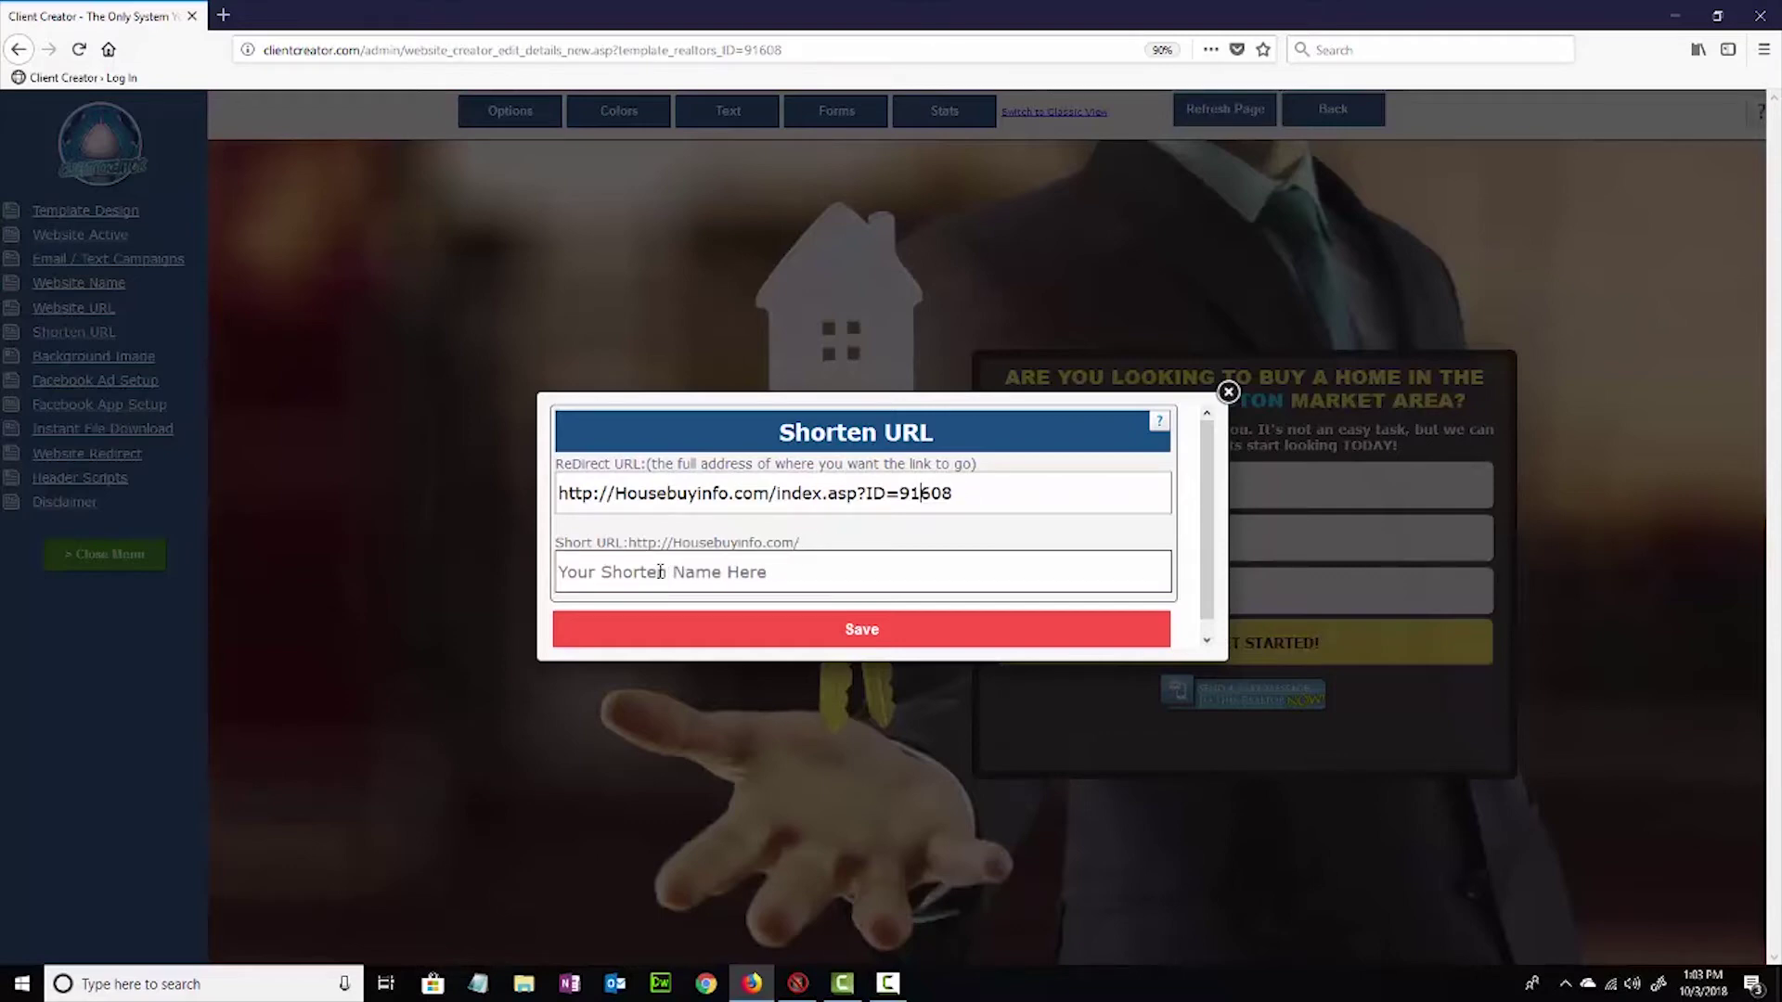
pyautogui.moveTo(628, 543); pyautogui.dragTo(800, 545)
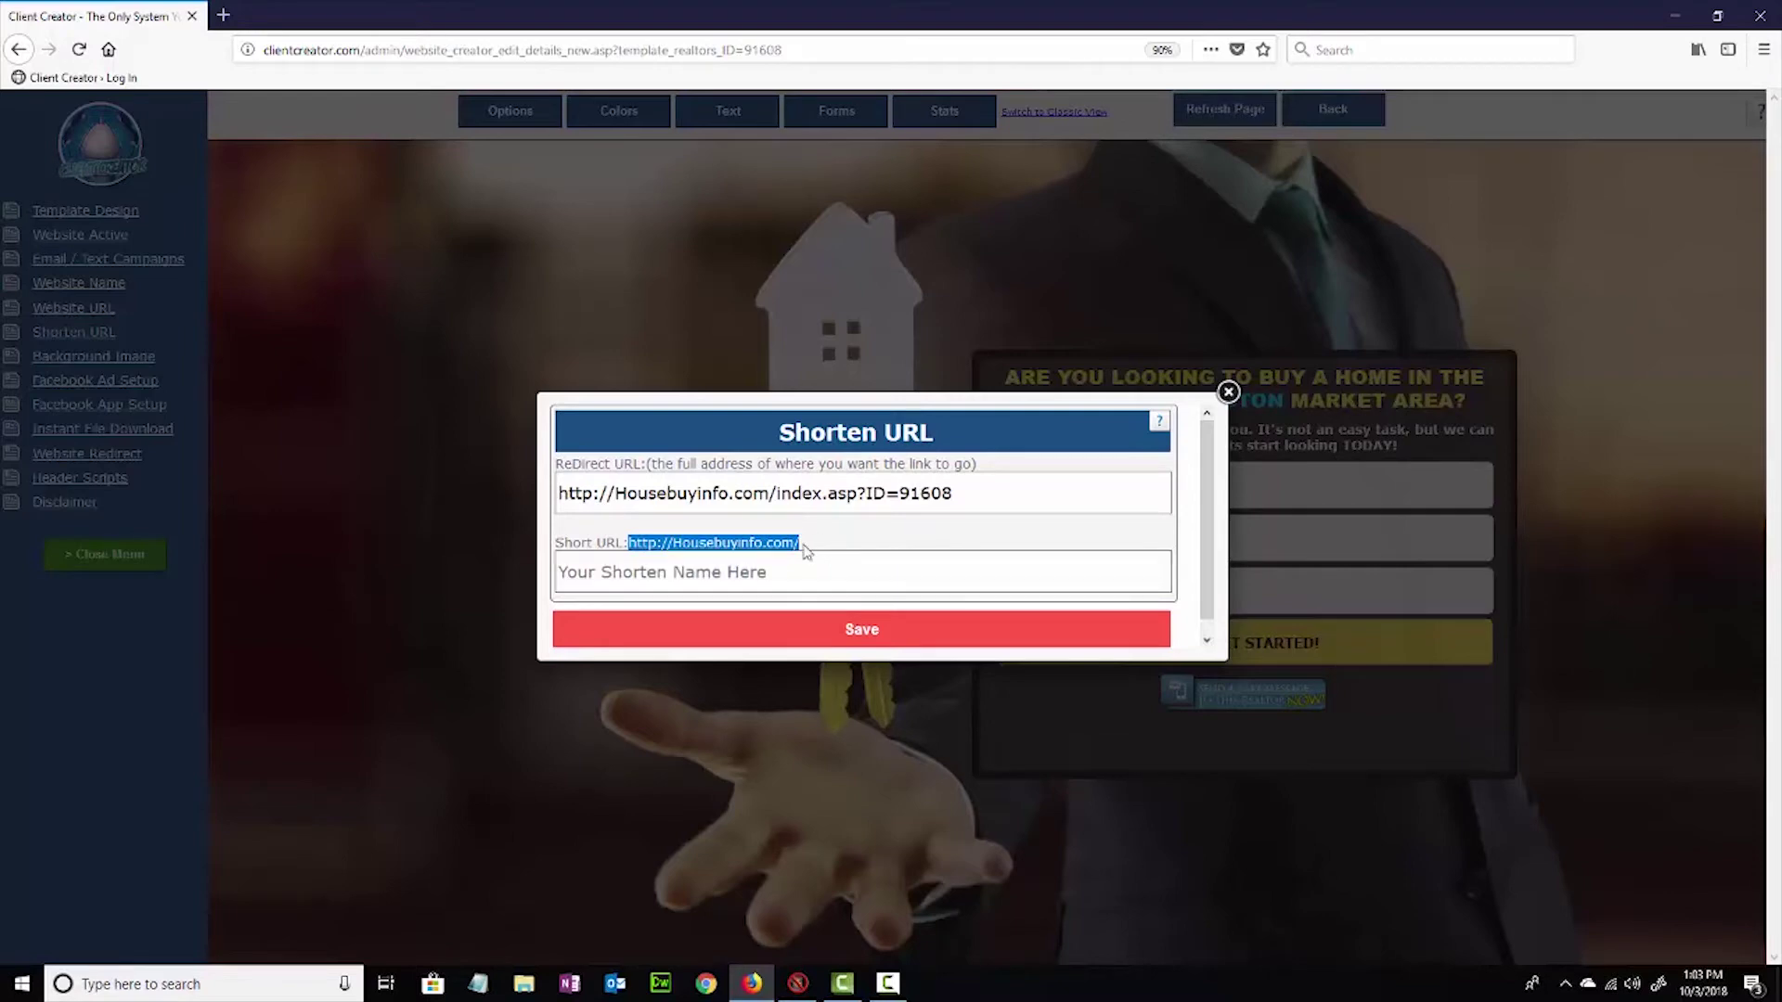
pyautogui.click(699, 574)
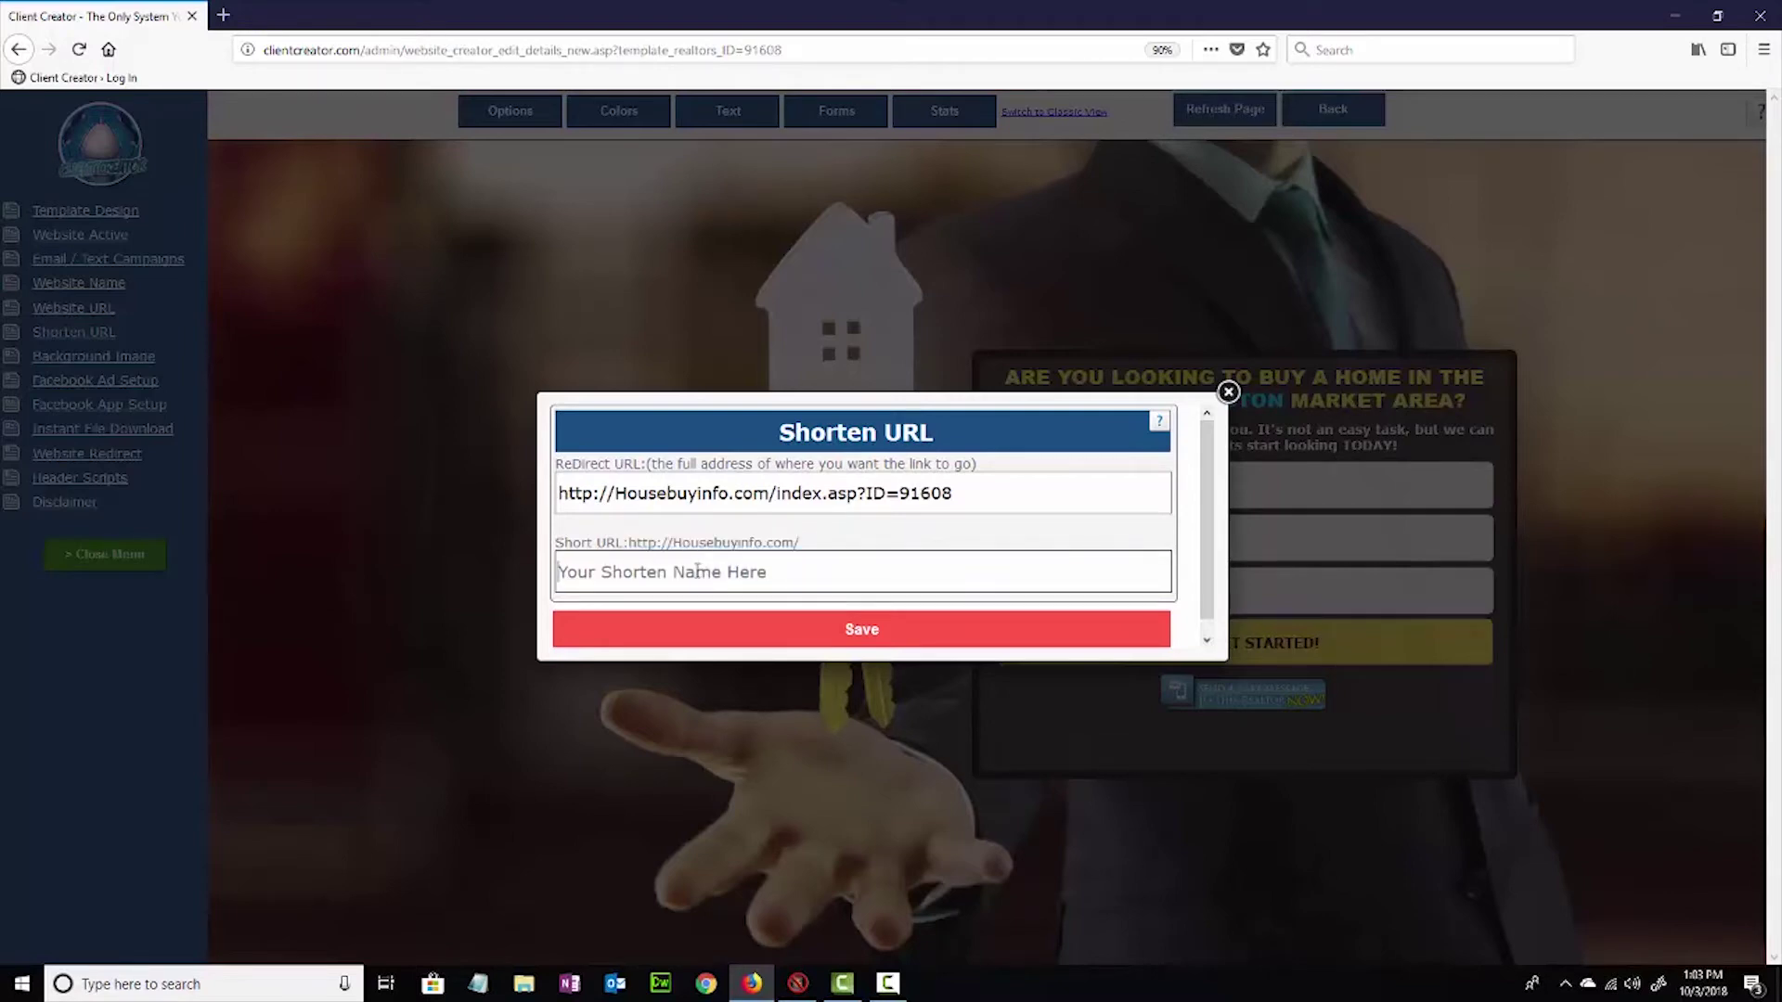
pyautogui.write('ClientCreator')
pyautogui.click(859, 634)
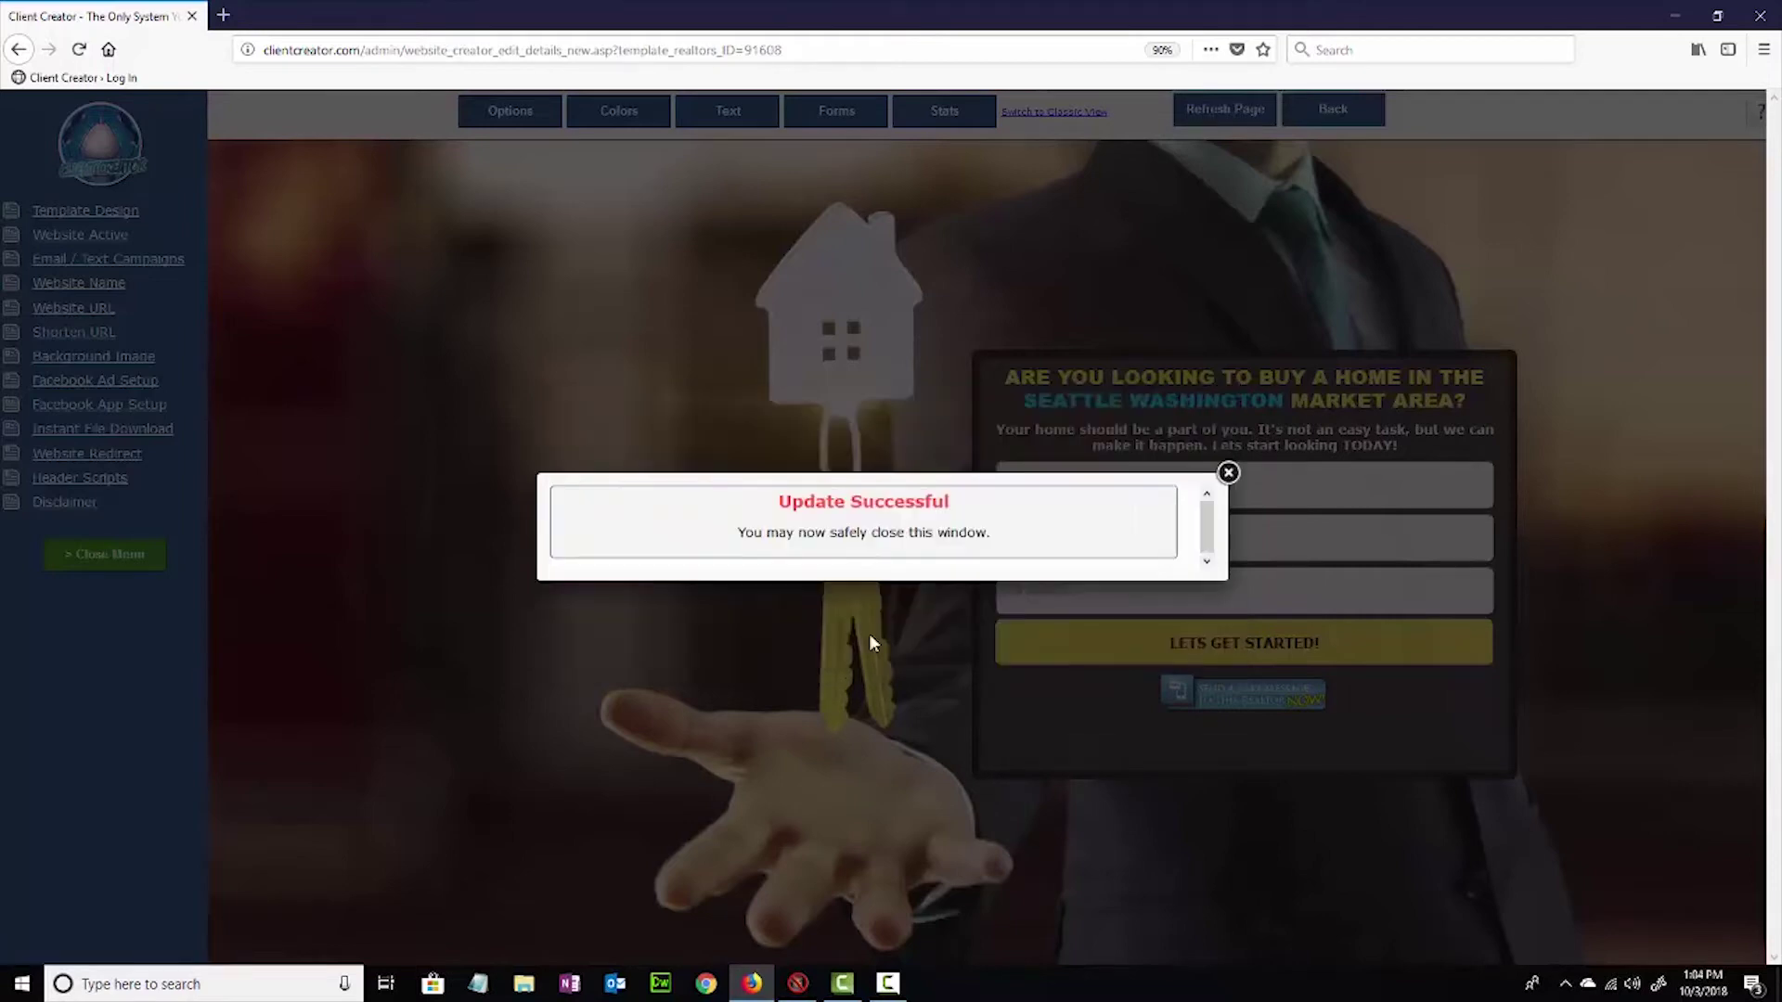
pyautogui.click(1228, 472)
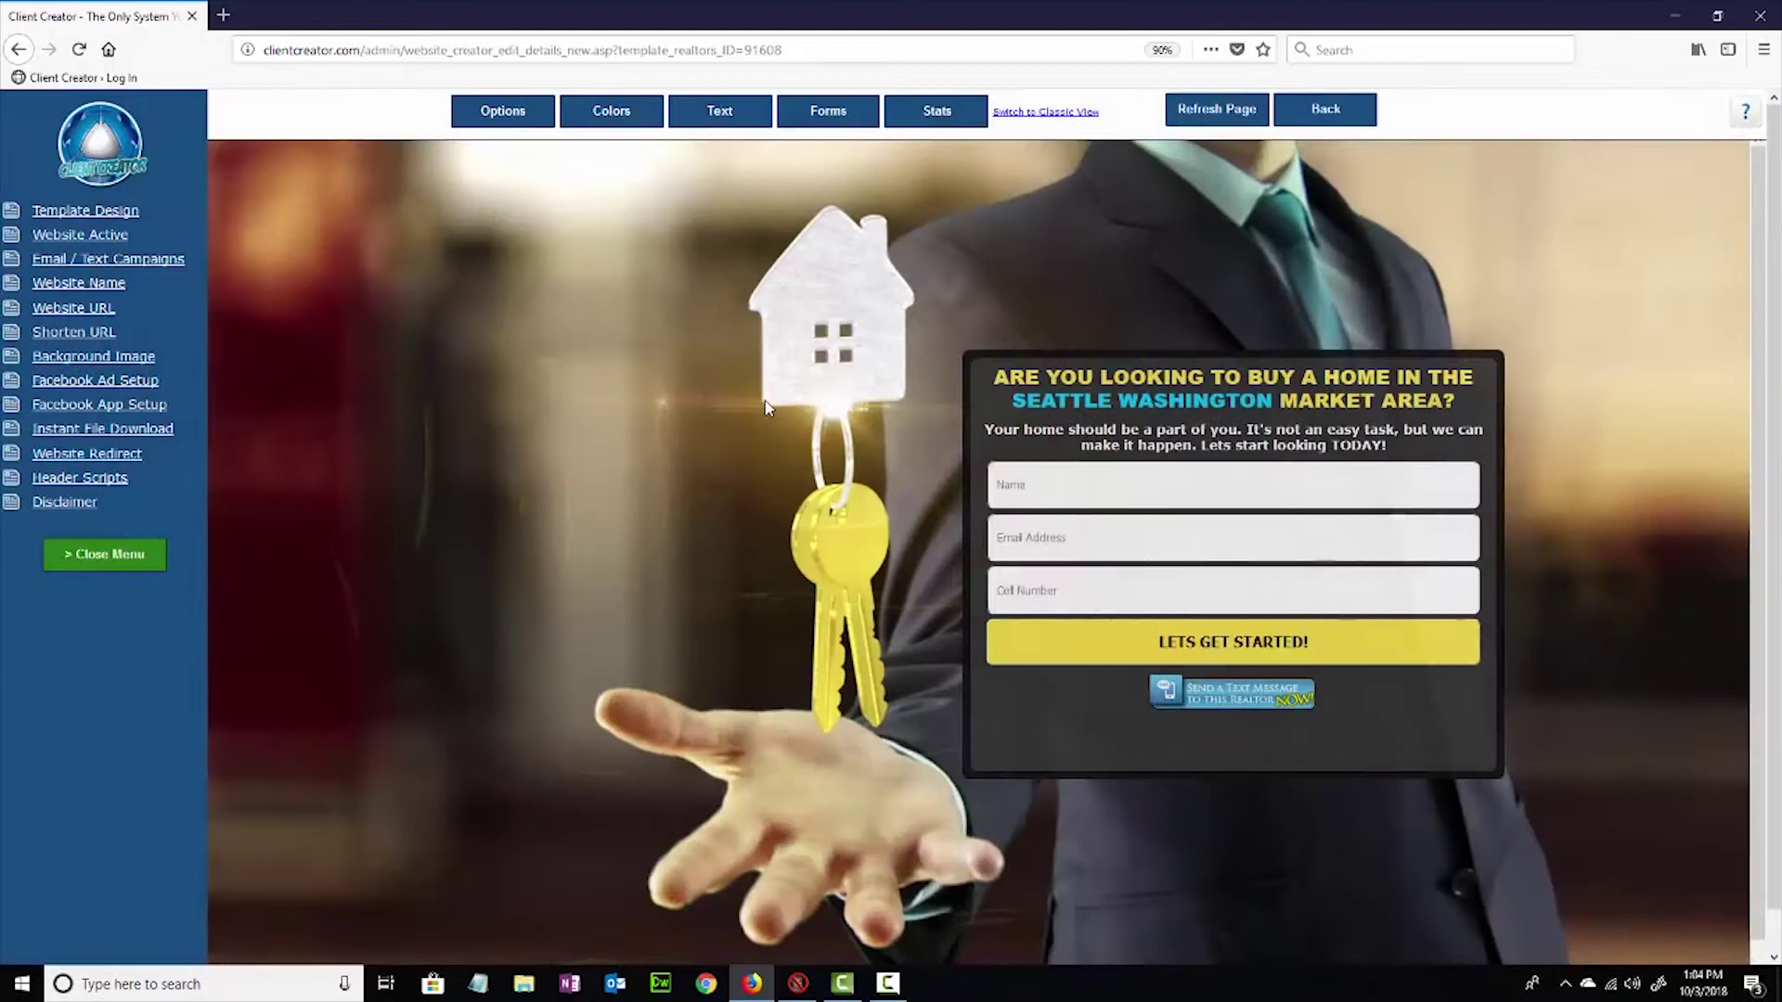
# Copy the landing page's saved shortened URL and load it in a new browser tab to test the link.
pyautogui.click(104, 336)
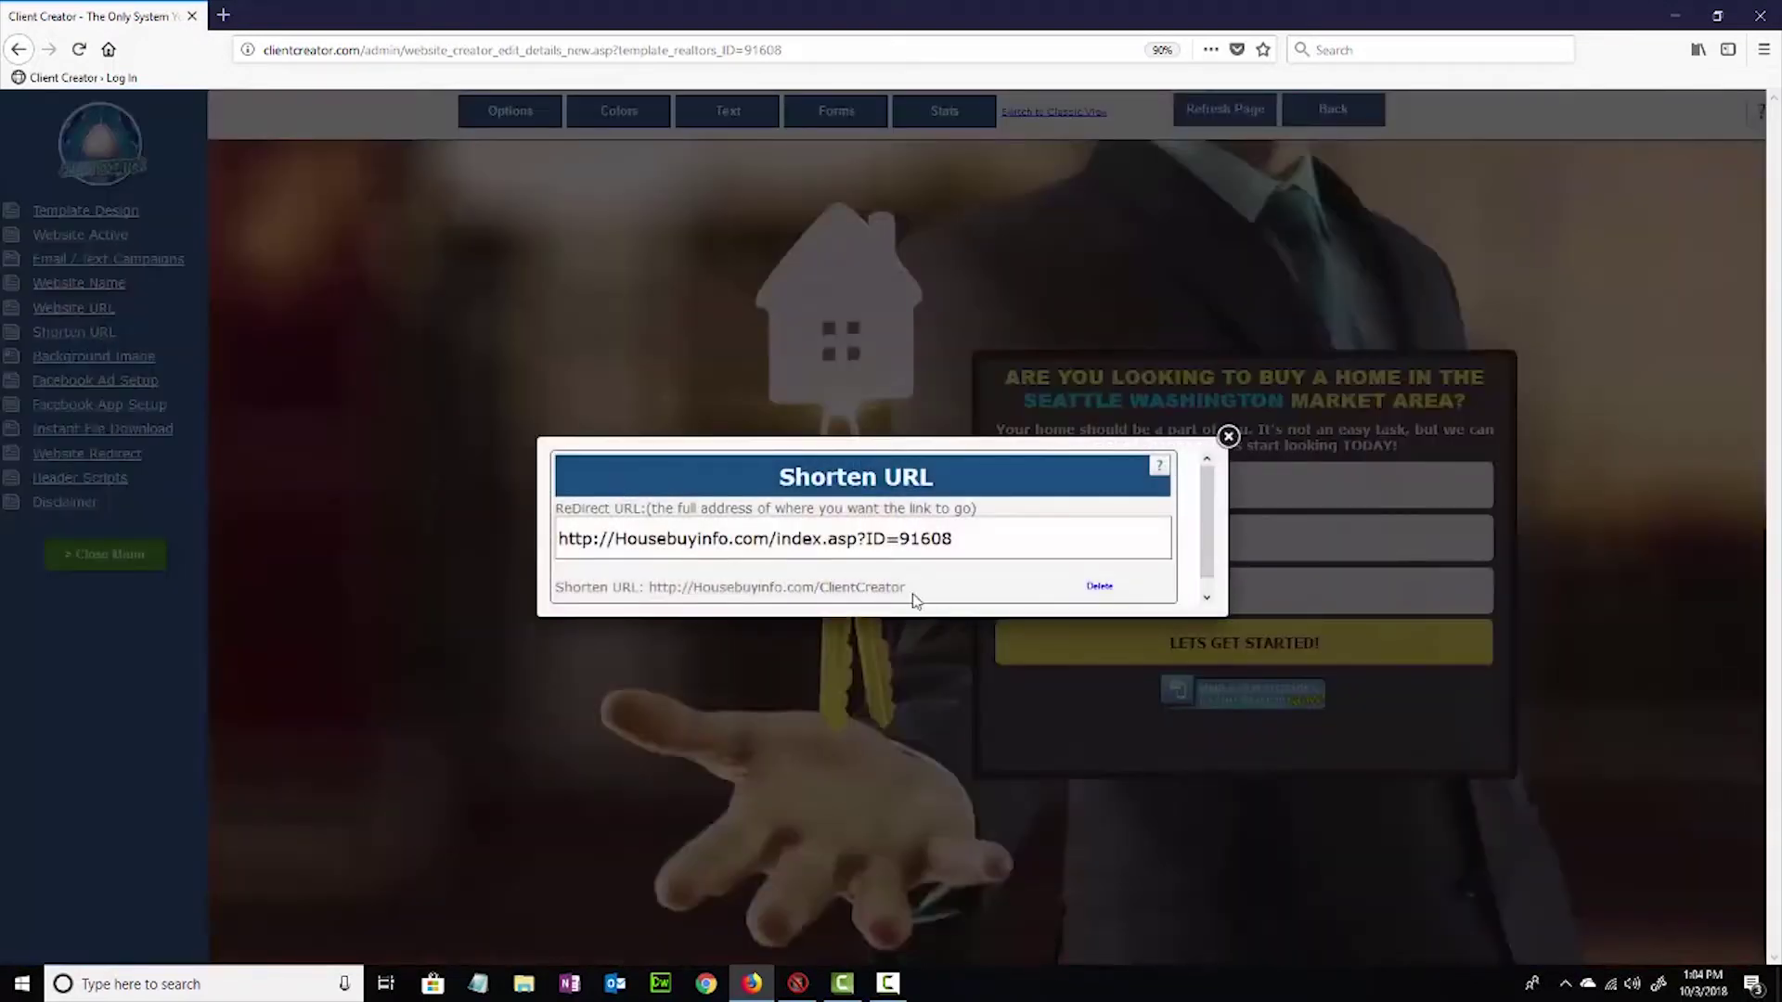
pyautogui.moveTo(911, 596); pyautogui.dragTo(652, 592)
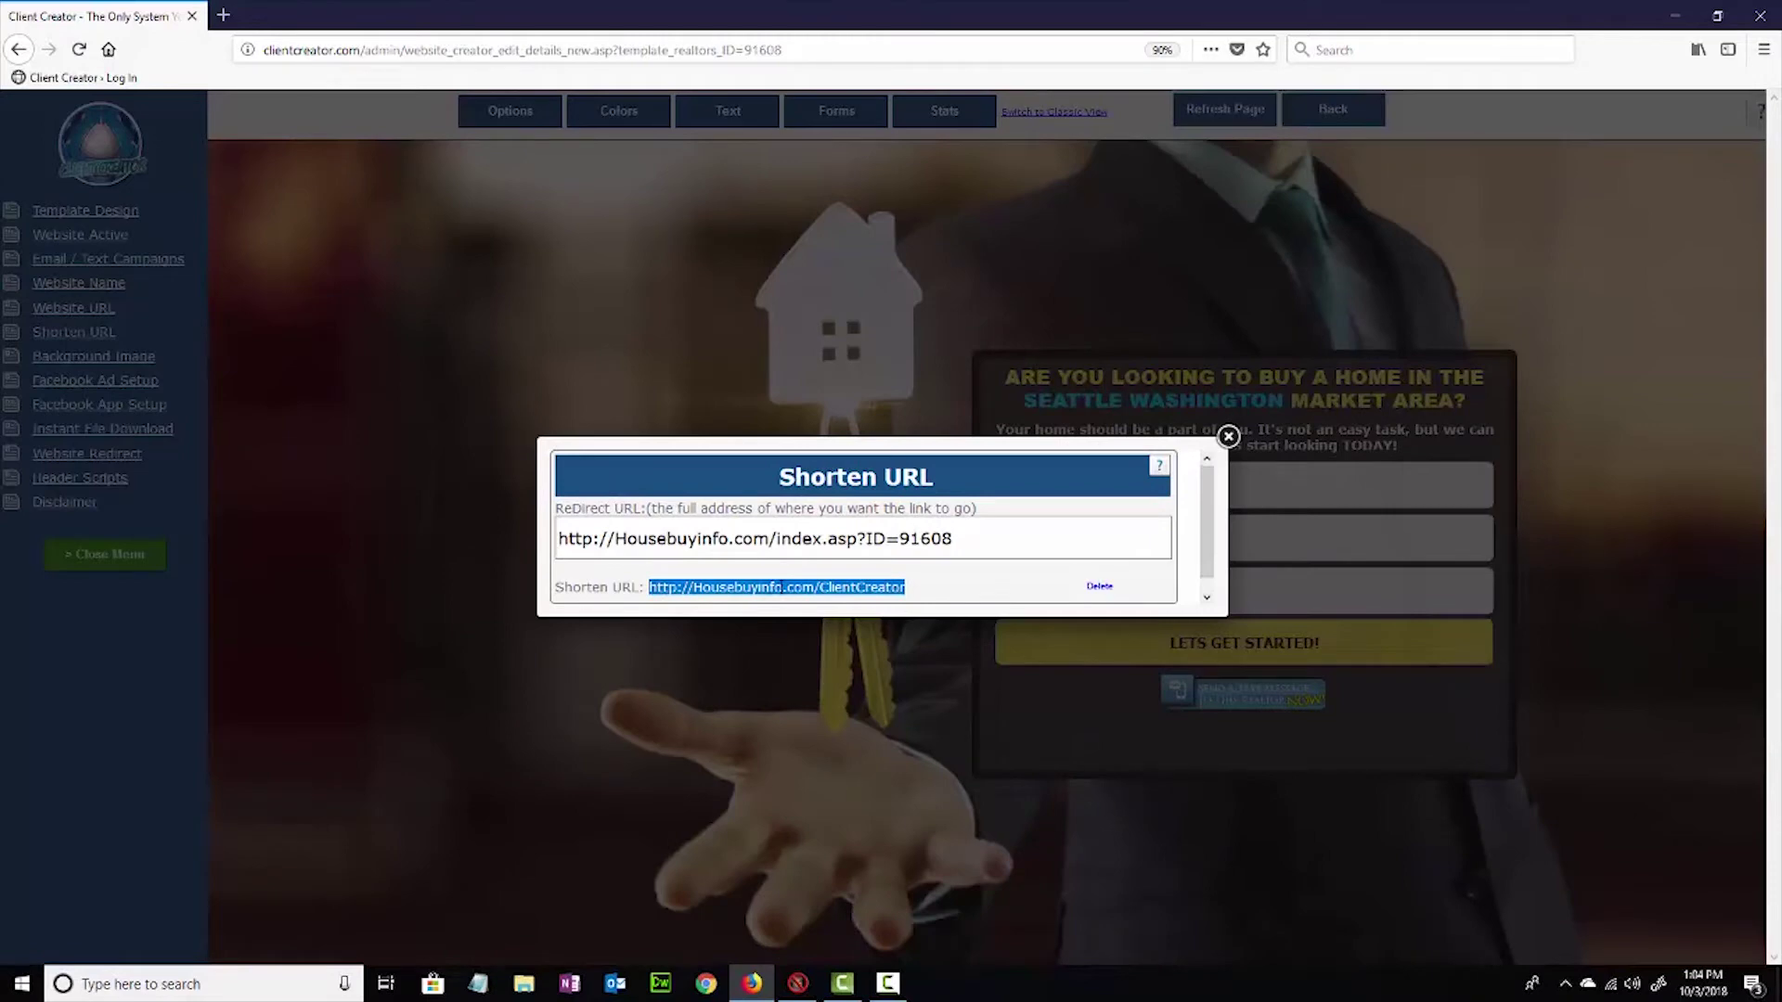
pyautogui.rightClick(833, 590)
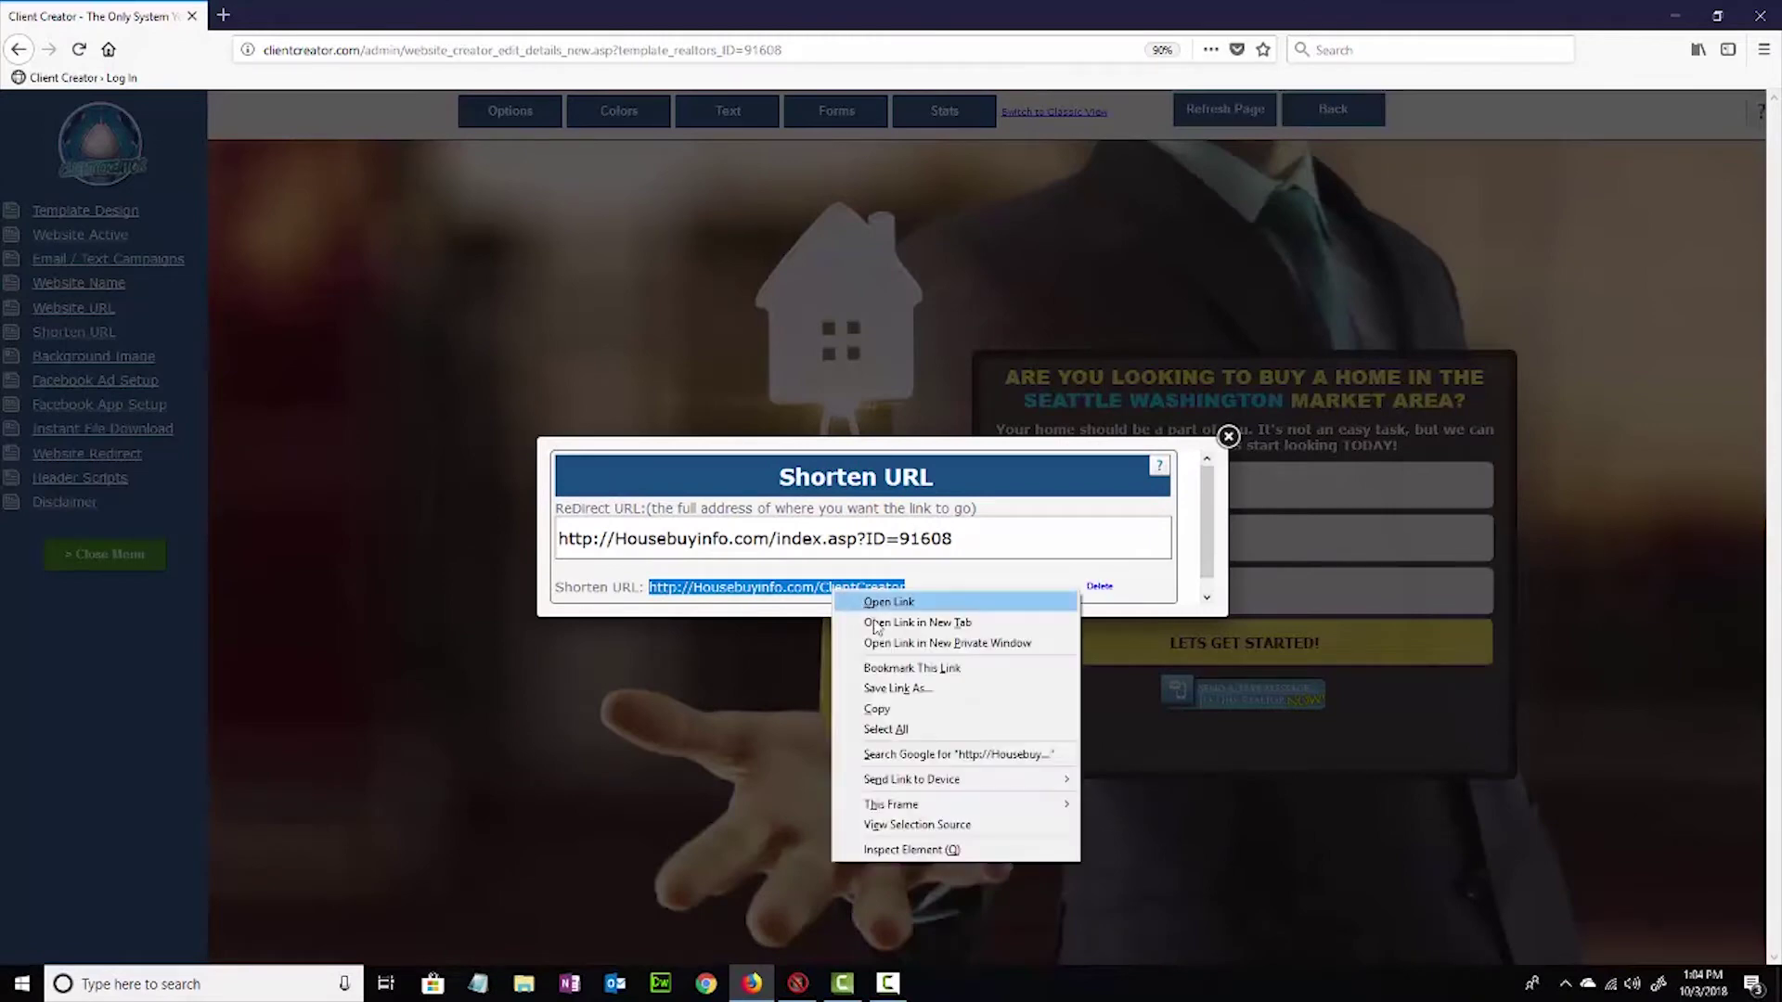
pyautogui.click(889, 711)
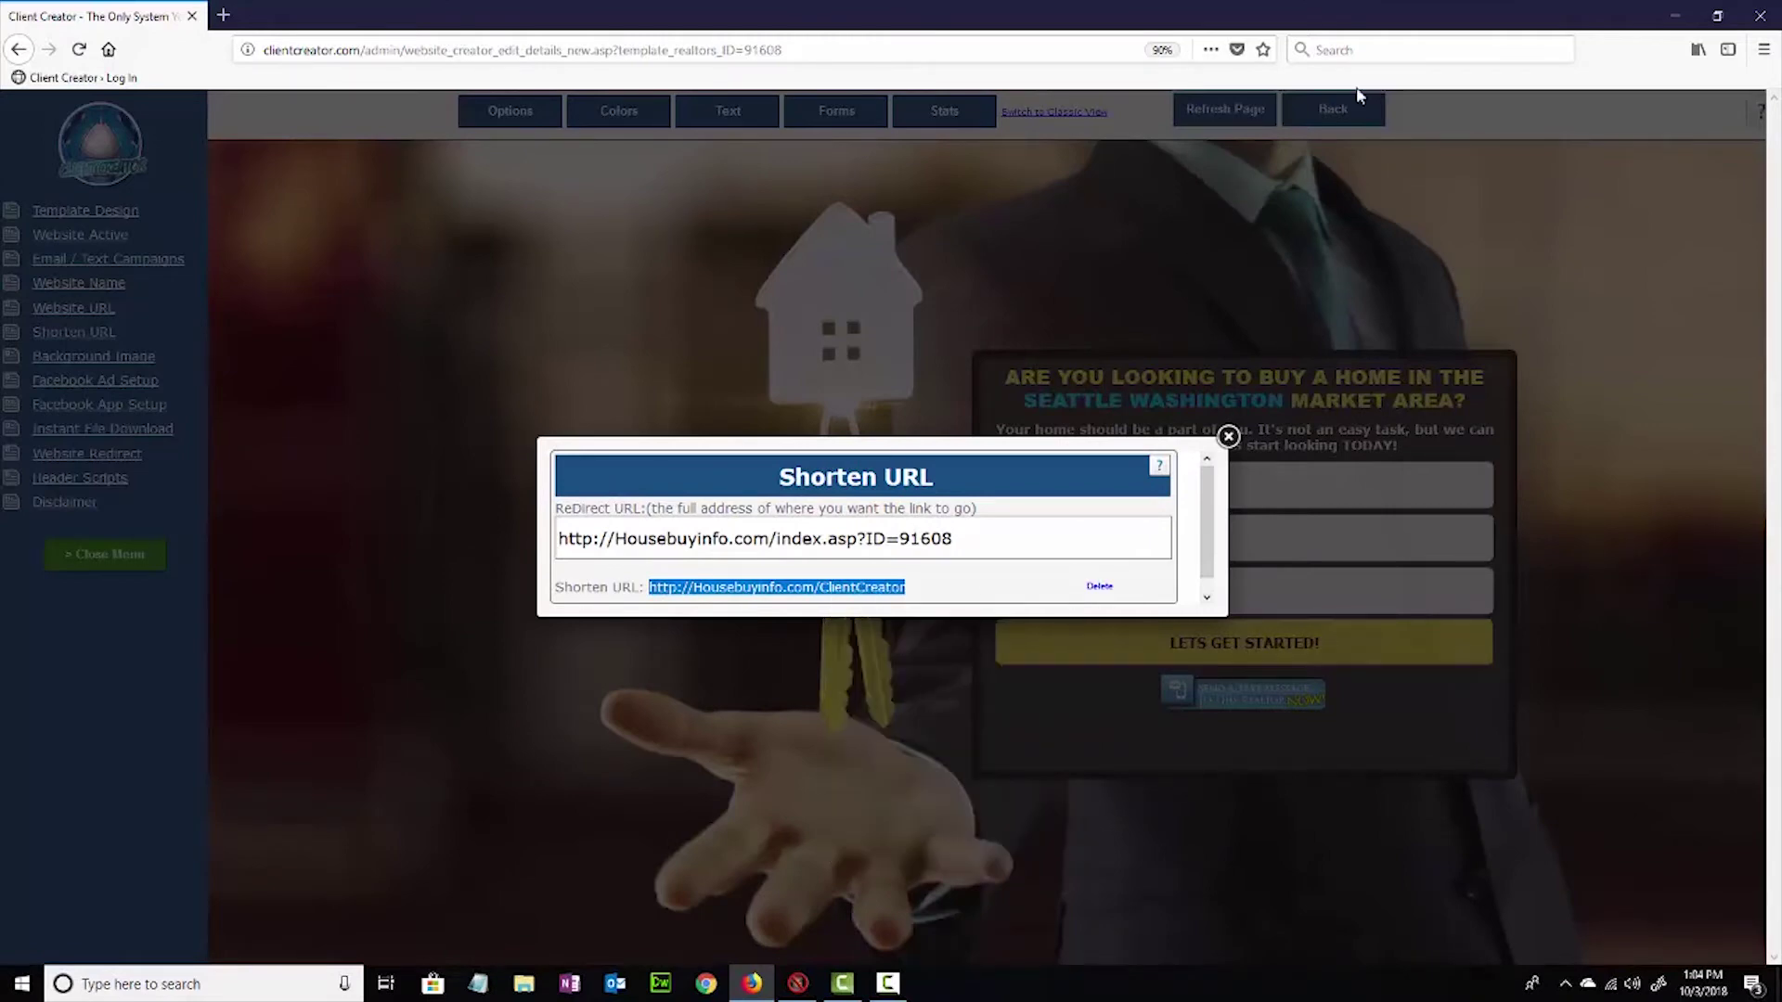
pyautogui.click(225, 20)
pyautogui.hotkey('ctrl', 'v')
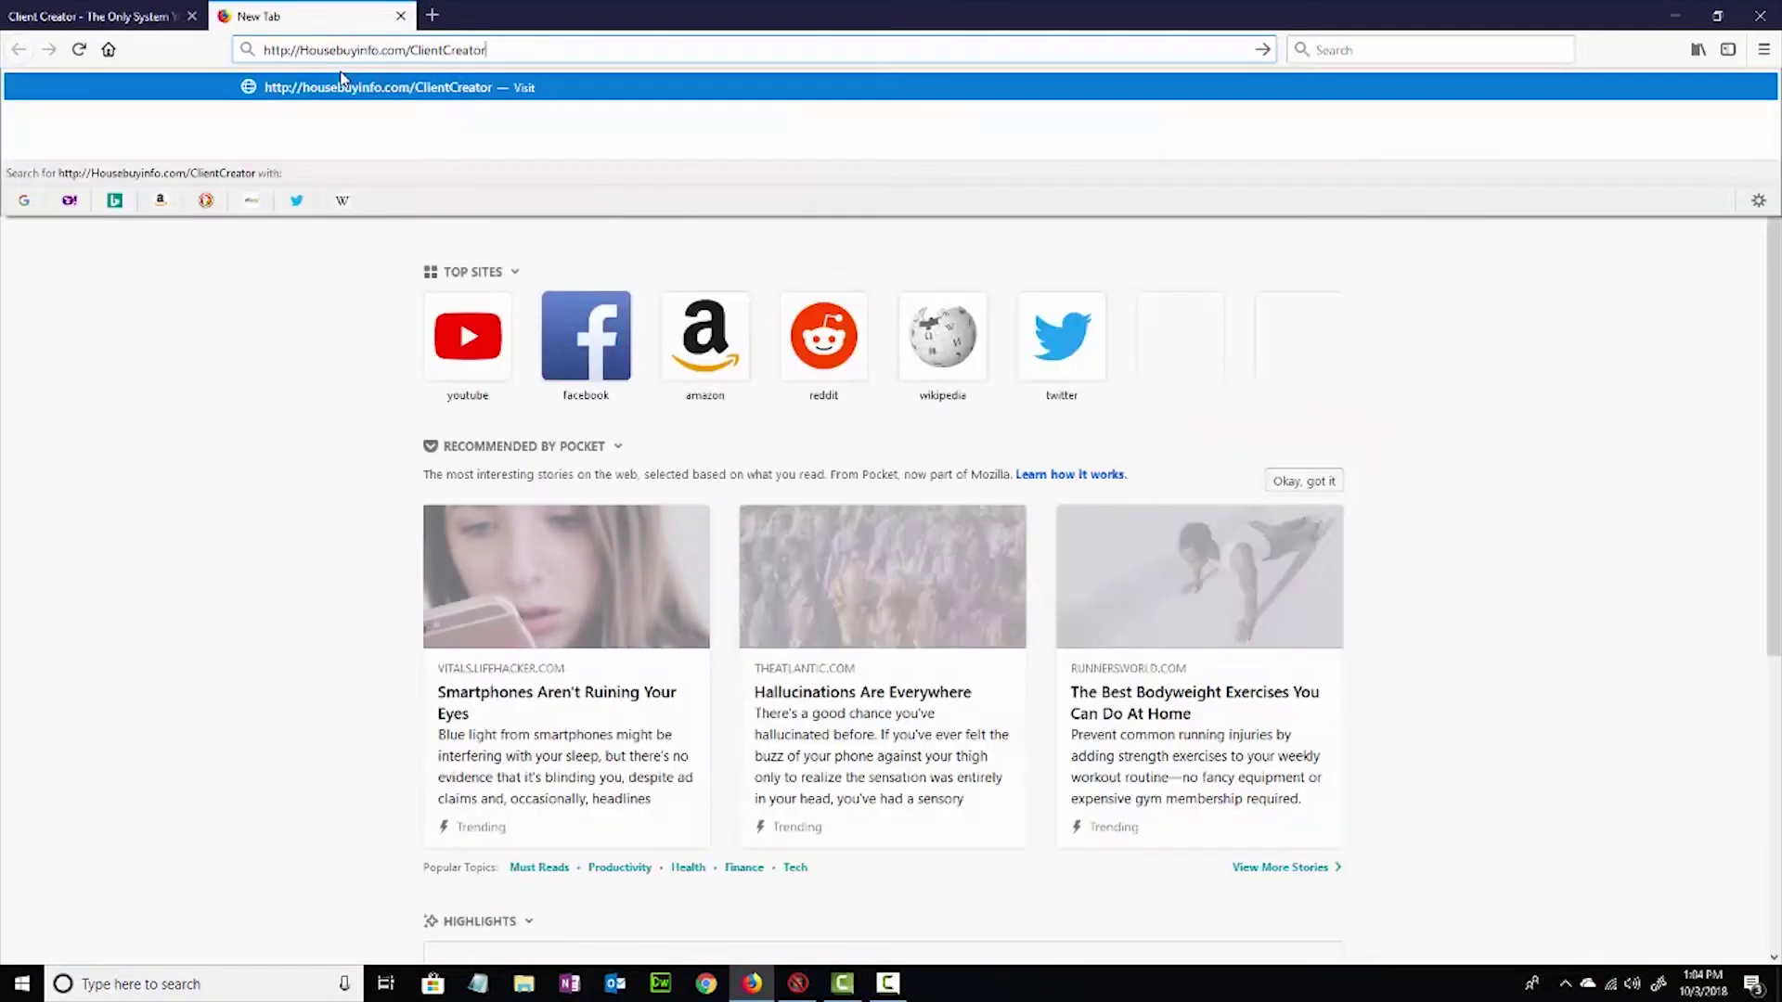
pyautogui.press('Return')
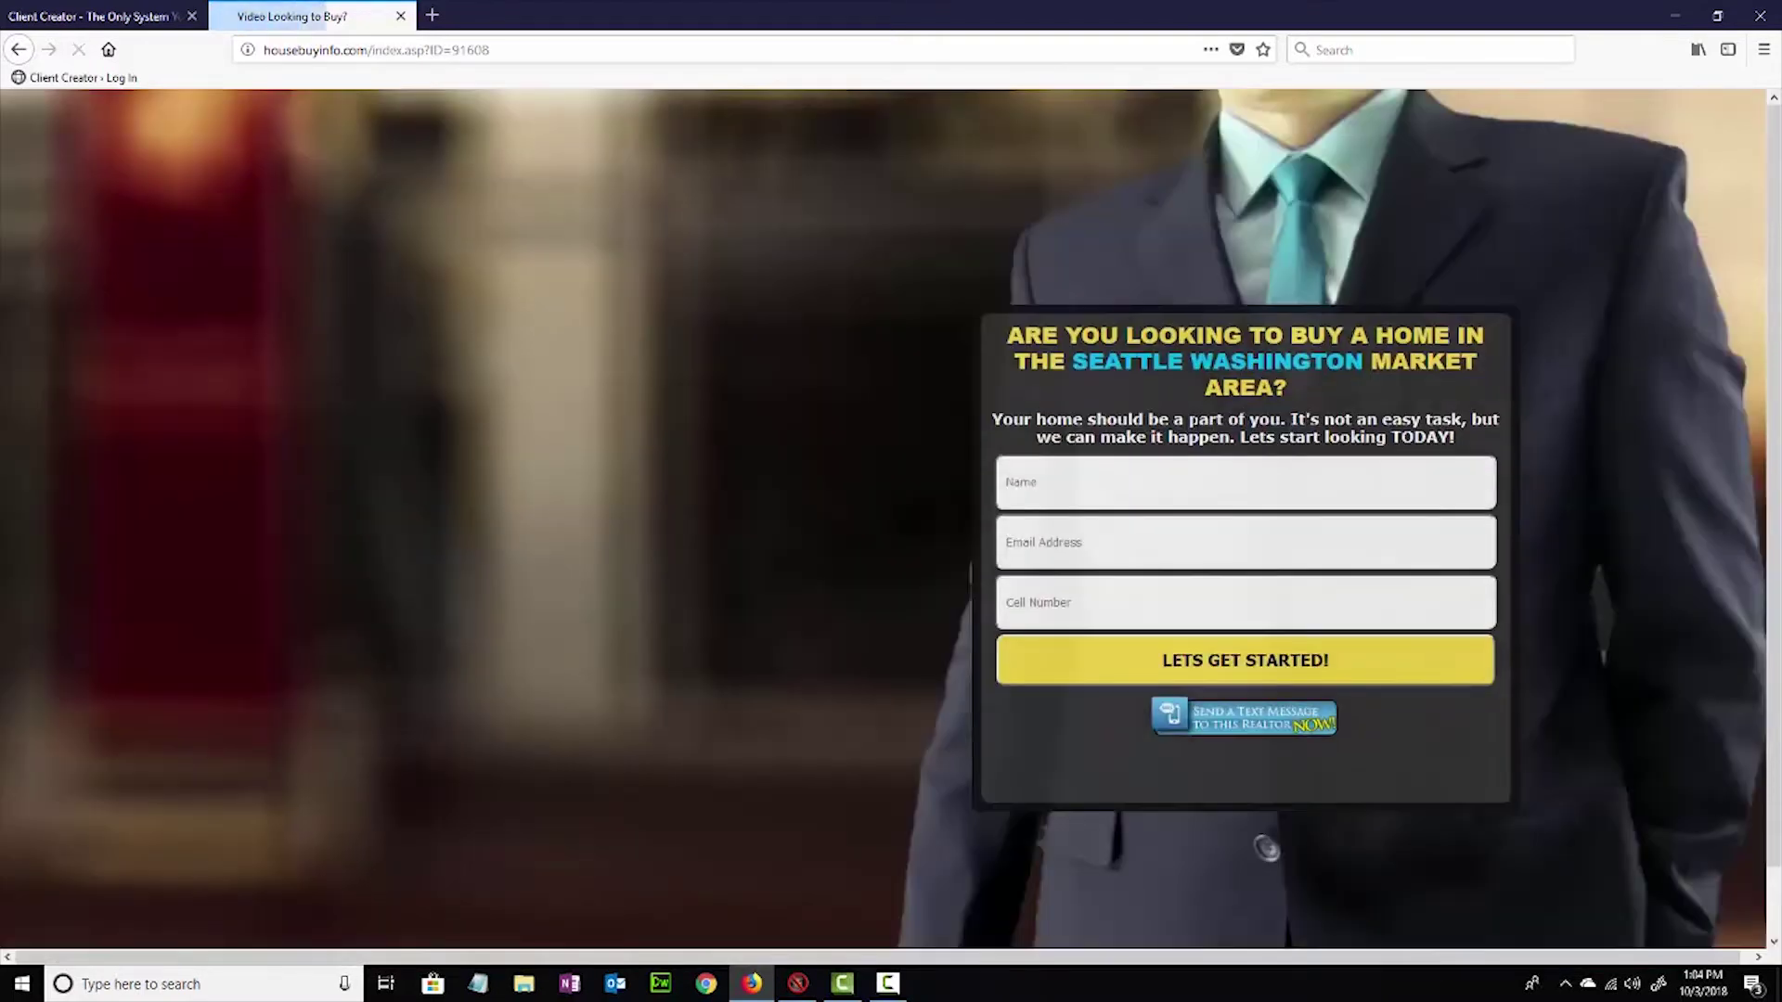
# Return to the editor tab, compare the shortened URL with the full redirect URL, and close the Shorten URL settings.
pyautogui.click(131, 23)
pyautogui.moveTo(650, 588)
pyautogui.mouseDown()
pyautogui.moveTo(904, 594)
pyautogui.moveTo(649, 594)
pyautogui.mouseUp()
pyautogui.click(904, 594)
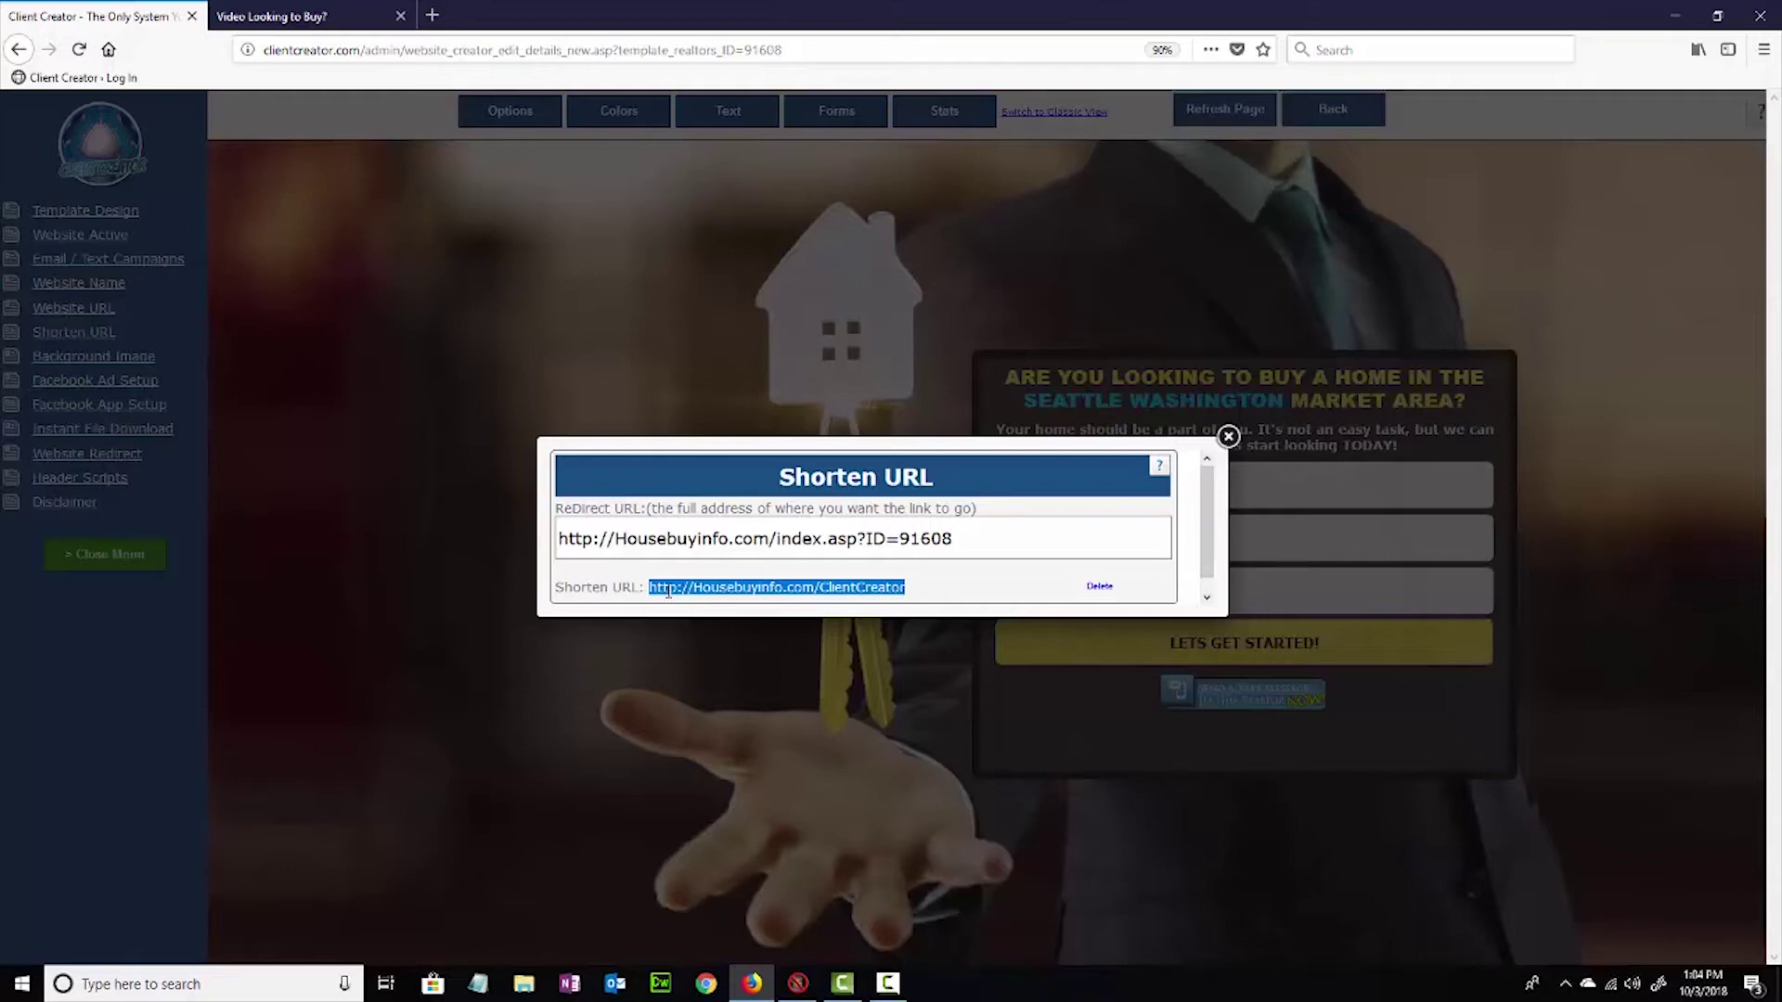
pyautogui.moveTo(953, 539); pyautogui.dragTo(559, 538)
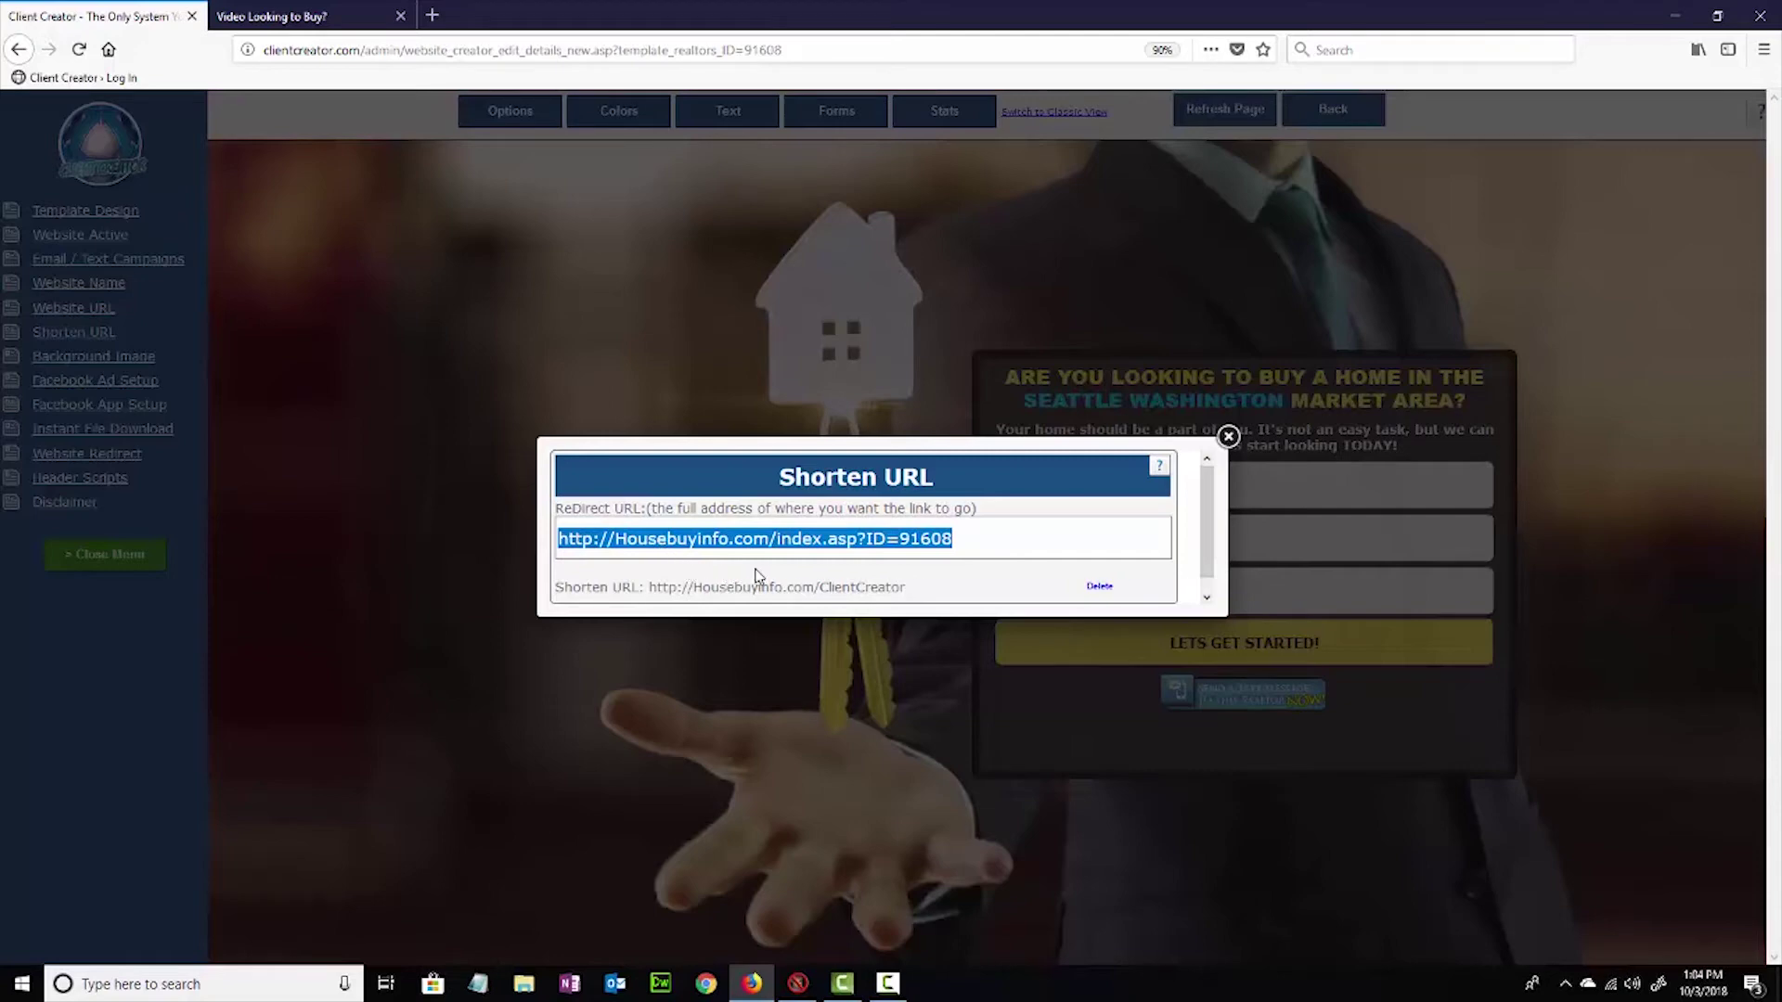
pyautogui.click(856, 539)
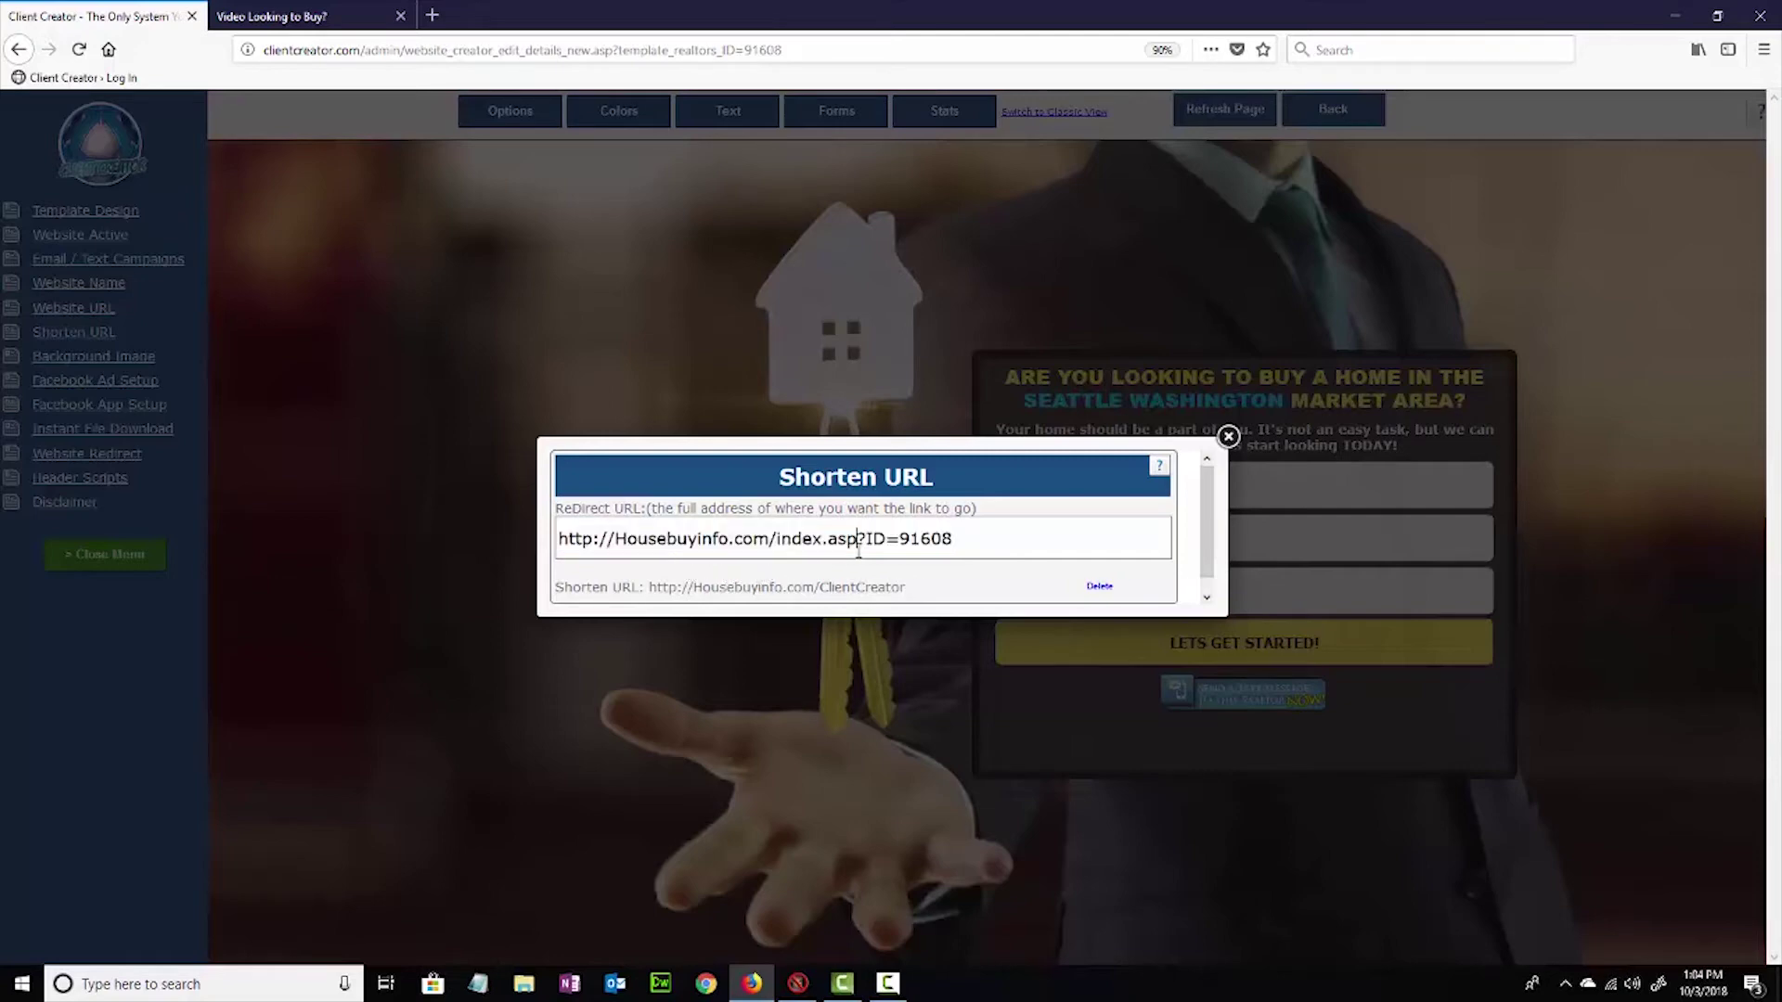
pyautogui.moveTo(975, 541); pyautogui.dragTo(561, 546)
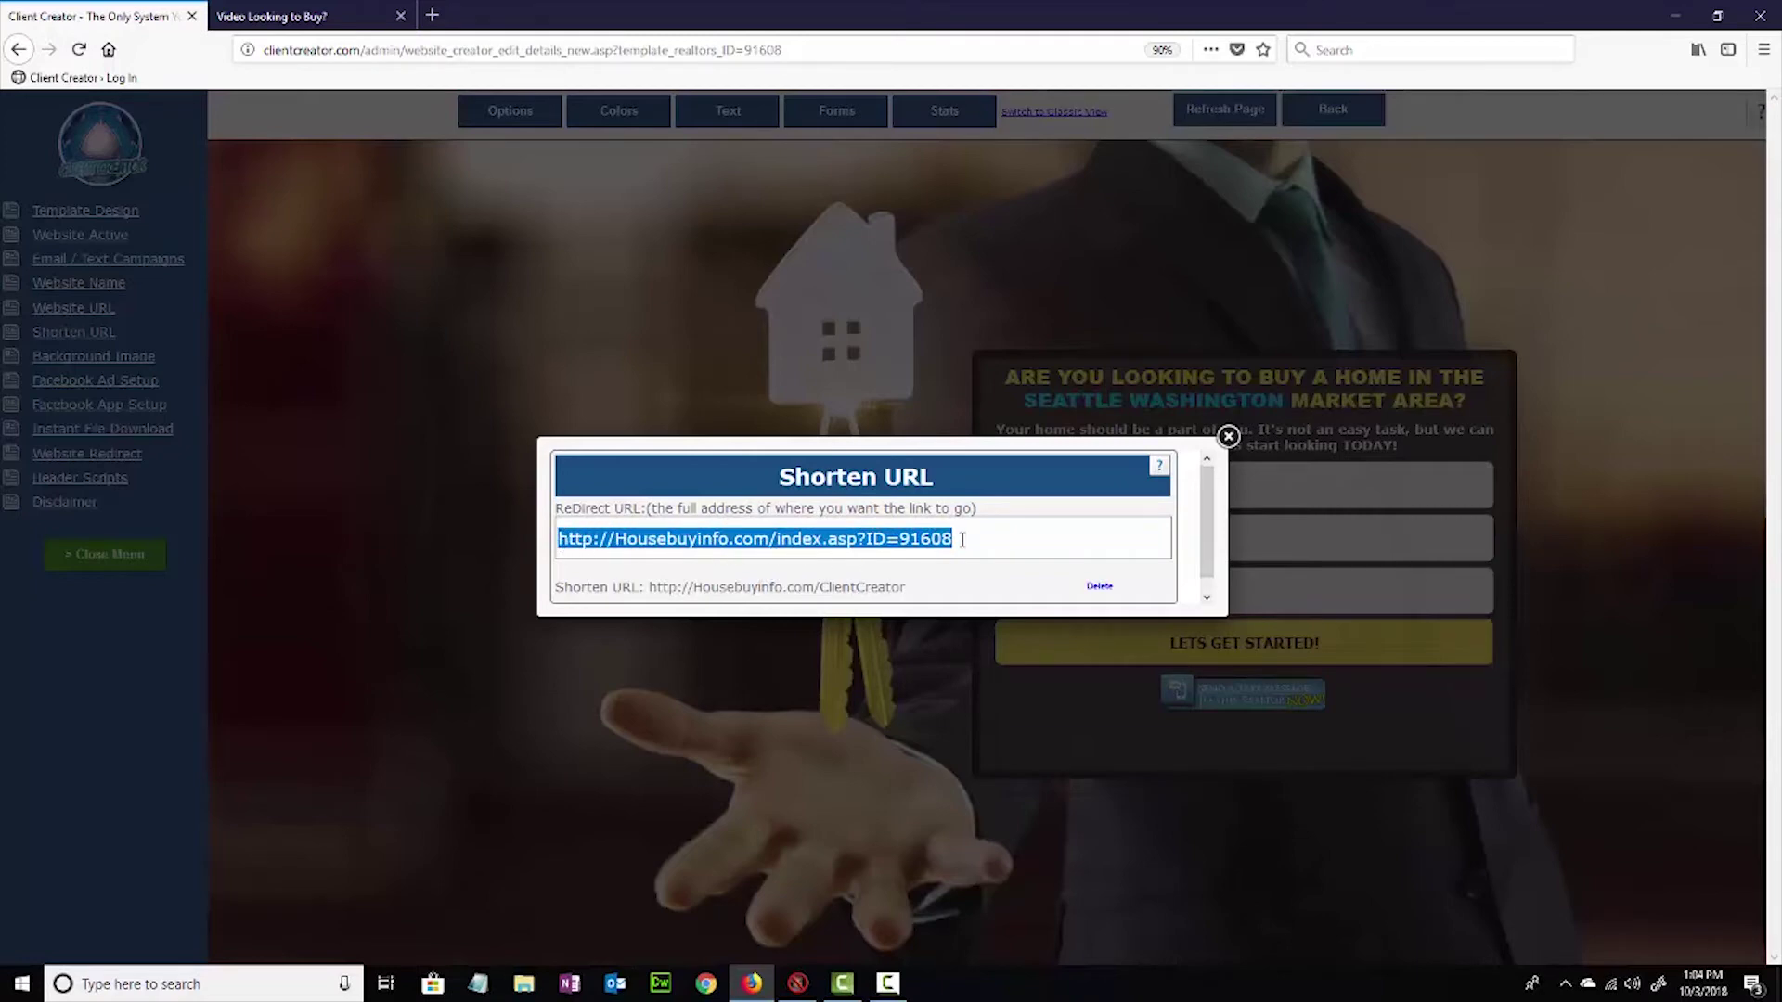
pyautogui.moveTo(908, 589); pyautogui.dragTo(651, 591)
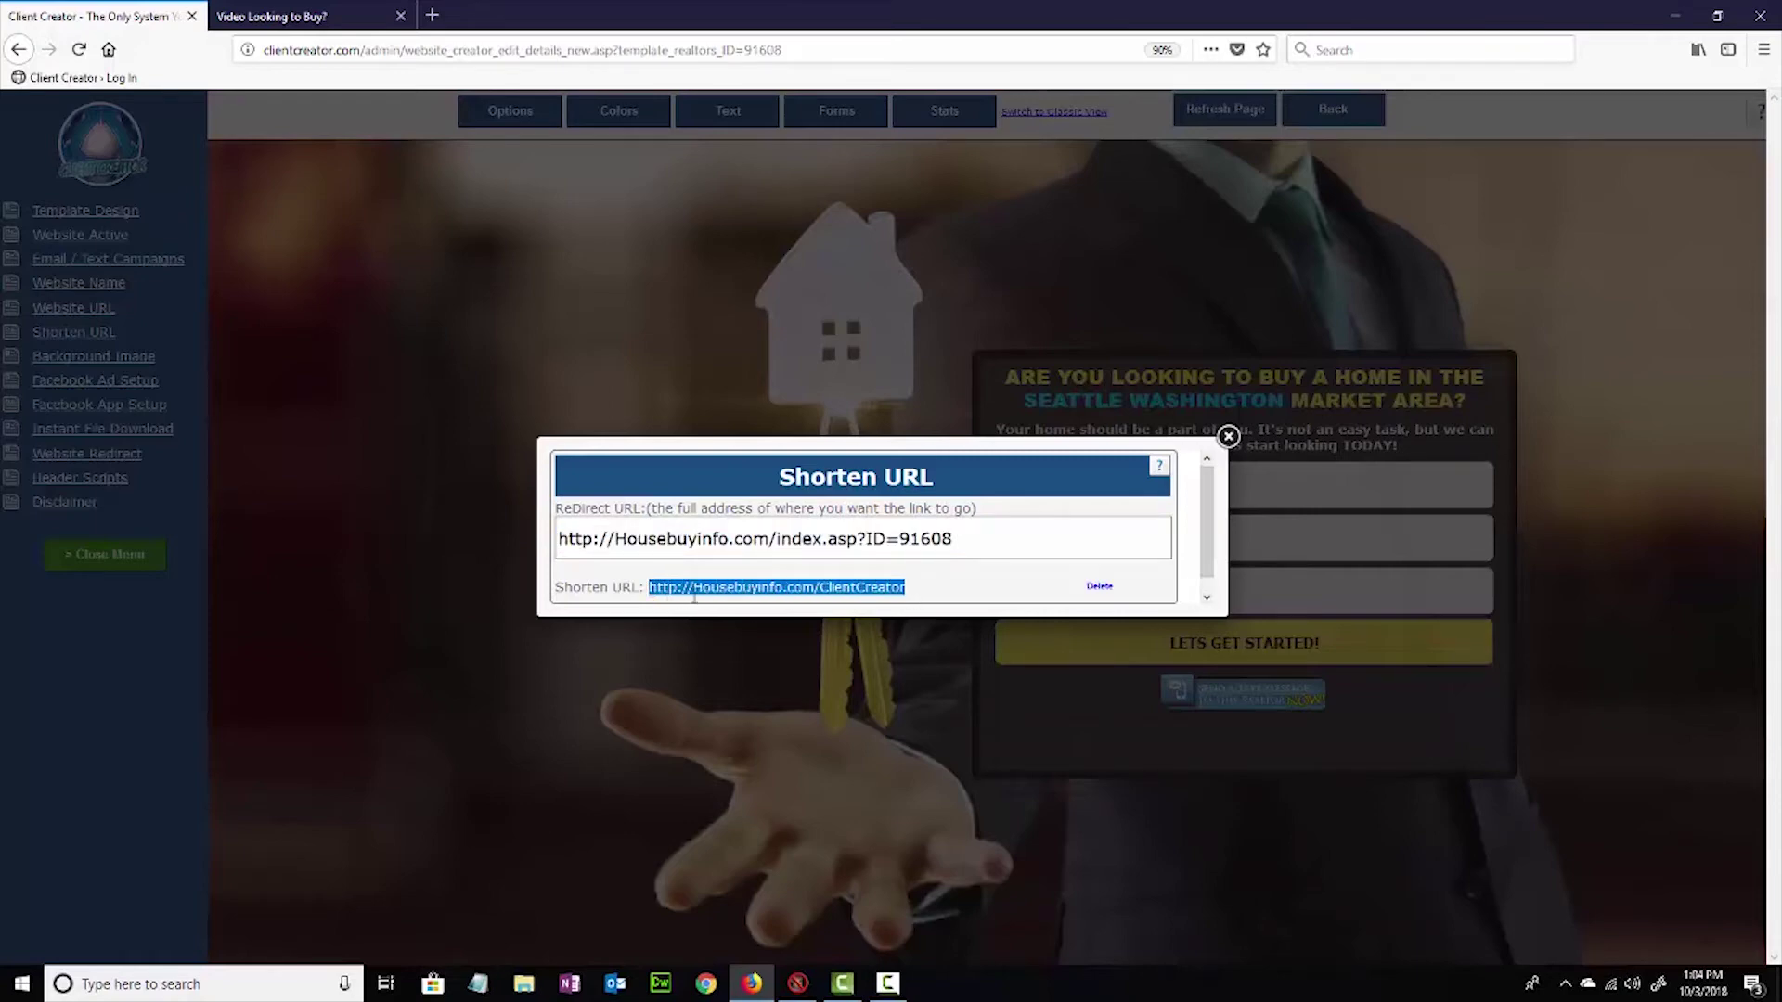
pyautogui.click(913, 594)
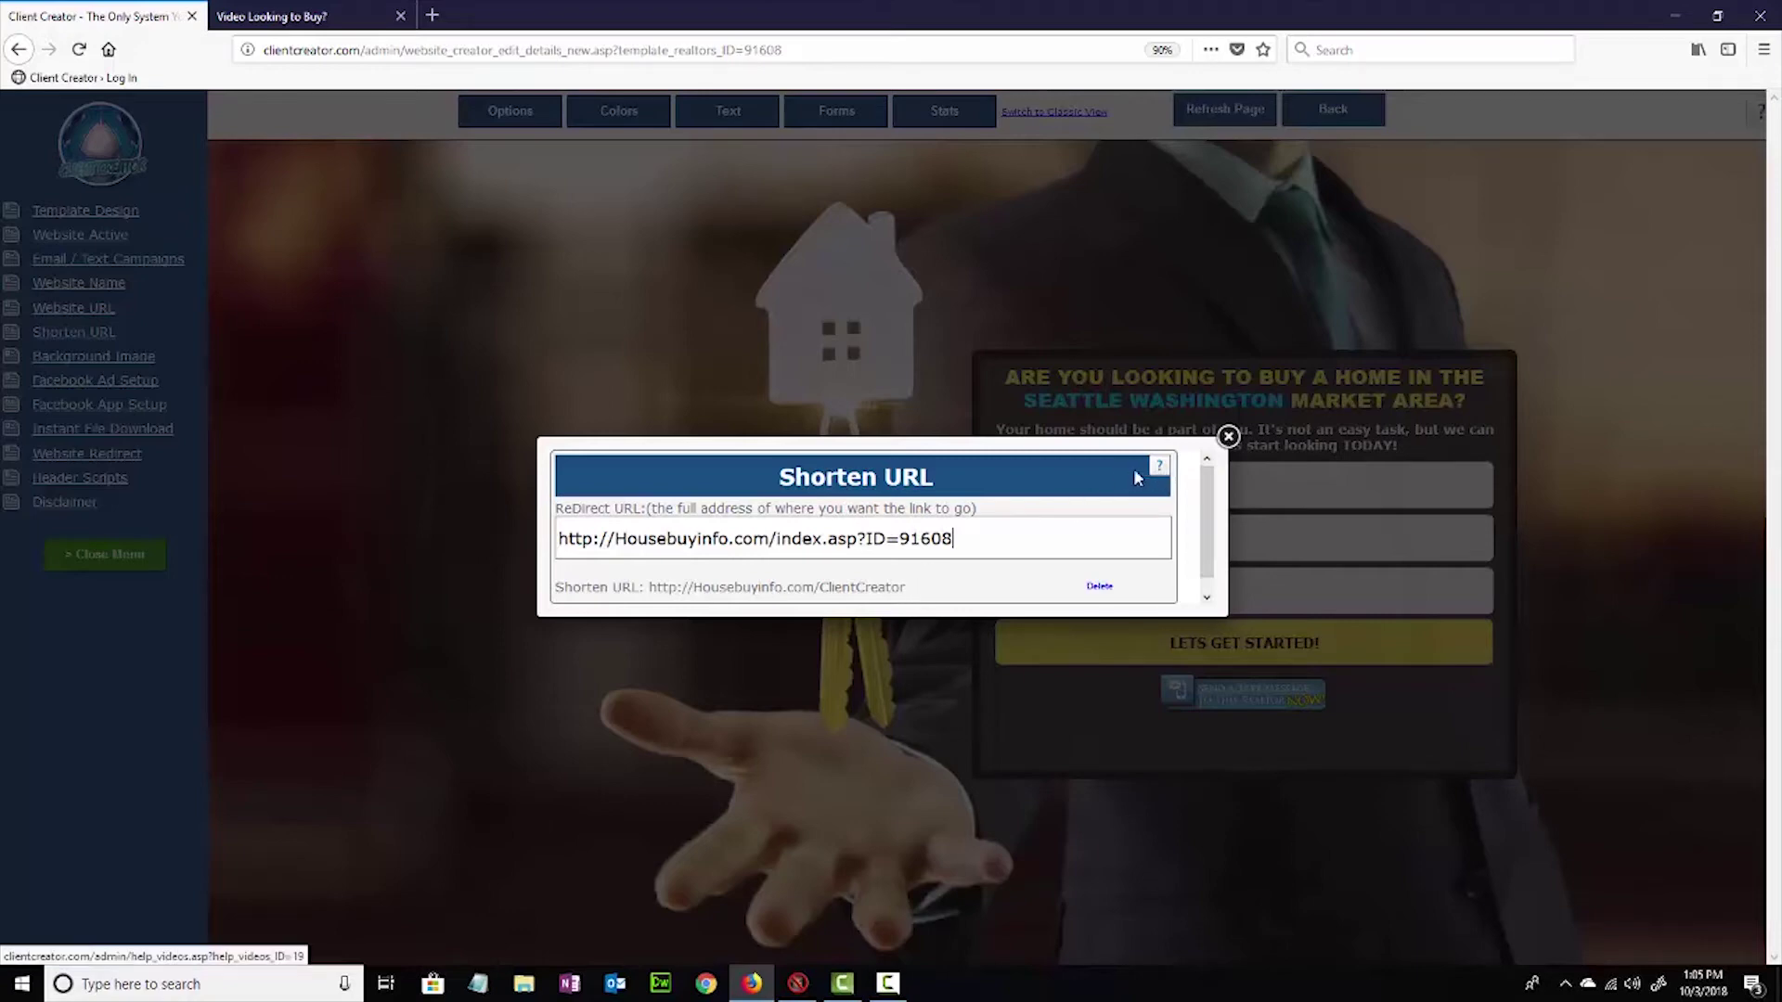
pyautogui.click(1228, 436)
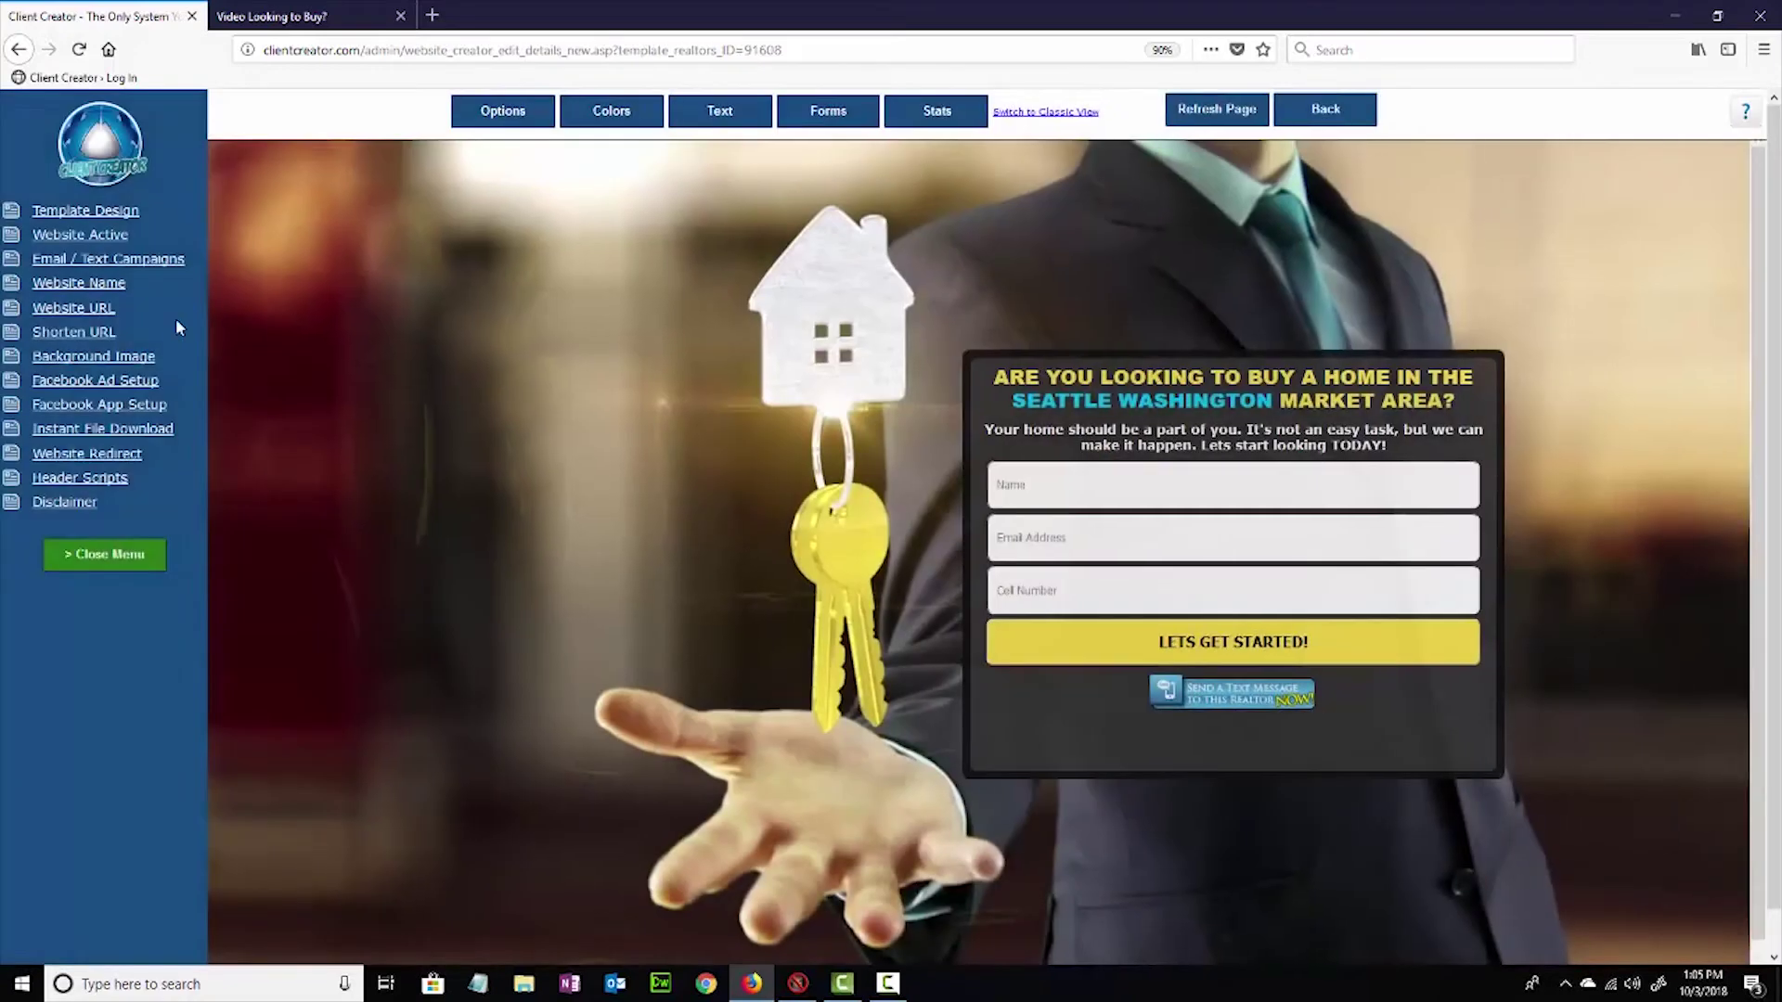
# Open the landing page's Website URL setting and examine the full website address.
pyautogui.click(93, 310)
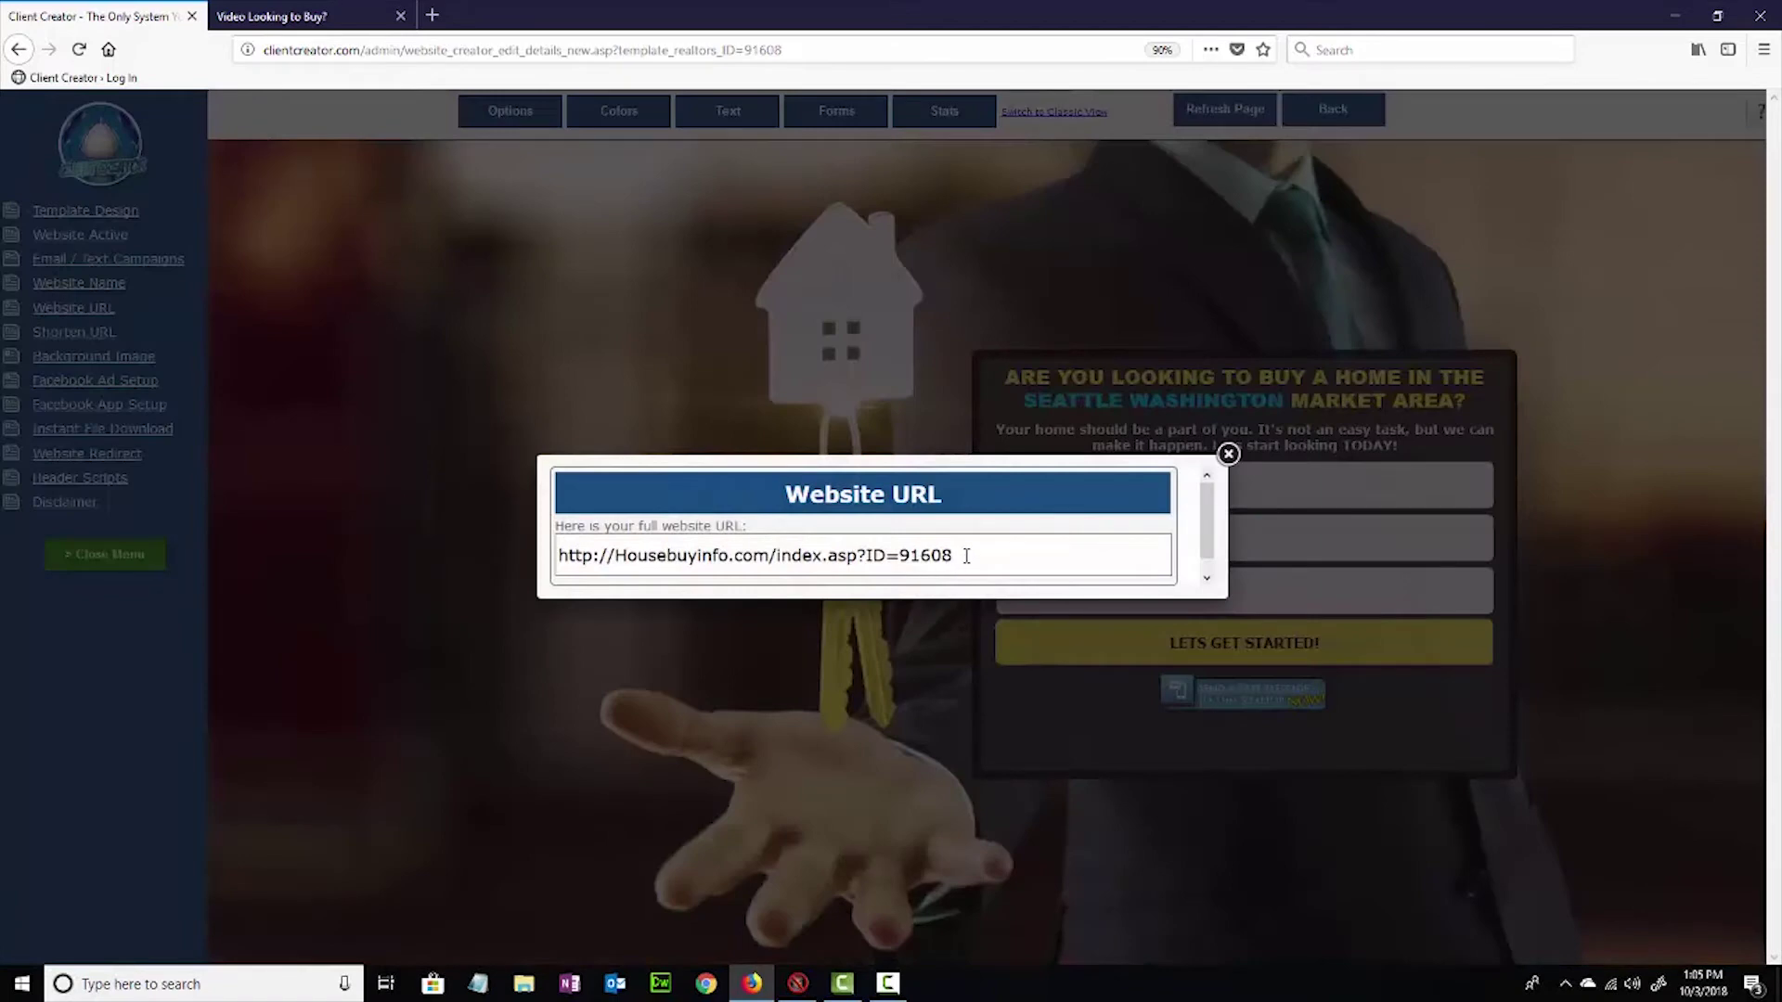
pyautogui.moveTo(969, 557); pyautogui.dragTo(568, 572)
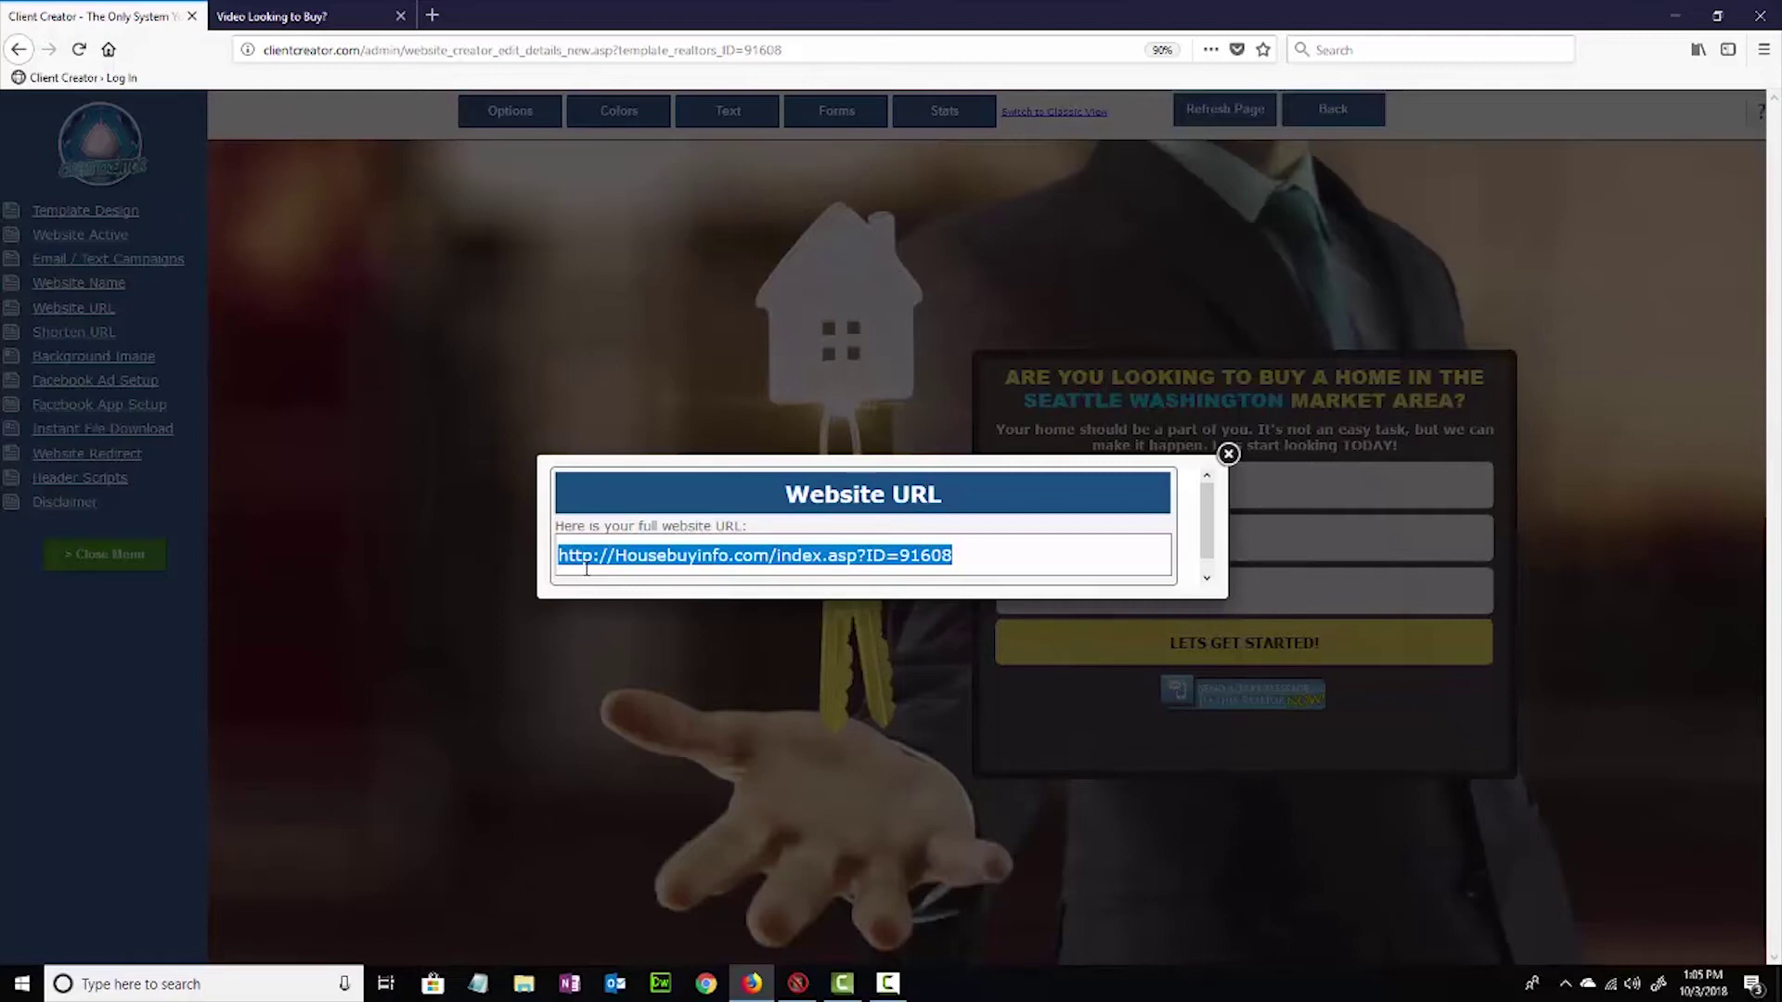
pyautogui.click(959, 557)
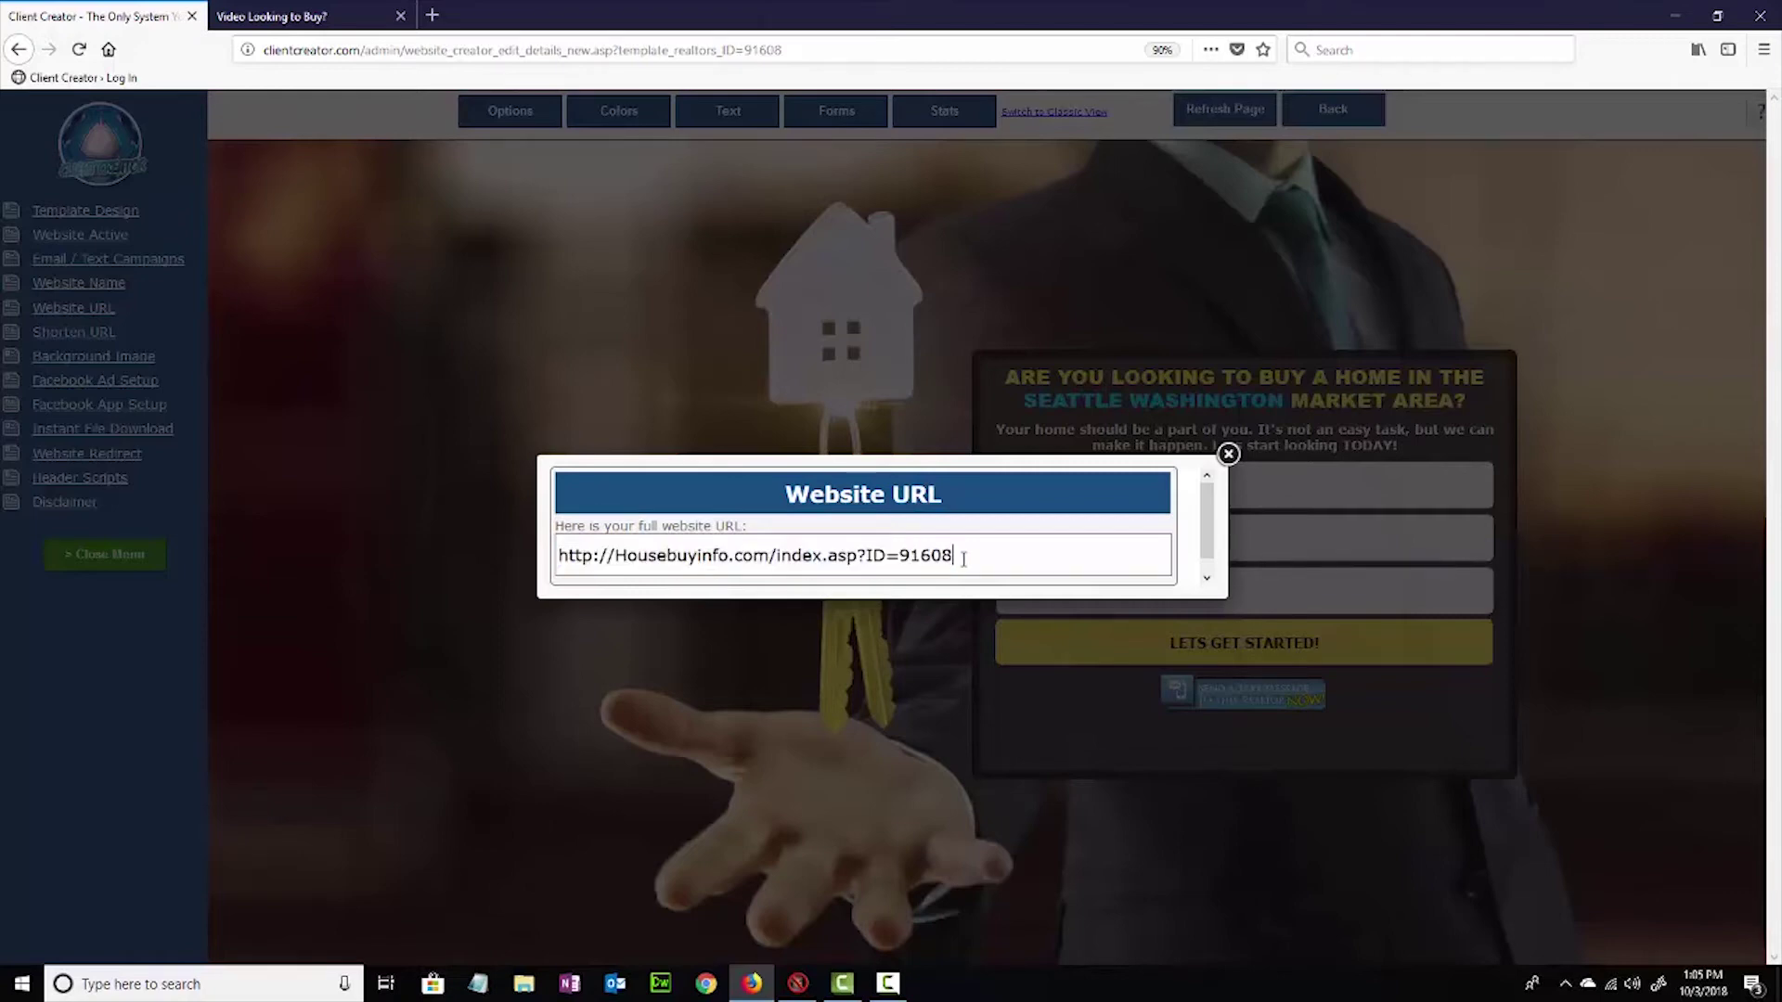
pyautogui.moveTo(959, 557); pyautogui.dragTo(559, 558)
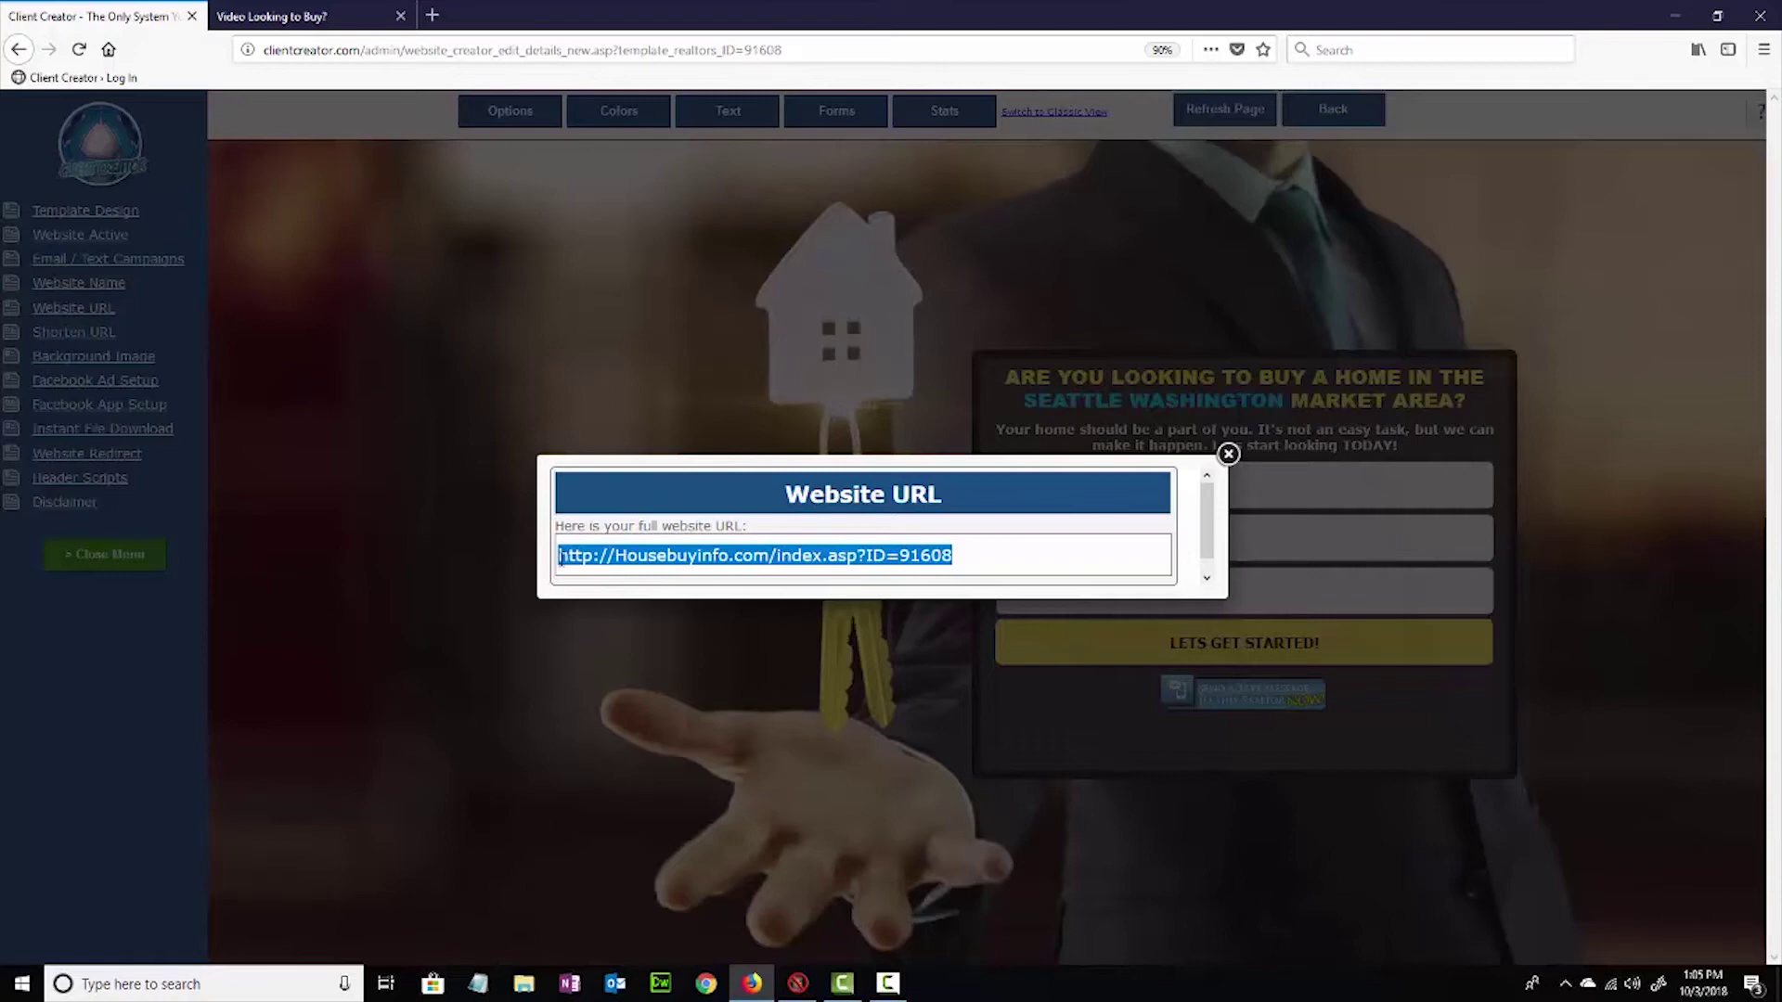
pyautogui.click(618, 555)
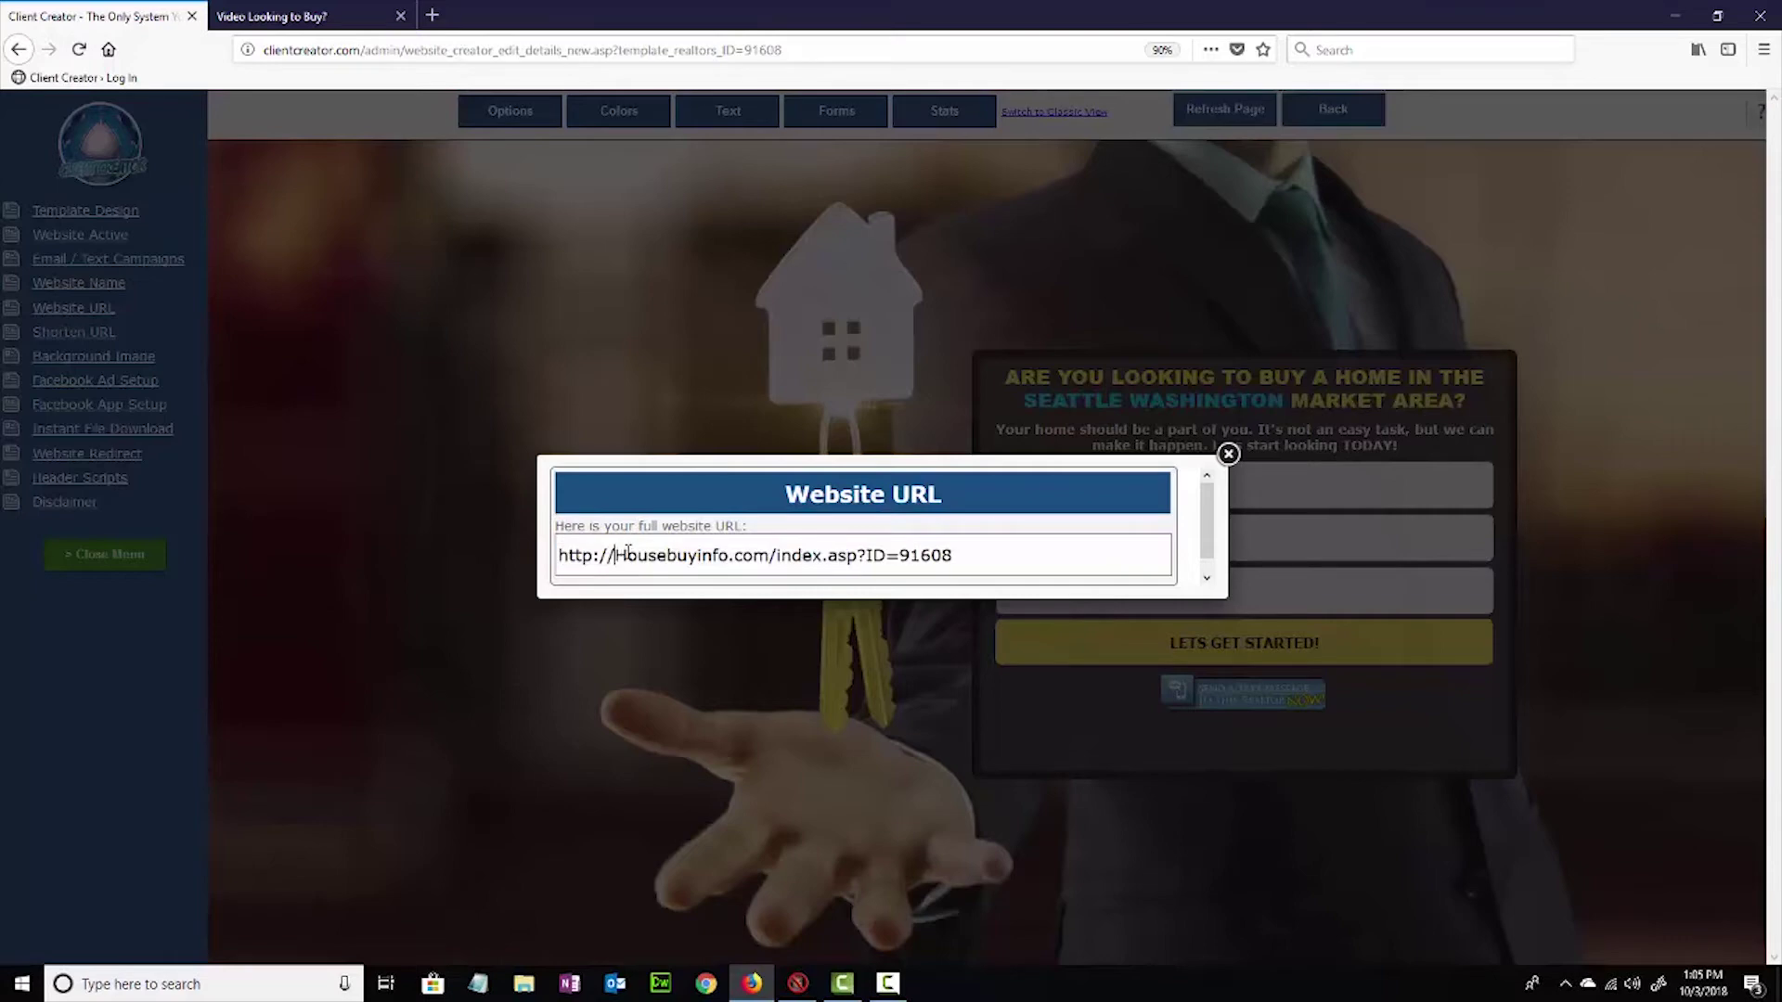
# Highlight the landing page's full website address and close the Website URL setting.
pyautogui.moveTo(954, 555); pyautogui.dragTo(562, 548)
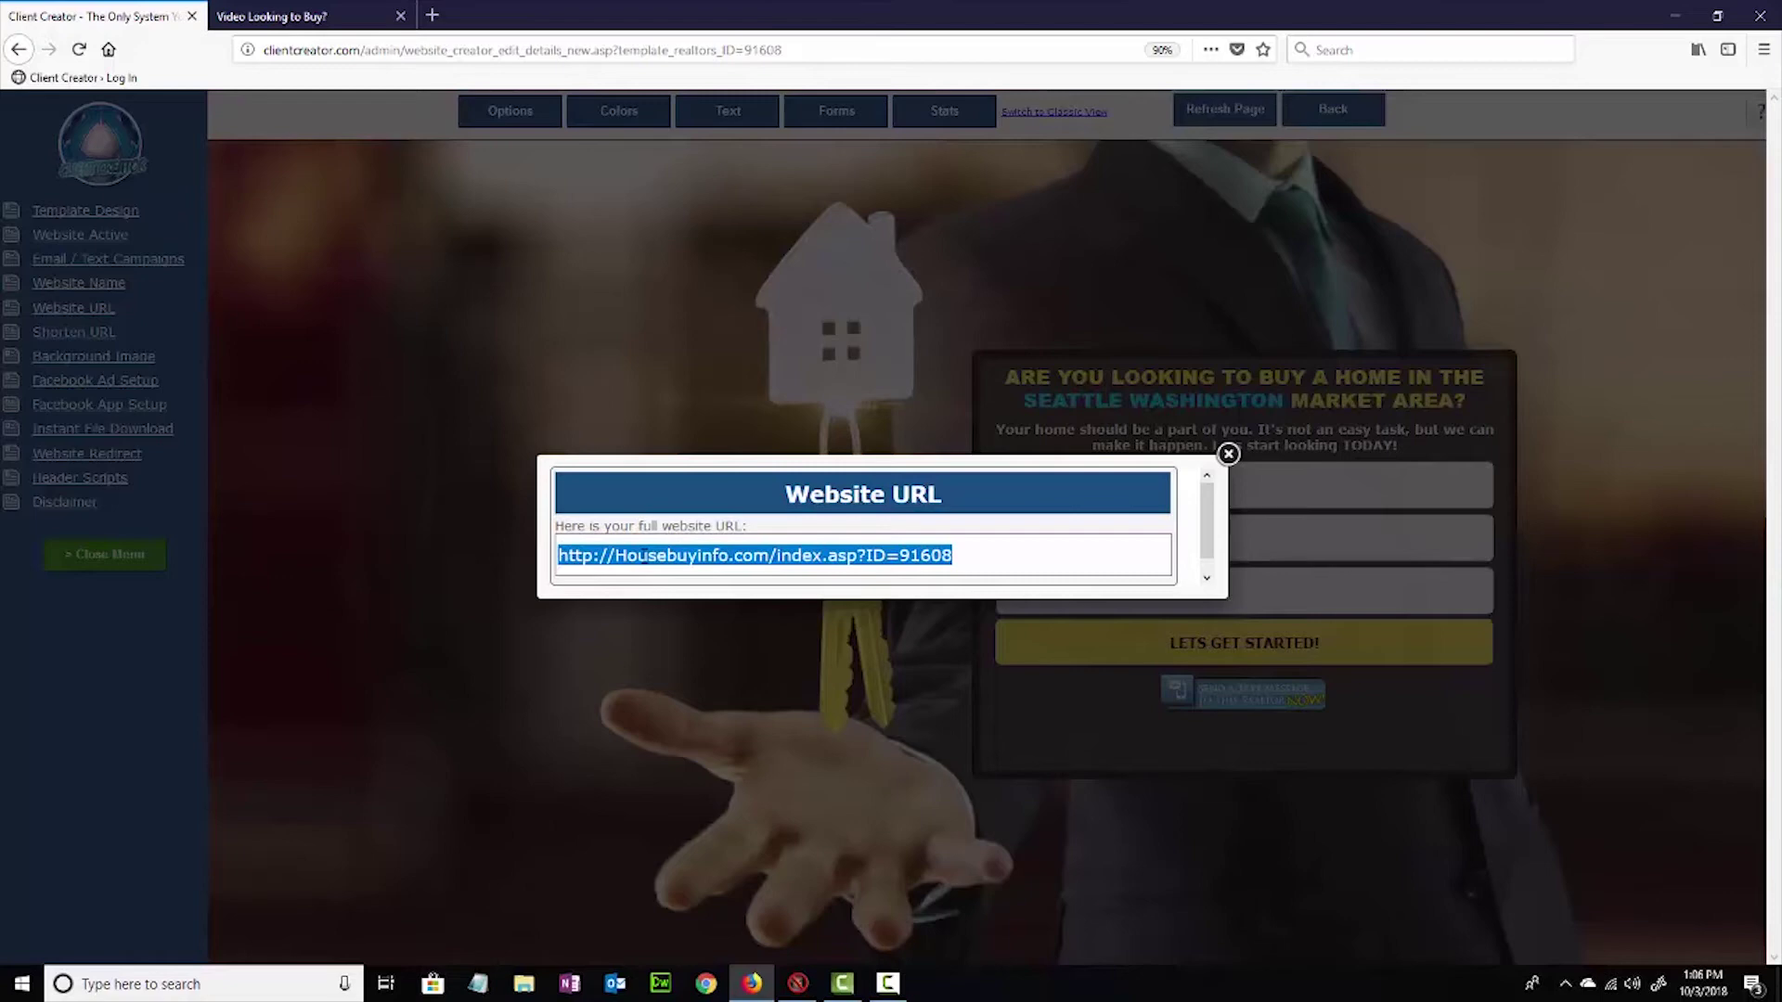
pyautogui.click(782, 557)
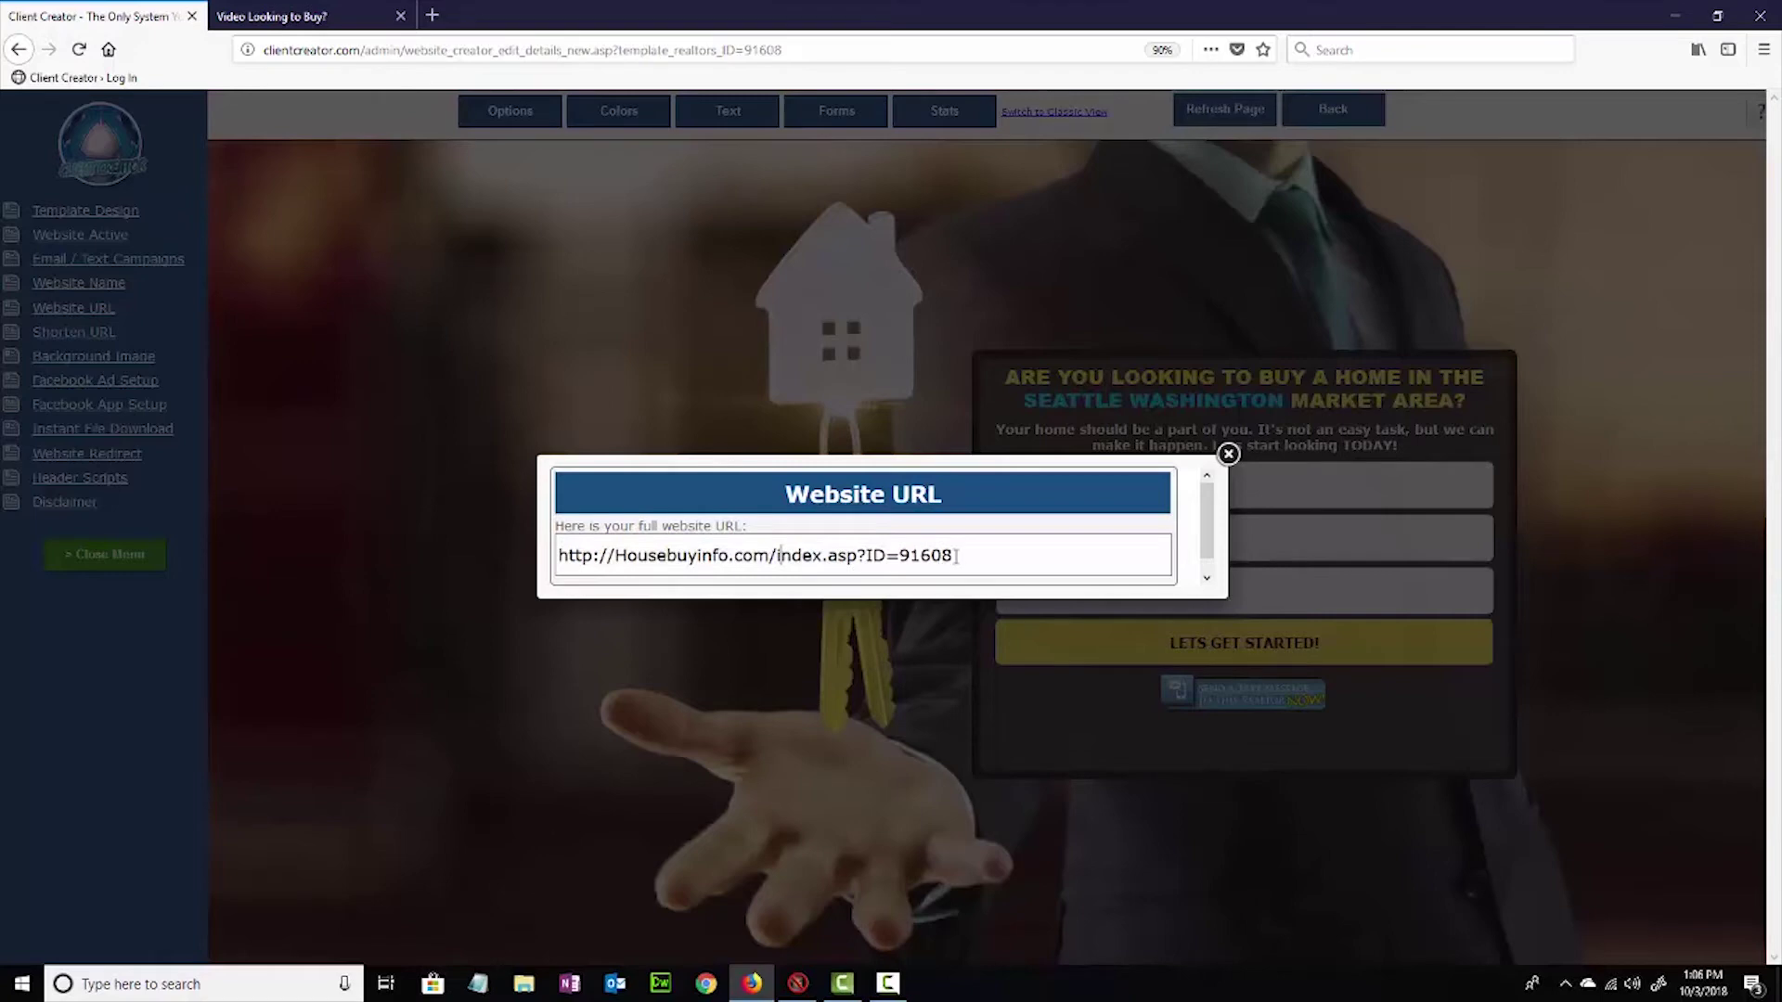
pyautogui.moveTo(952, 557); pyautogui.dragTo(562, 563)
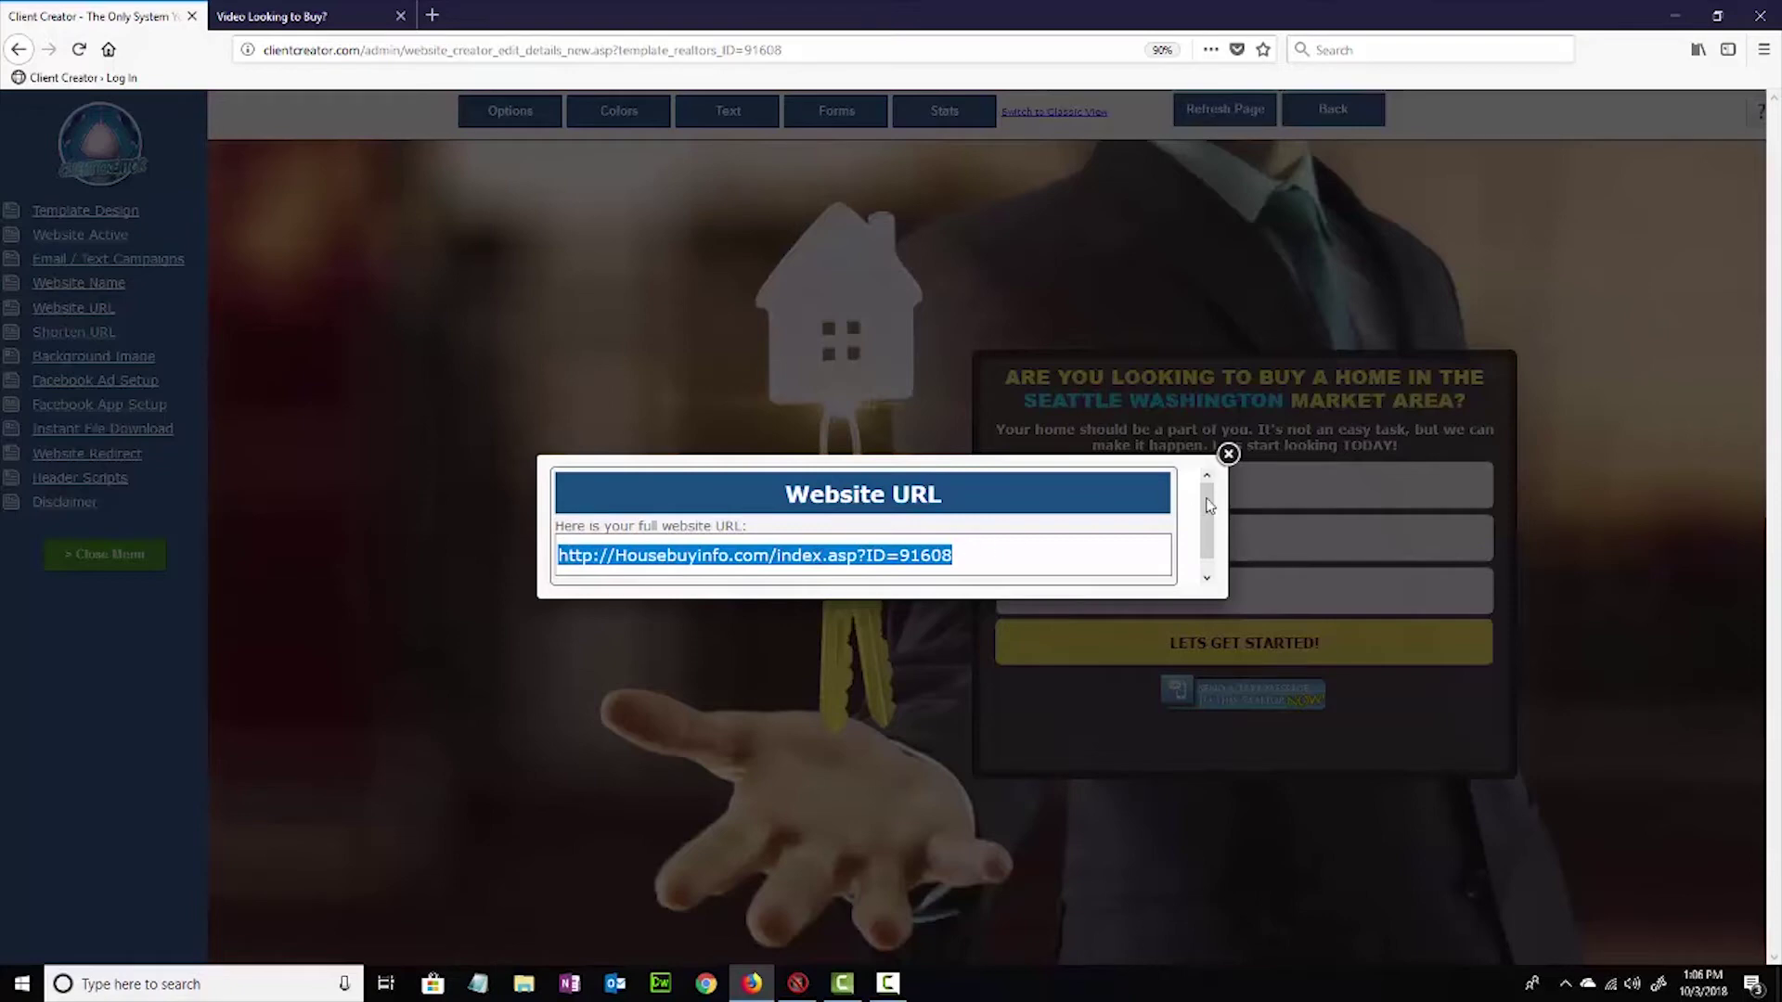
pyautogui.click(1228, 454)
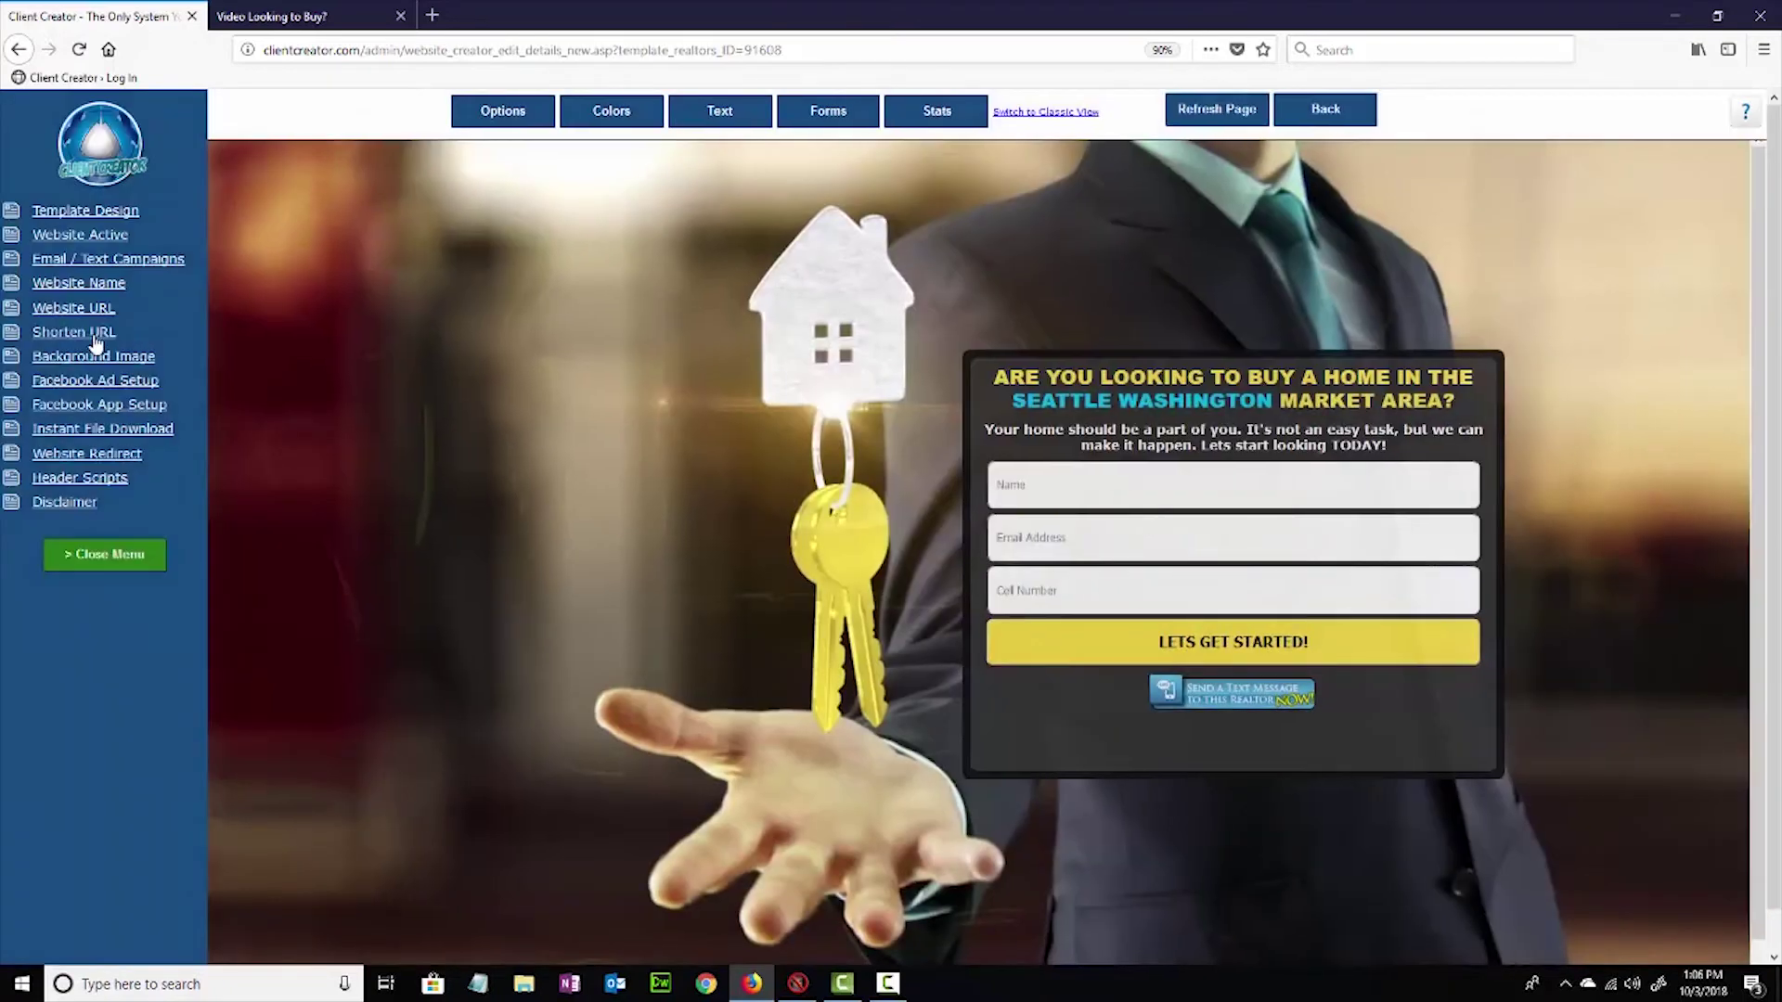
# Reopen the Shorten URL settings, compare the shortened link with the full redirect address, and close them.
pyautogui.click(93, 334)
pyautogui.moveTo(906, 587); pyautogui.dragTo(651, 589)
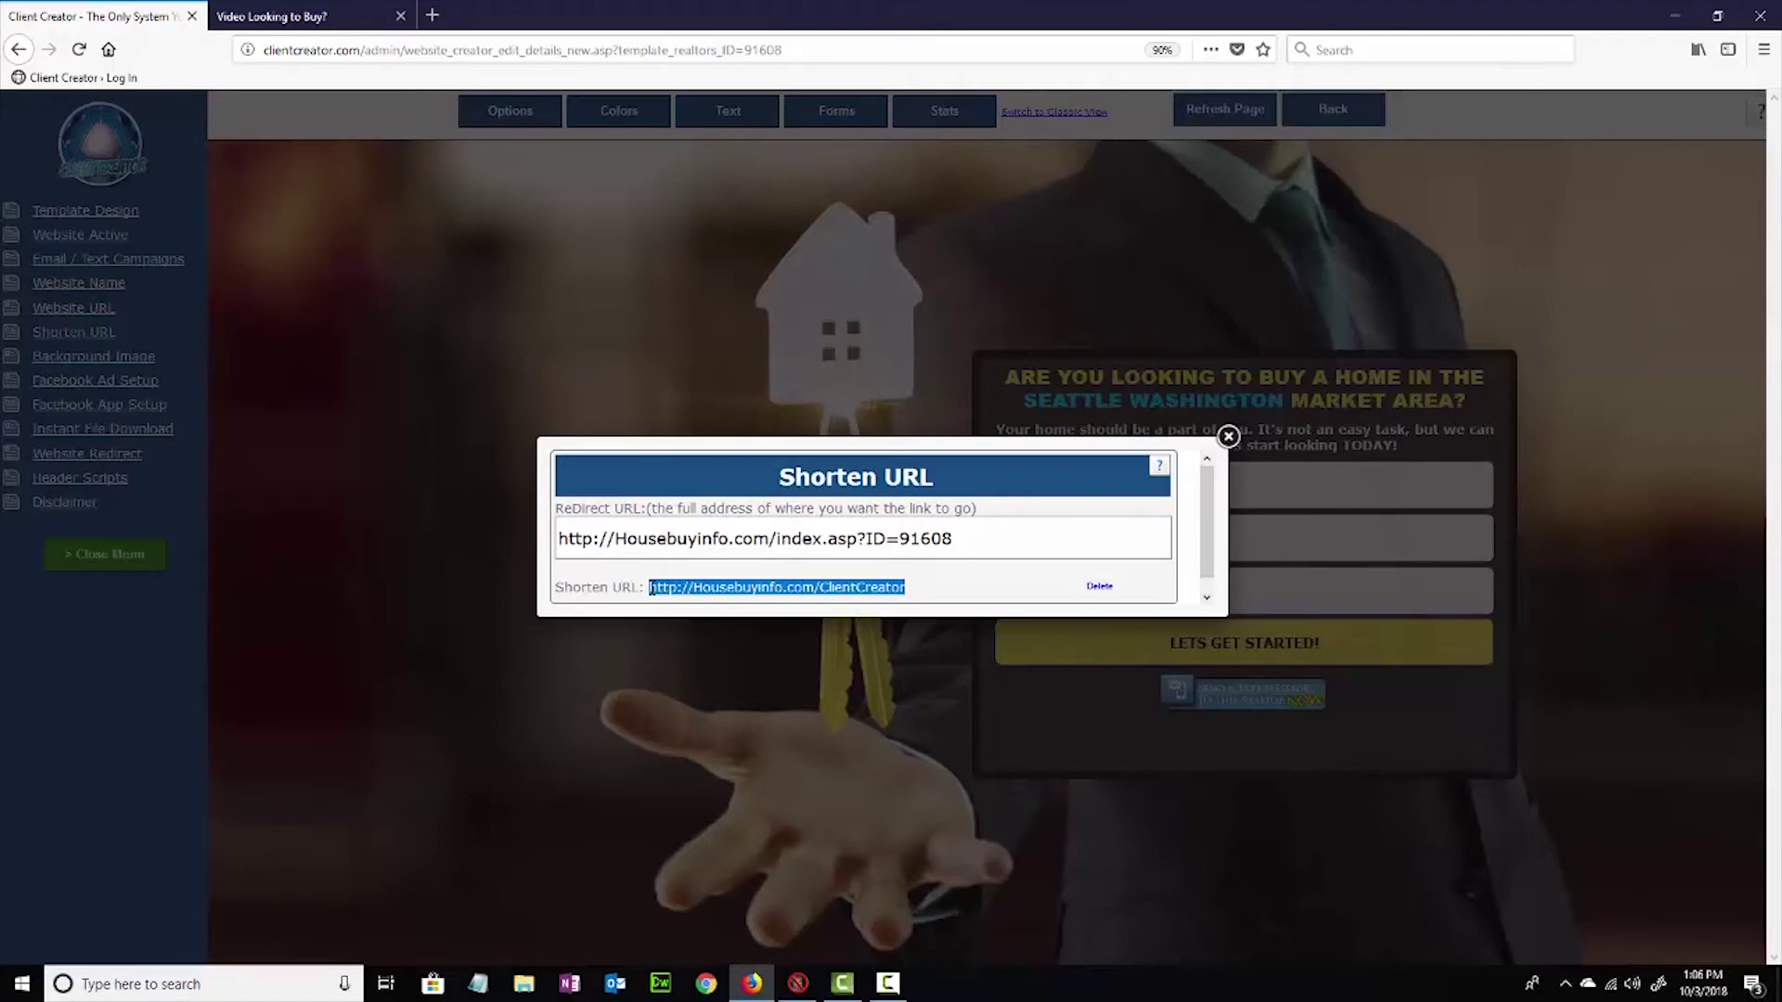
pyautogui.moveTo(966, 539); pyautogui.dragTo(575, 540)
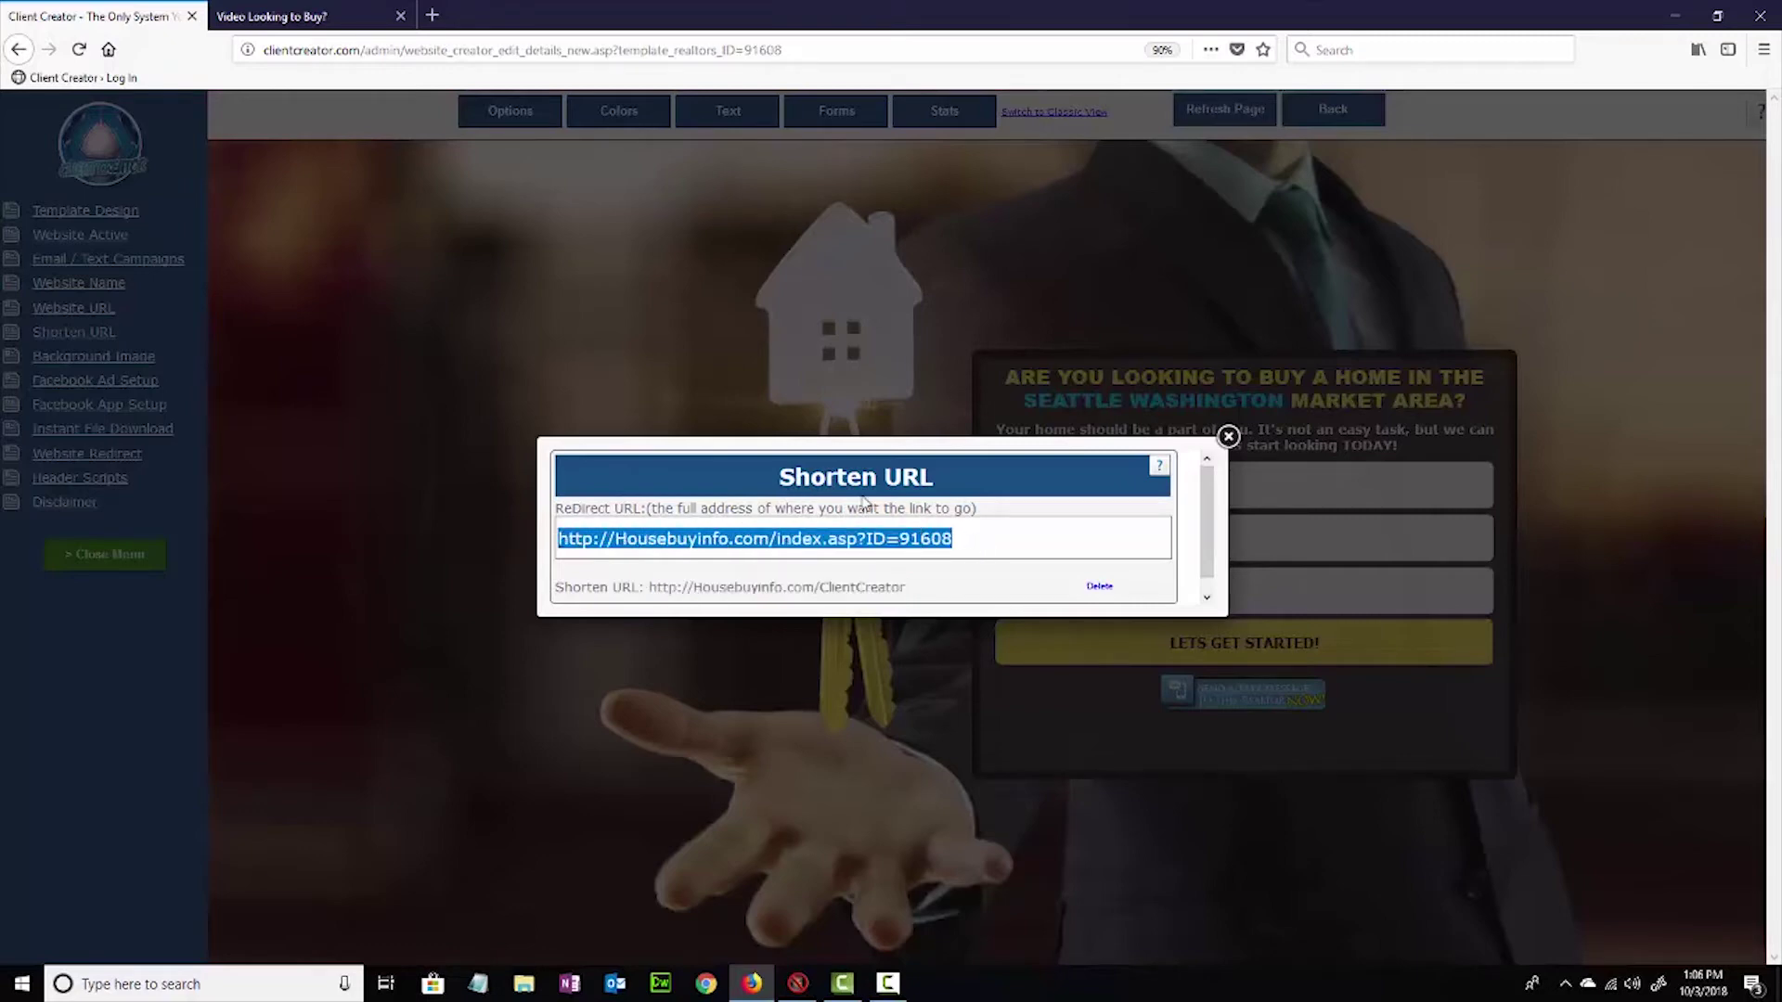
pyautogui.click(1226, 440)
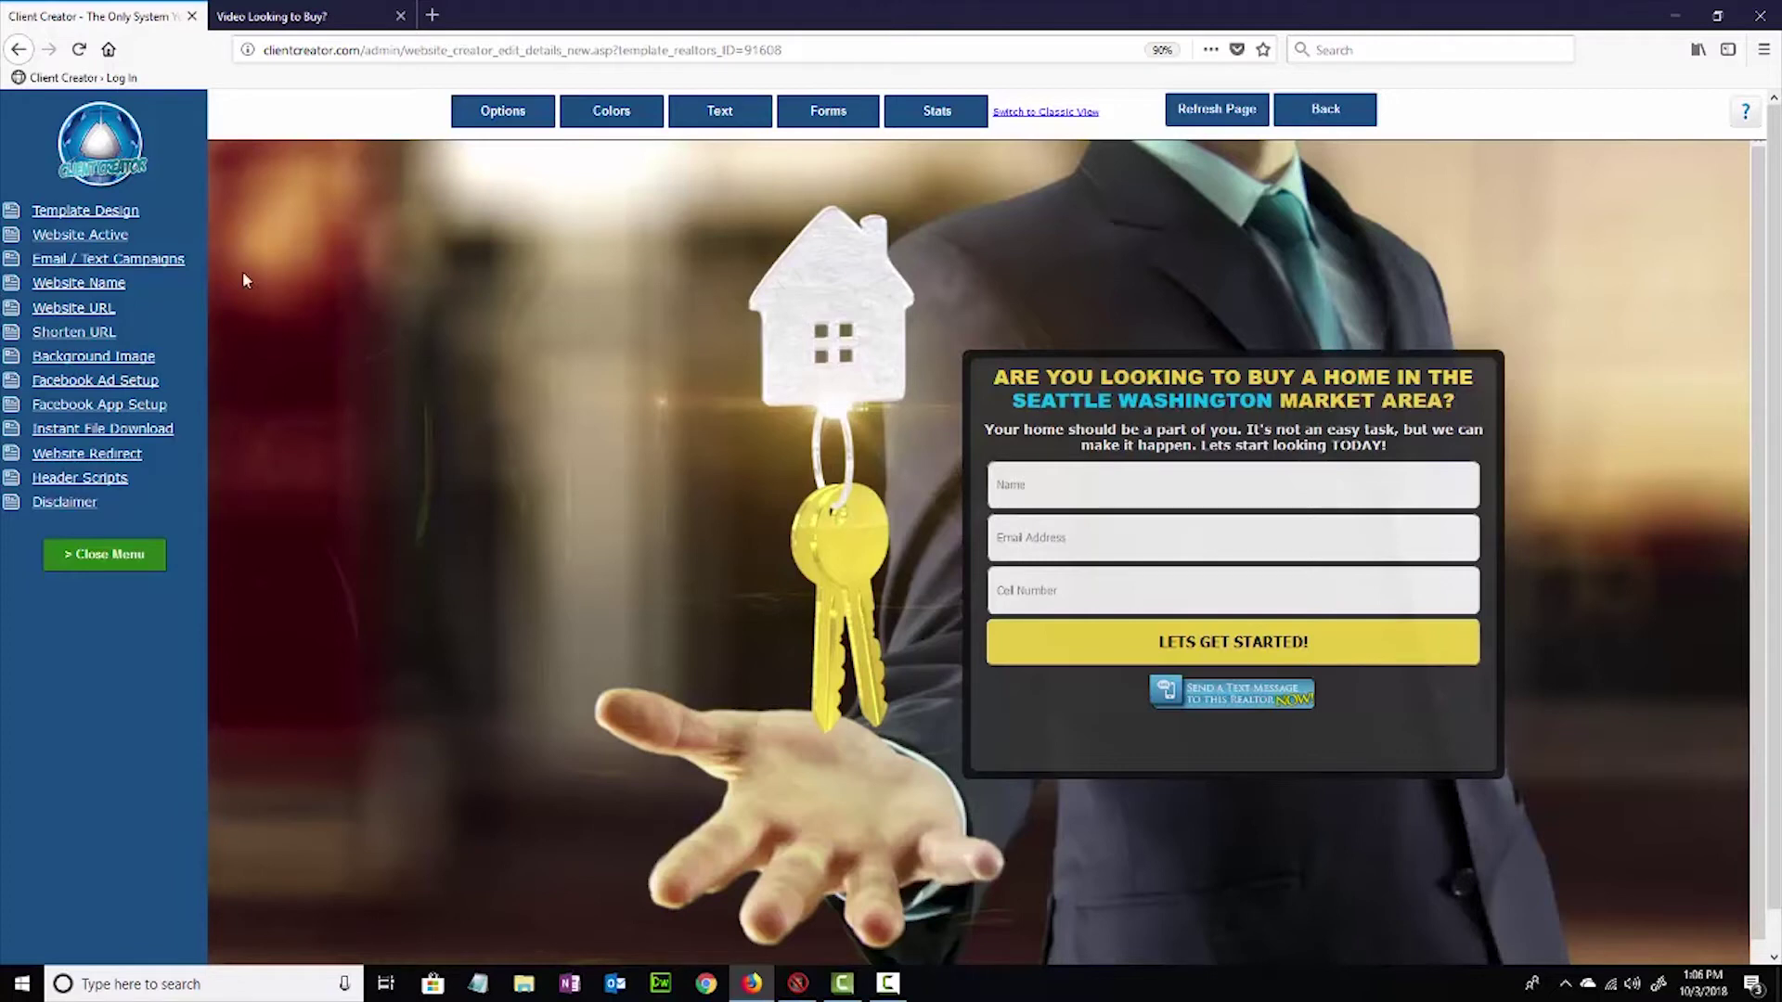
# Check the landing page's full address again in the Website URL setting and close it.
pyautogui.click(86, 311)
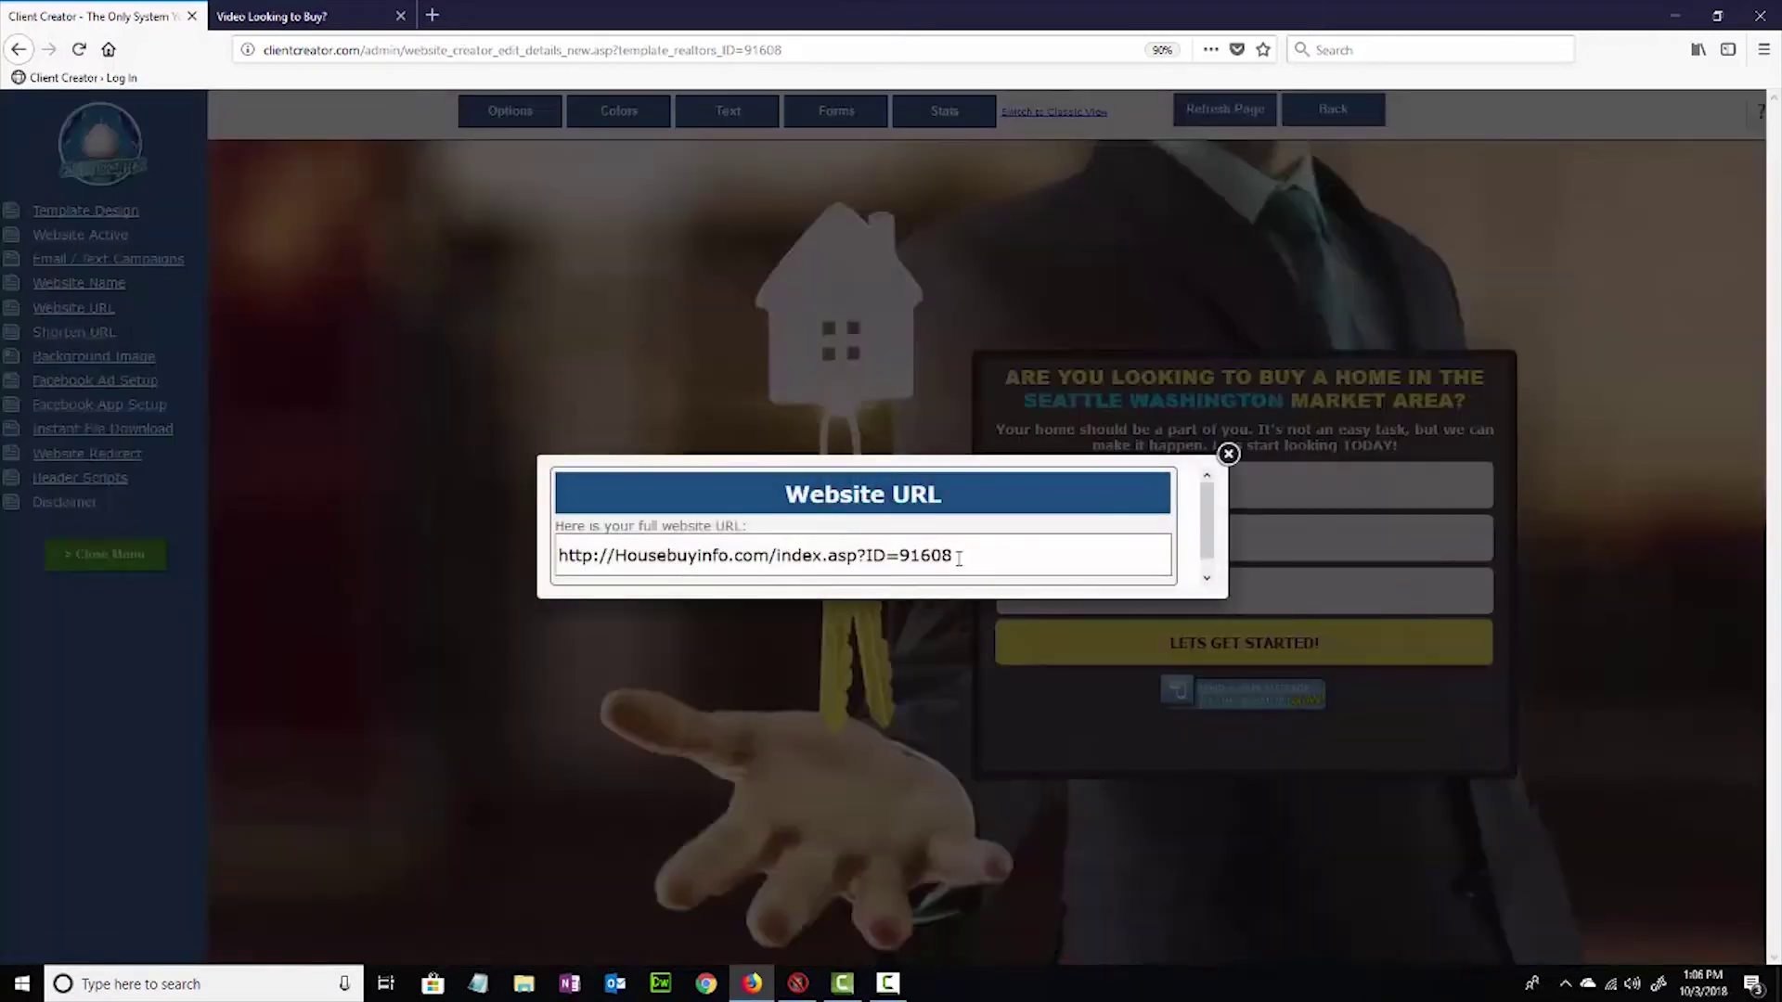
pyautogui.moveTo(959, 558); pyautogui.dragTo(562, 558)
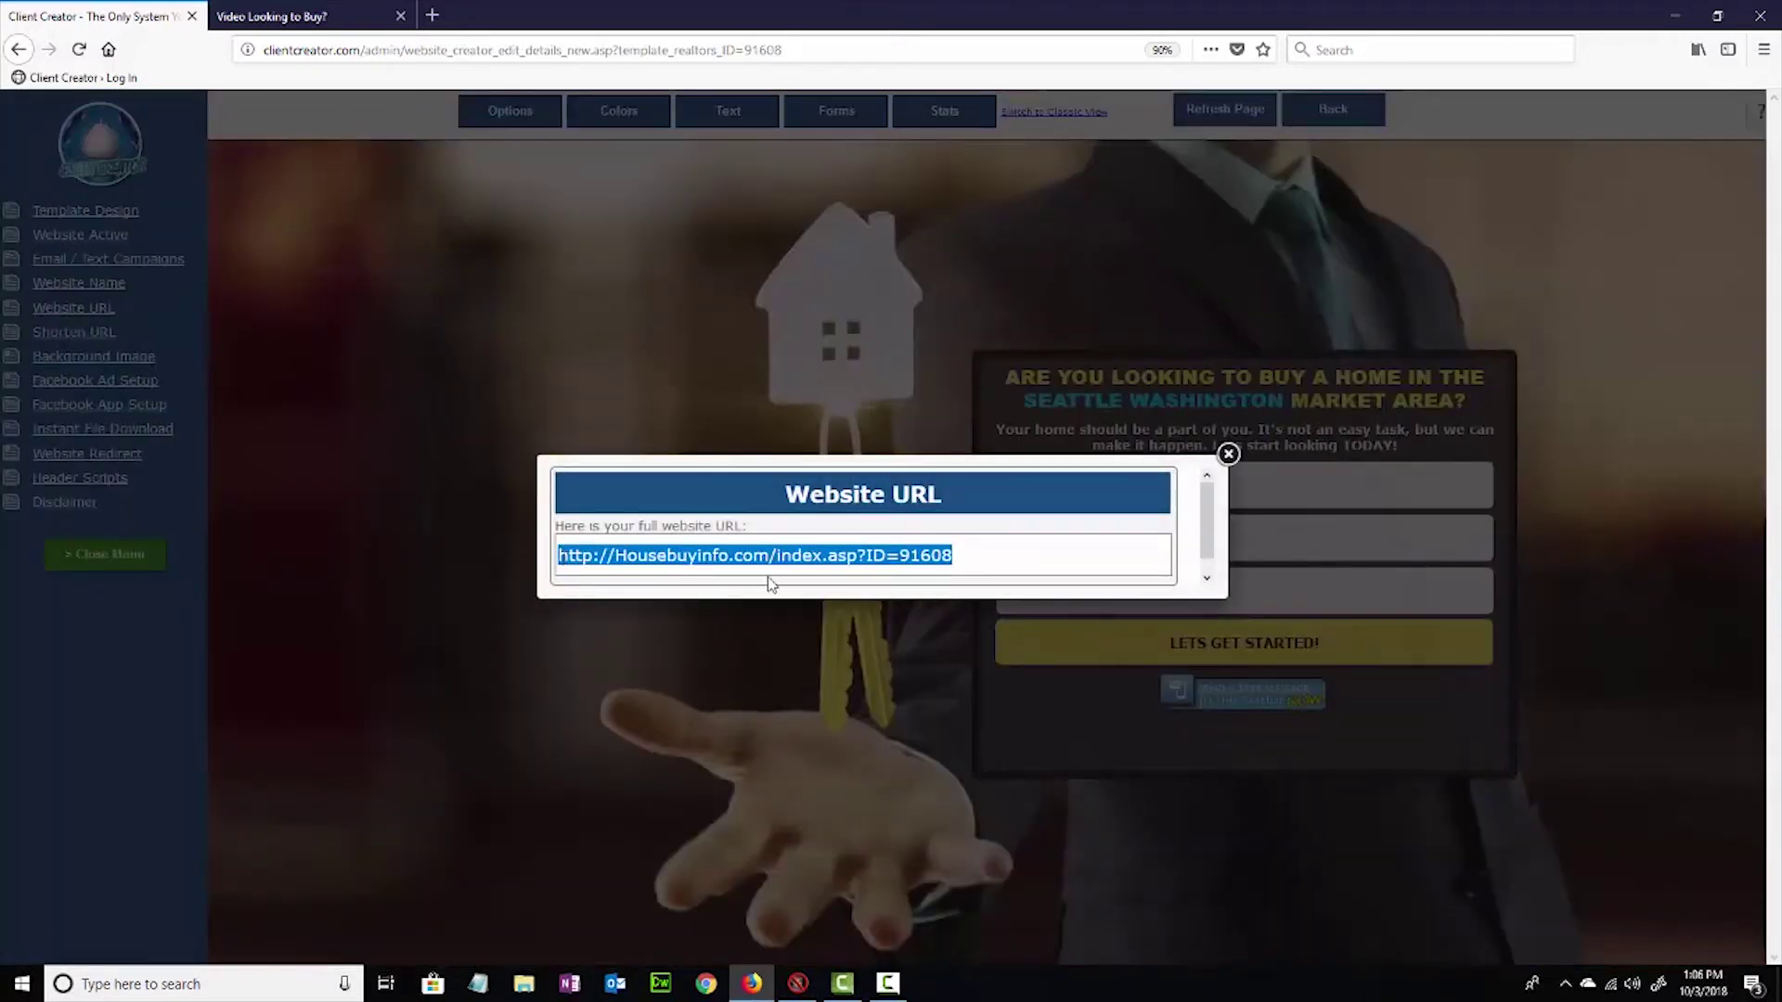
pyautogui.click(1228, 453)
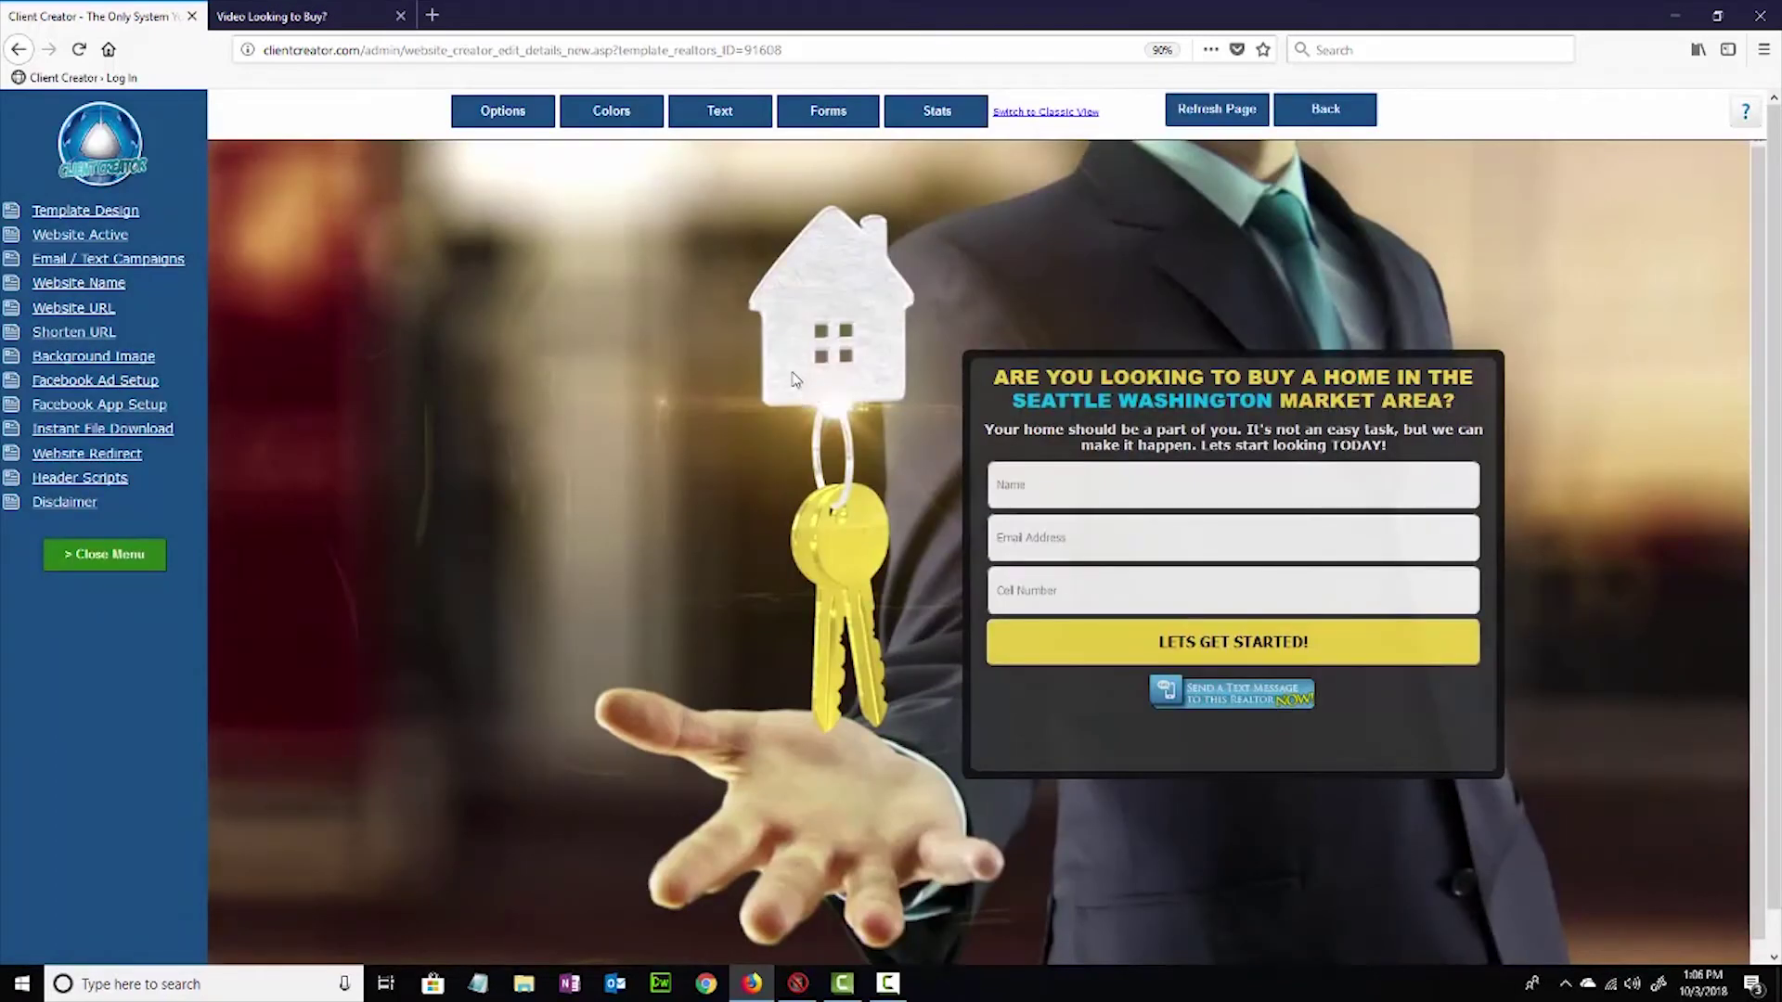
# Review the Background Image setting and its image file browser, leaving without choosing a file.
pyautogui.click(139, 356)
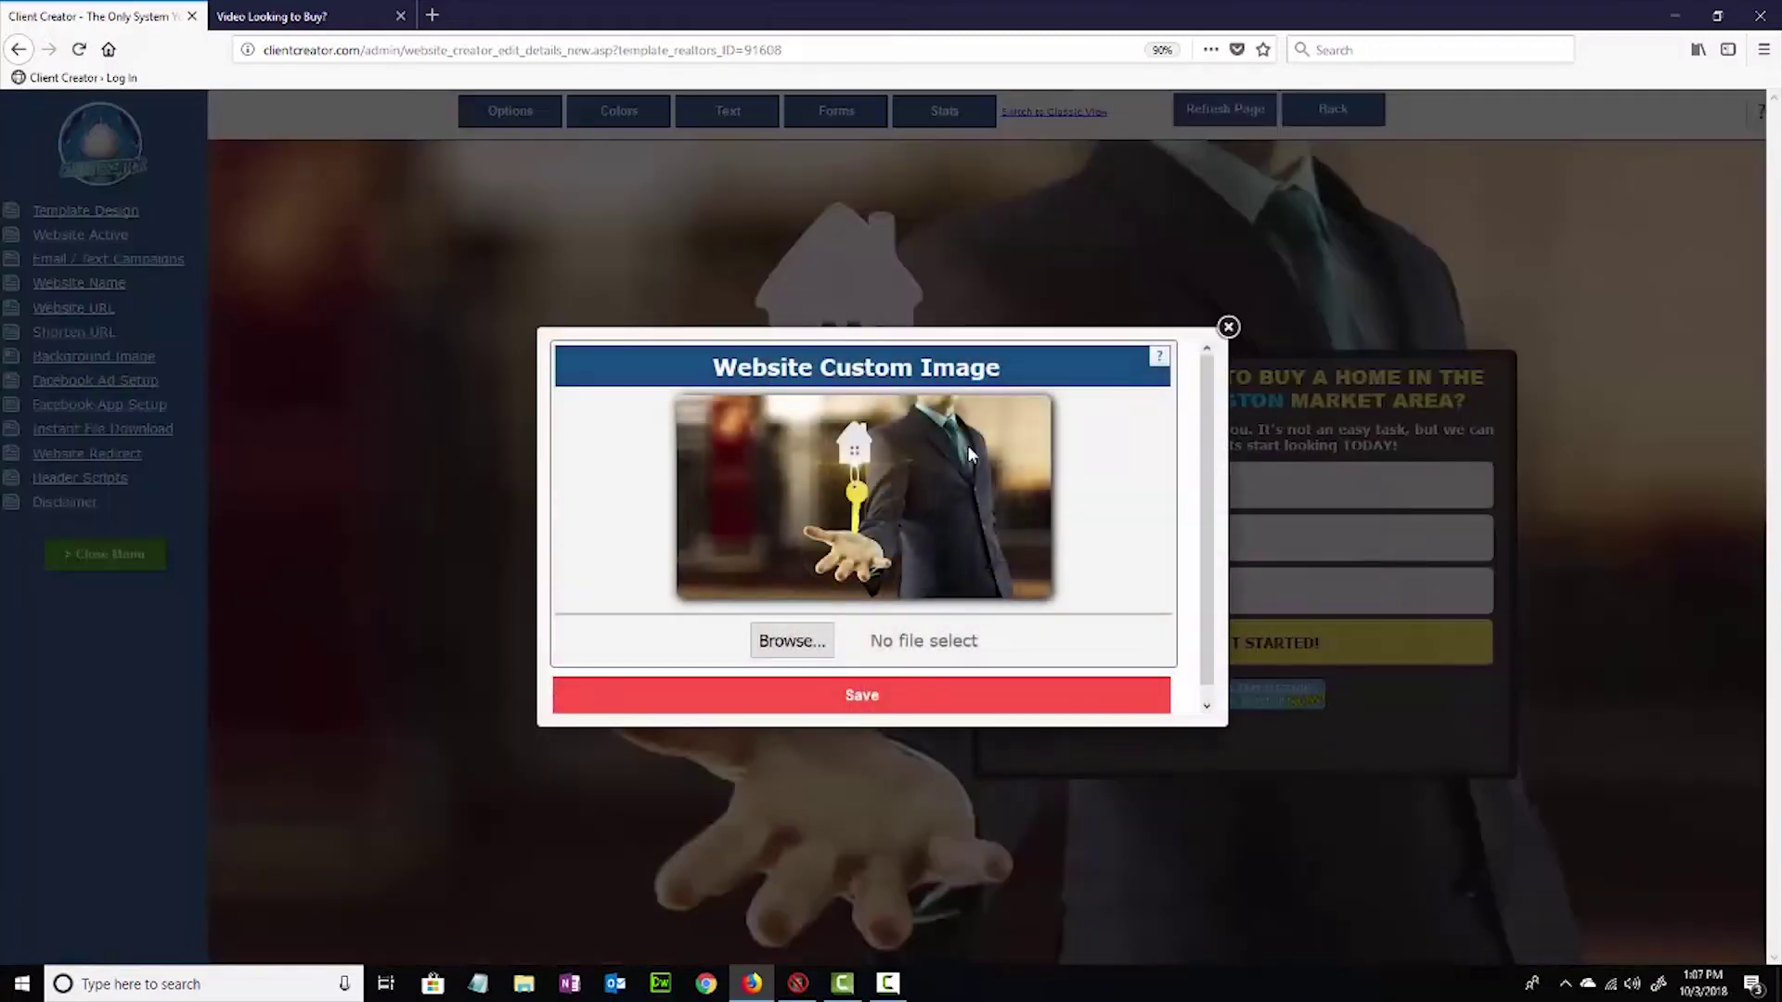
pyautogui.click(793, 647)
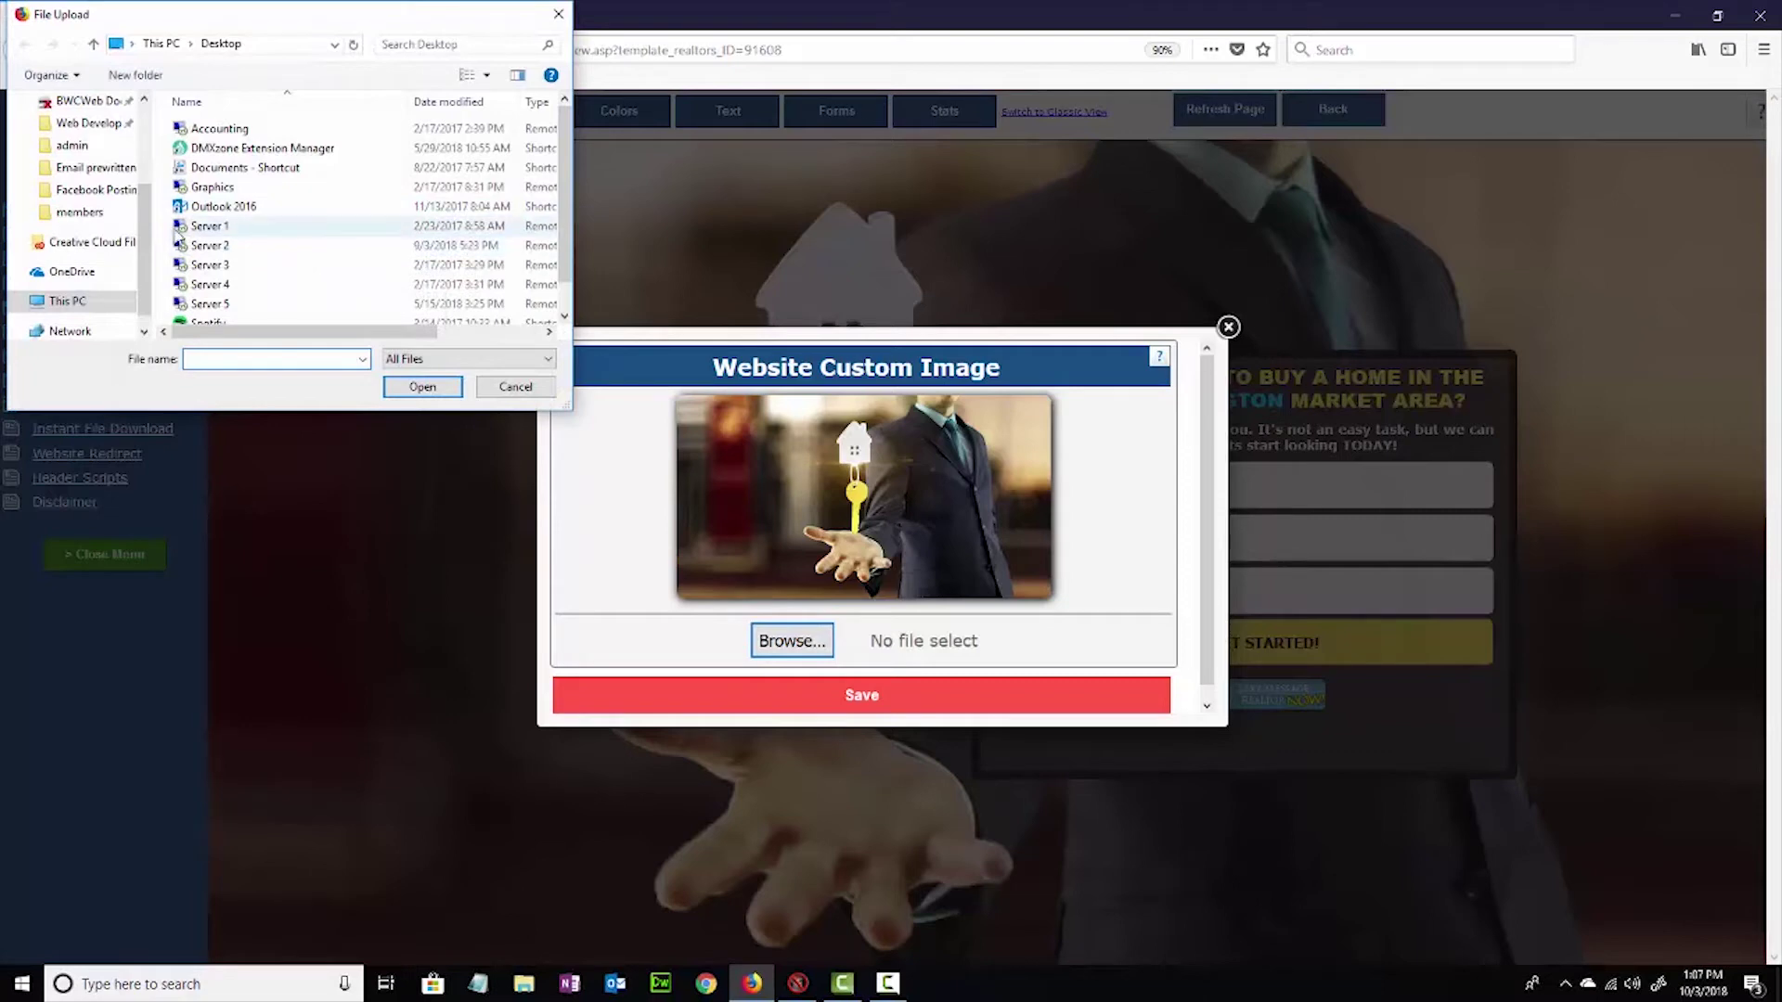
pyautogui.scroll(1, 83, 163)
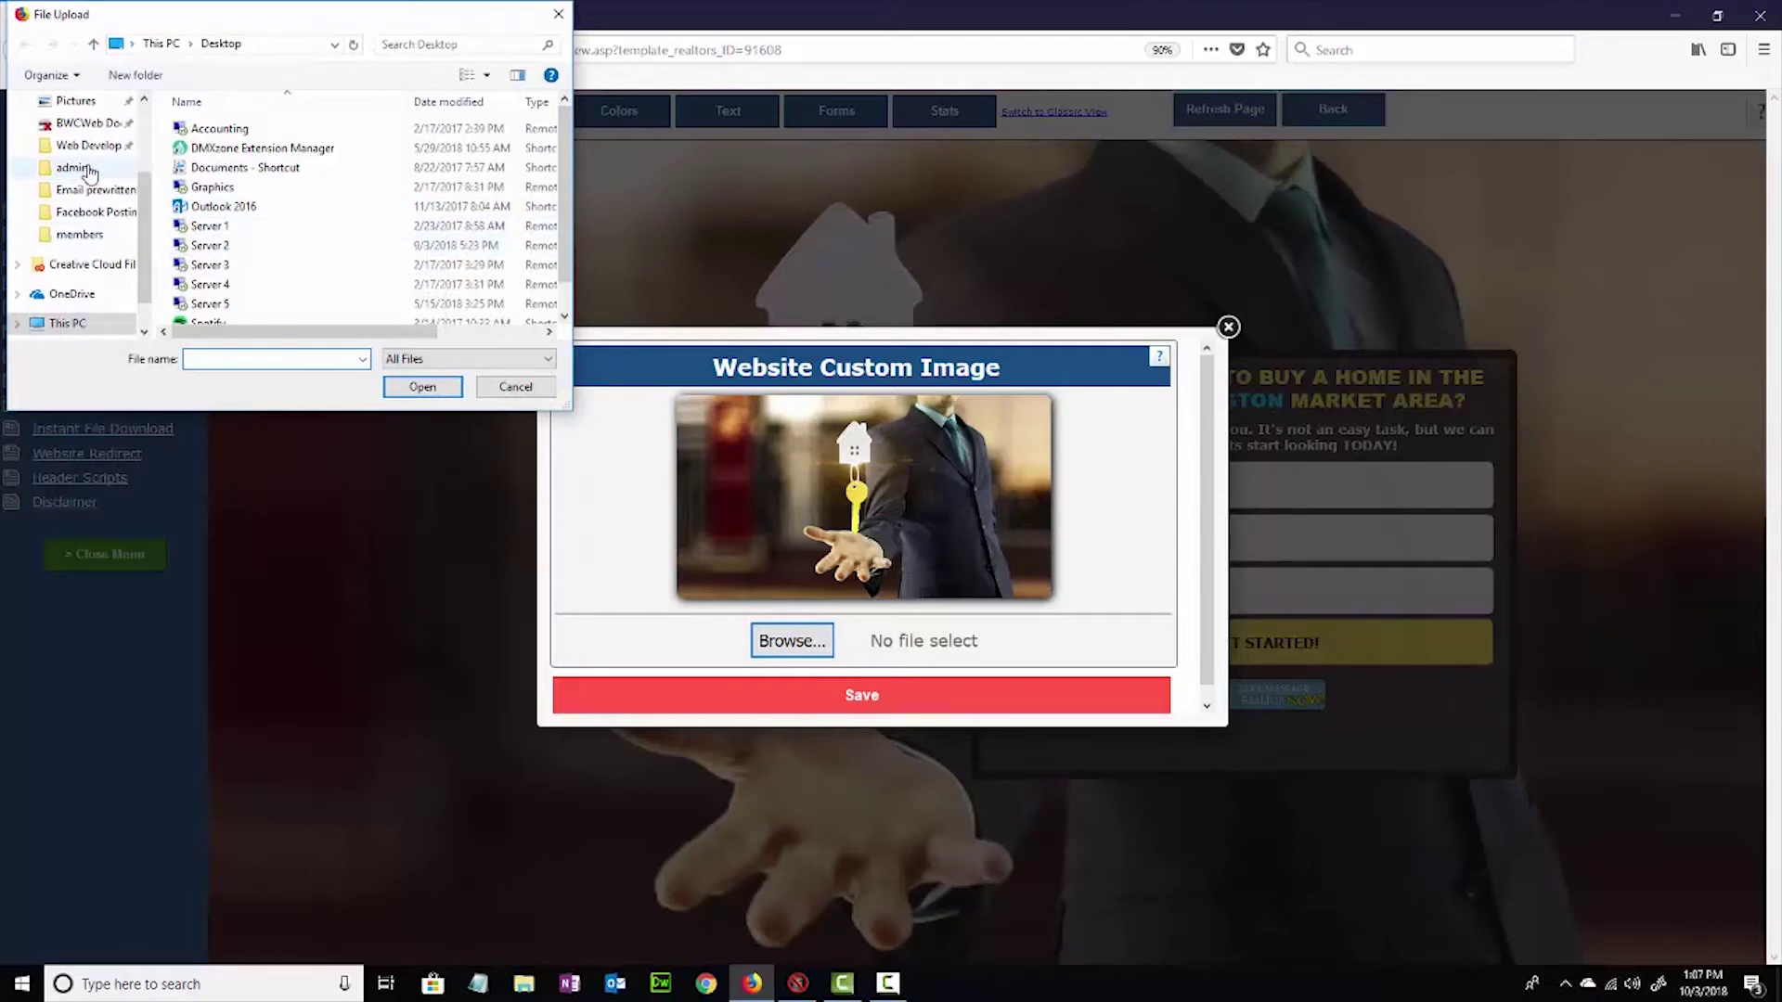
pyautogui.click(506, 389)
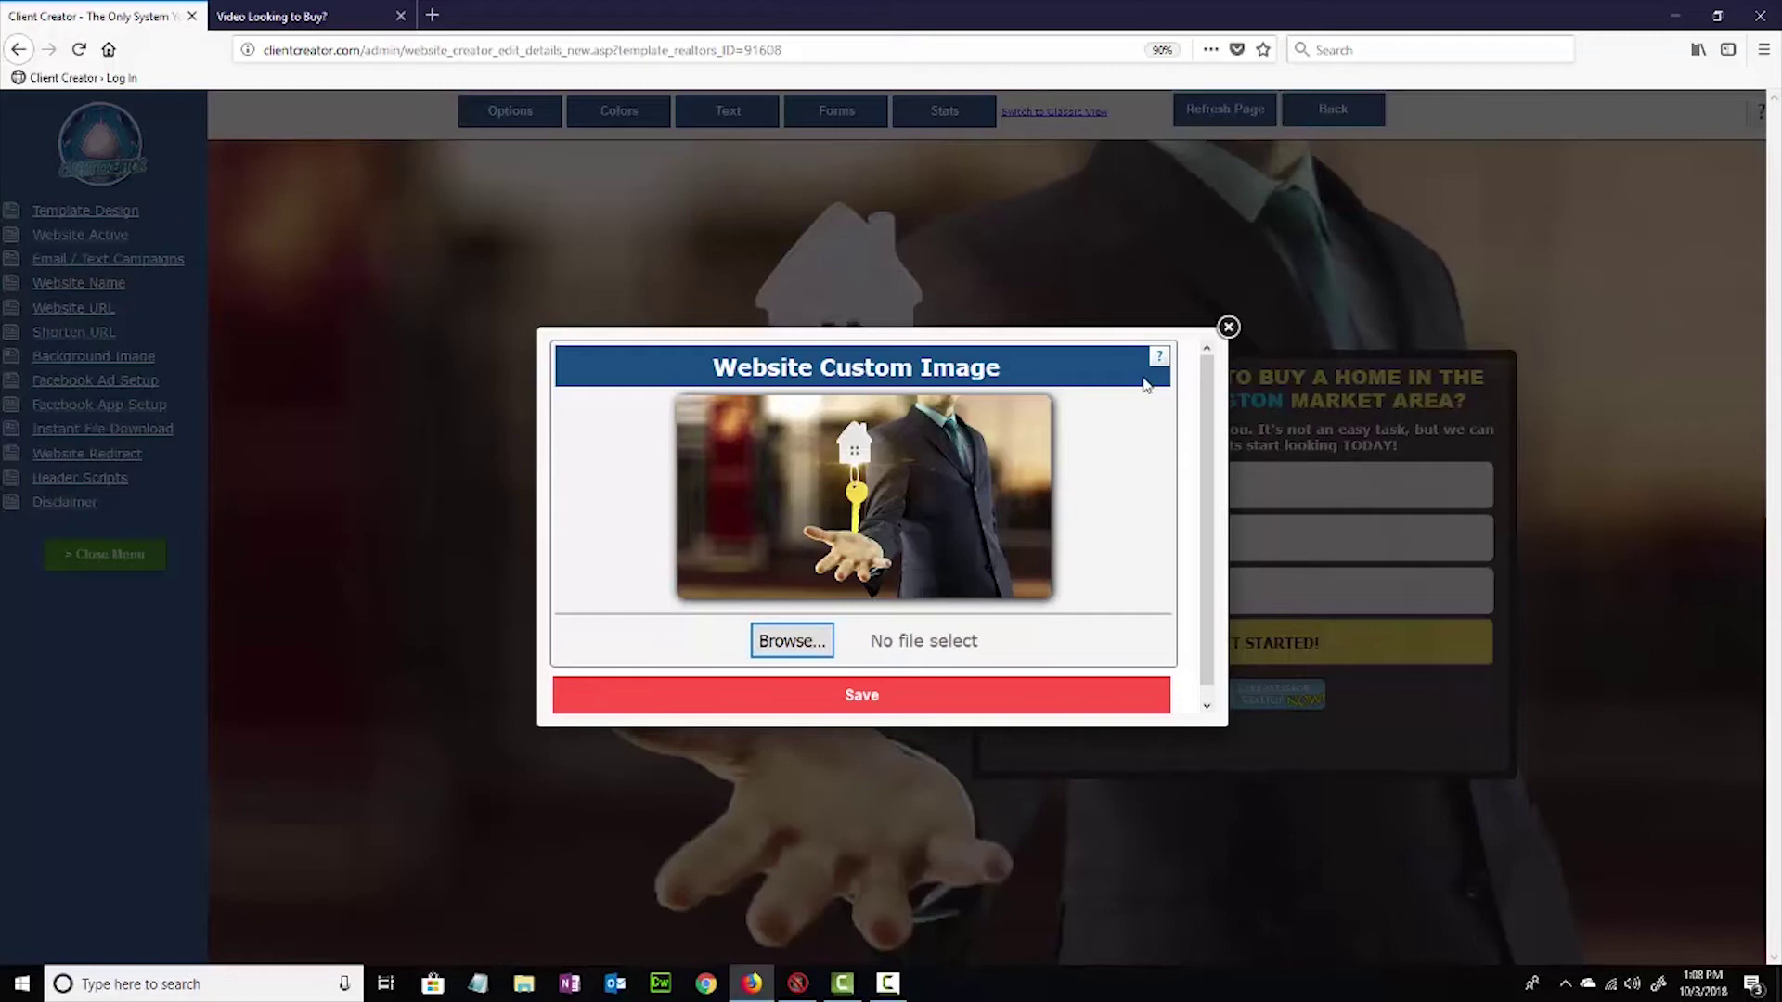
pyautogui.click(1227, 327)
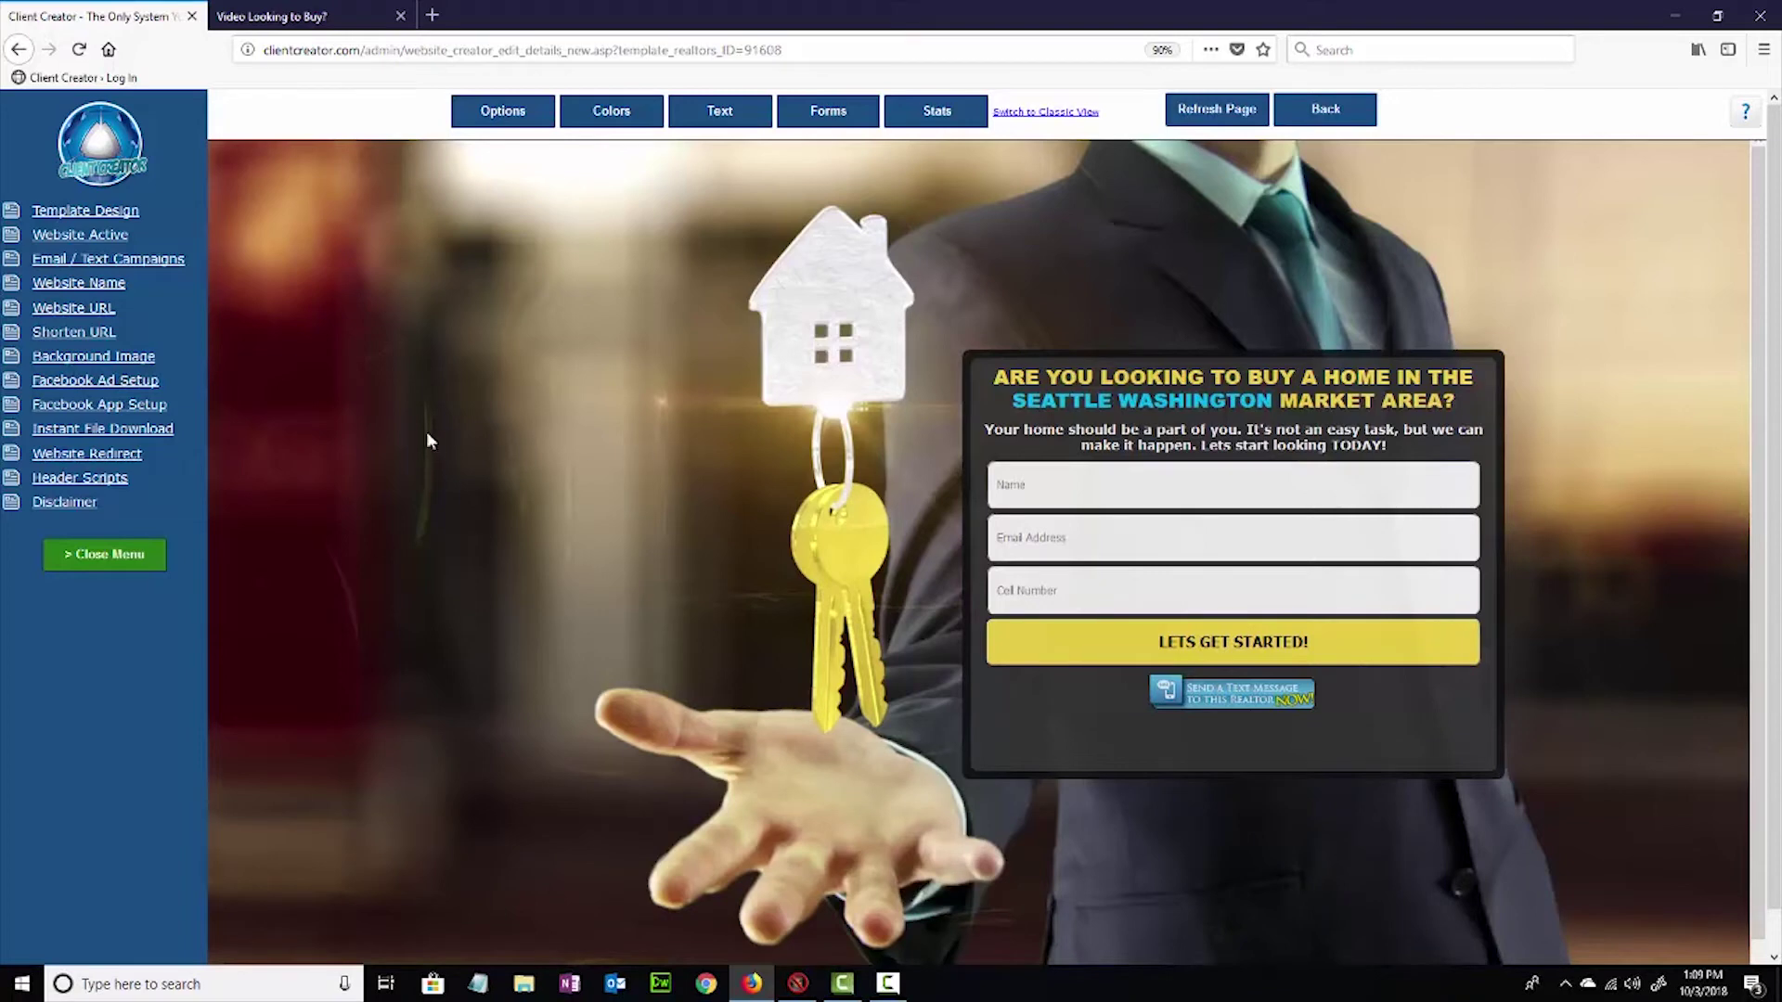
# Review the Instant File Download and Website Redirect settings, closing each without entering anything.
pyautogui.click(154, 433)
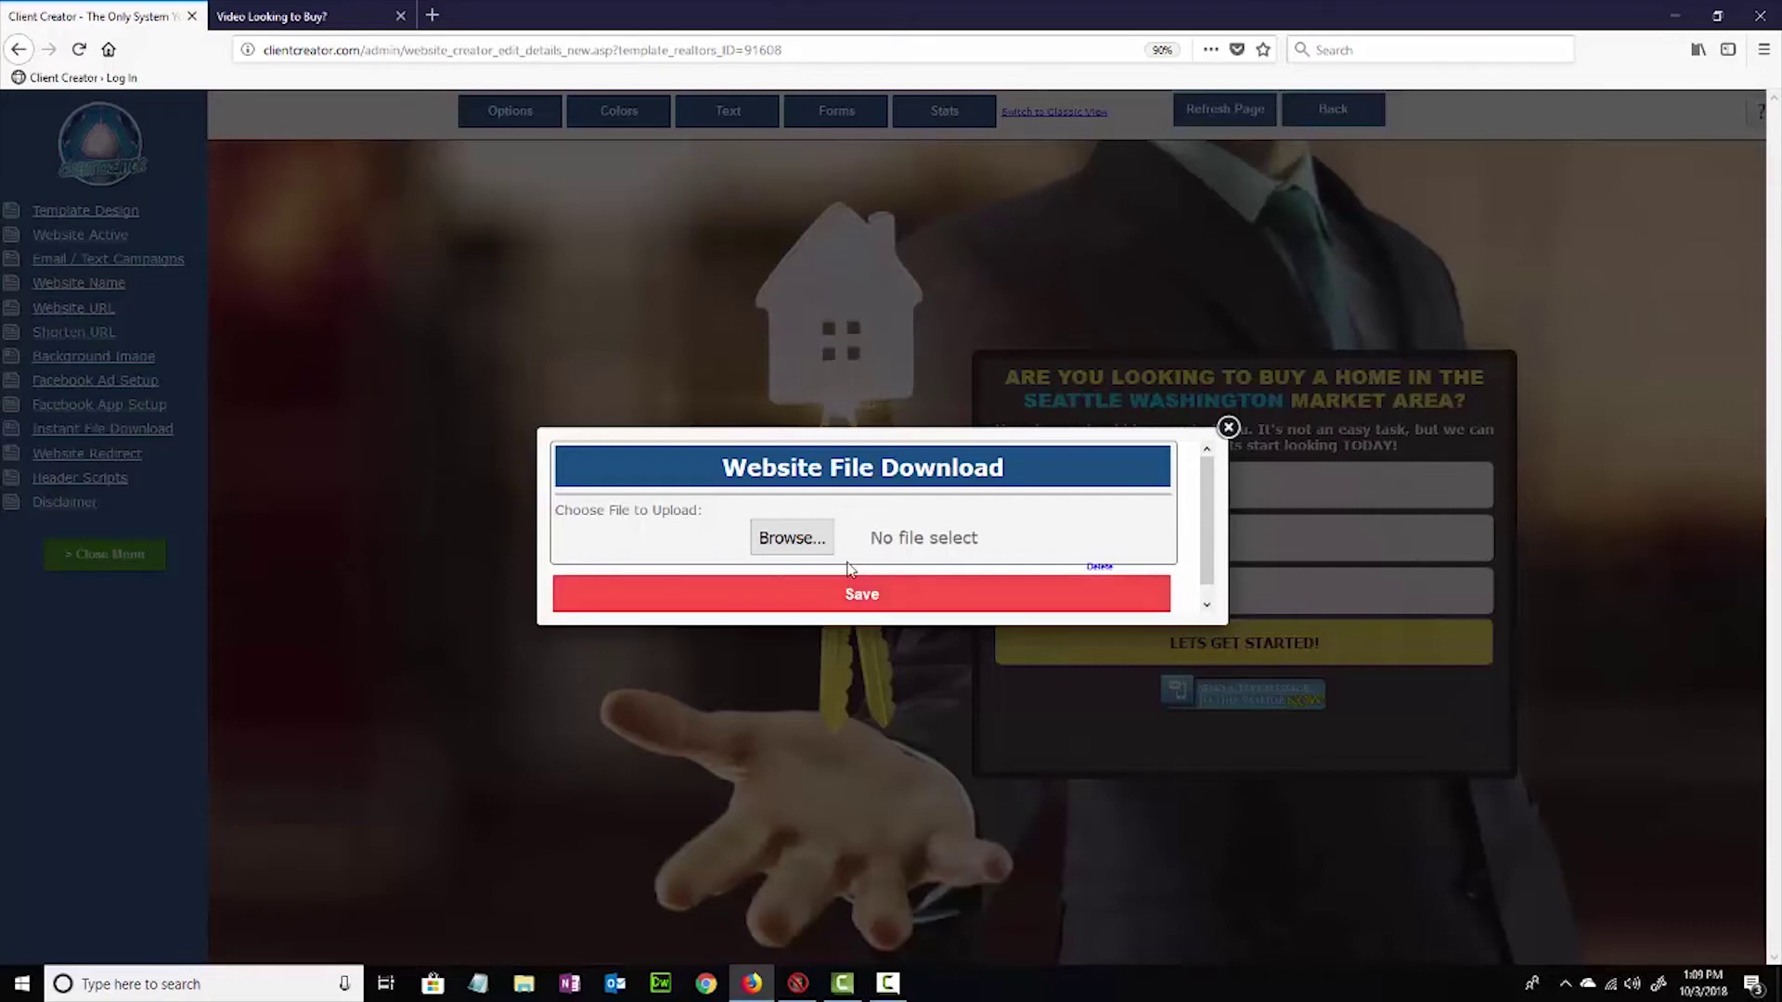
pyautogui.click(1229, 430)
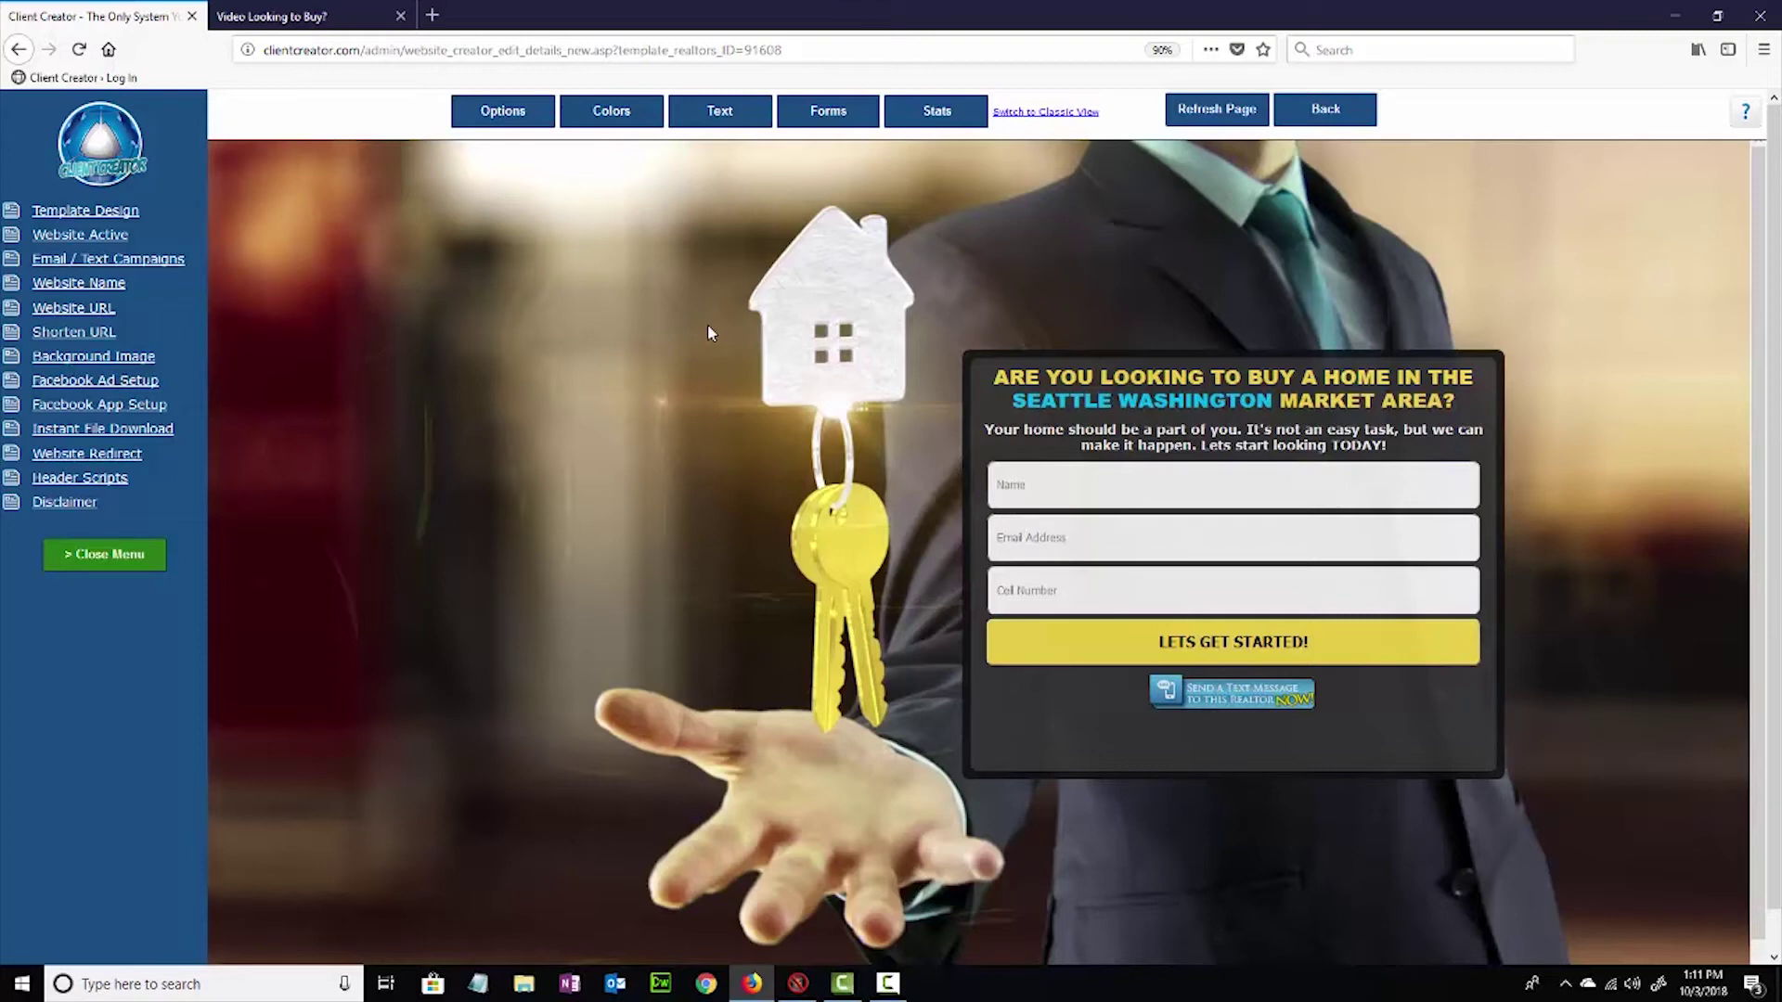
pyautogui.click(130, 464)
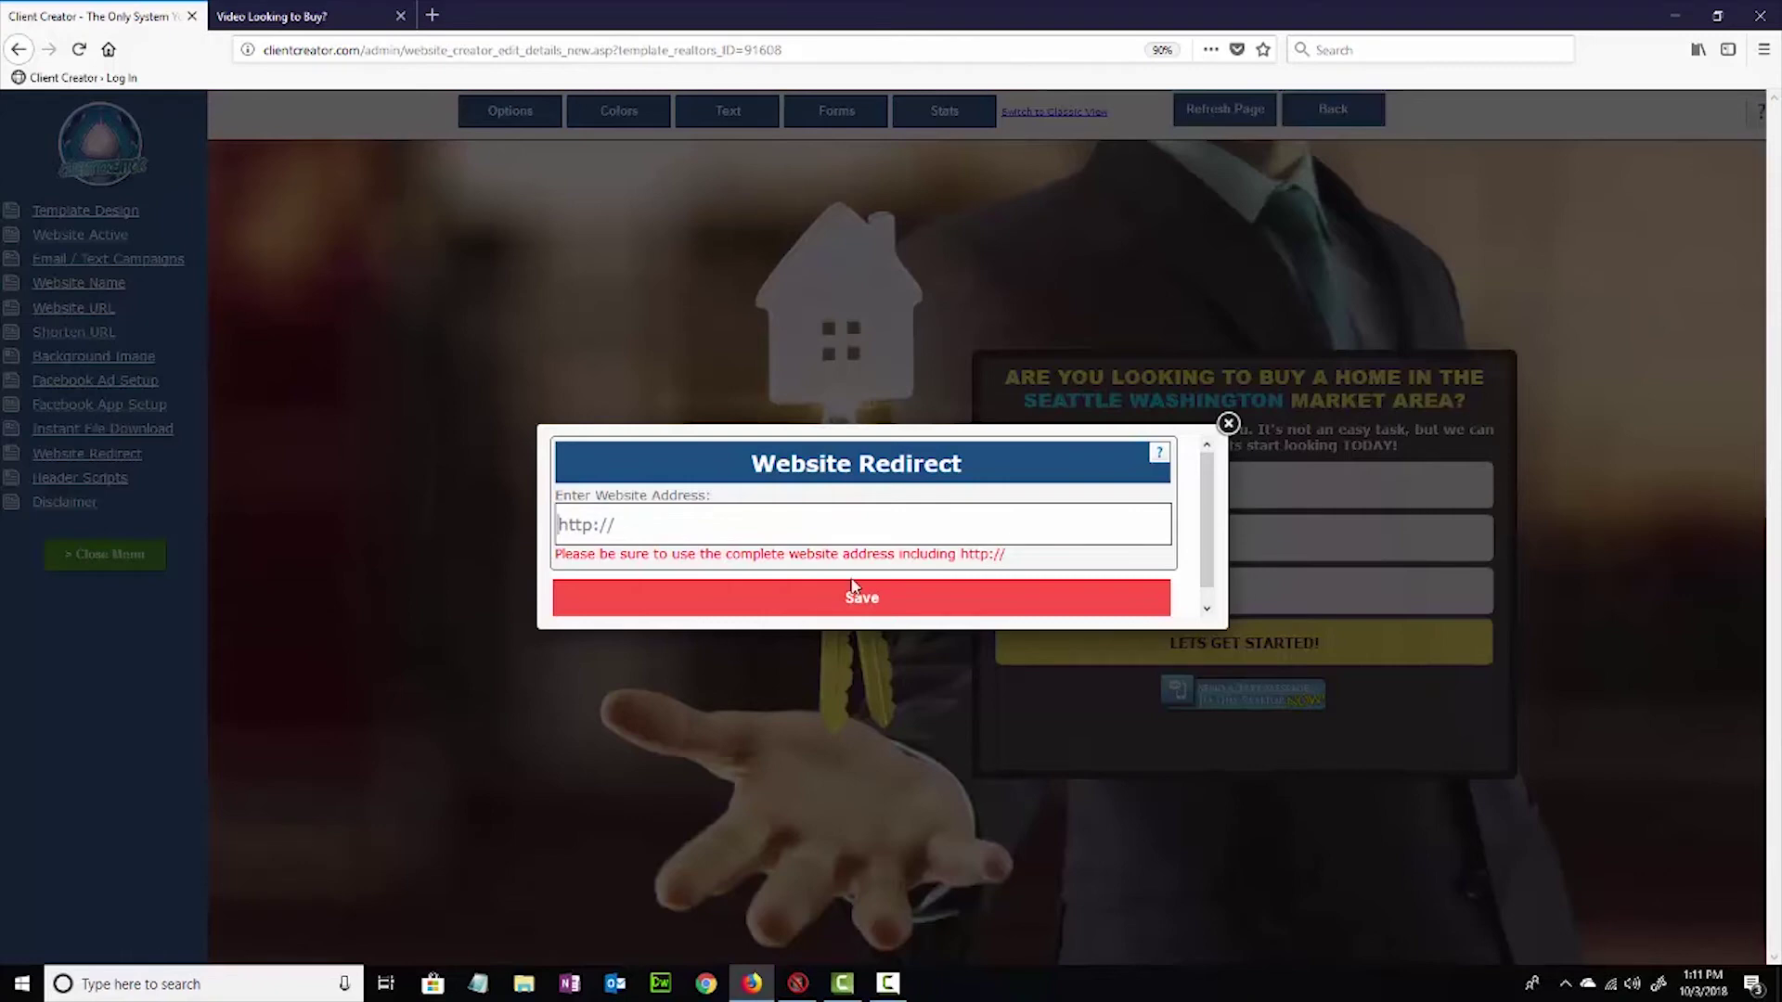
pyautogui.moveTo(1008, 559); pyautogui.dragTo(954, 557)
pyautogui.click(583, 528)
pyautogui.click(1228, 424)
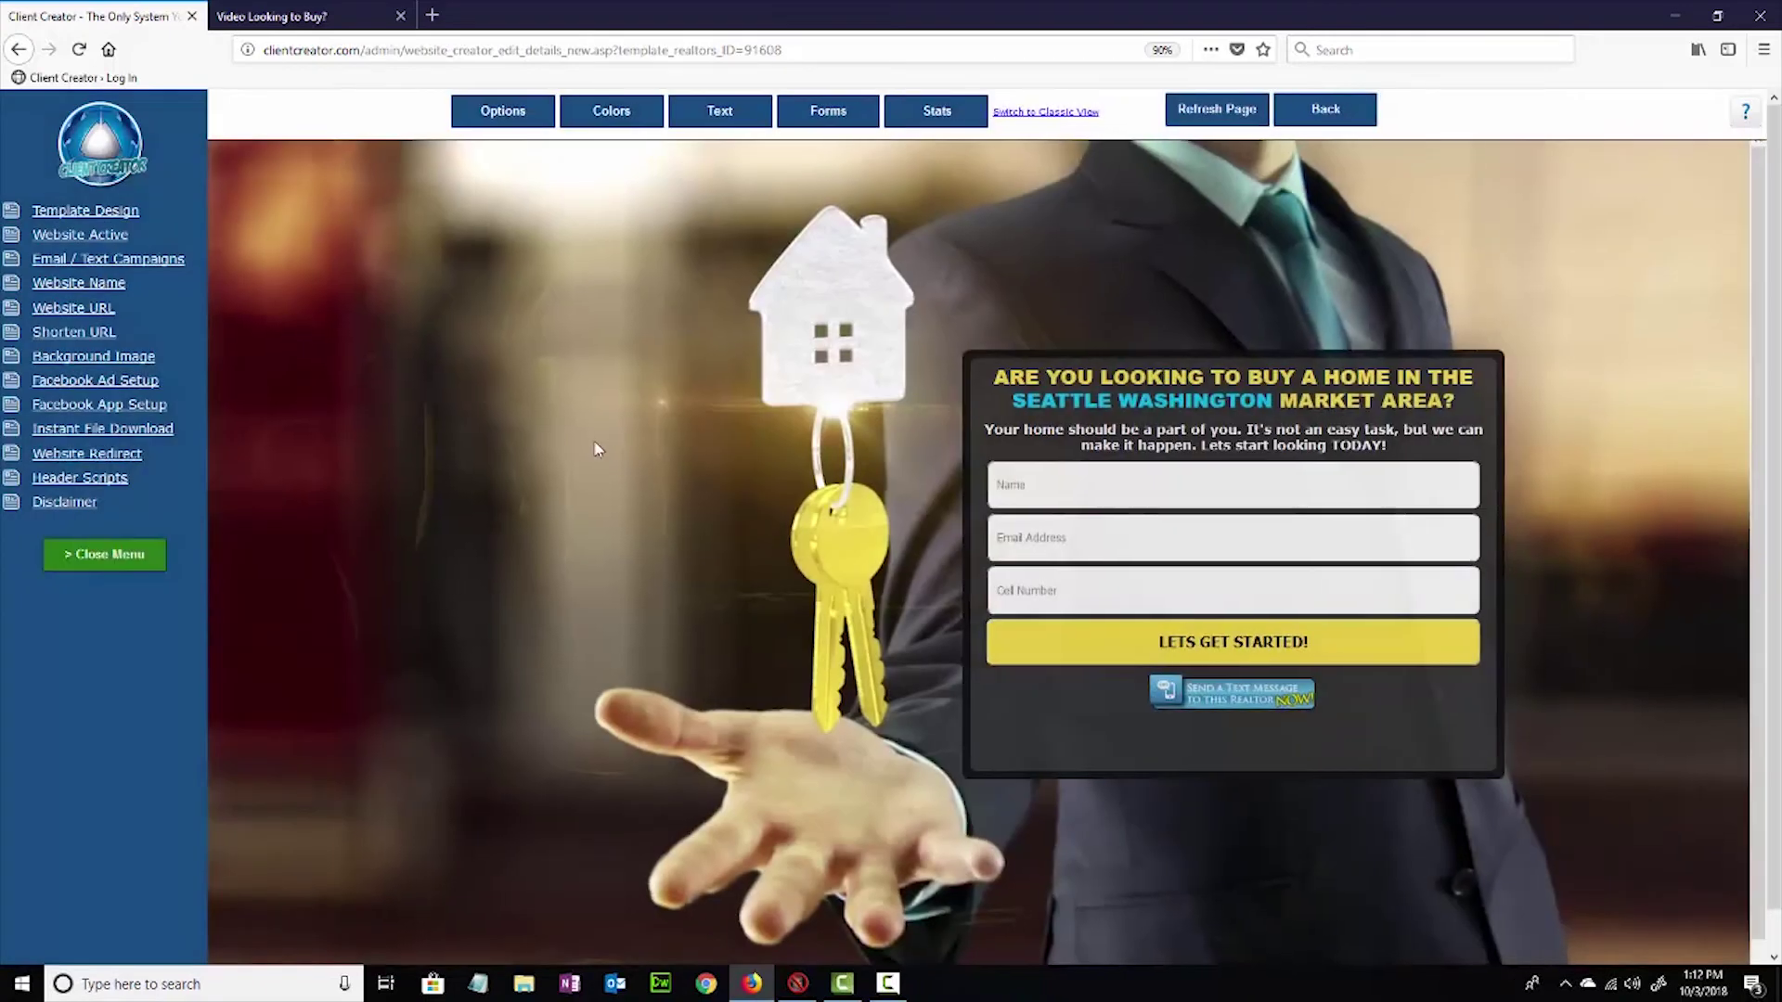
# Review the Header Scripts setting for the landing page and close it without adding a script.
pyautogui.click(119, 481)
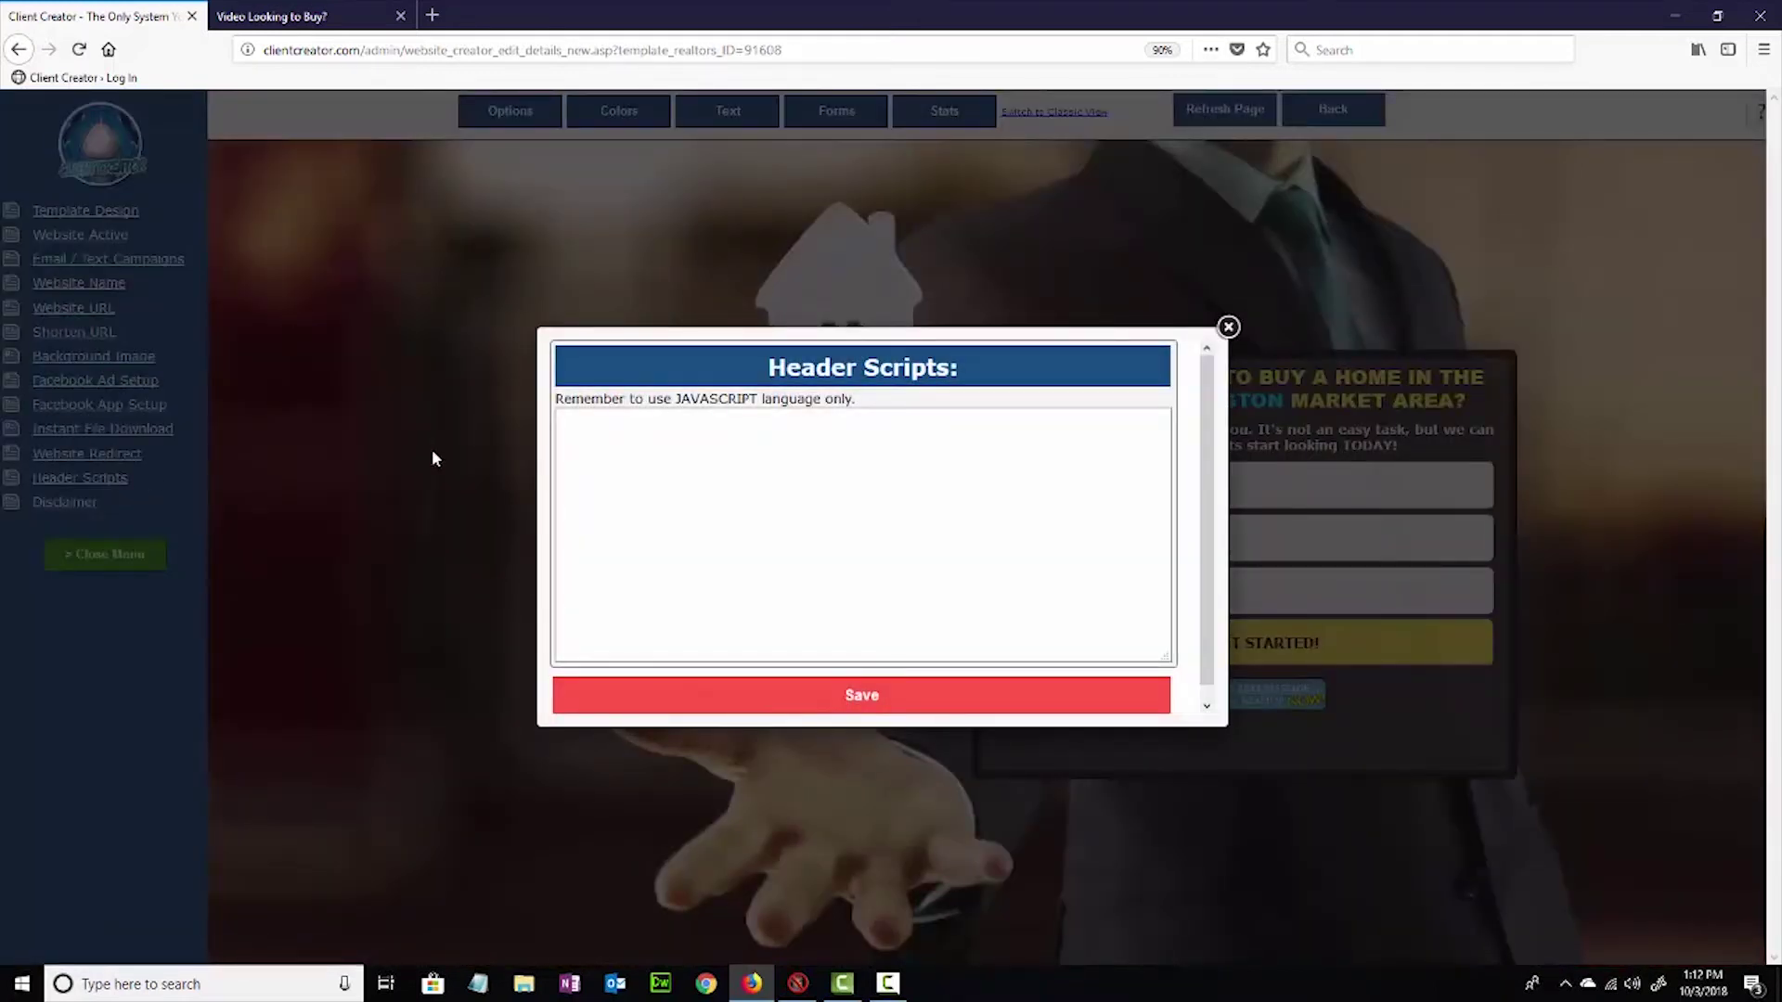
pyautogui.click(569, 445)
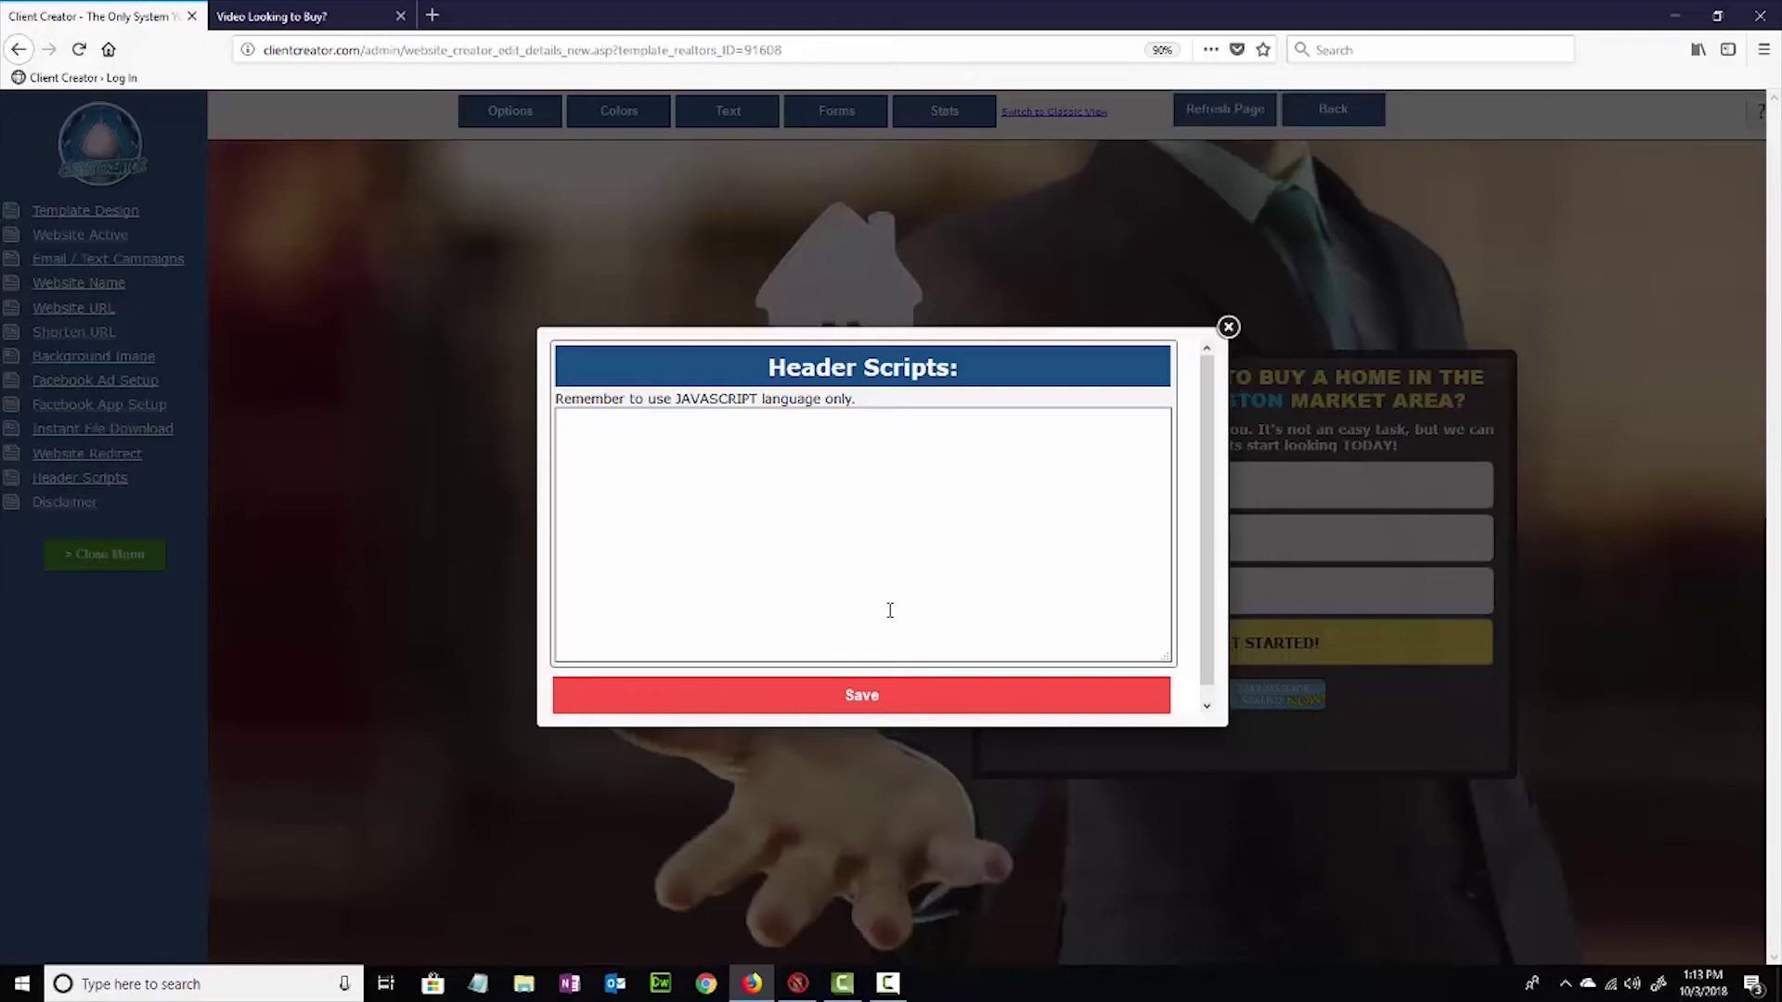
pyautogui.click(769, 438)
pyautogui.click(1228, 327)
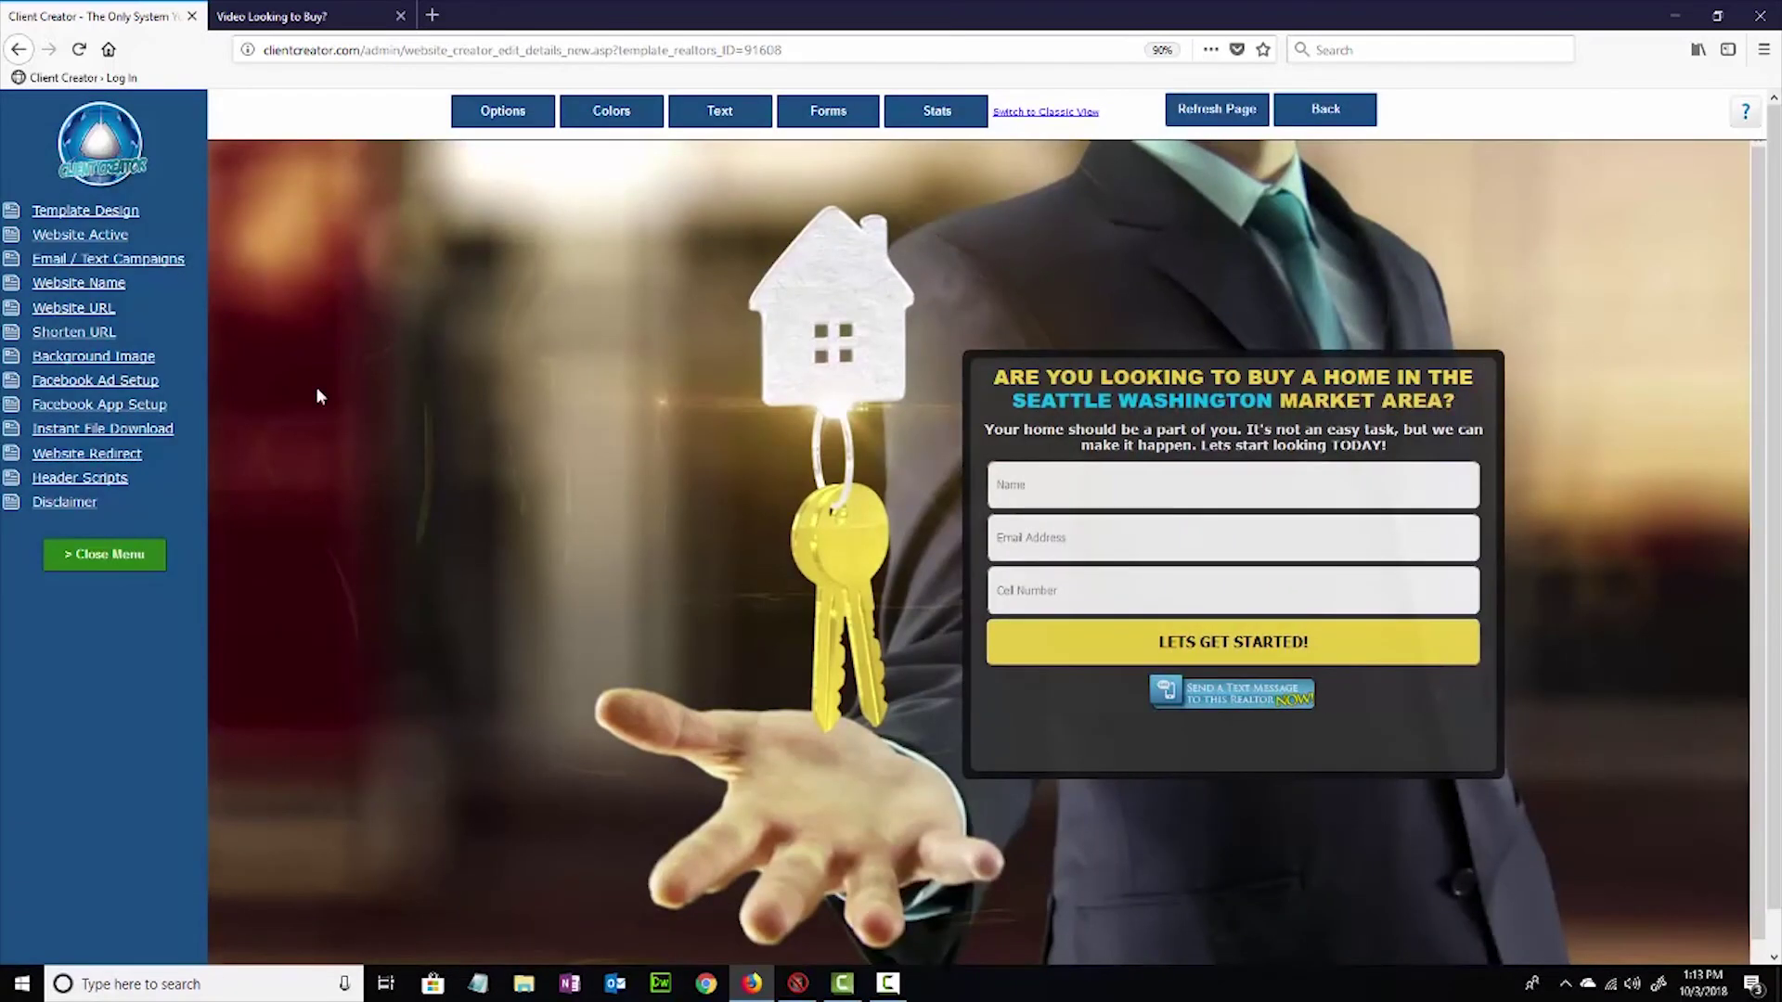
# Look through the Disclaimer editor's font size options and save the blank disclaimer.
pyautogui.click(67, 503)
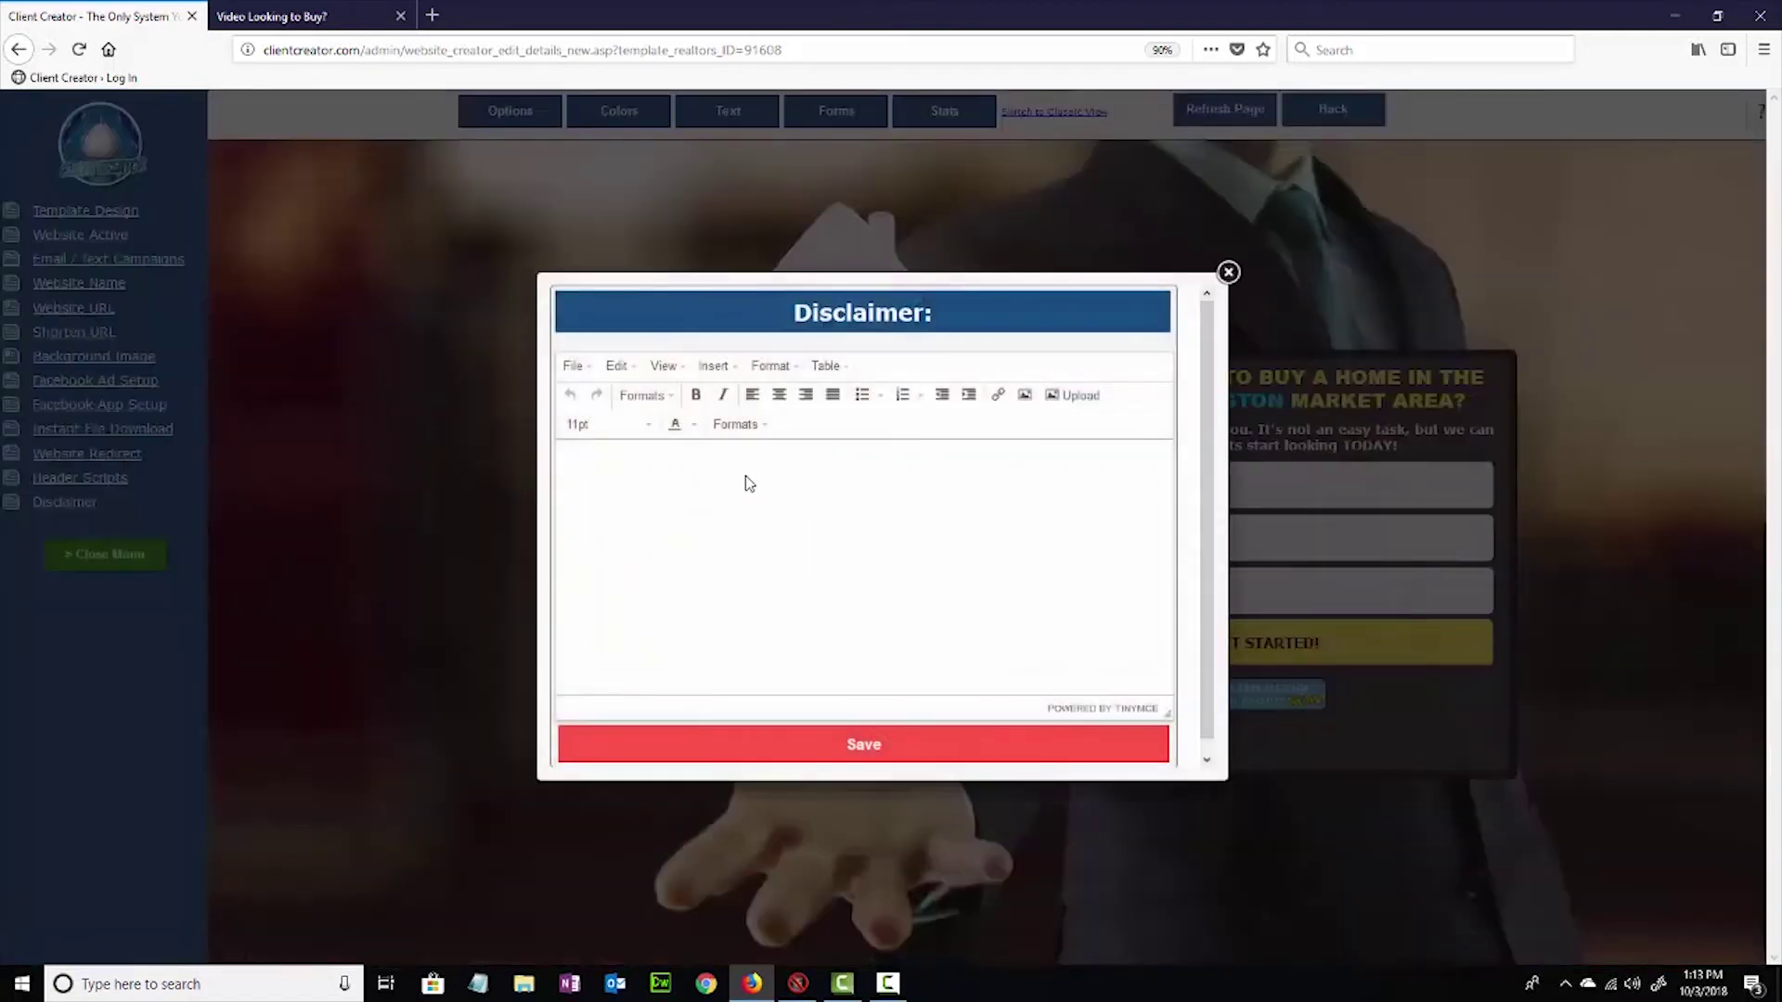
pyautogui.click(776, 466)
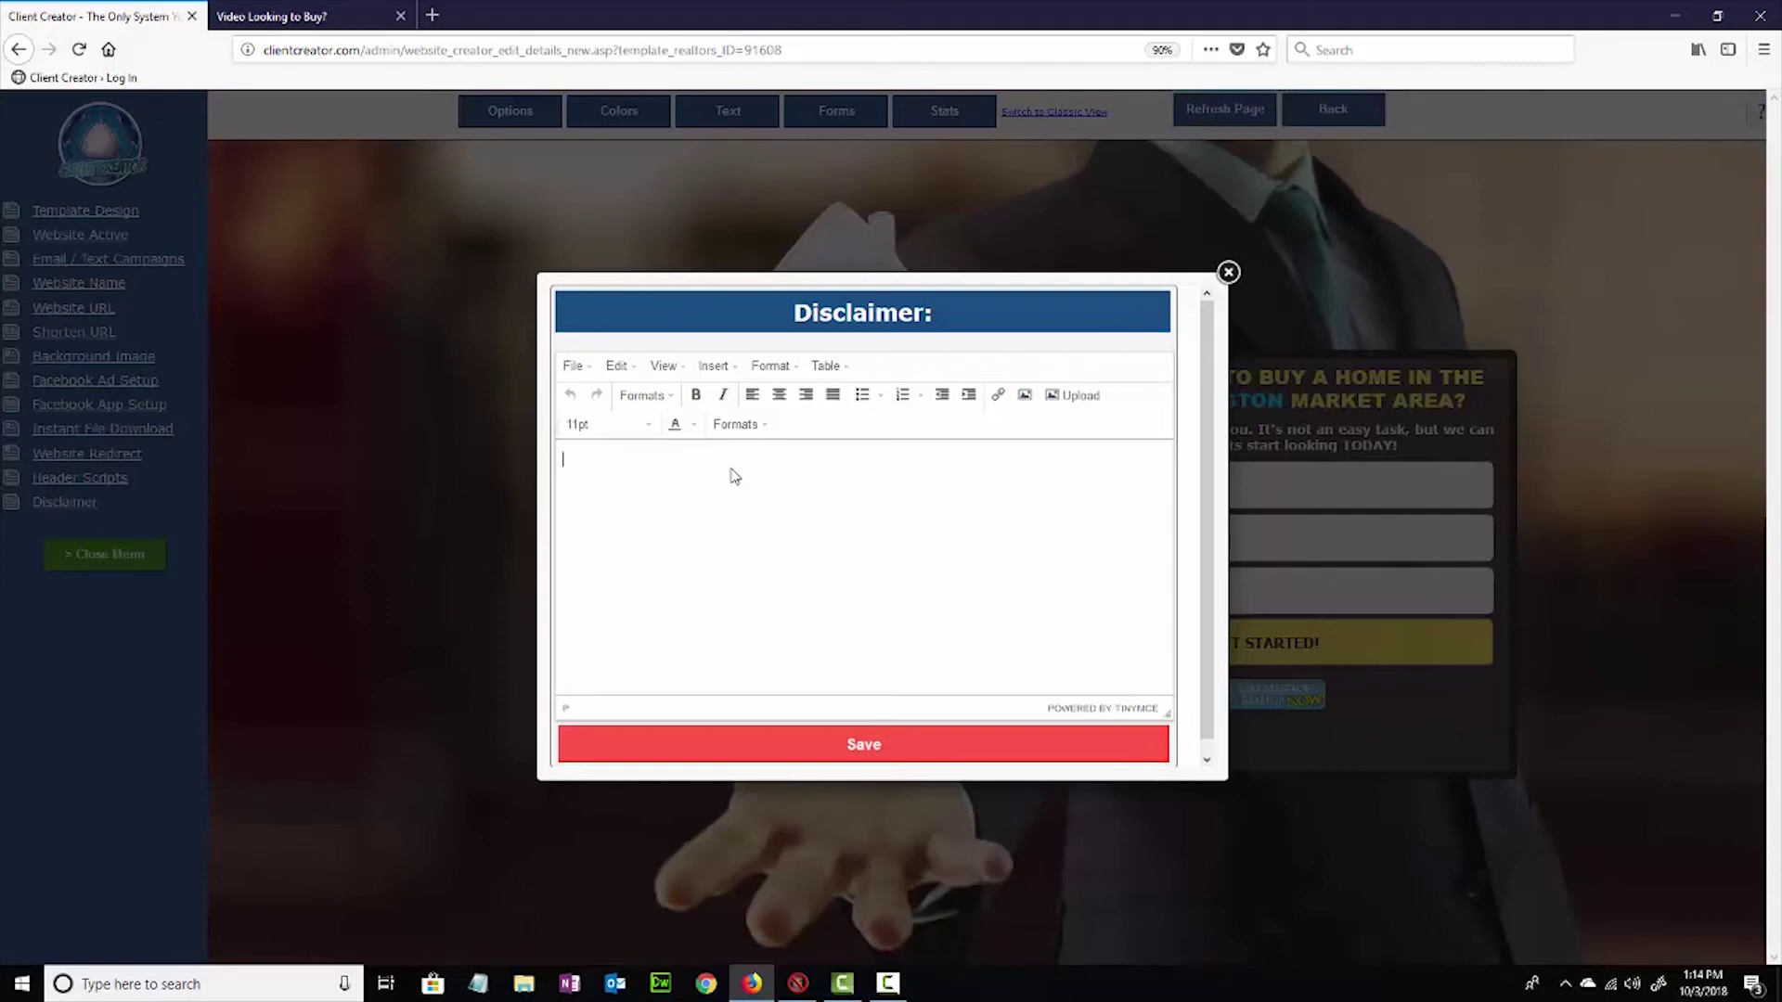
pyautogui.click(637, 430)
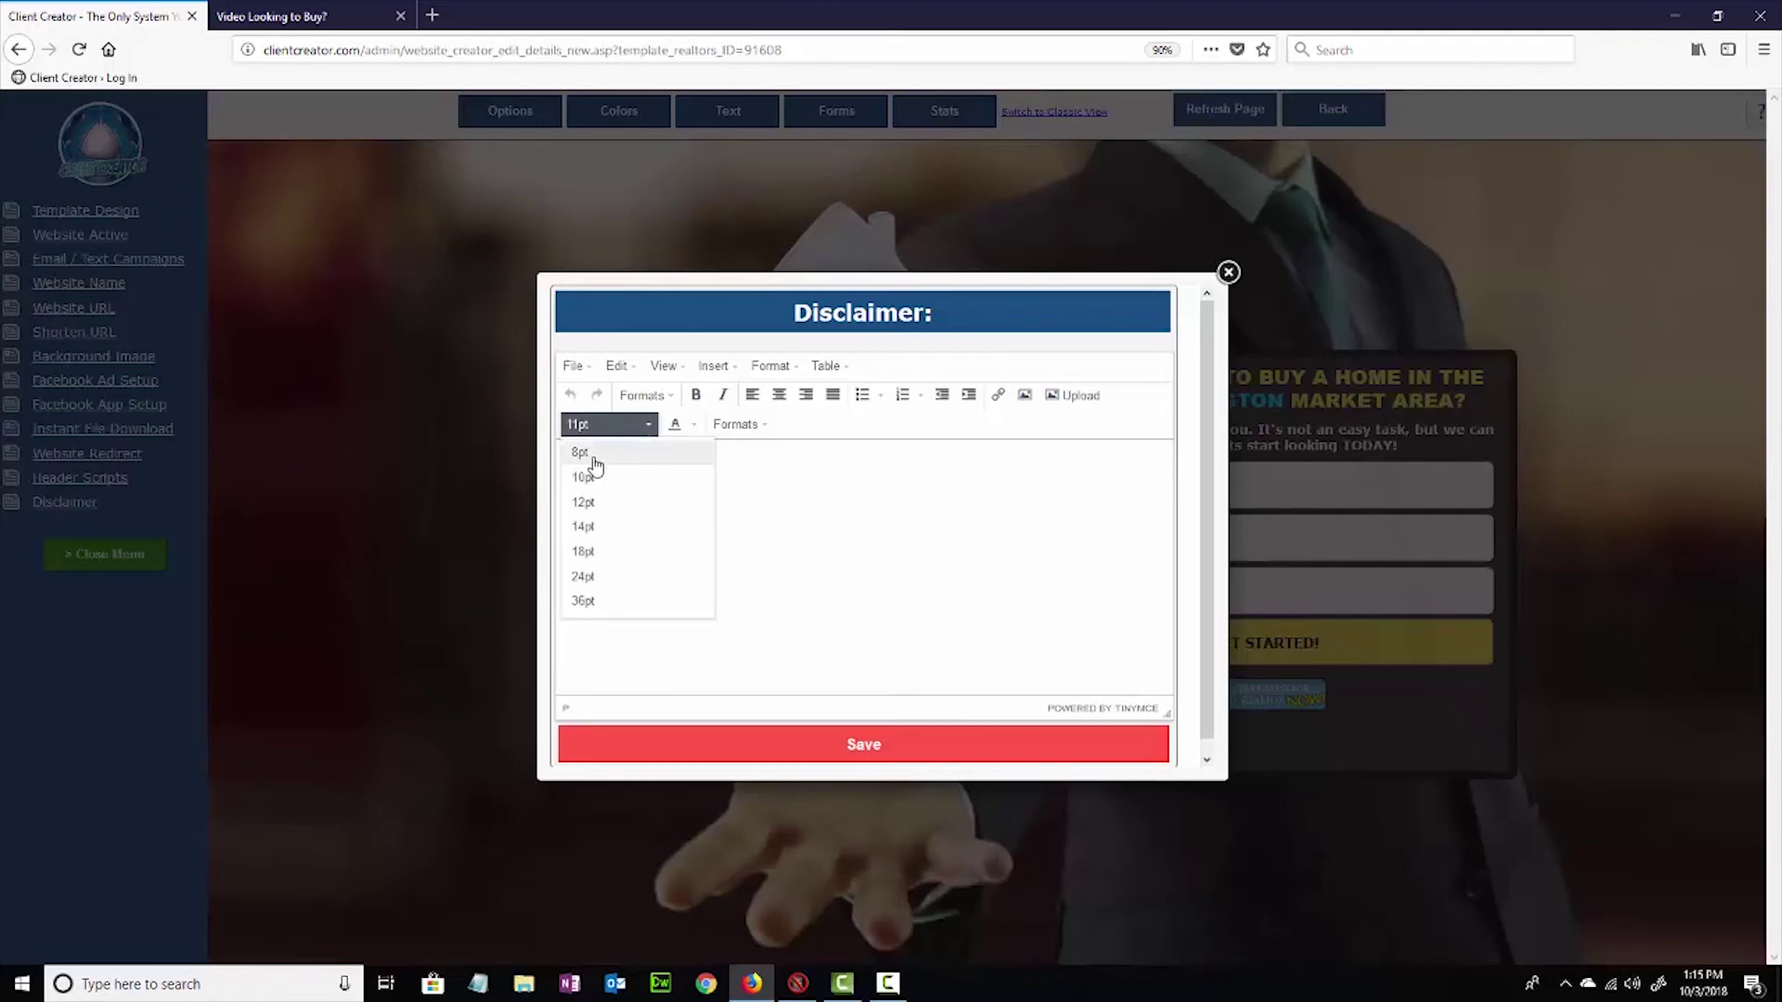
pyautogui.click(794, 495)
pyautogui.click(631, 427)
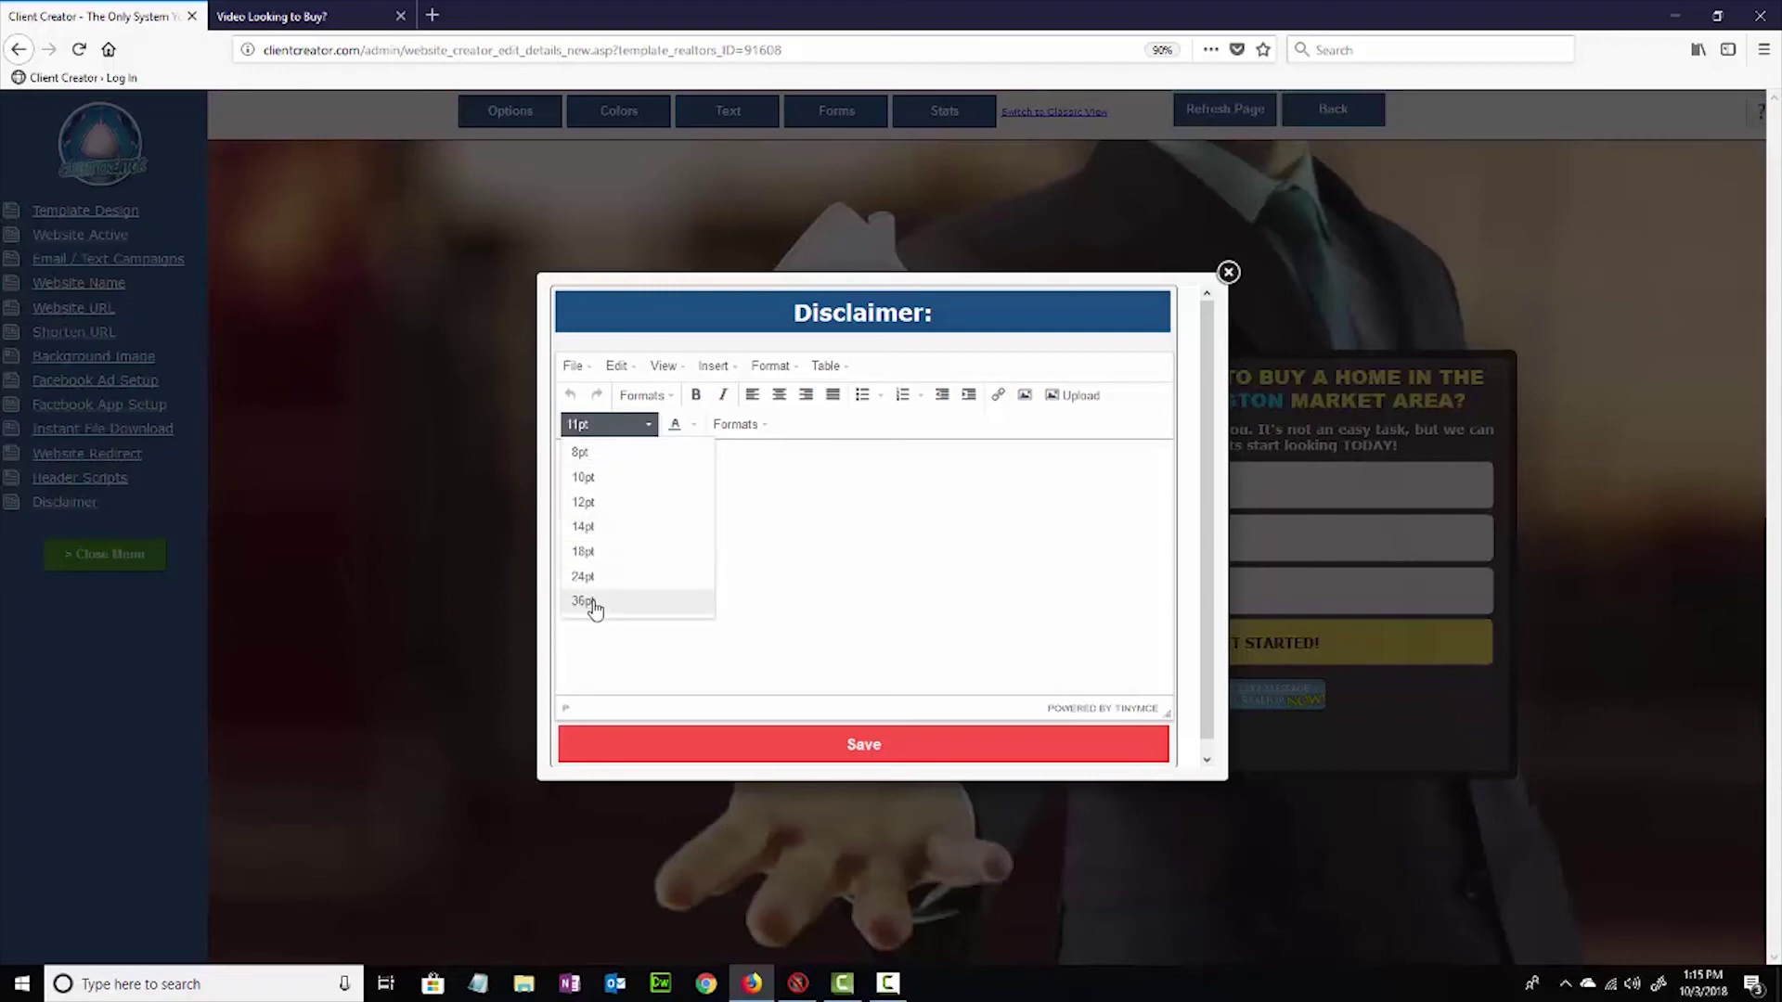
pyautogui.click(802, 551)
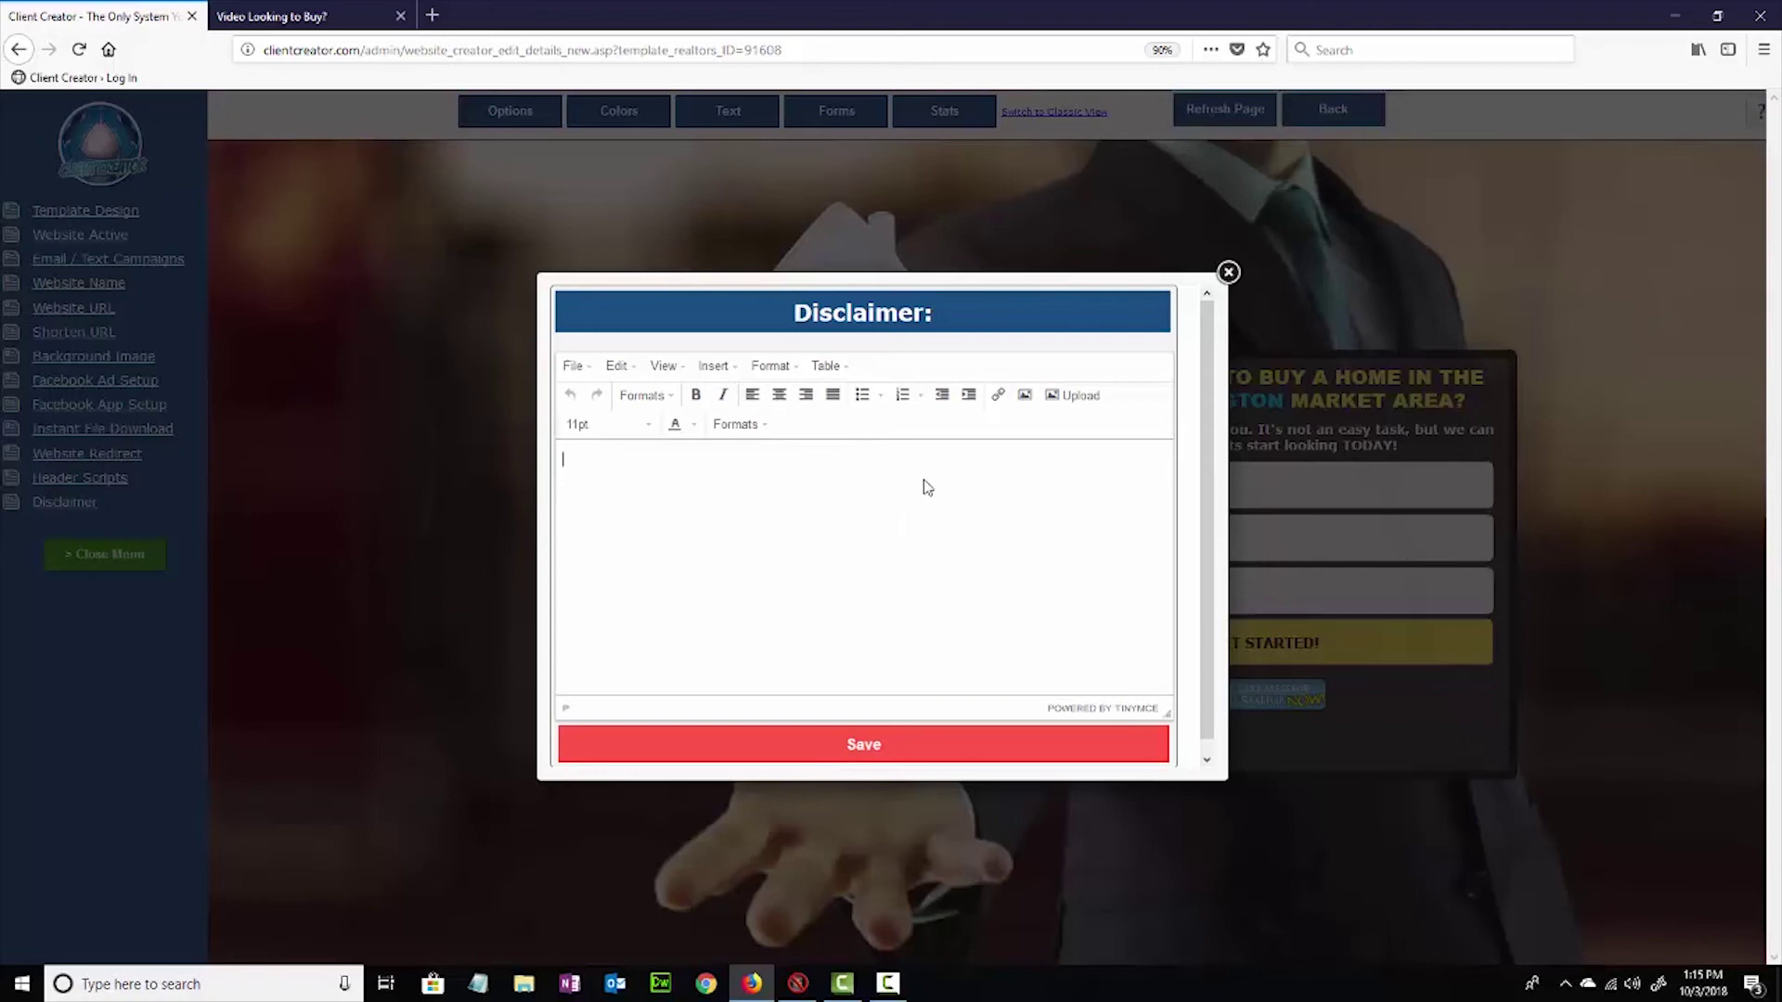
pyautogui.click(947, 733)
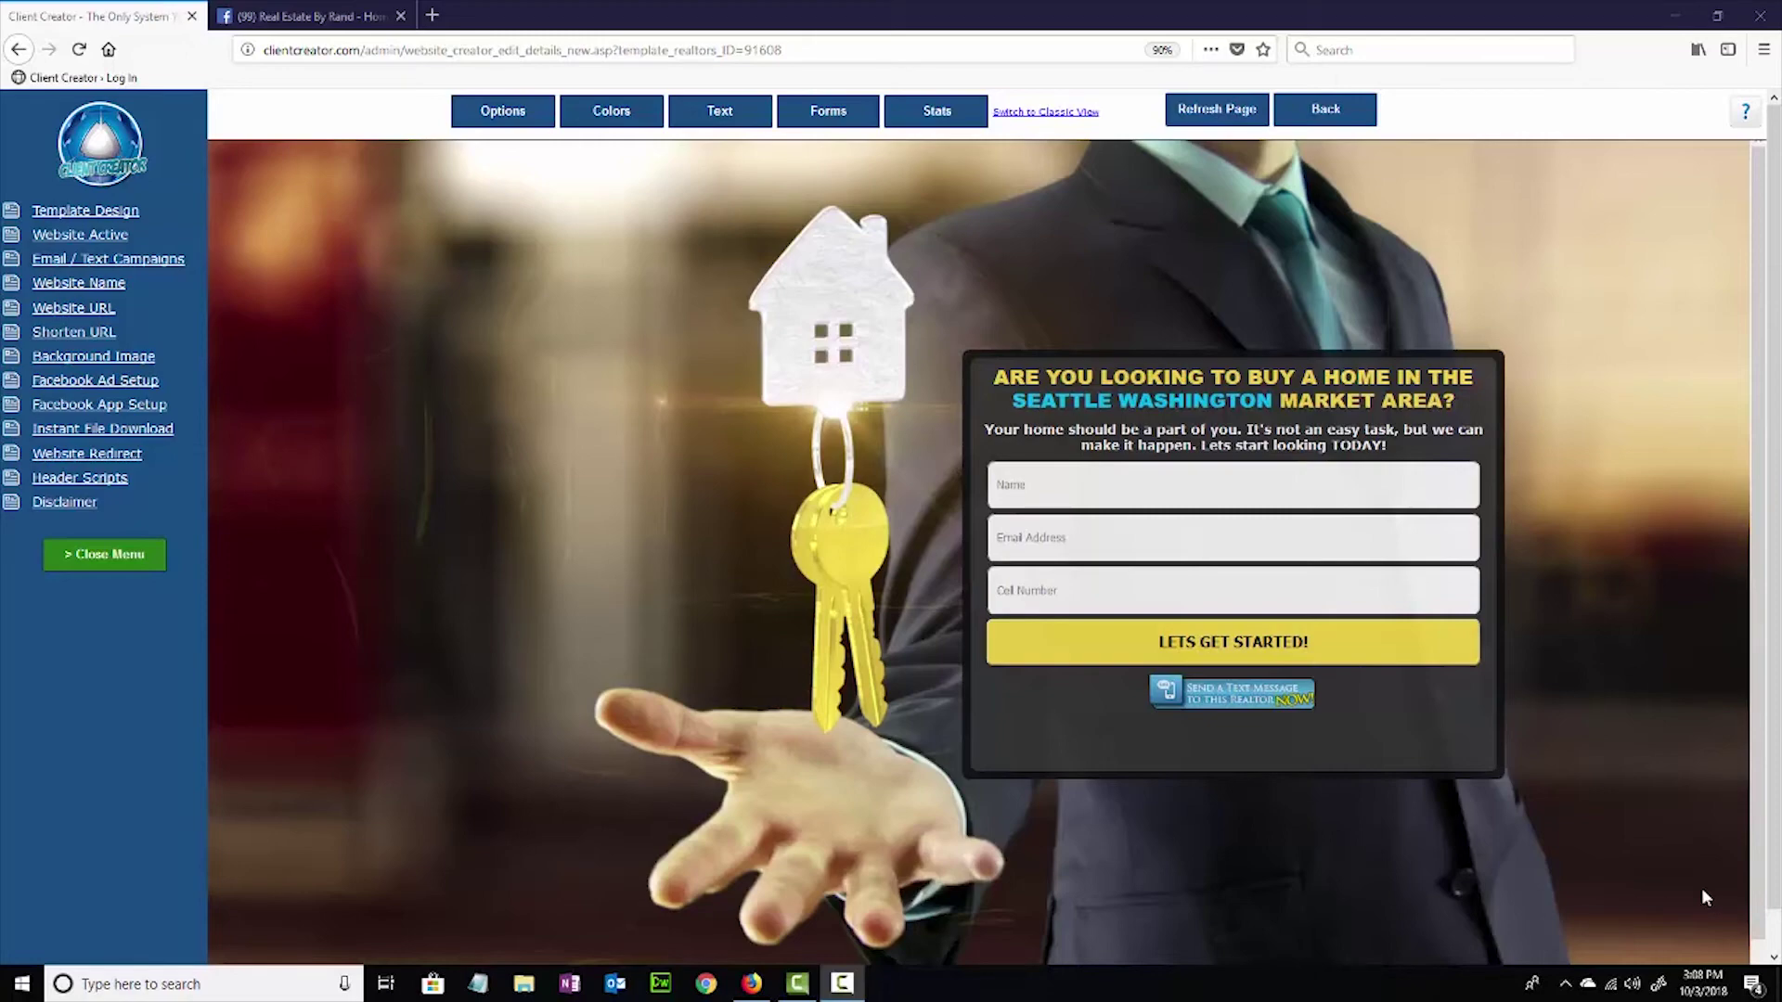
# Switch to the Real Estate By Rand Facebook page, close the pop-up post window, and examine the home-valuation post's message, image and title.
pyautogui.click(275, 22)
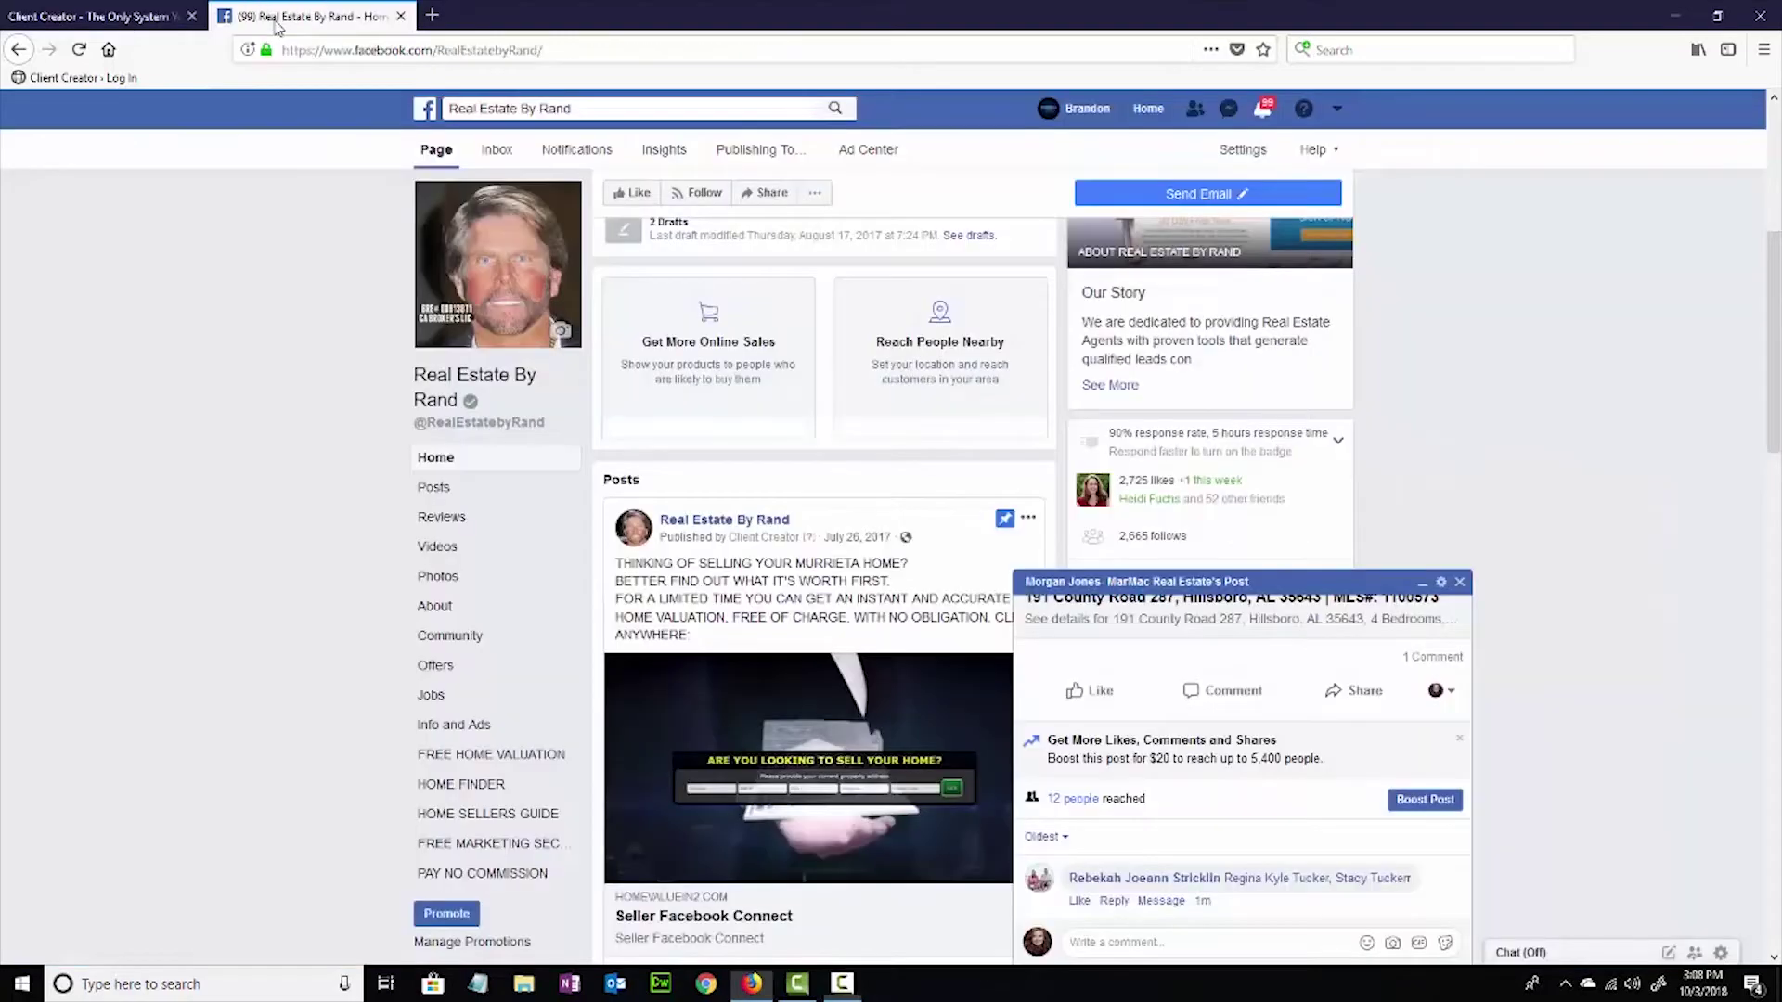
pyautogui.scroll(-2, 945, 473)
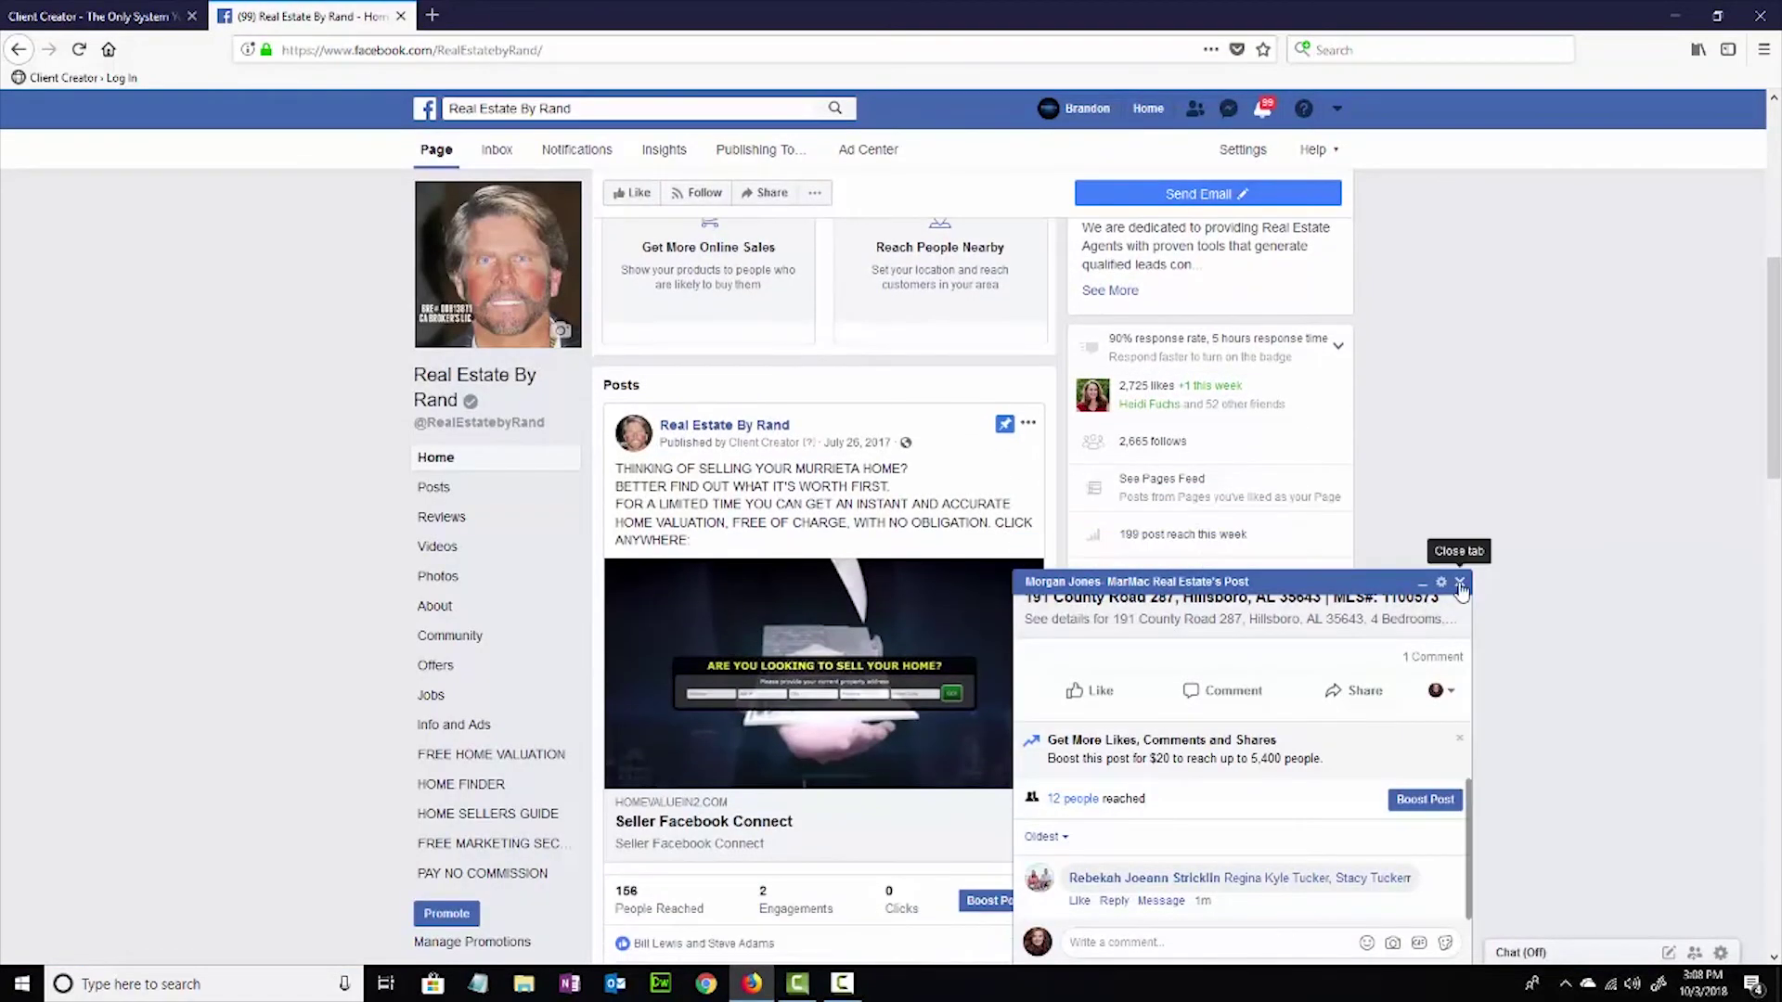
pyautogui.click(1460, 582)
pyautogui.scroll(-2, 964, 471)
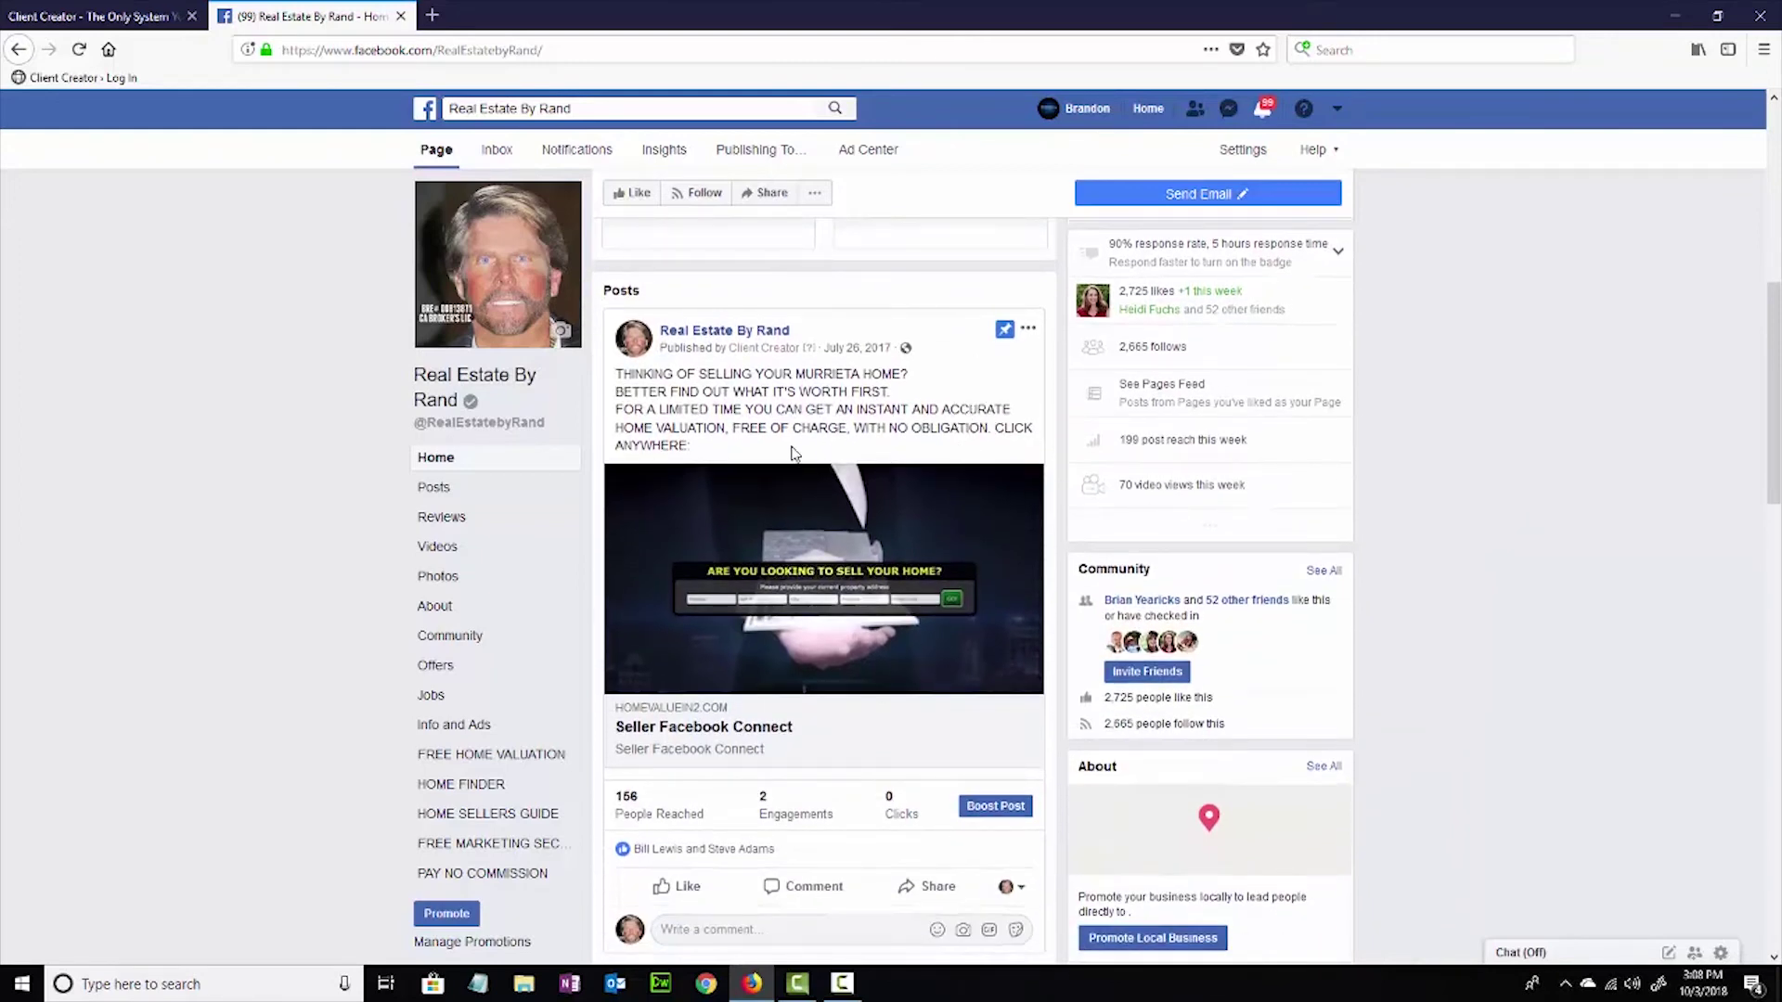
pyautogui.moveTo(742, 453); pyautogui.dragTo(613, 371)
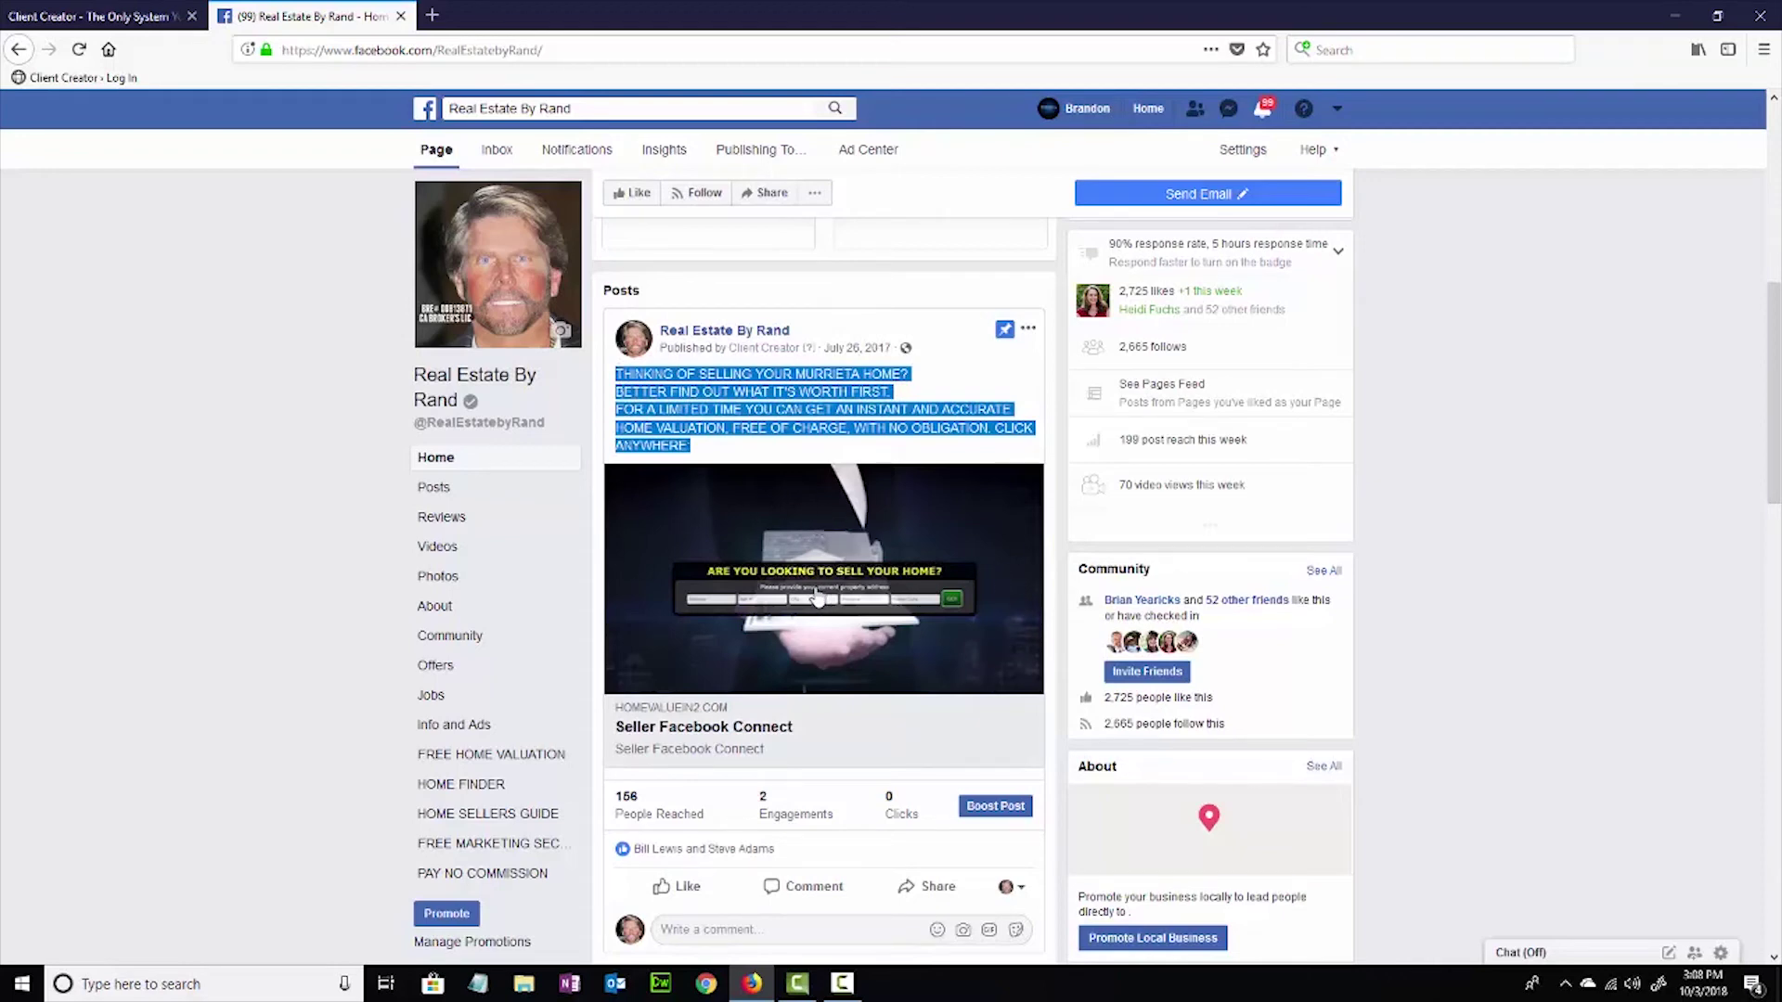
pyautogui.click(756, 454)
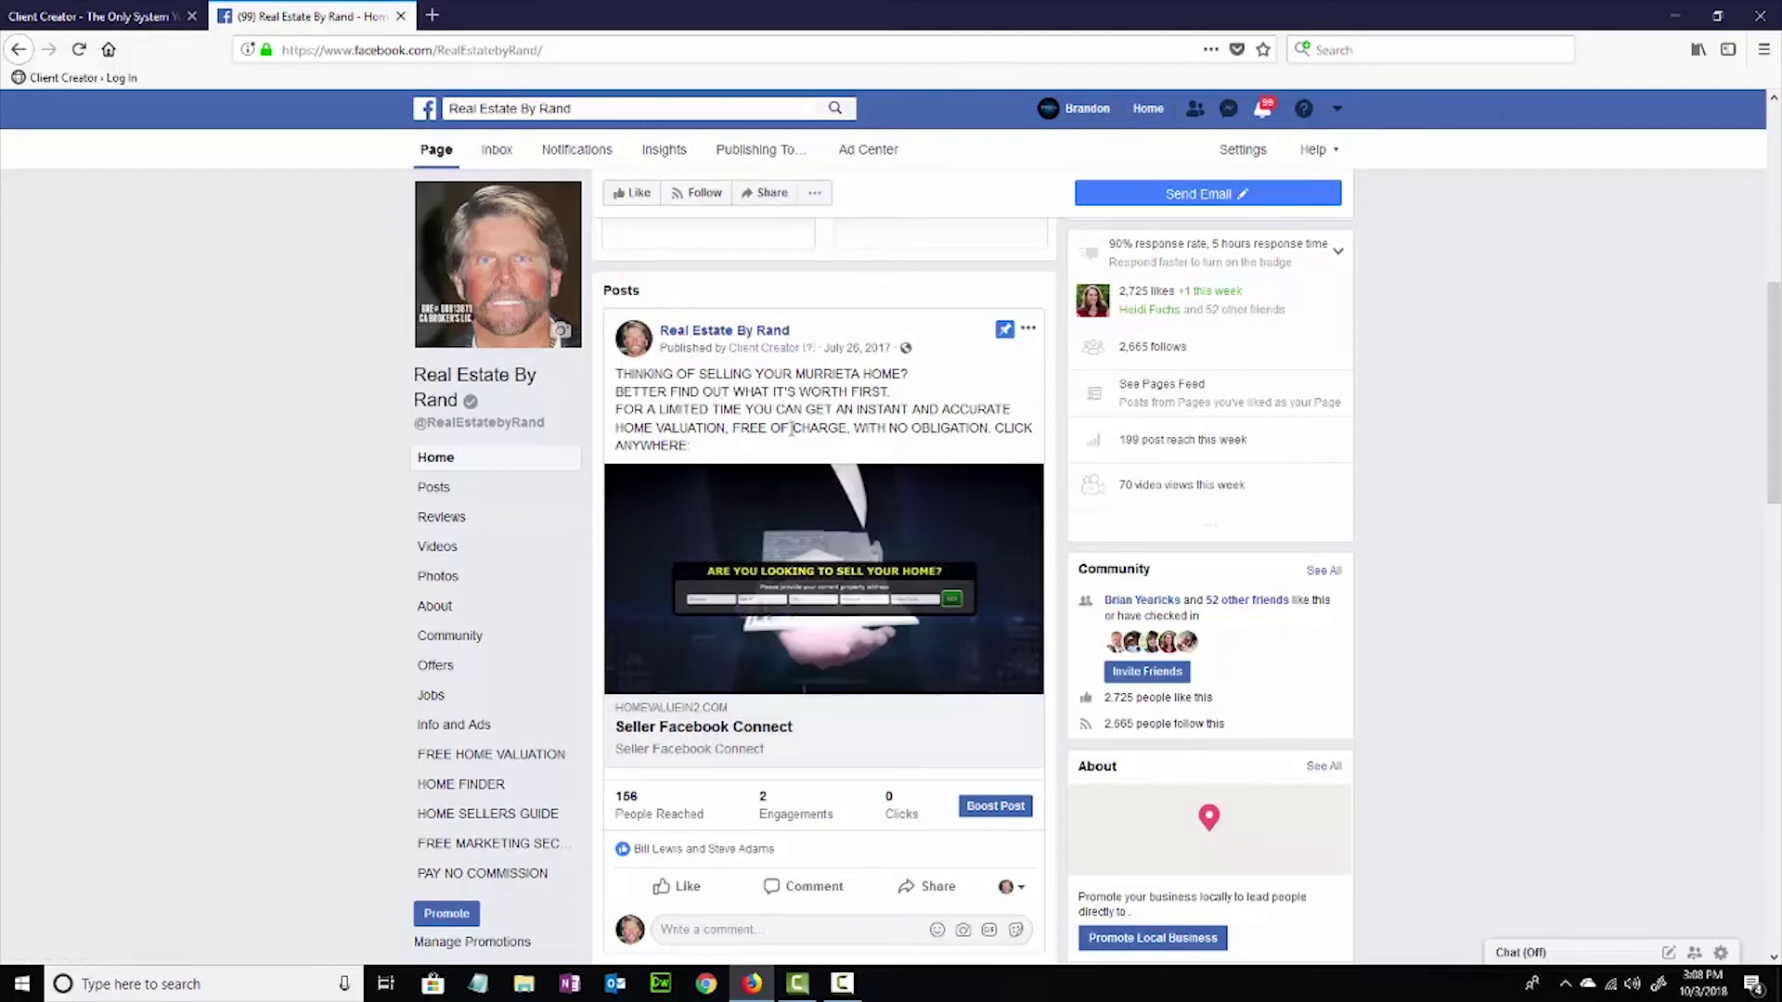
pyautogui.scroll(2, 790, 422)
pyautogui.scroll(-2, 793, 432)
# Open the Facebook Ad Setup and compare its message, image, title and description fields with the home-valuation post on the Facebook page.
pyautogui.click(130, 18)
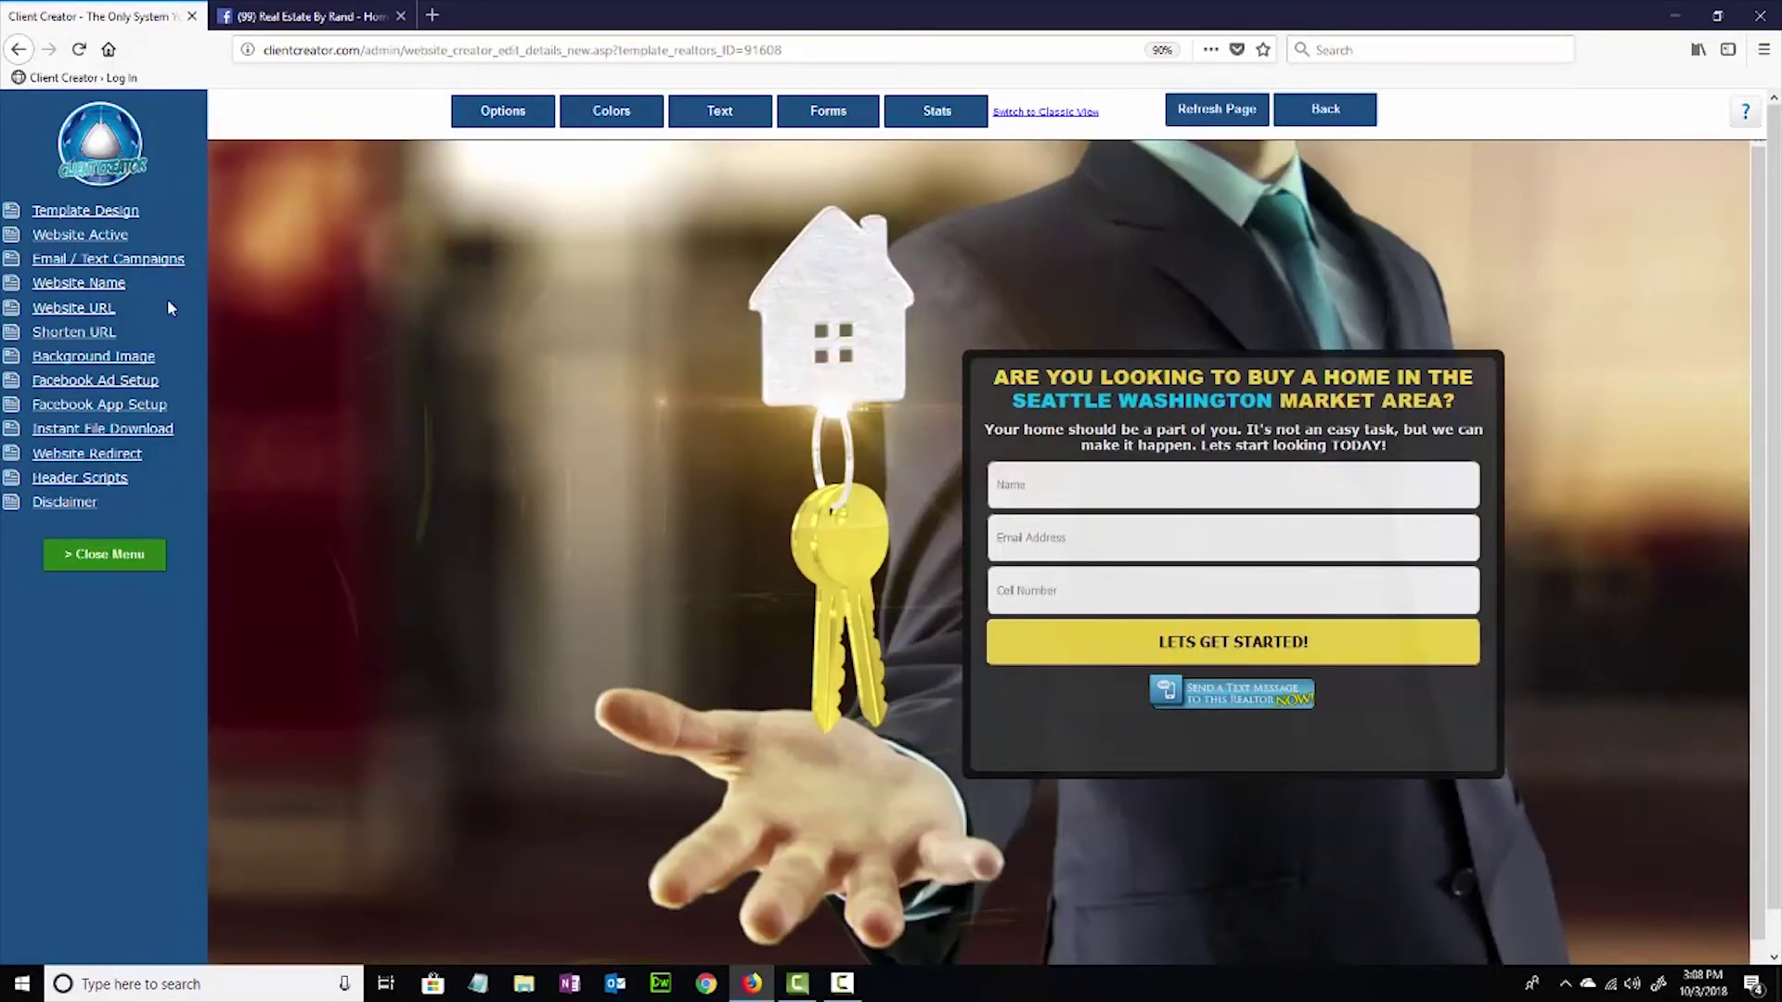
pyautogui.click(105, 388)
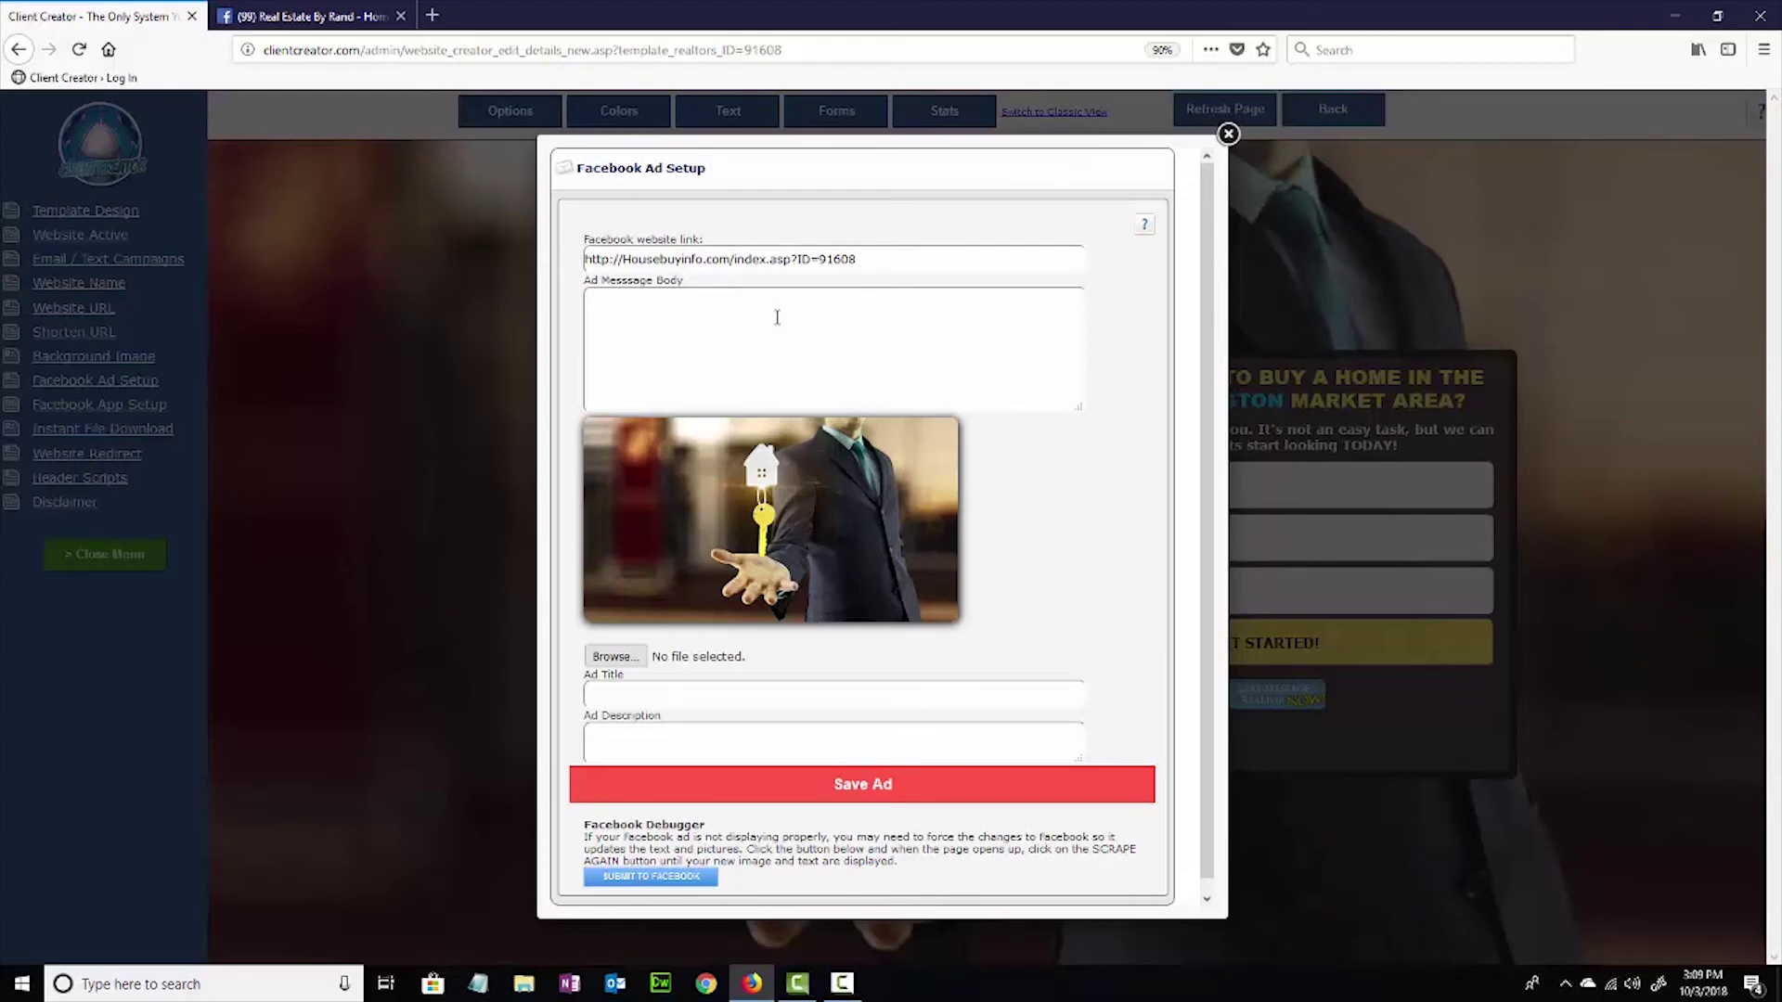
pyautogui.click(311, 19)
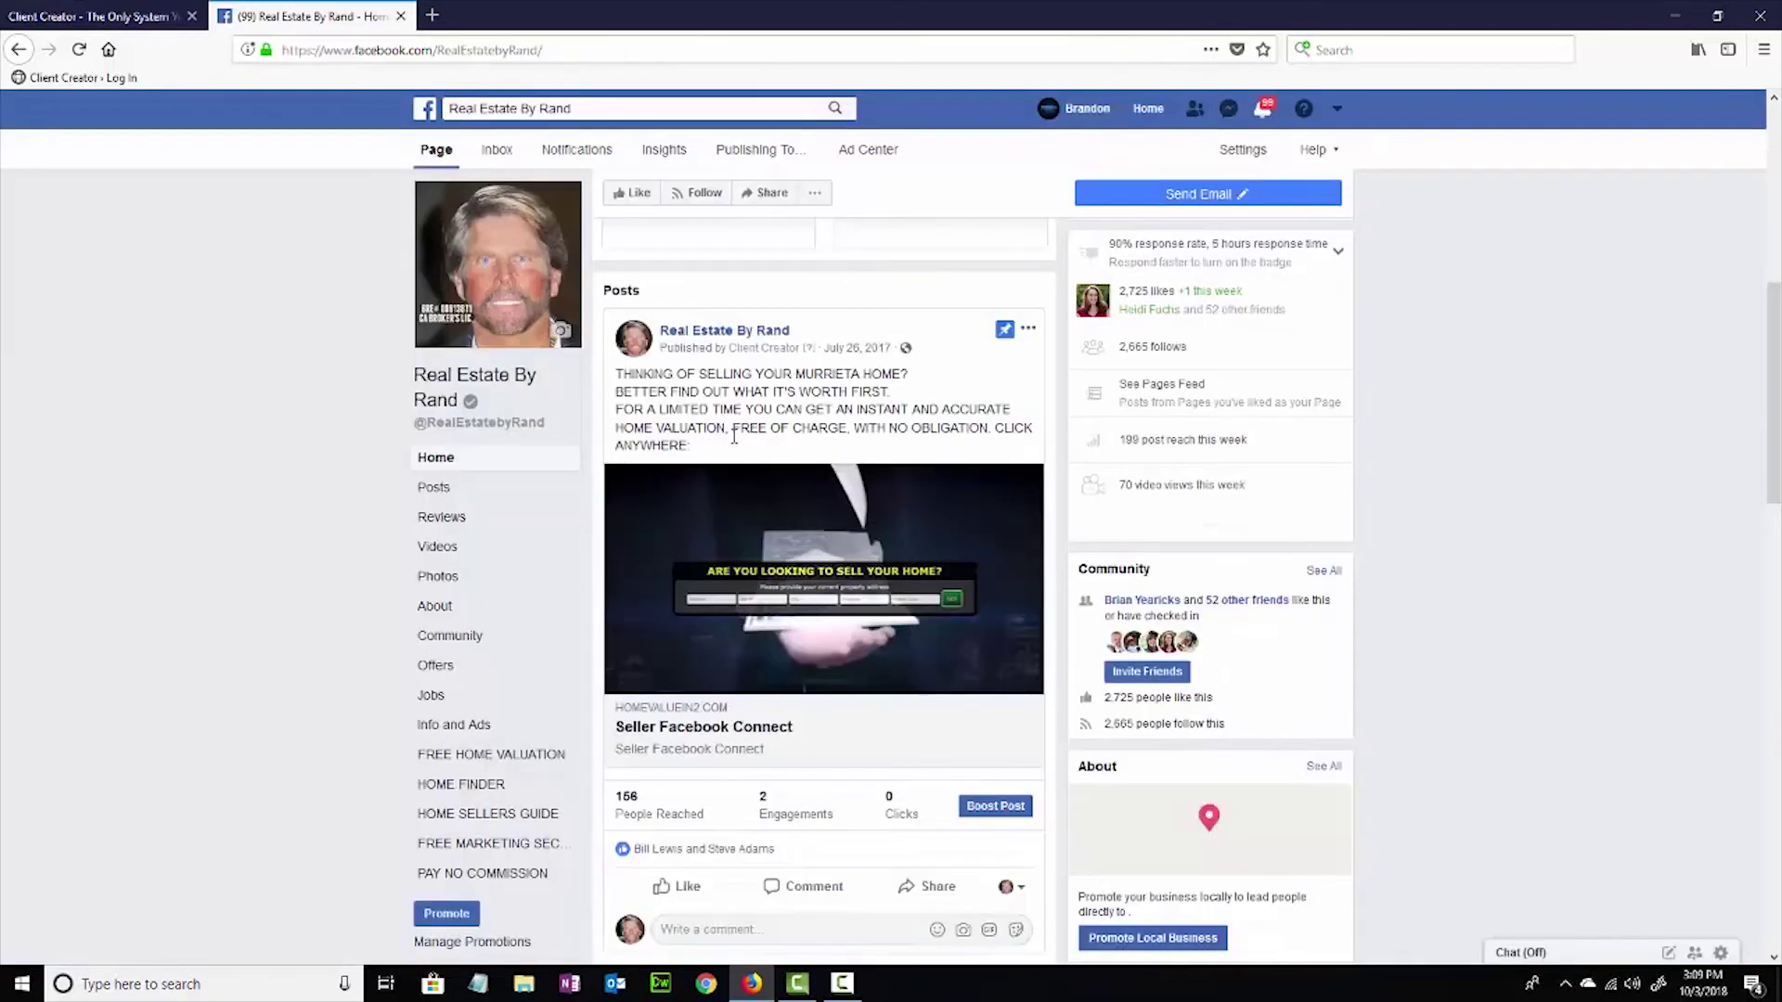
pyautogui.moveTo(715, 447); pyautogui.dragTo(594, 367)
pyautogui.click(102, 15)
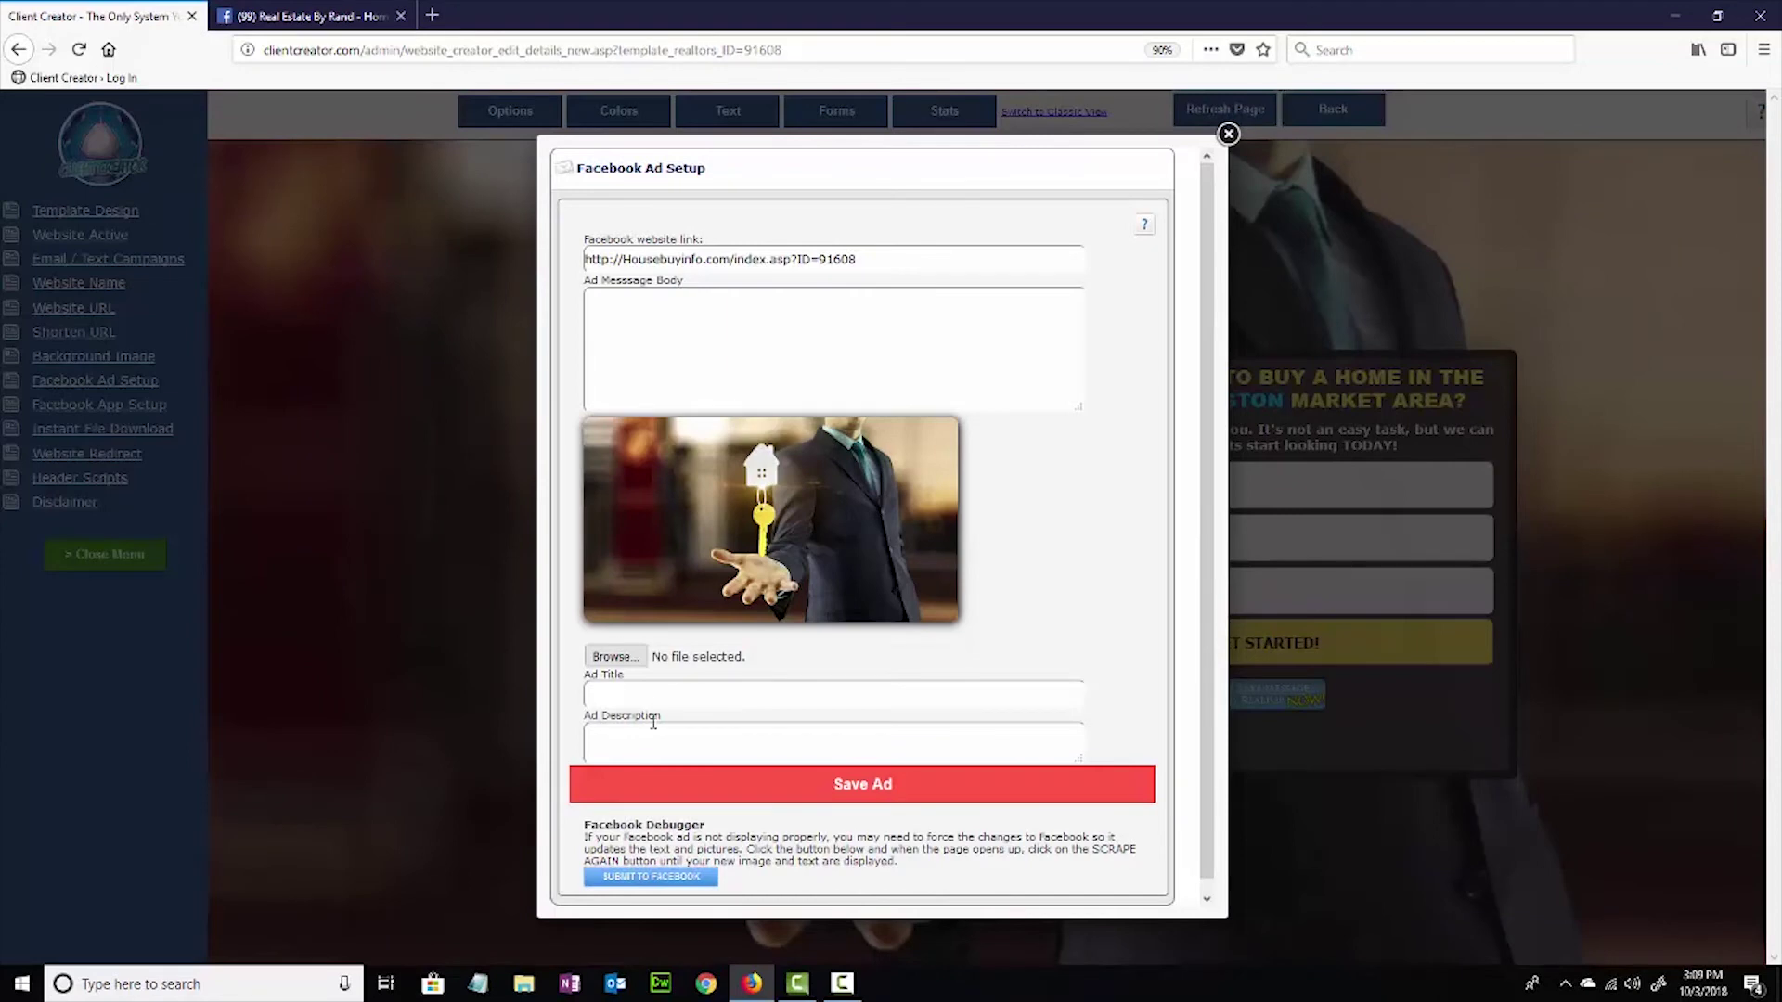
pyautogui.click(306, 16)
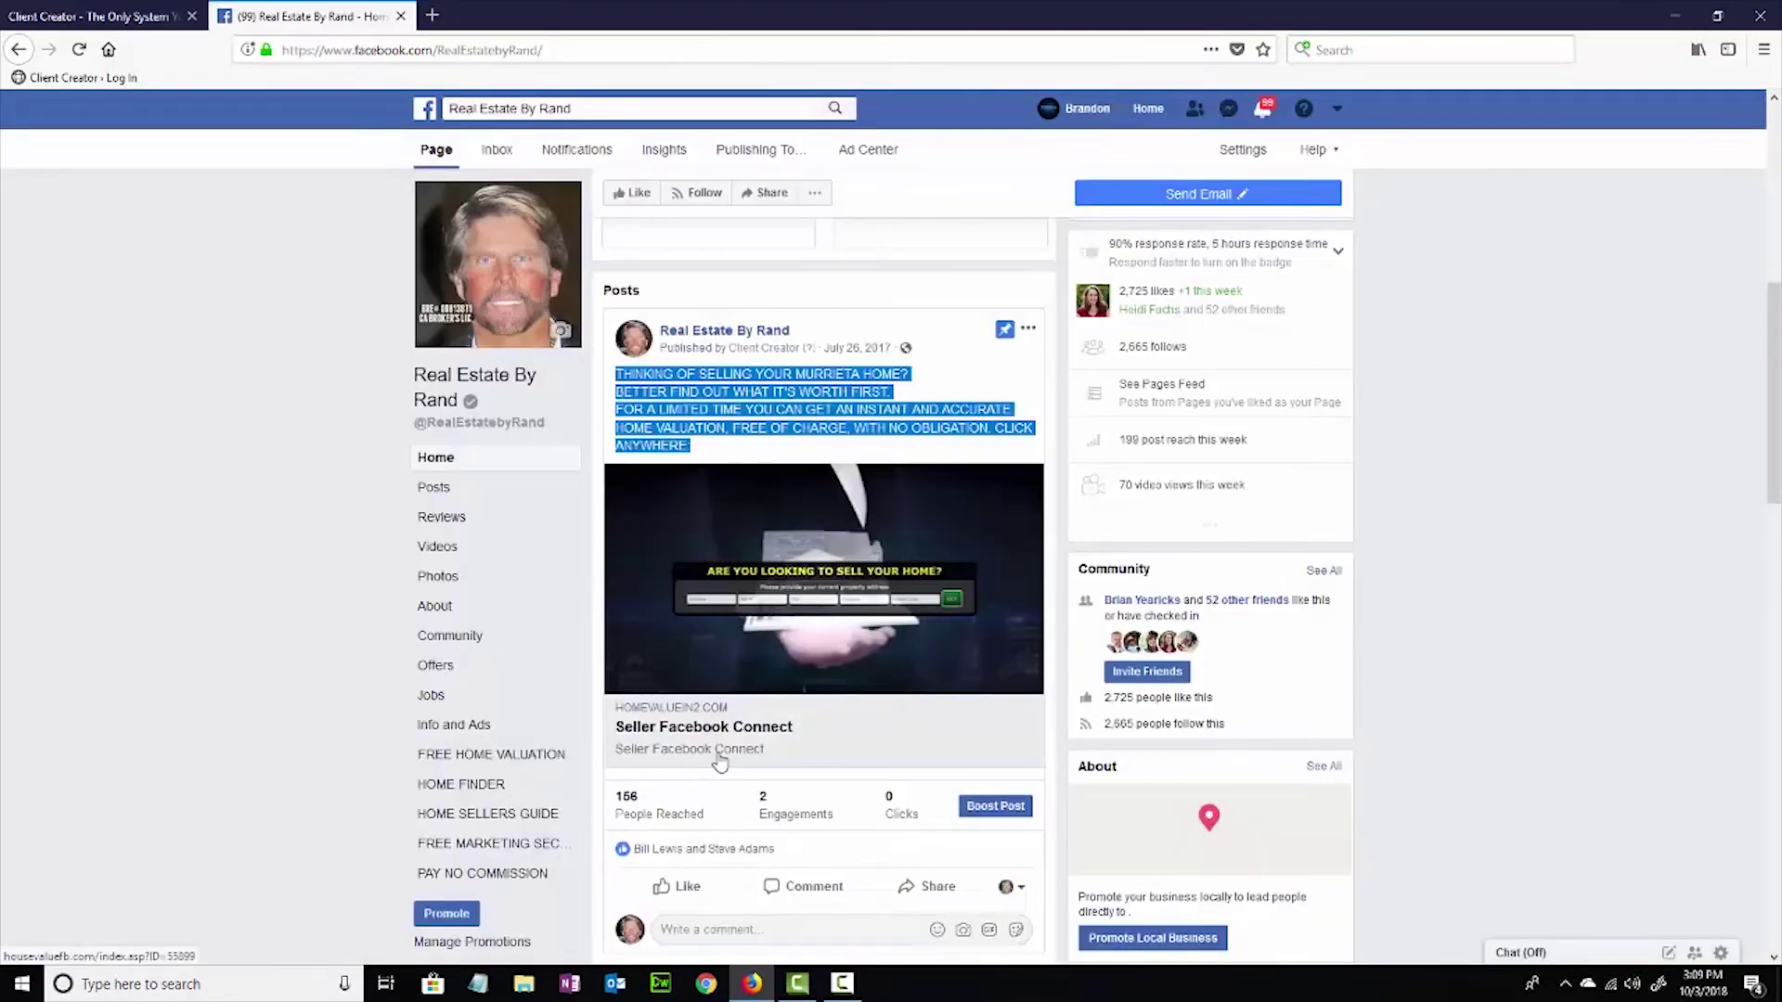
pyautogui.click(136, 16)
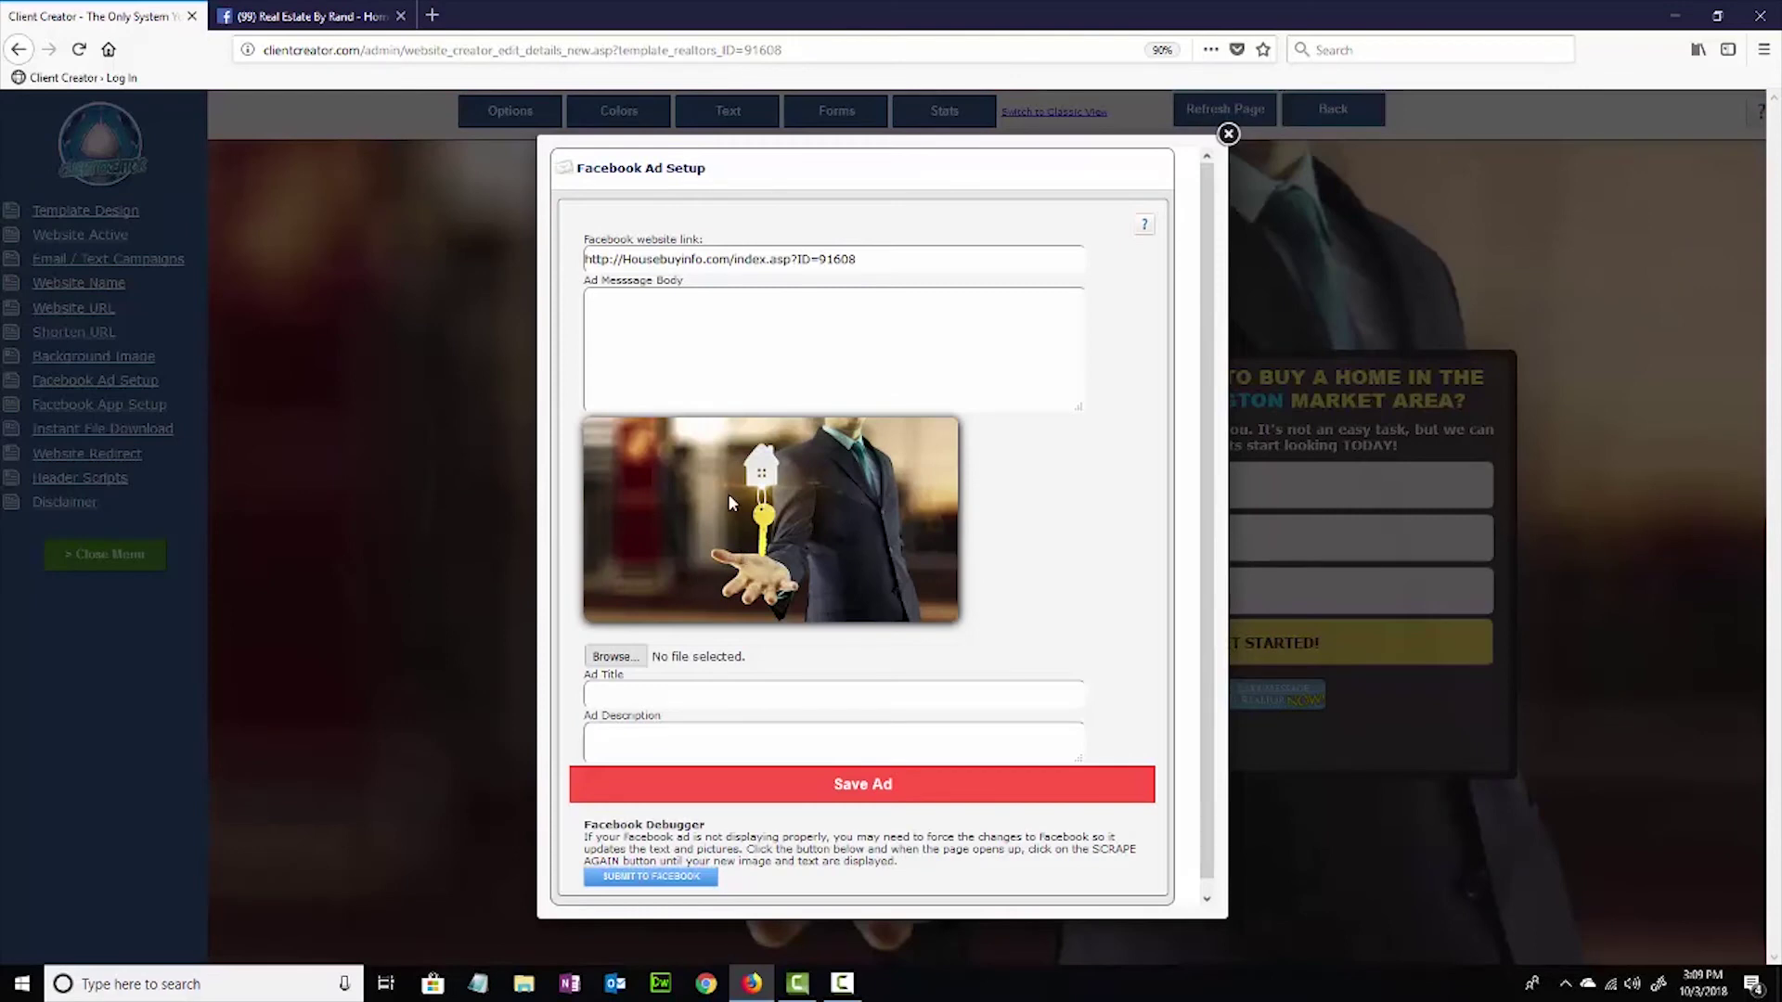
# Choose 1896735-residential-b346ar-o.jpg from the Downloads folder inside the BWCWeb documents as the ad image.
pyautogui.click(643, 661)
pyautogui.scroll(1, 83, 214)
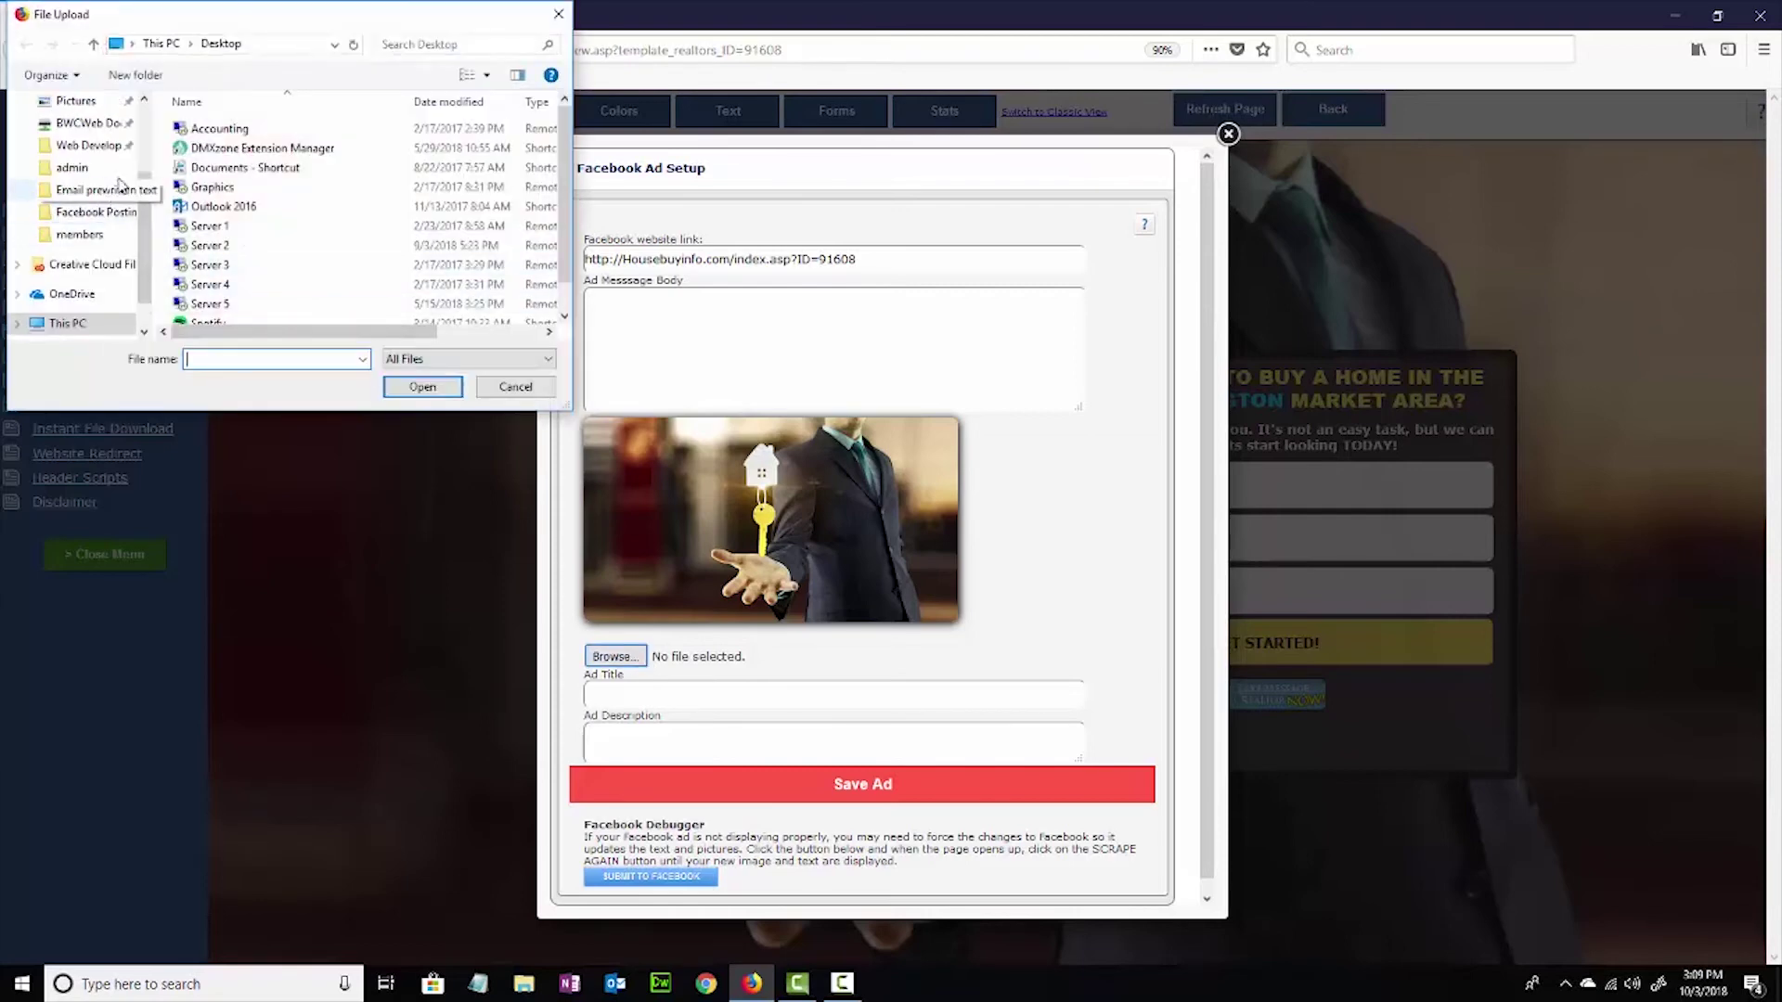
pyautogui.click(89, 123)
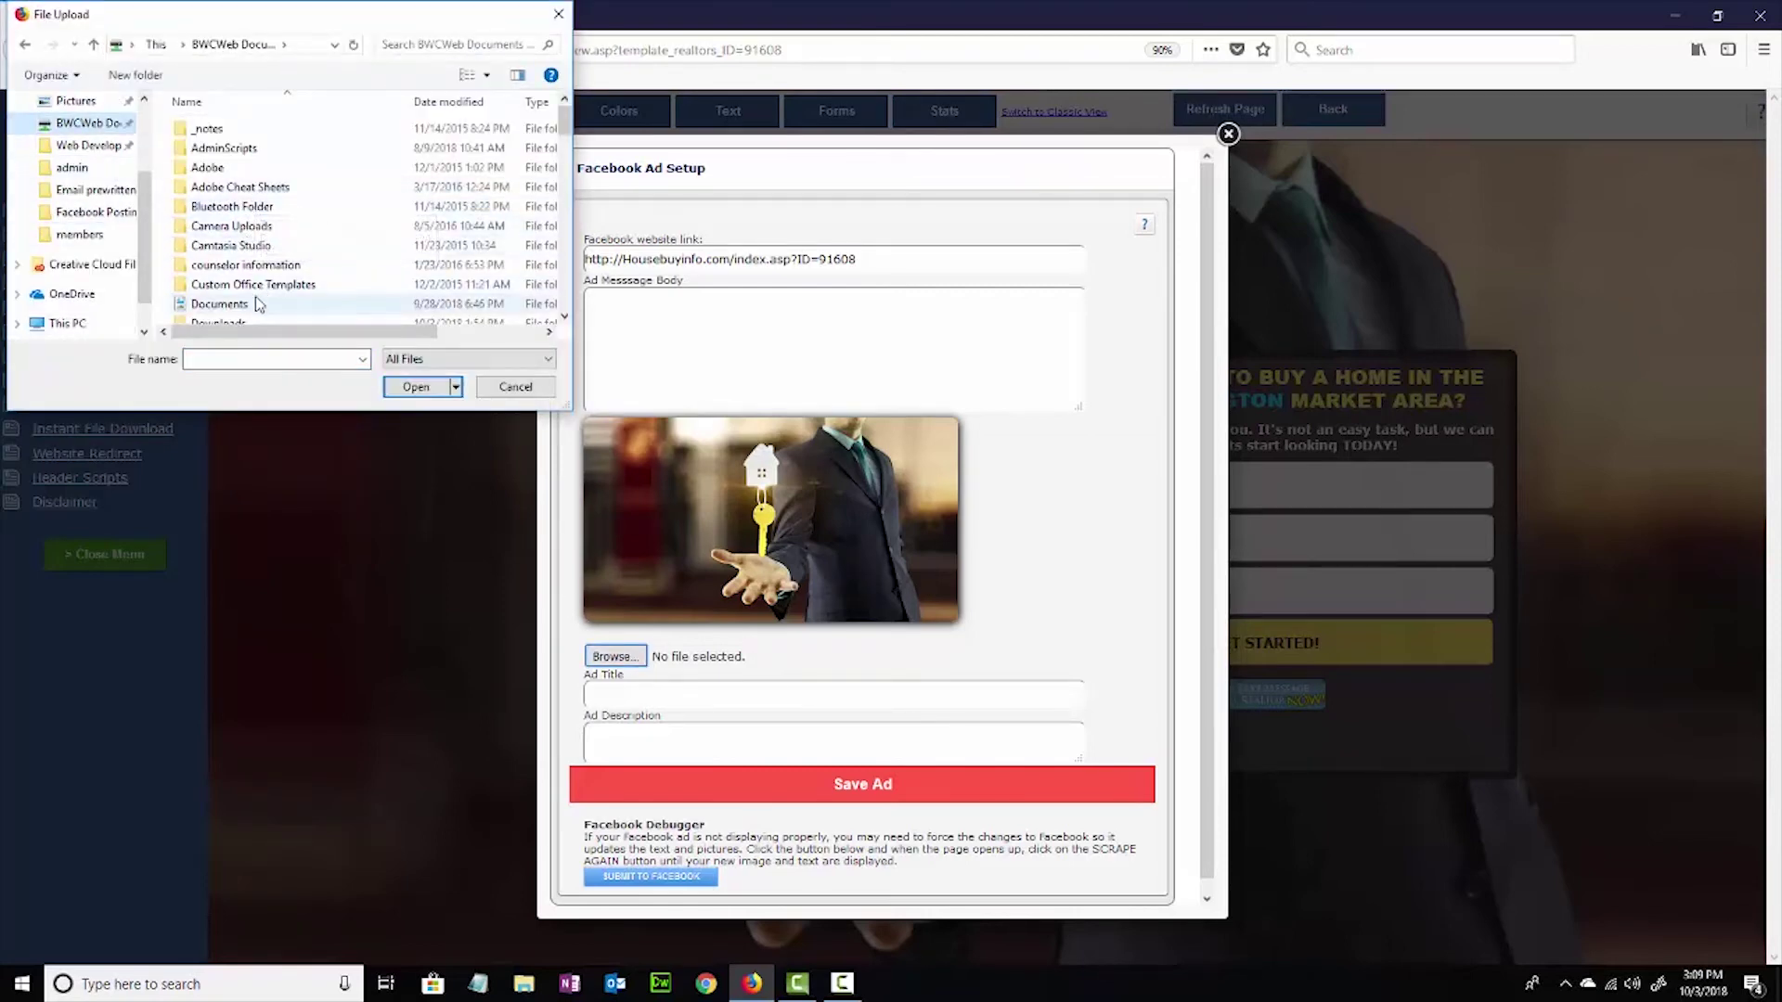
pyautogui.scroll(-1, 240, 279)
pyautogui.doubleClick(240, 281)
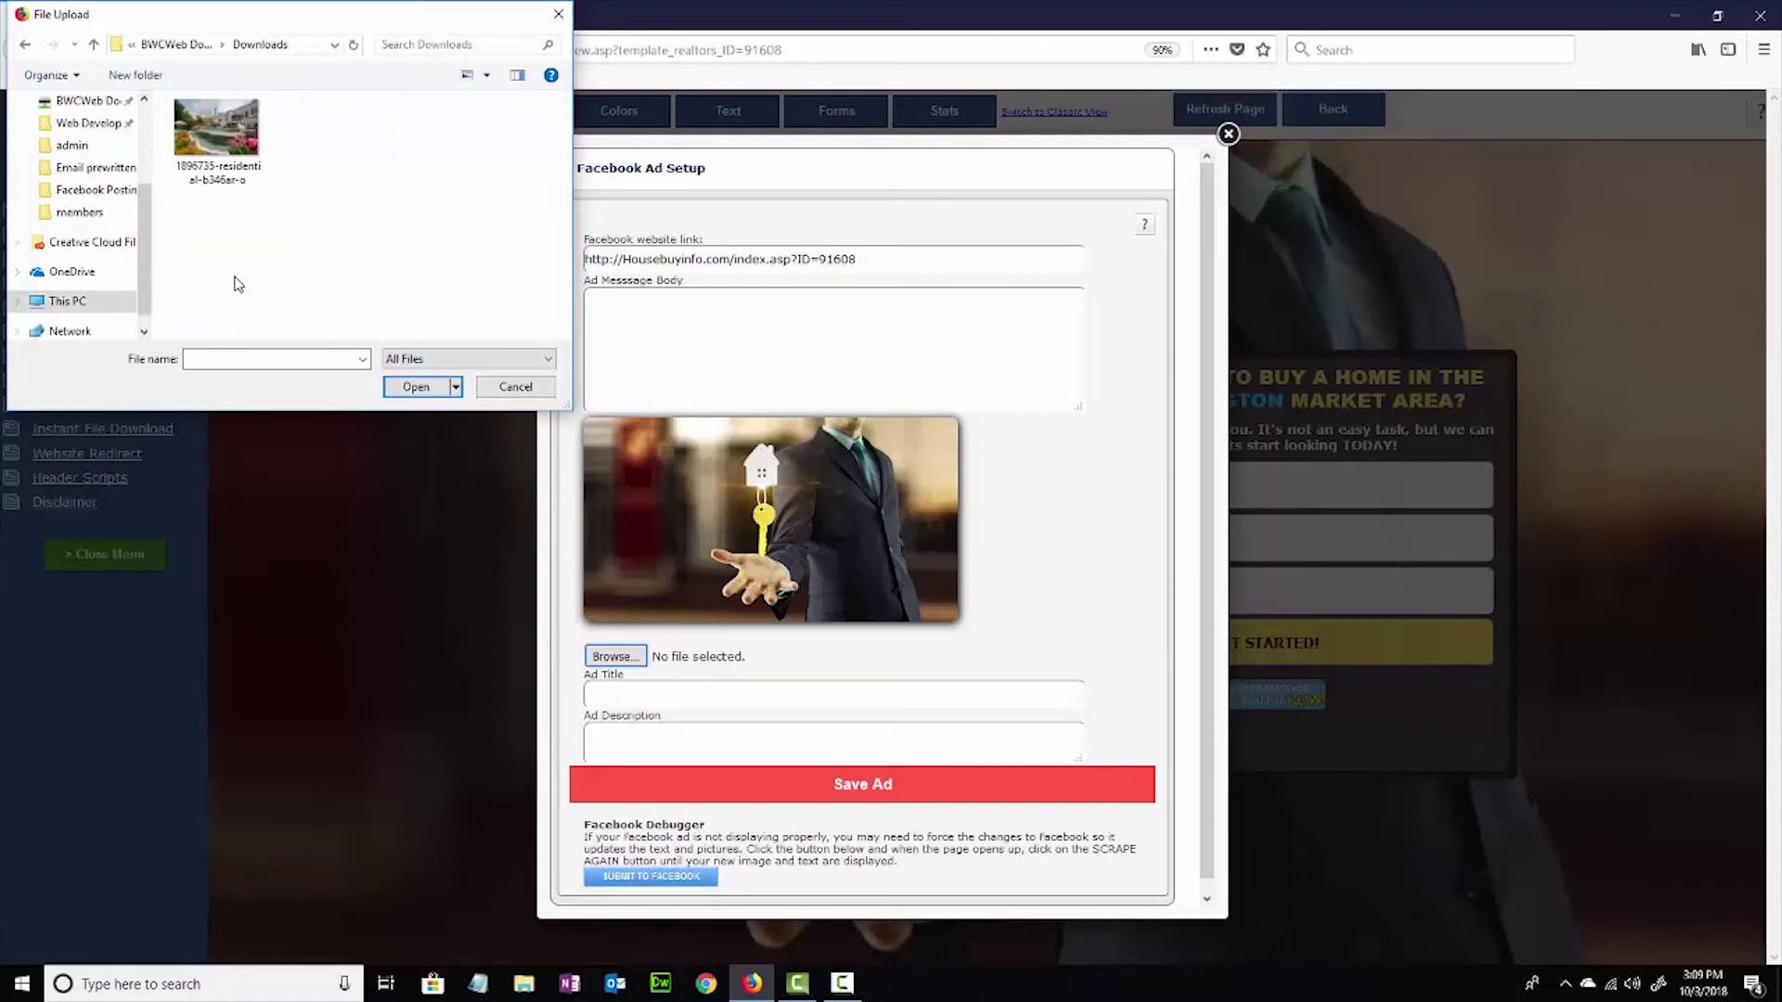
pyautogui.click(204, 139)
pyautogui.doubleClick(204, 137)
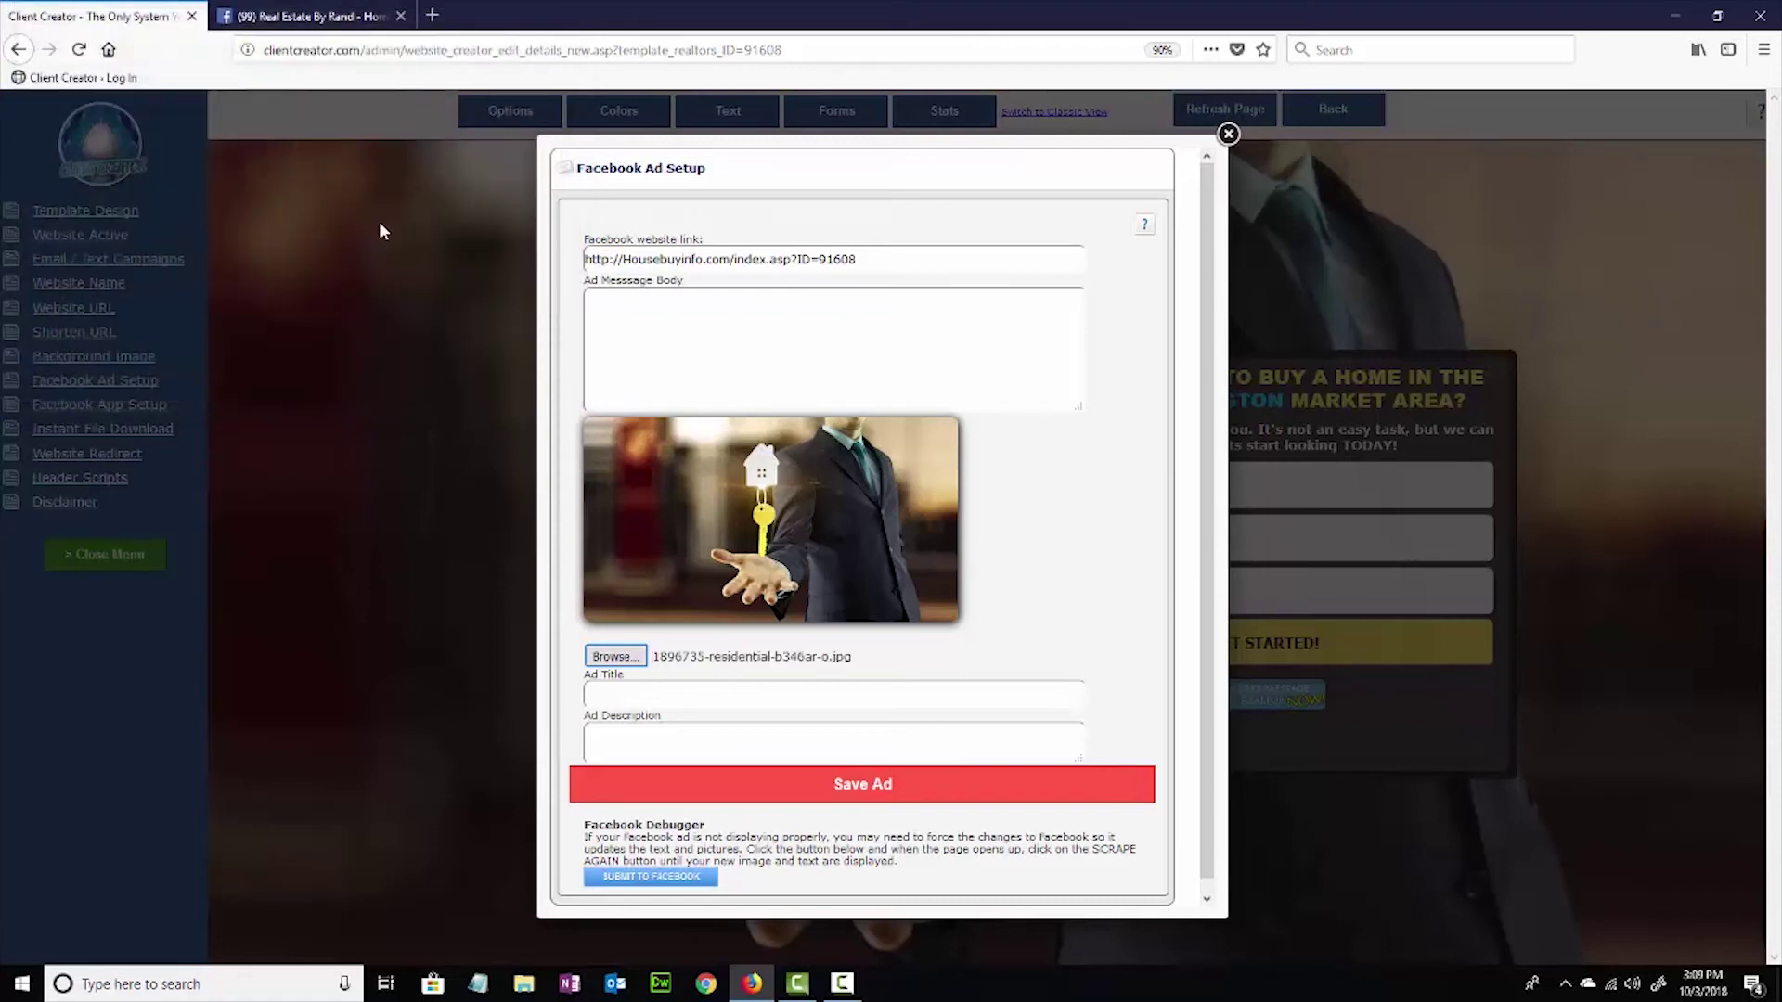
# Enter "Test message" as the ad message body and "Thinking about selling your home?" as the ad title.
pyautogui.click(626, 300)
pyautogui.write('Test message')
pyautogui.press('Tab')
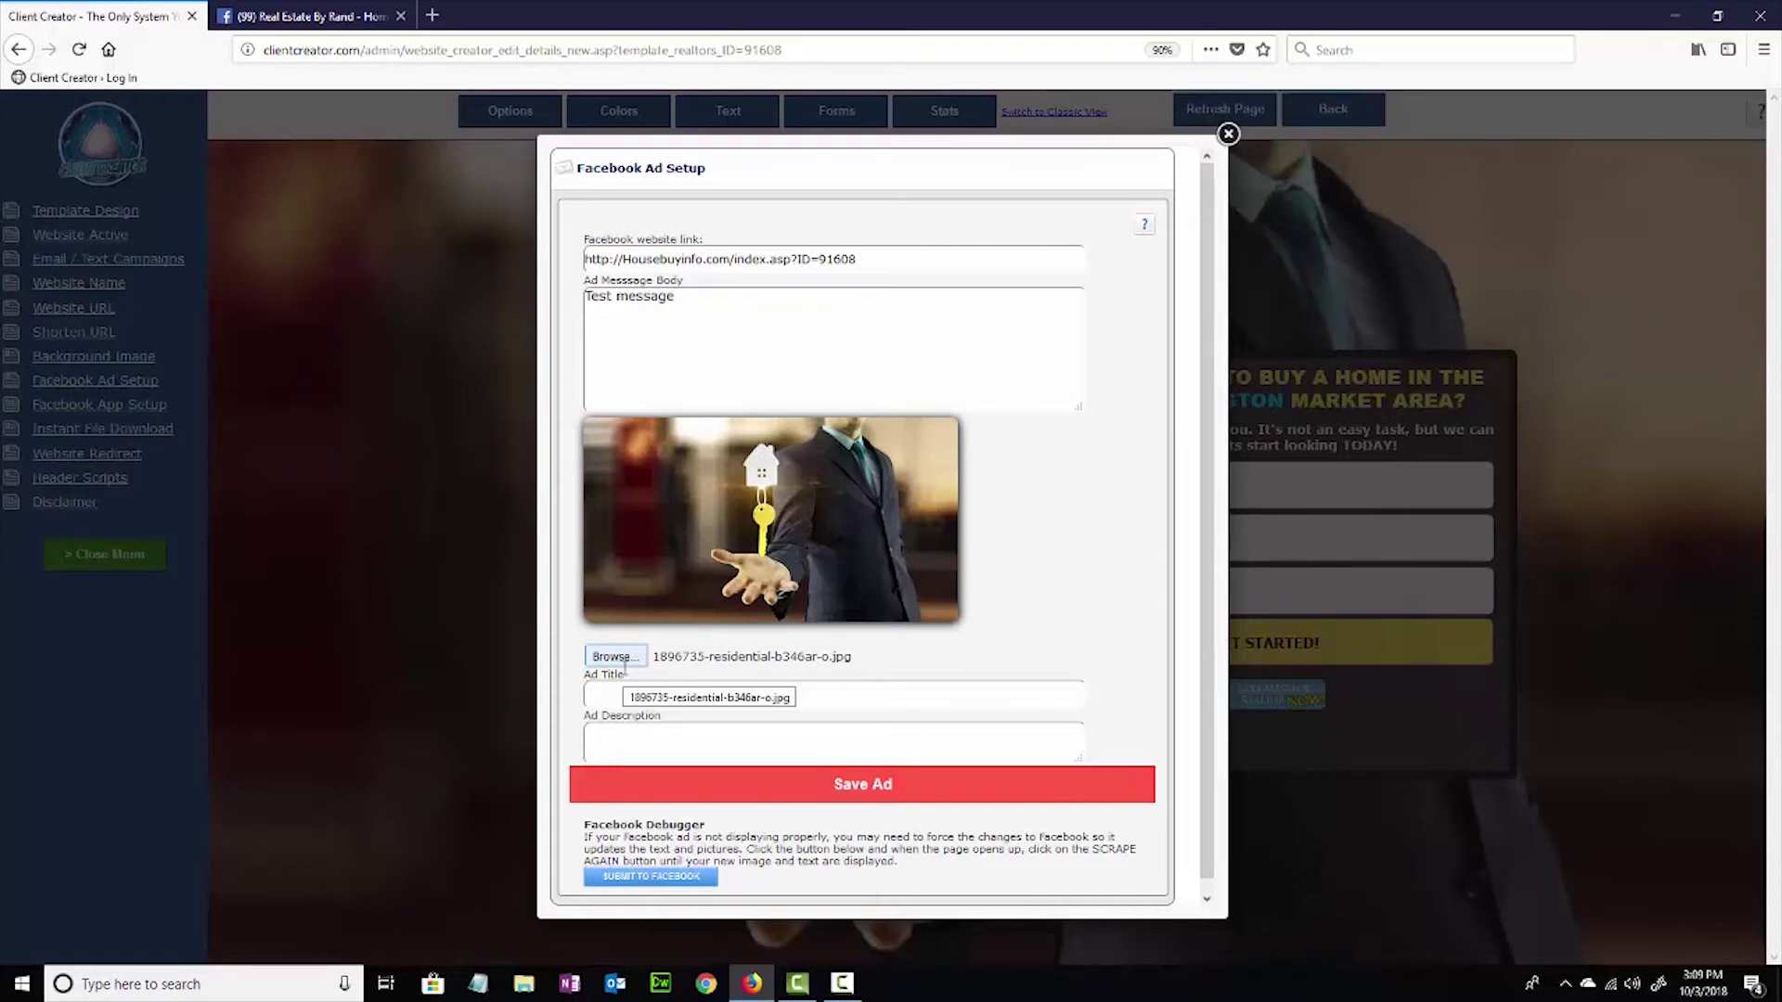
pyautogui.write('Thinking about sellin')
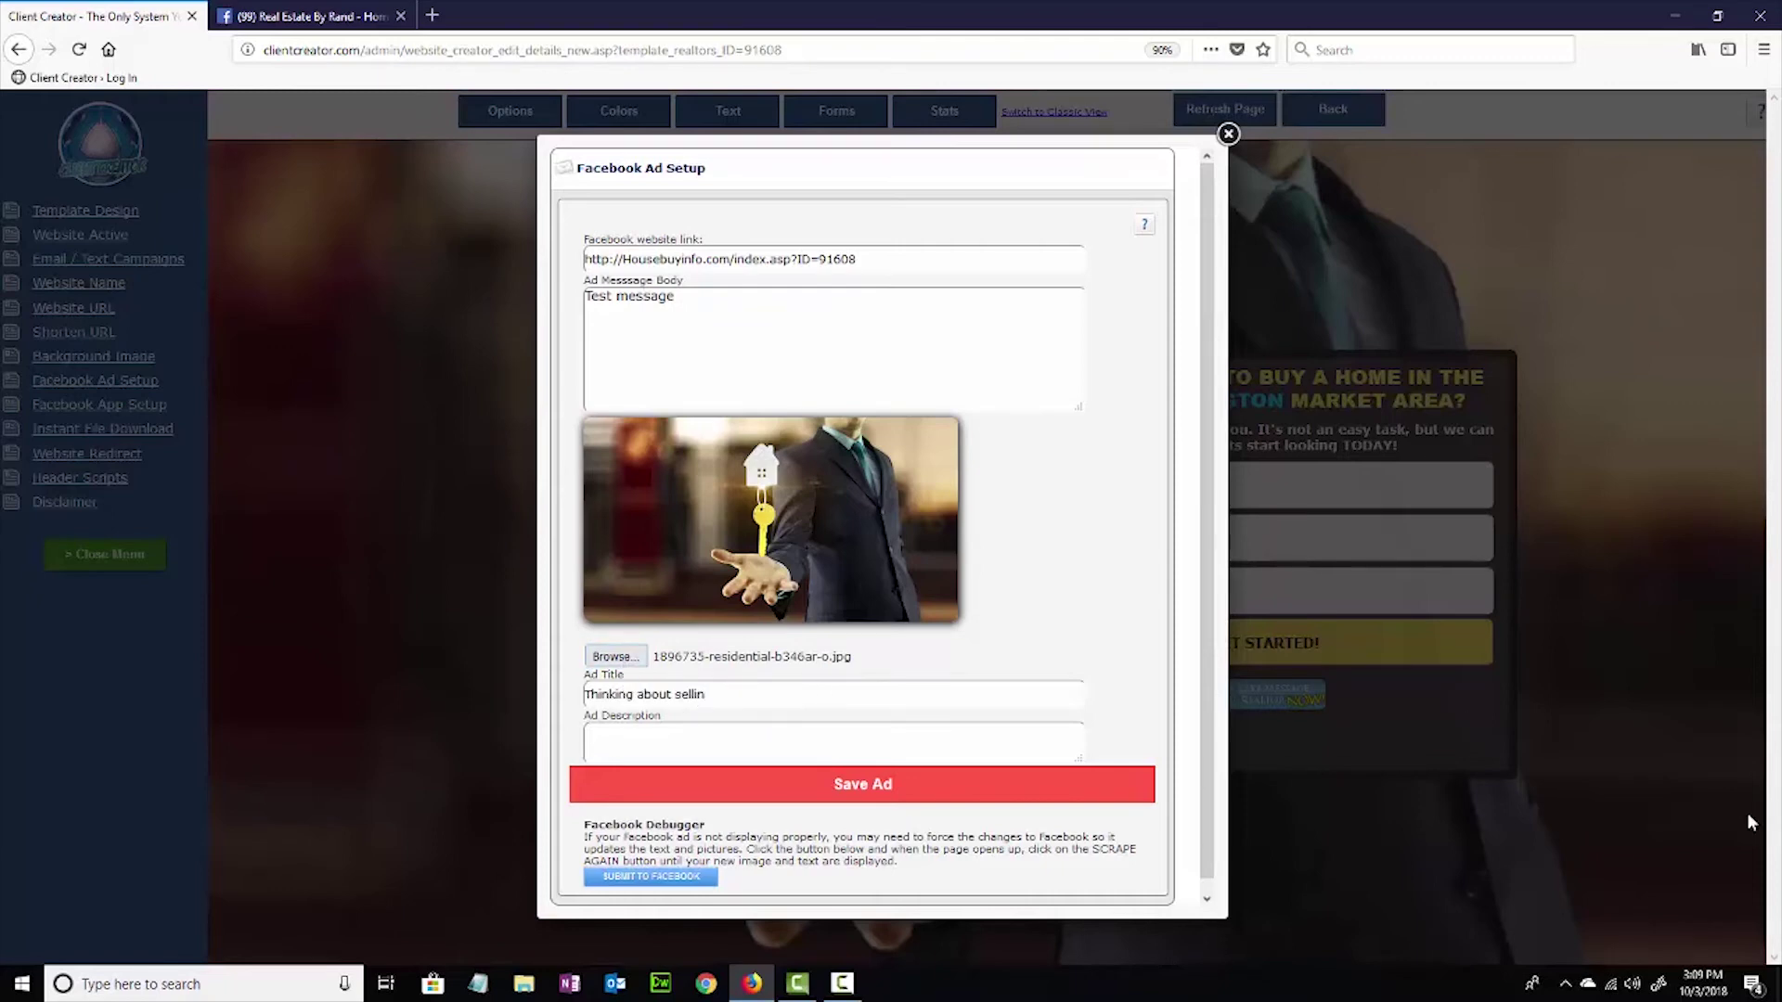
pyautogui.write('g your home?')
# Enter "Find out what your home is really work" as the ad description and save the ad.
pyautogui.click(845, 736)
pyautogui.write('Fint o')
pyautogui.write('d out what yo')
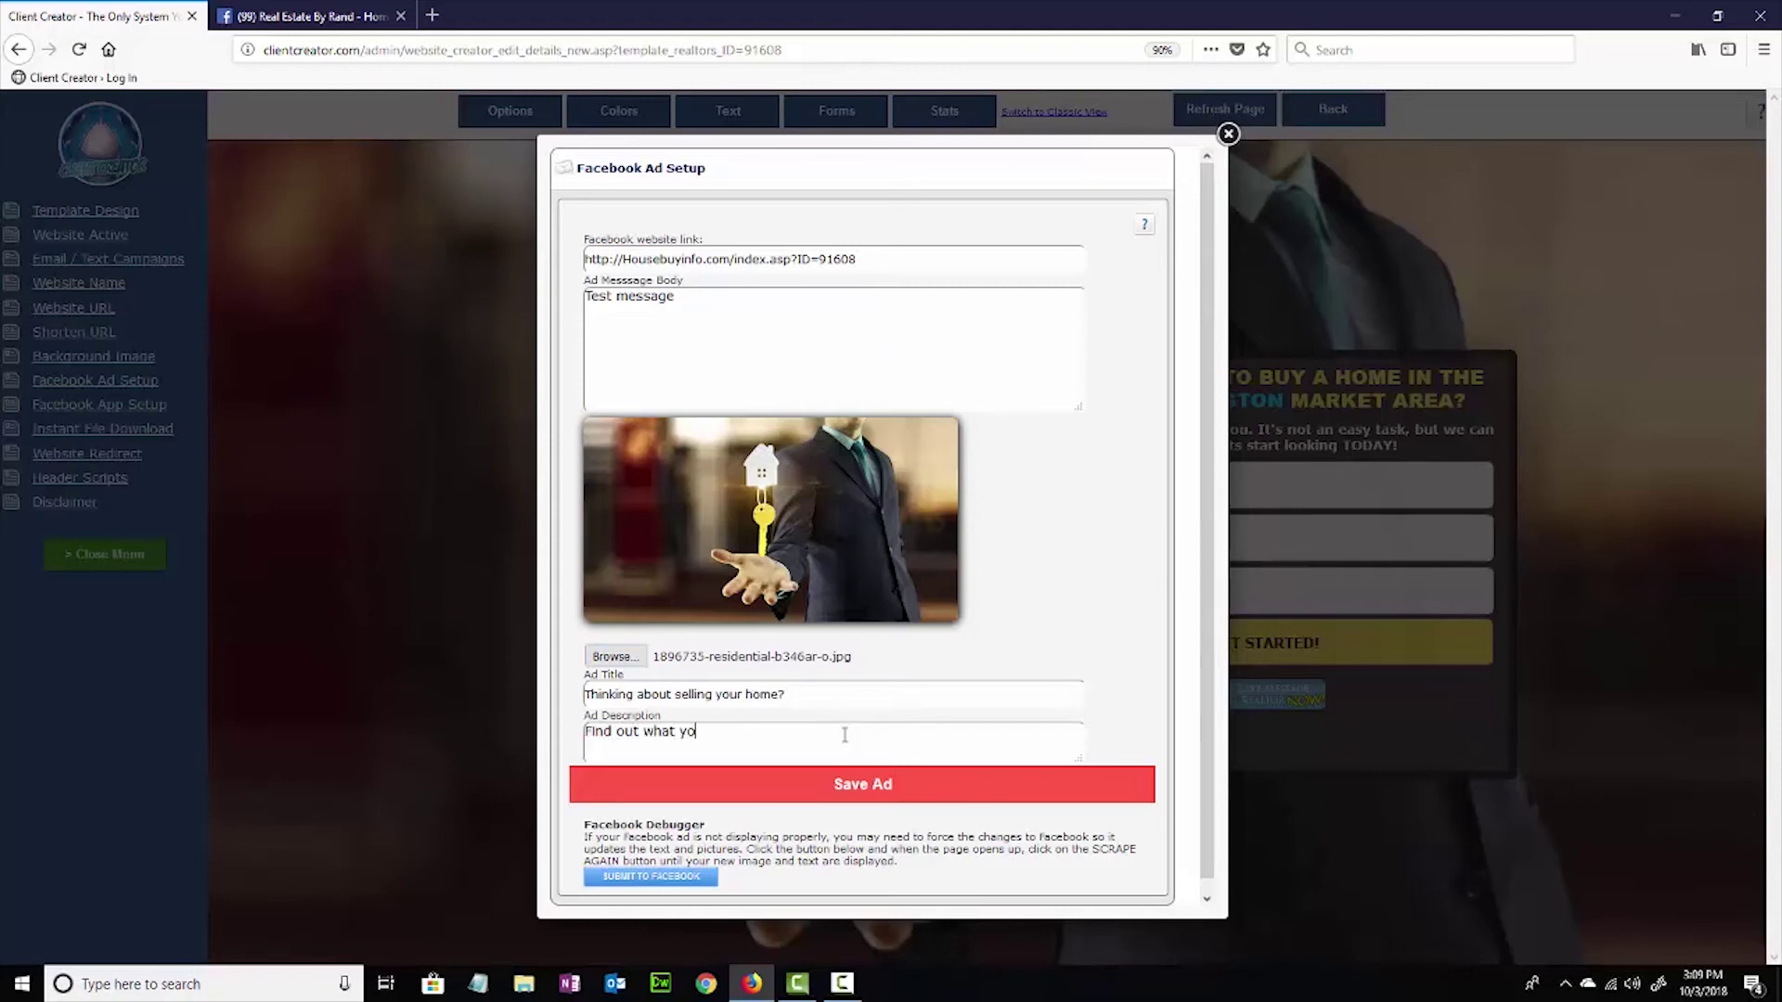
pyautogui.write('ur home is really work')
pyautogui.click(858, 786)
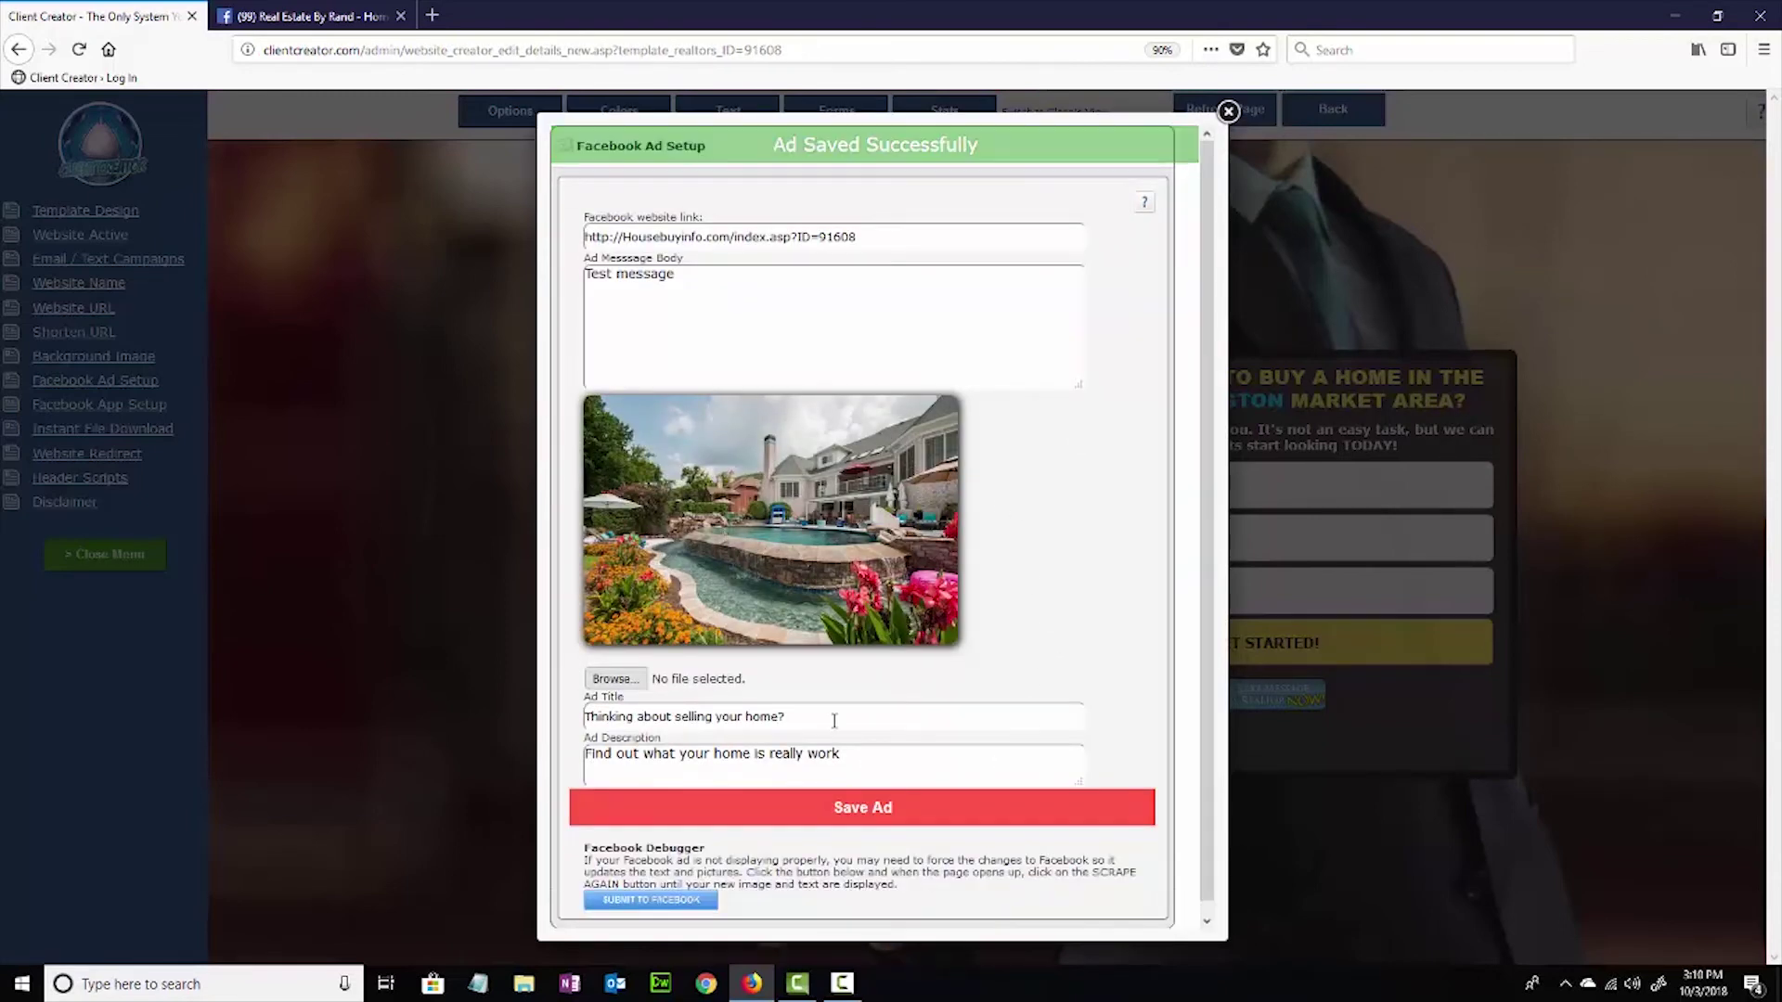
# Review the saved ad's title, description and message body, and compare them with the home-valuation post on the Facebook page.
pyautogui.moveTo(825, 721); pyautogui.dragTo(586, 718)
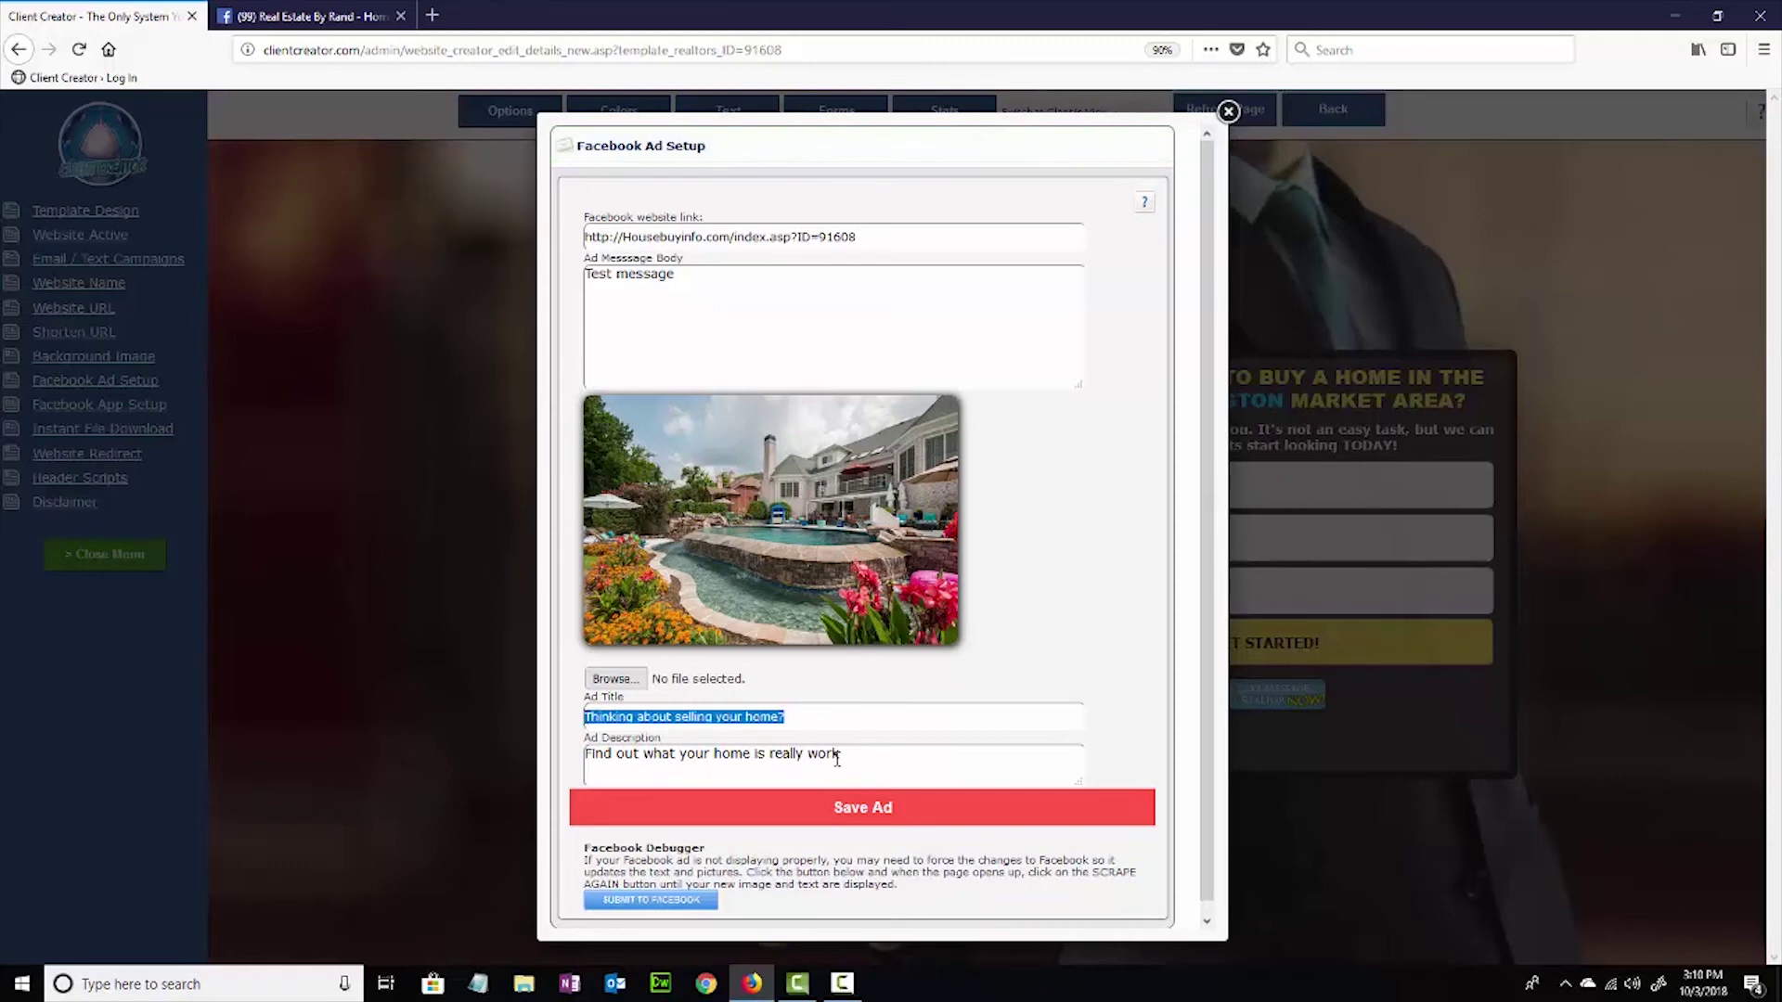
pyautogui.moveTo(860, 760); pyautogui.dragTo(582, 753)
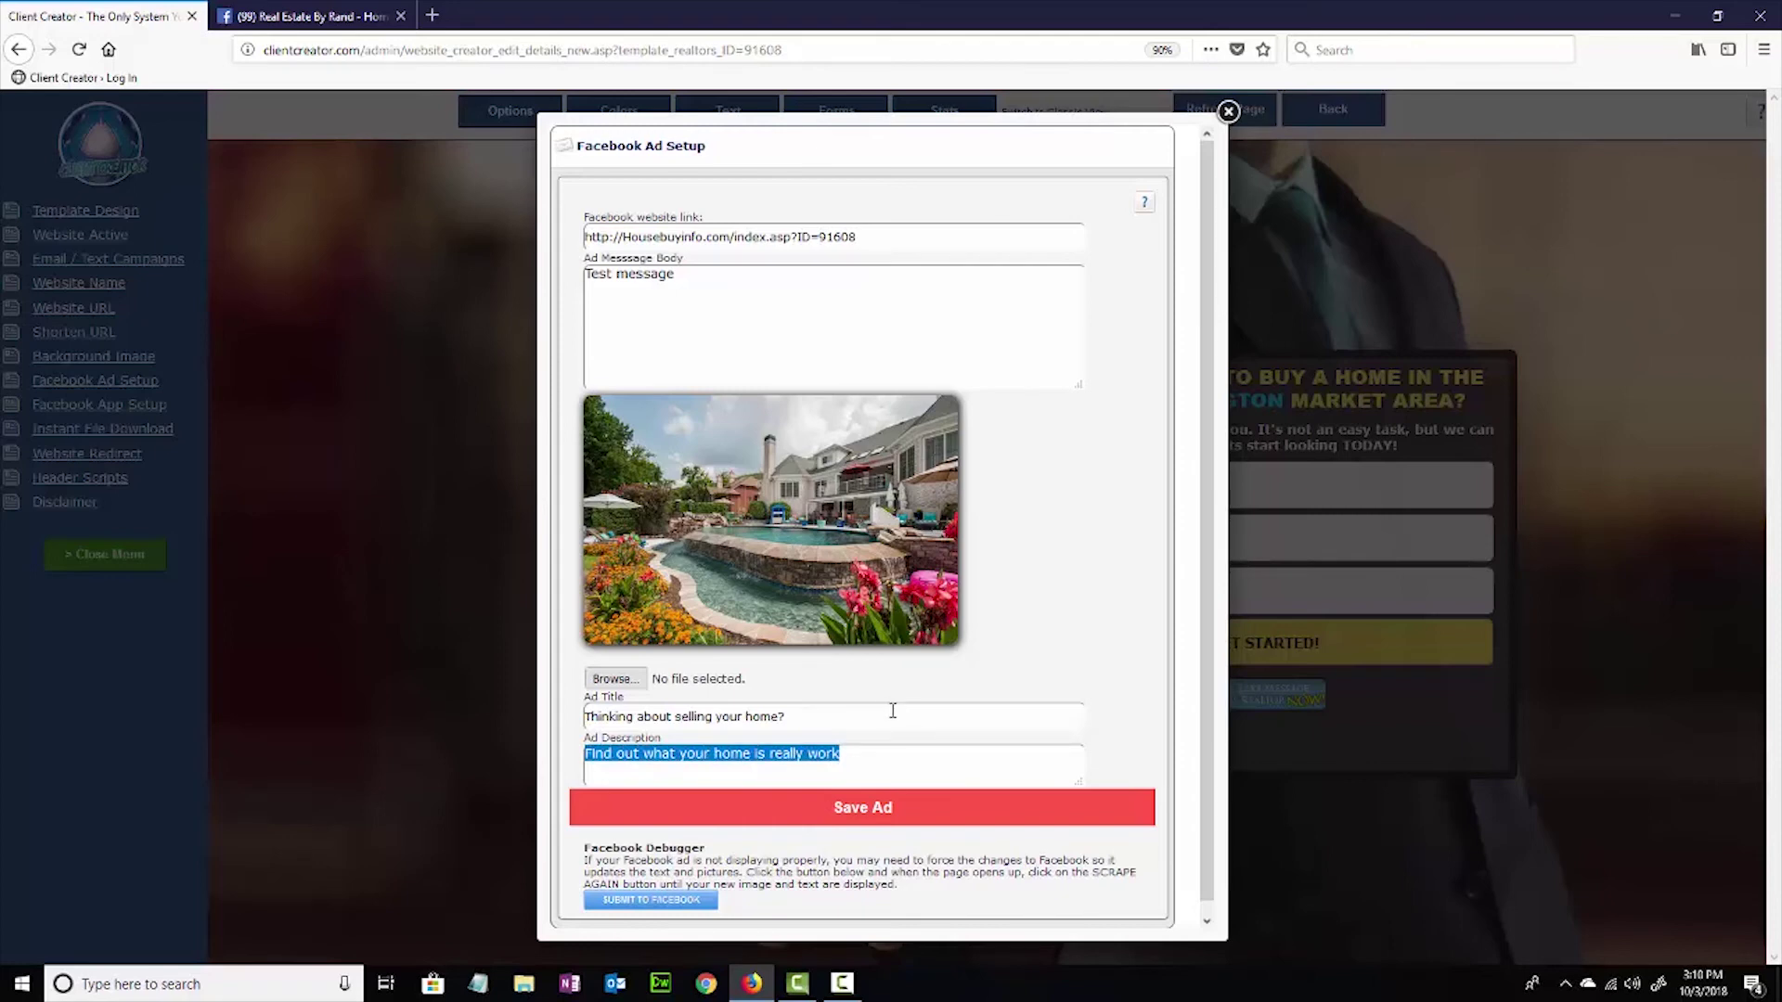
pyautogui.scroll(-1, 893, 711)
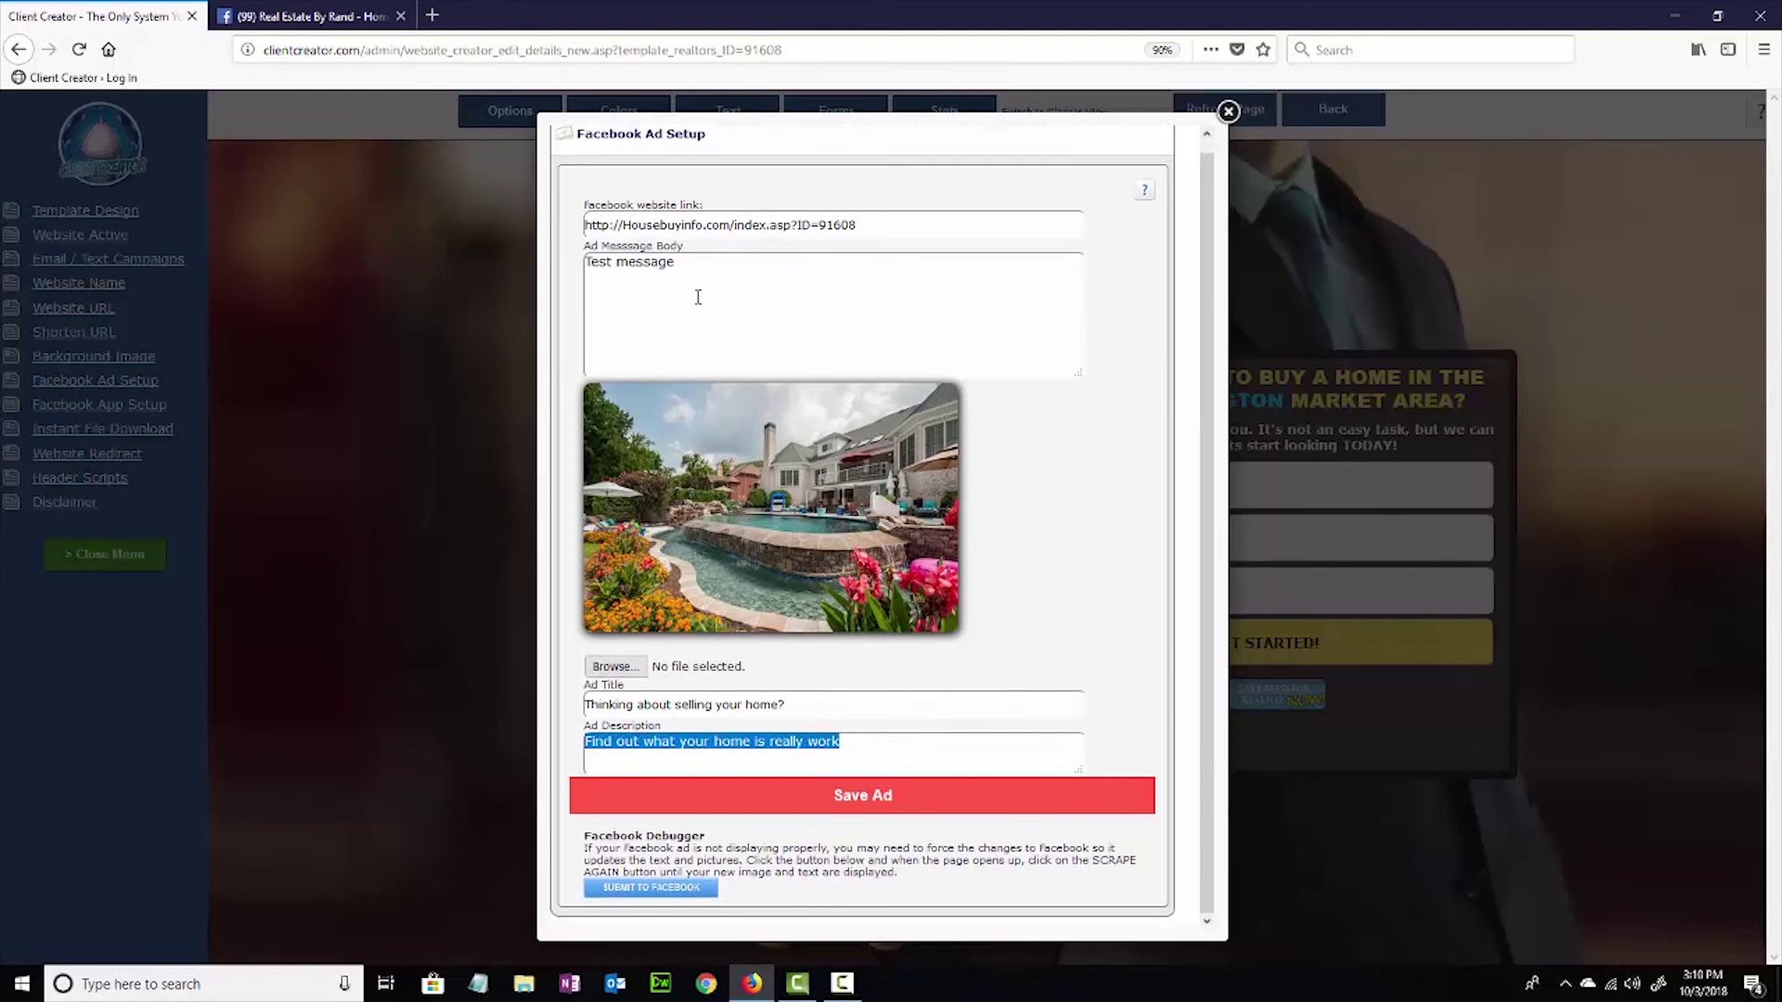
pyautogui.moveTo(708, 270); pyautogui.dragTo(593, 269)
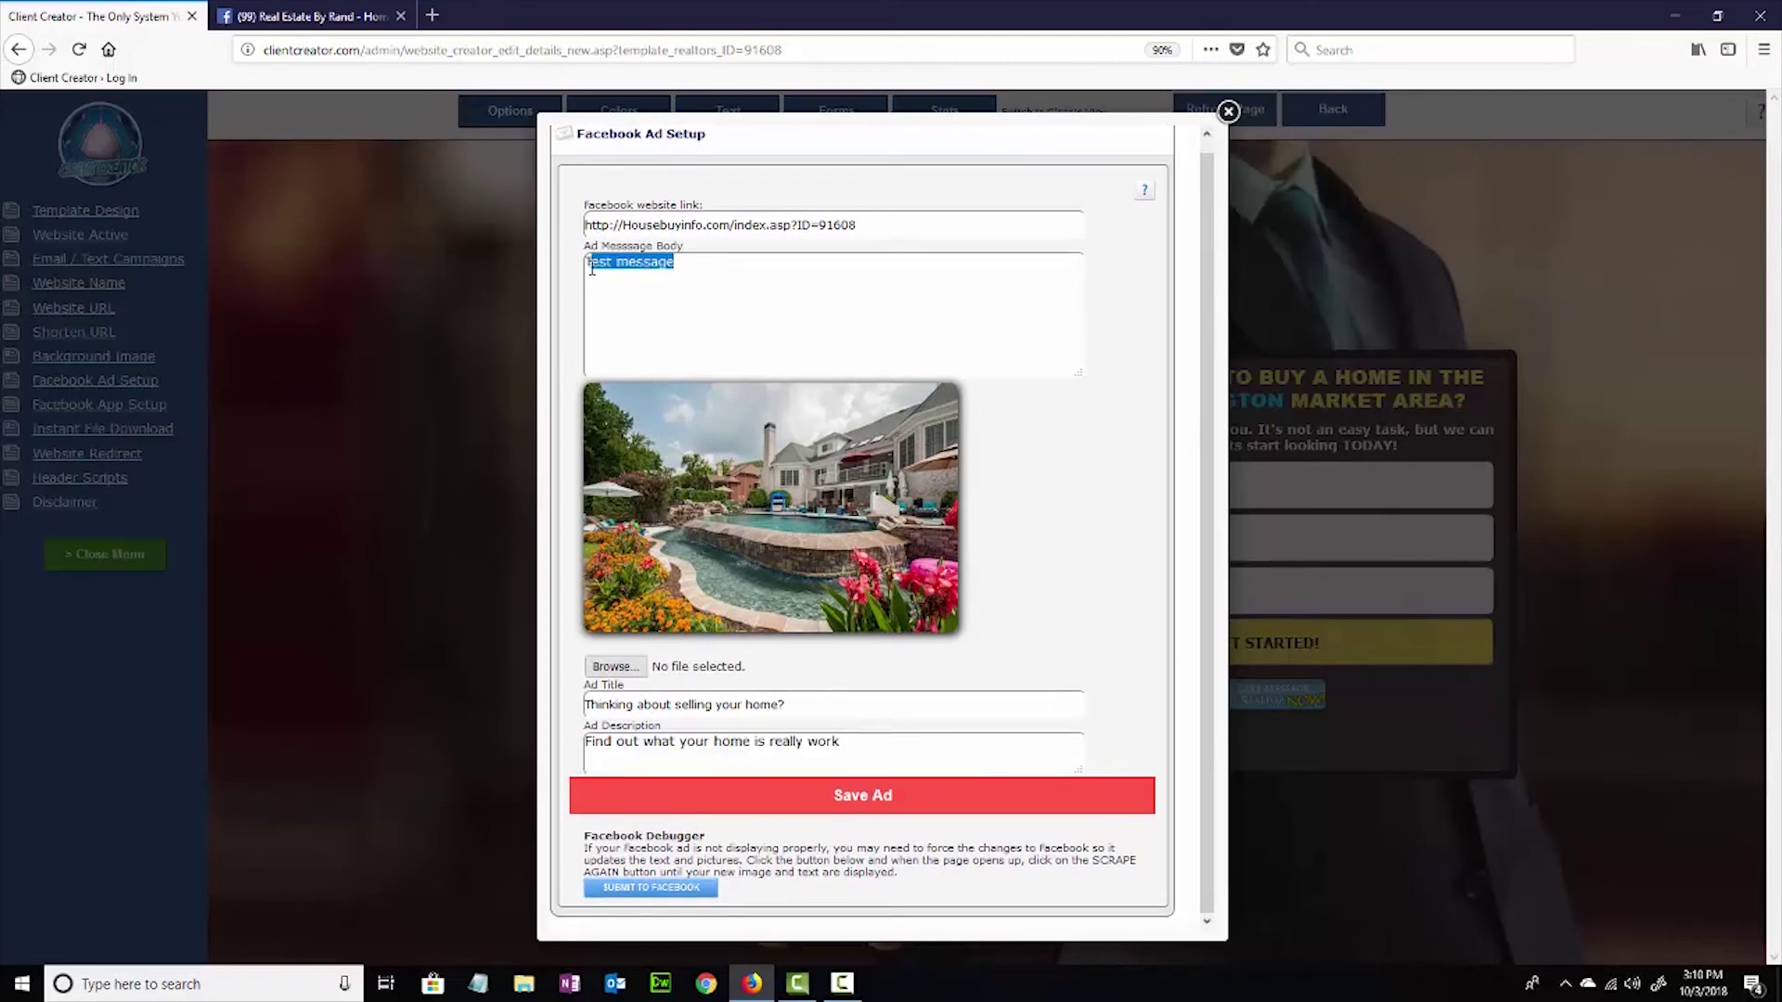
pyautogui.click(641, 271)
pyautogui.click(306, 15)
pyautogui.click(642, 375)
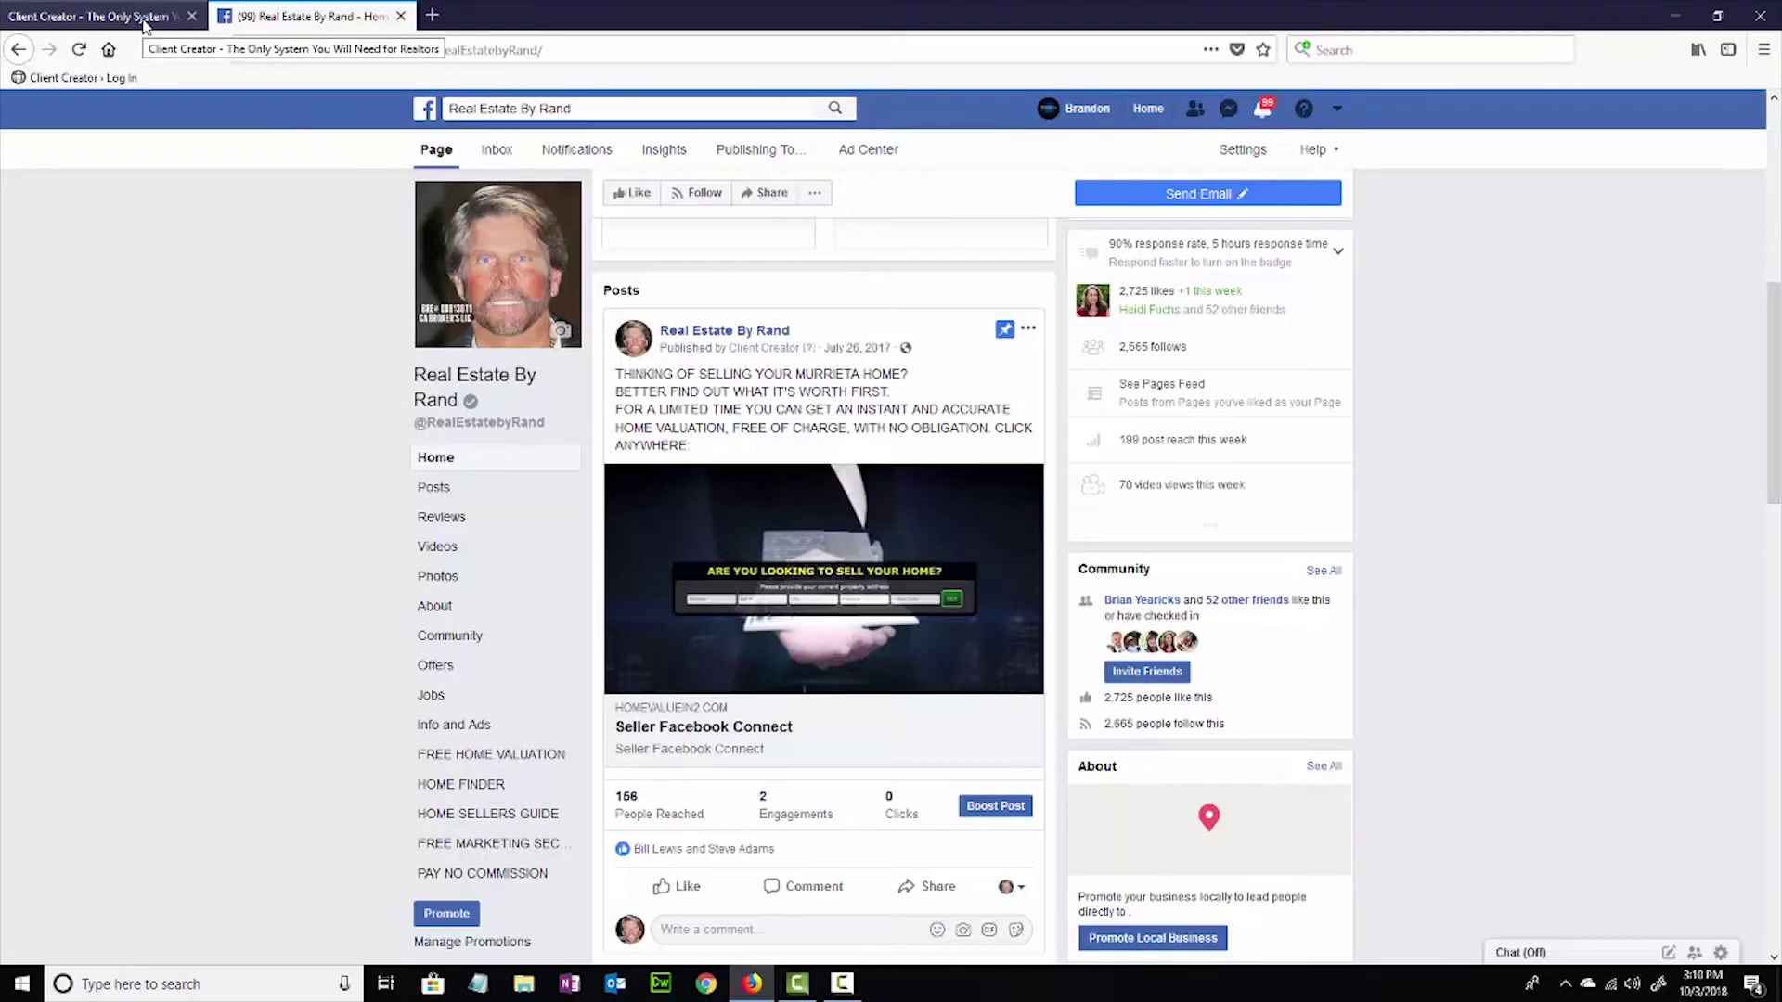
pyautogui.click(144, 23)
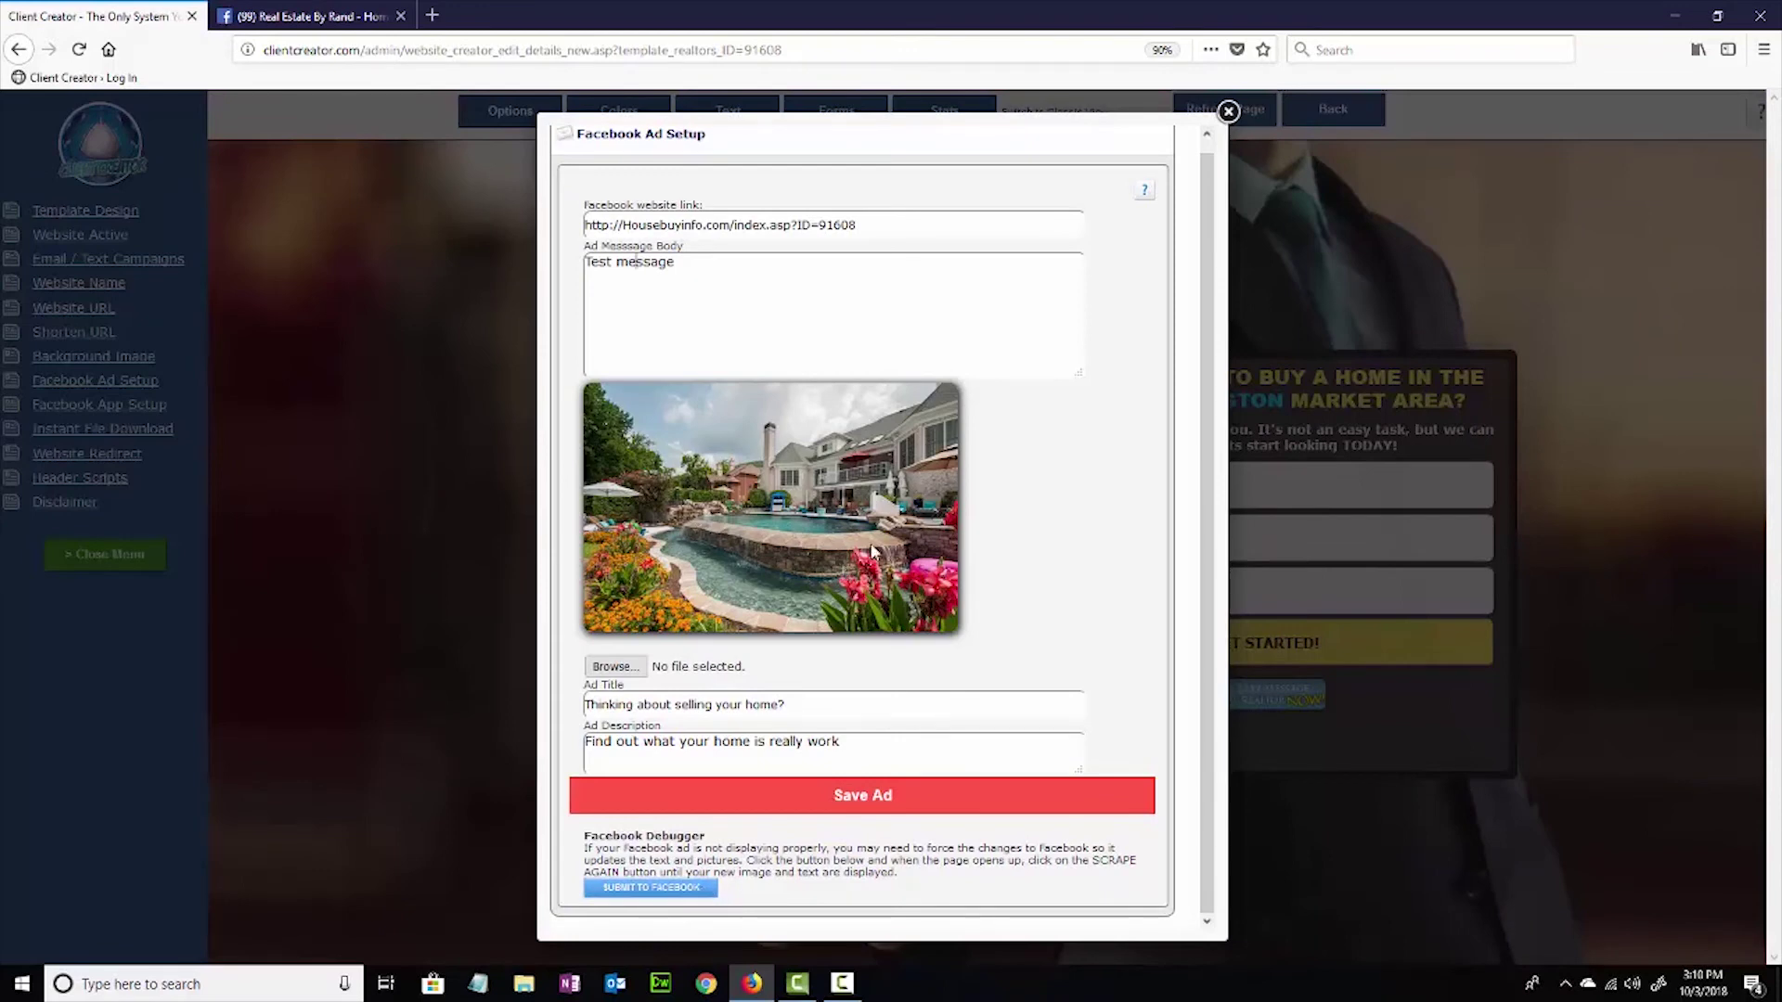
# Submit the ad to Facebook's Sharing Debugger and compare the URL there with the ad's website link in Client Creator.
pyautogui.click(653, 888)
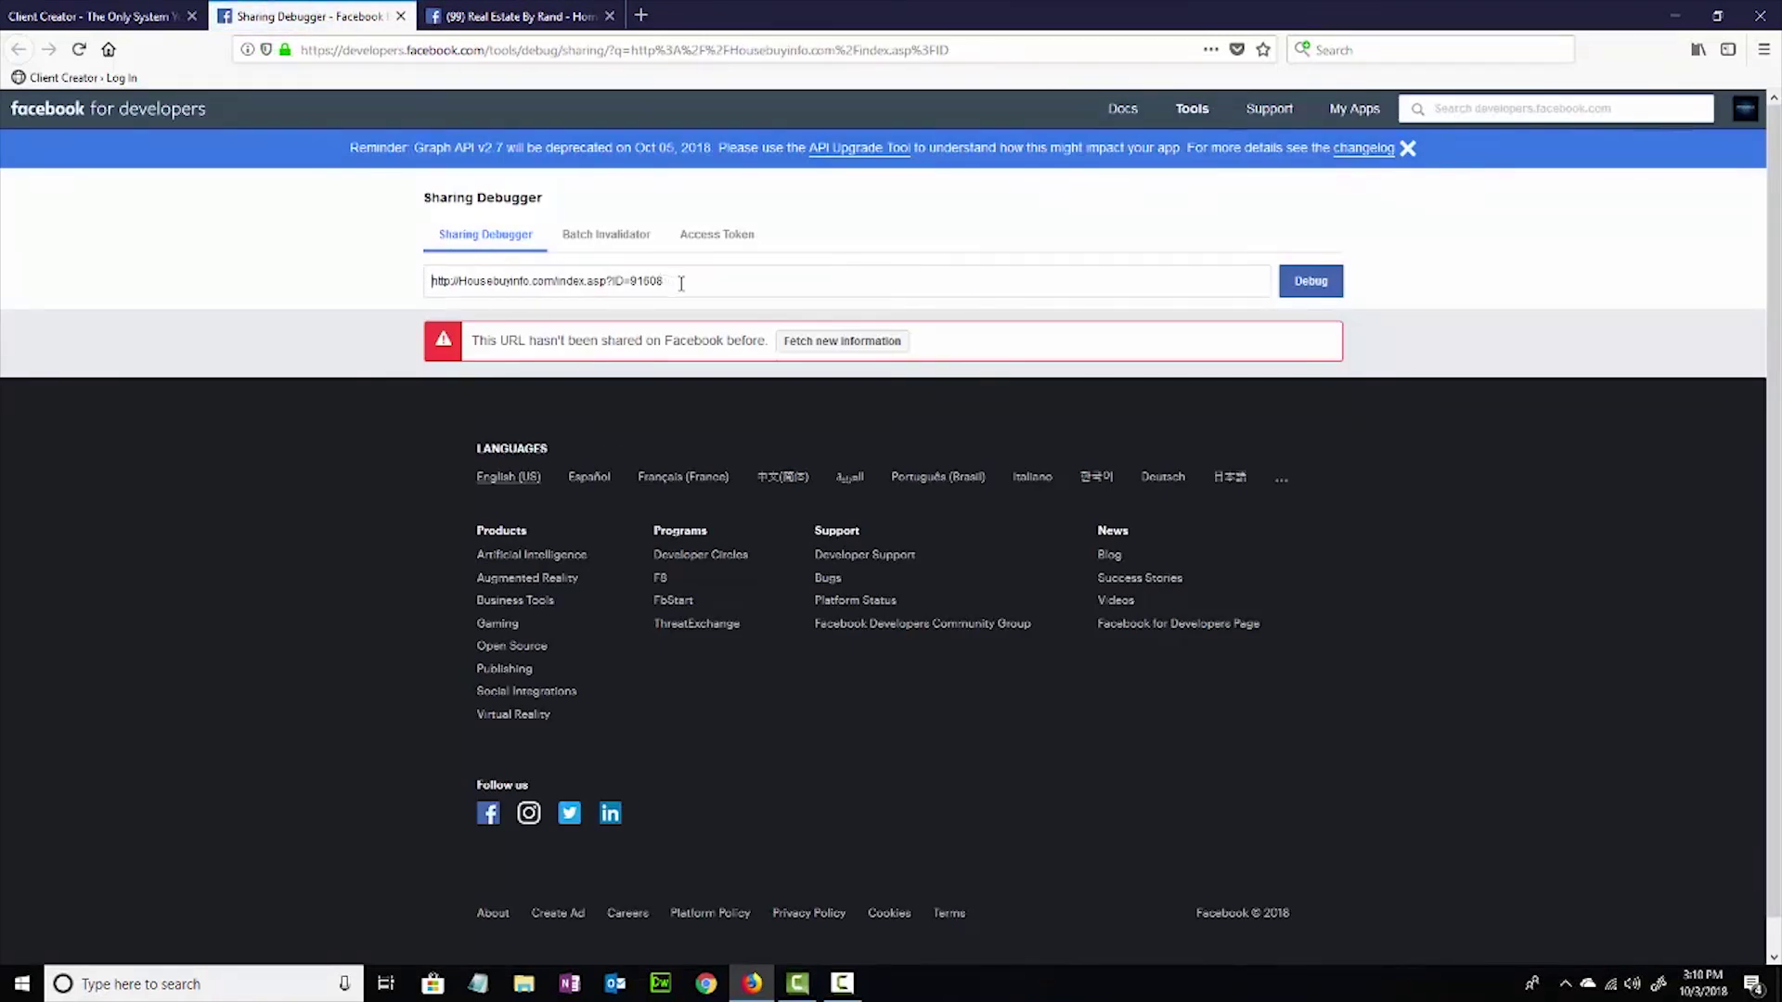
pyautogui.moveTo(681, 283); pyautogui.dragTo(428, 281)
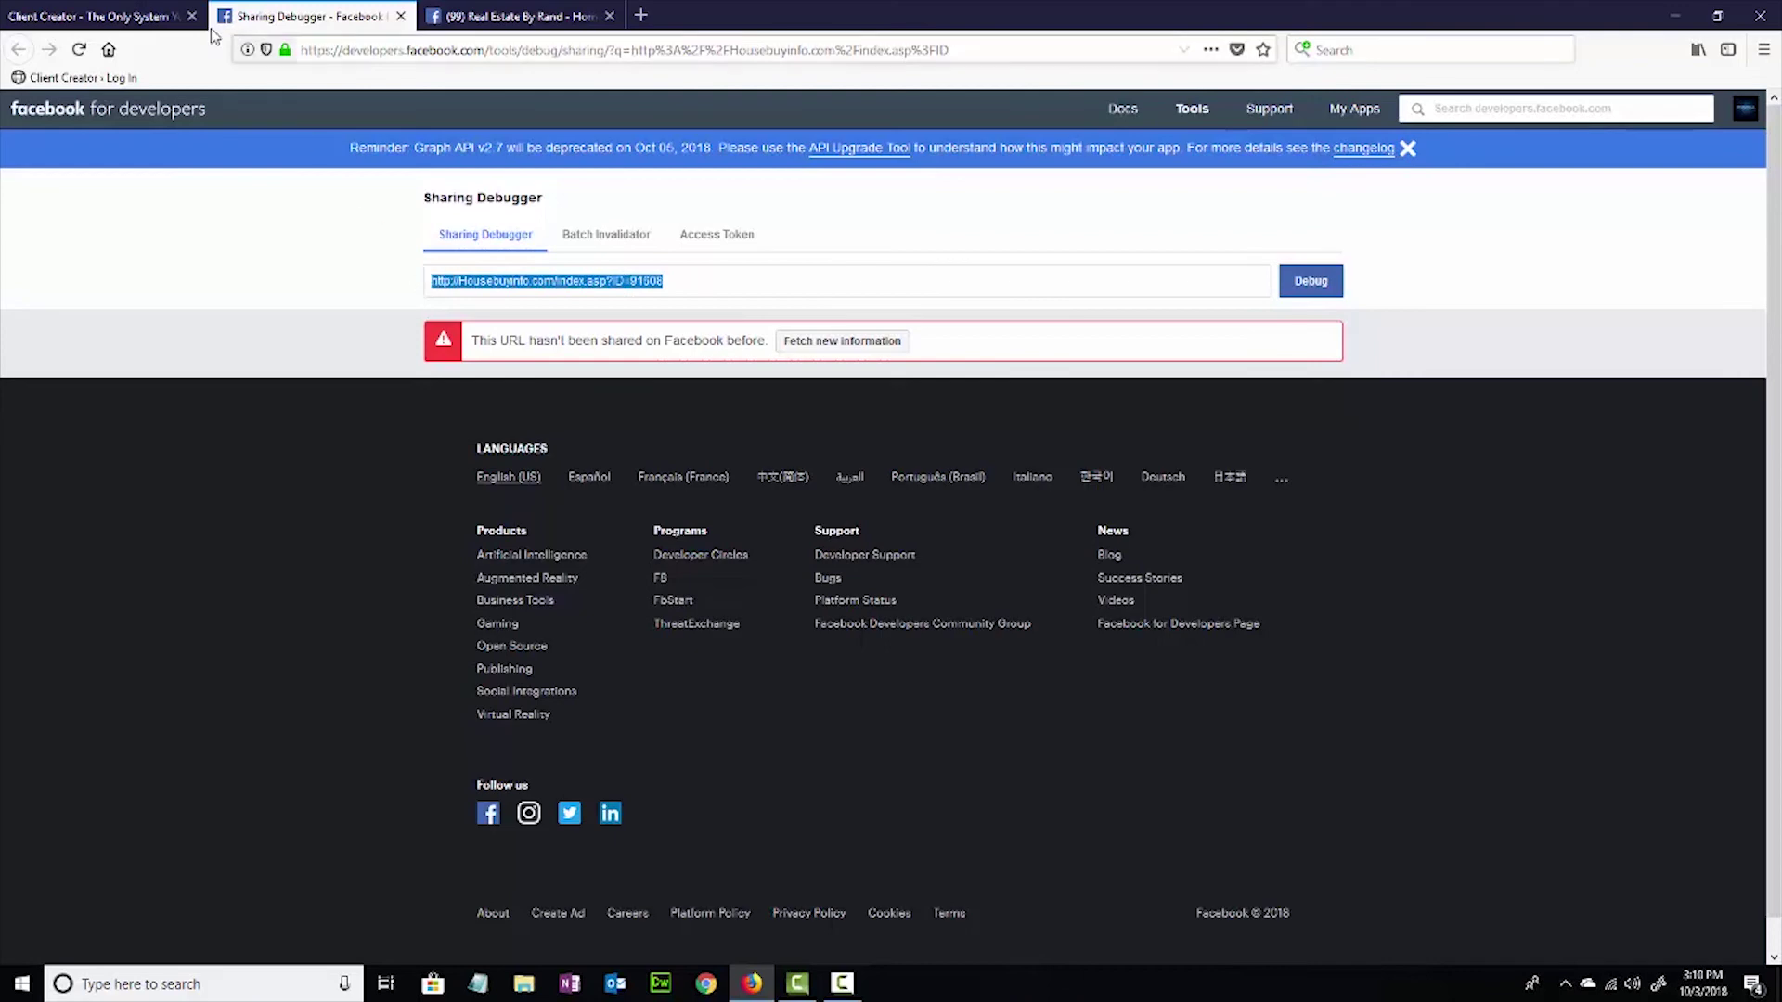
pyautogui.click(112, 16)
pyautogui.moveTo(858, 226); pyautogui.dragTo(573, 226)
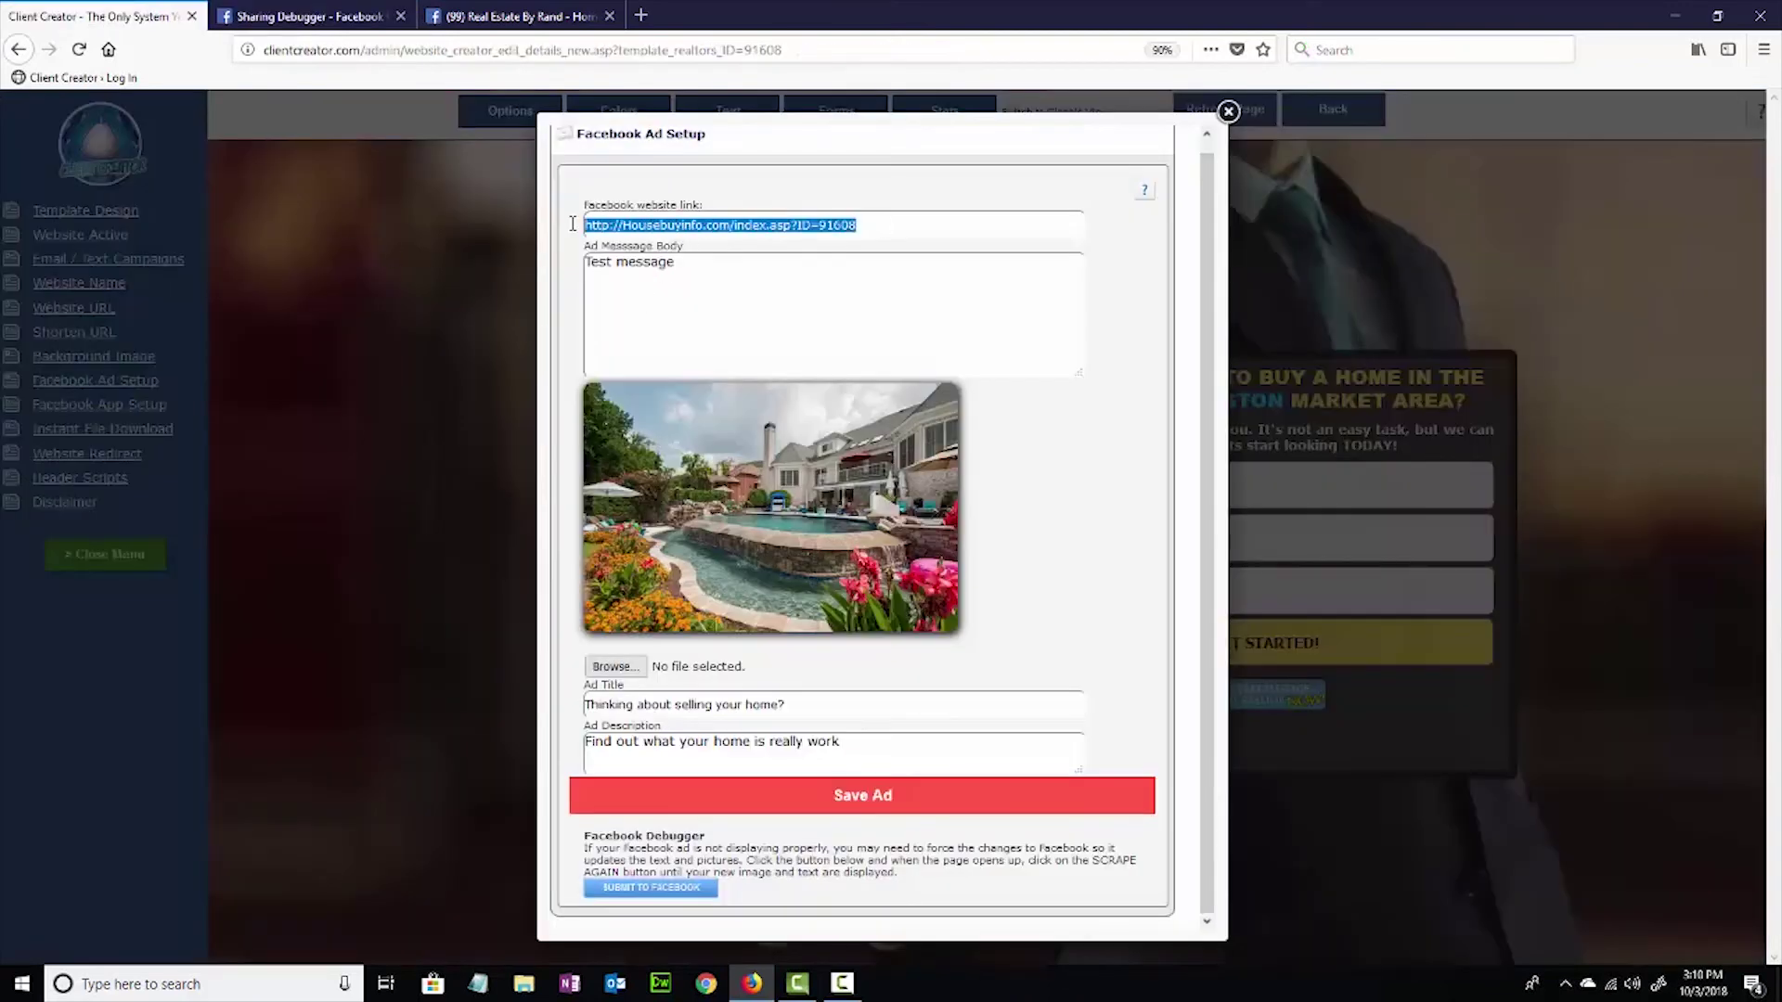
pyautogui.click(307, 17)
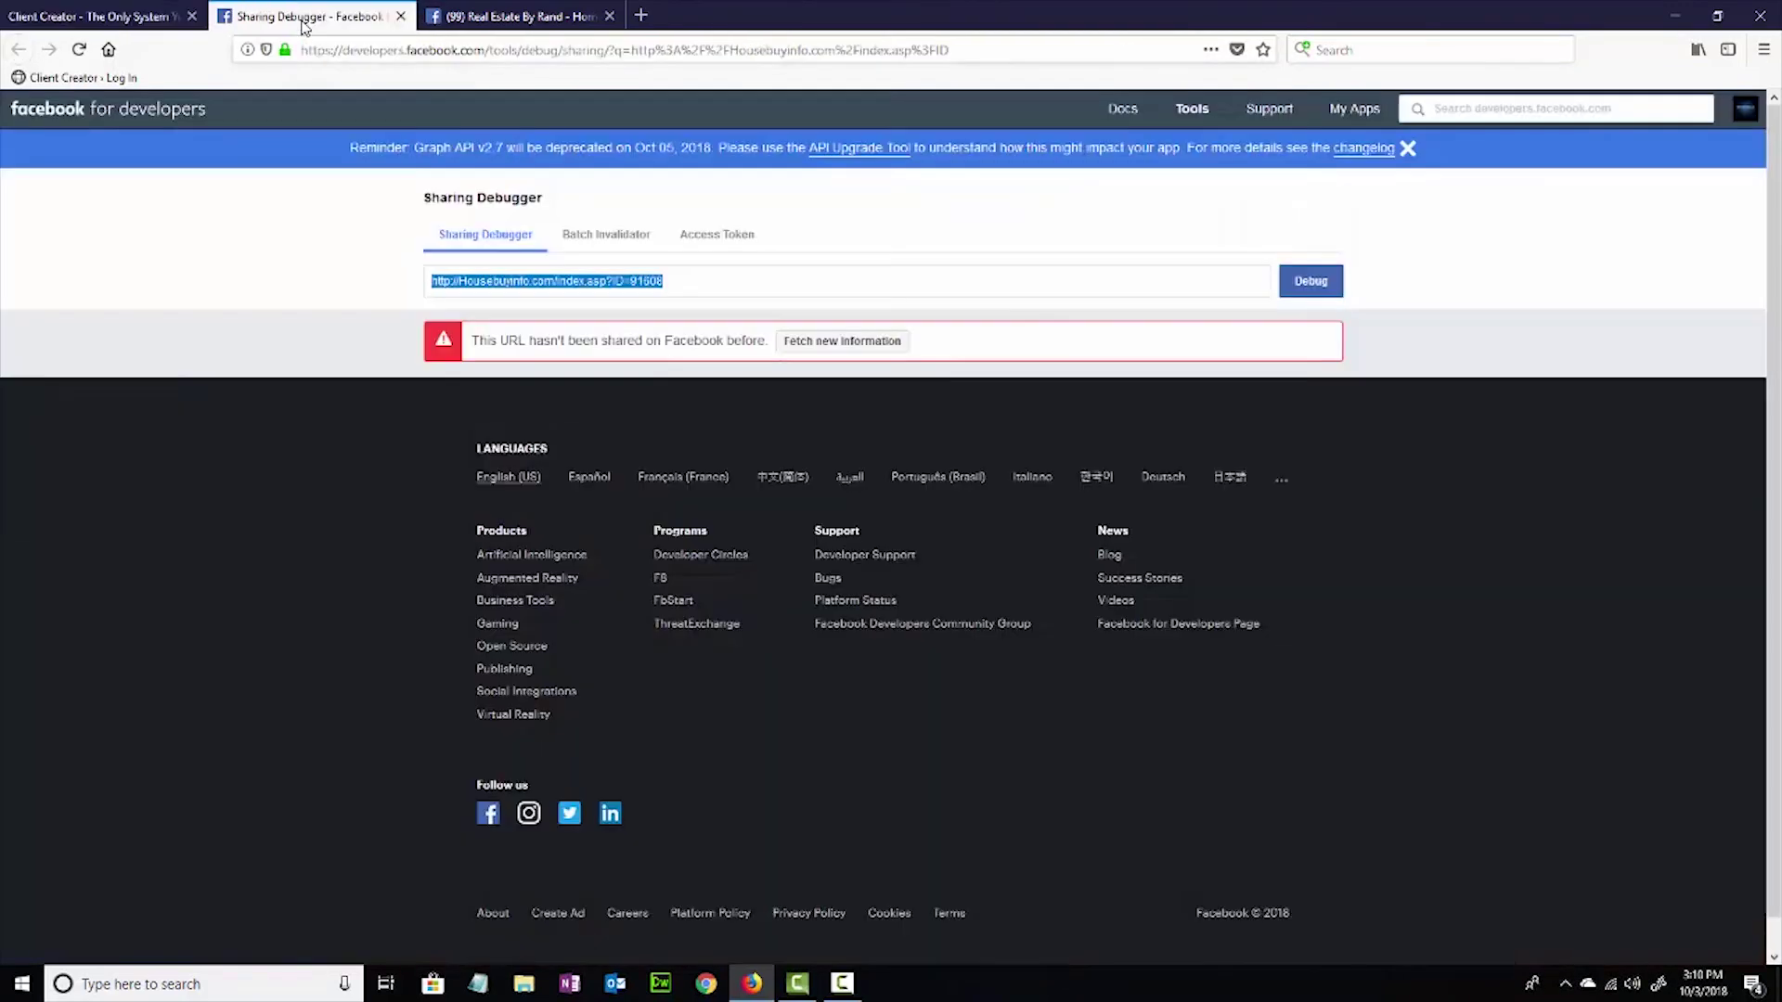
# Debug the landing page URL, fetch its new information and scrape it again until the link preview includes the ad image.
pyautogui.click(1319, 290)
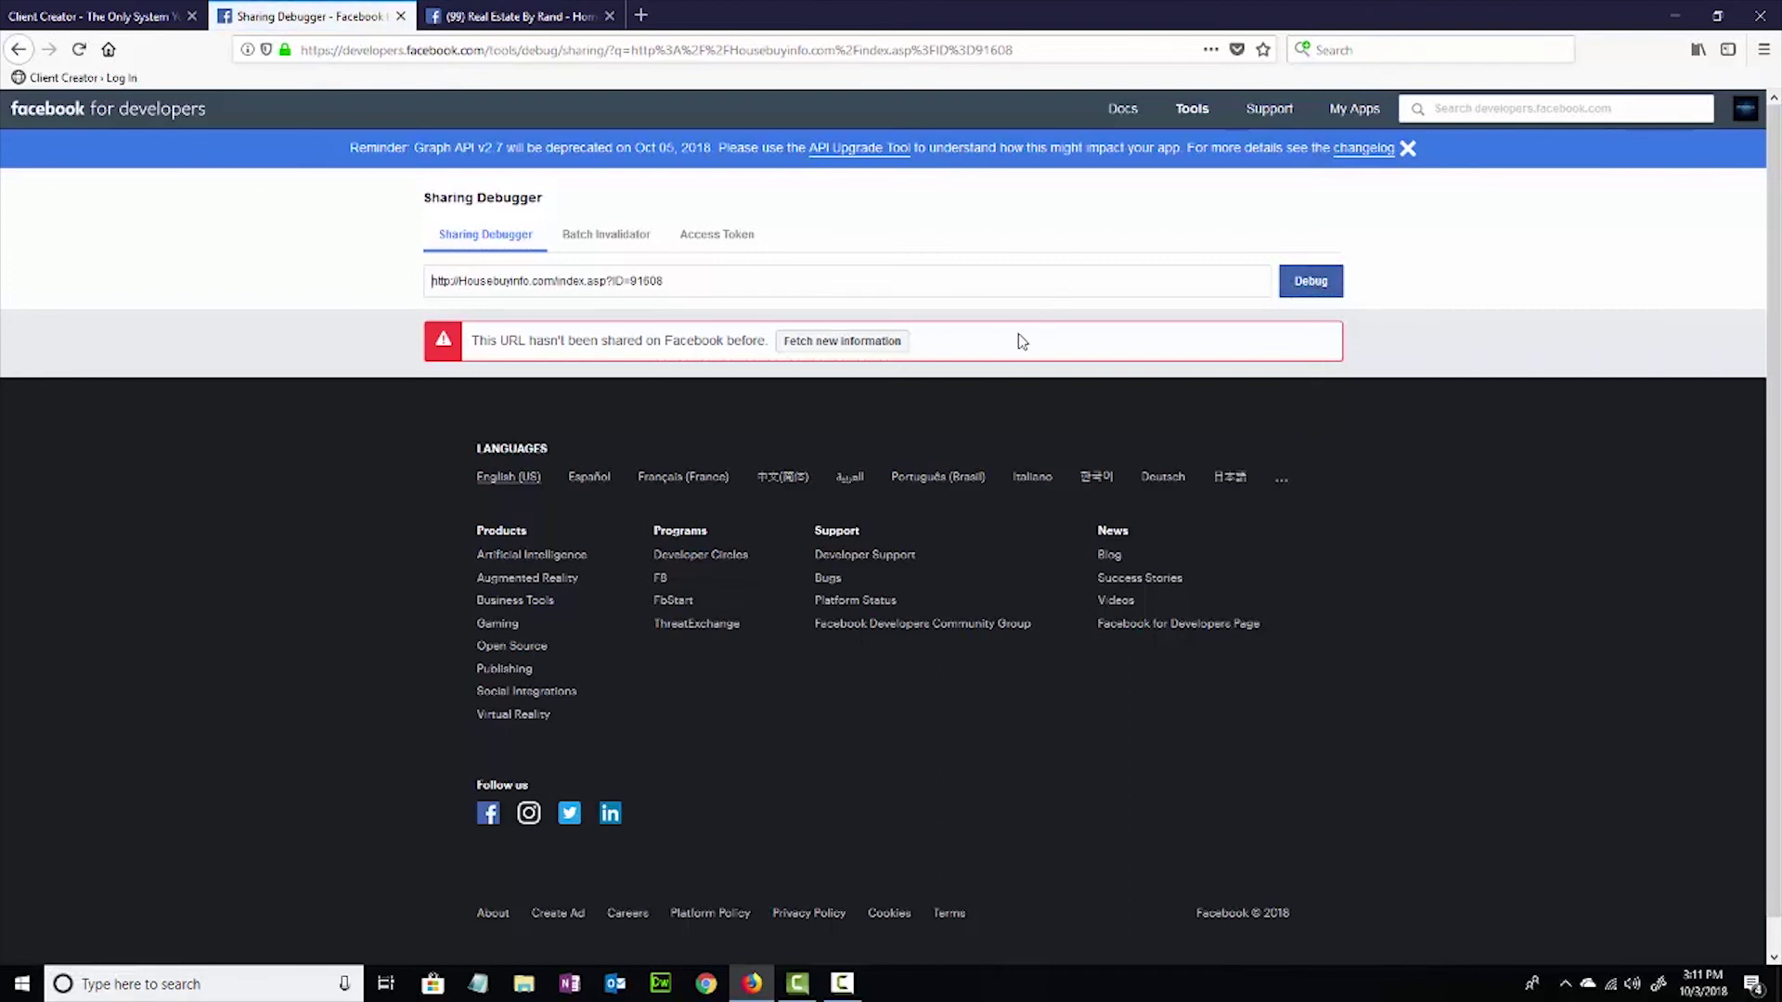
pyautogui.click(814, 345)
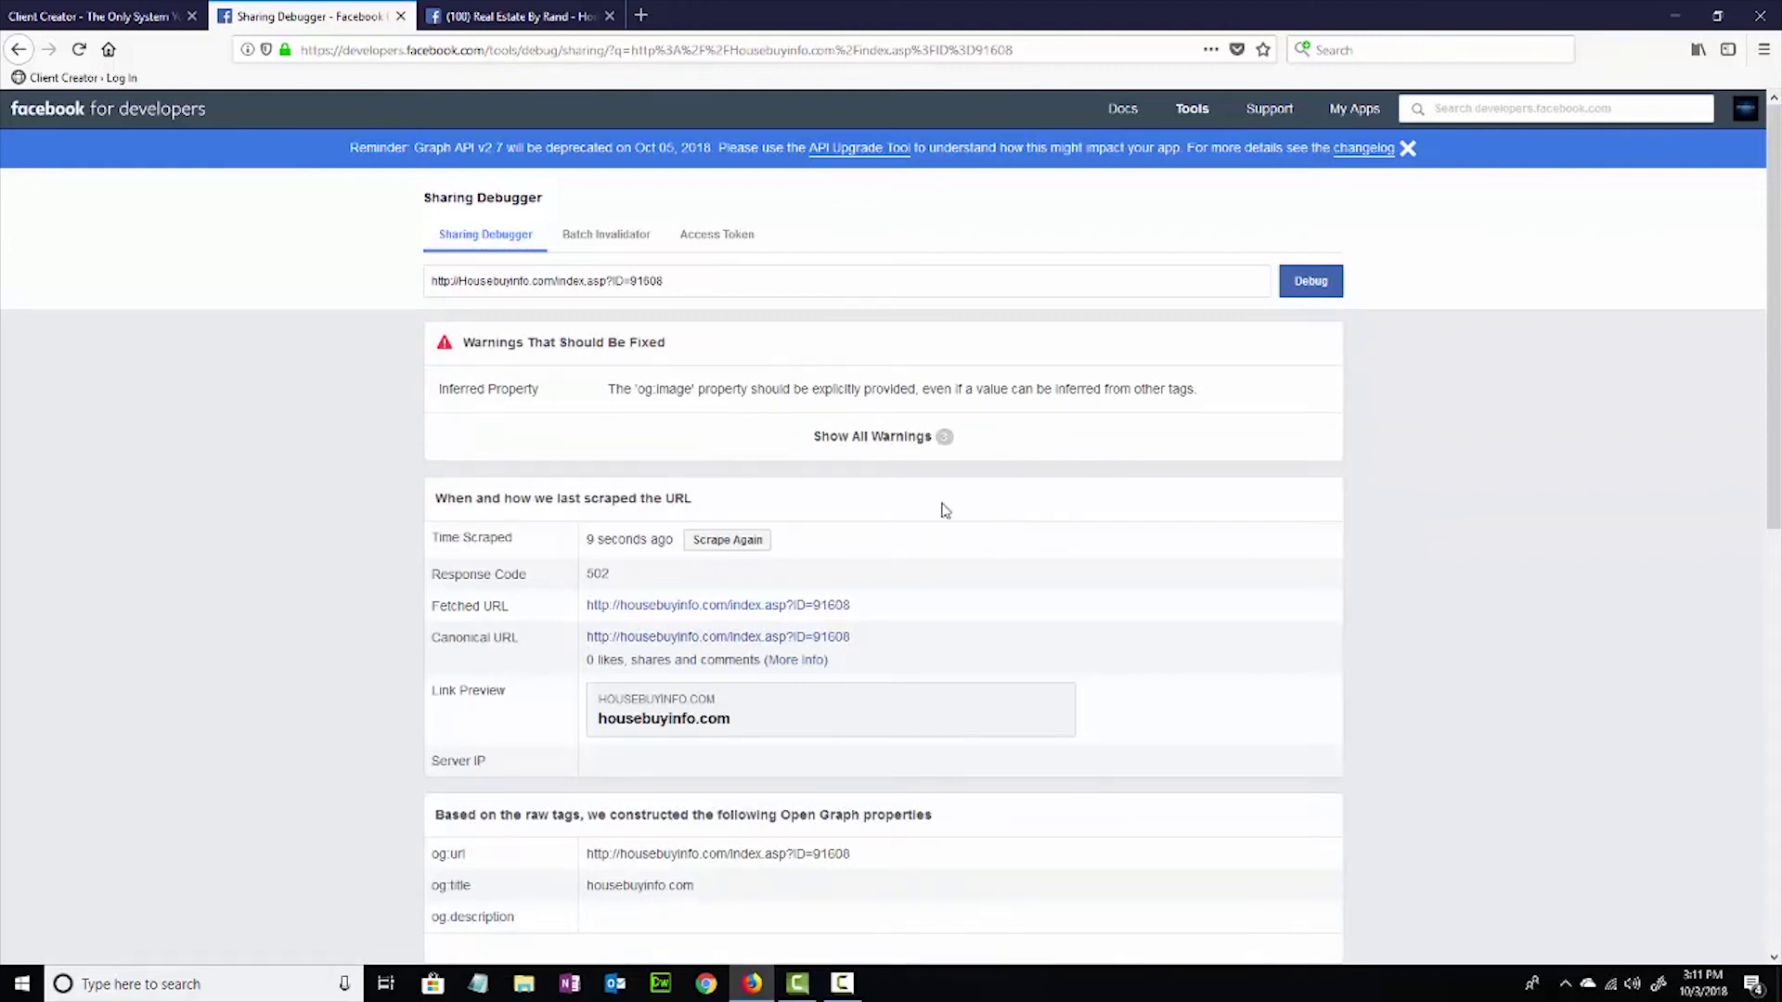
pyautogui.click(744, 549)
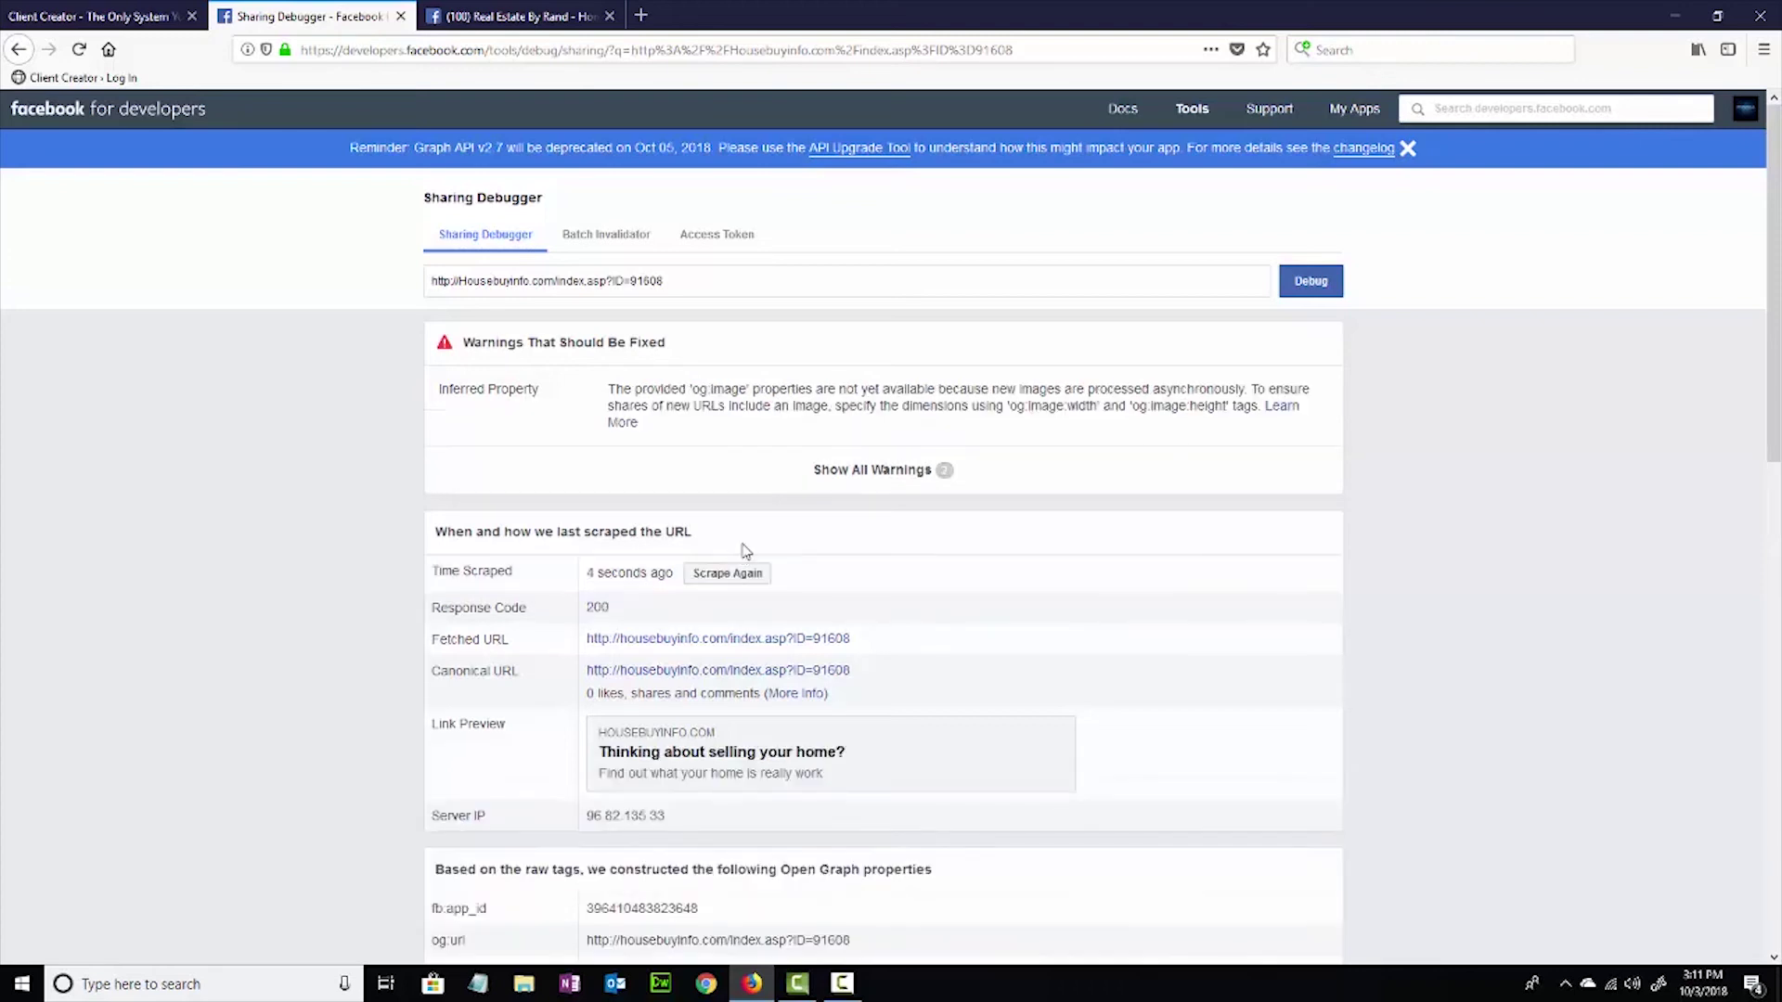
pyautogui.scroll(-1, 777, 522)
pyautogui.click(731, 480)
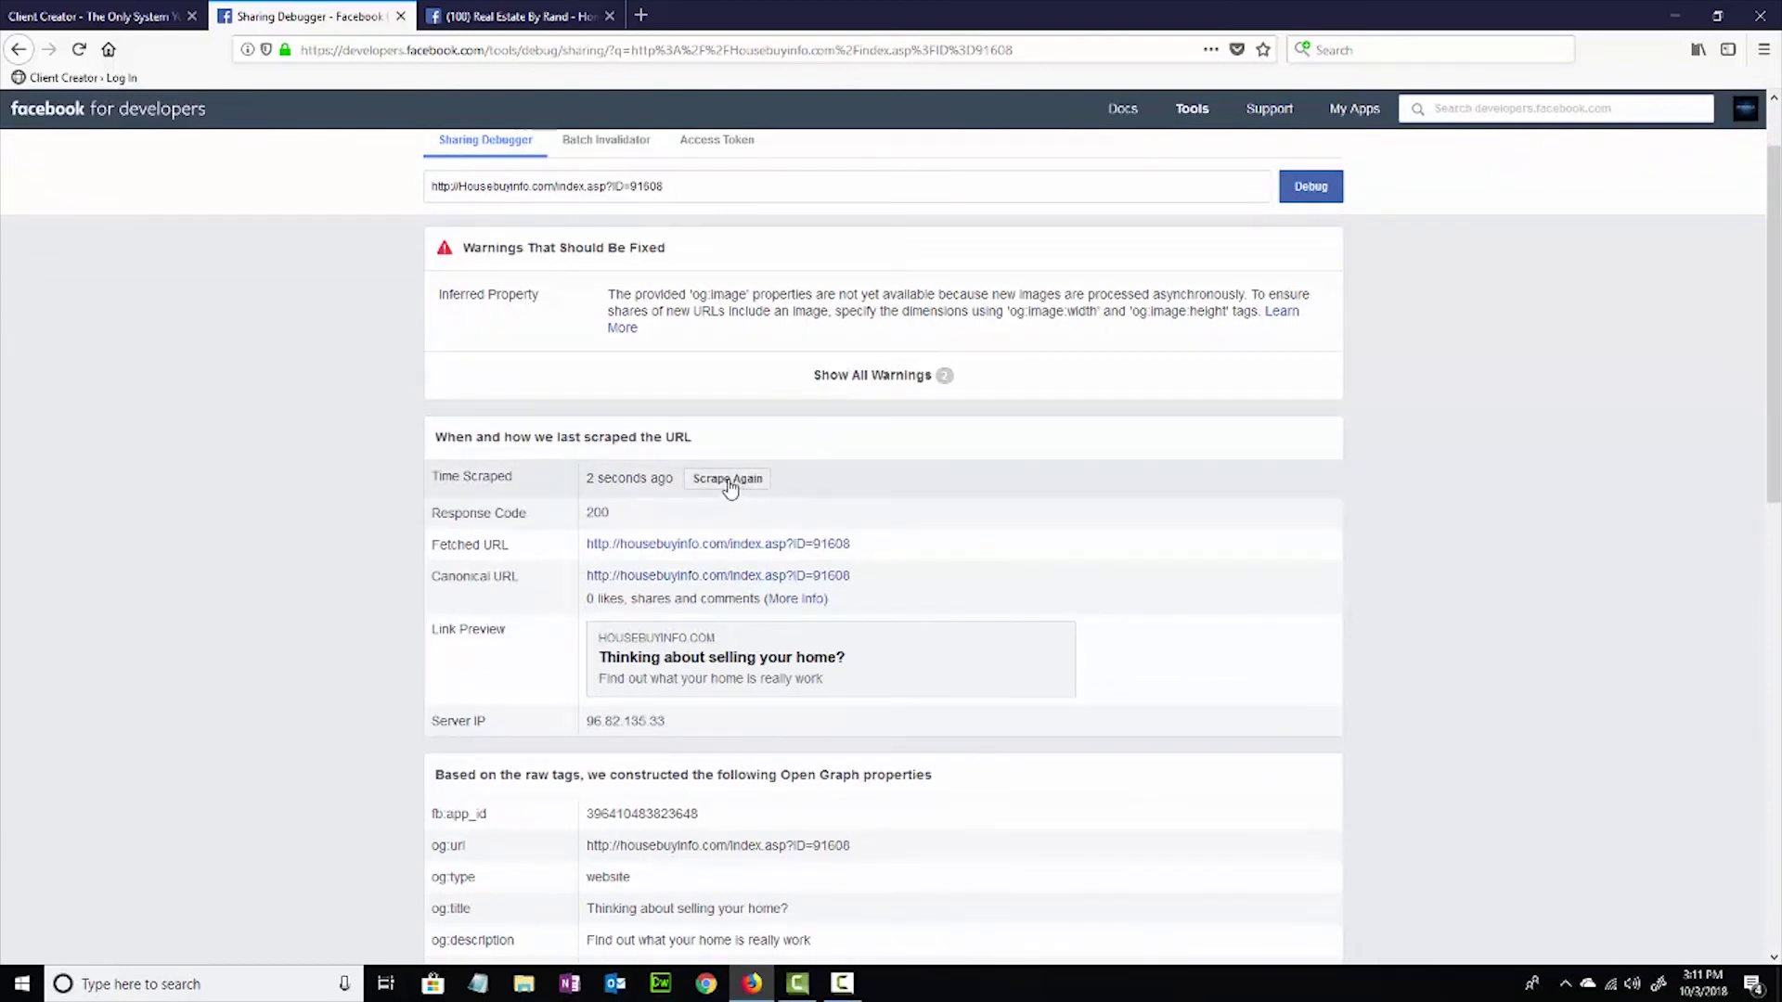
pyautogui.click(729, 480)
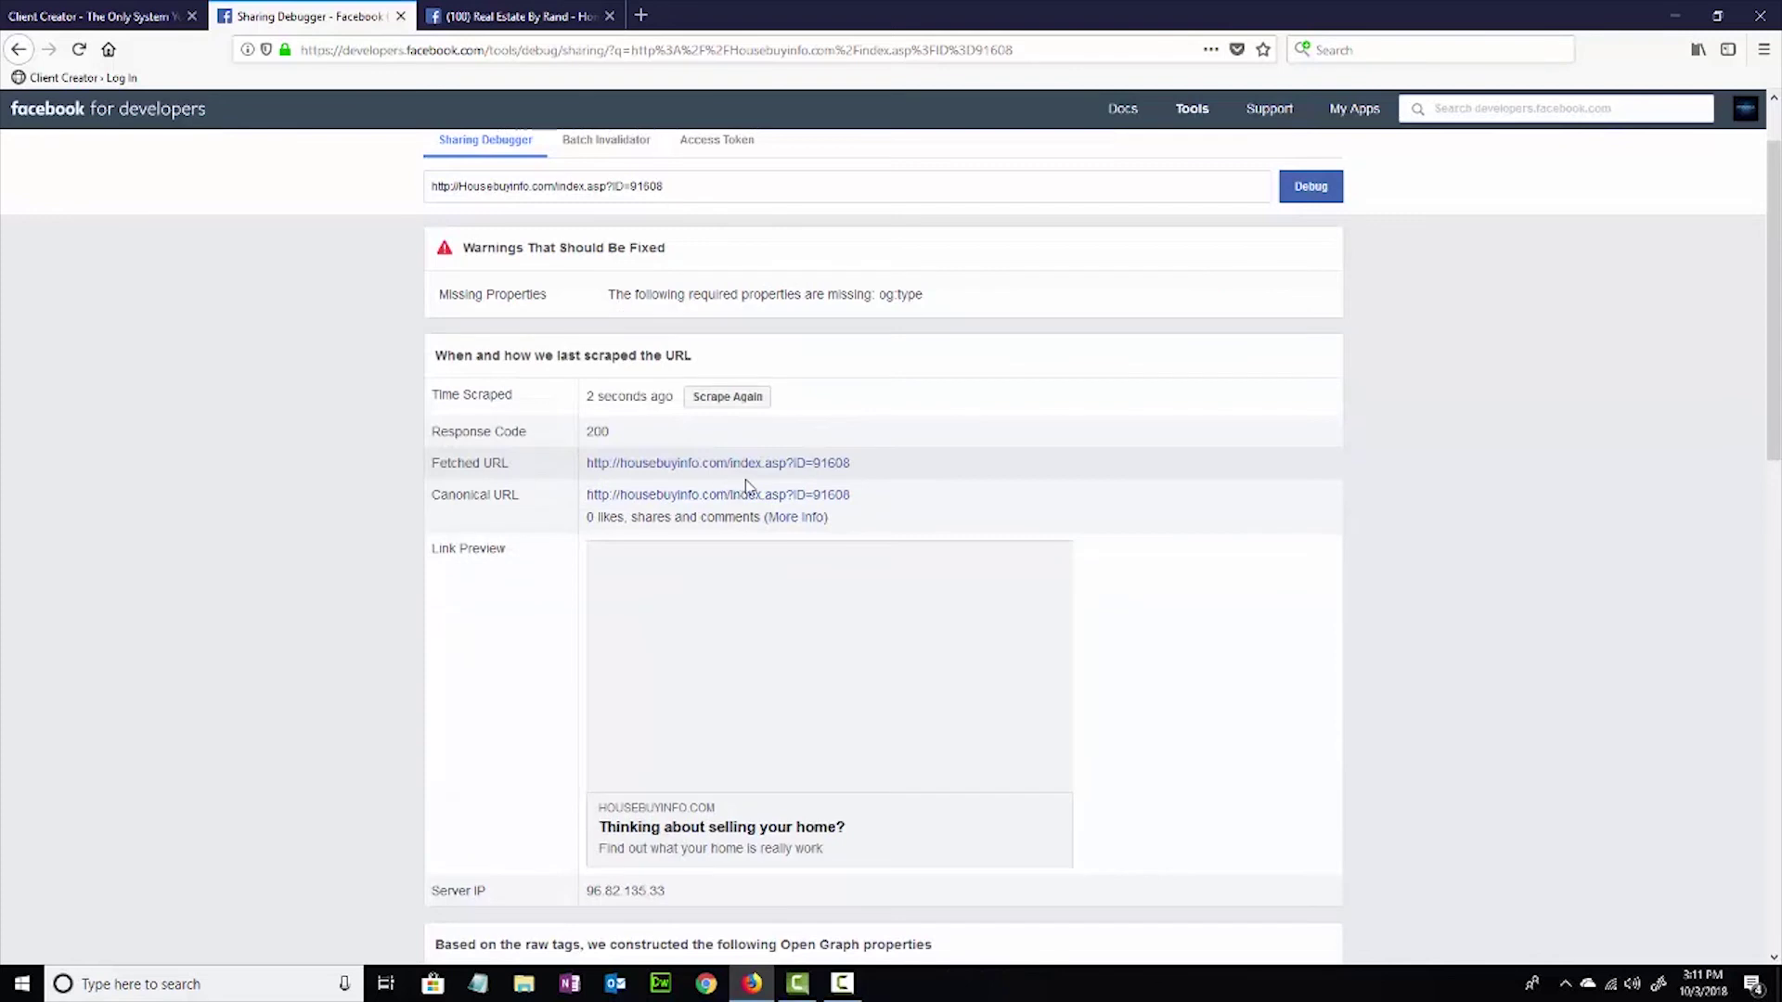
pyautogui.scroll(-1, 1165, 547)
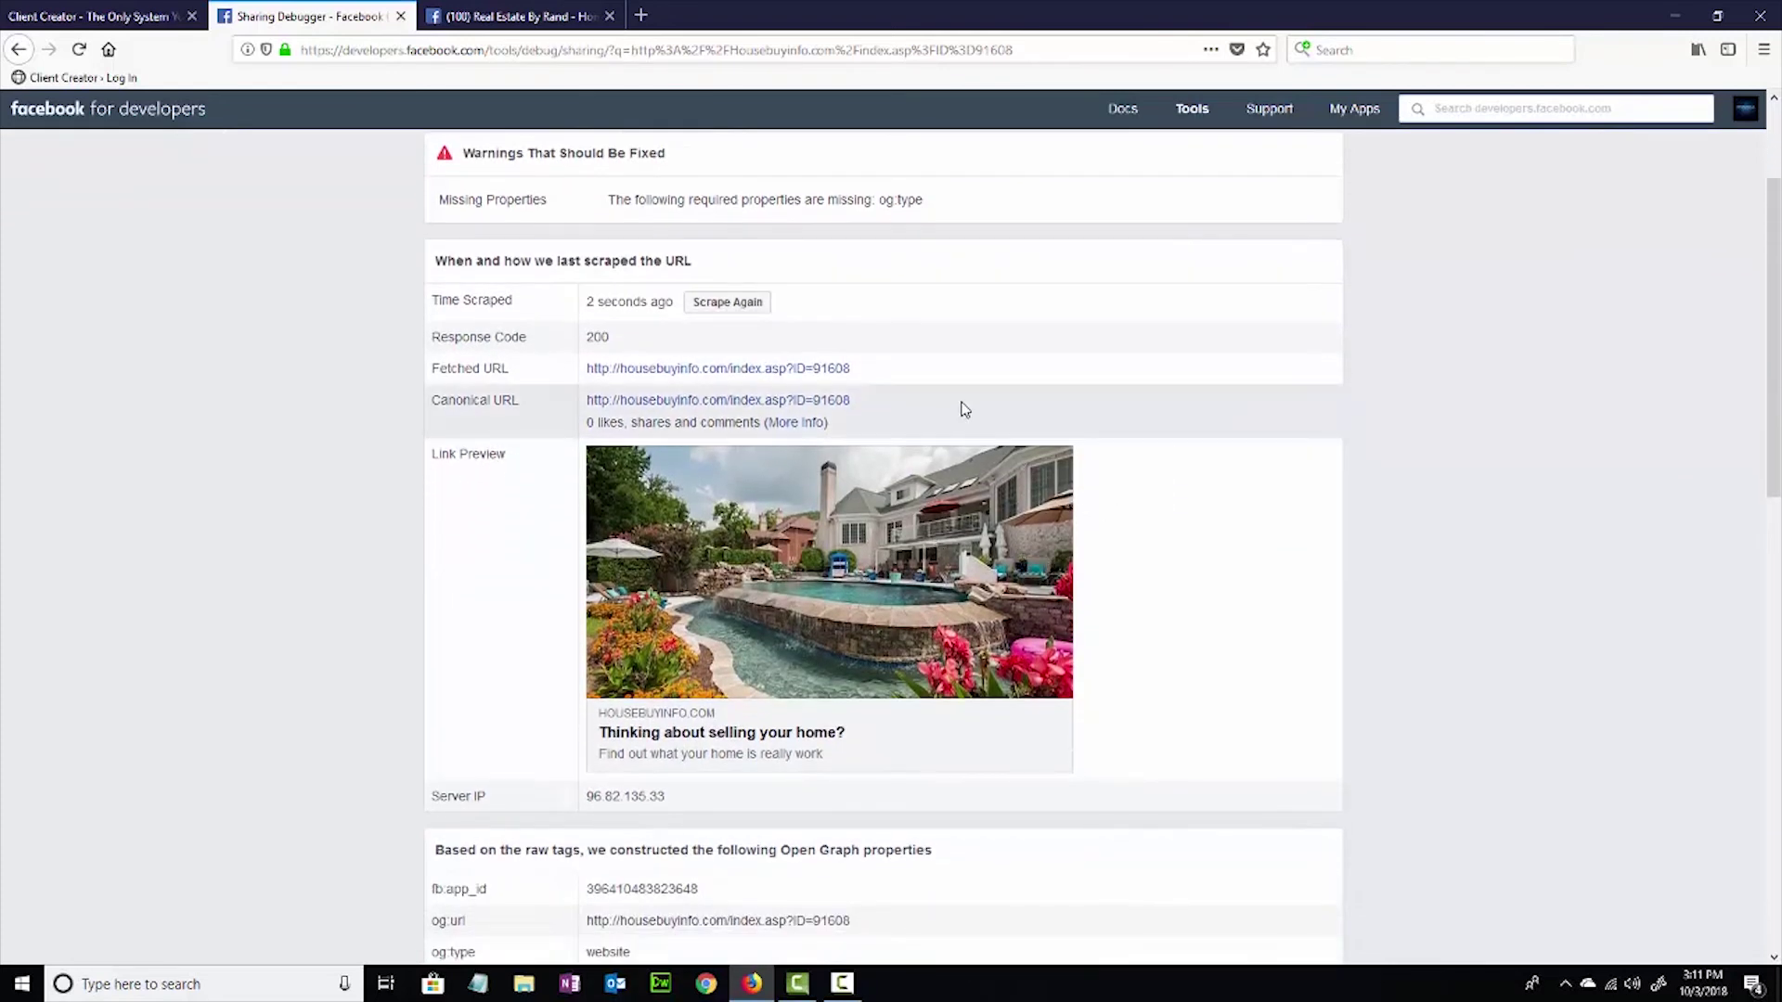
pyautogui.scroll(-1, 932, 369)
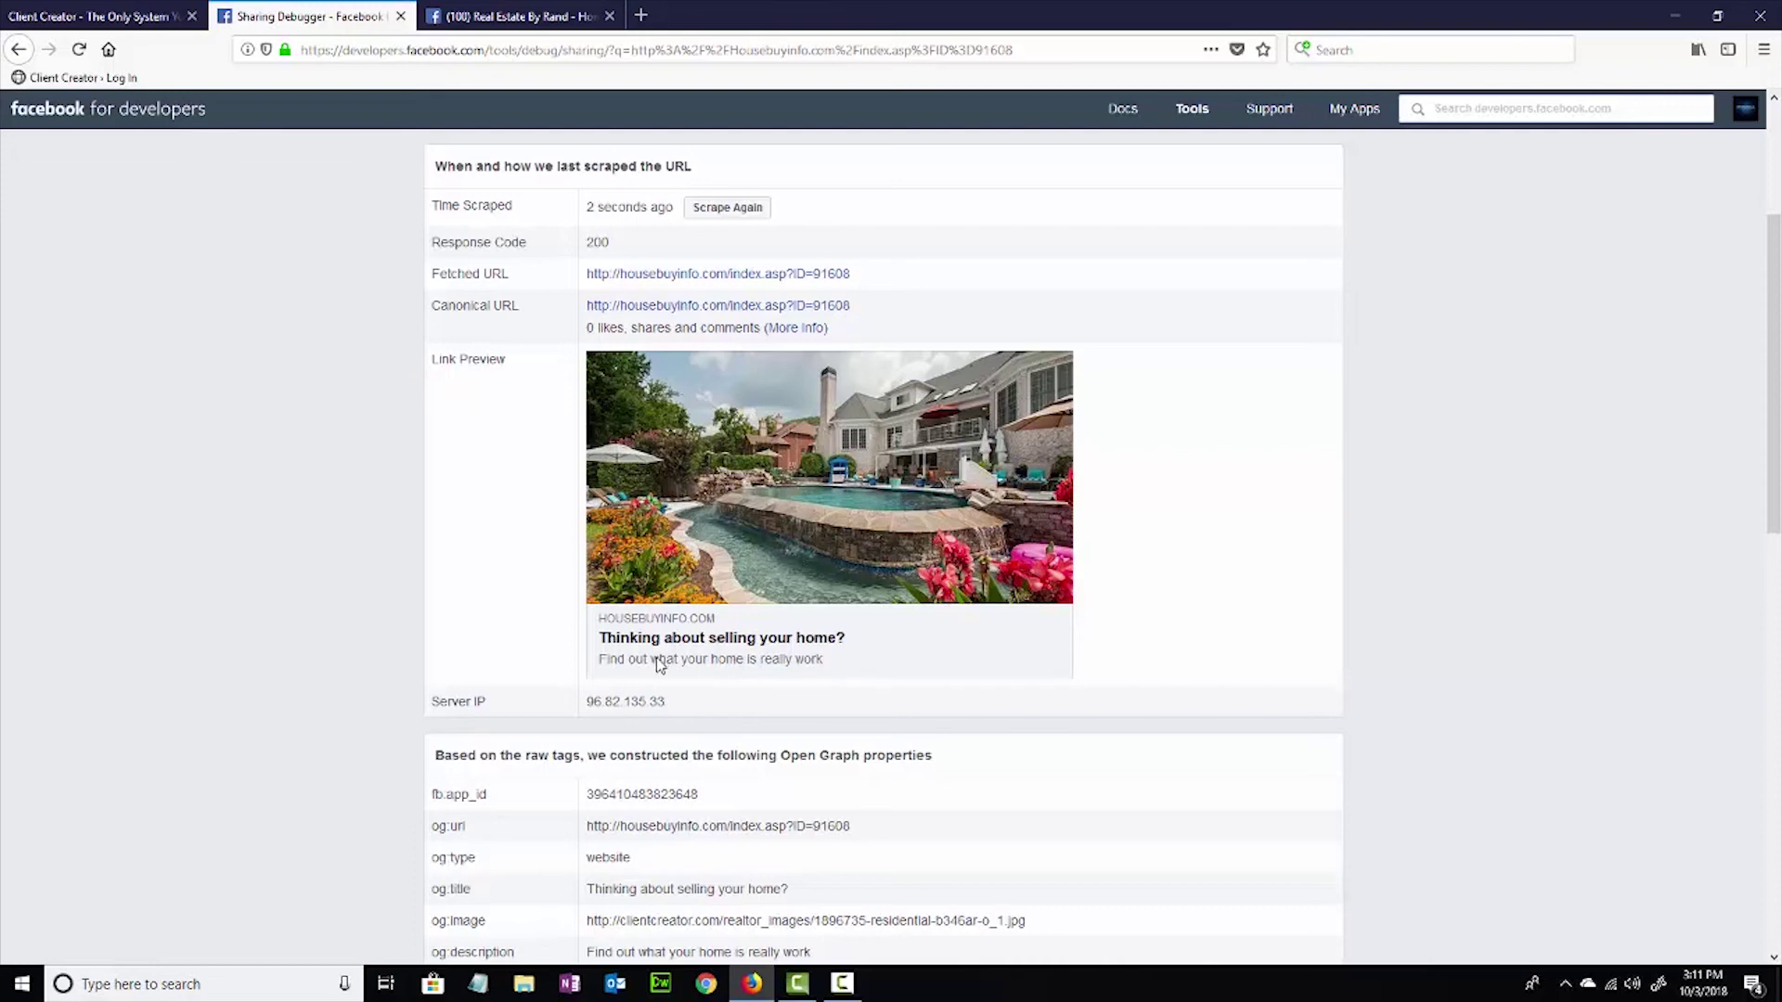
pyautogui.scroll(2, 404, 353)
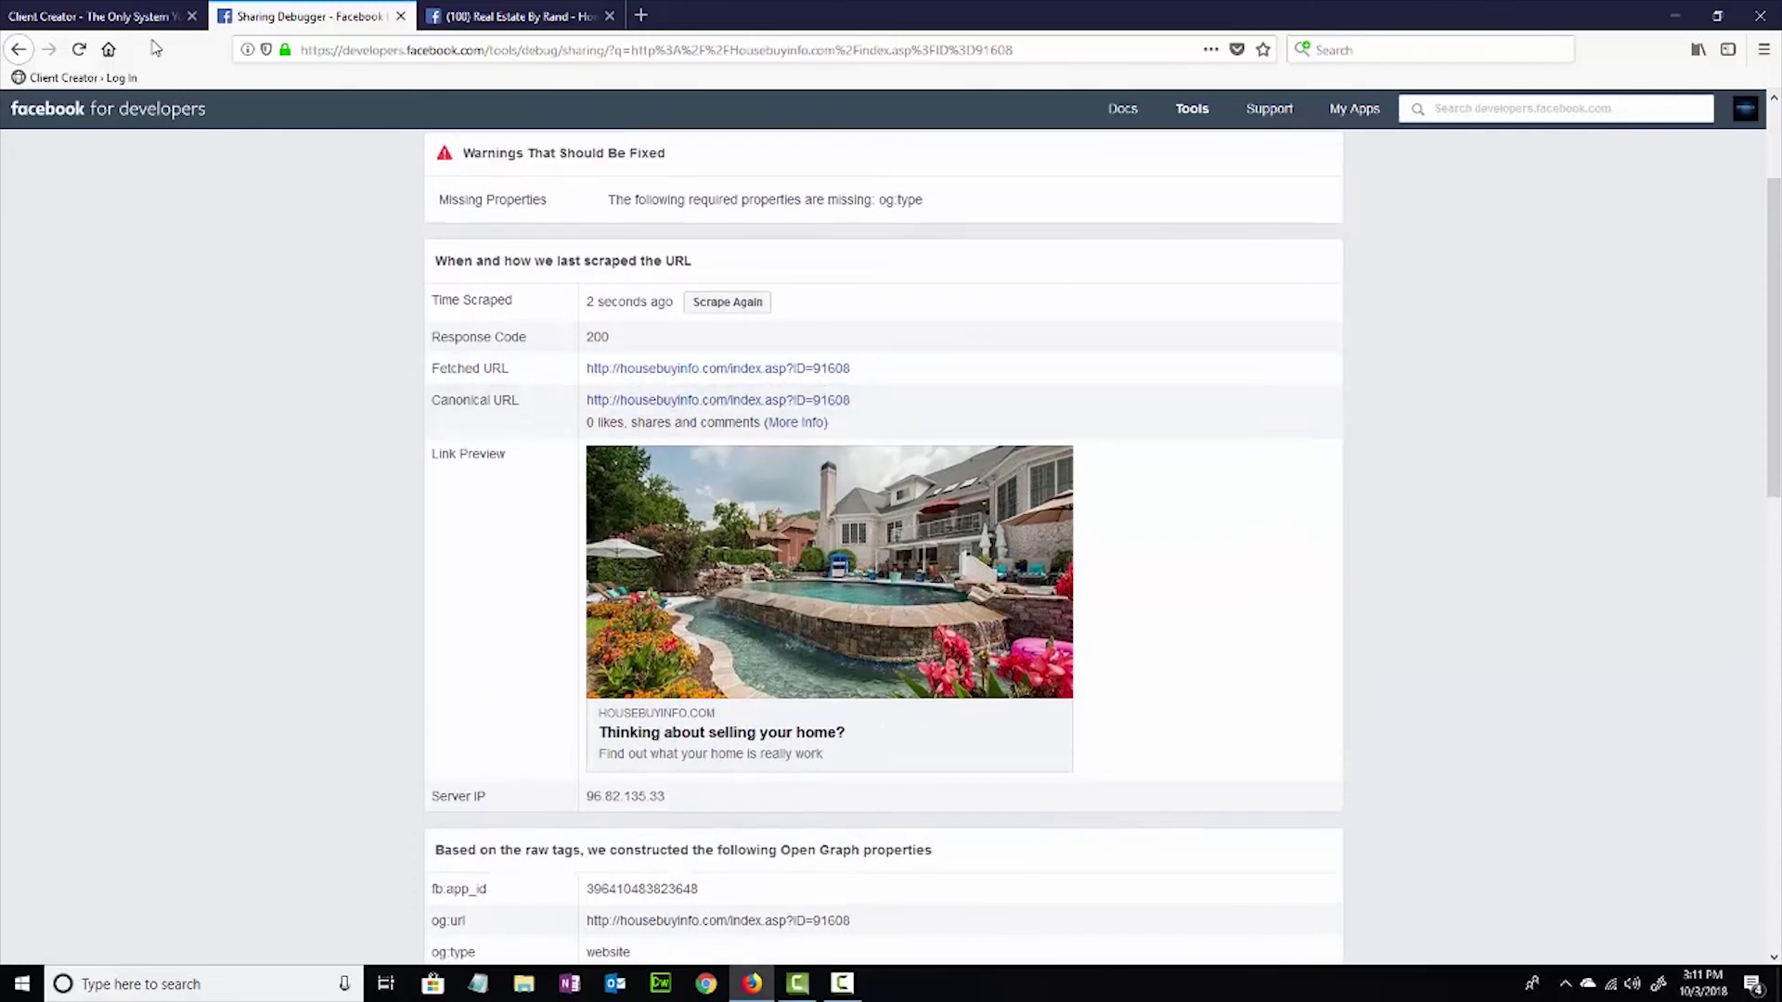
# Copy the Facebook website link from the Client Creator ad setup and switch to the Real Estate By Rand Facebook page.
pyautogui.click(132, 16)
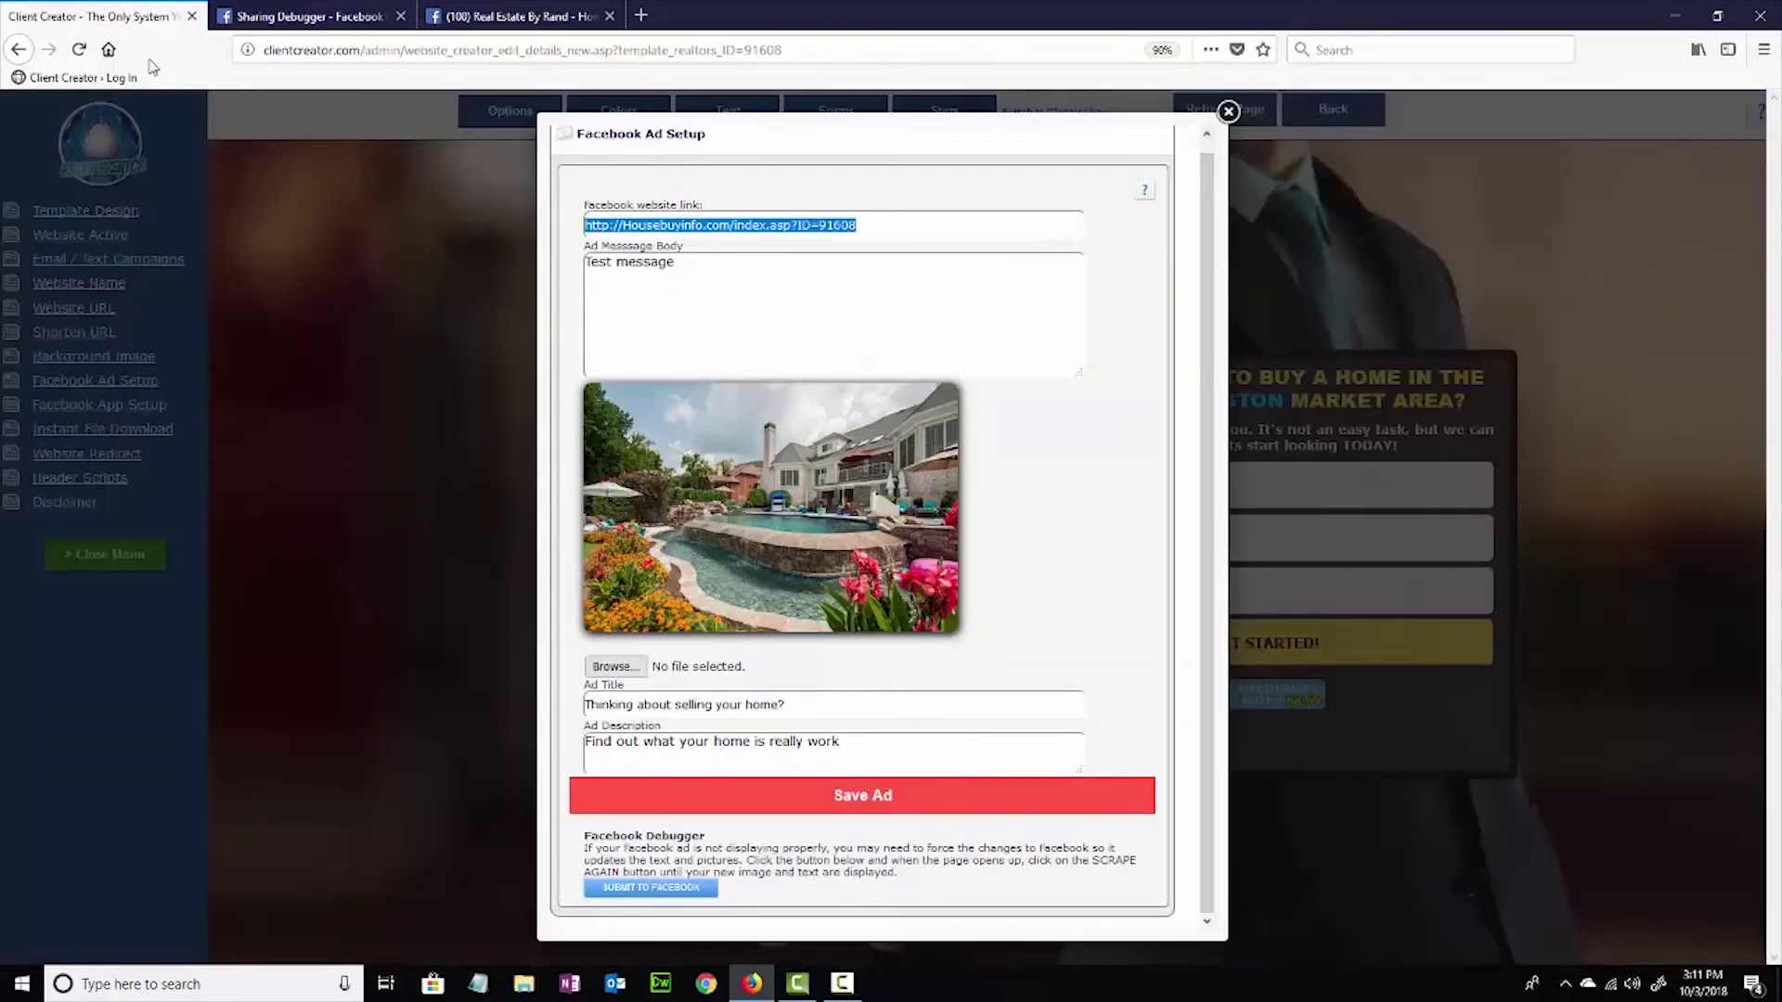
pyautogui.scroll(1, 813, 302)
pyautogui.moveTo(884, 241); pyautogui.dragTo(582, 244)
pyautogui.hotkey('ctrl', 'c')
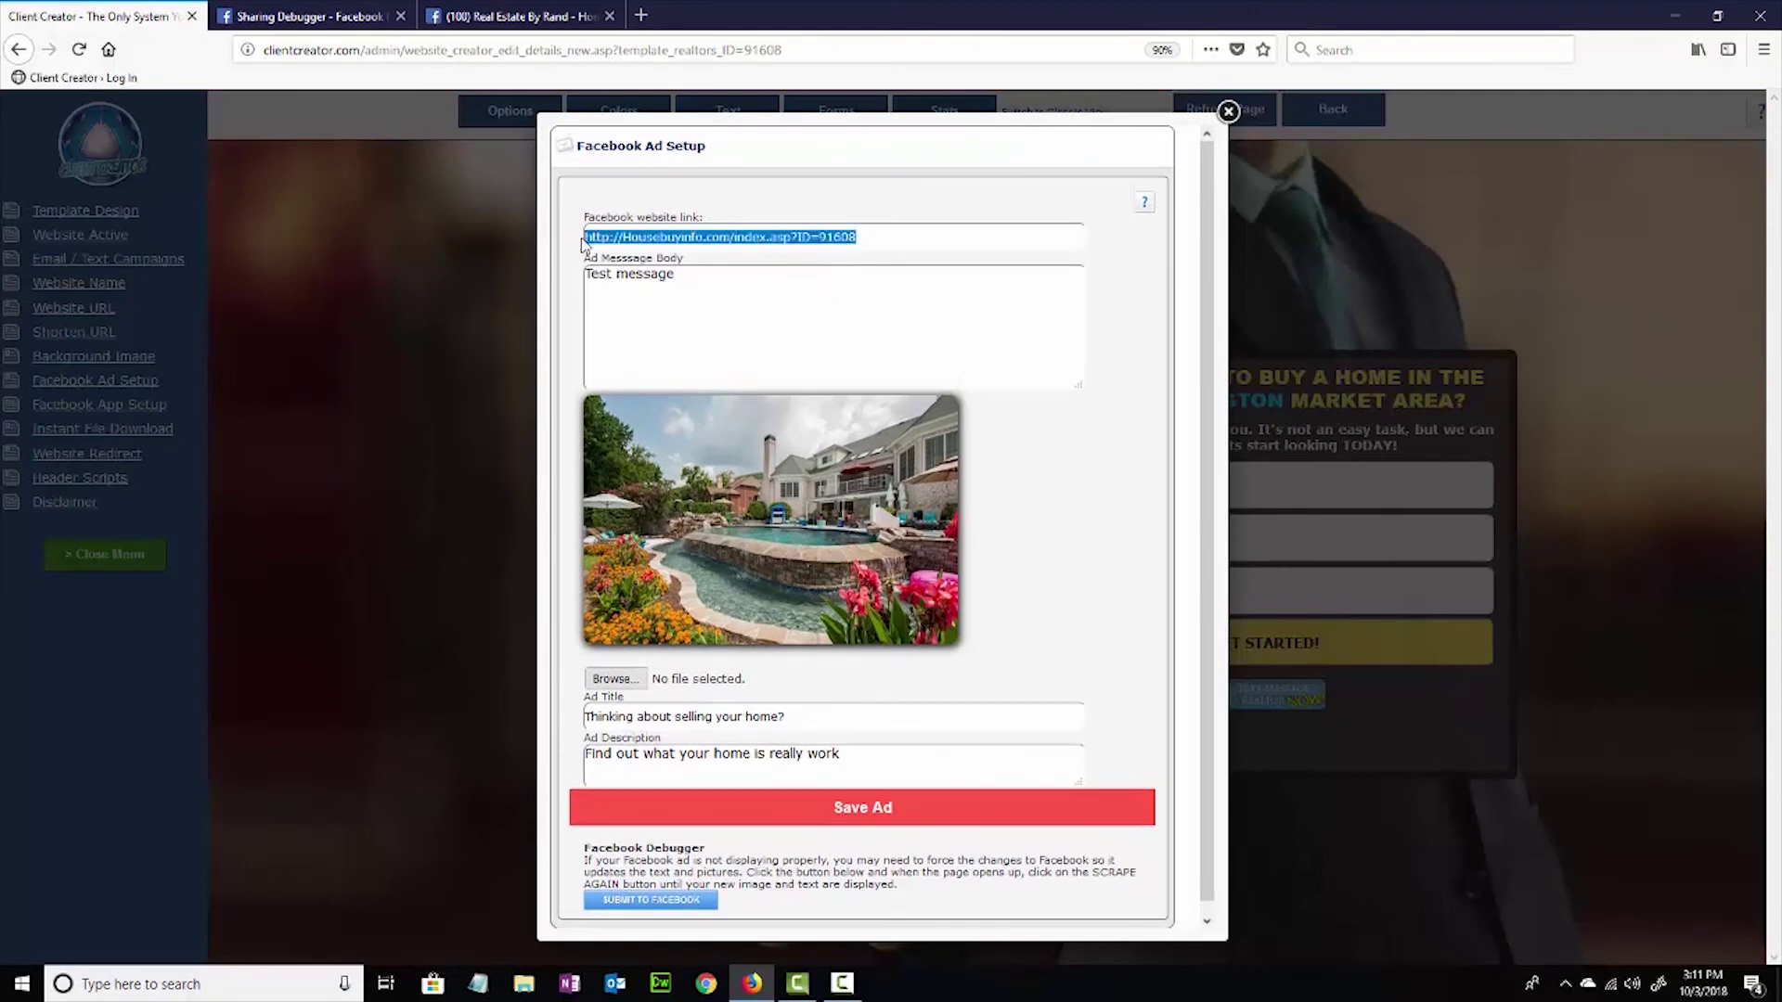
pyautogui.click(524, 19)
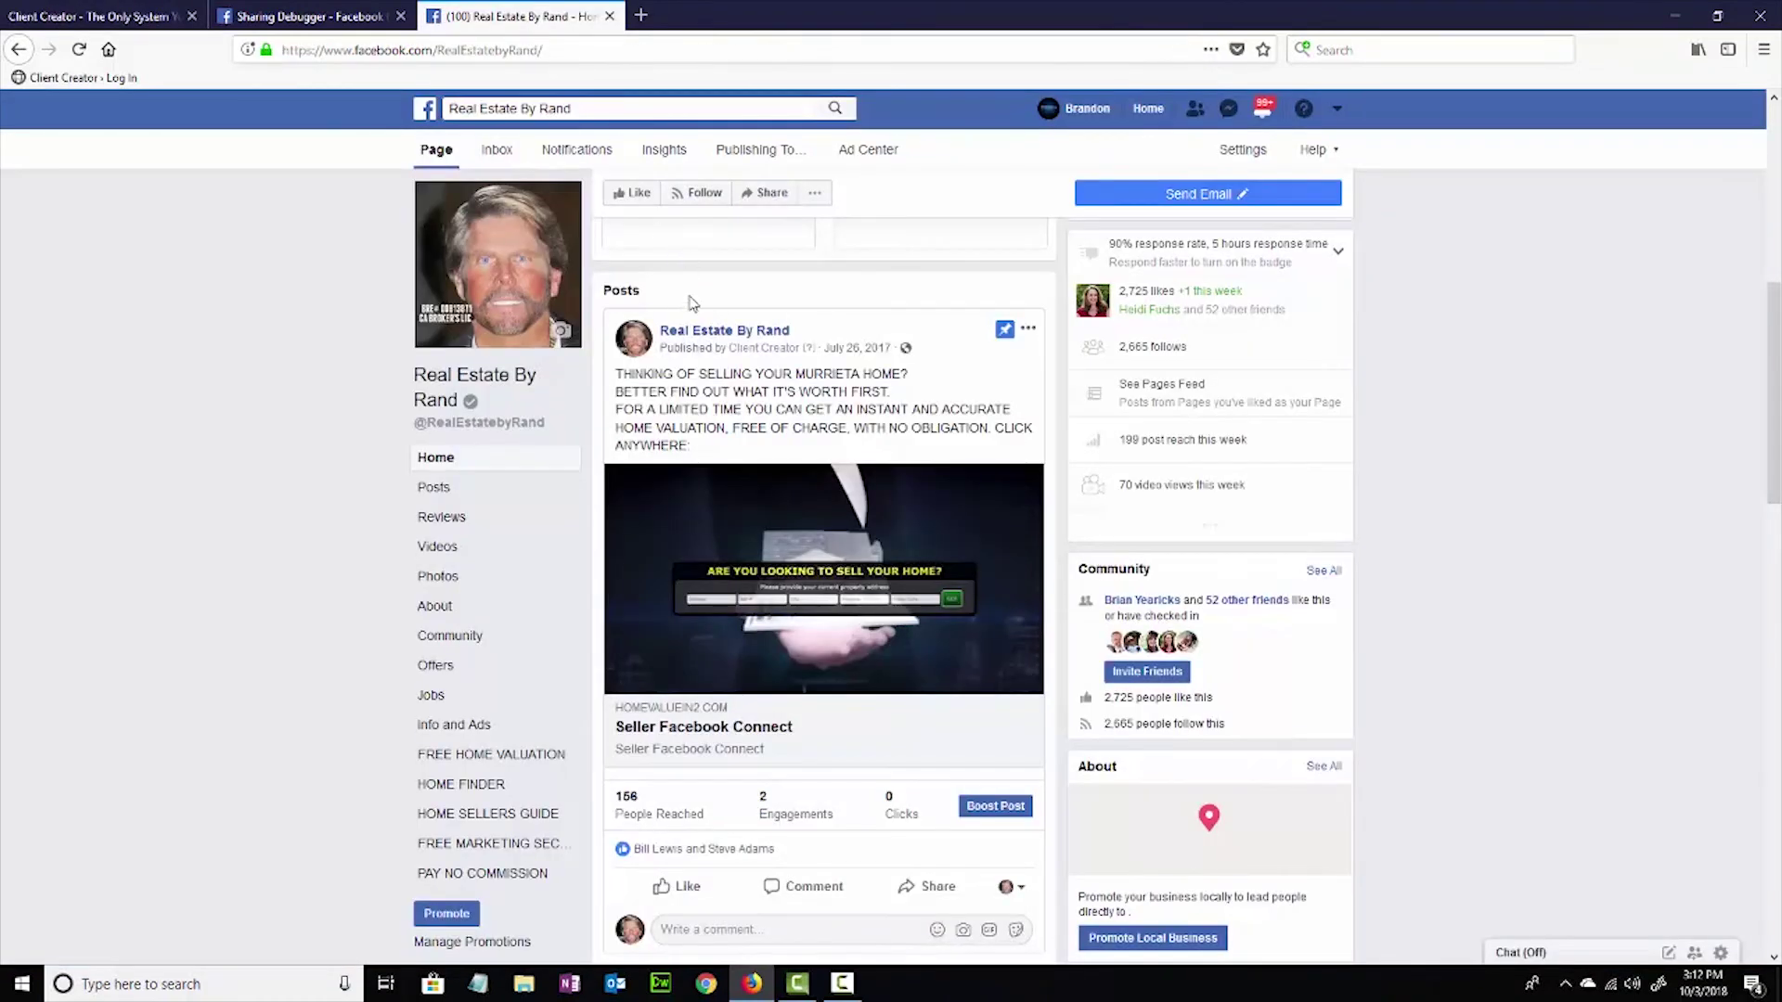
# Start a new post on the Real Estate By Rand page and paste the copied landing page link so its preview loads.
pyautogui.scroll(6, 691, 304)
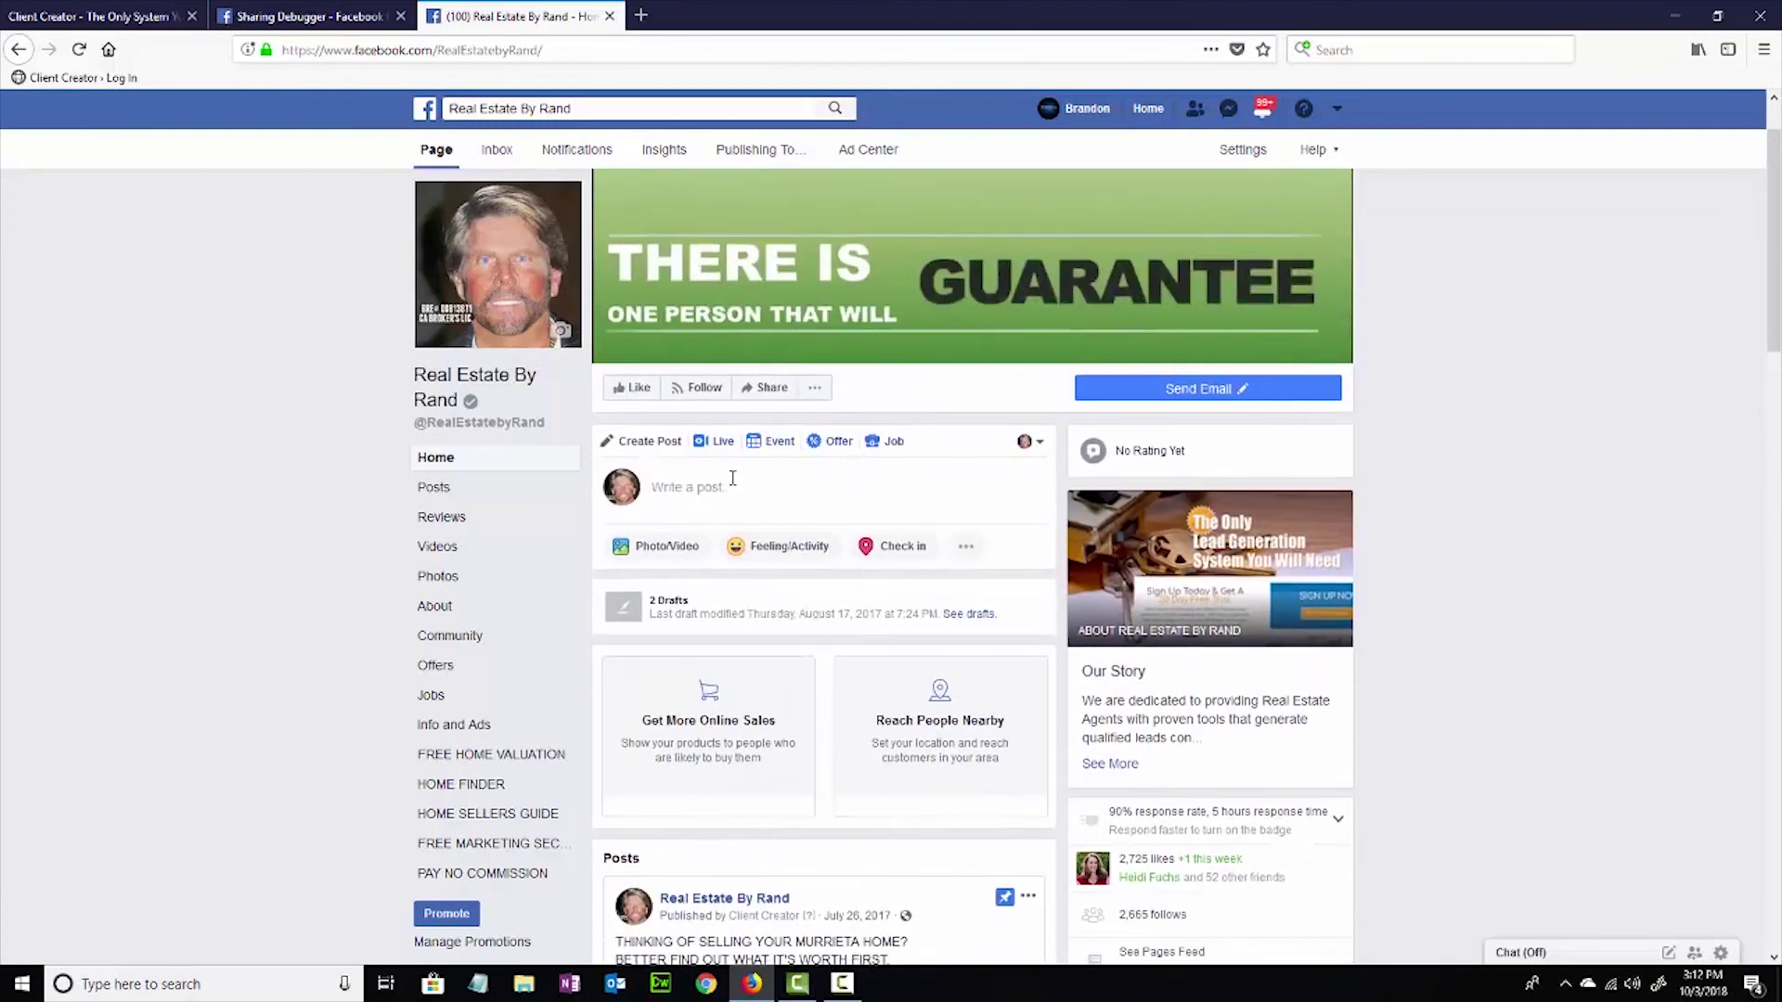
pyautogui.click(683, 483)
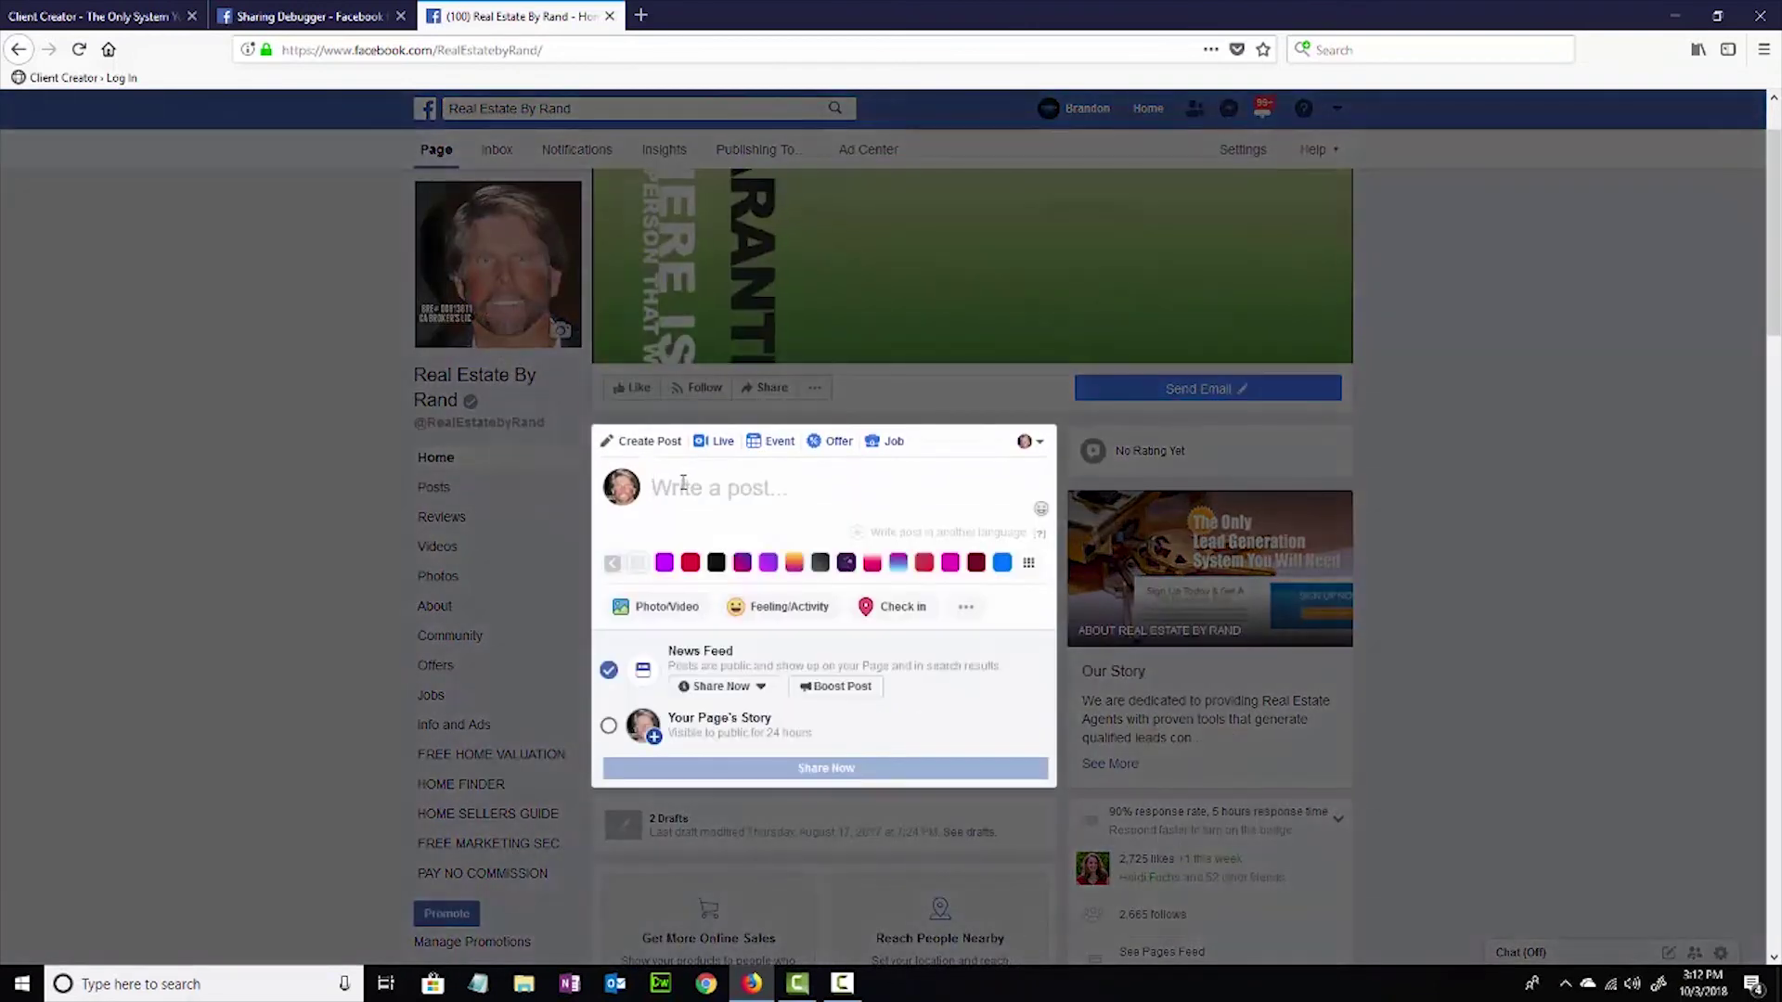
pyautogui.hotkey('ctrl', 'v')
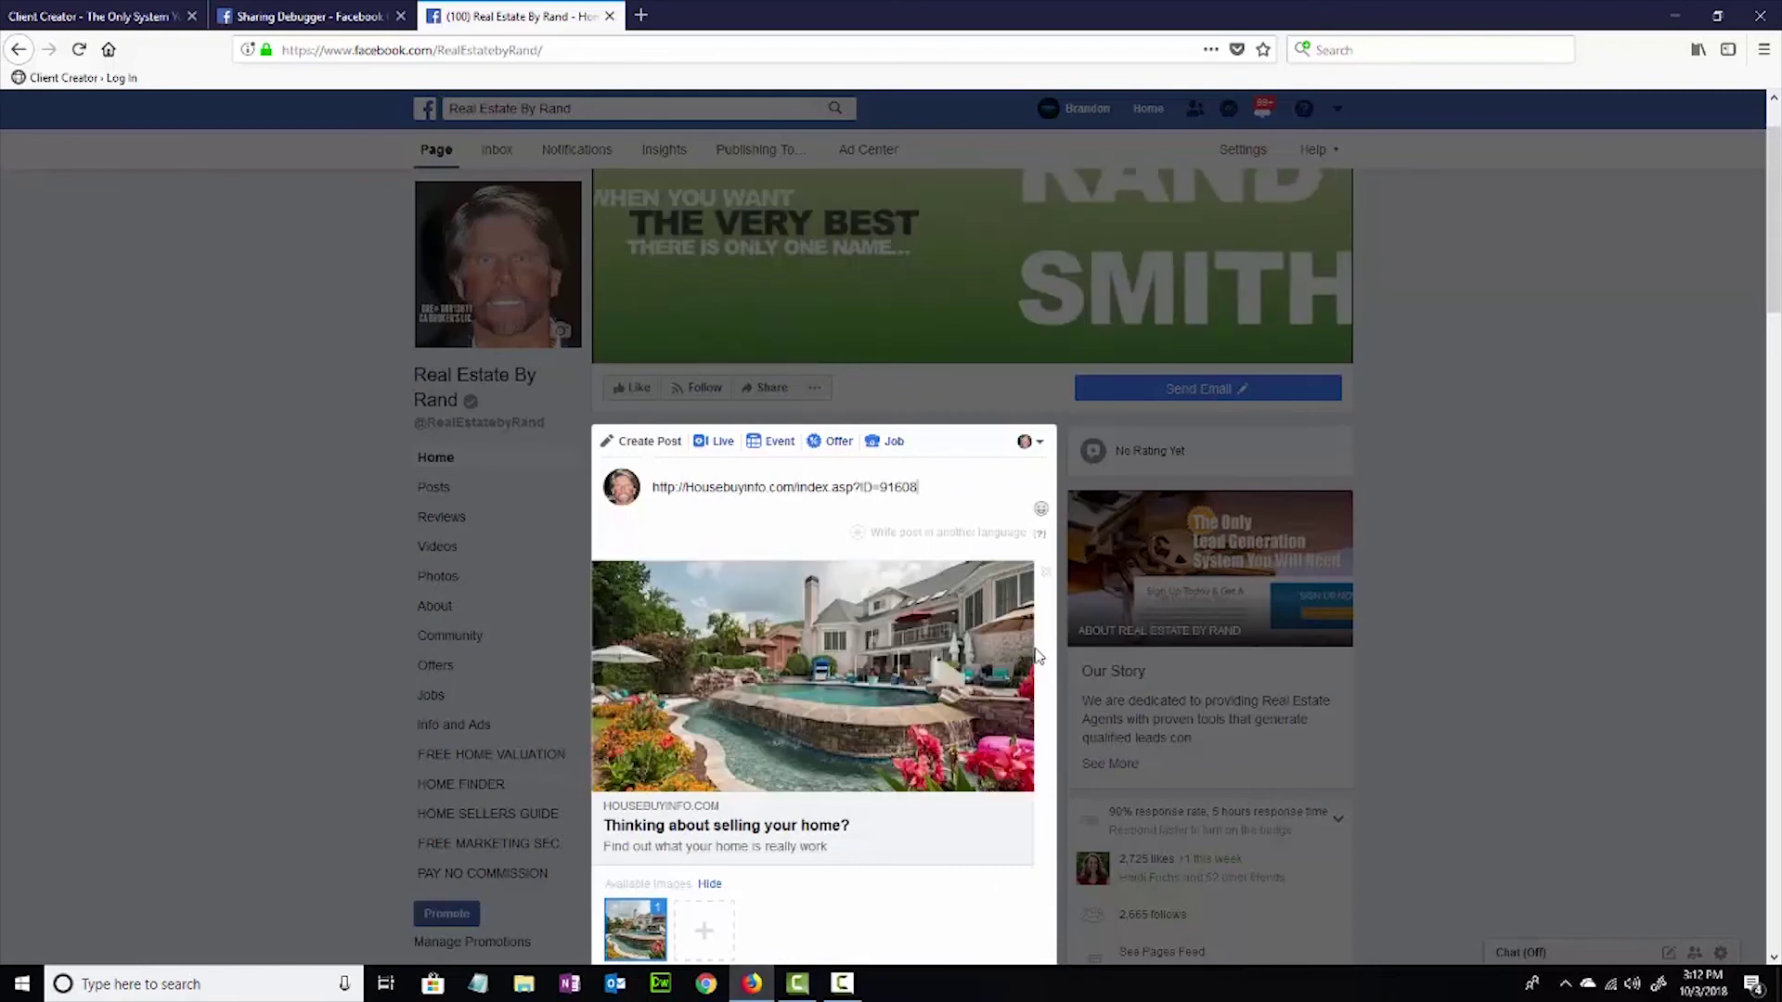
pyautogui.scroll(-2, 1038, 656)
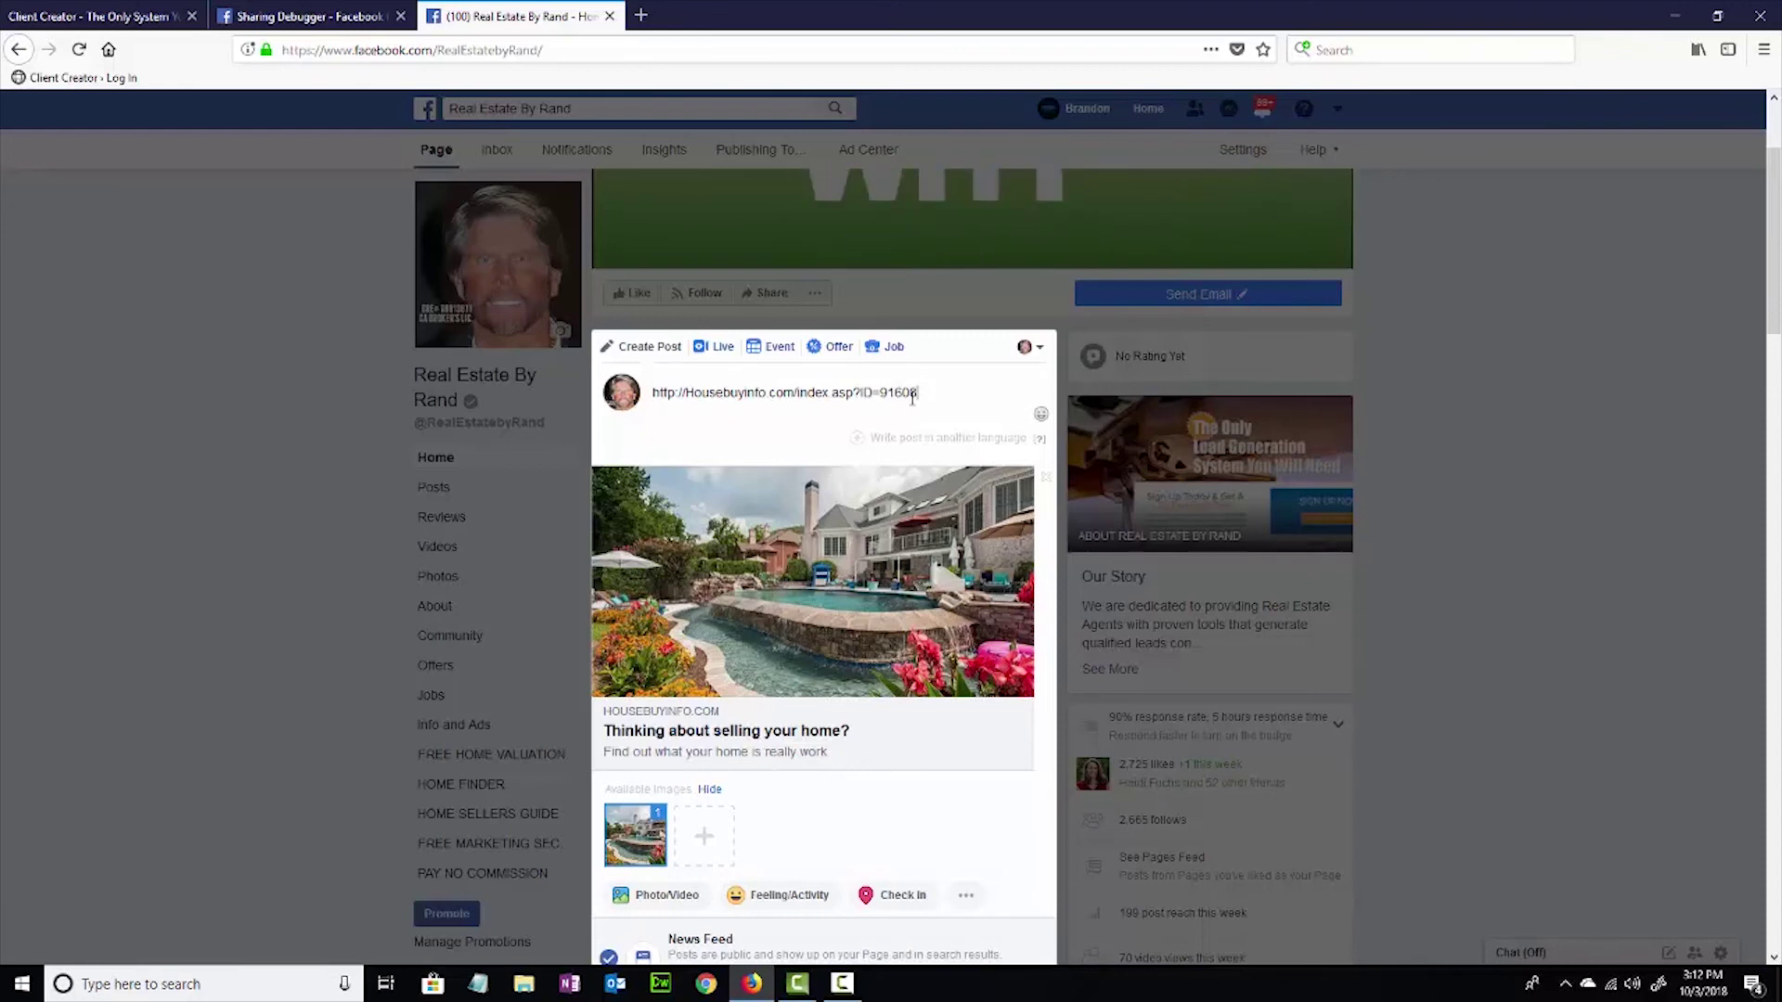
# Replace the link text in the post with the ad message body "Test message" copied from Client Creator, and share the post.
pyautogui.click(97, 15)
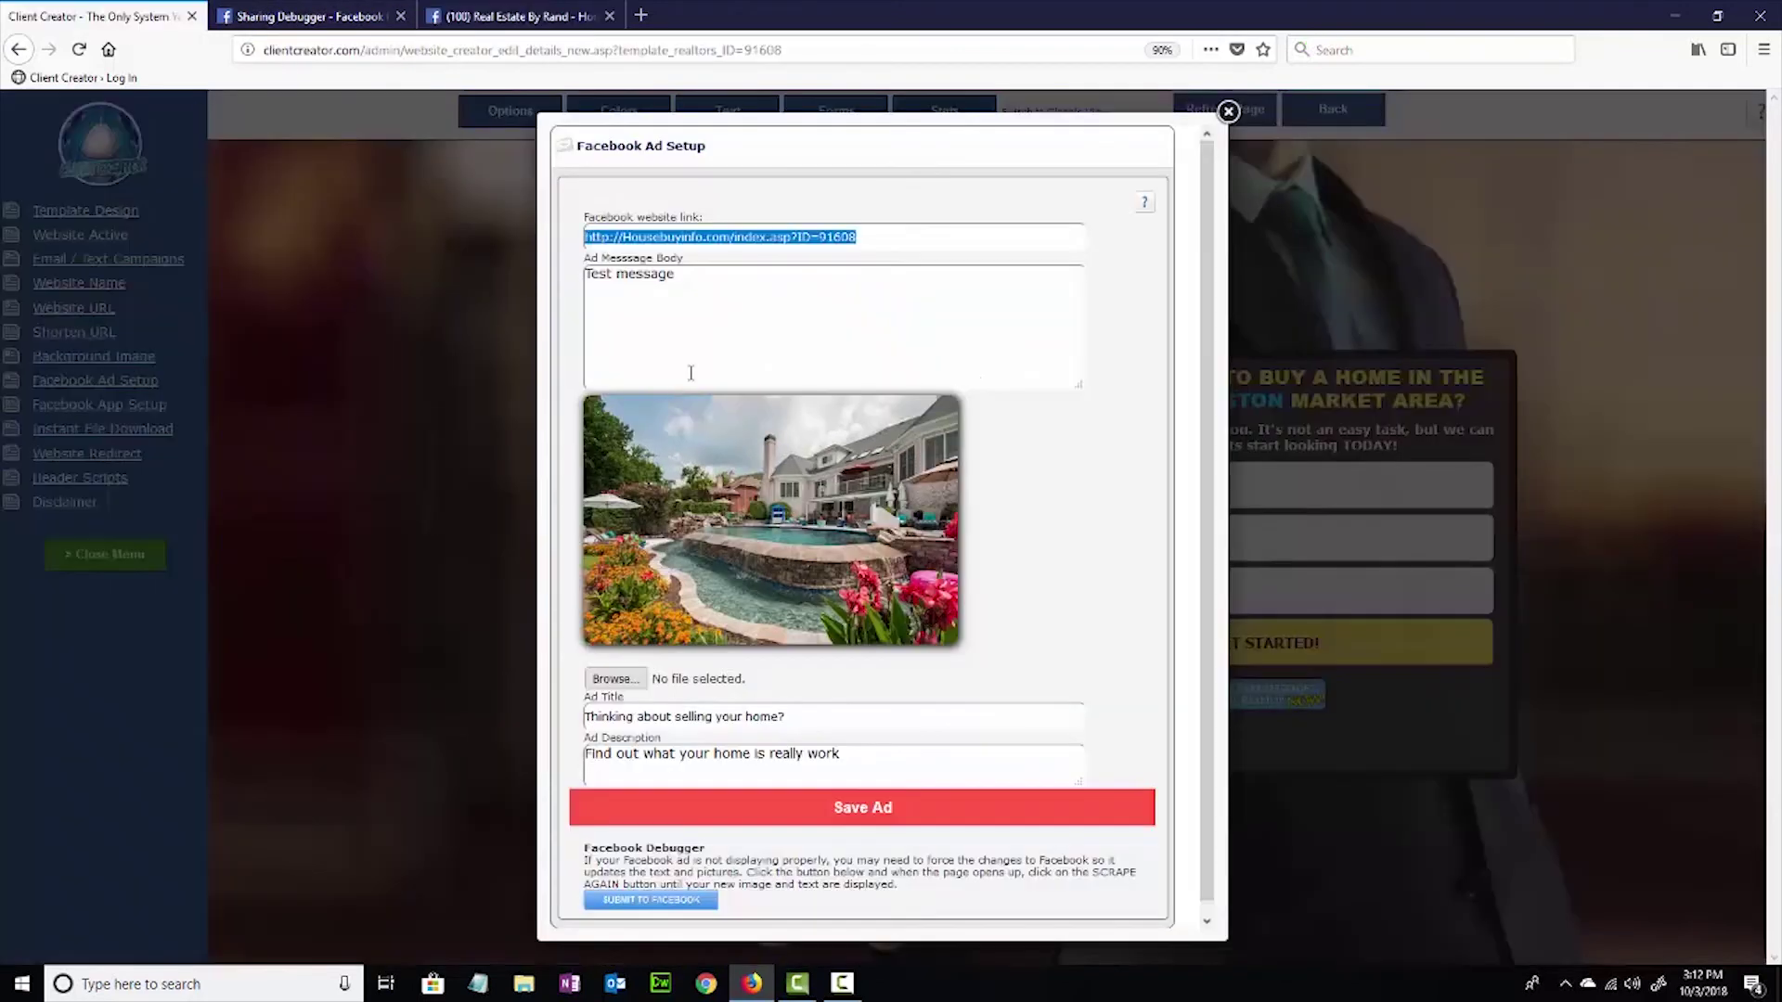
pyautogui.moveTo(687, 279); pyautogui.dragTo(563, 271)
pyautogui.hotkey('ctrl', 'c')
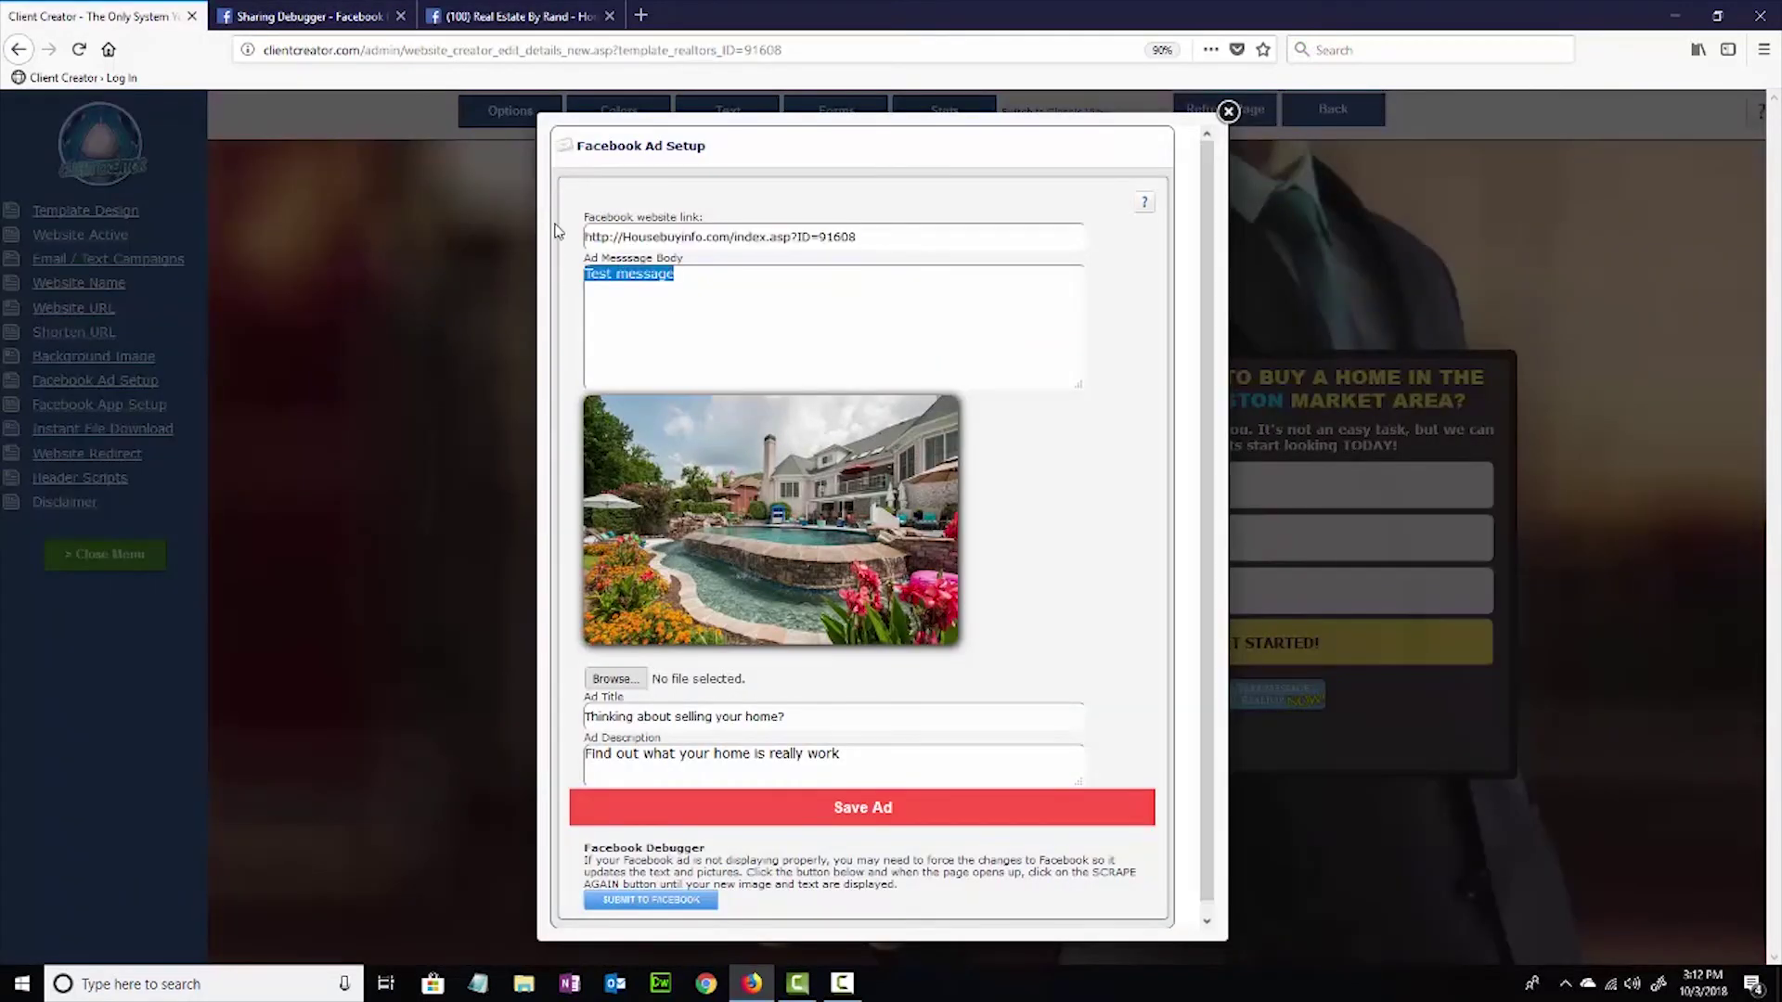
pyautogui.click(490, 17)
pyautogui.moveTo(918, 392); pyautogui.dragTo(651, 393)
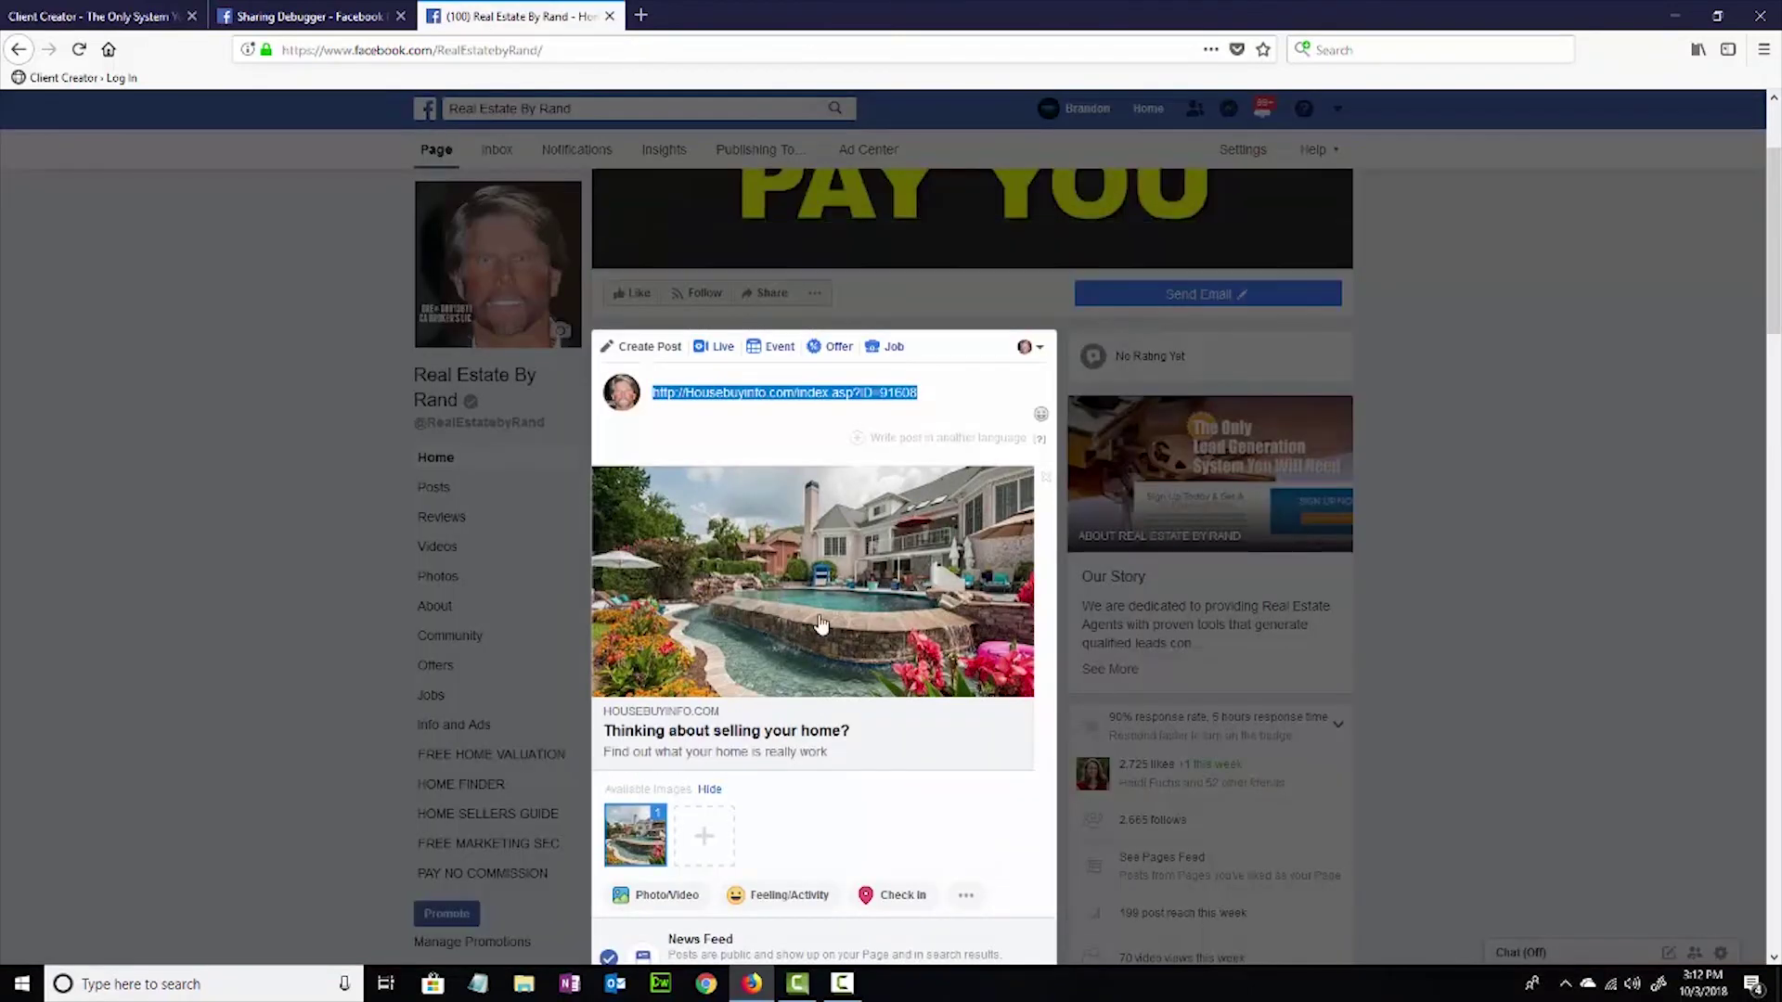
pyautogui.click(925, 395)
pyautogui.tripleClick(763, 386)
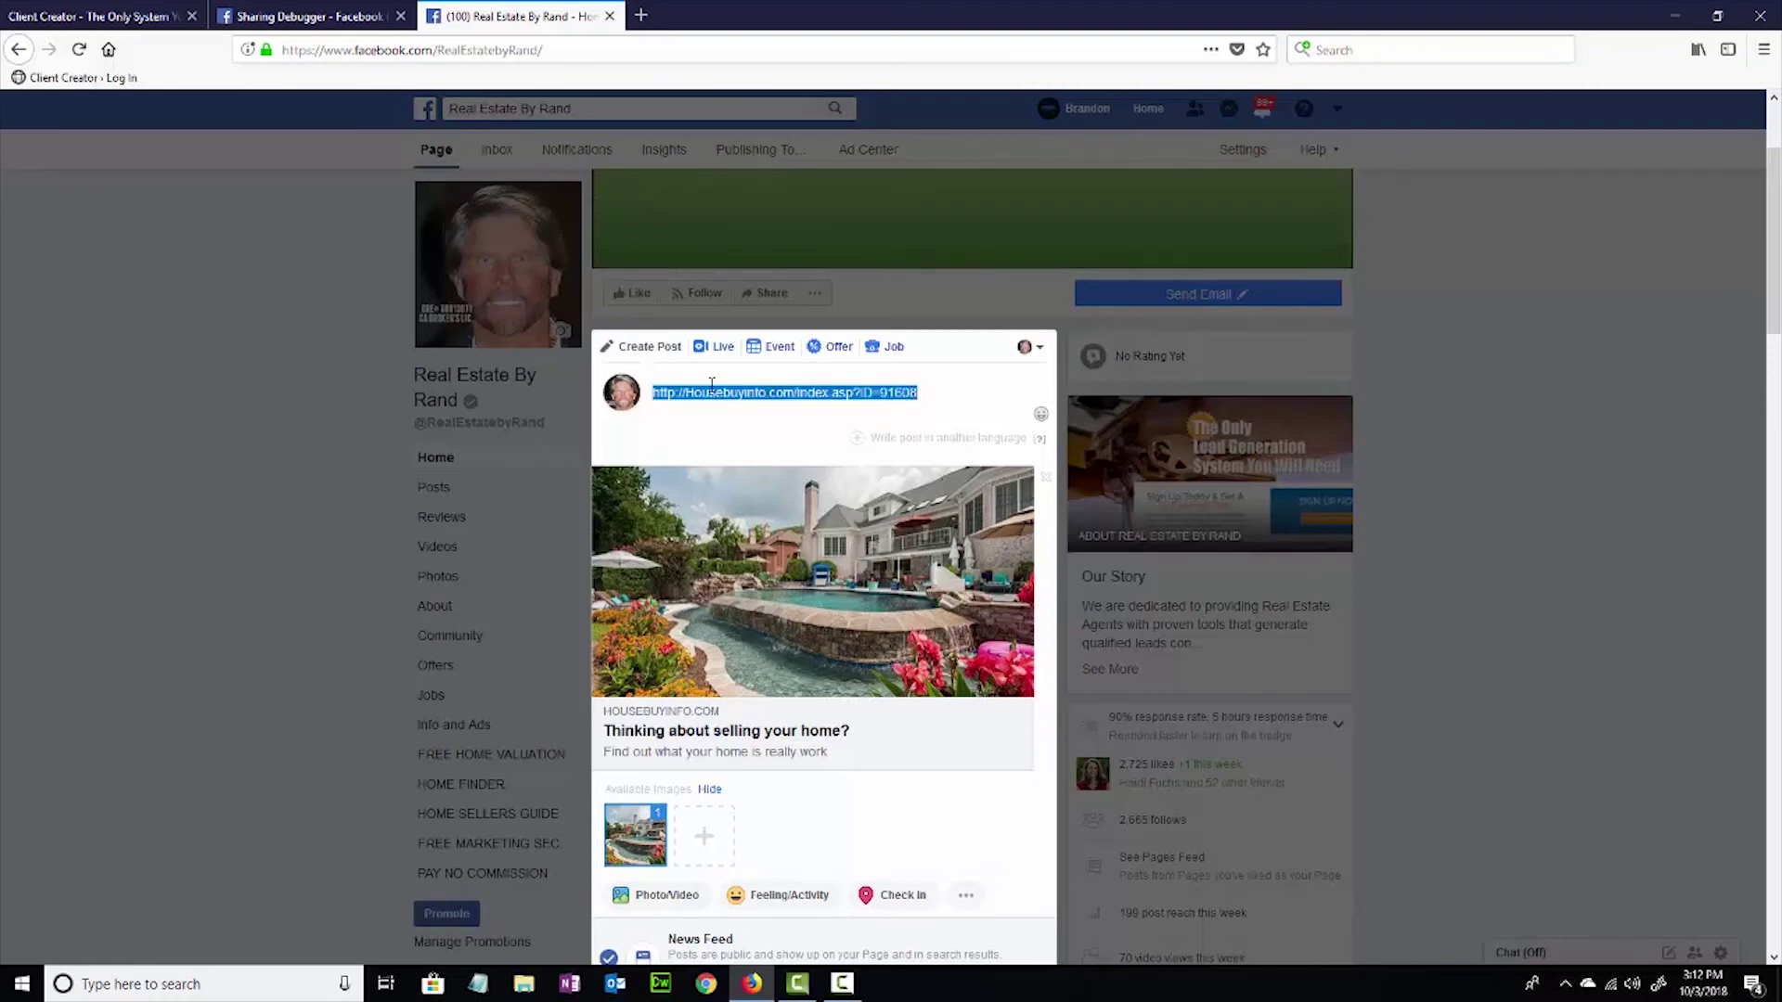
pyautogui.hotkey('ctrl', 'v')
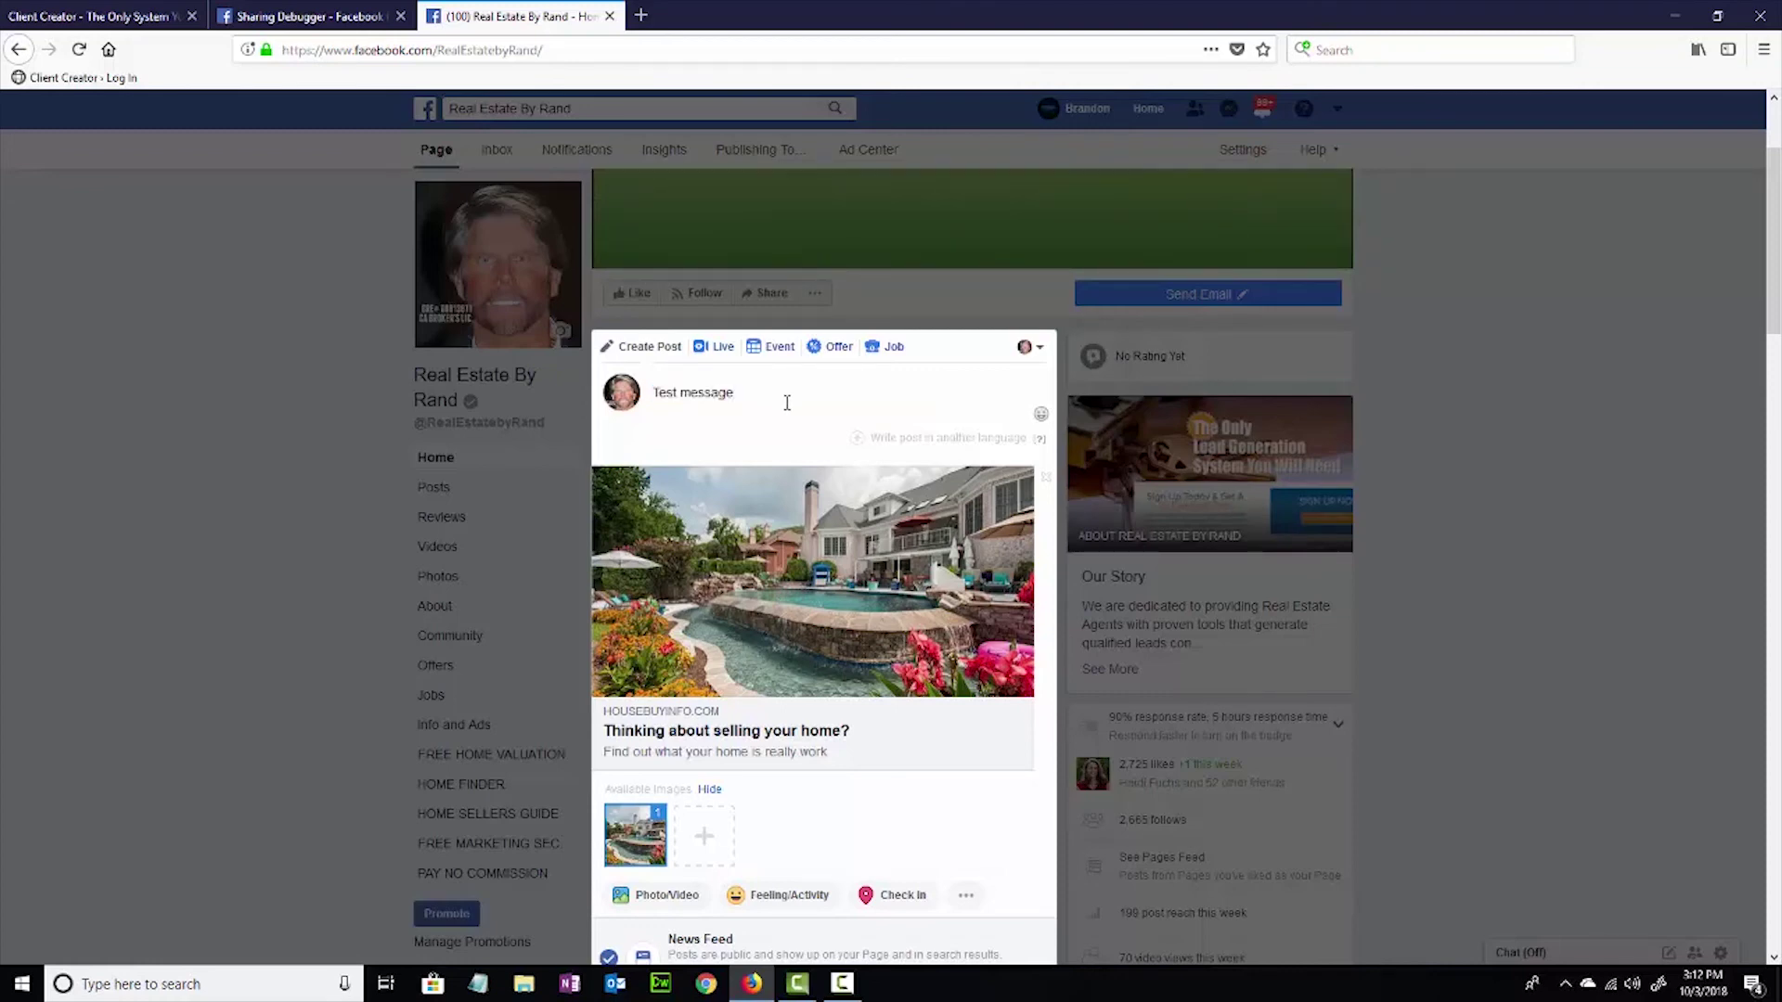
pyautogui.scroll(-2, 815, 414)
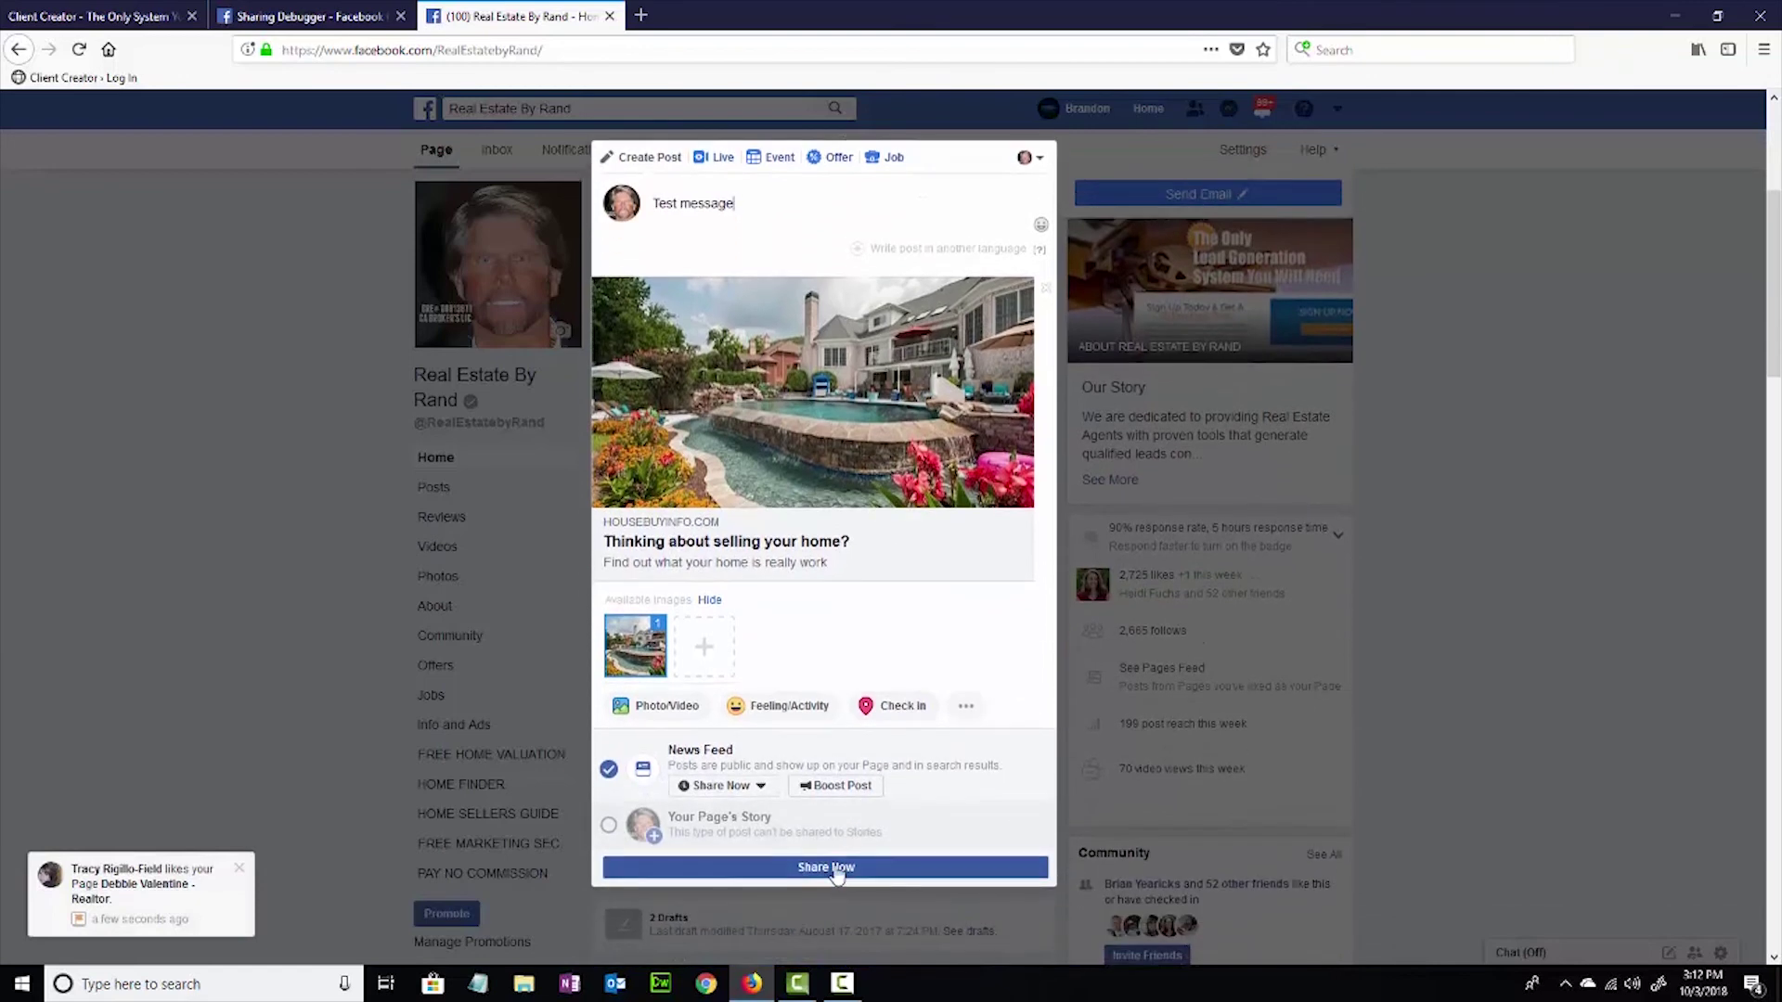
pyautogui.click(836, 910)
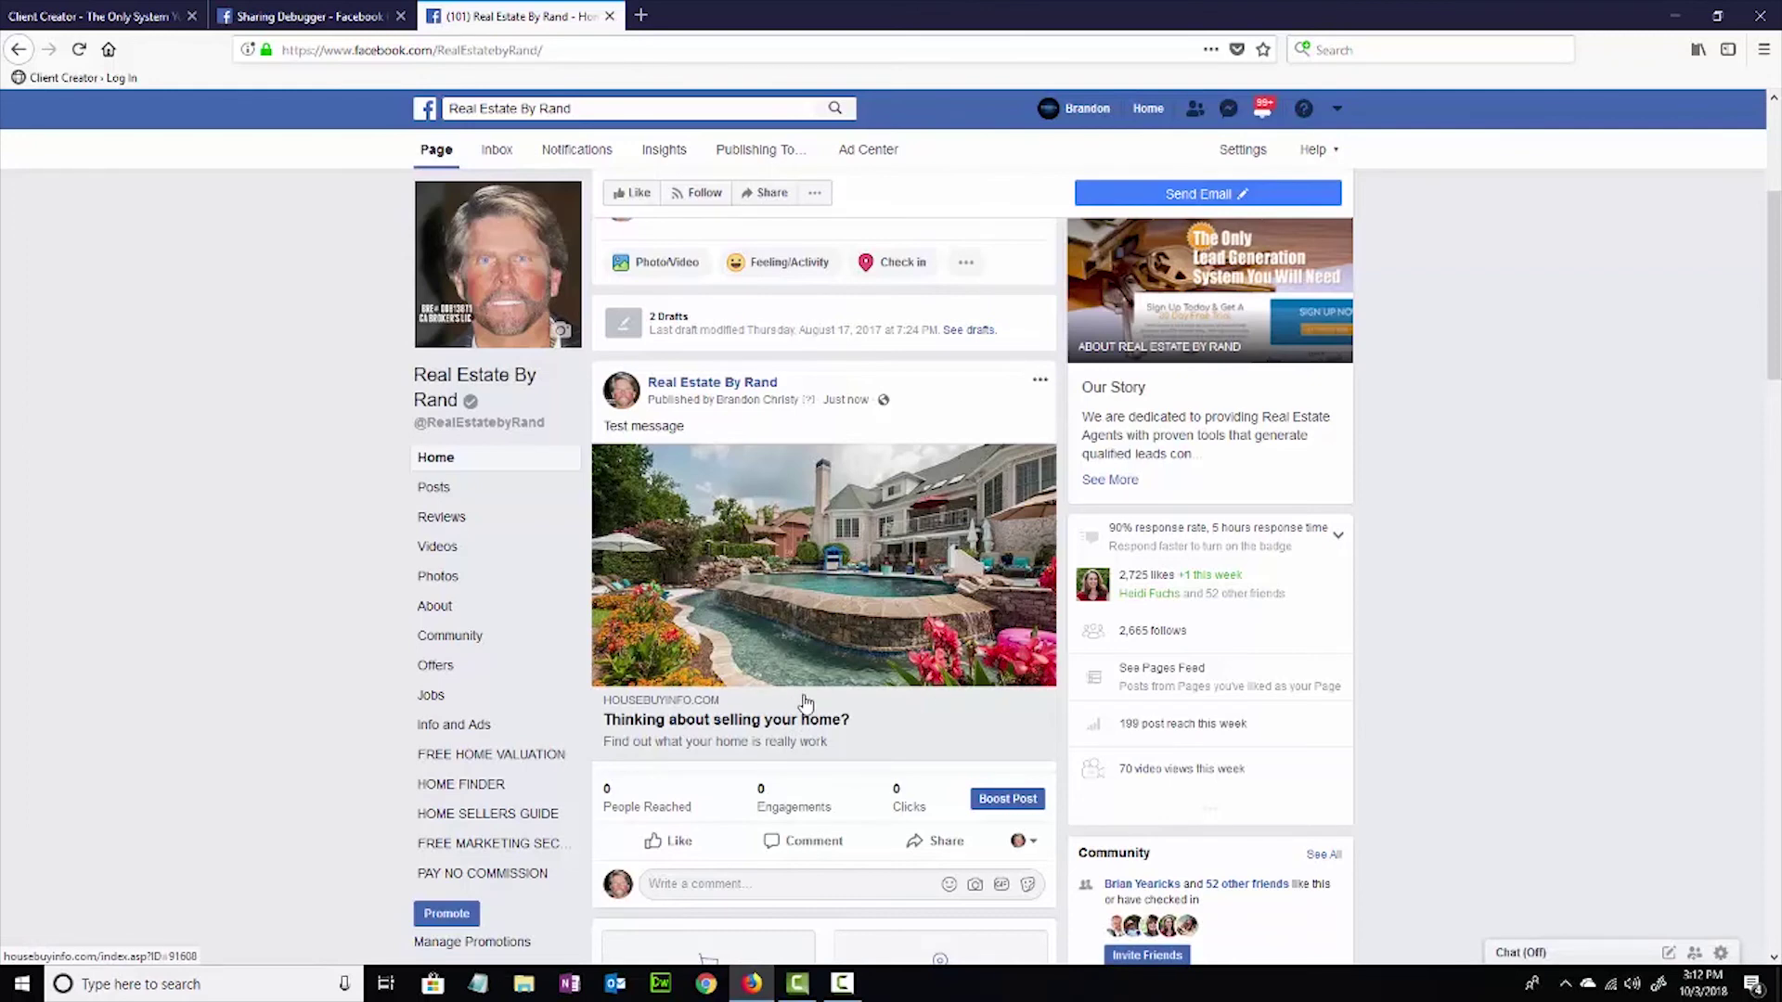
# Close the Sharing Debugger page and dismiss the Facebook Ad Setup dialog in Client Creator.
pyautogui.click(98, 16)
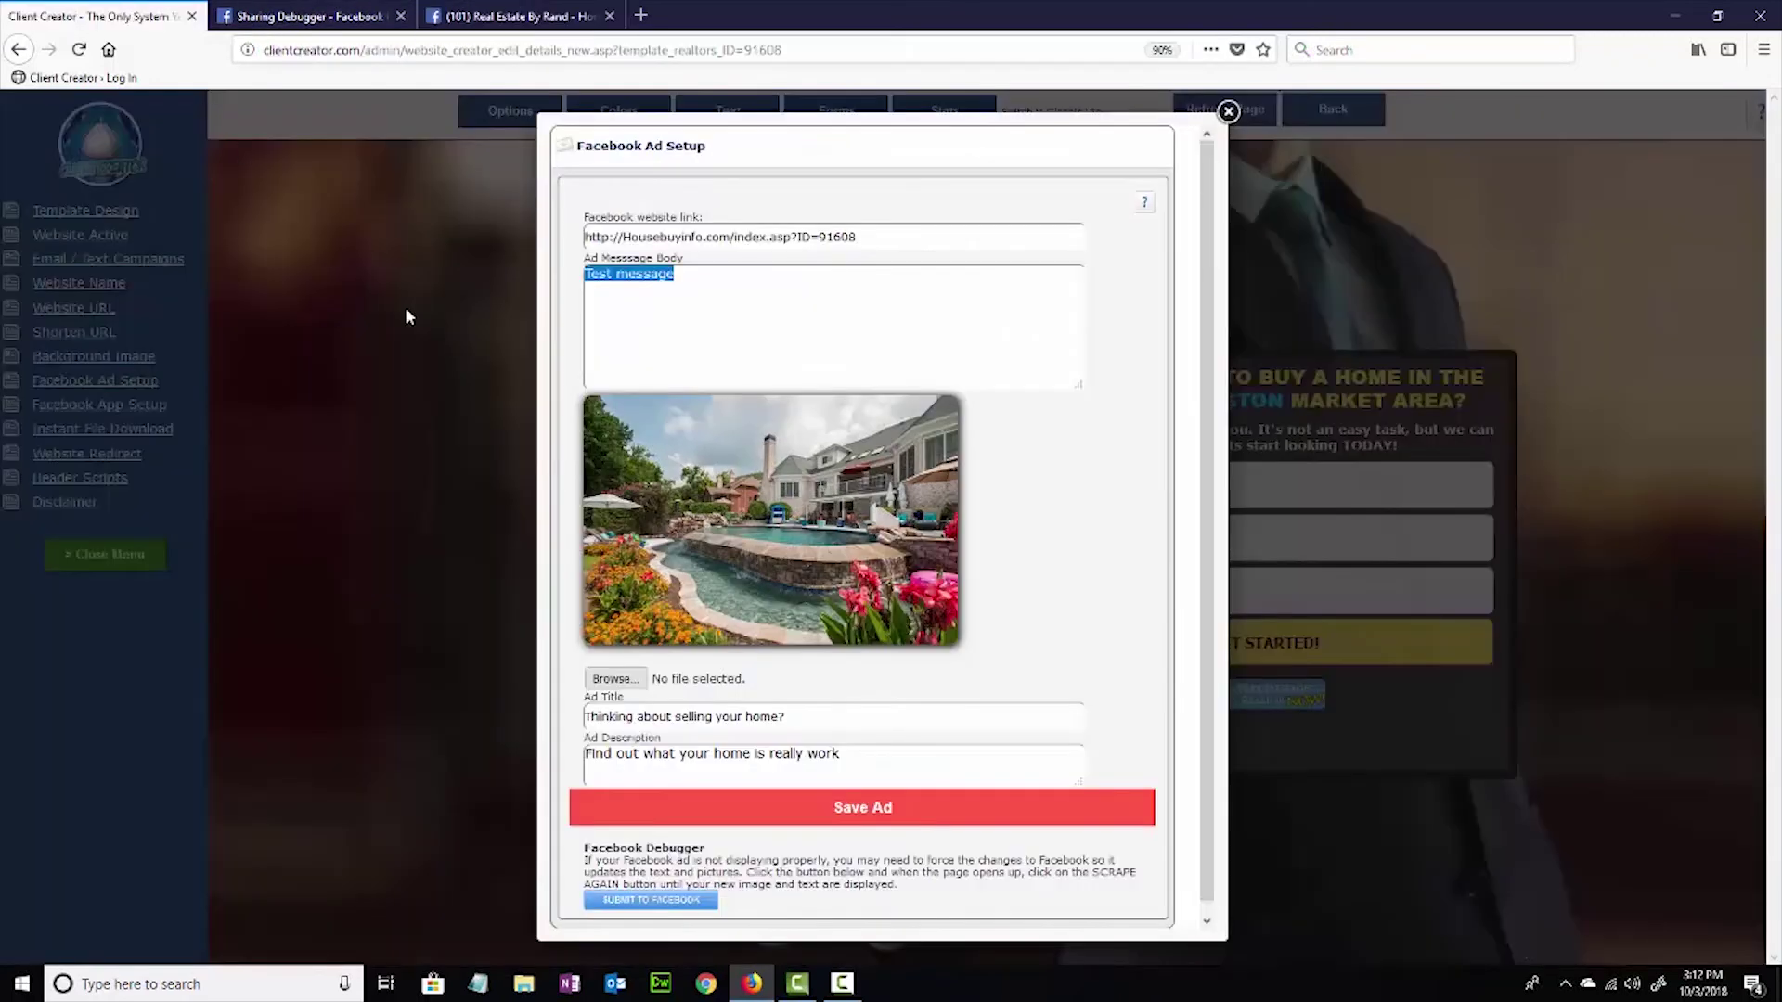
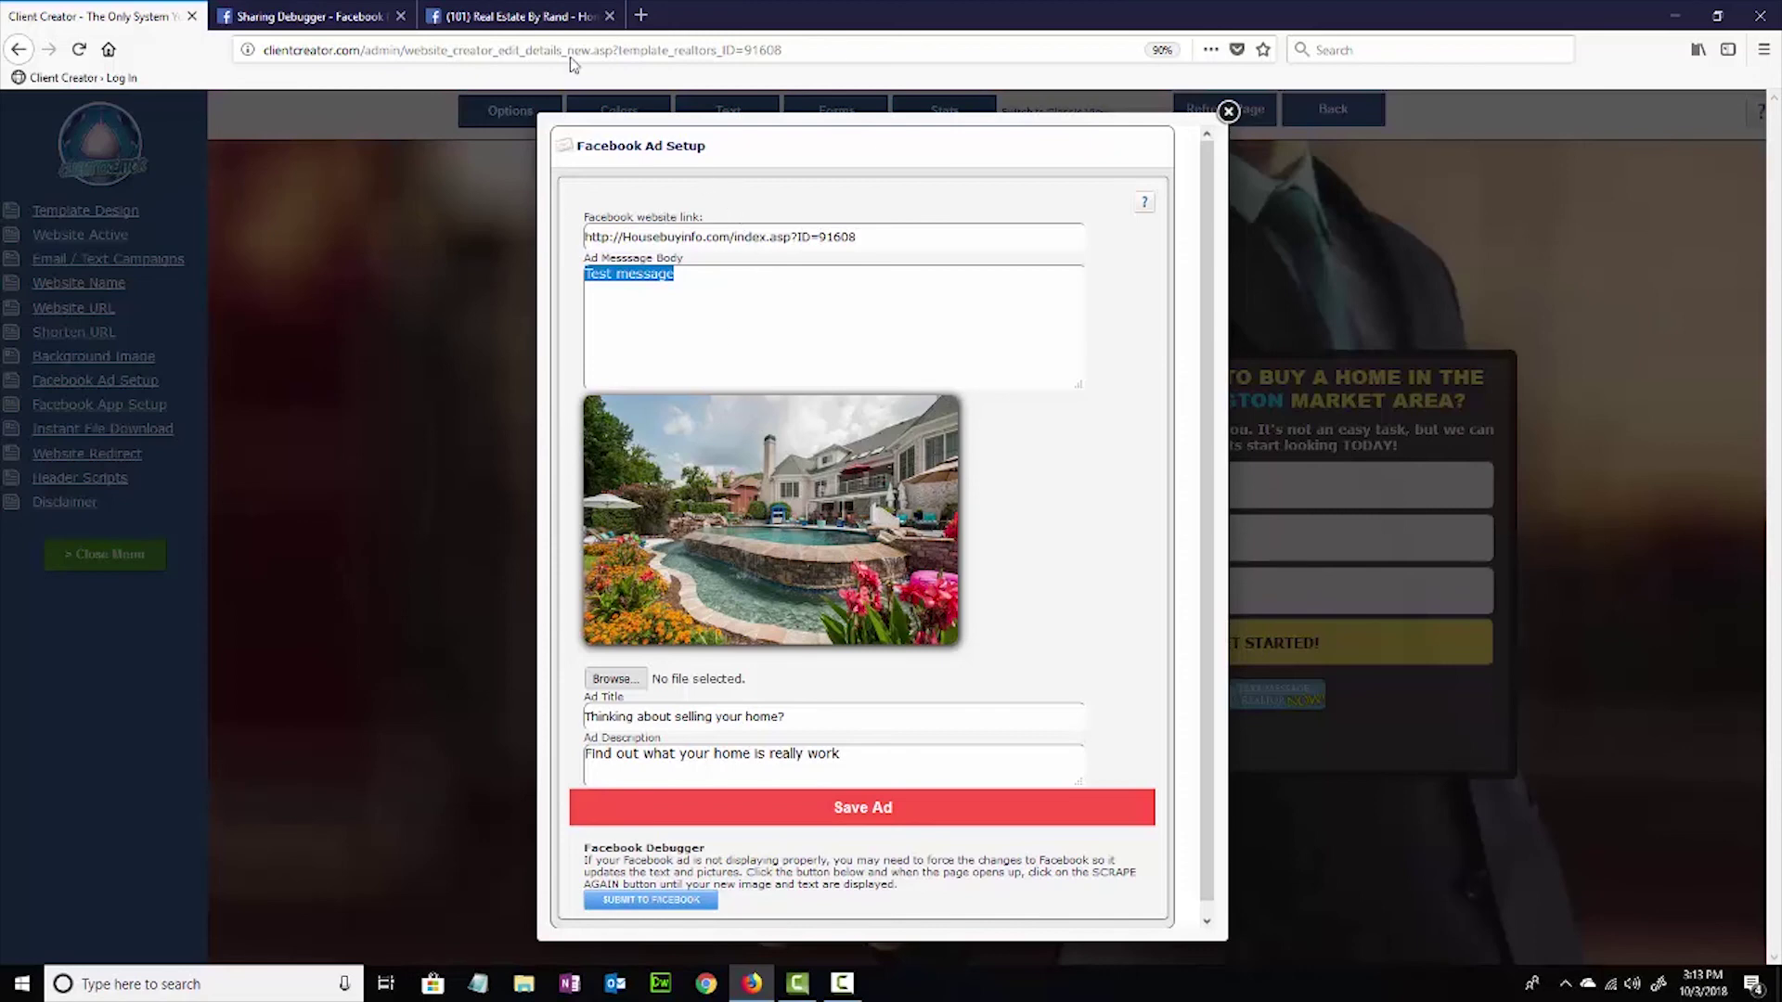
pyautogui.click(524, 20)
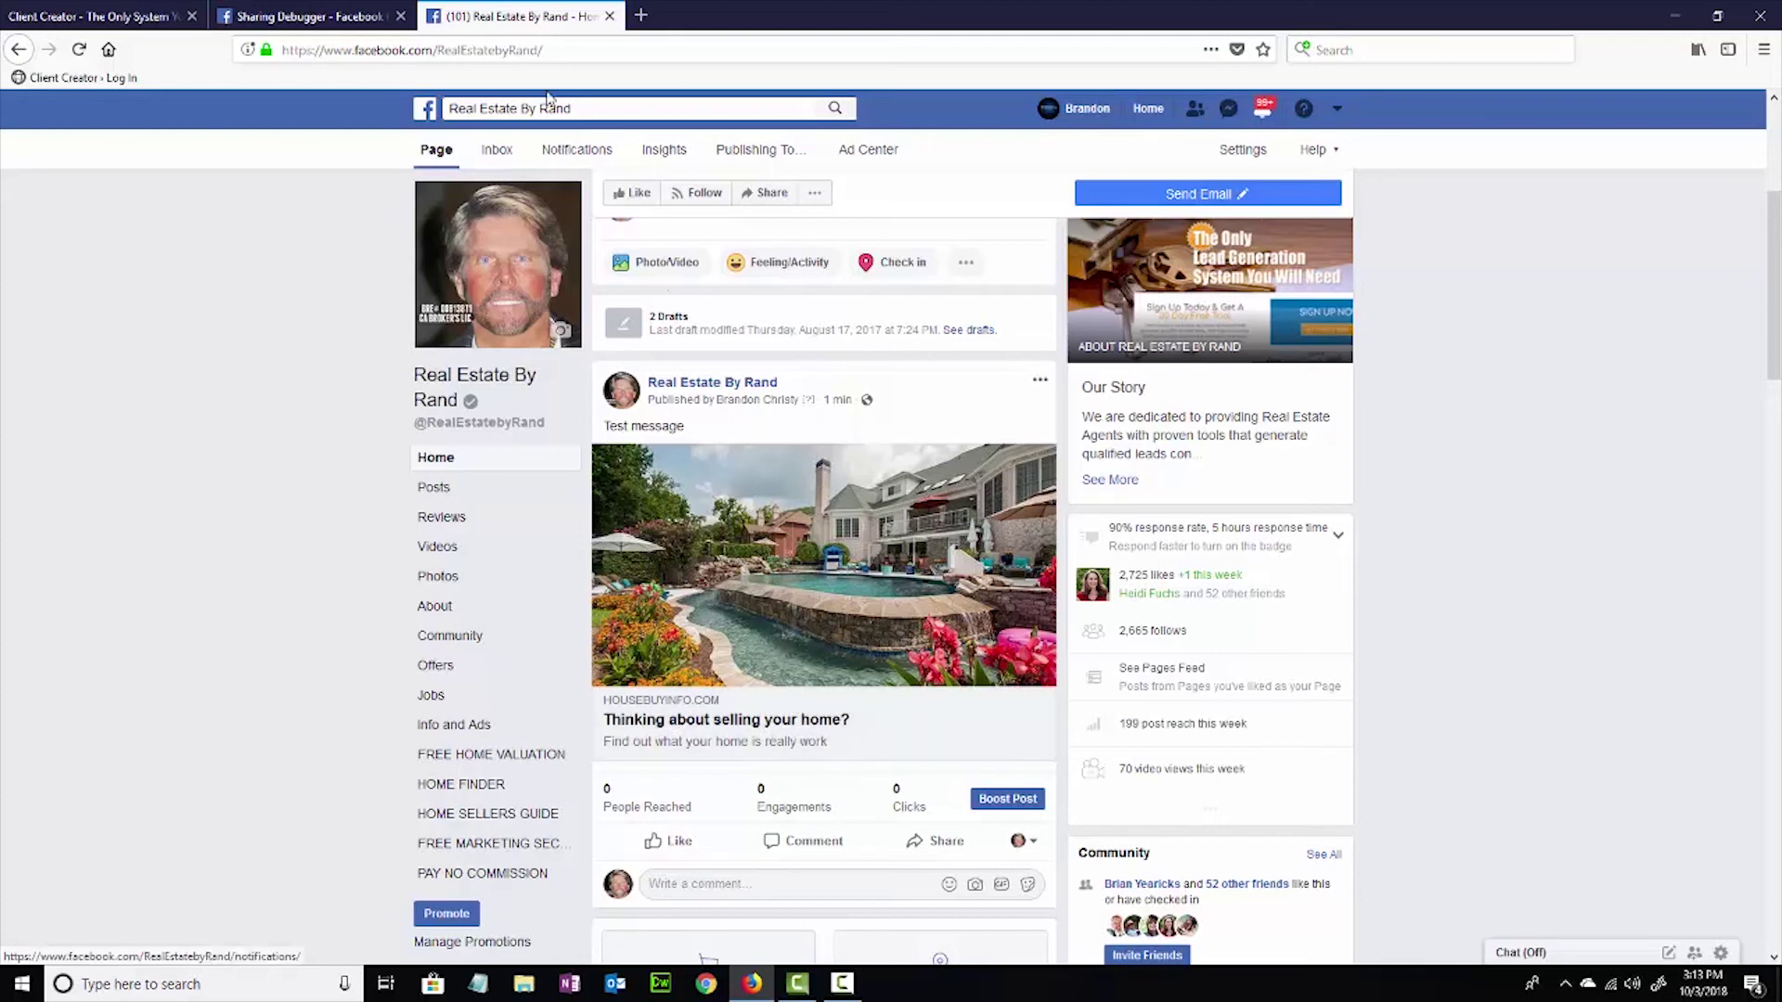
pyautogui.click(351, 19)
pyautogui.click(400, 16)
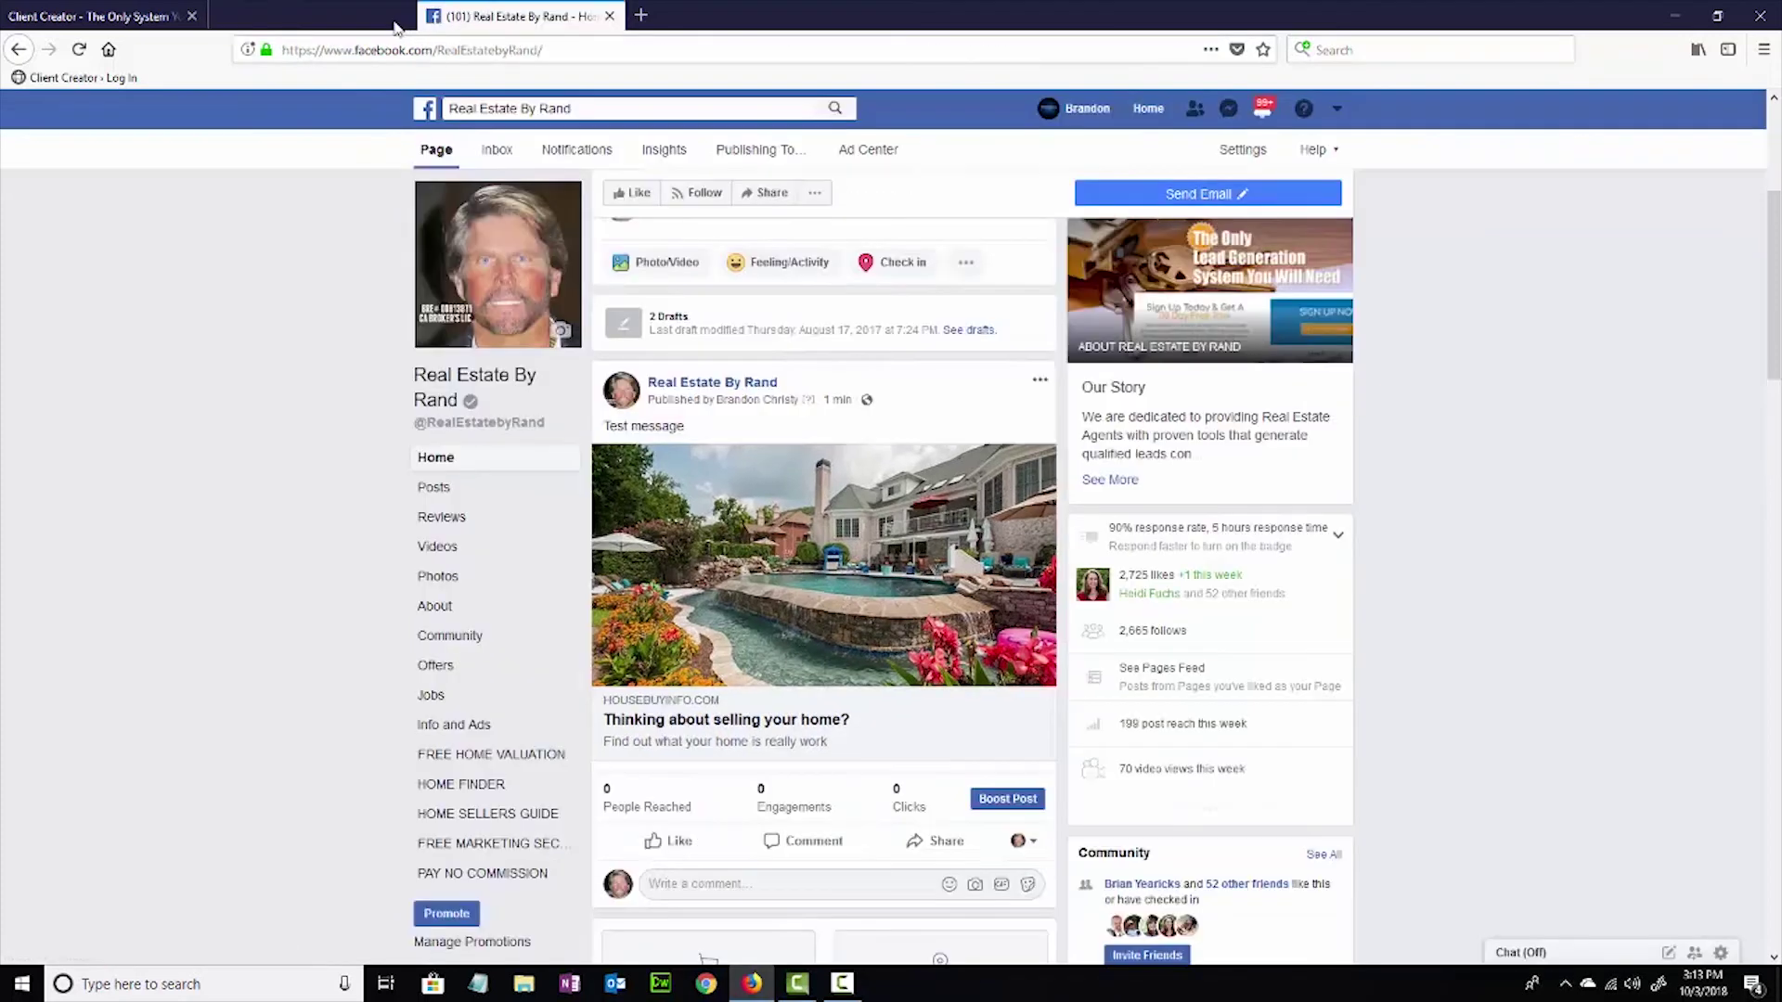
pyautogui.click(103, 17)
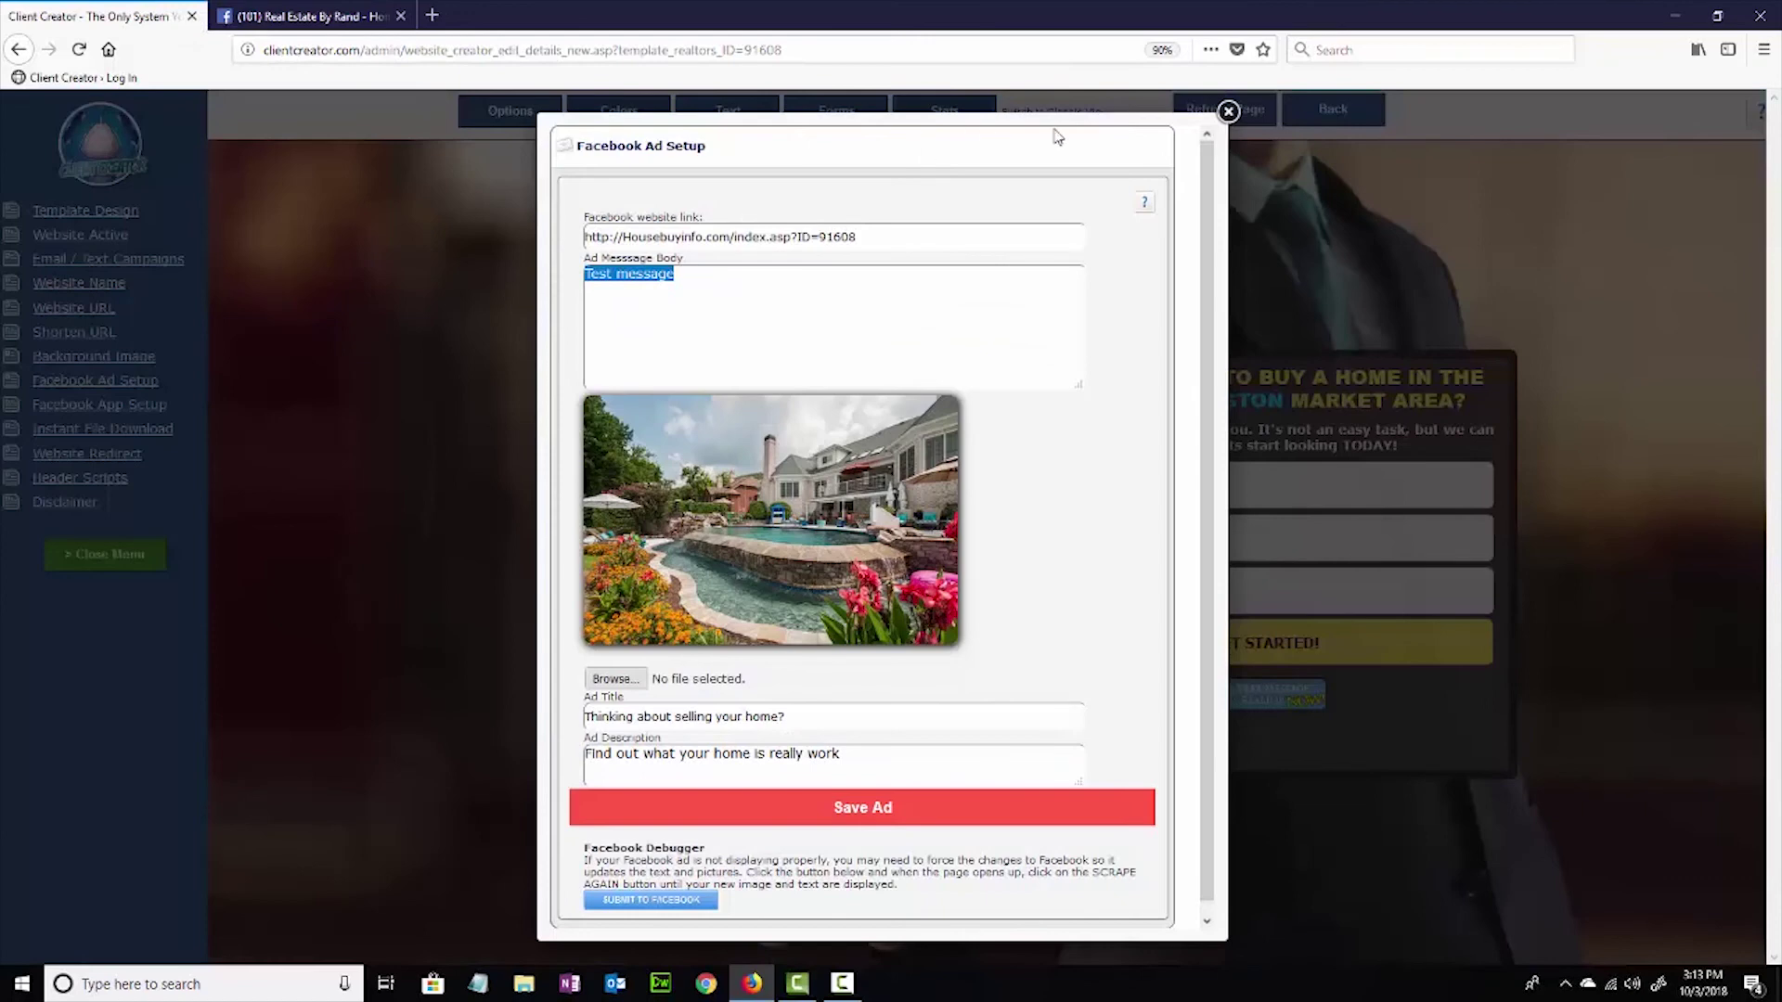
pyautogui.click(1228, 111)
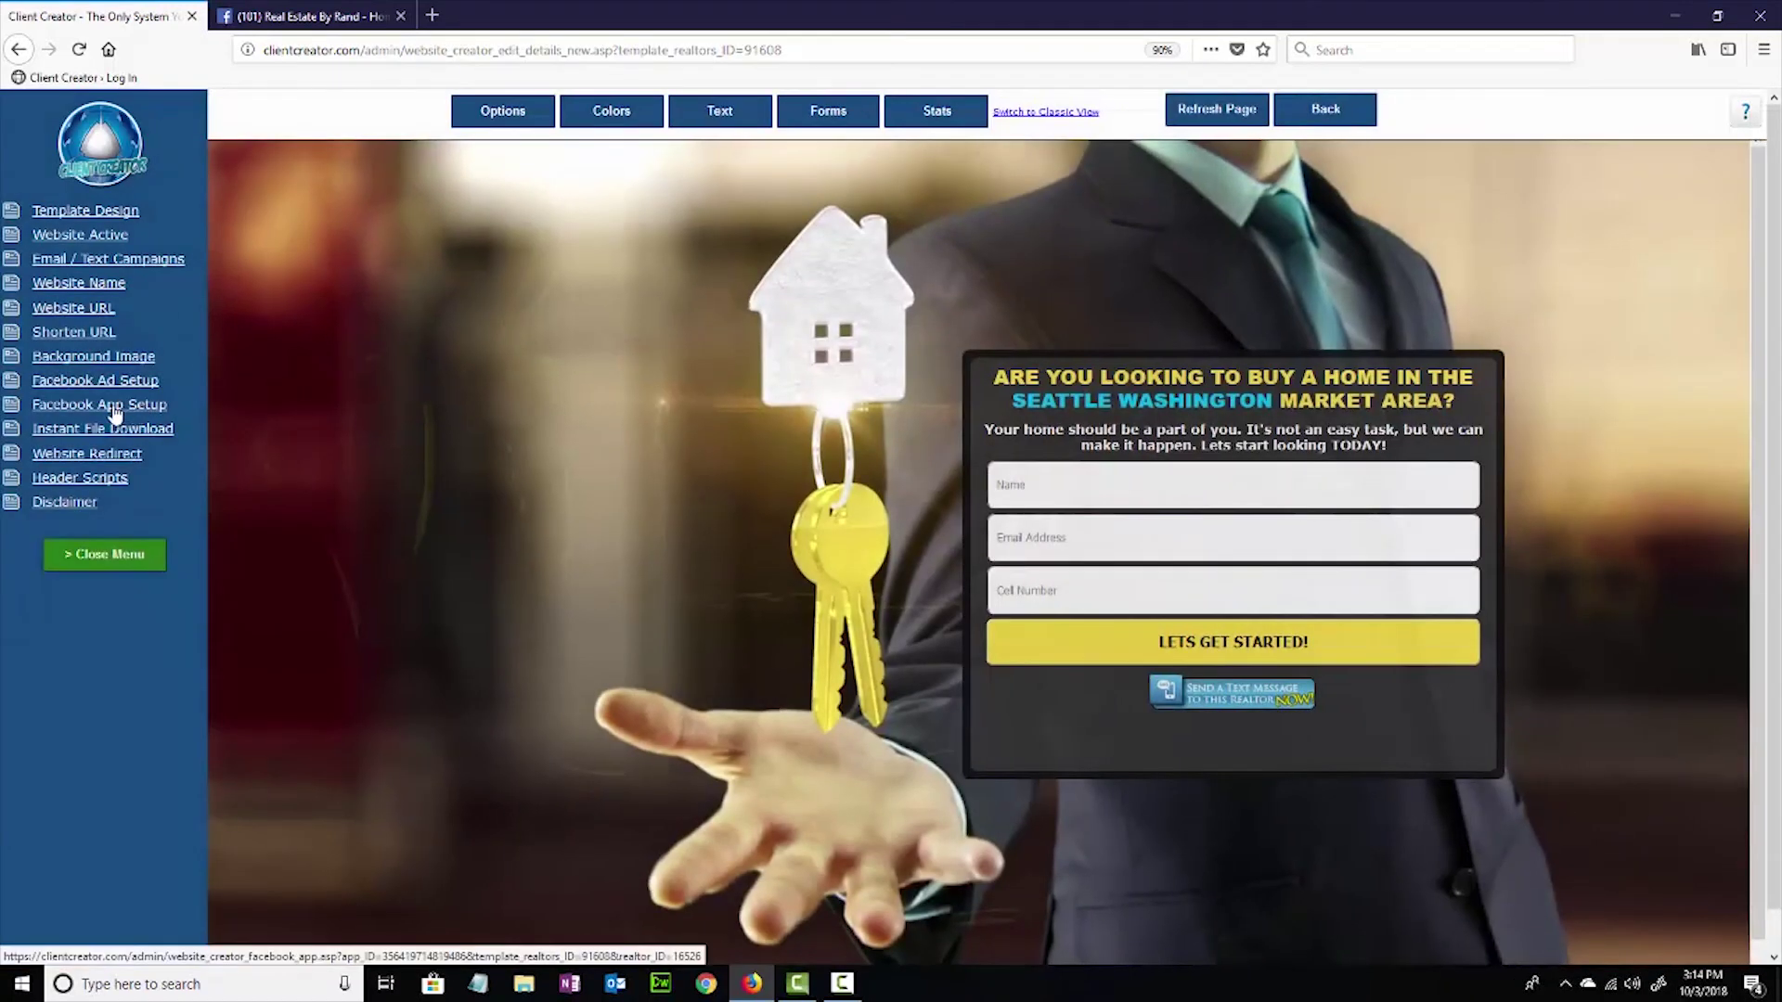
# Look at the new post and the custom page tabs such as FREE HOME VALUATION on the Real Estate By Rand page.
pyautogui.click(309, 16)
pyautogui.scroll(-1, 576, 678)
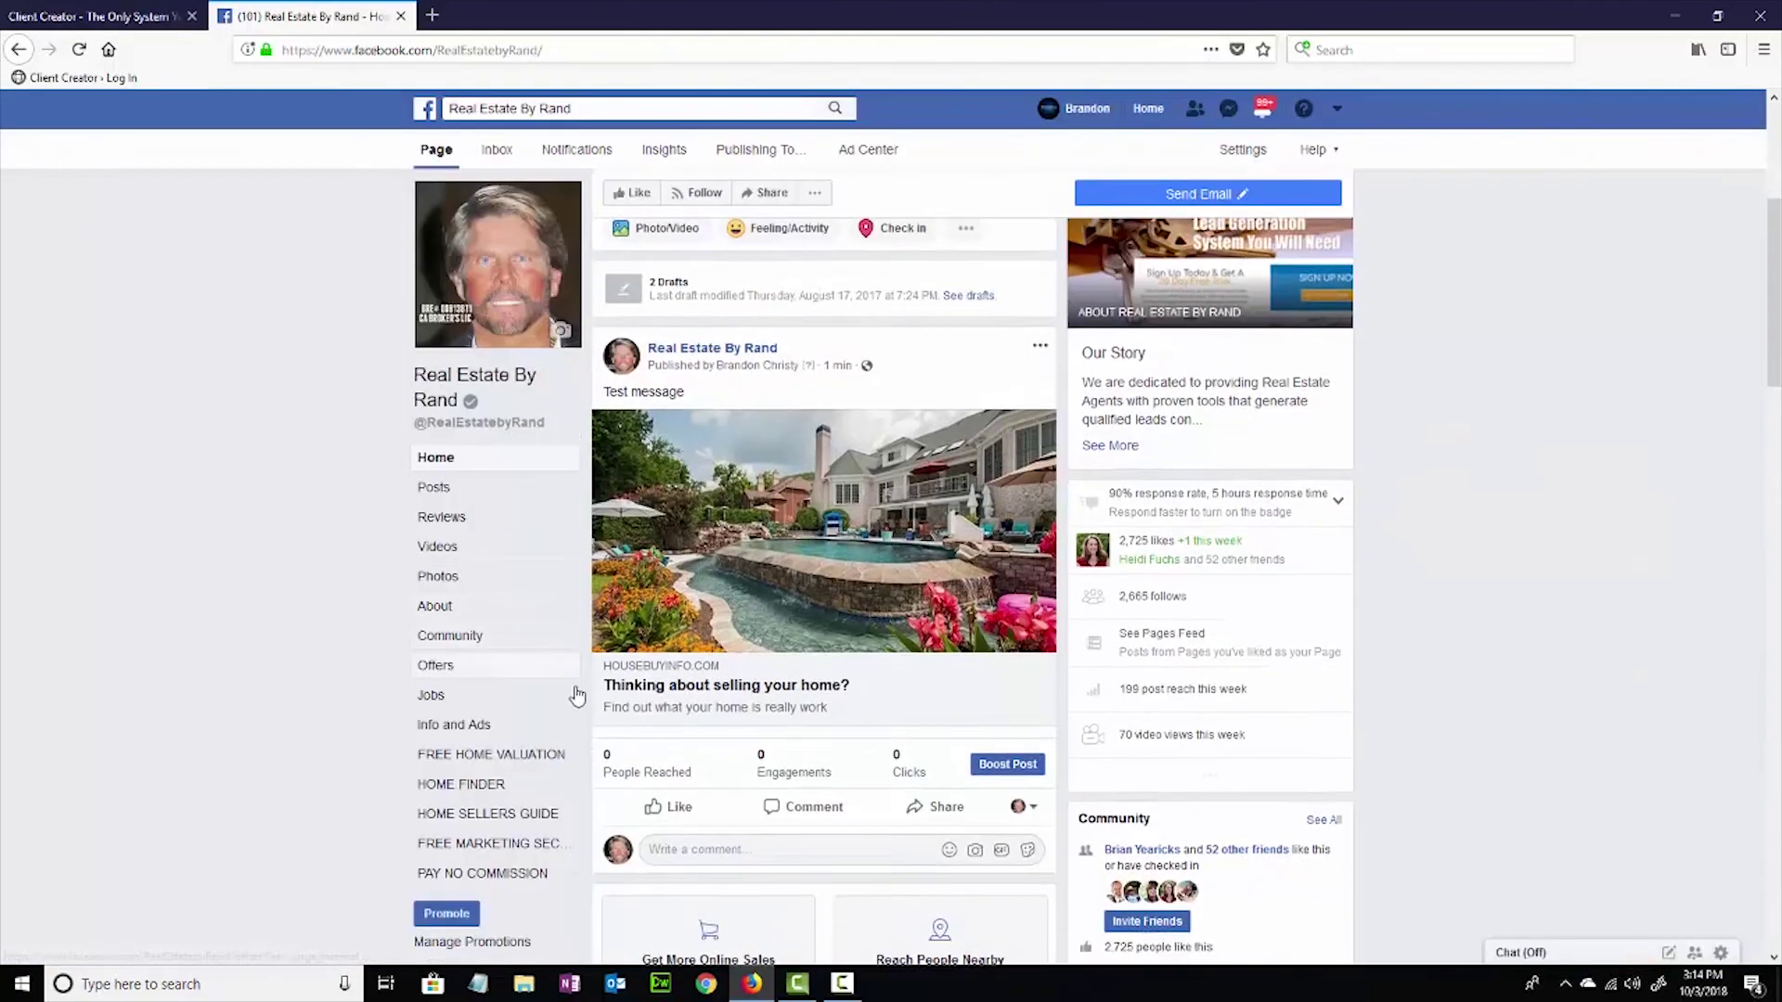
pyautogui.scroll(-2, 575, 696)
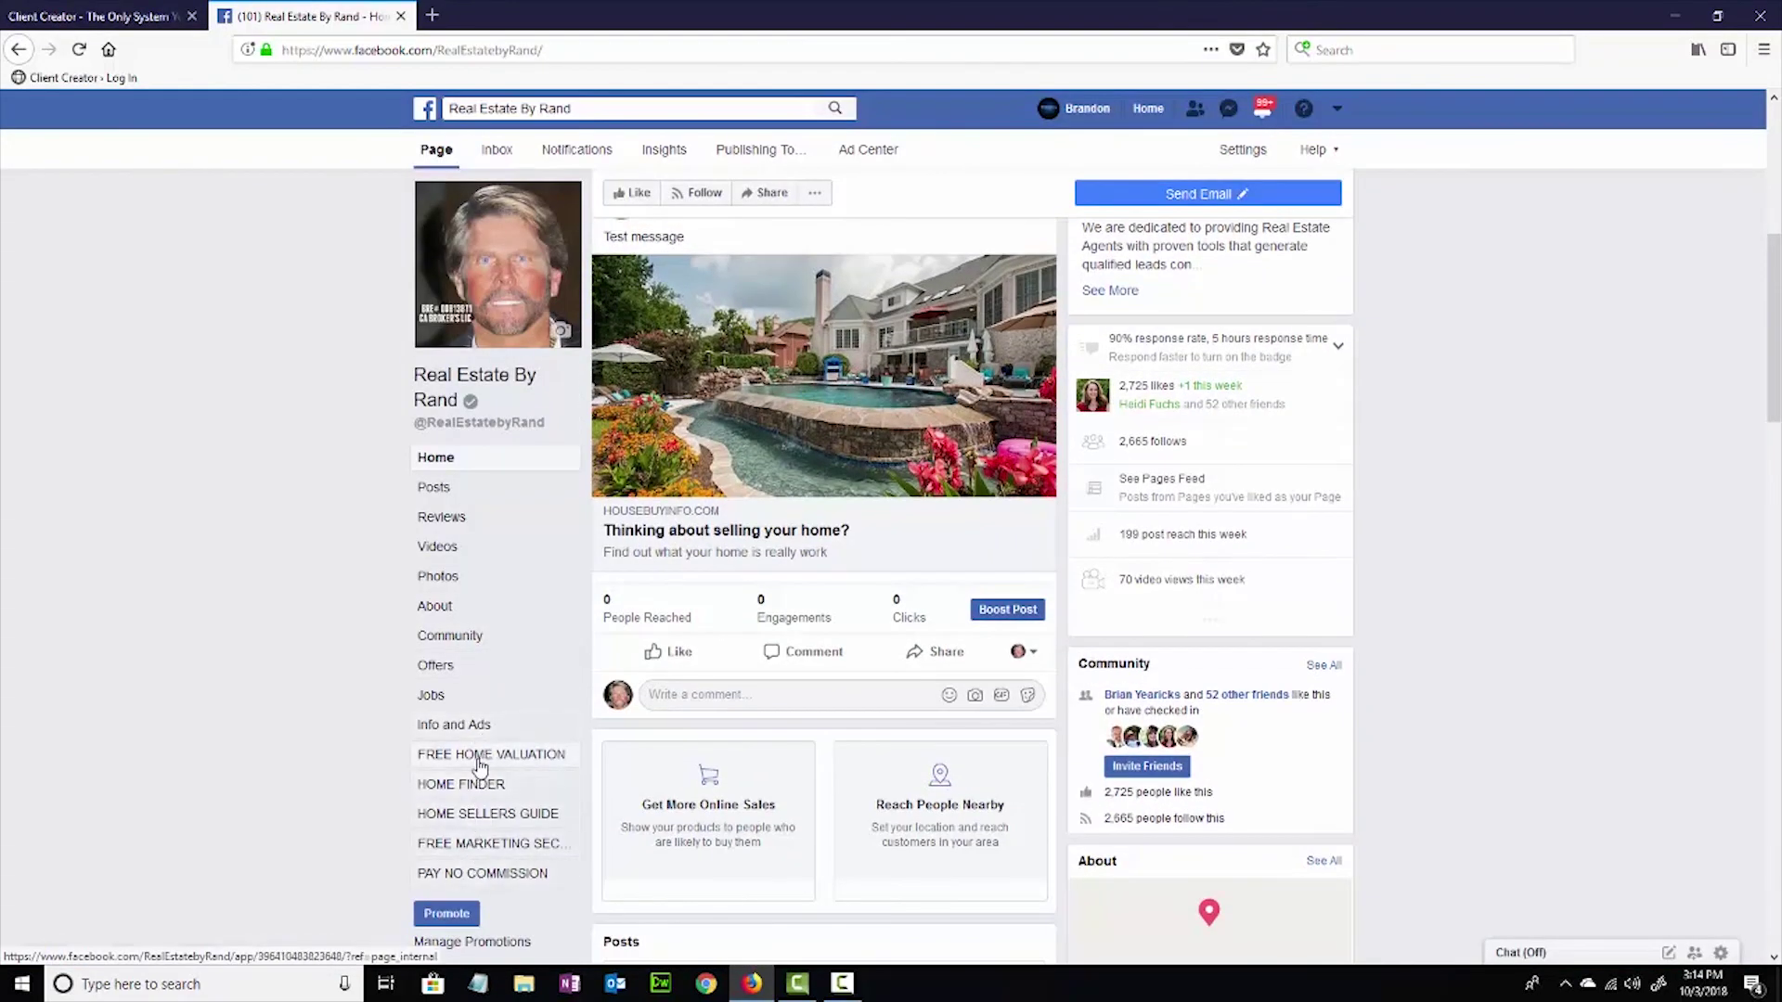
pyautogui.click(153, 18)
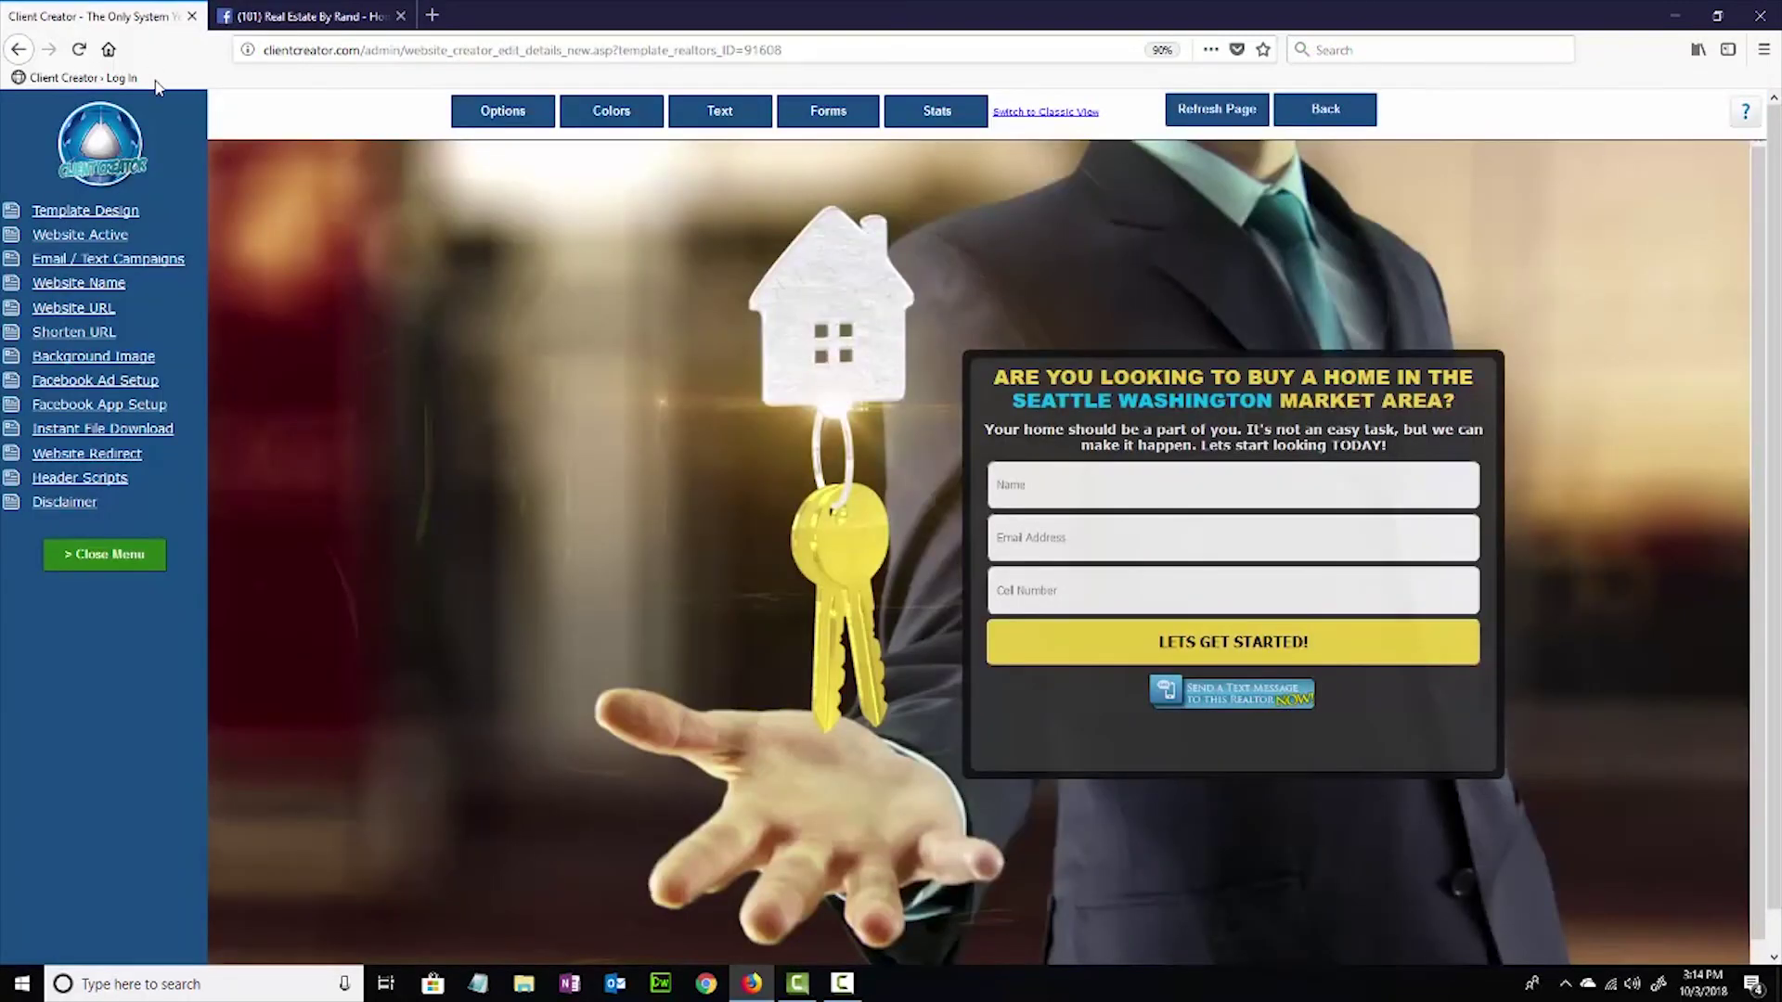
# Open the landing page's Facebook App Setup in Client Creator and start adding a Facebook page tab.
pyautogui.click(120, 408)
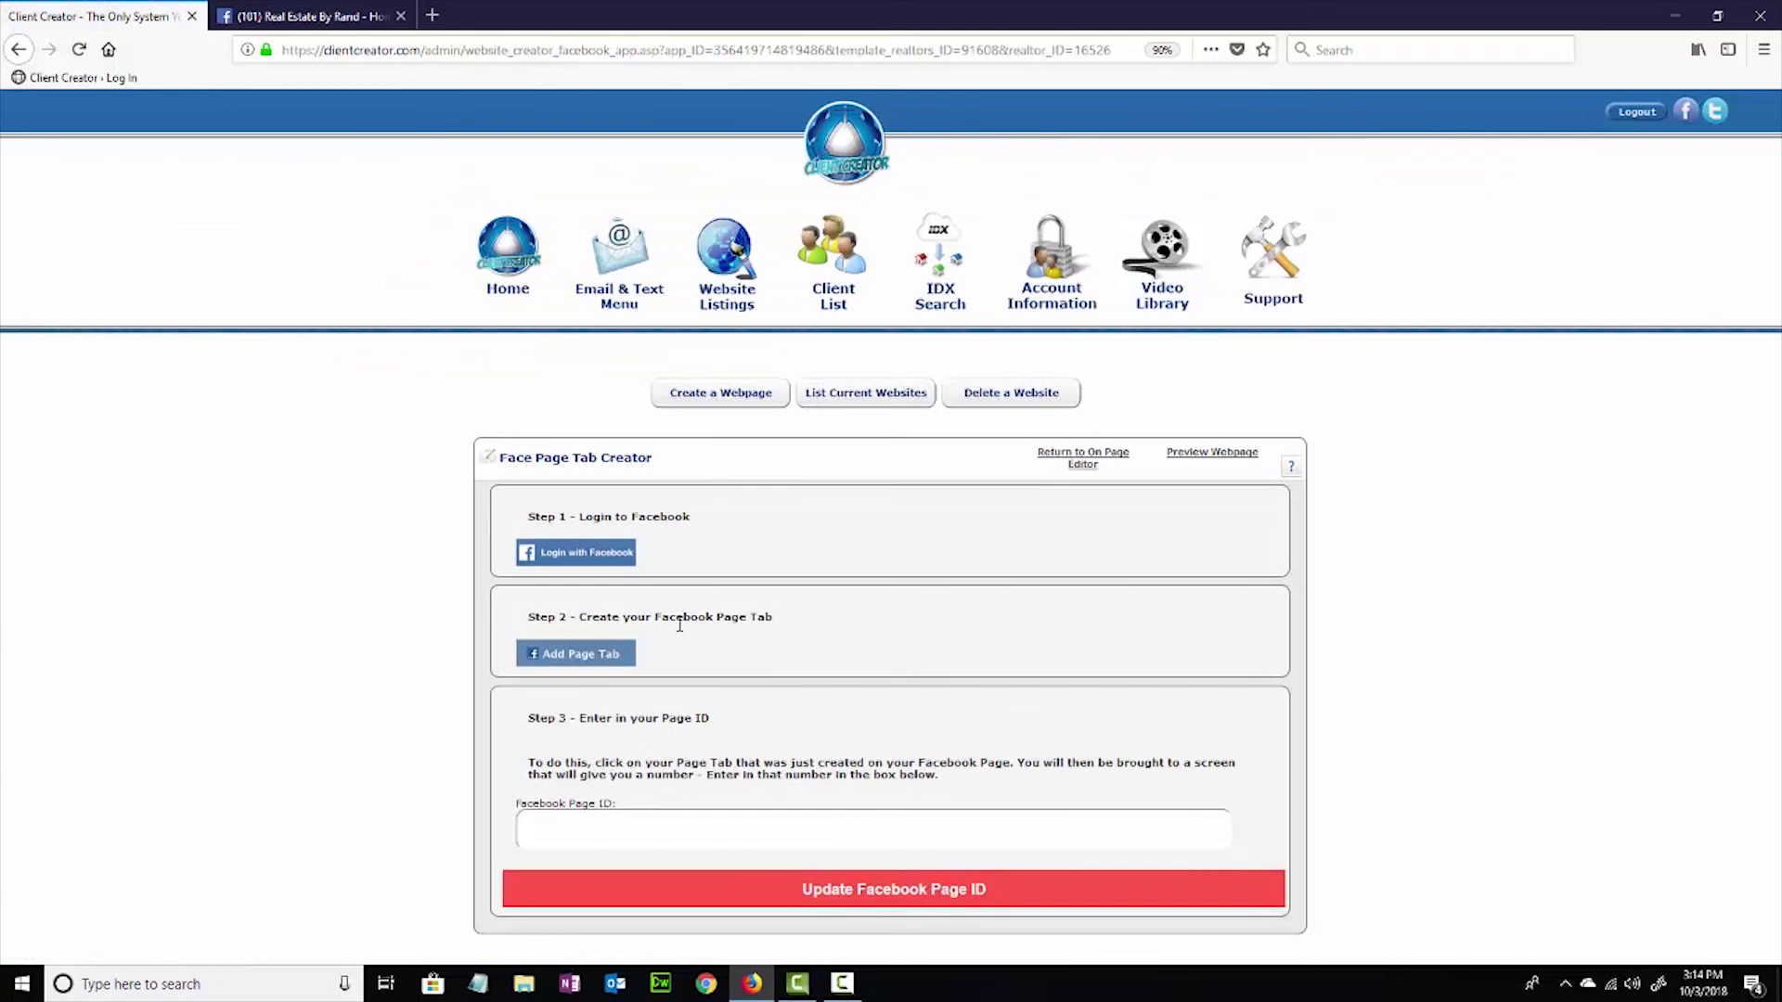
pyautogui.click(340, 11)
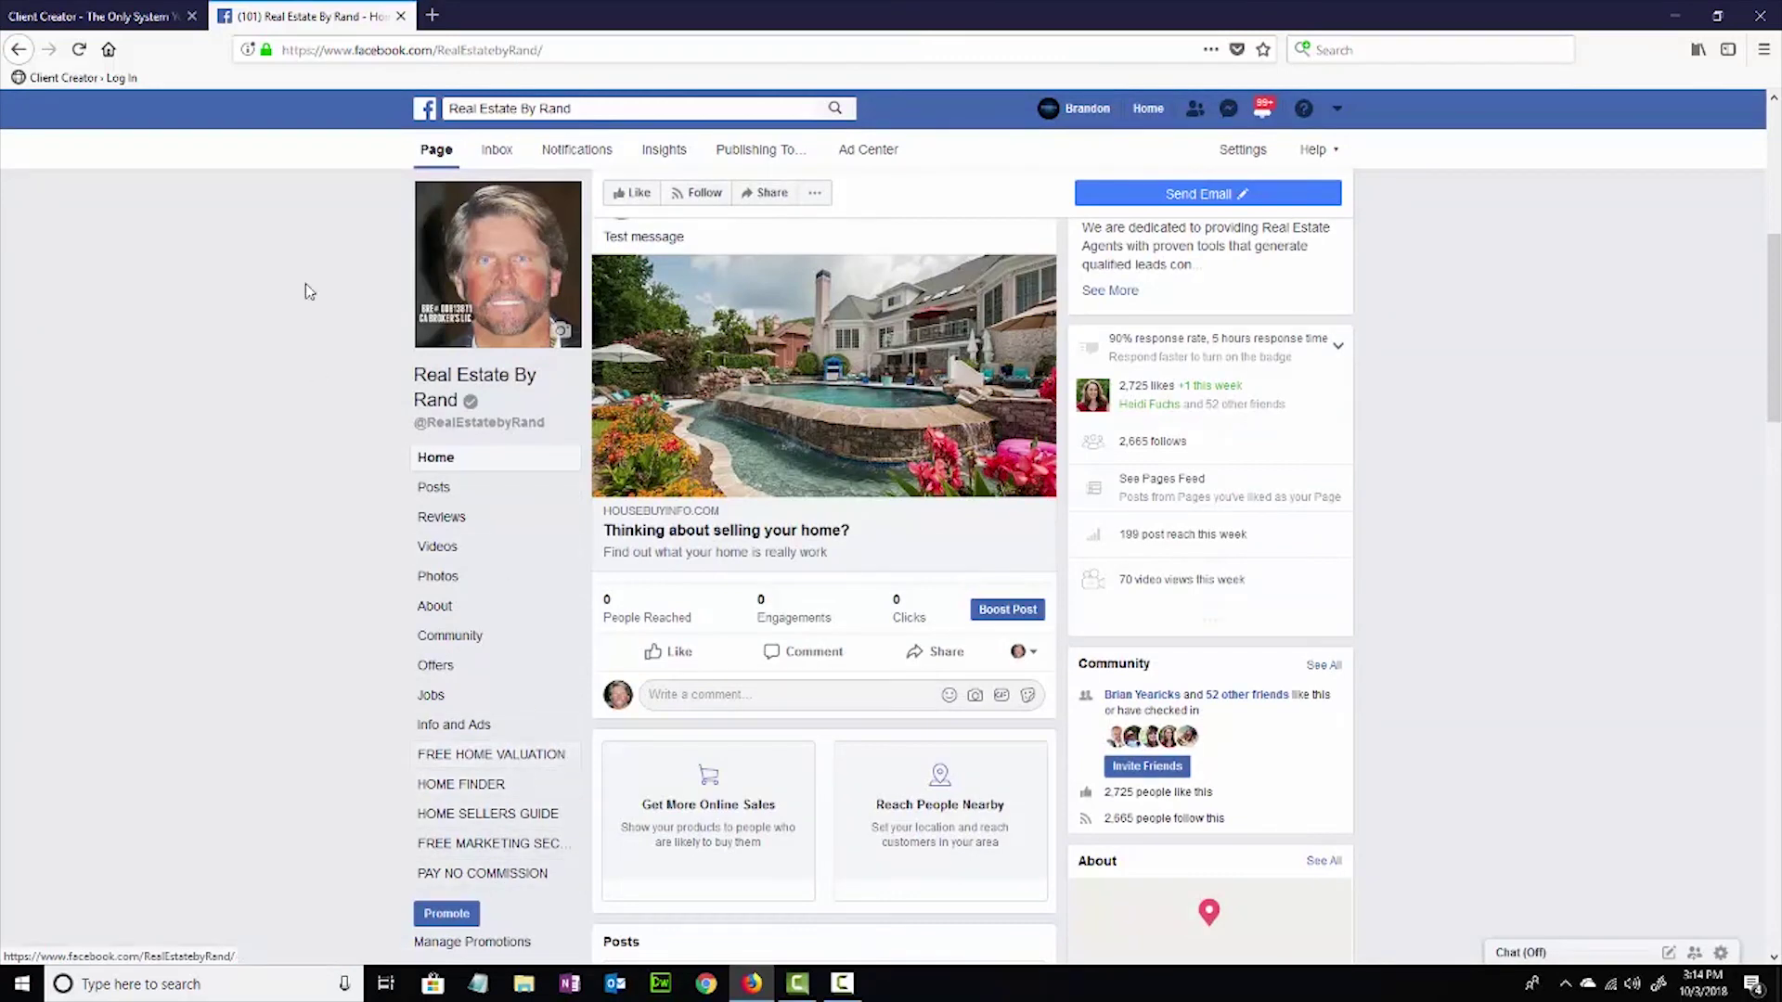
pyautogui.click(145, 17)
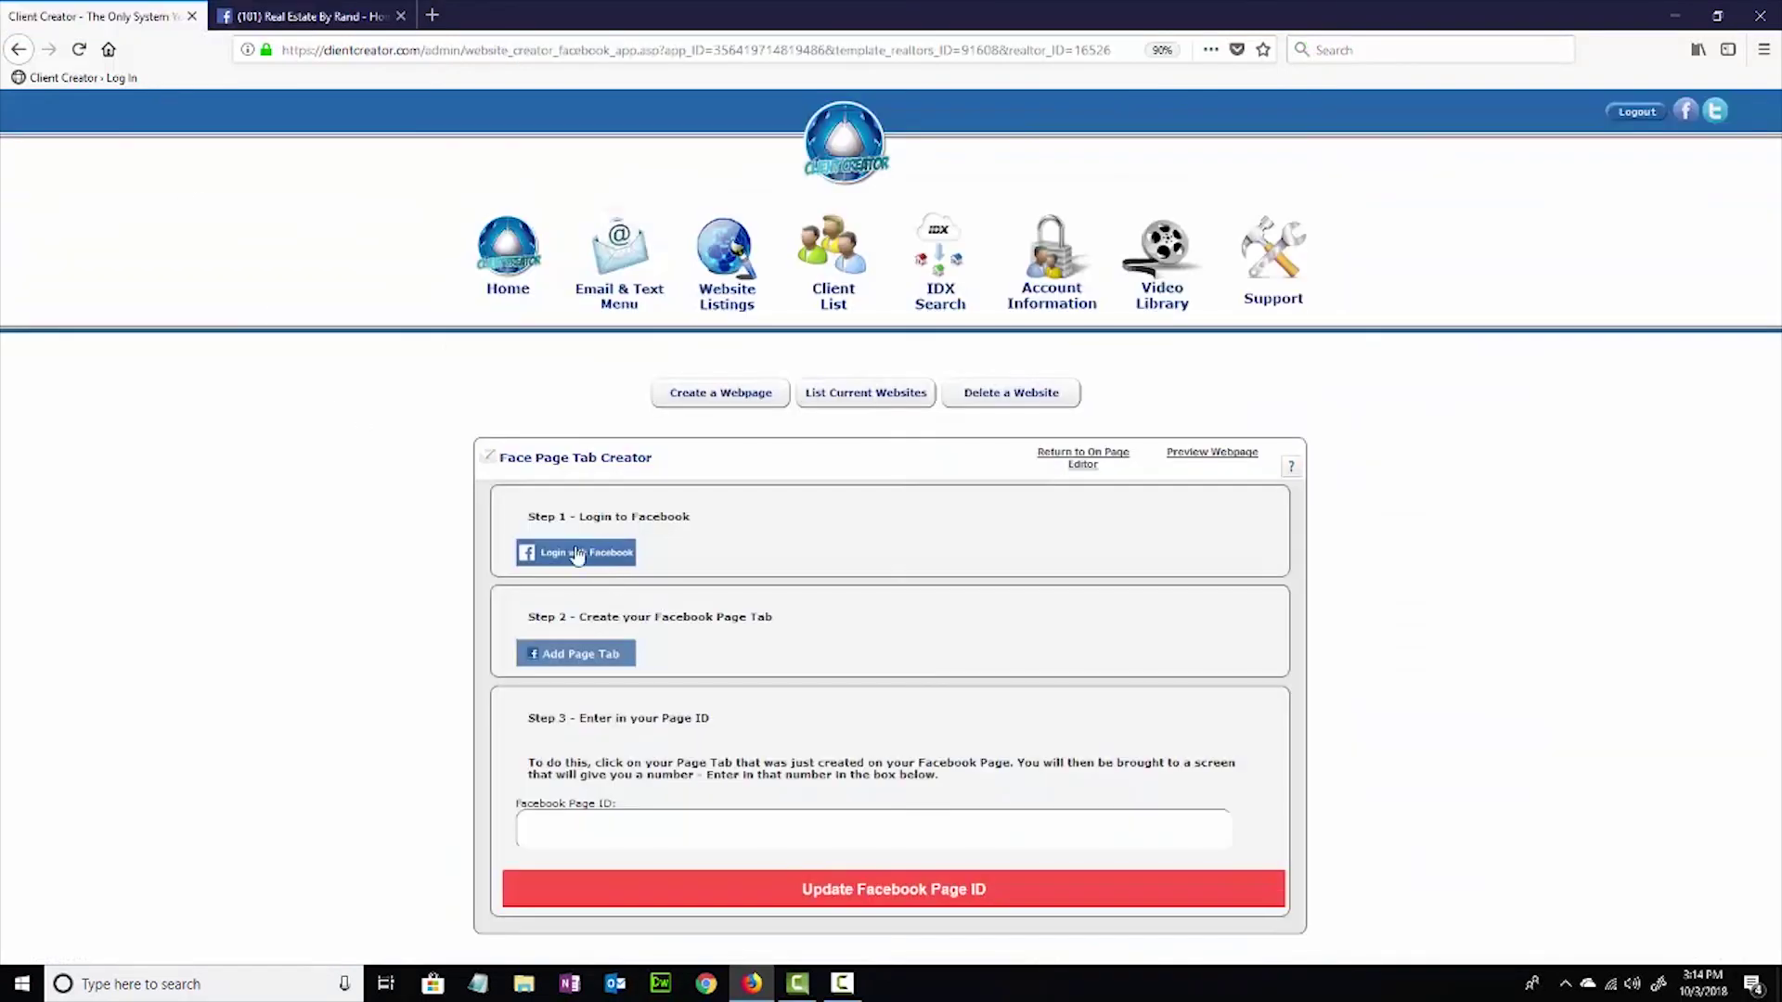
pyautogui.click(585, 659)
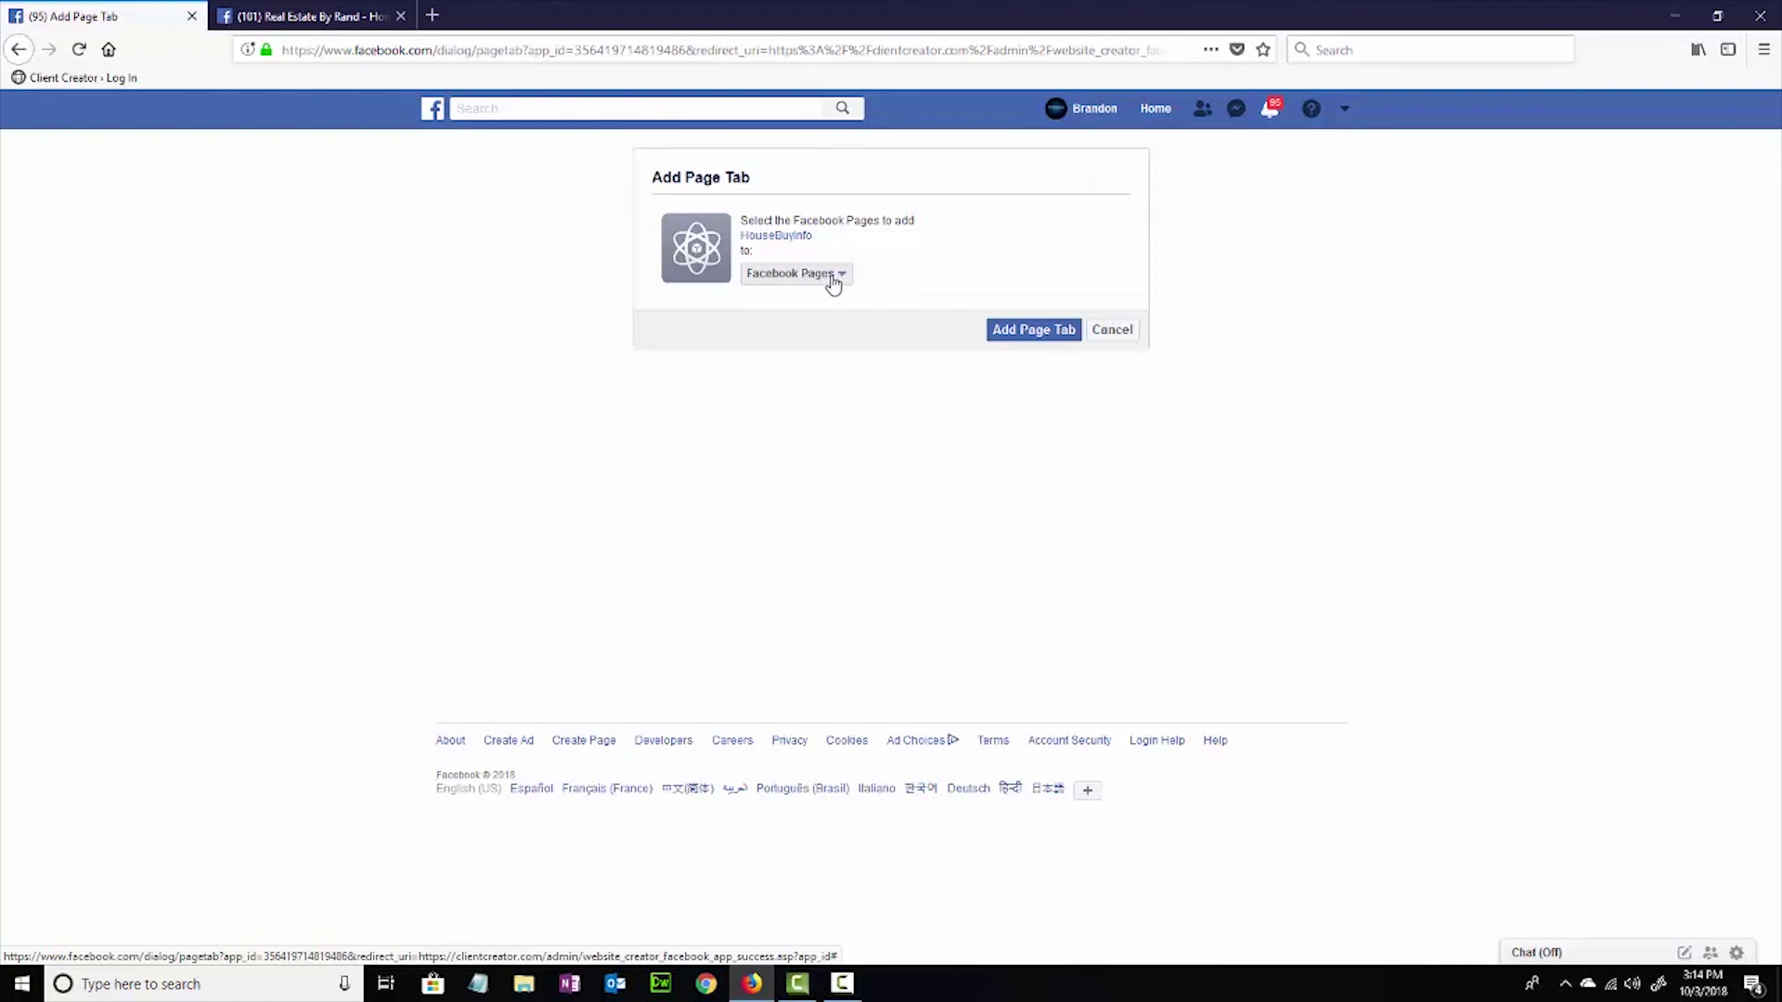
# Review the Facebook Pages available for the HouseBuyInfo tab and check where custom tabs appear on the Real Estate By Rand page.
pyautogui.click(814, 279)
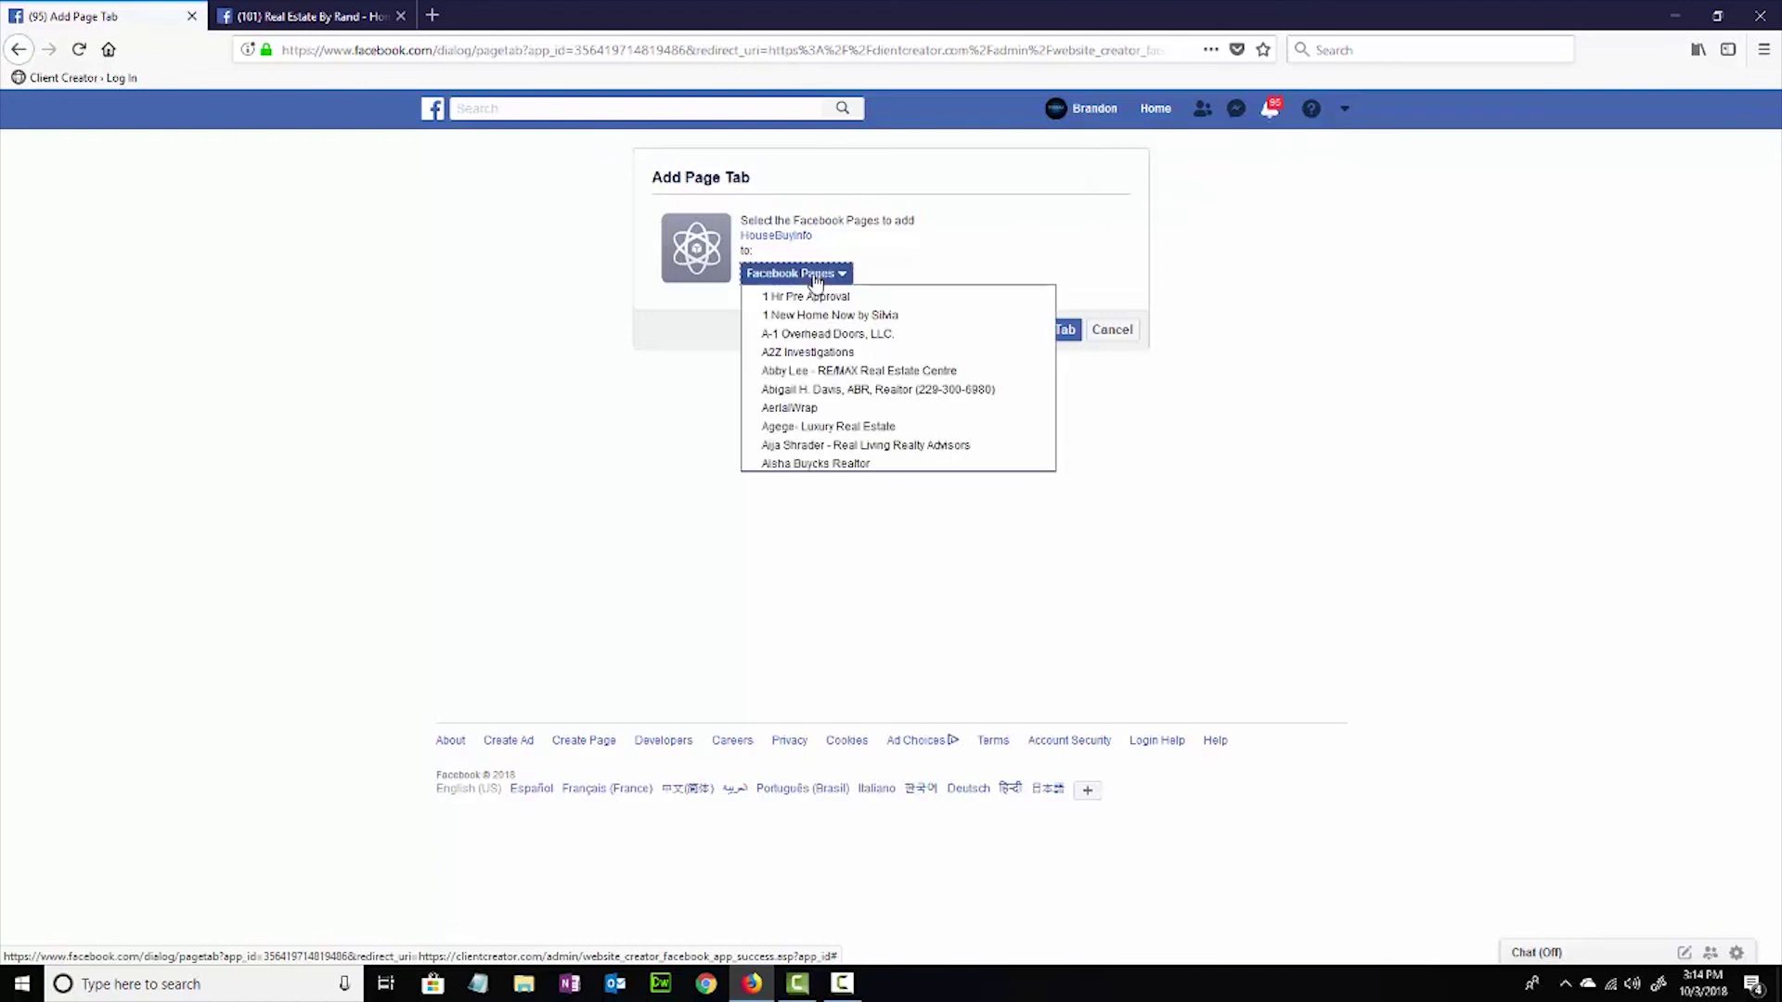
pyautogui.click(899, 258)
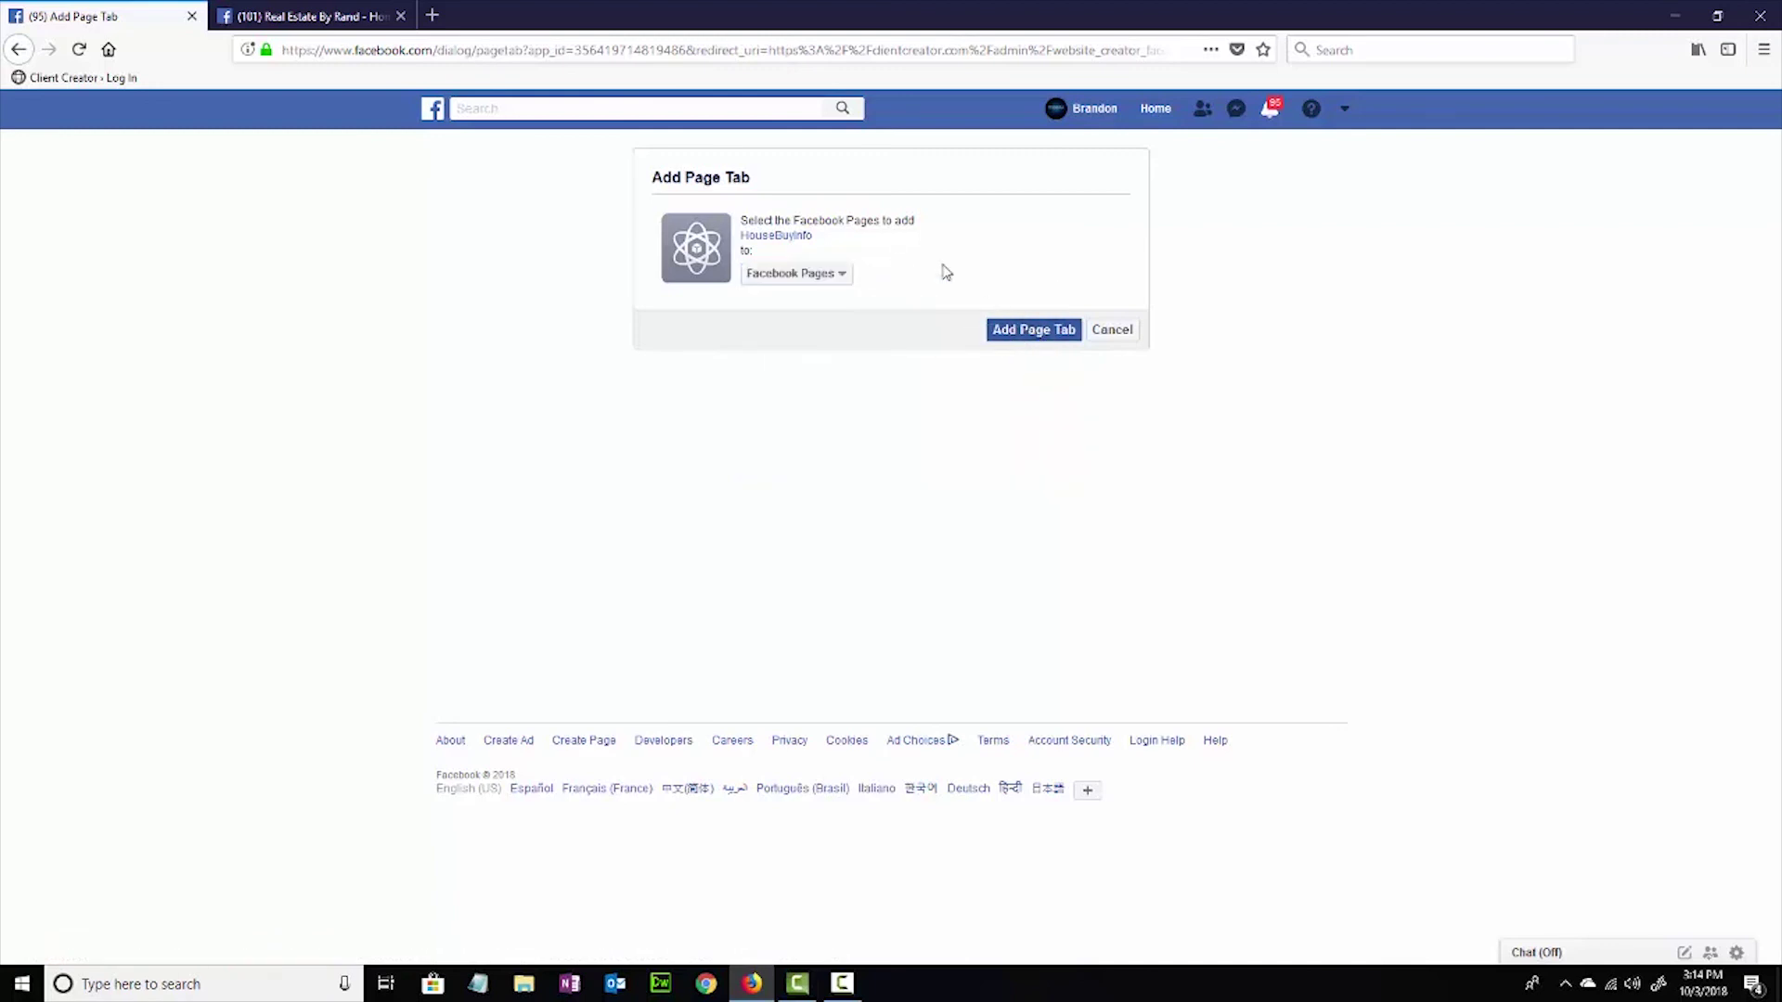
pyautogui.click(793, 278)
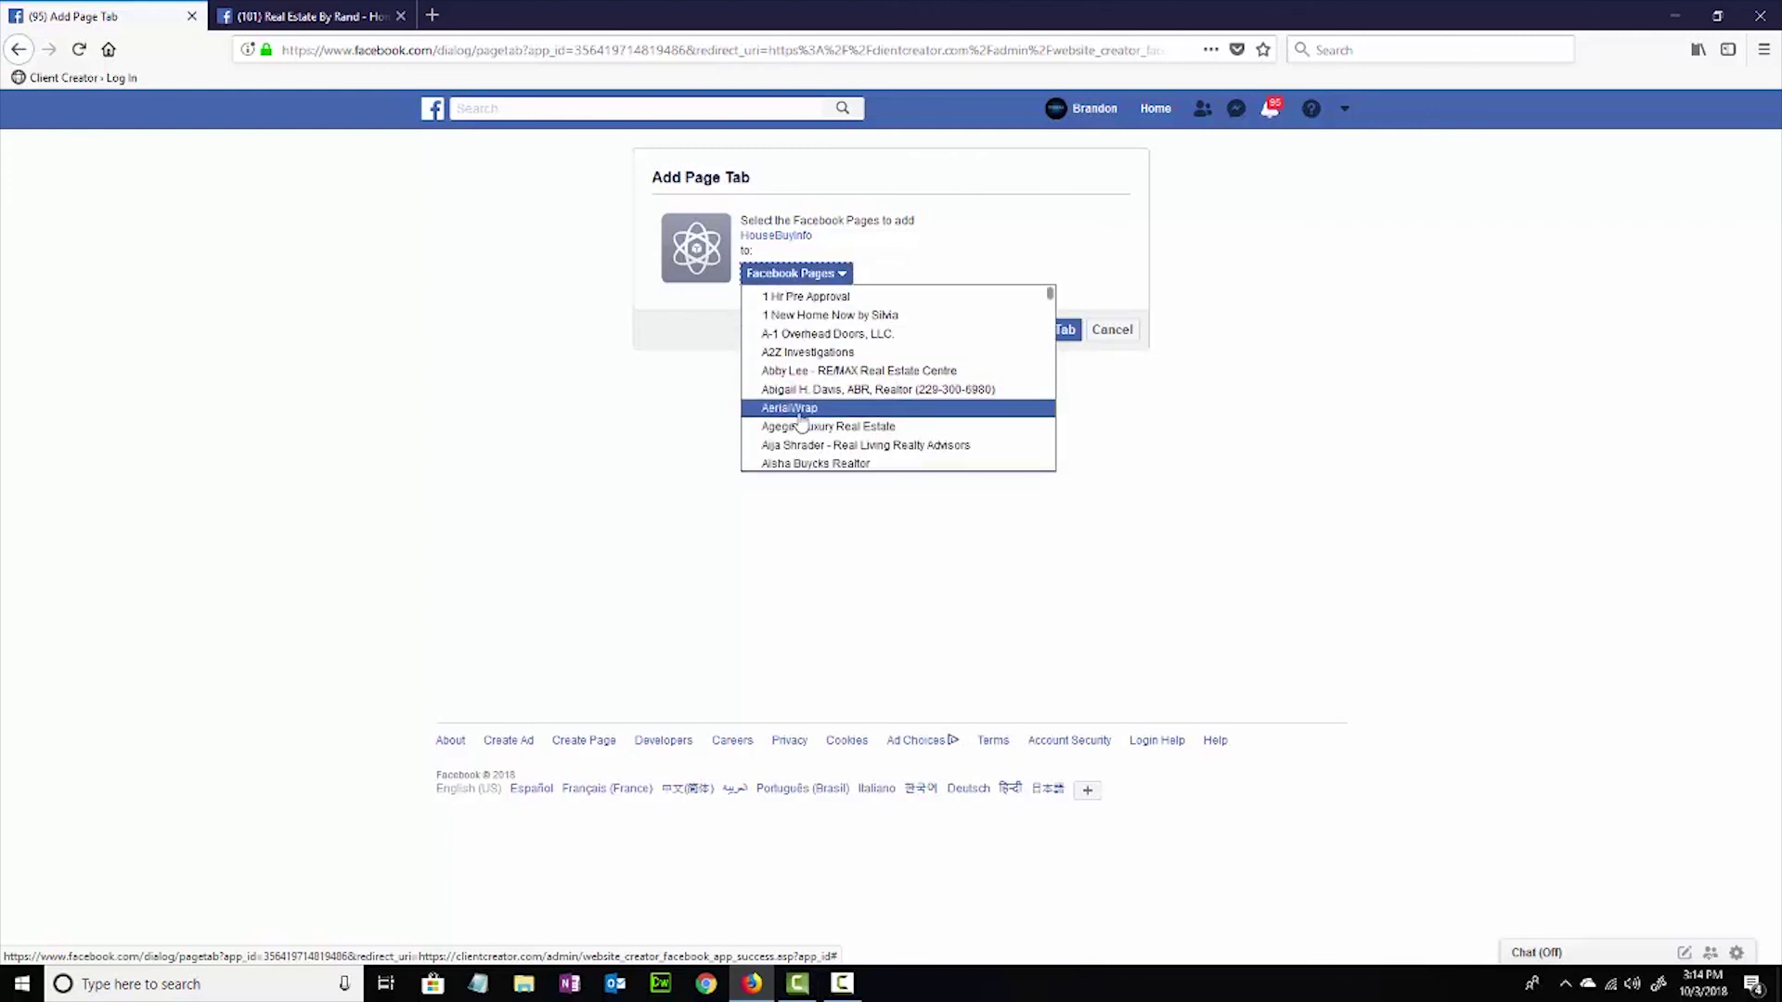
pyautogui.click(907, 257)
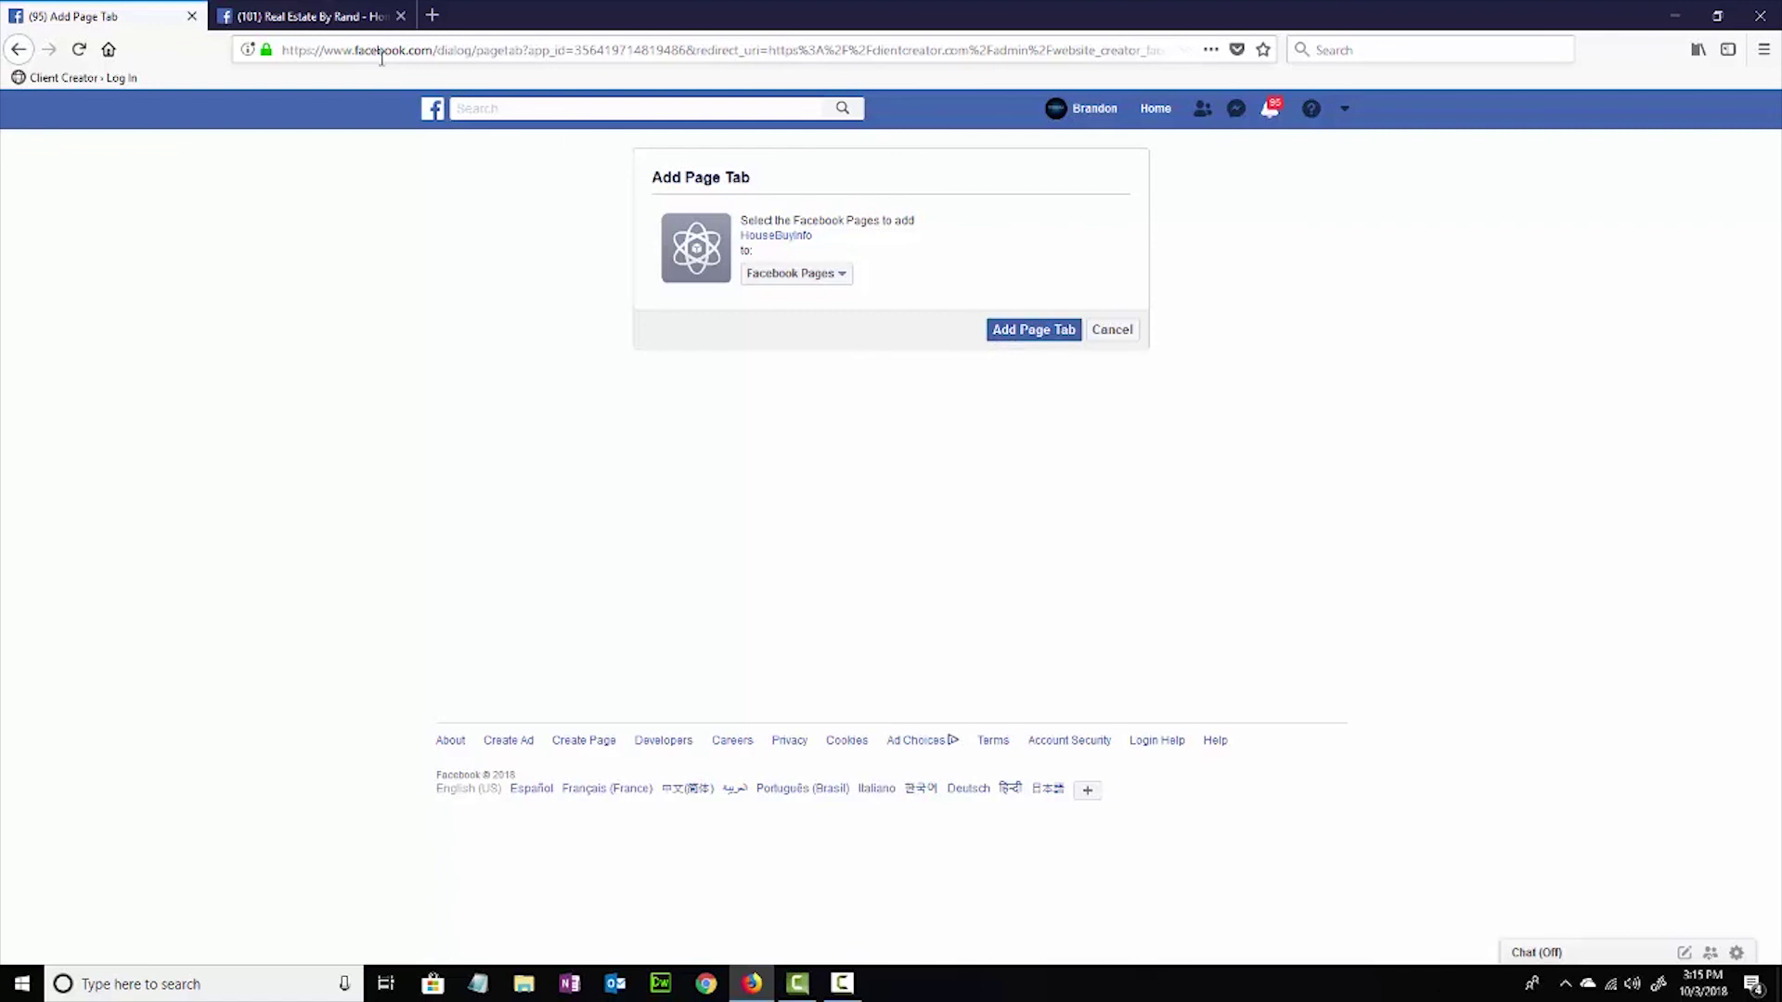
pyautogui.click(321, 16)
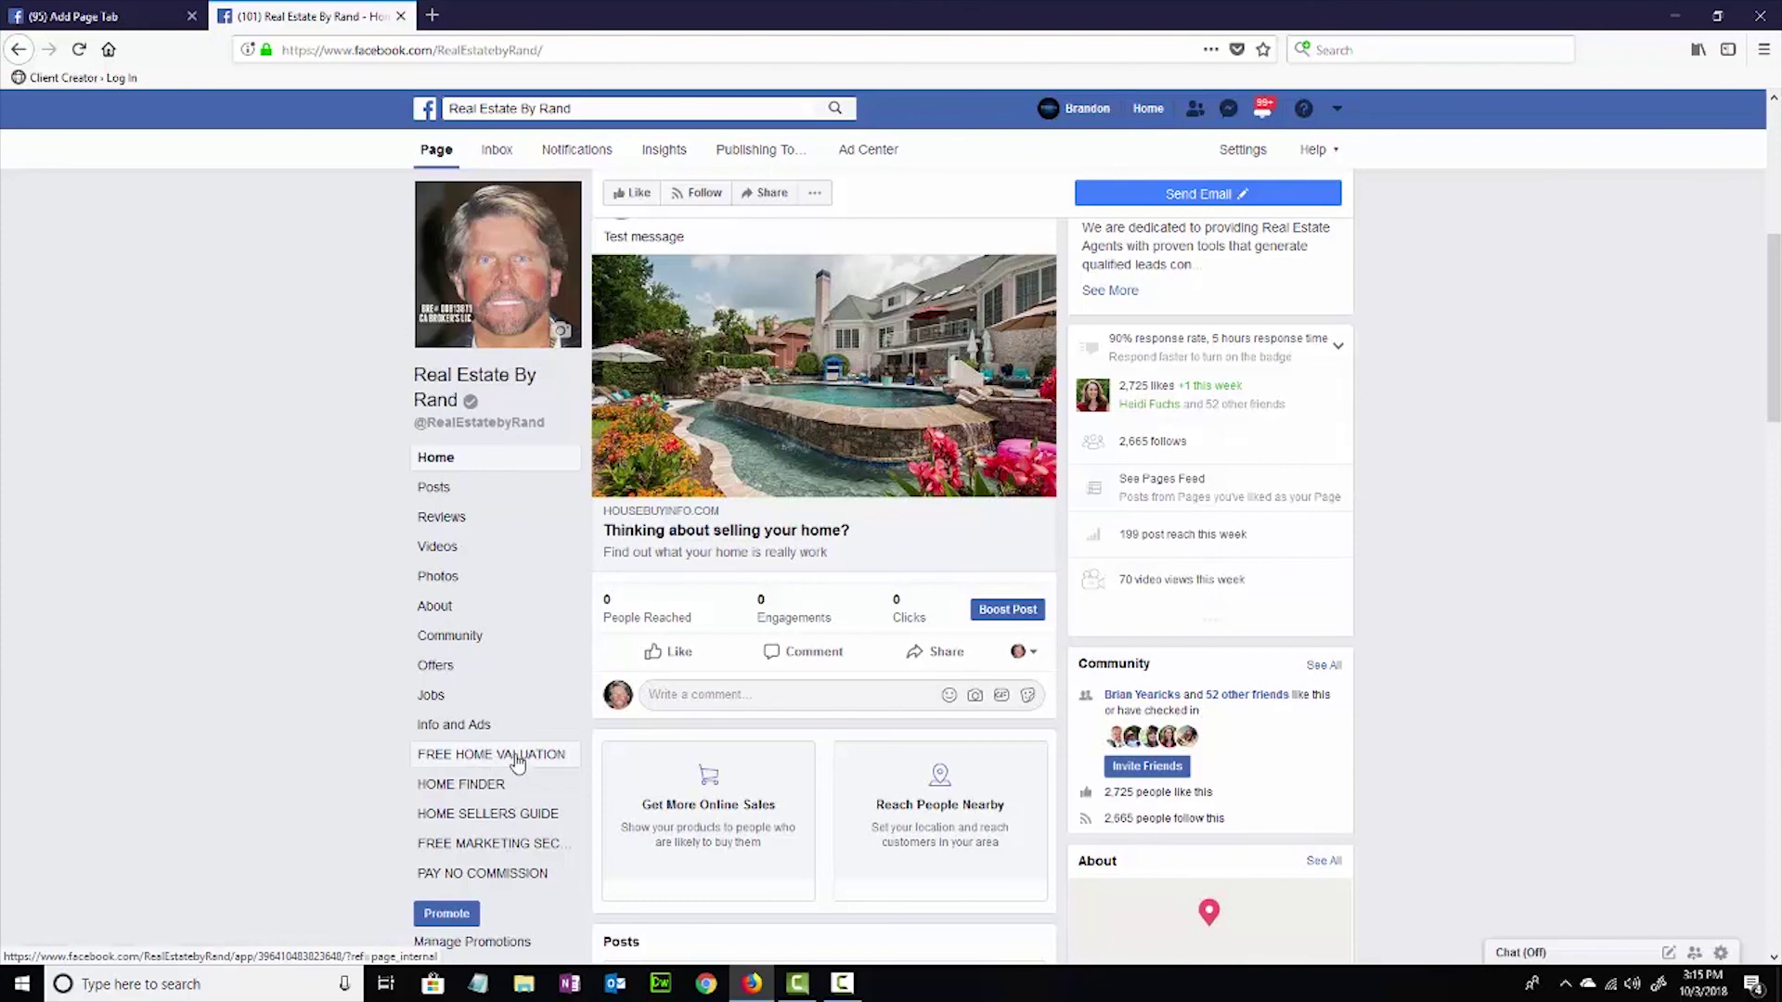
pyautogui.click(121, 22)
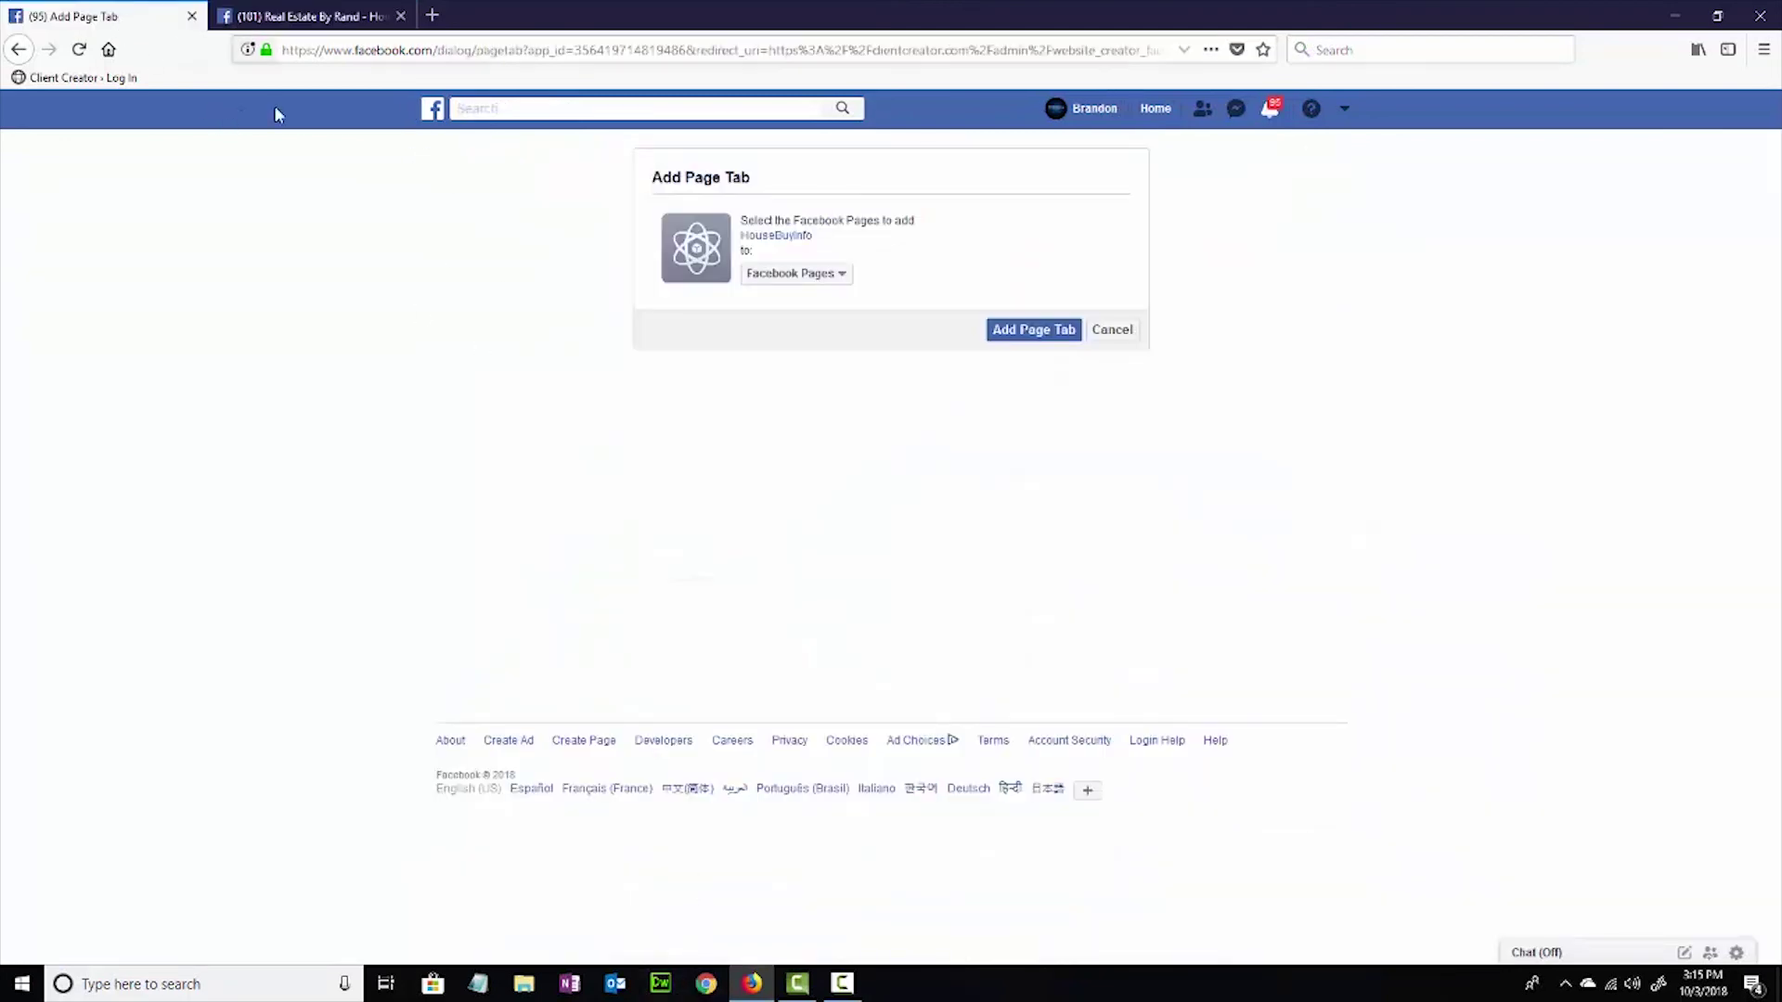
# Leave the page tab setup without adding a tab and try to open "Video Looking to Buy?" for editing from the website listings.
pyautogui.click(14, 54)
pyautogui.click(14, 51)
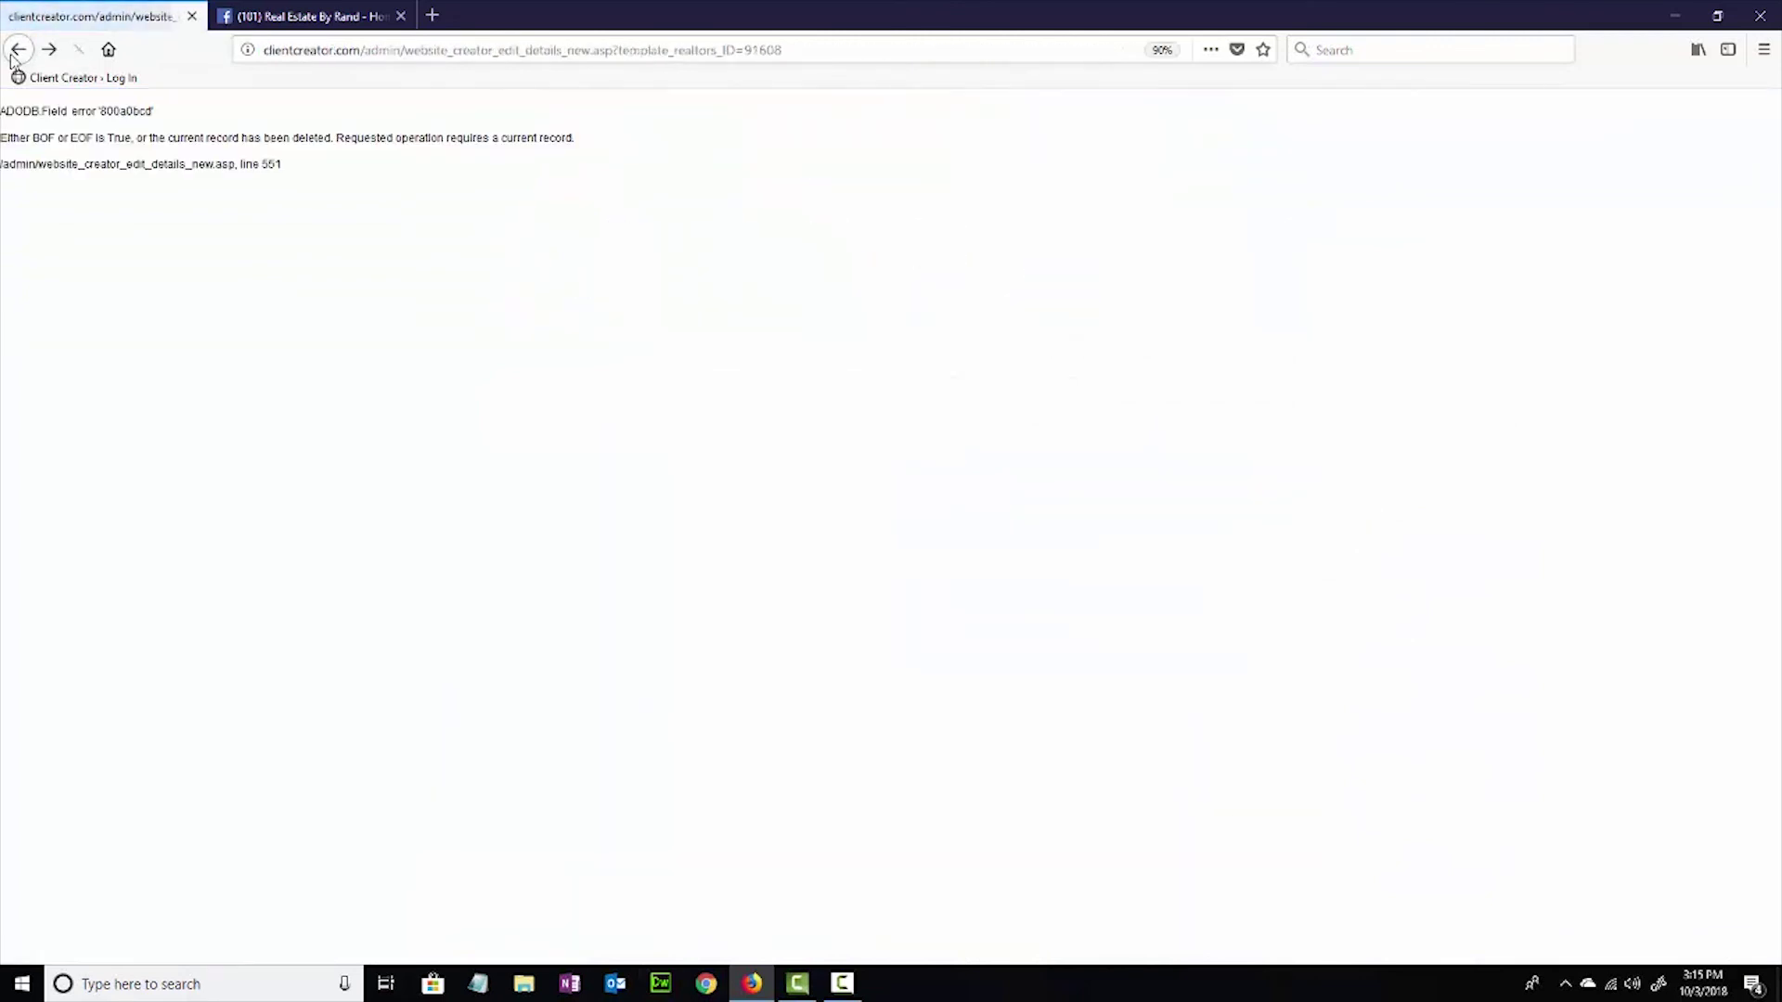
pyautogui.click(14, 51)
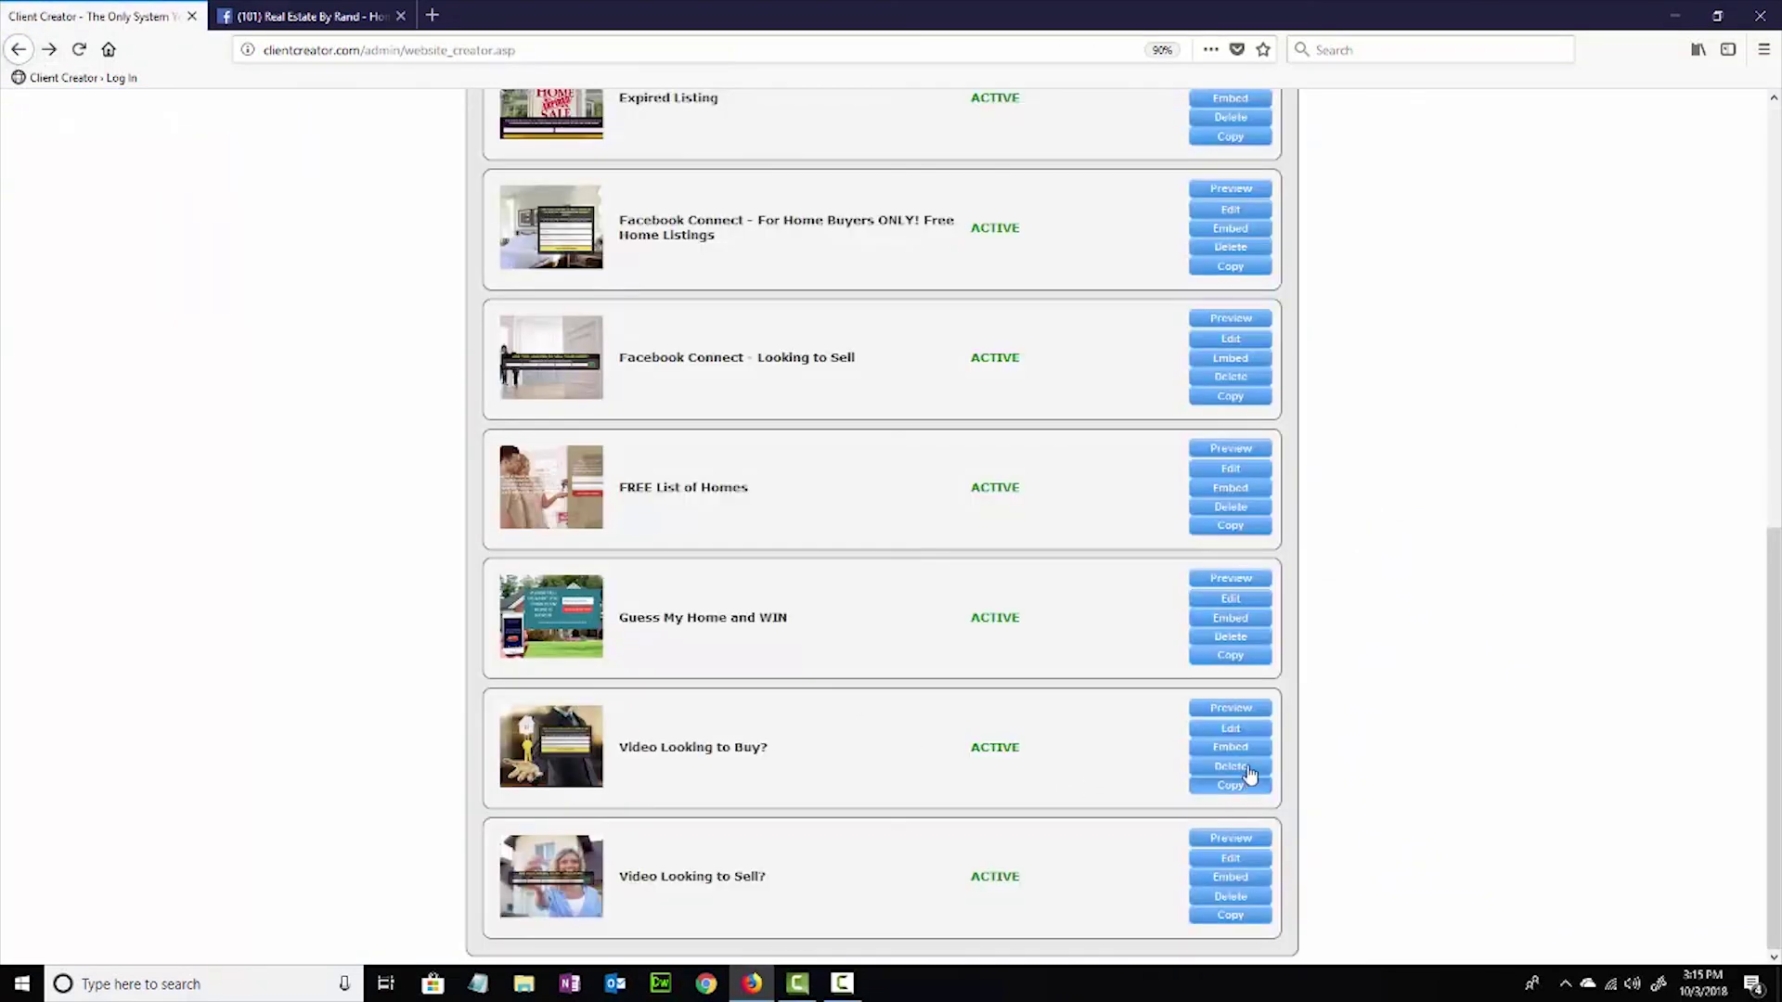
pyautogui.click(1240, 731)
# Return to the website listings and open the "Video Looking to Buy?" landing page for editing.
pyautogui.click(21, 52)
pyautogui.click(79, 52)
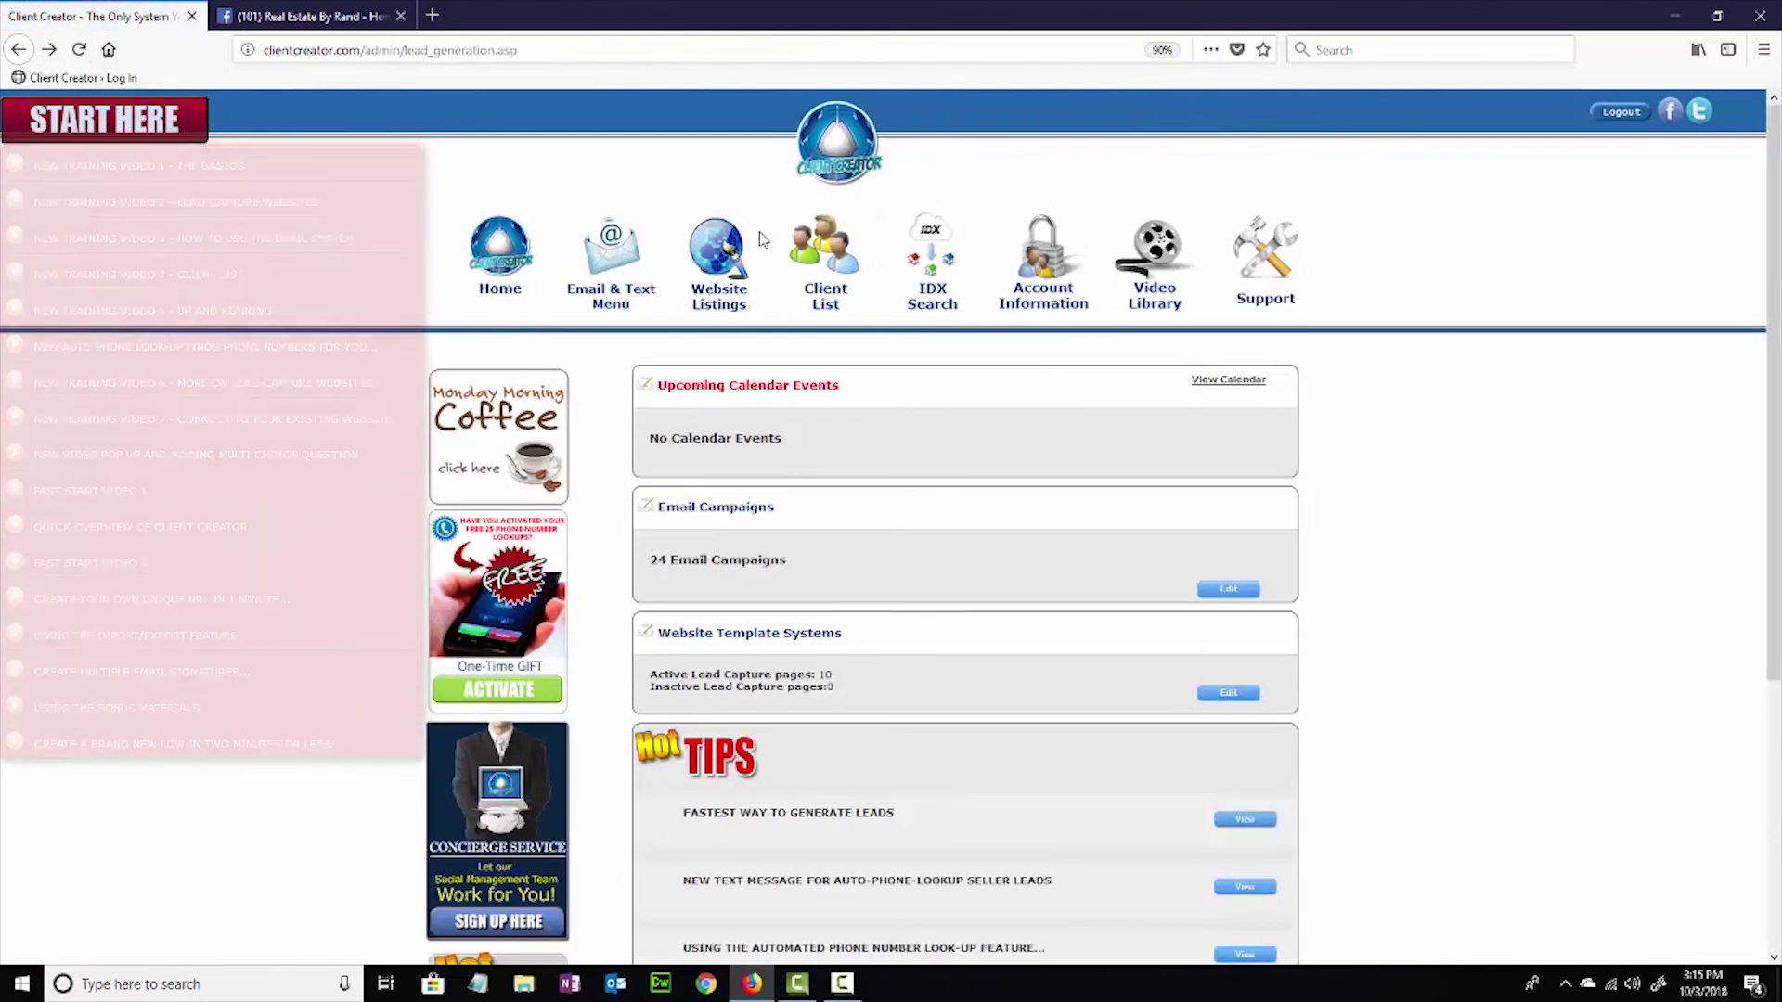
pyautogui.click(726, 253)
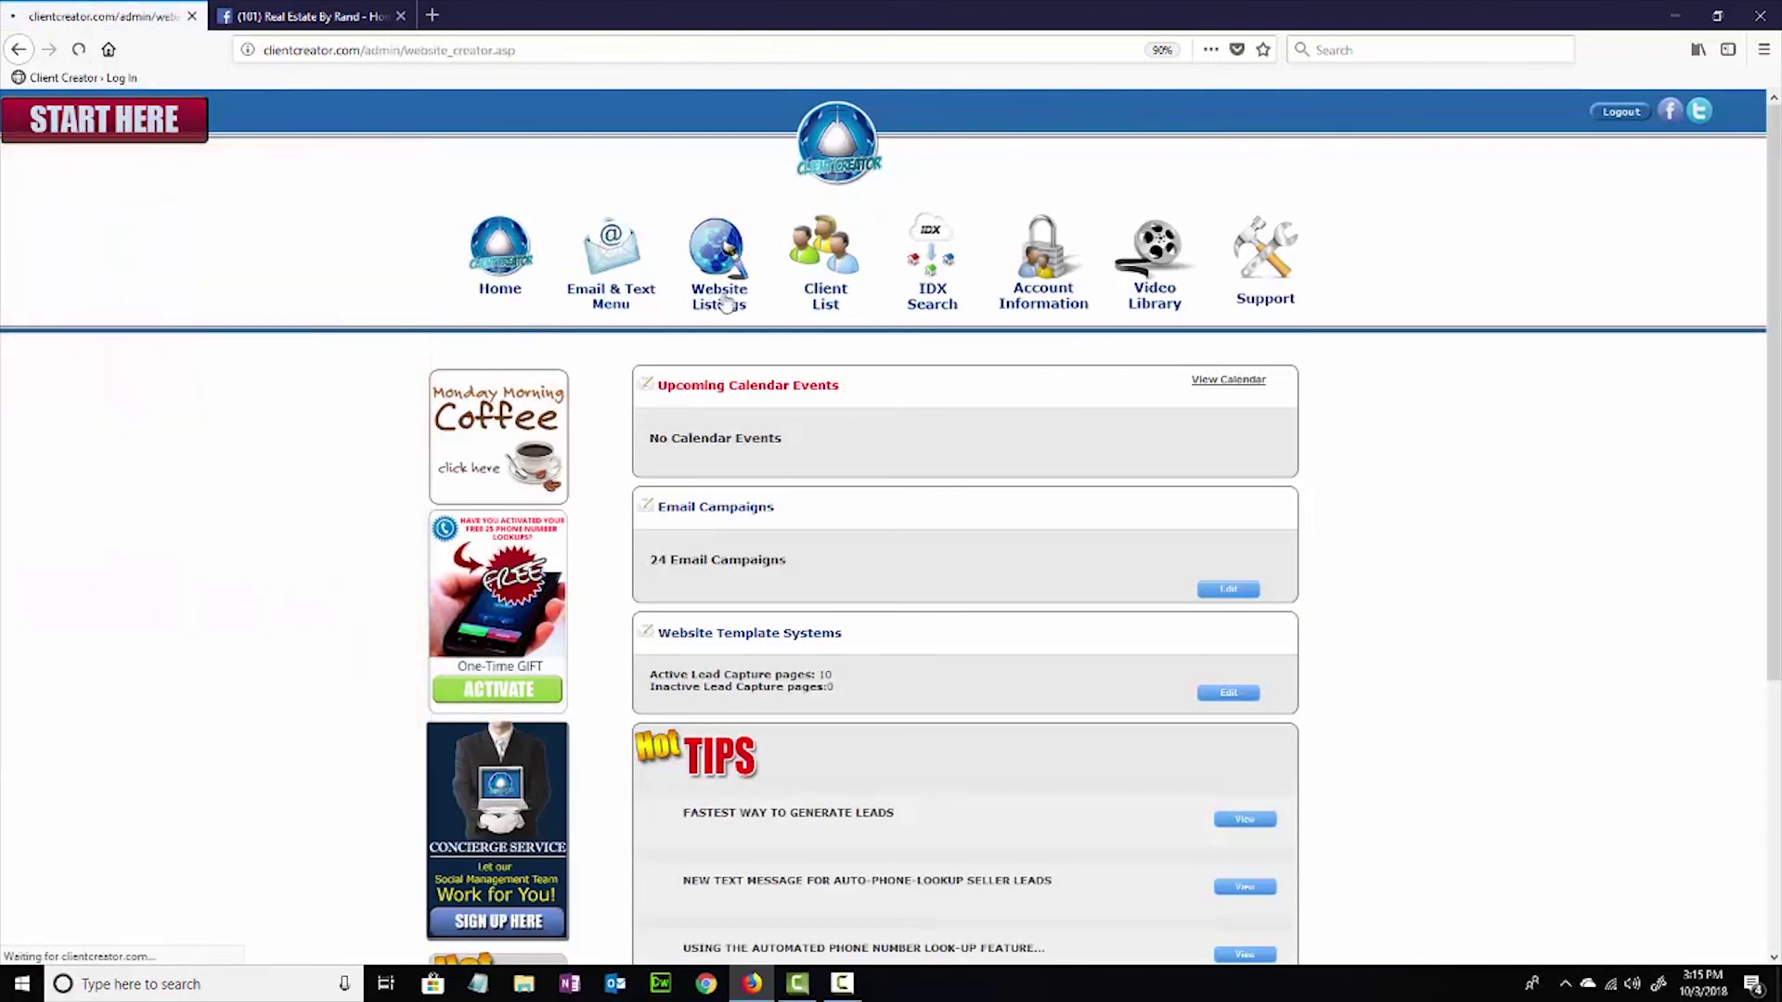
pyautogui.scroll(-6, 1097, 695)
pyautogui.scroll(-3, 1097, 695)
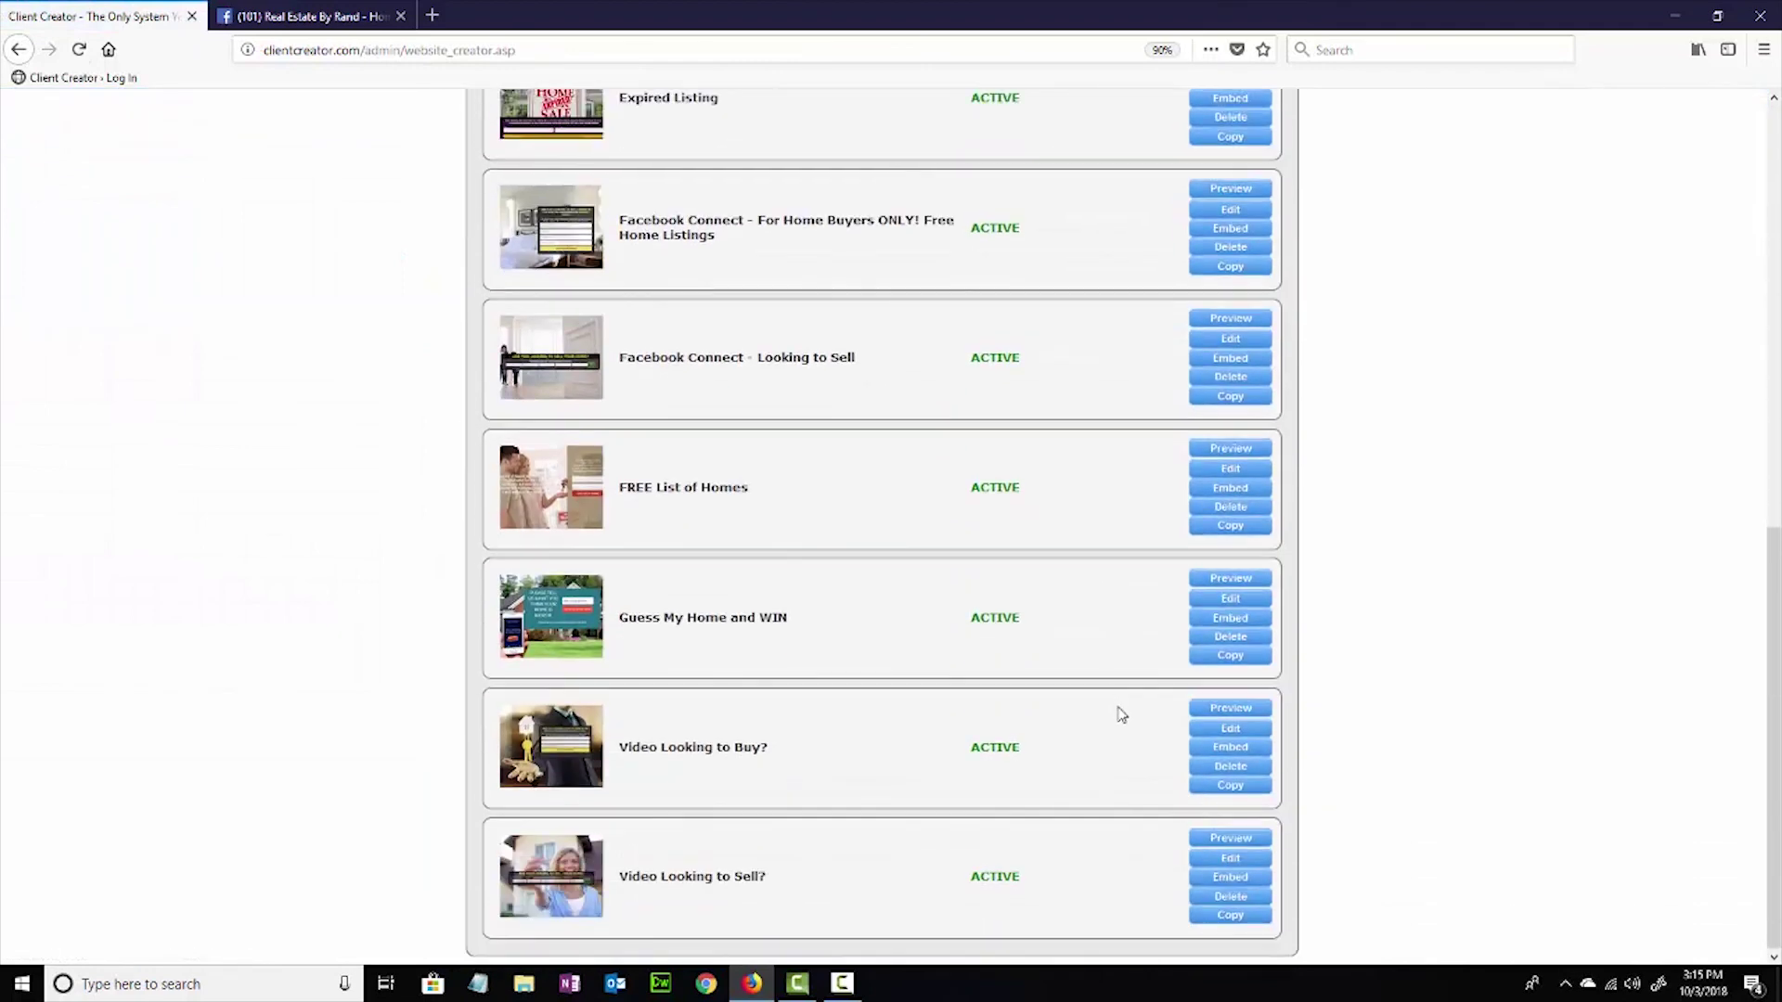
pyautogui.click(1229, 740)
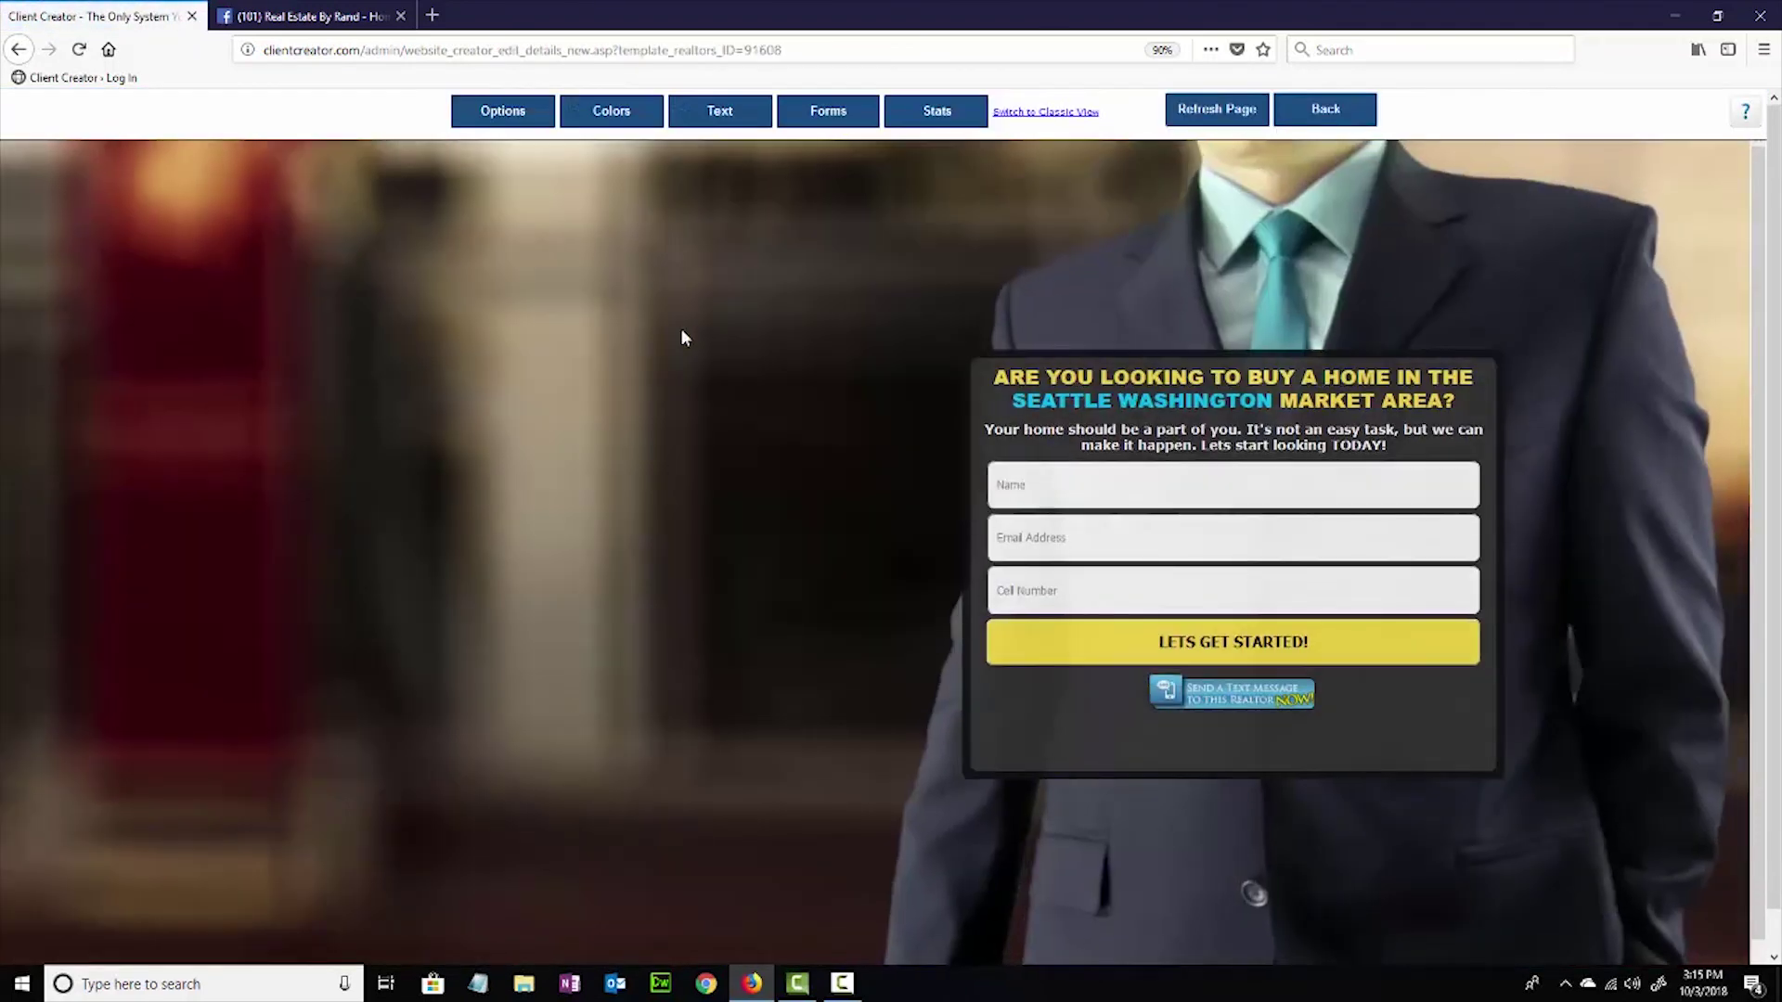
# Open the landing page's Facebook App Setup and check the existing custom tabs on the Real Estate By Rand Facebook page.
pyautogui.click(509, 117)
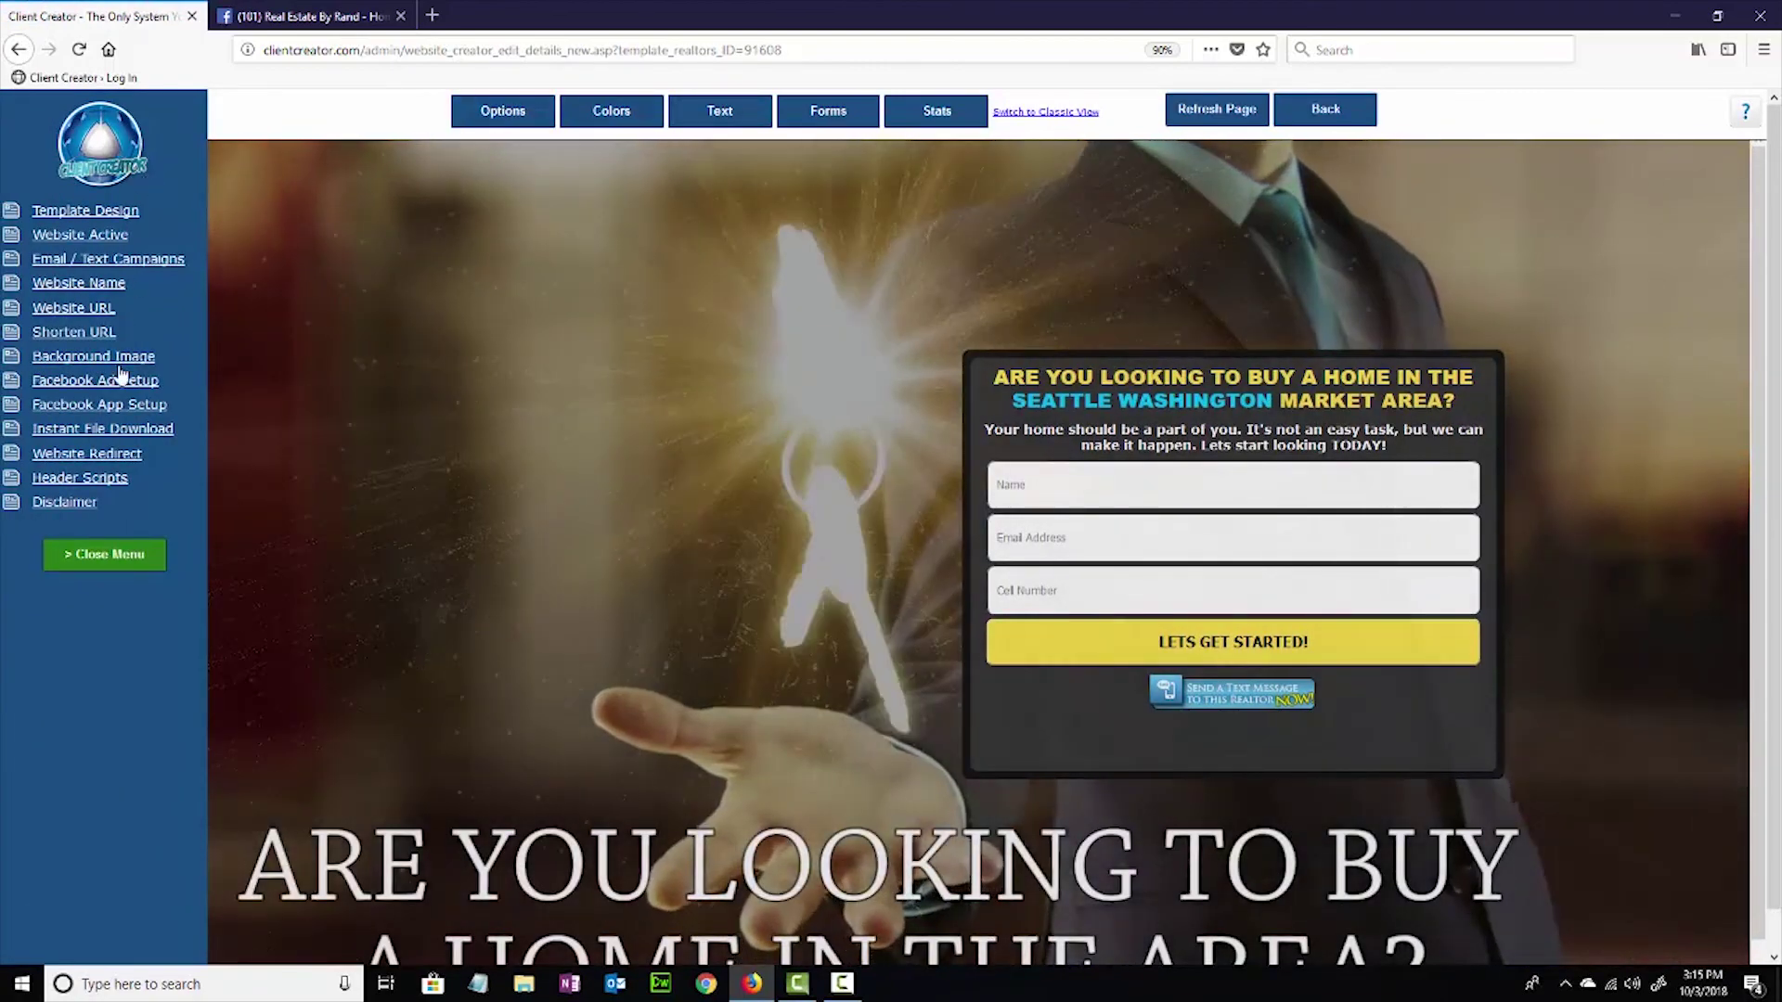
pyautogui.click(127, 405)
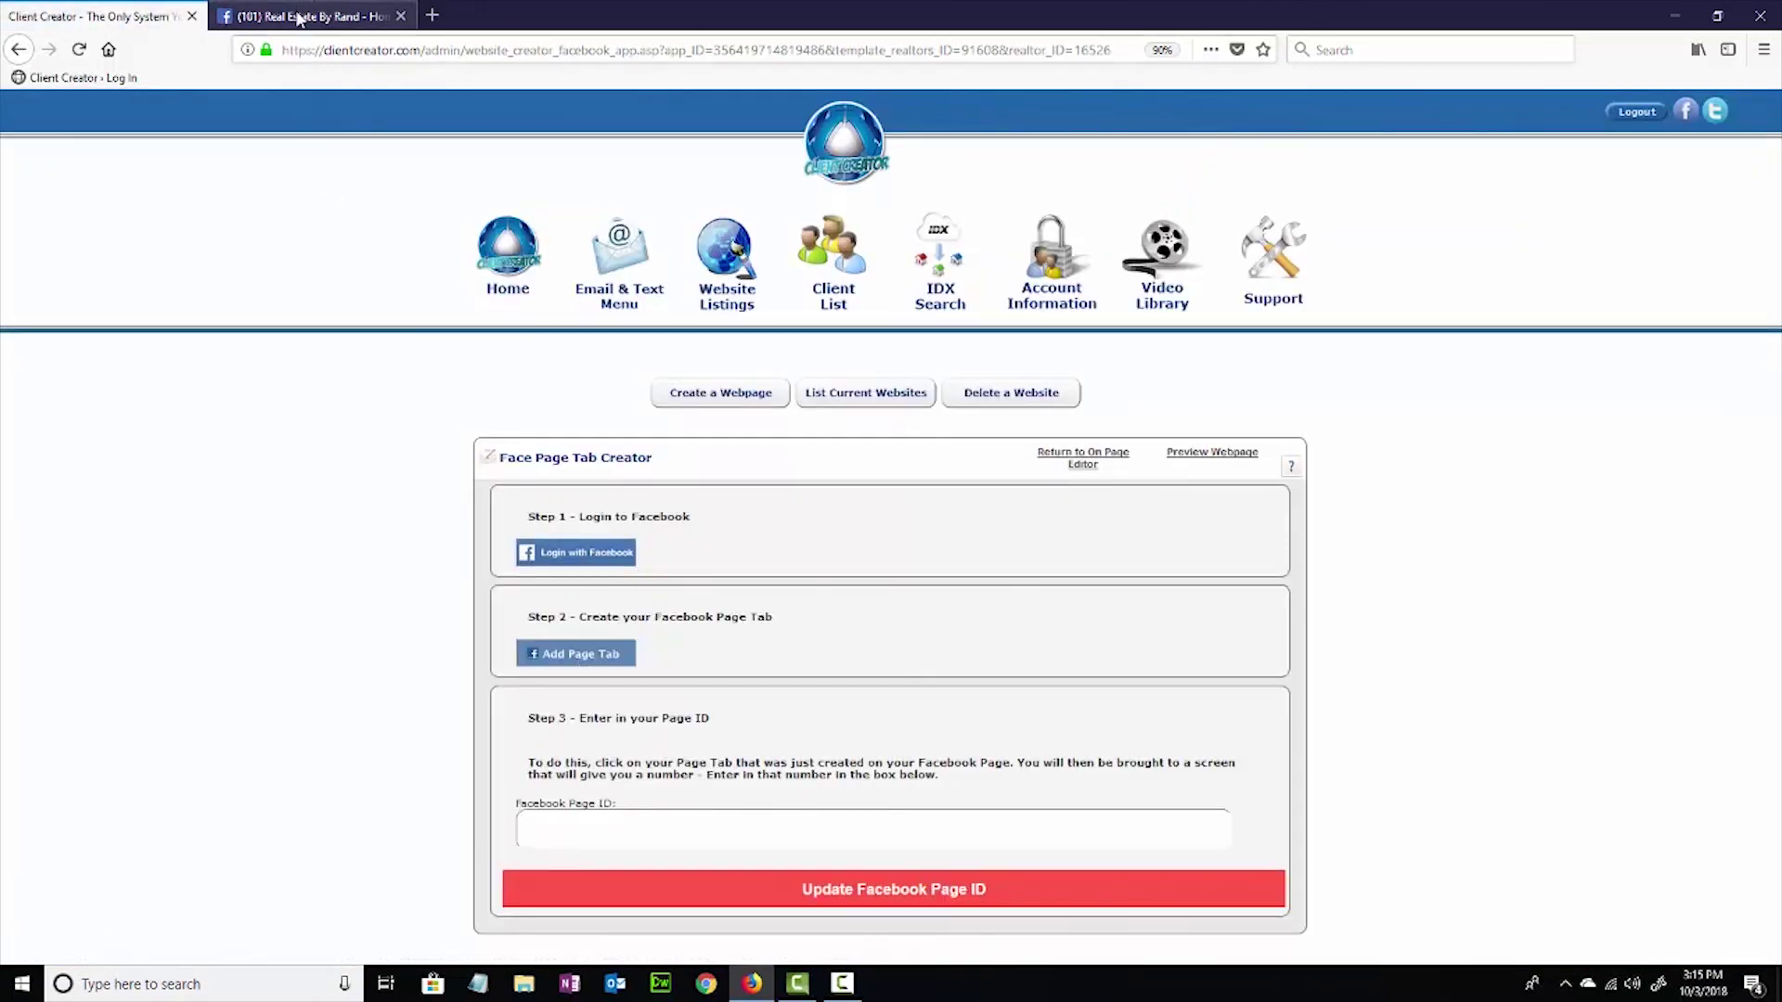
pyautogui.click(299, 19)
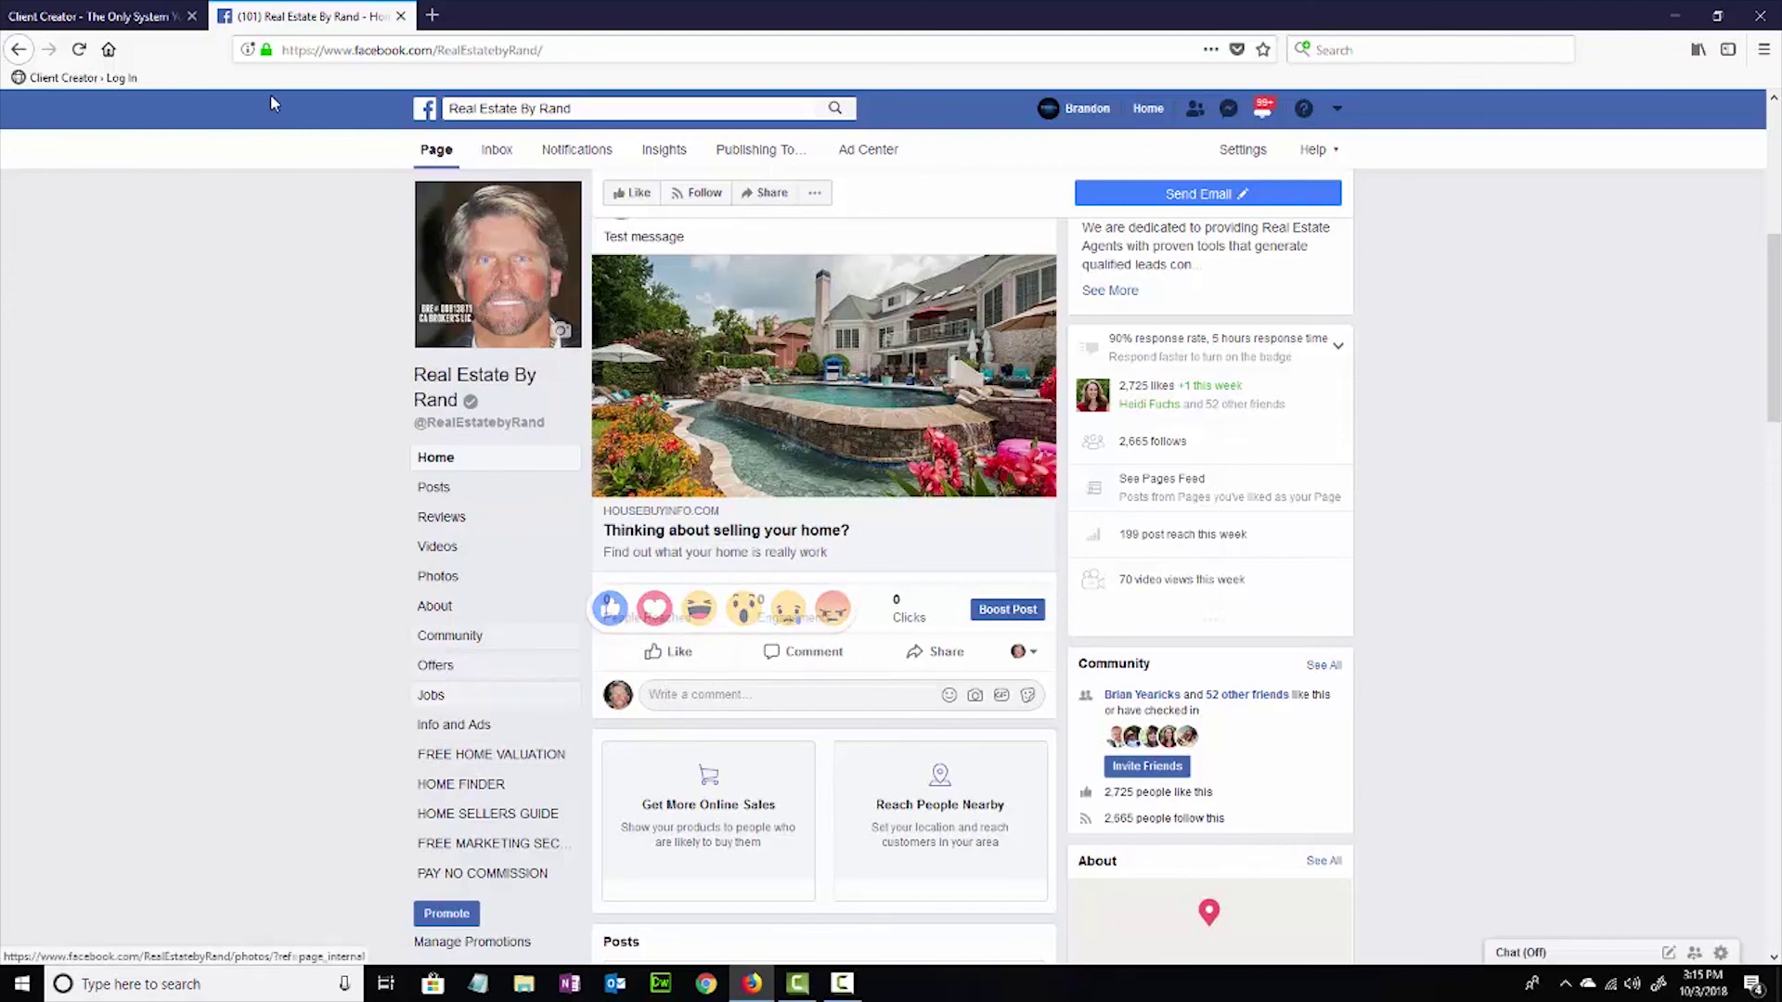
pyautogui.click(93, 17)
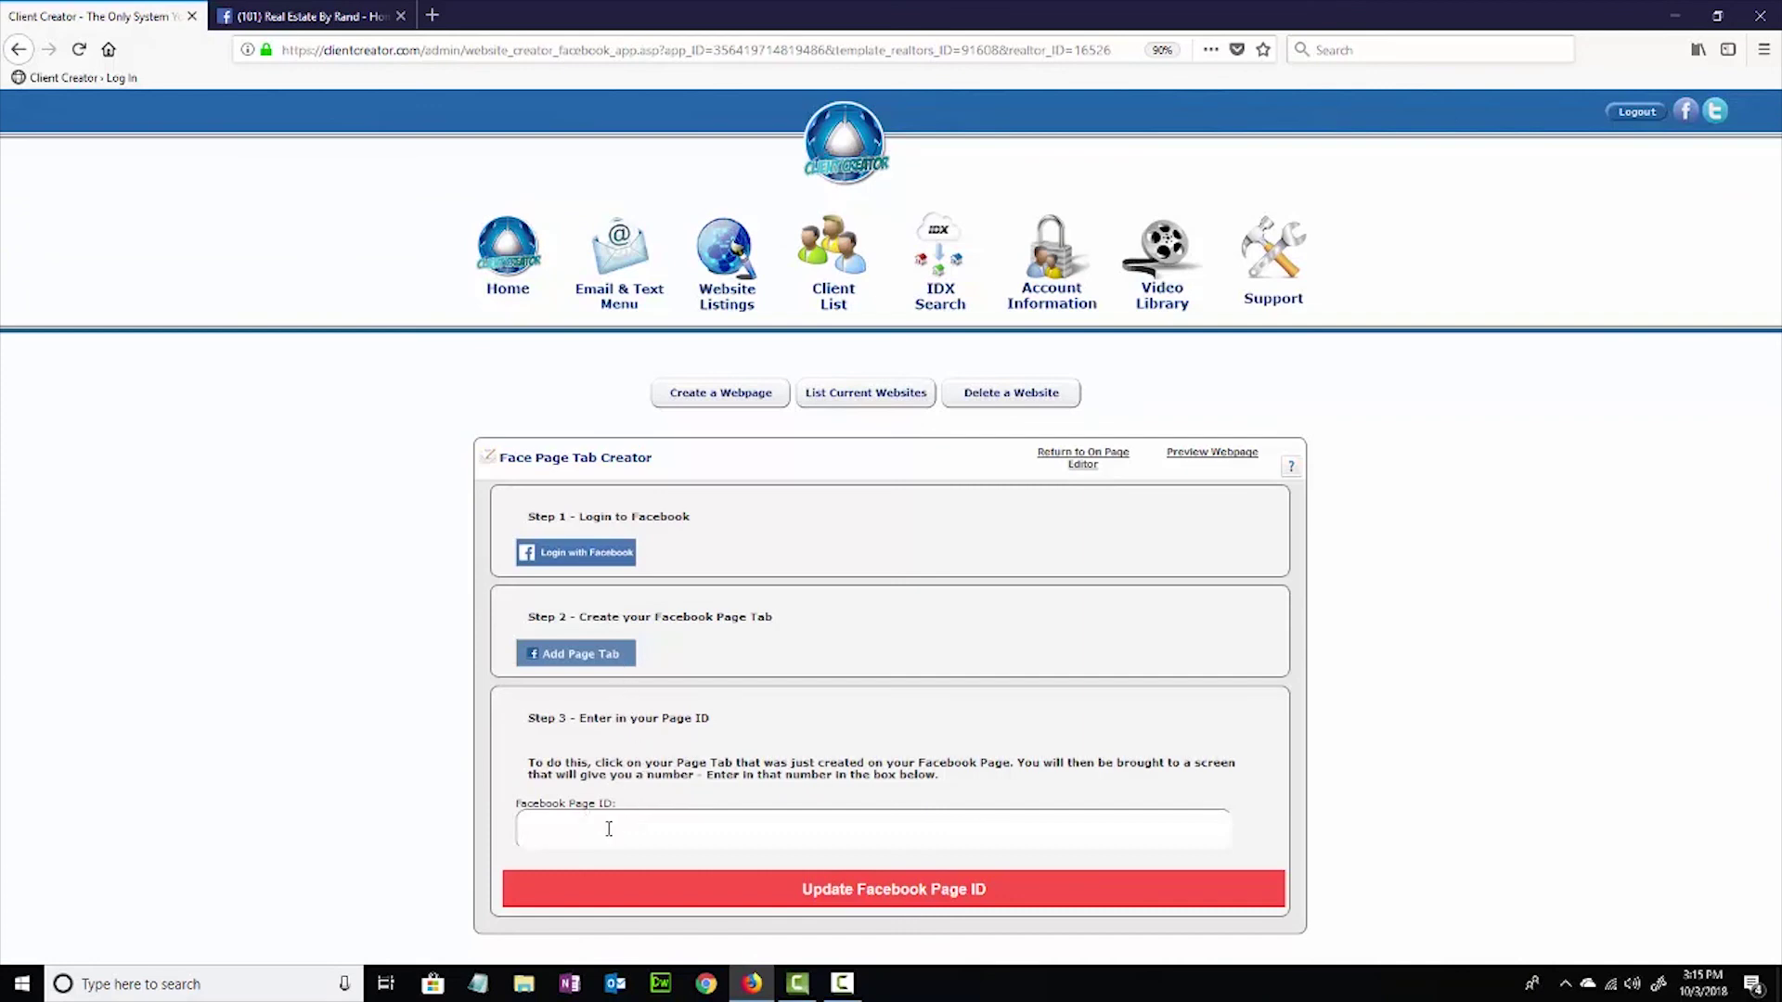
# Add the HouseBuyInfo page tab to the Real Estate By Rand Facebook page.
pyautogui.click(595, 661)
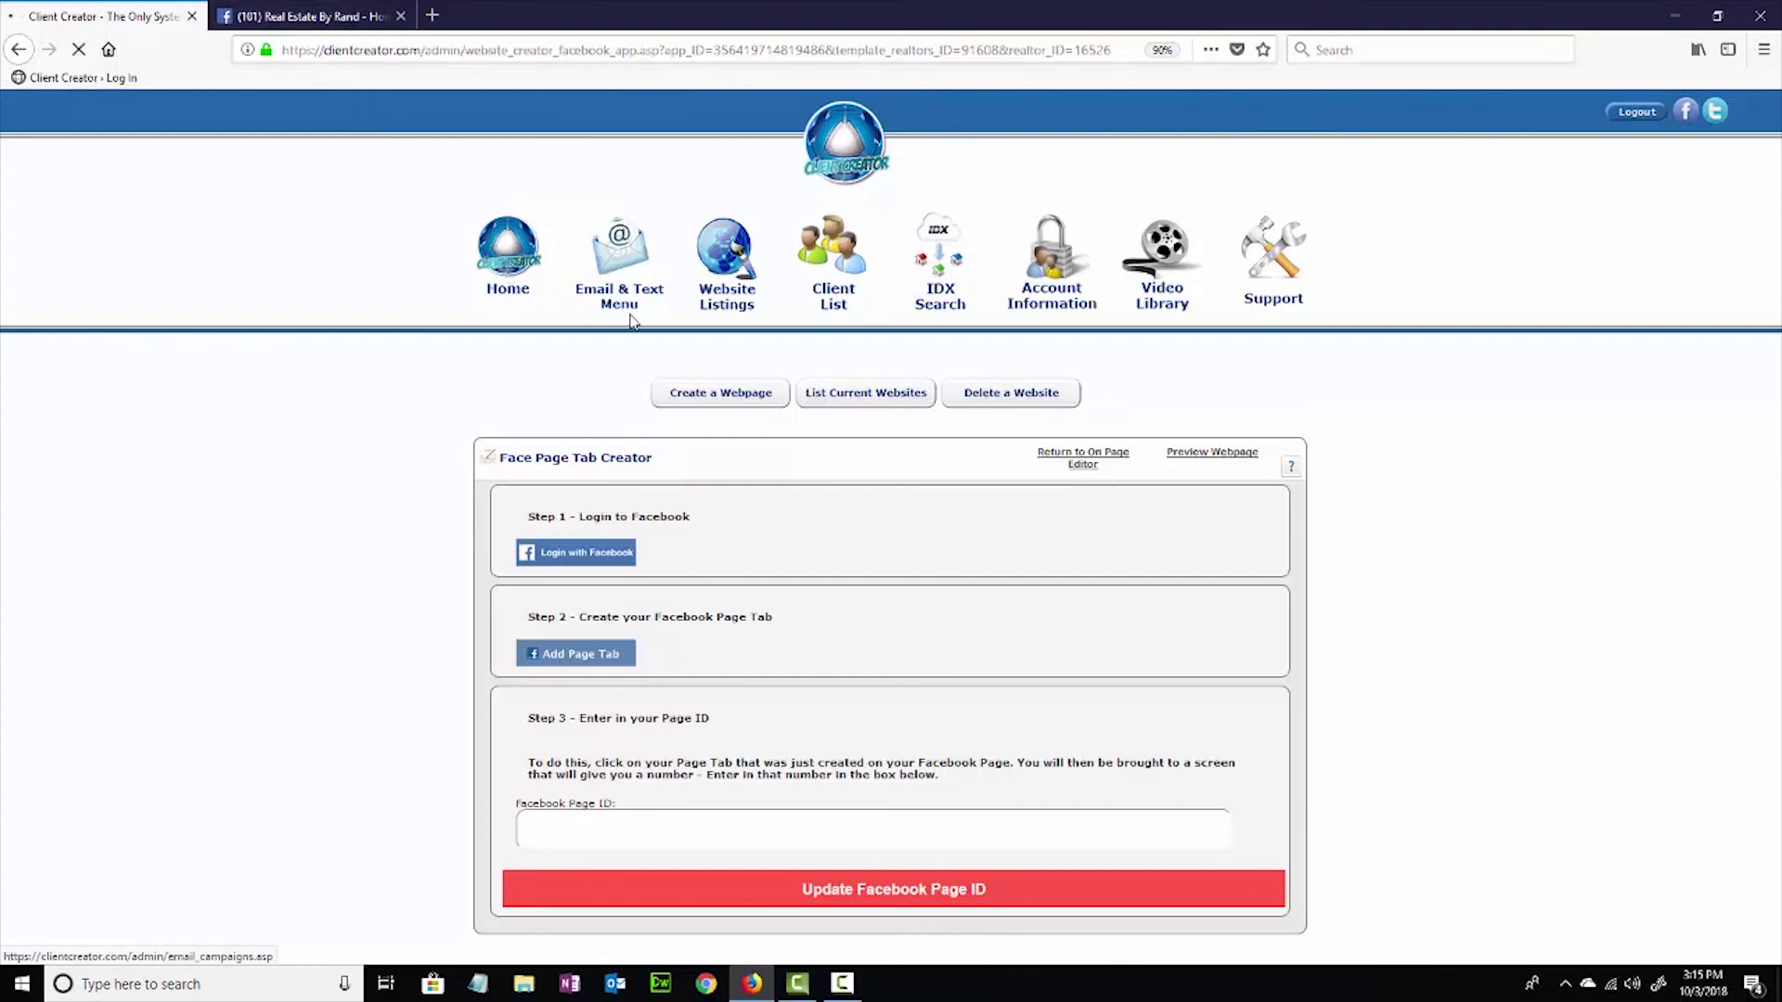
pyautogui.click(798, 284)
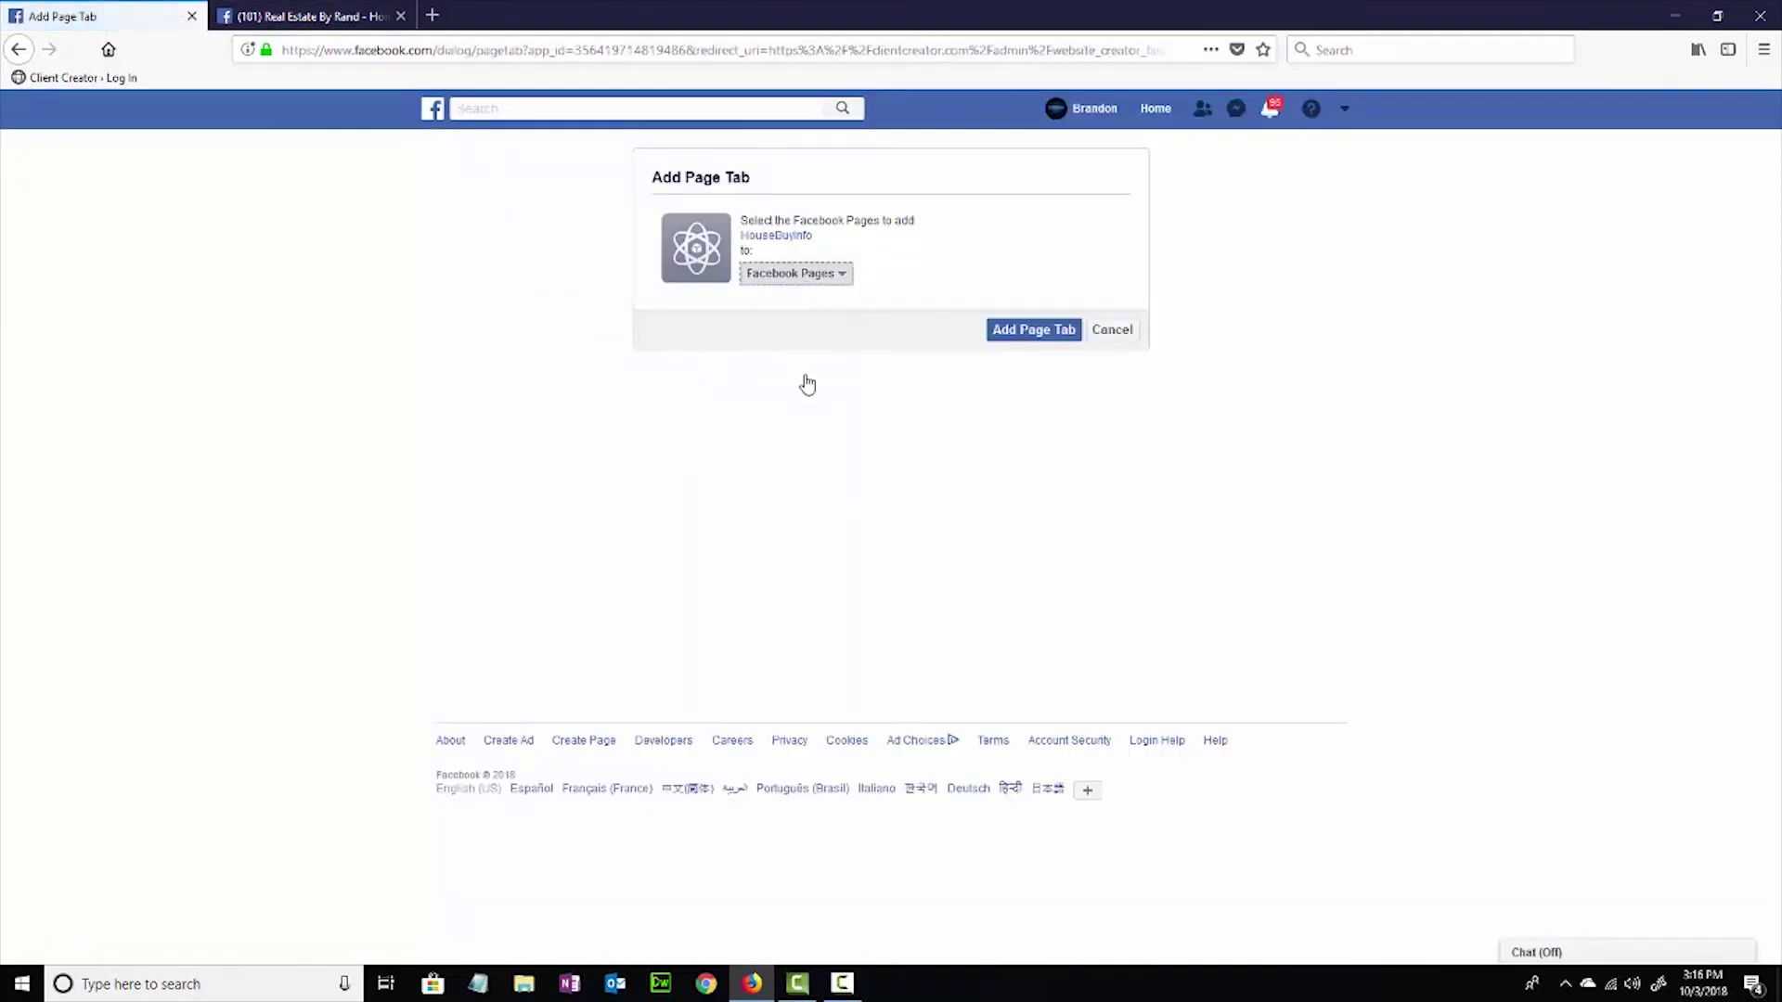
pyautogui.scroll(-10, 817, 389)
pyautogui.scroll(-5, 825, 409)
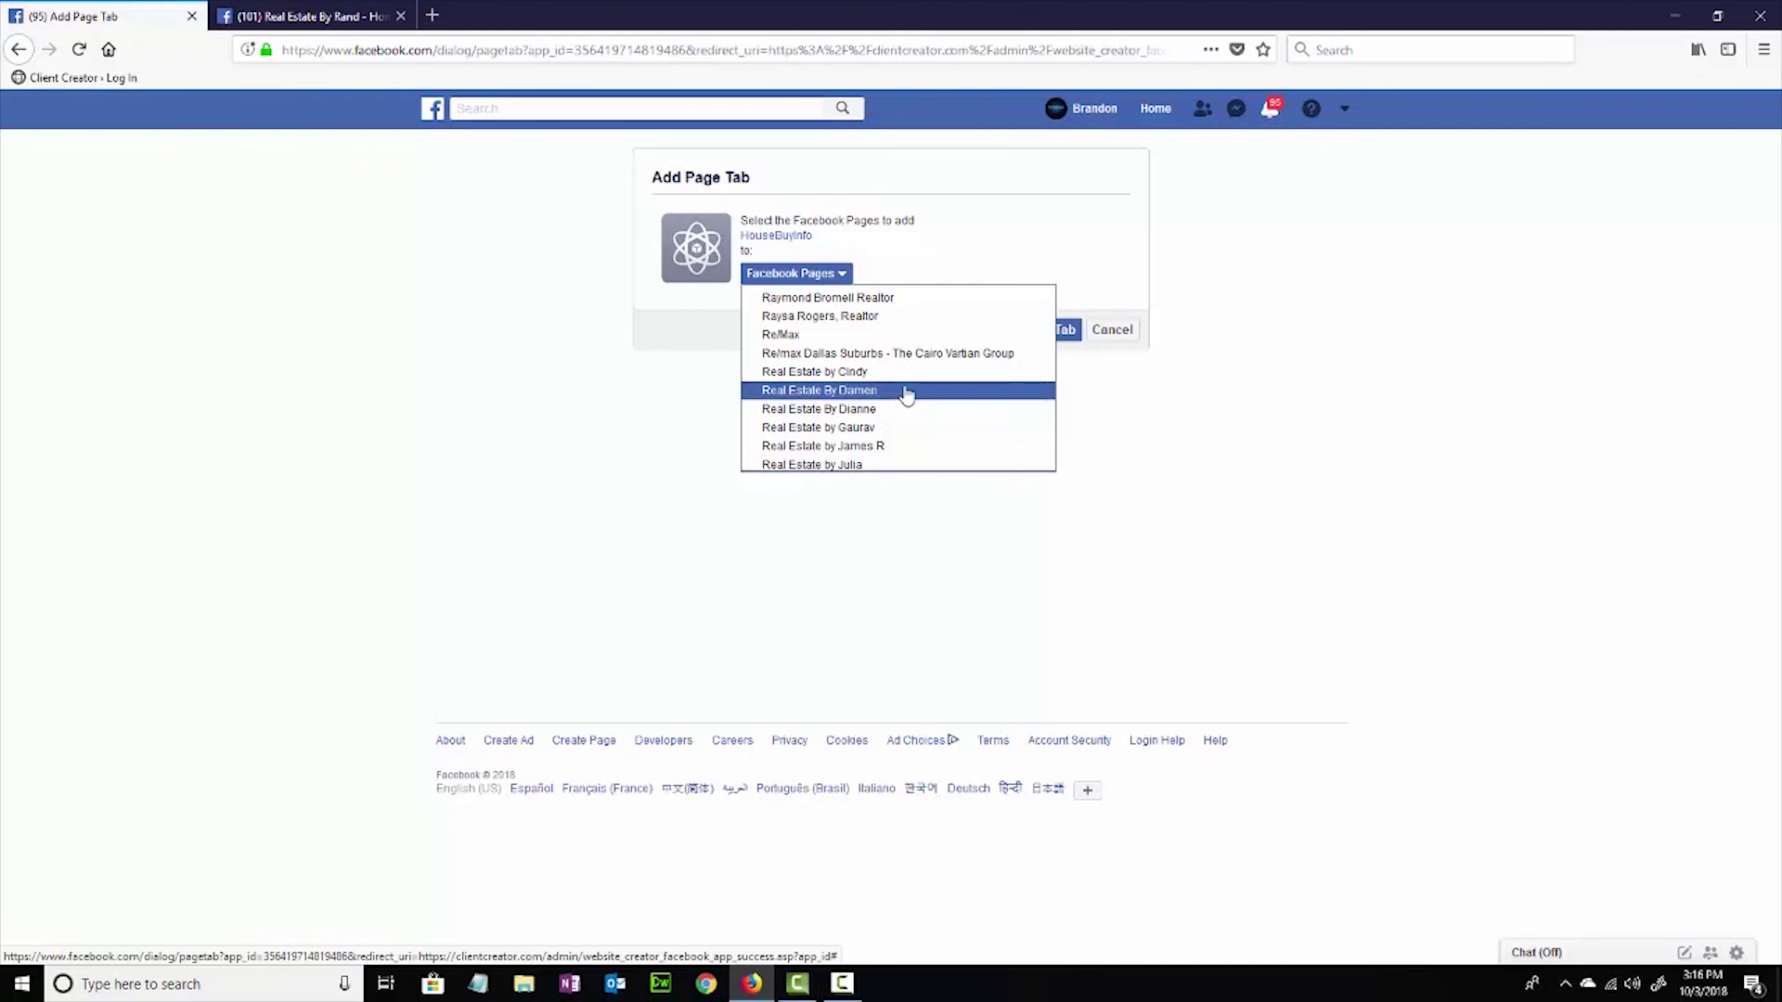
pyautogui.scroll(-3, 906, 395)
pyautogui.scroll(-2, 906, 395)
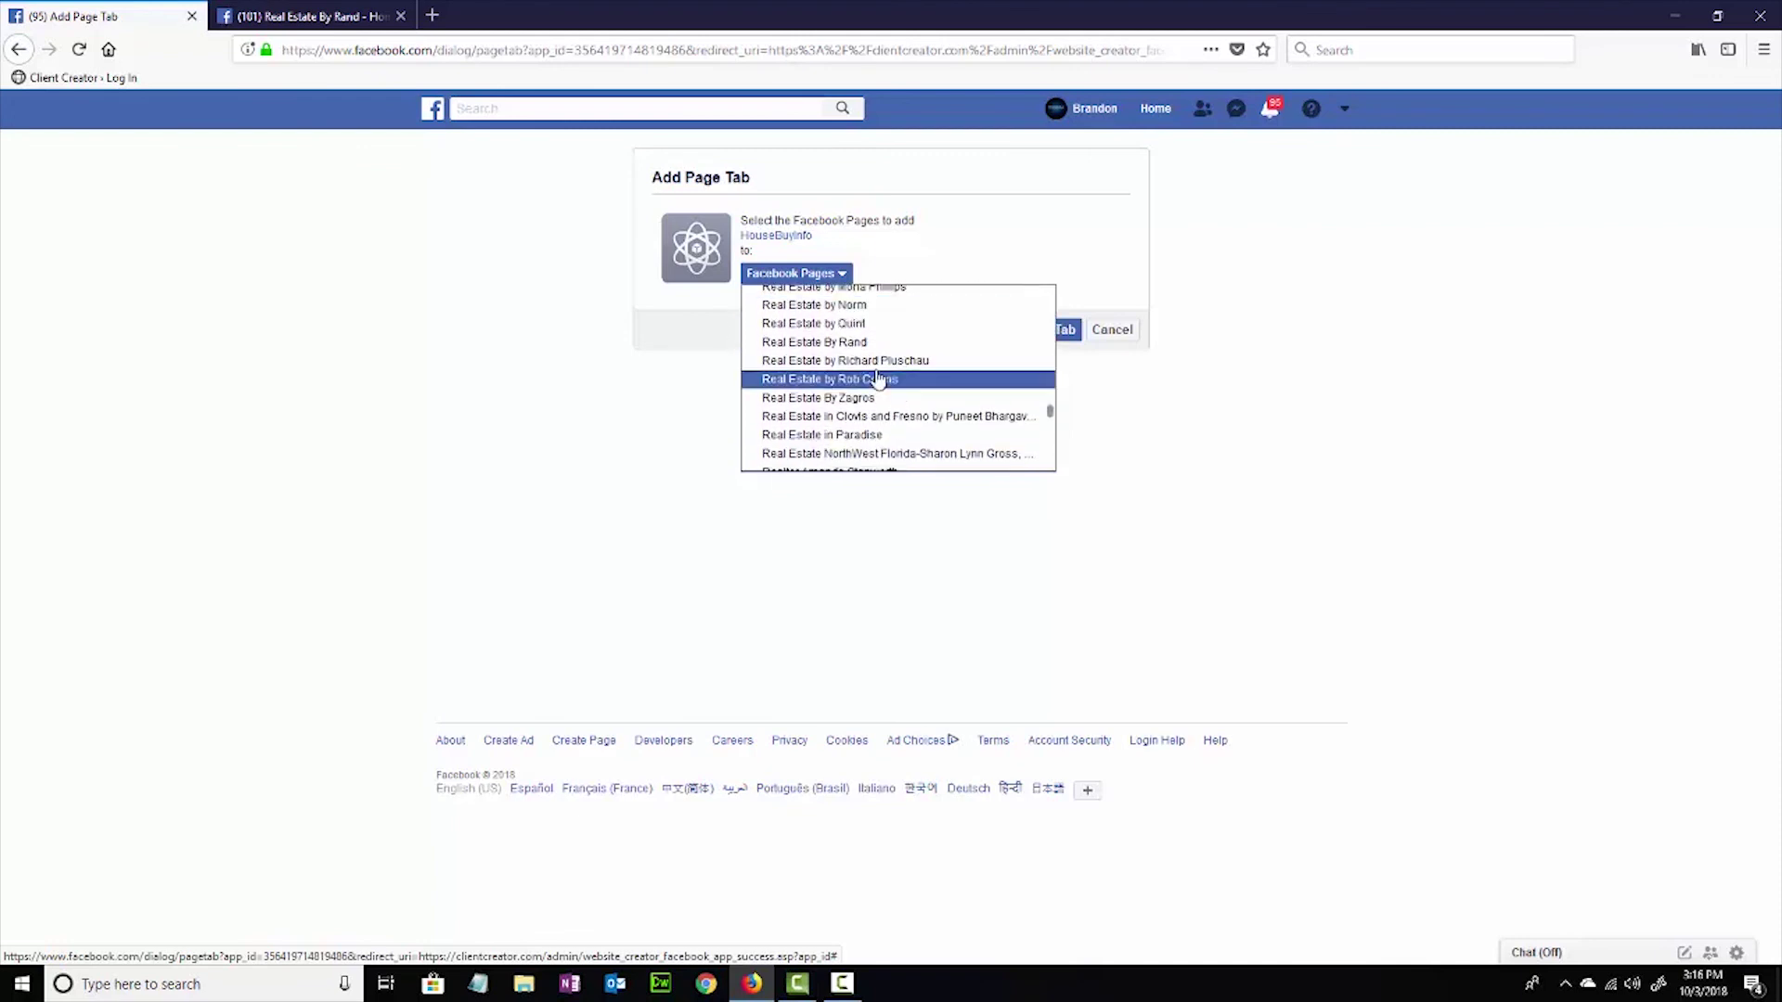
pyautogui.click(879, 344)
pyautogui.click(1032, 334)
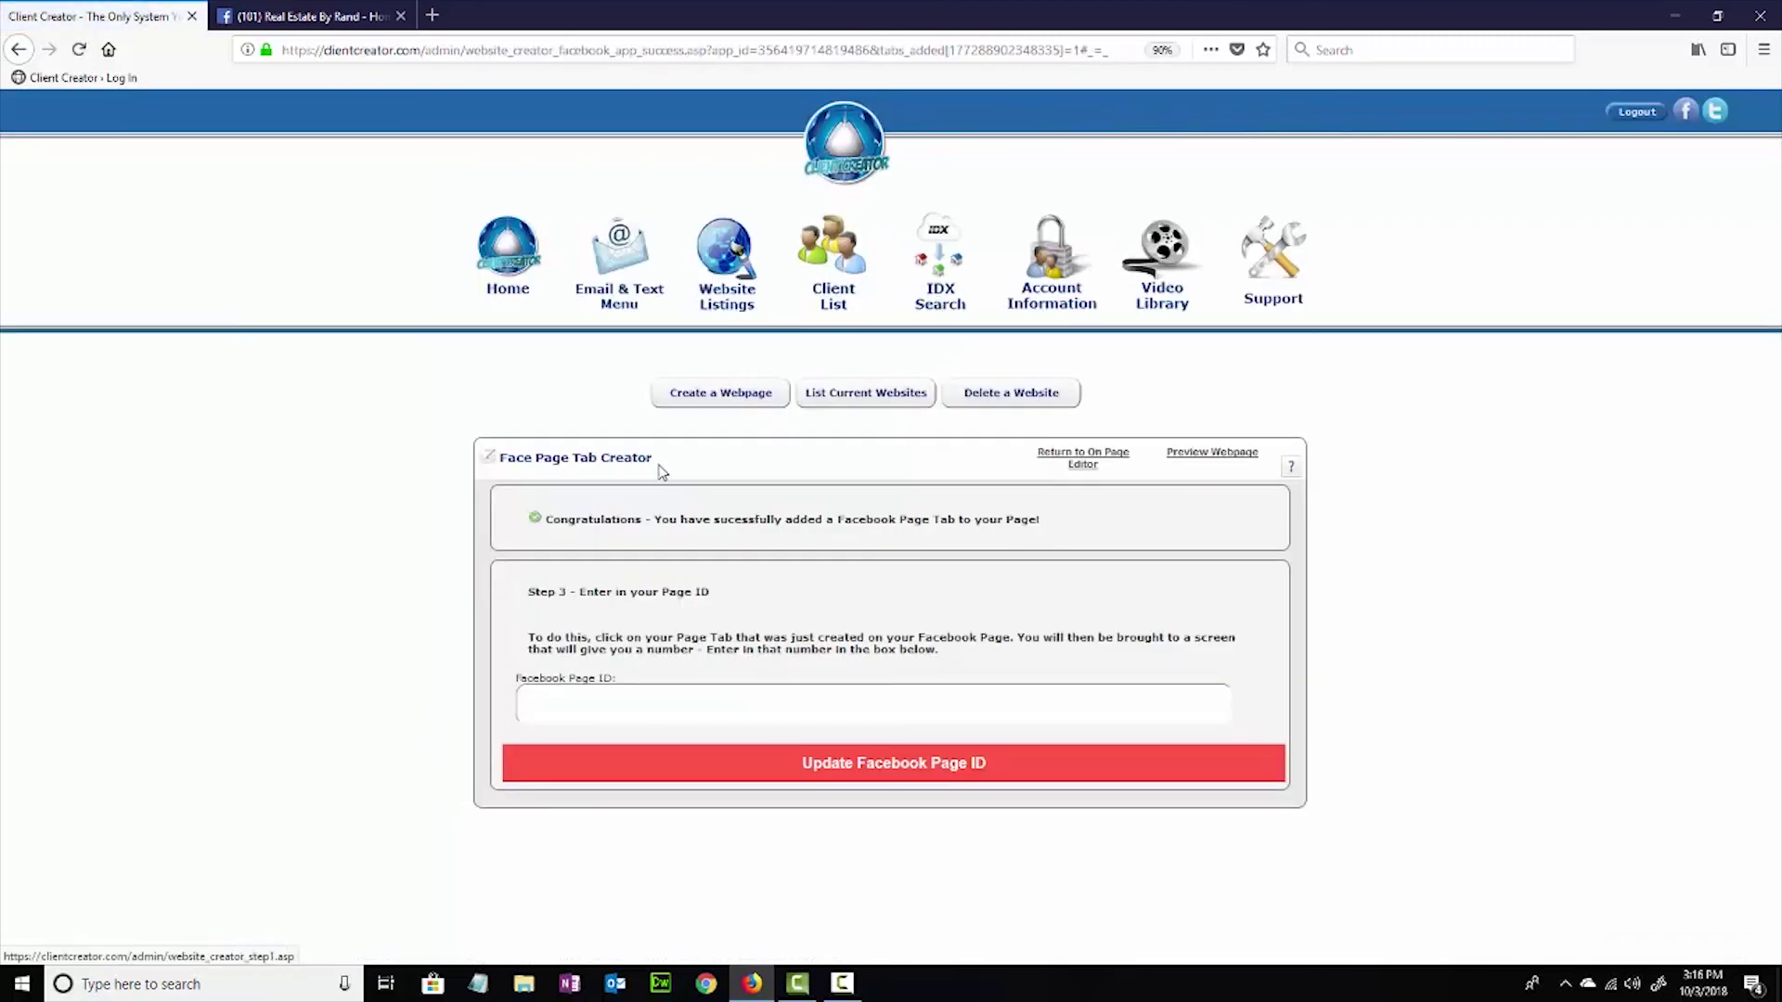
# Reload the Real Estate By Rand page on Facebook, open its House Buyers Info tab and copy the page ID shown there.
pyautogui.click(338, 19)
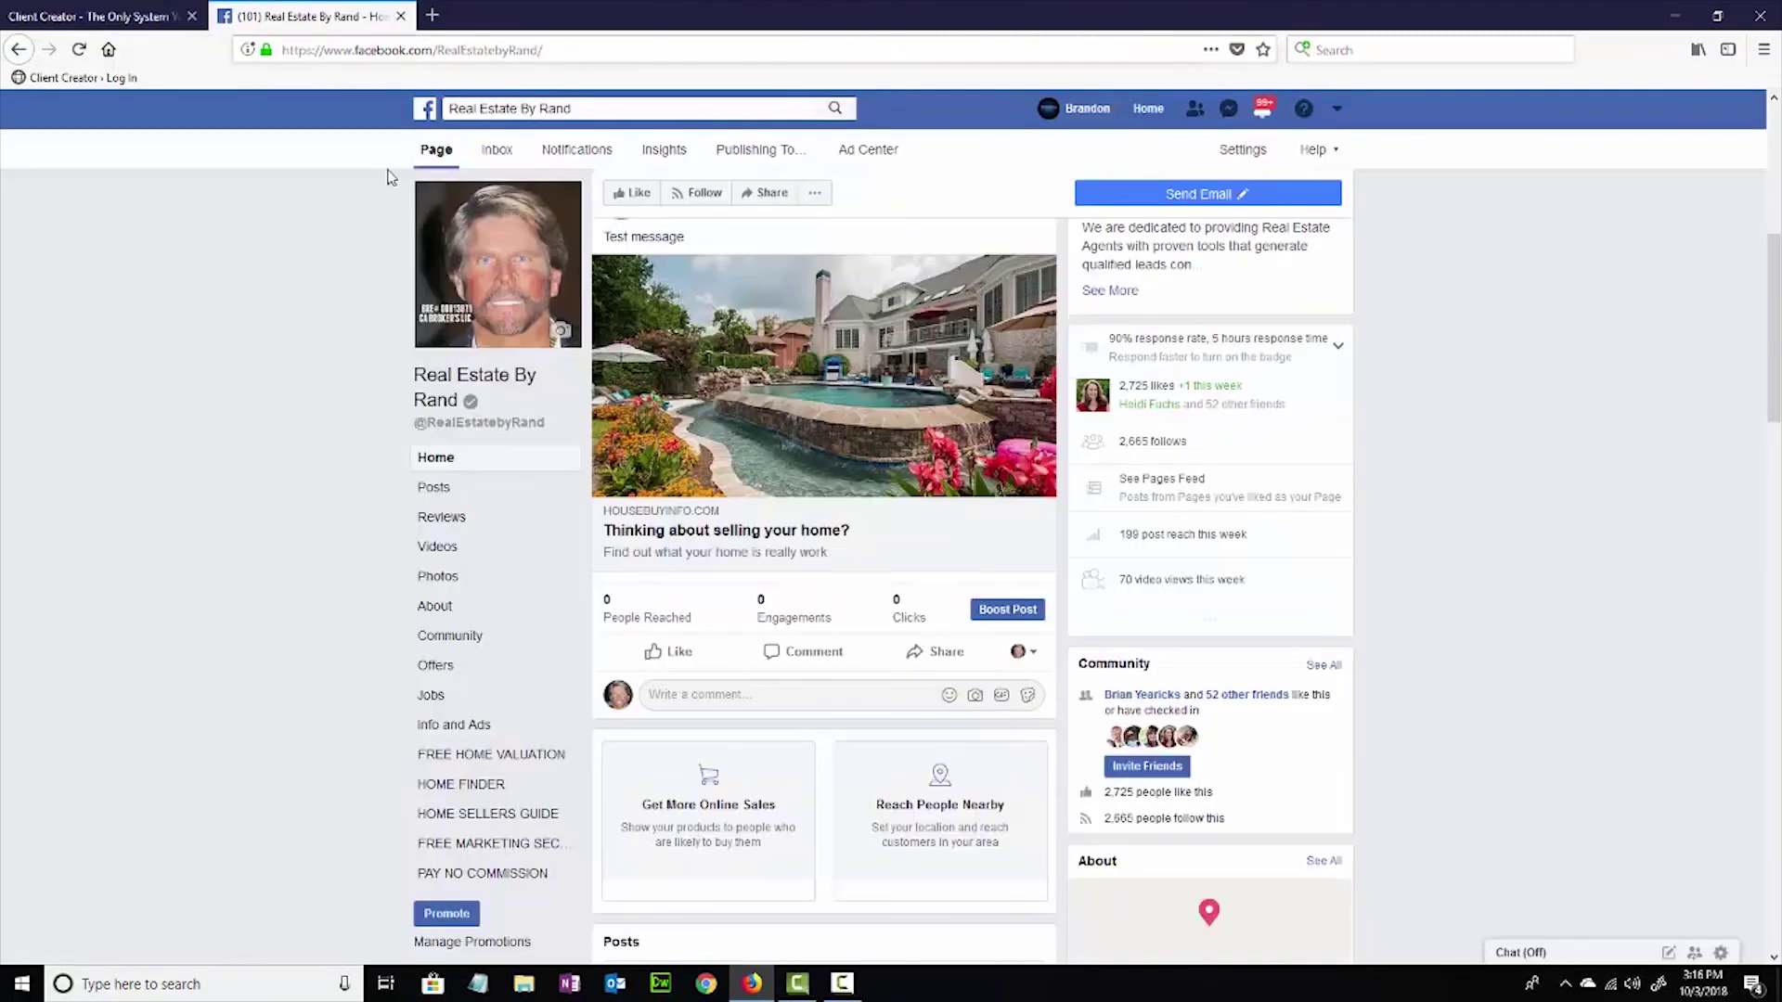
pyautogui.click(434, 153)
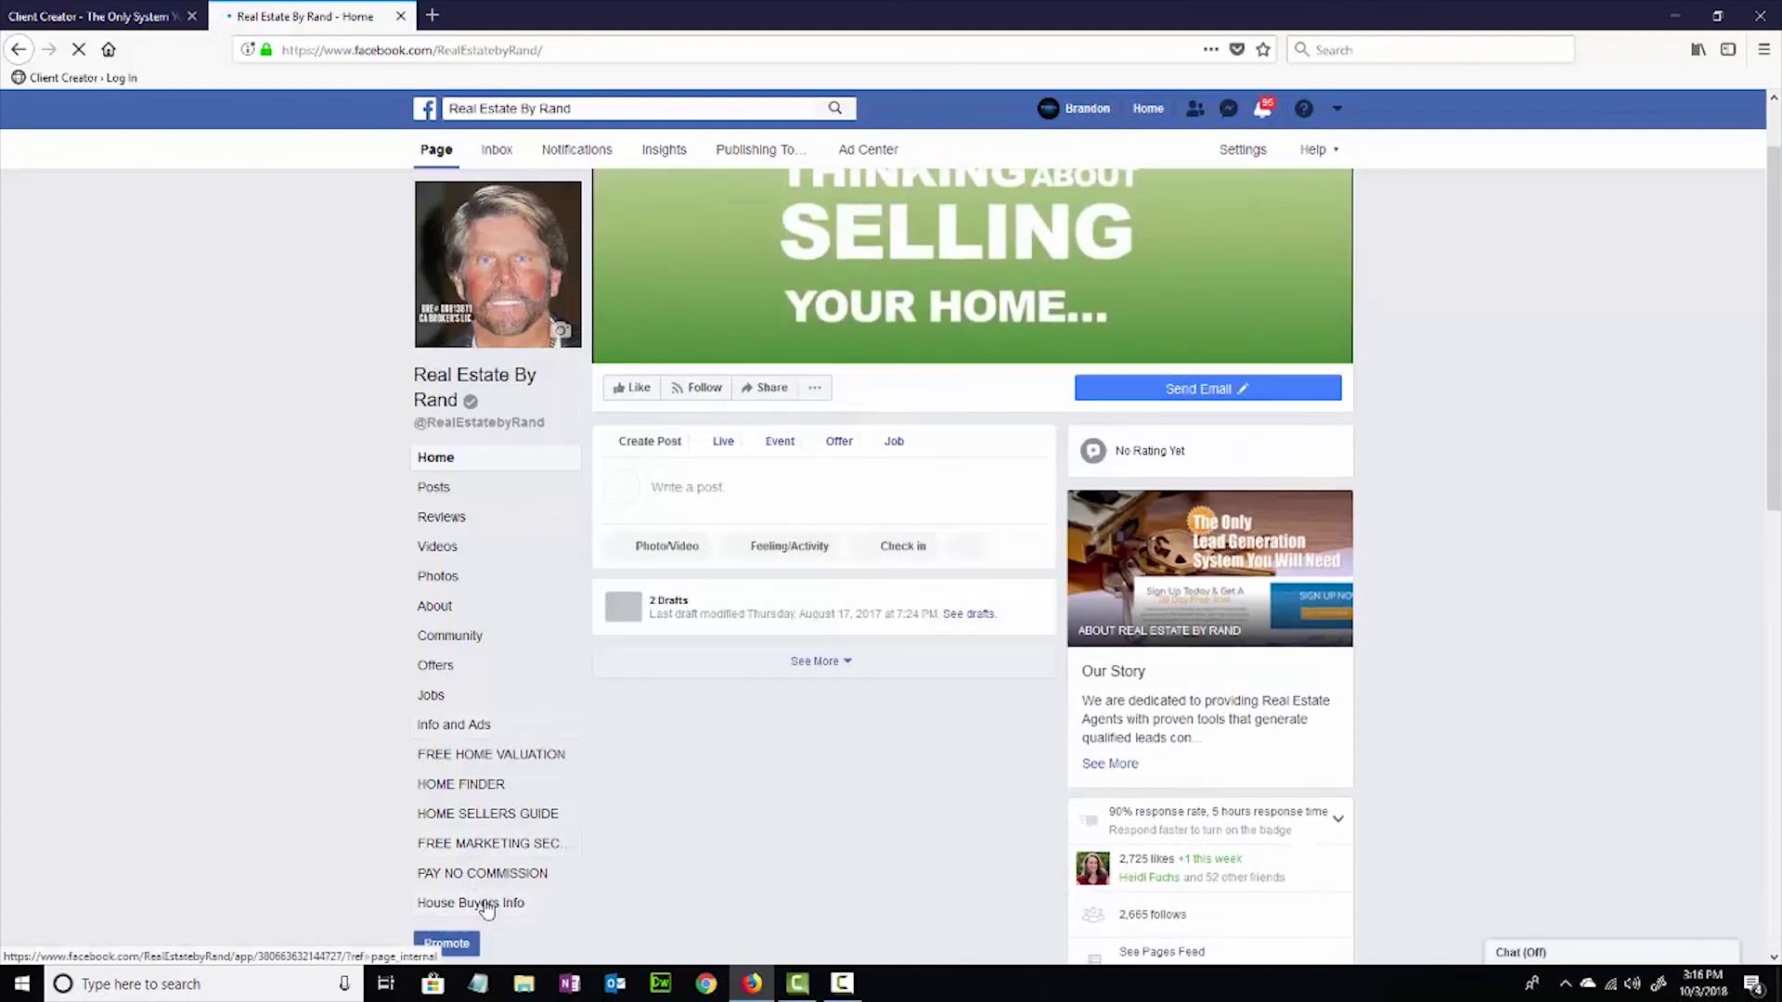
pyautogui.click(485, 904)
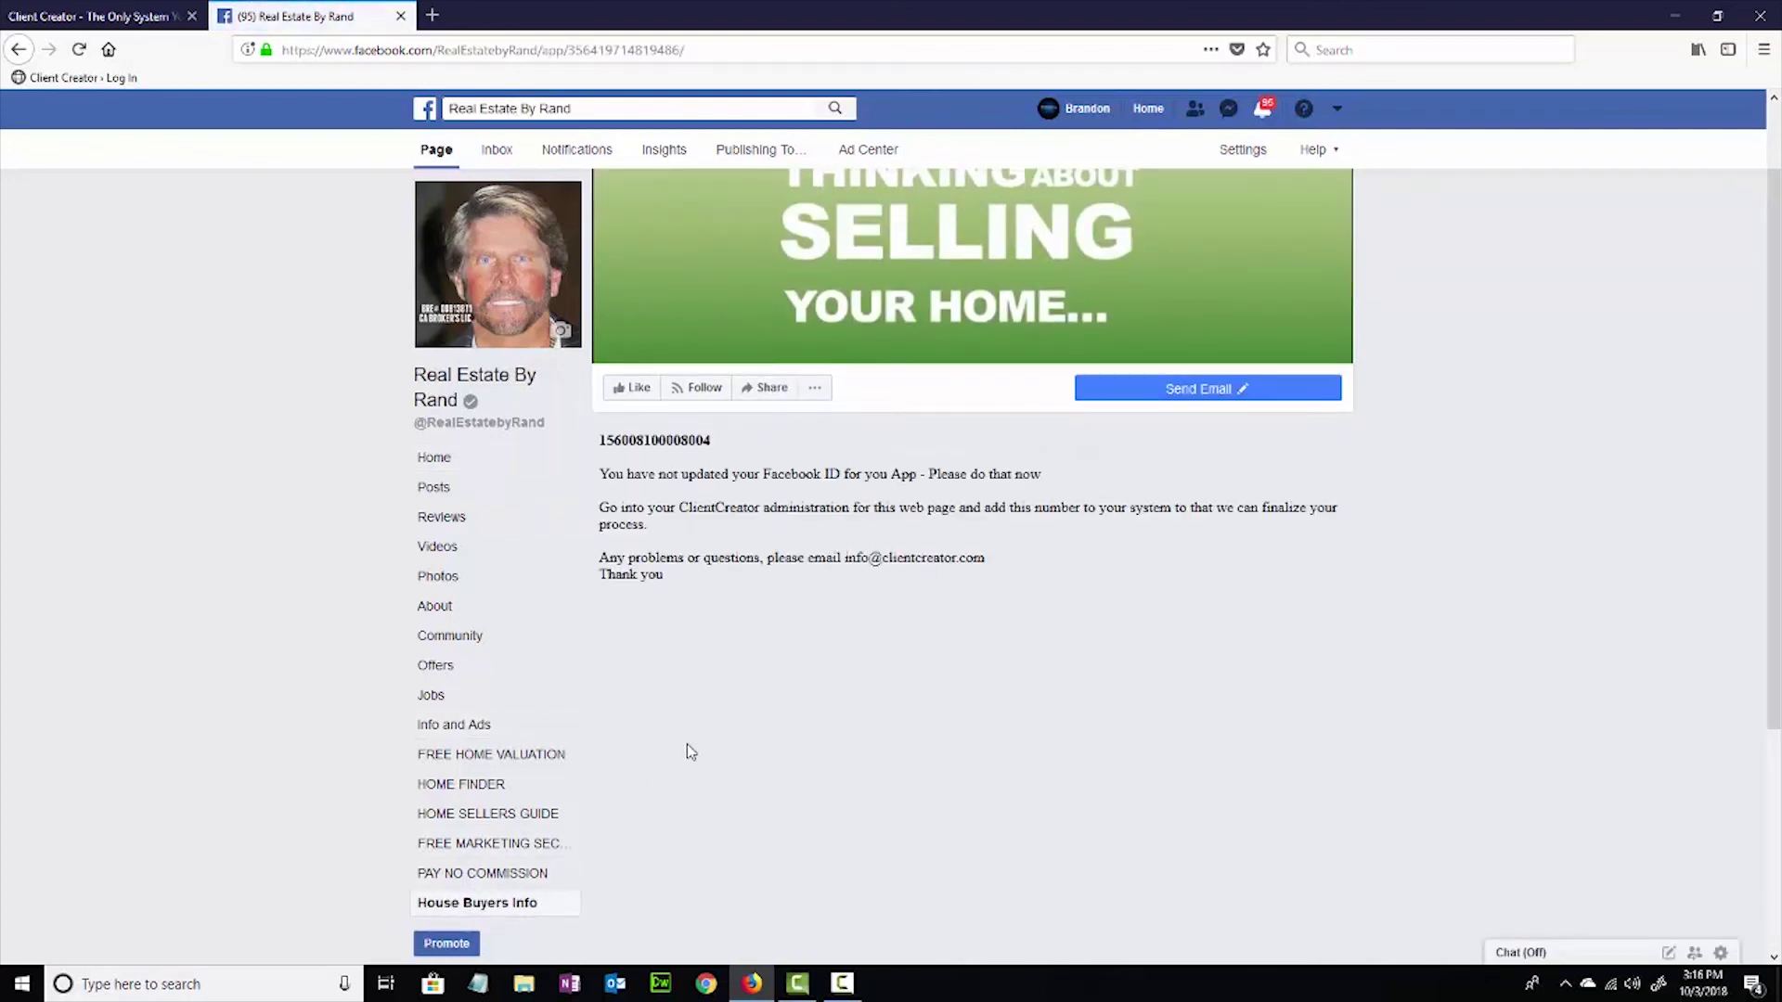
pyautogui.moveTo(712, 440); pyautogui.dragTo(602, 444)
pyautogui.hotkey('ctrl', 'c')
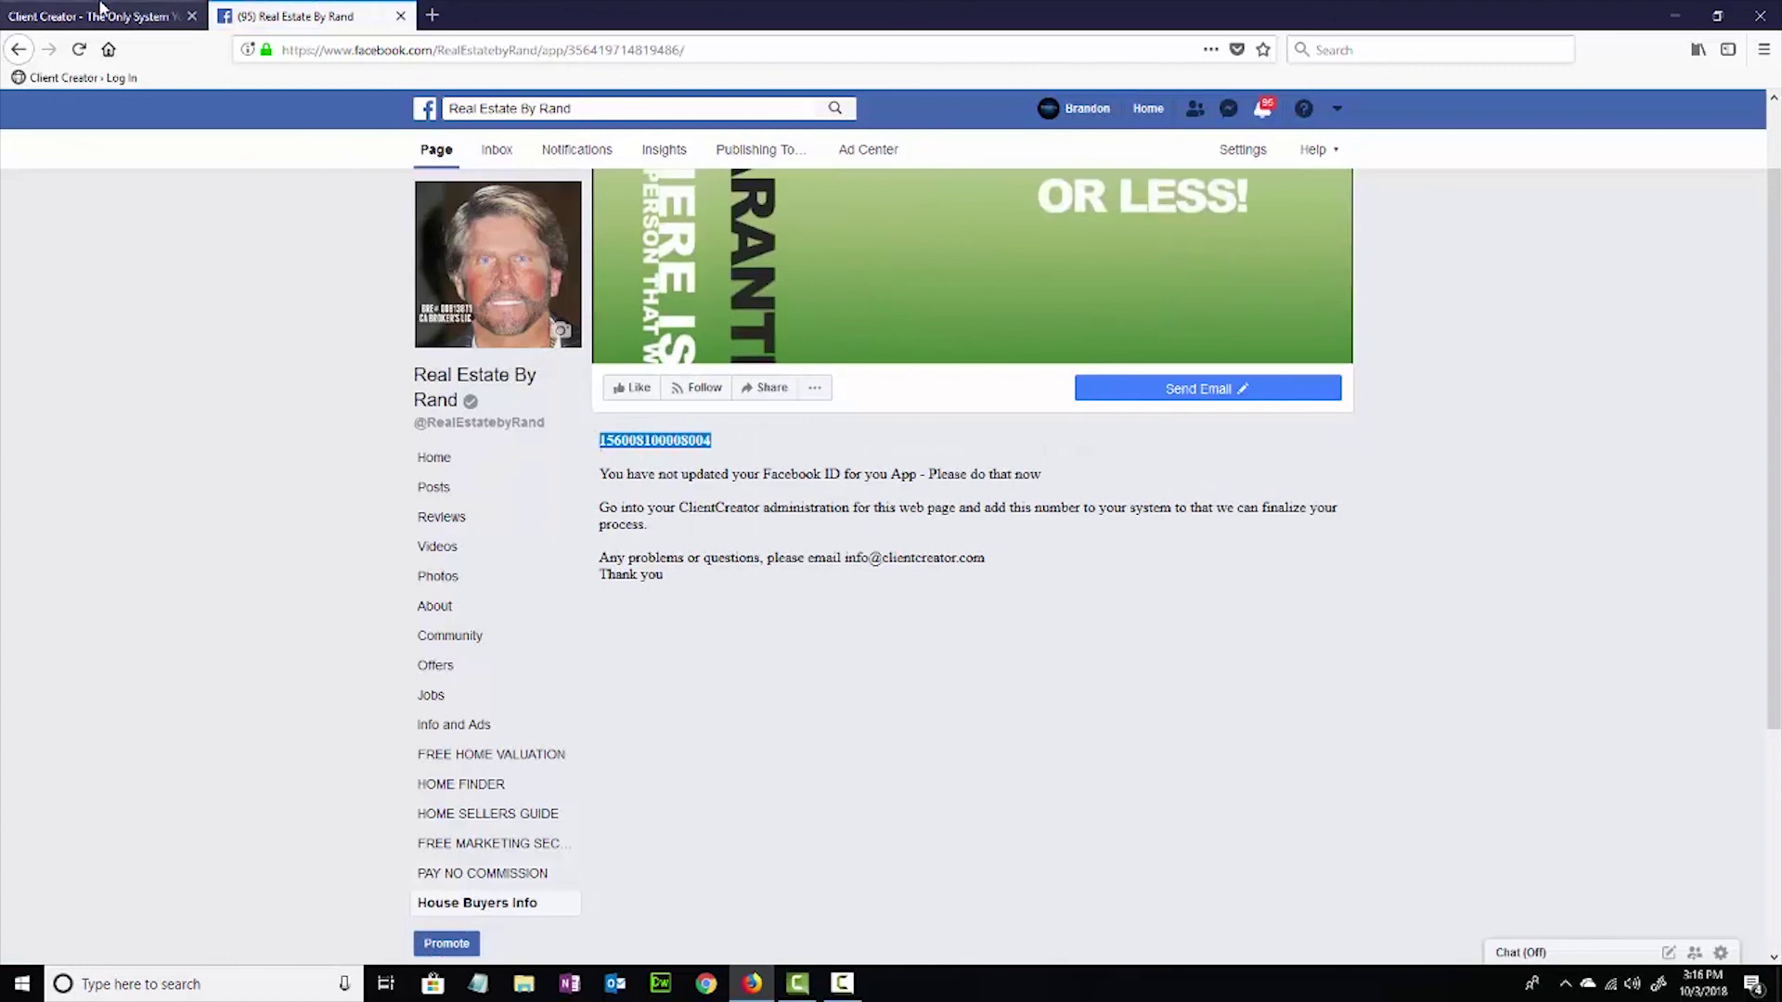
# Switch back to Client Creator, paste the copied number as the Facebook Page ID and update it.
pyautogui.click(176, 15)
pyautogui.click(613, 712)
pyautogui.hotkey('ctrl', 'v')
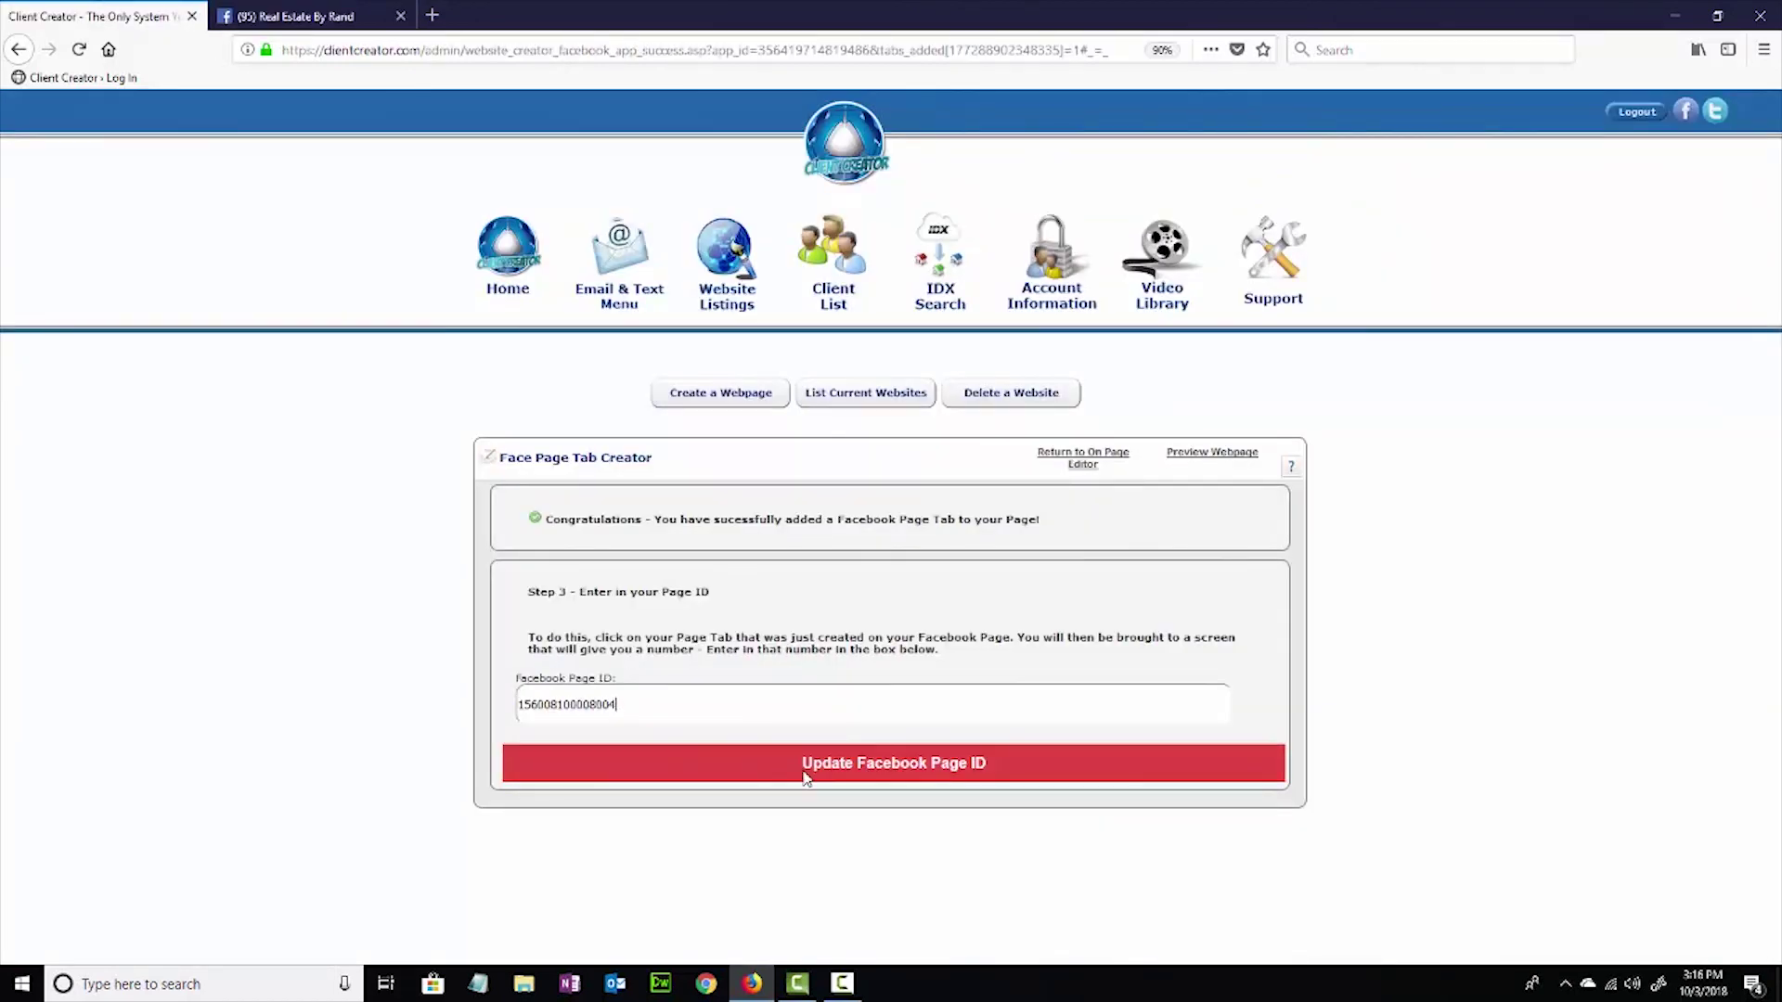
pyautogui.click(842, 780)
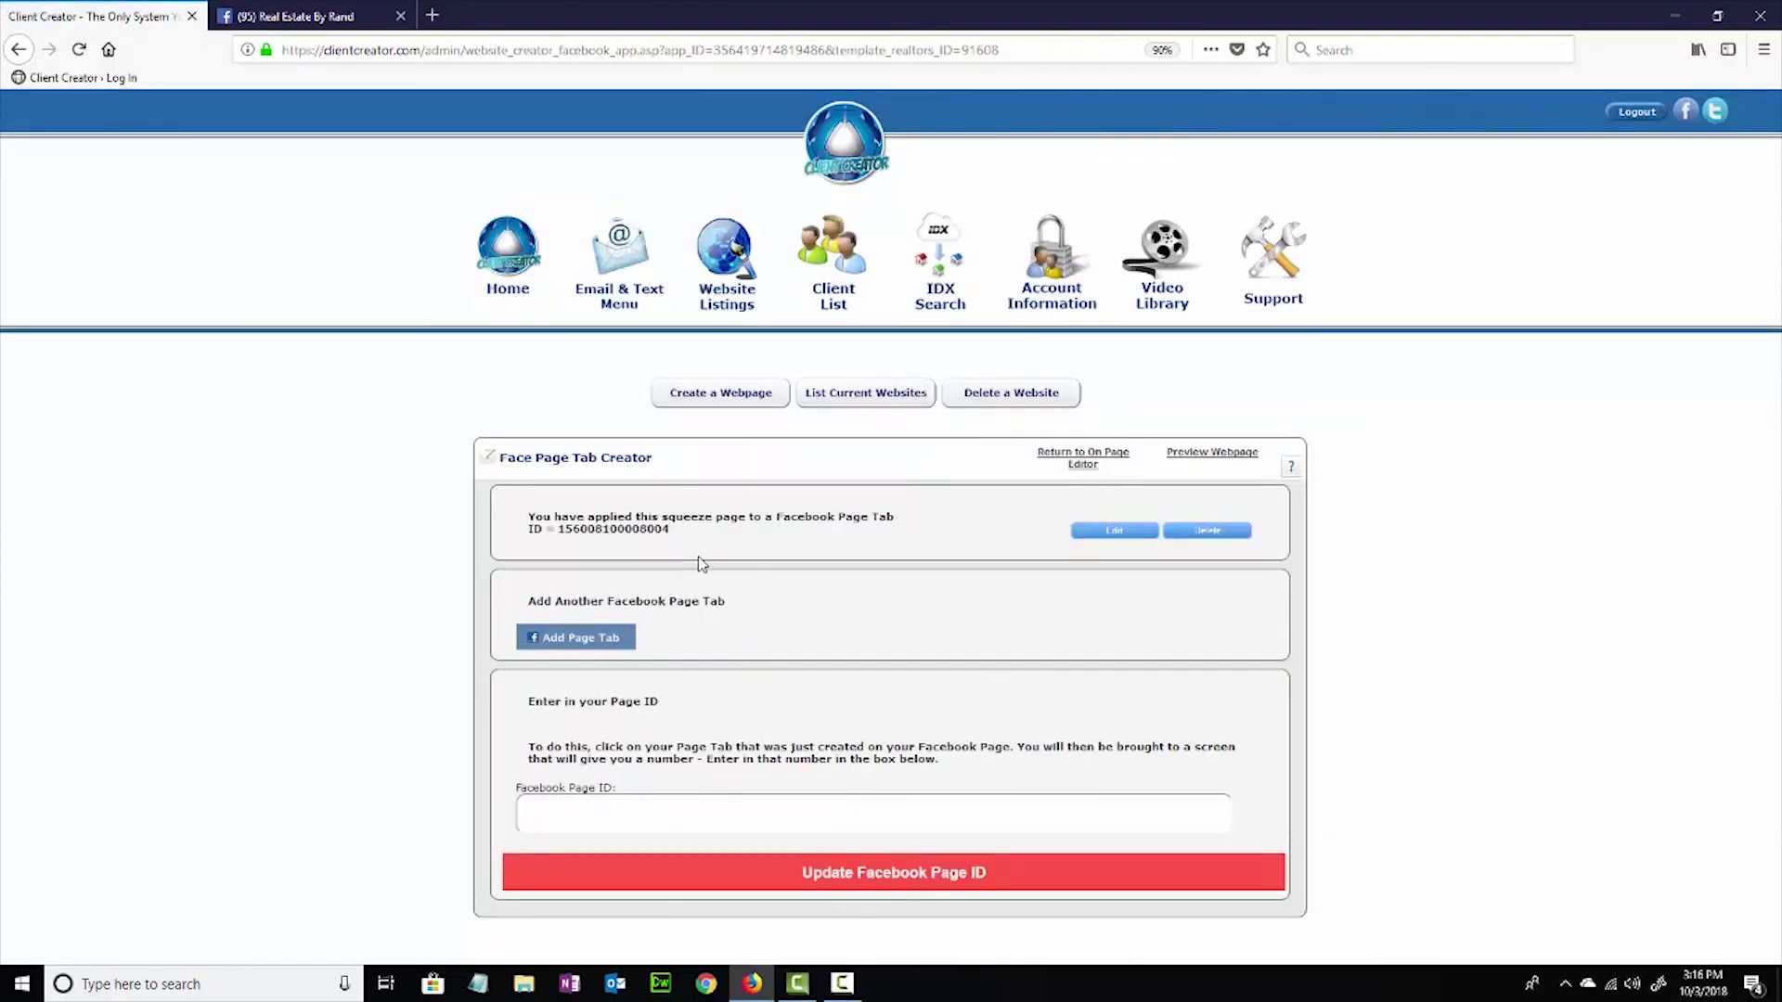
# Look at the House Buyers Info tab on Facebook, and return to the Client Creator website listings to find the "Video" landing pages.
pyautogui.click(297, 16)
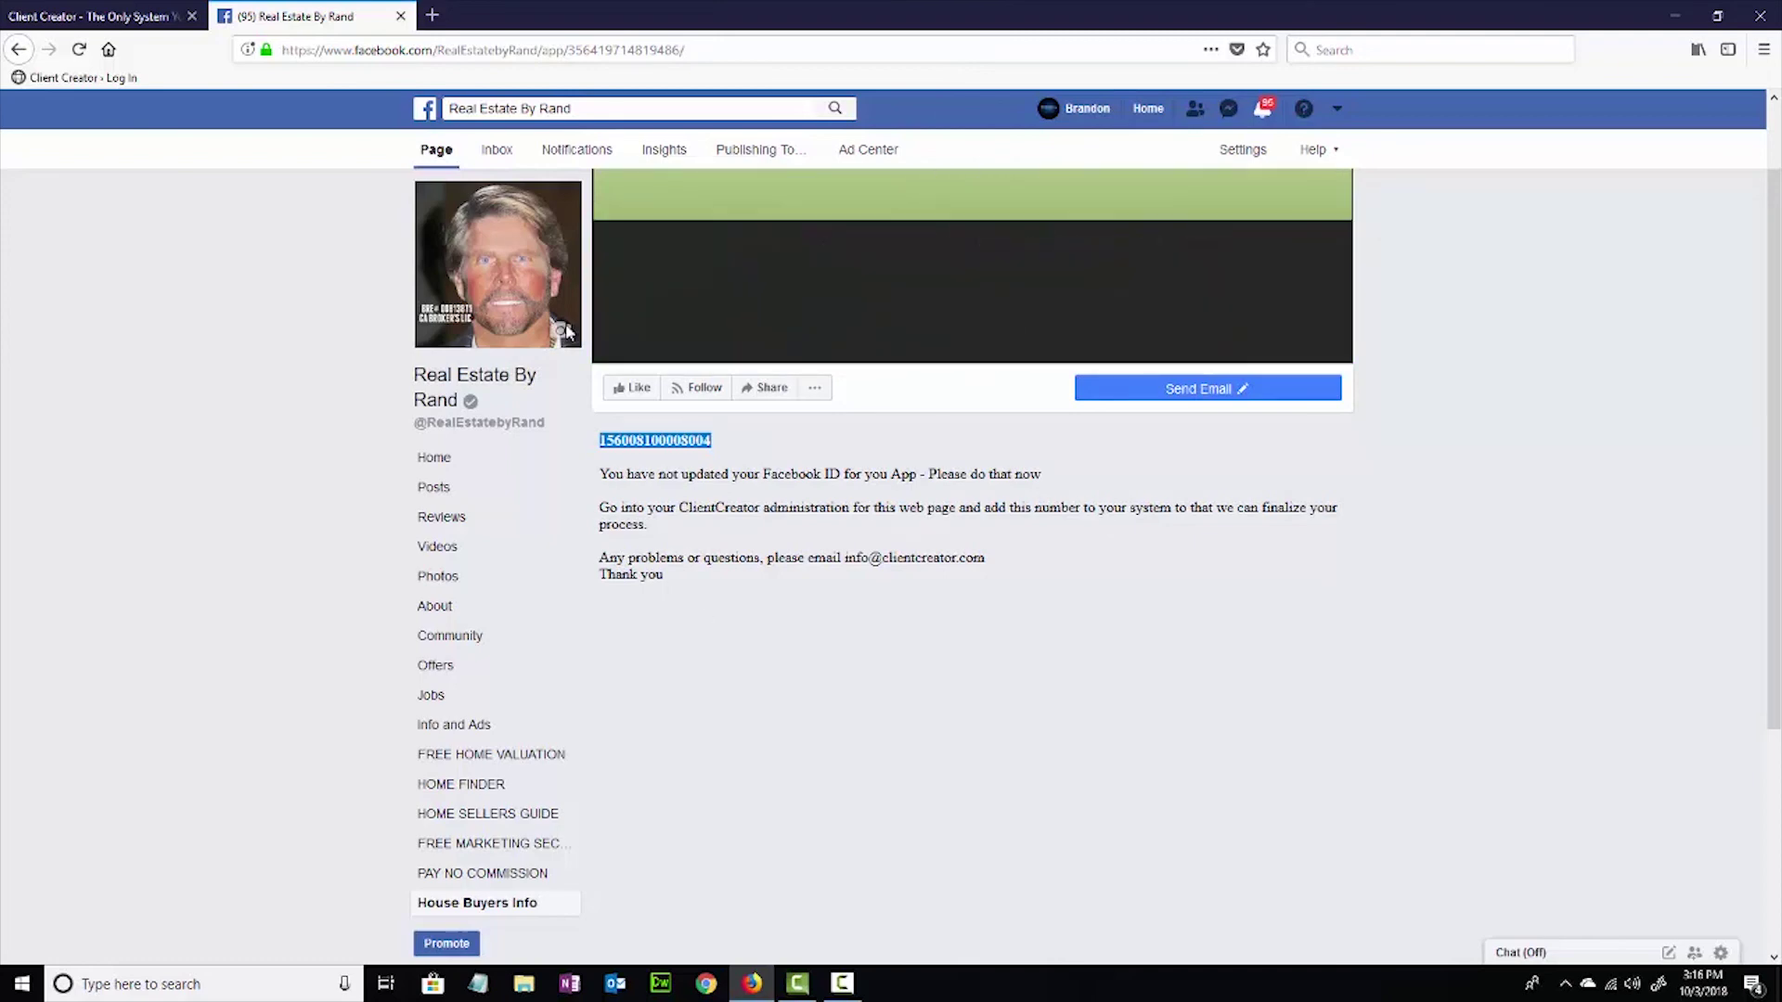
pyautogui.click(111, 16)
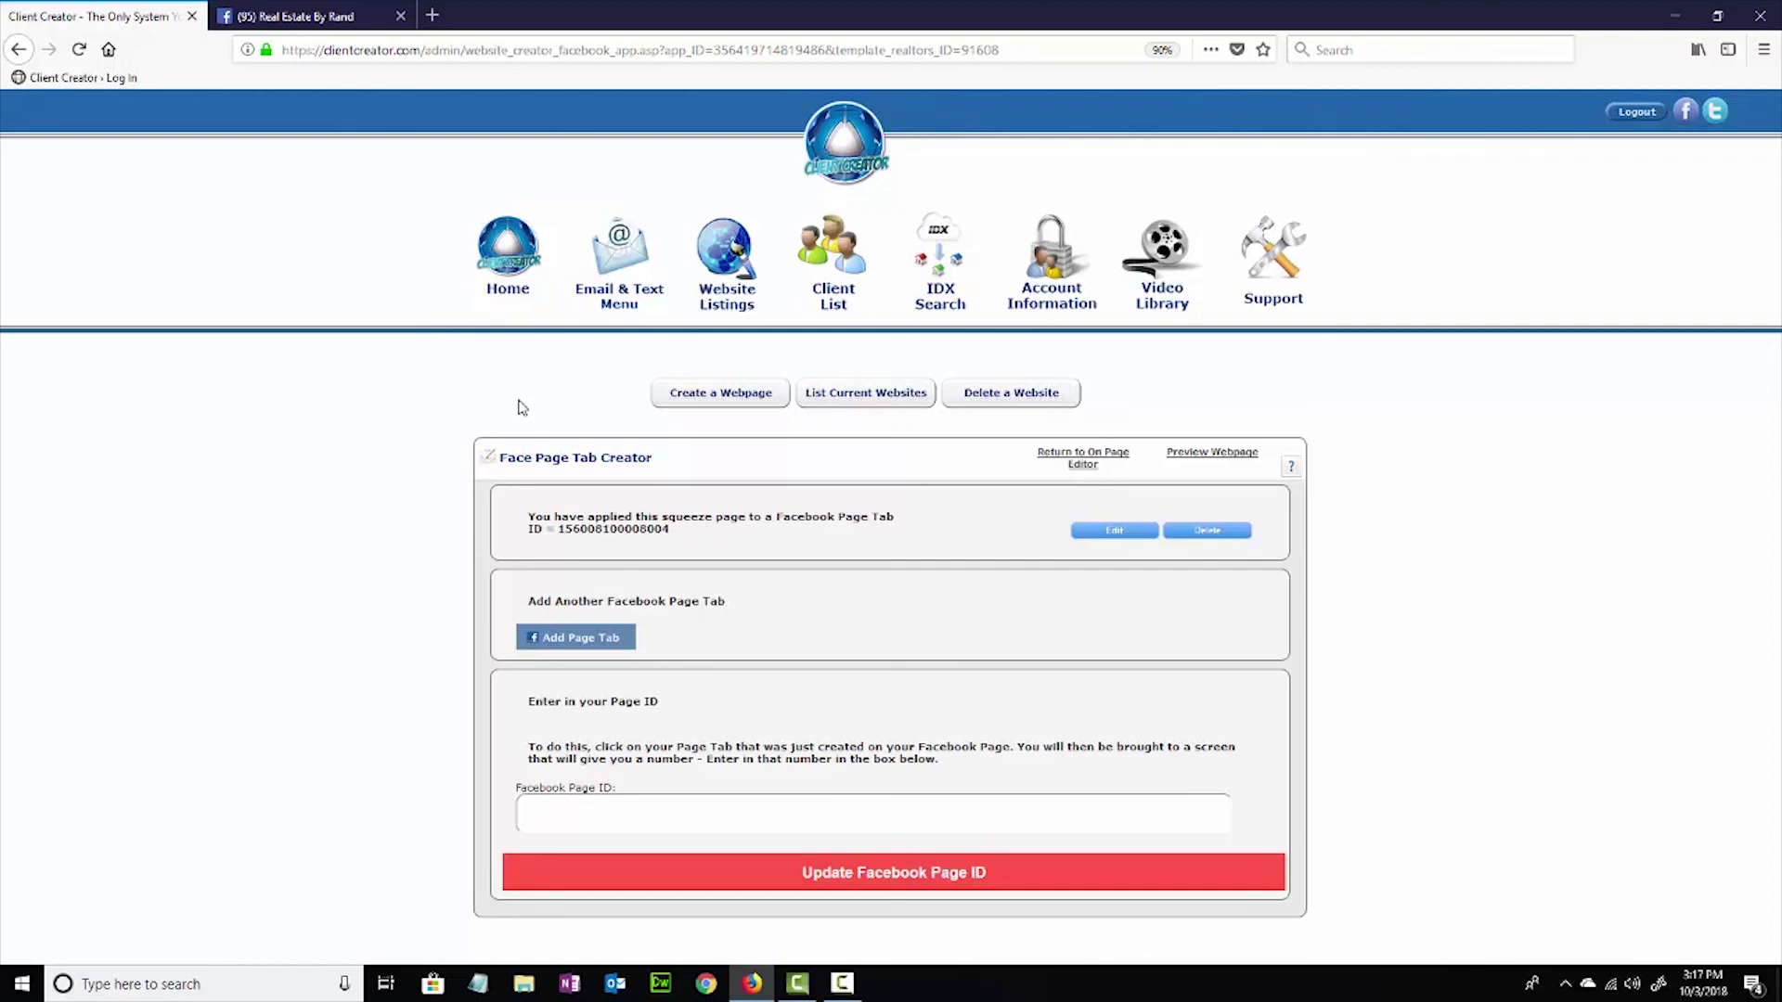
pyautogui.click(735, 295)
pyautogui.scroll(-8, 930, 560)
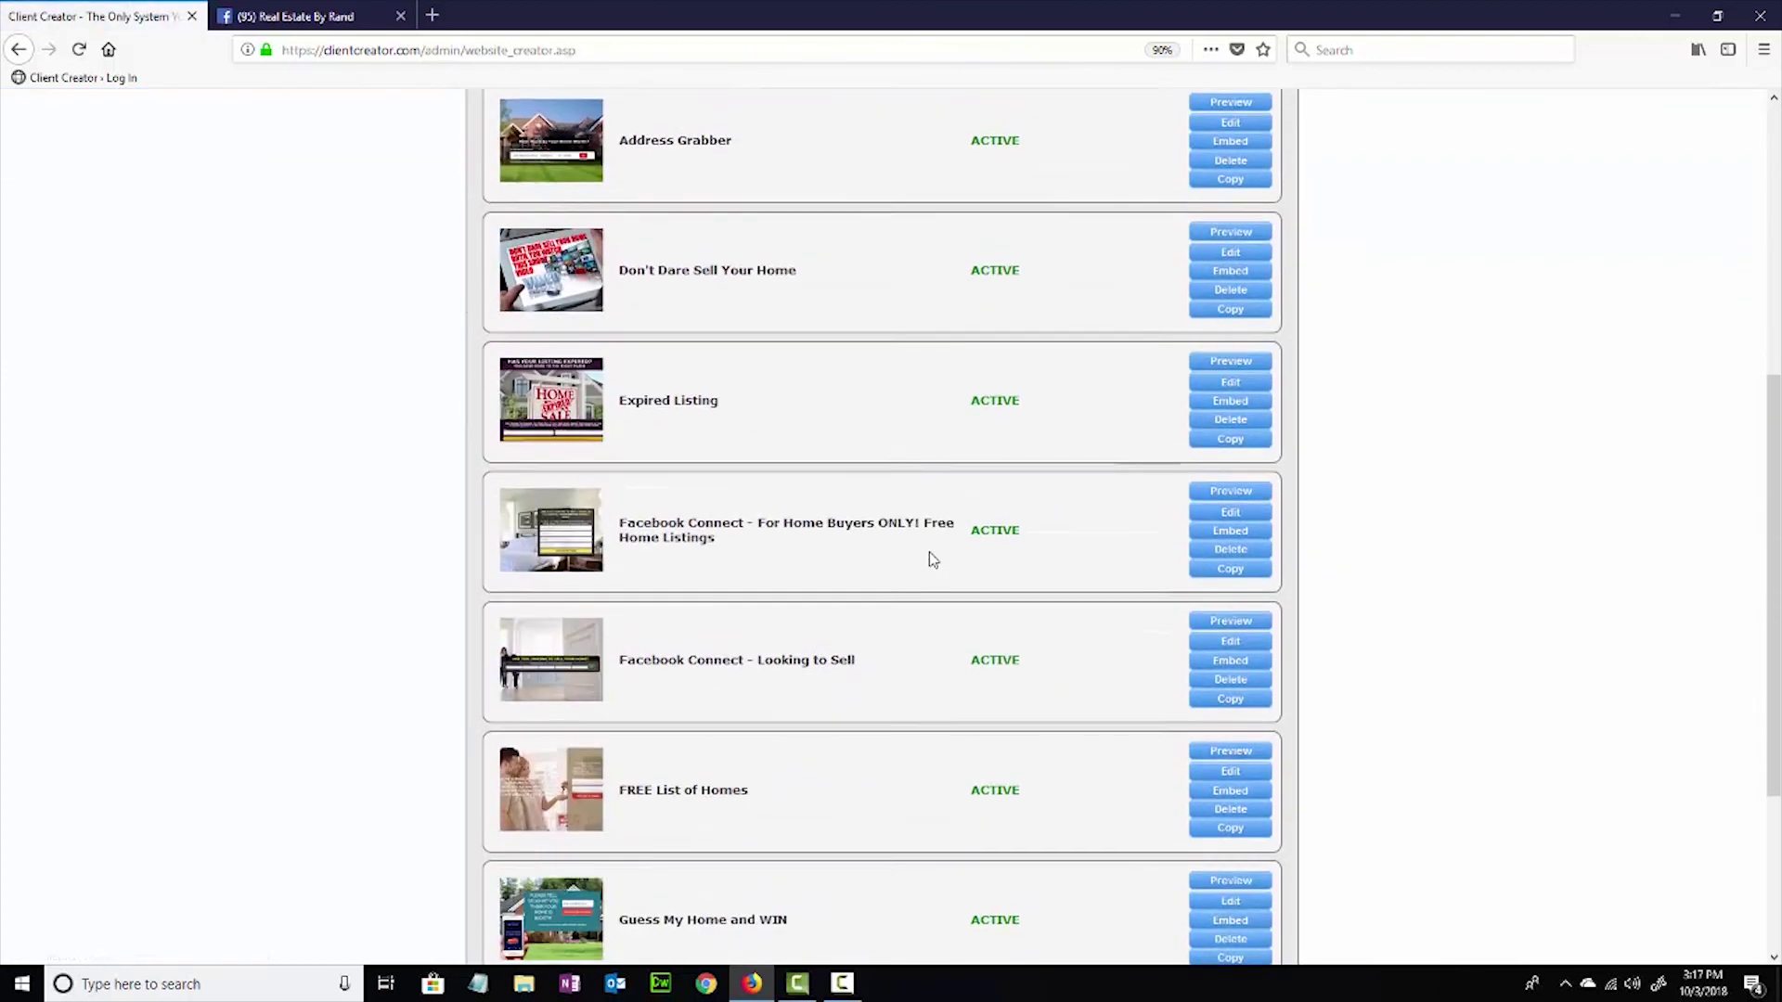
pyautogui.scroll(-2, 952, 558)
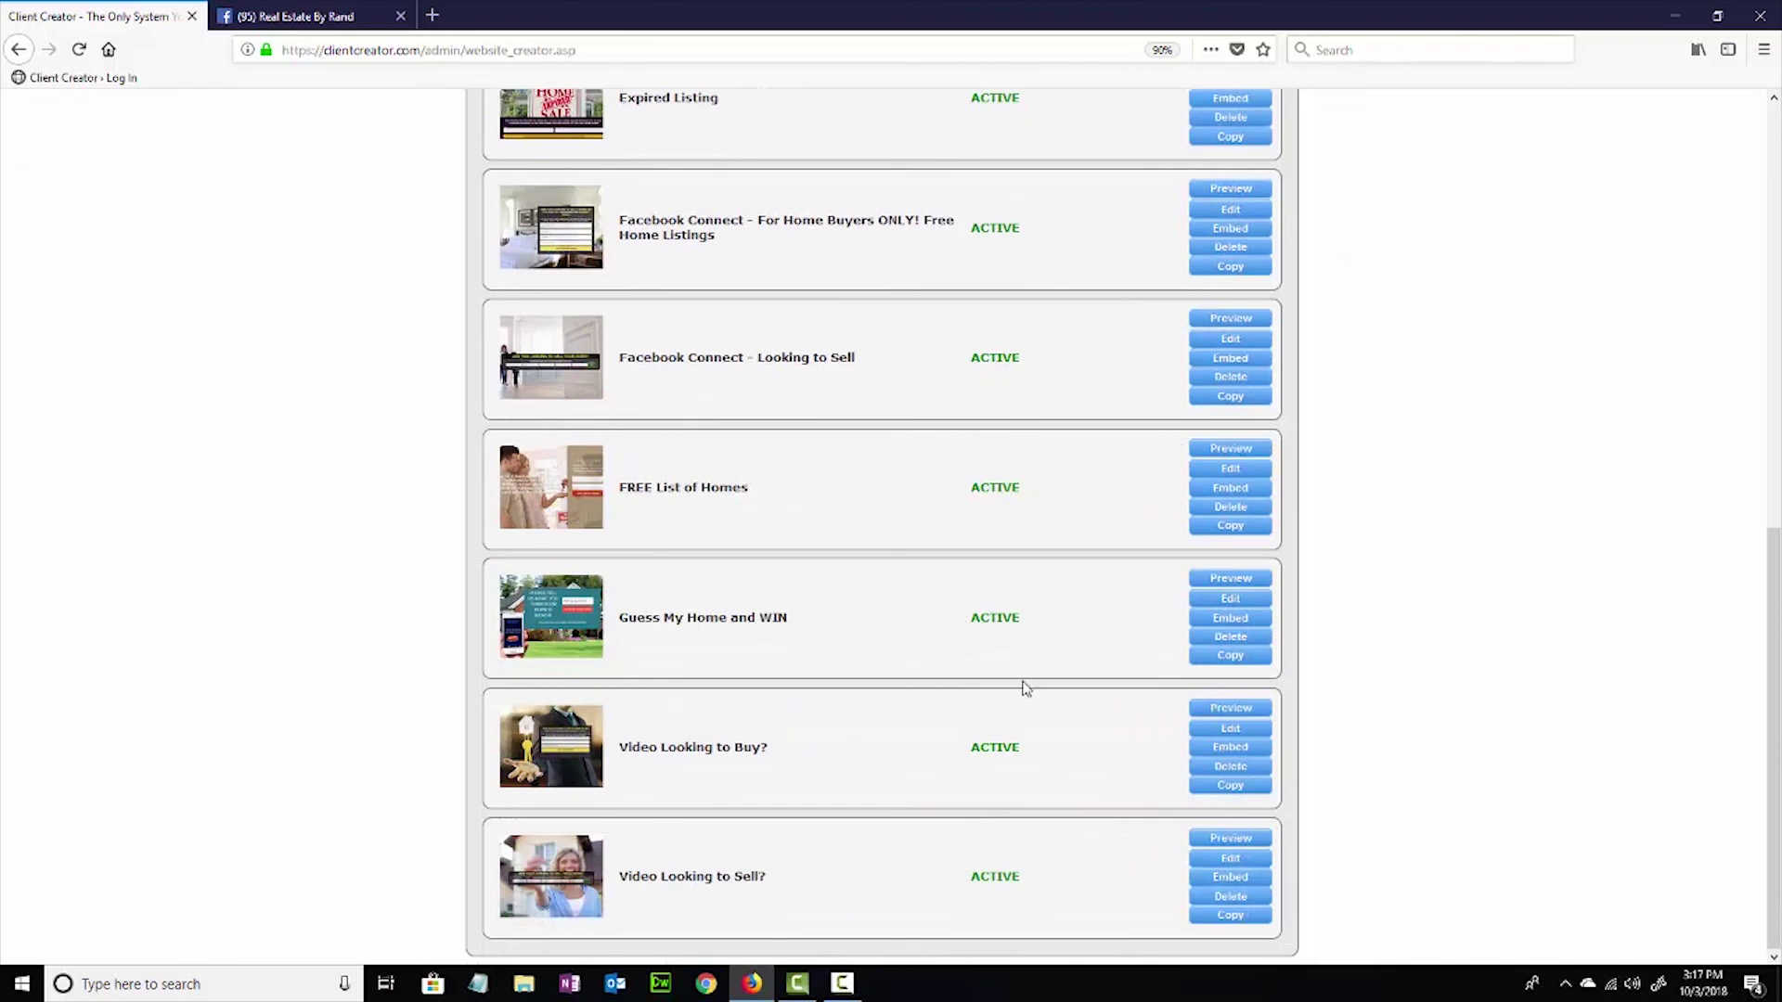